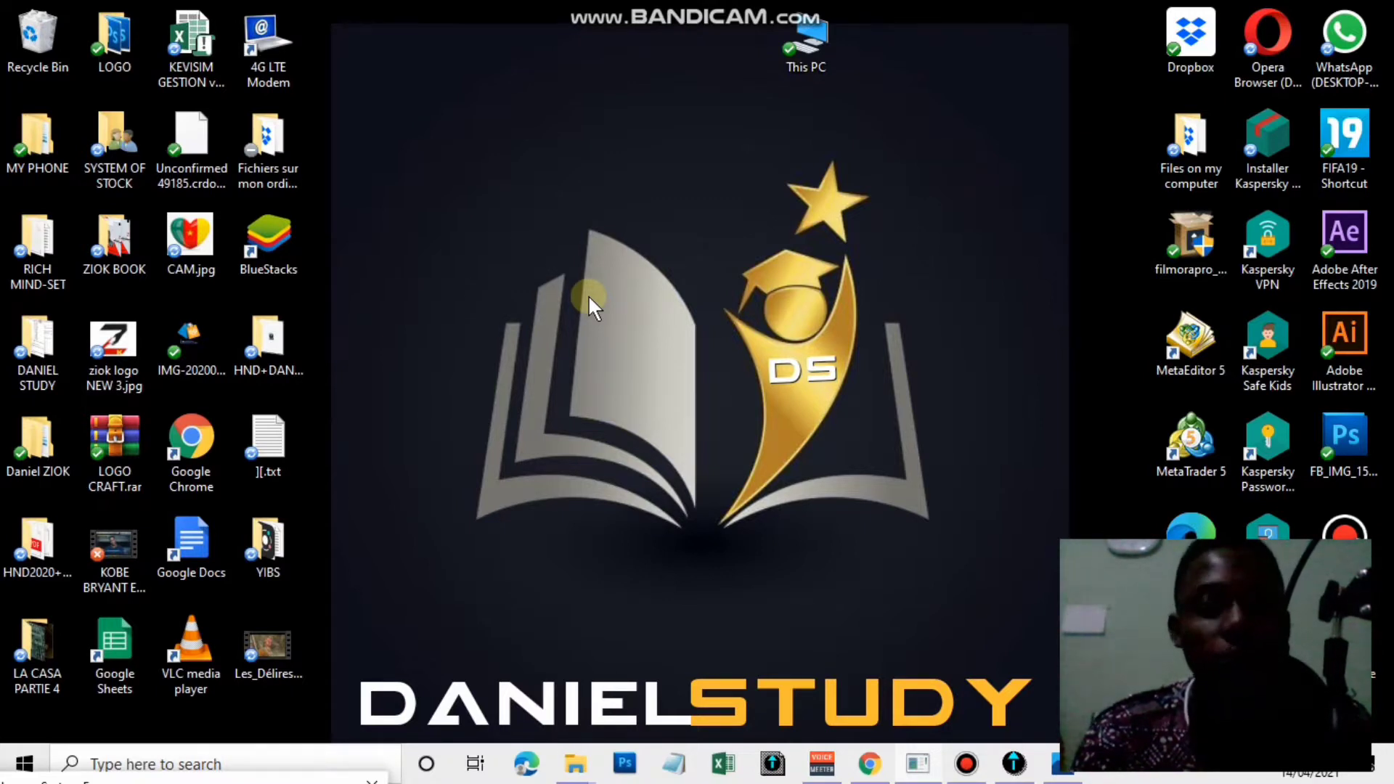
Locate the 010101+DANIELSTUDY.mae accounting file in the HND+DANIELSTUDY desktop folder and check that it is loaded in Accounting 100
double_click(277, 350)
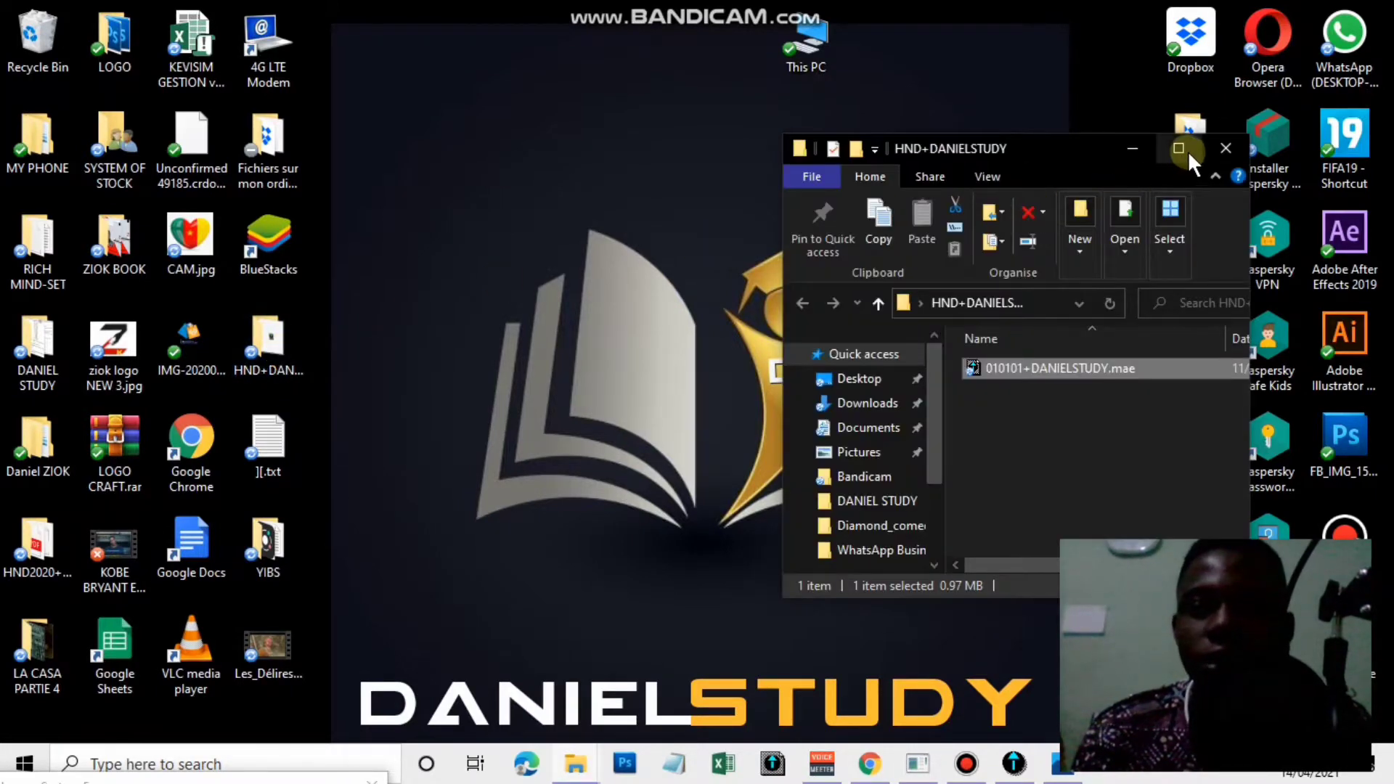
left_click(1187, 150)
left_click(302, 224)
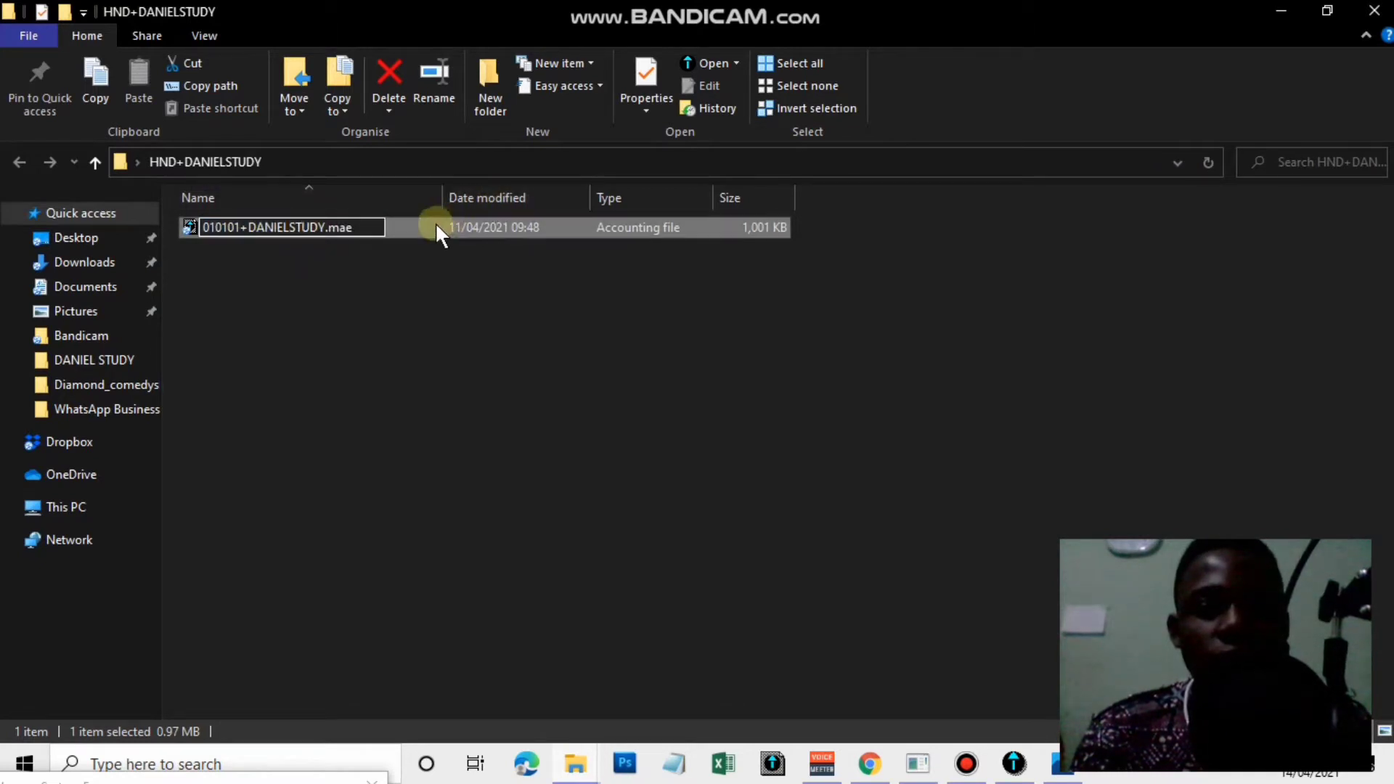
left_click(414, 224)
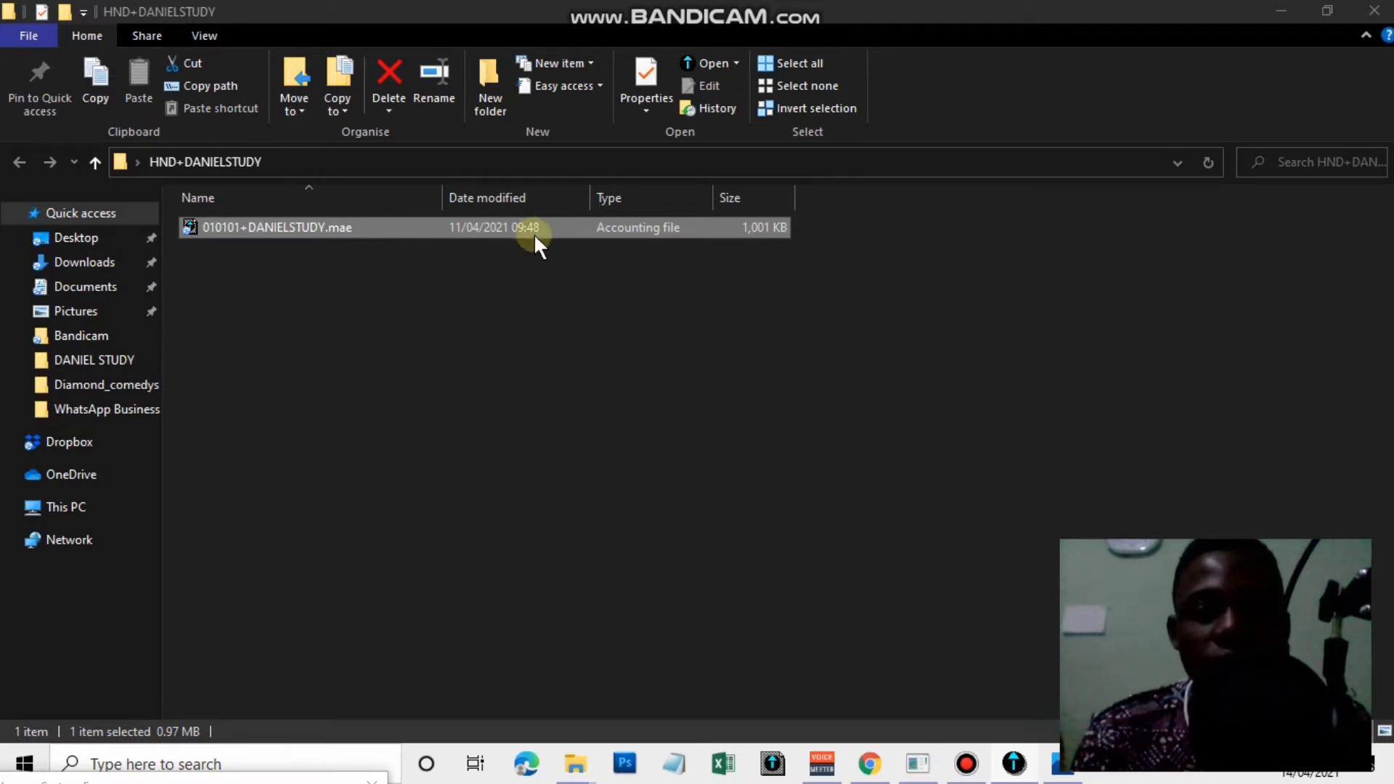
left_click(1282, 11)
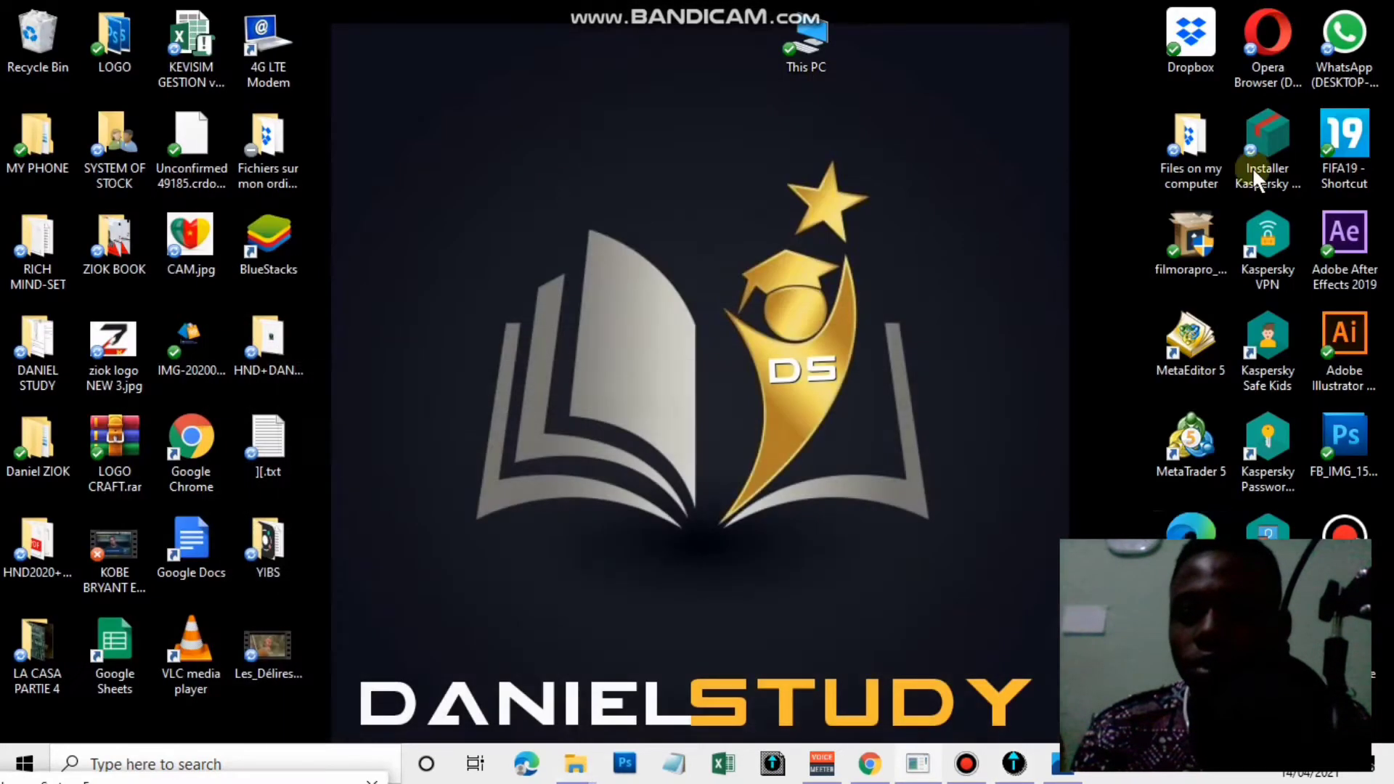
left_click(1017, 763)
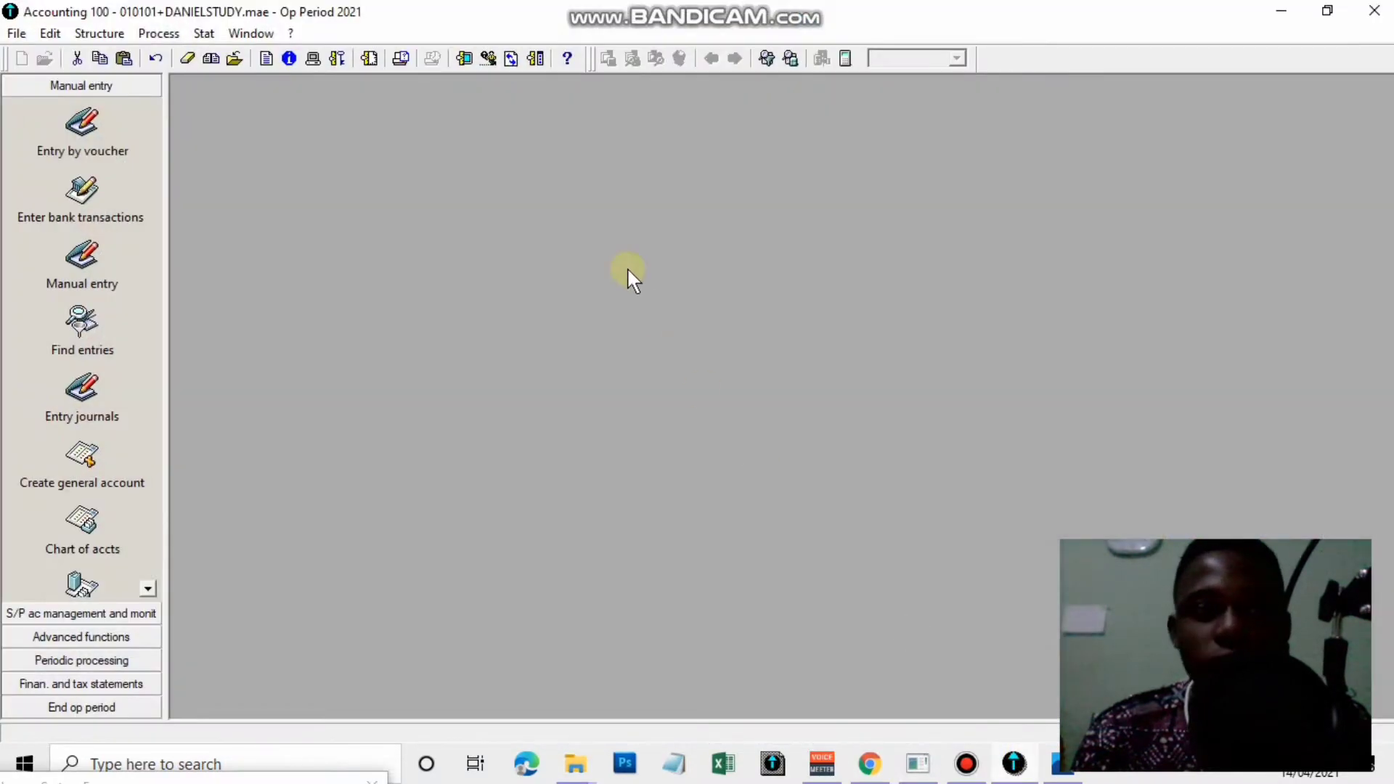
left_click(1283, 11)
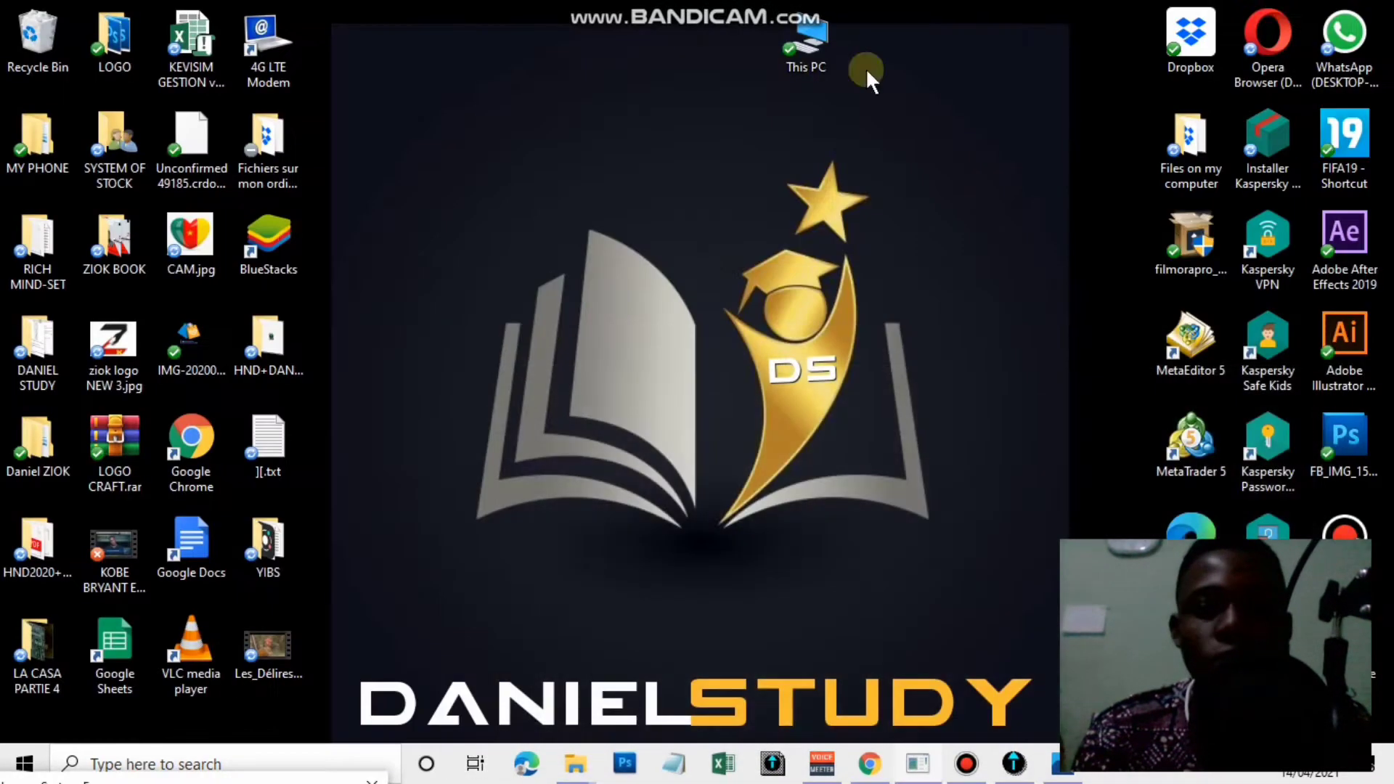
Open the exercise image DANIEL STUDY EXERCISE_2.jpg from the DANIEL STUDY desktop folder
double_click(63, 352)
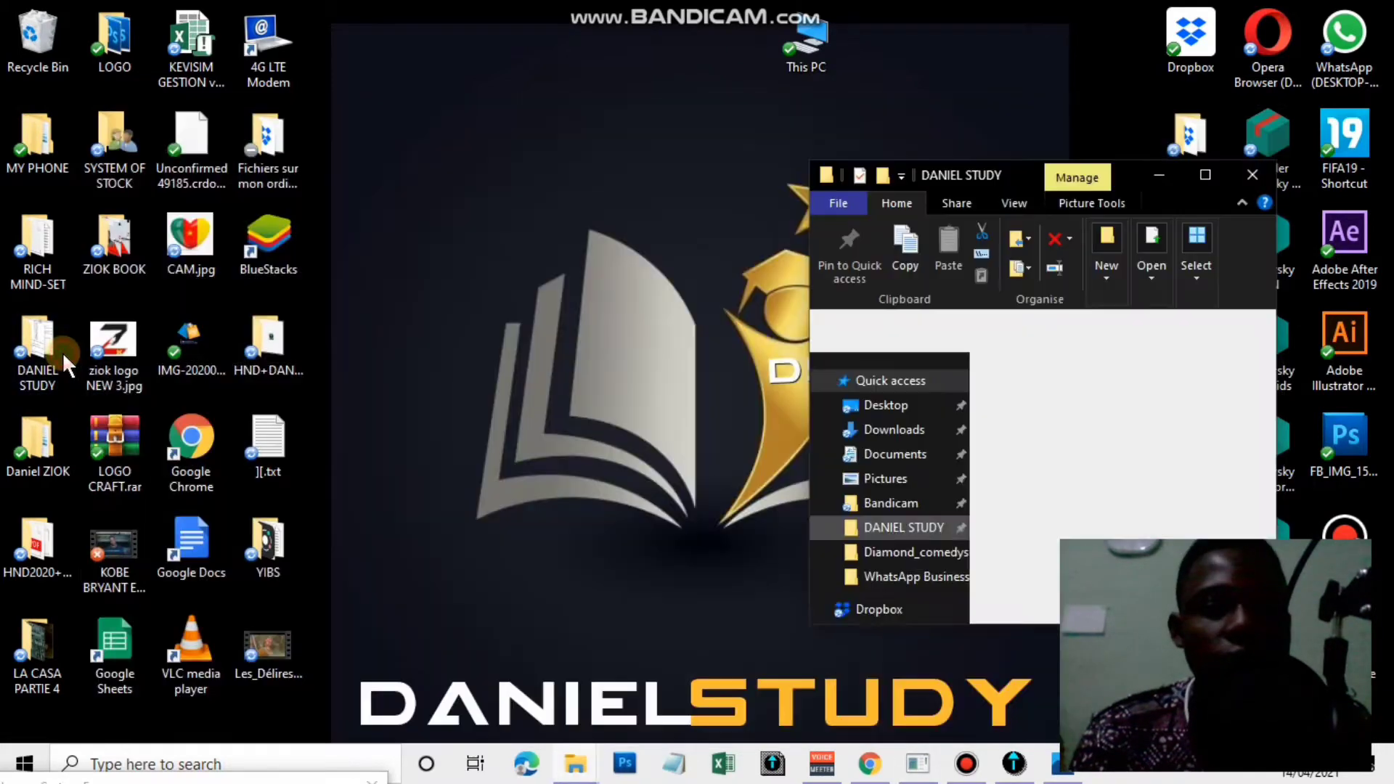
left_click(1204, 174)
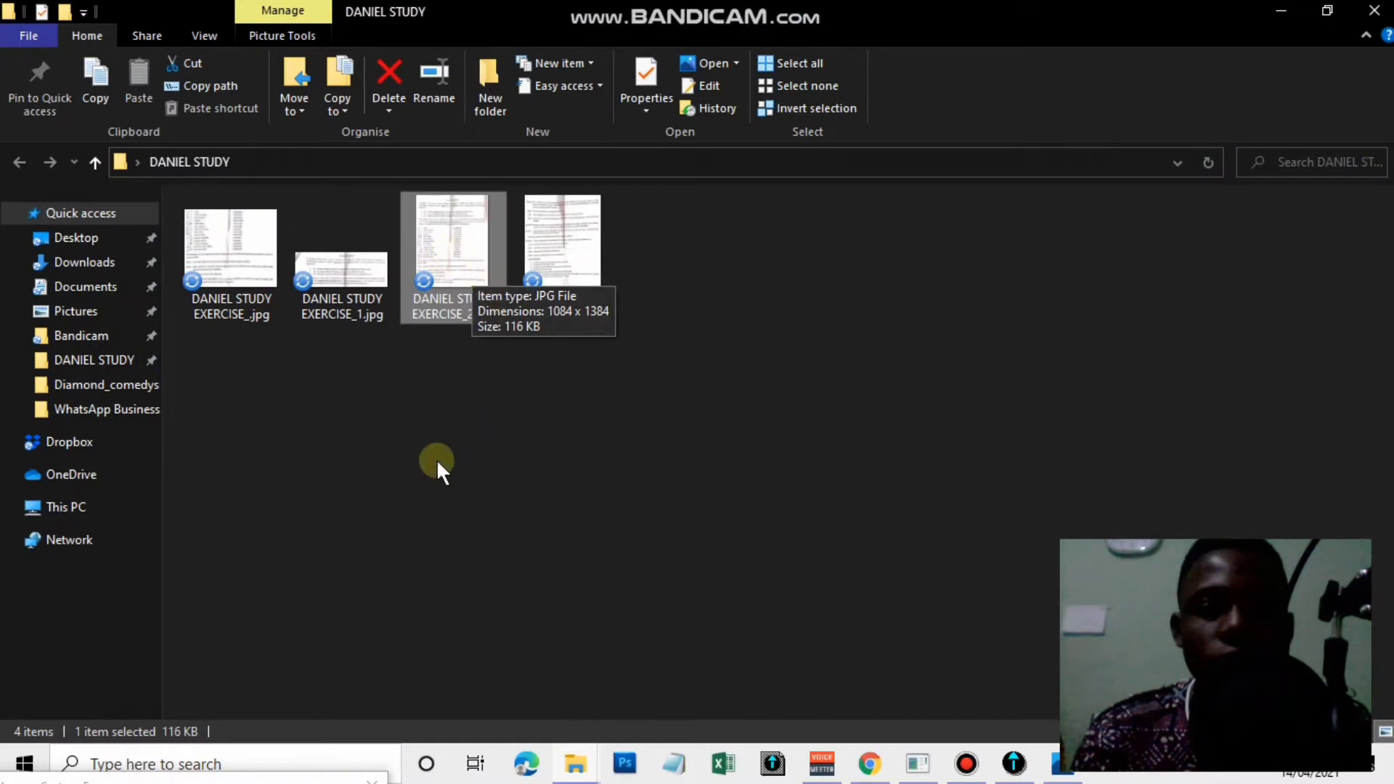
left_click(417, 459)
left_click(459, 293)
left_click(459, 292)
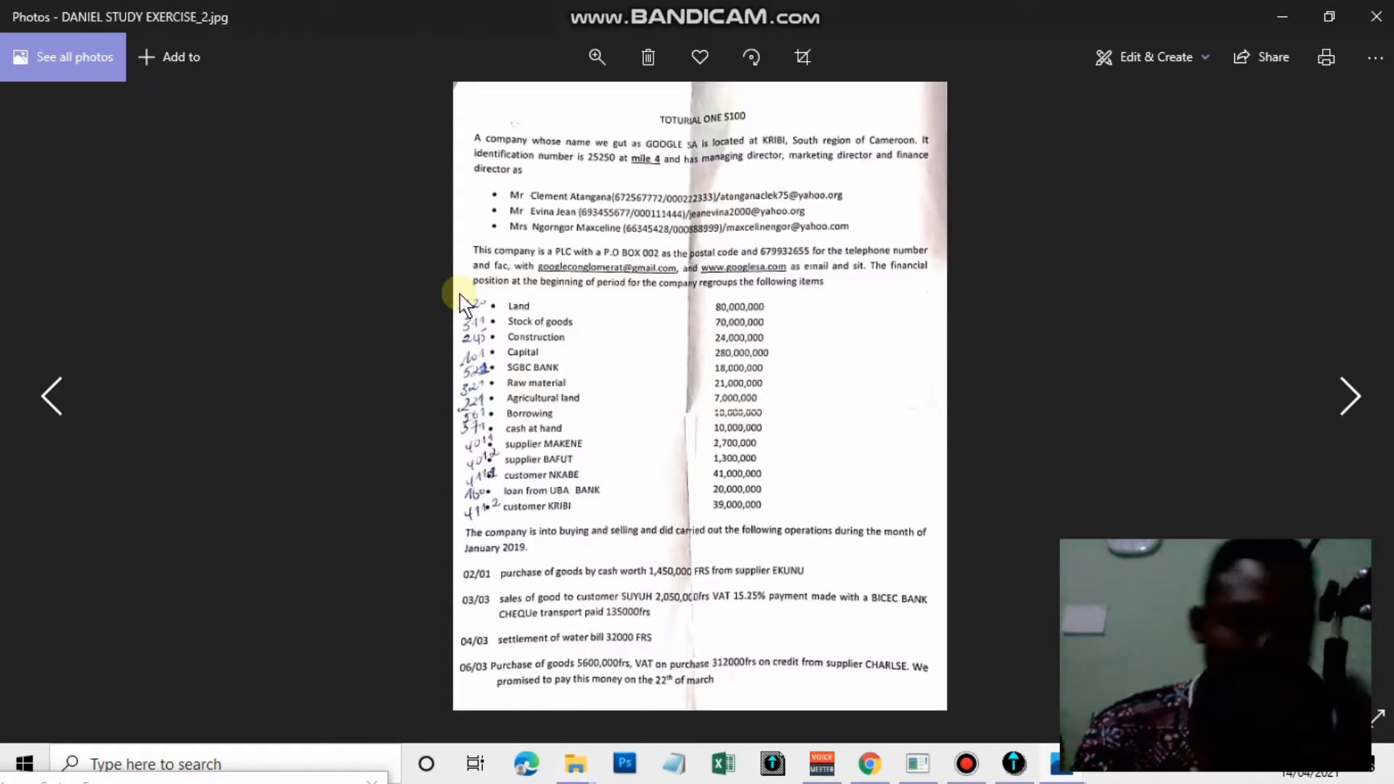
Look over the exercise's company details, opening balances and operations, and switch back to Accounting 100
double_click(677, 211)
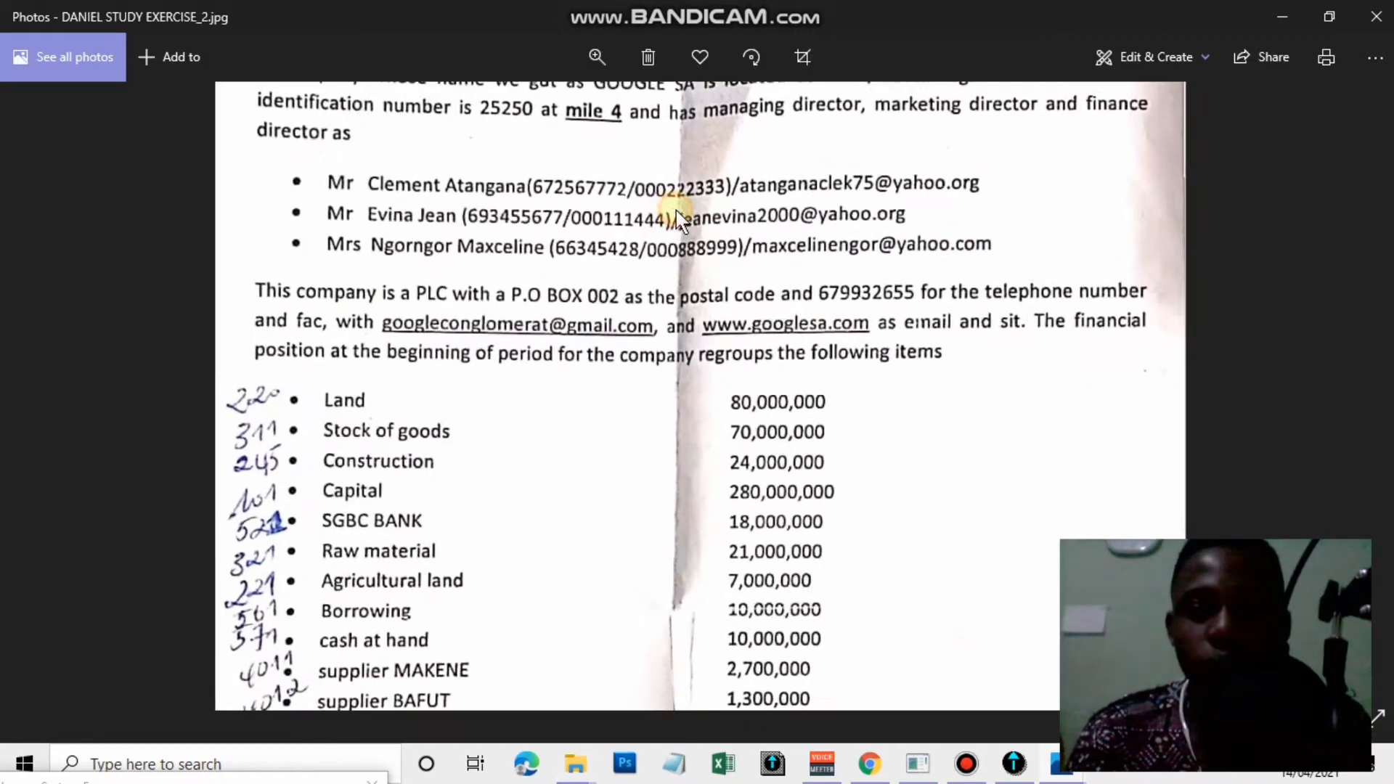
left_click_drag(707, 367, 734, 21)
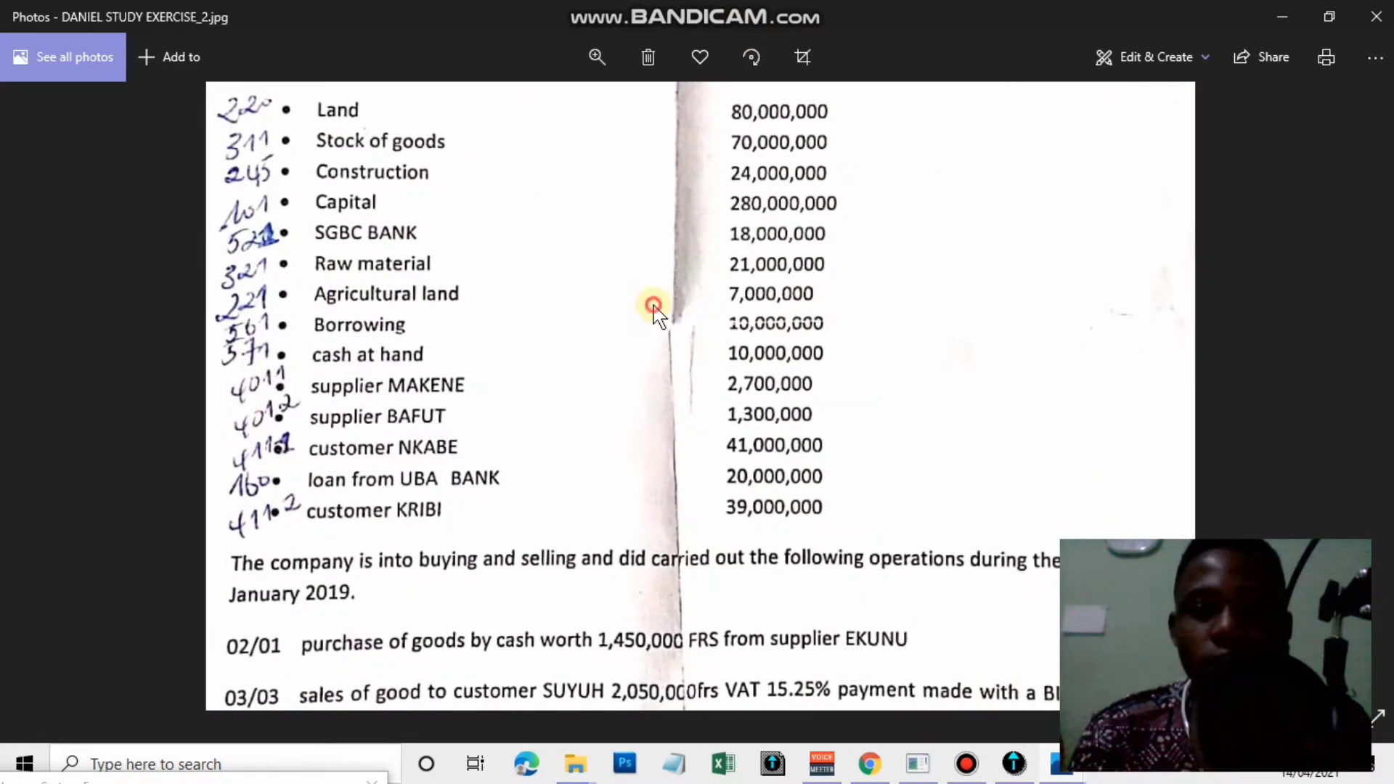
double_click(653, 309)
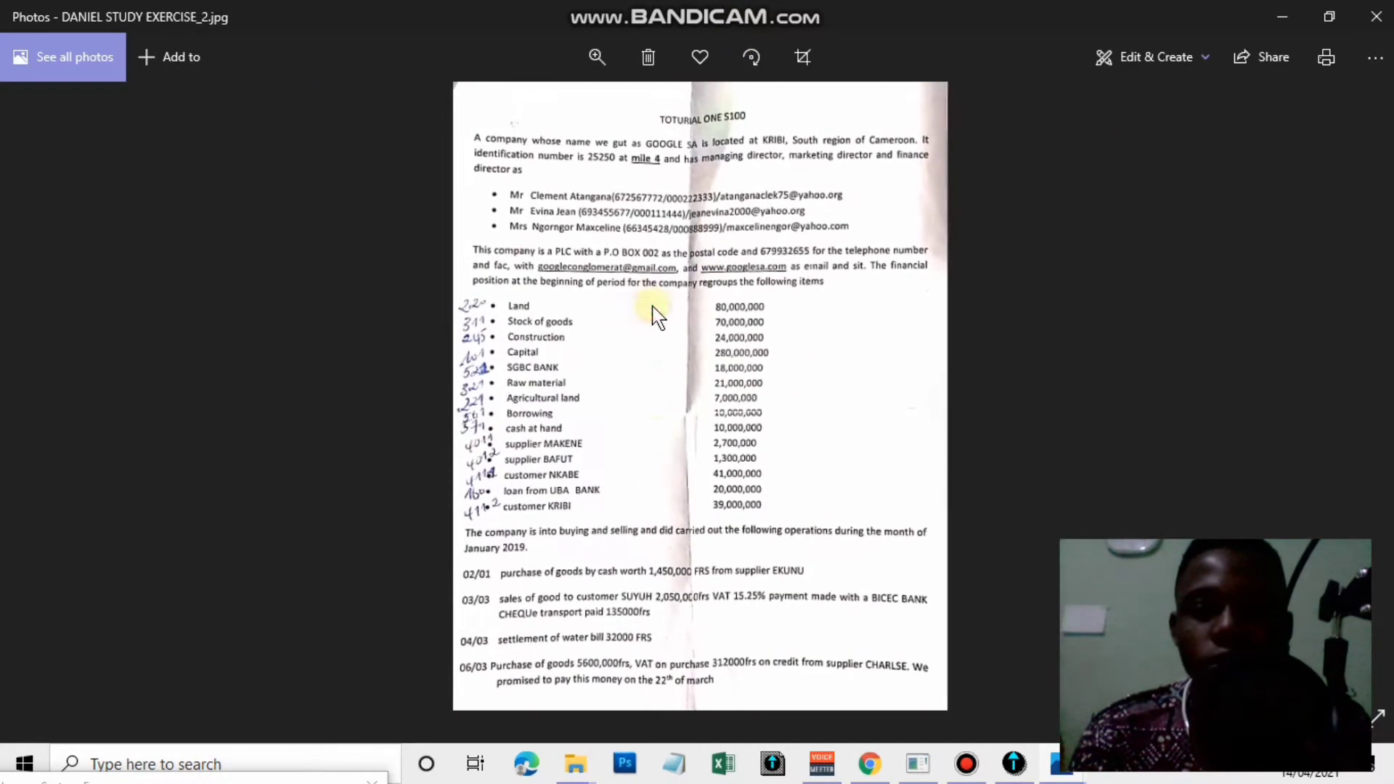
left_click(1298, 13)
left_click(1016, 764)
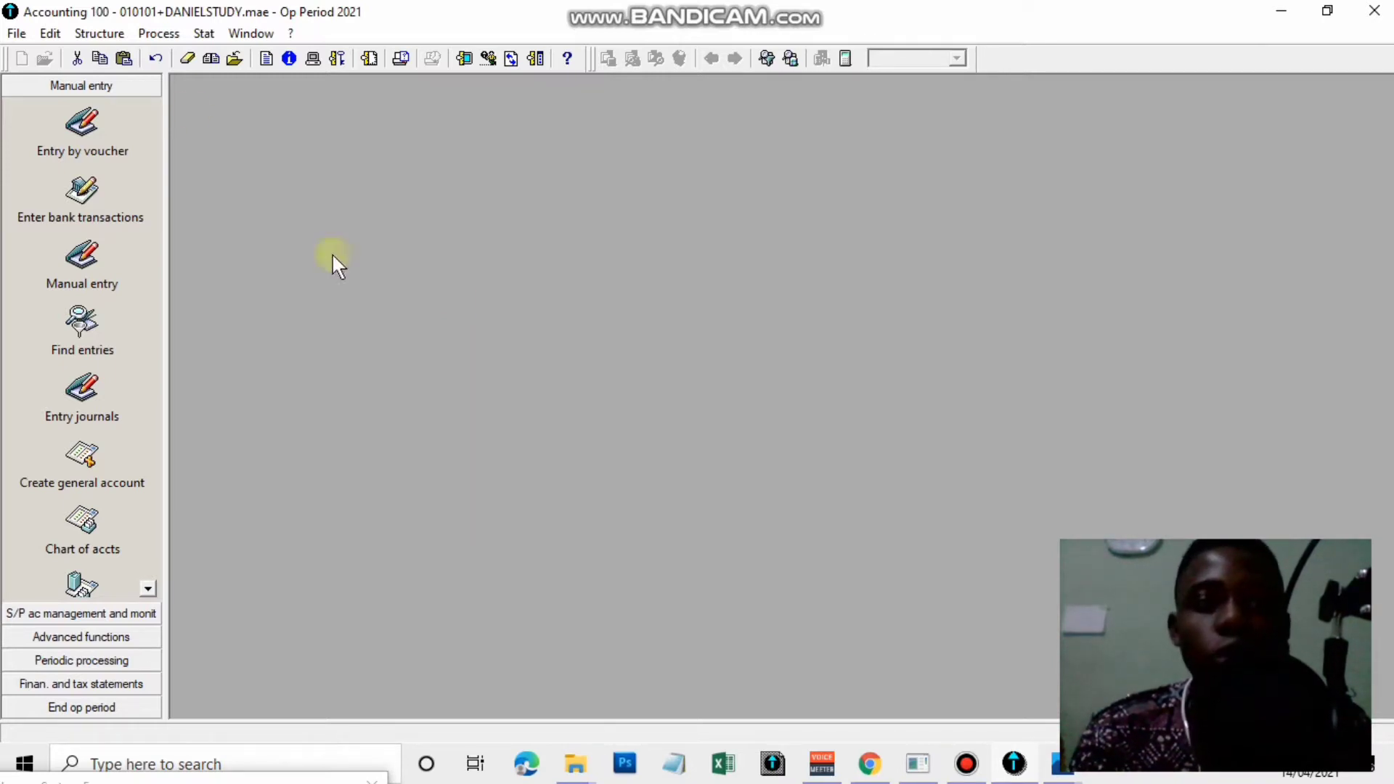
Open the cash journal with code CAS for Apr21 through manual entry and close it again
left_click(94, 33)
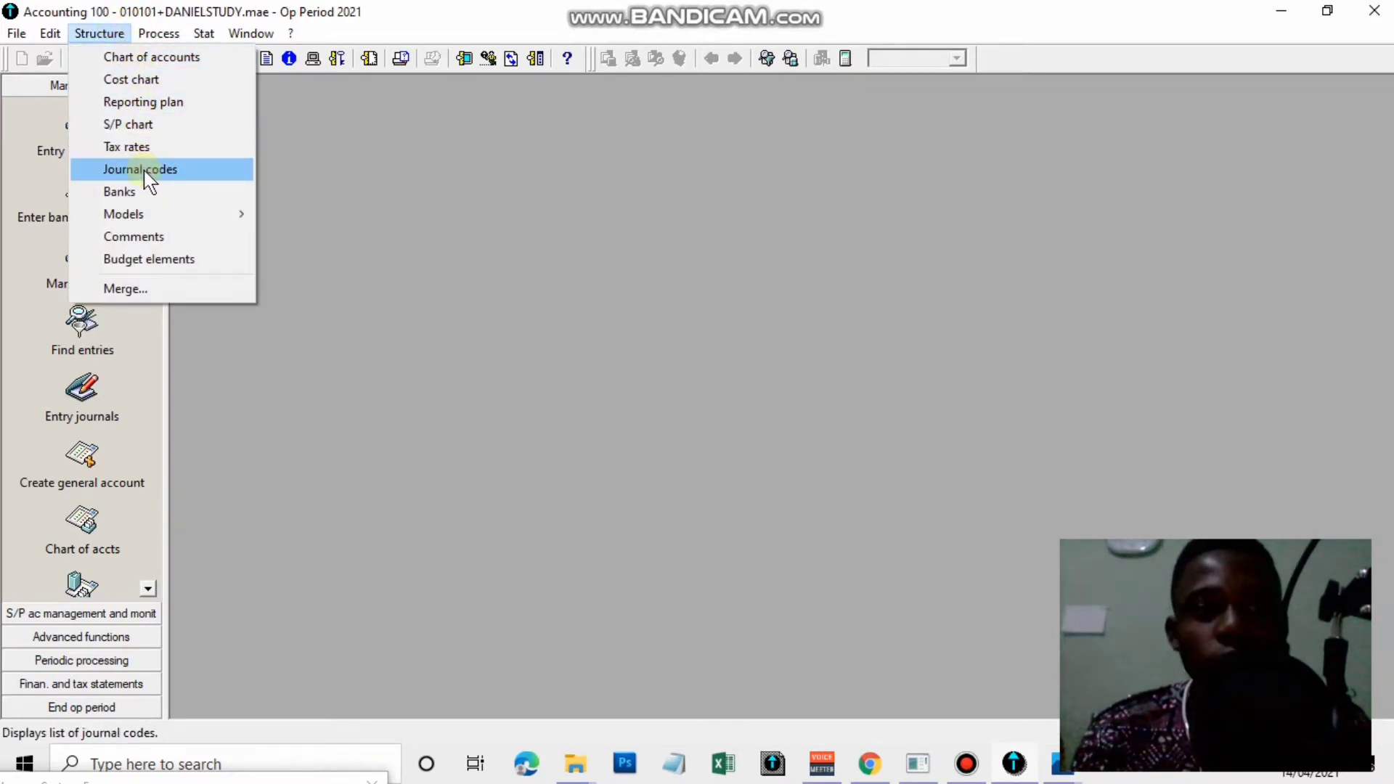
mouse_move(141, 35)
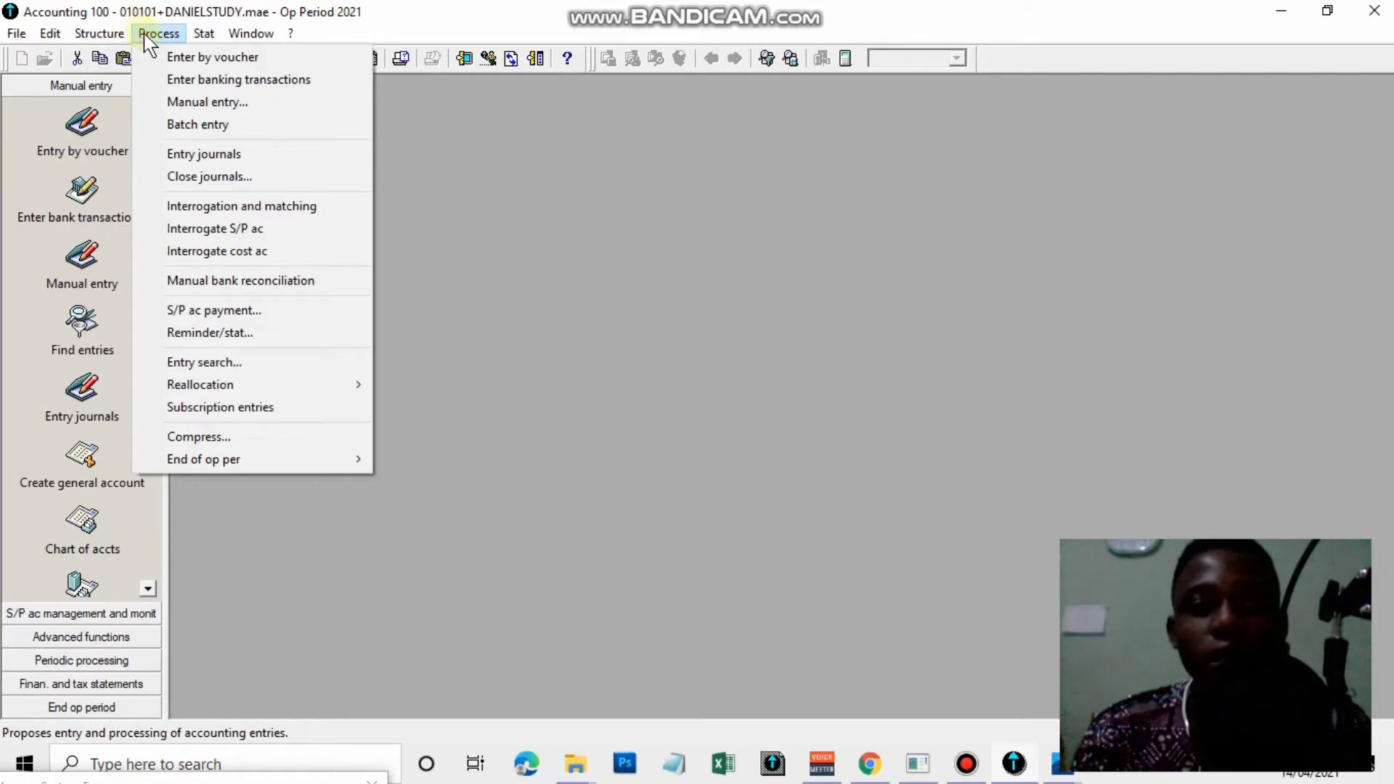
left_click(144, 34)
left_click(143, 33)
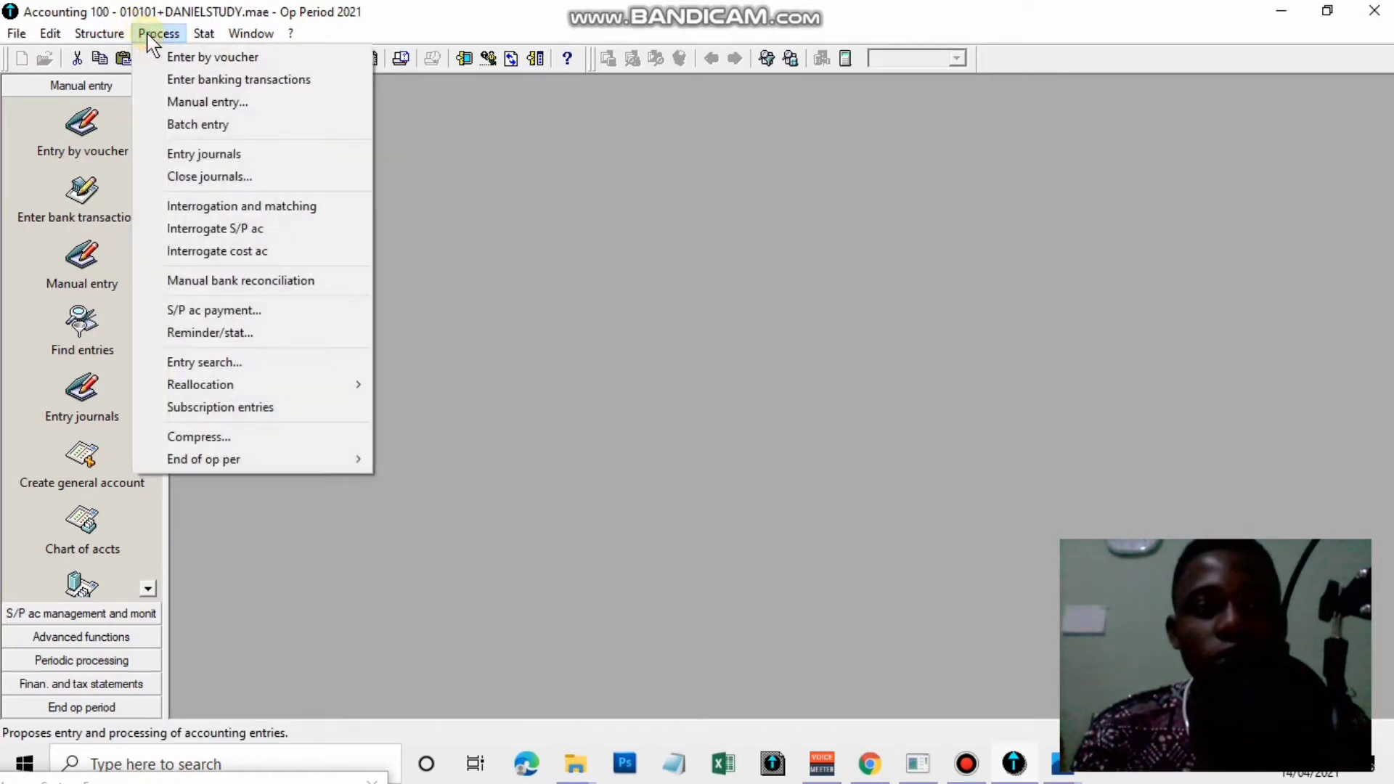
left_click(216, 104)
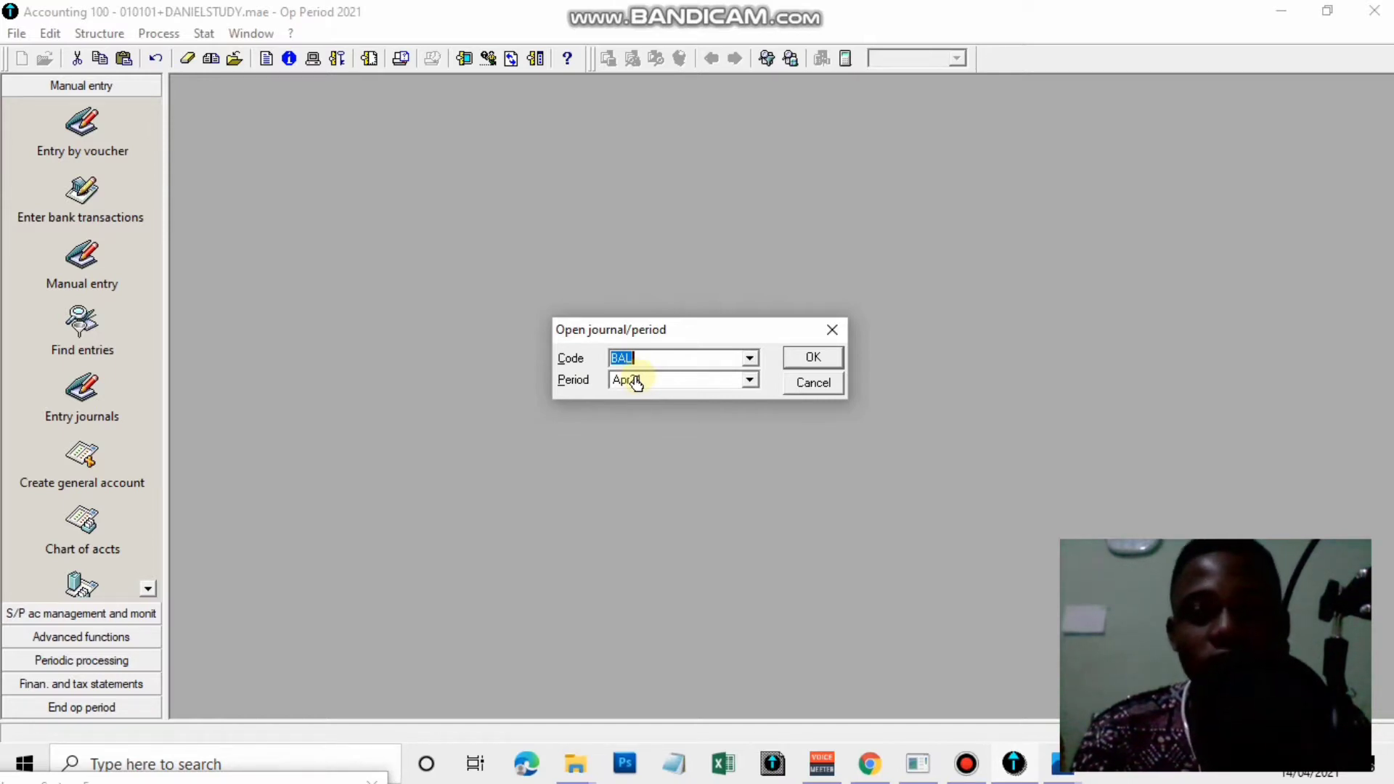
type("CA")
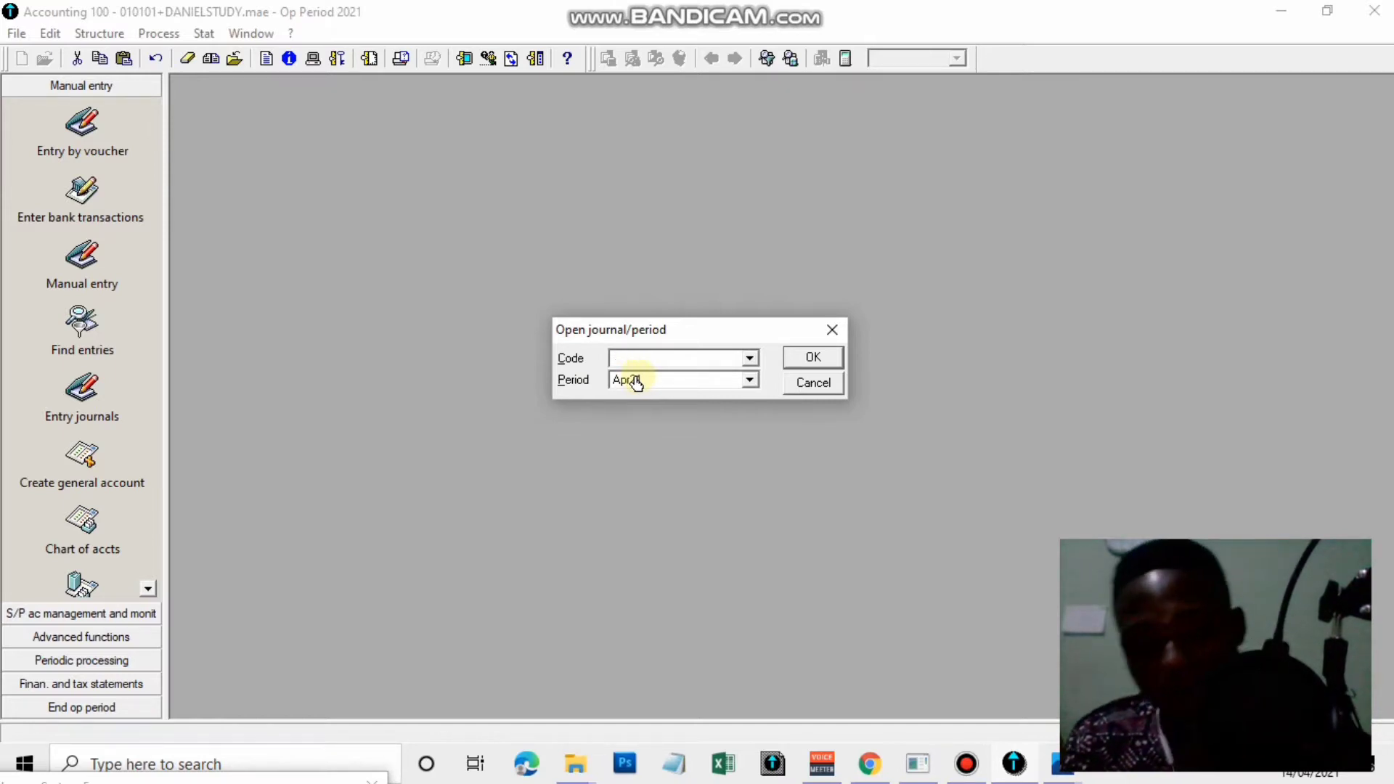
type("S")
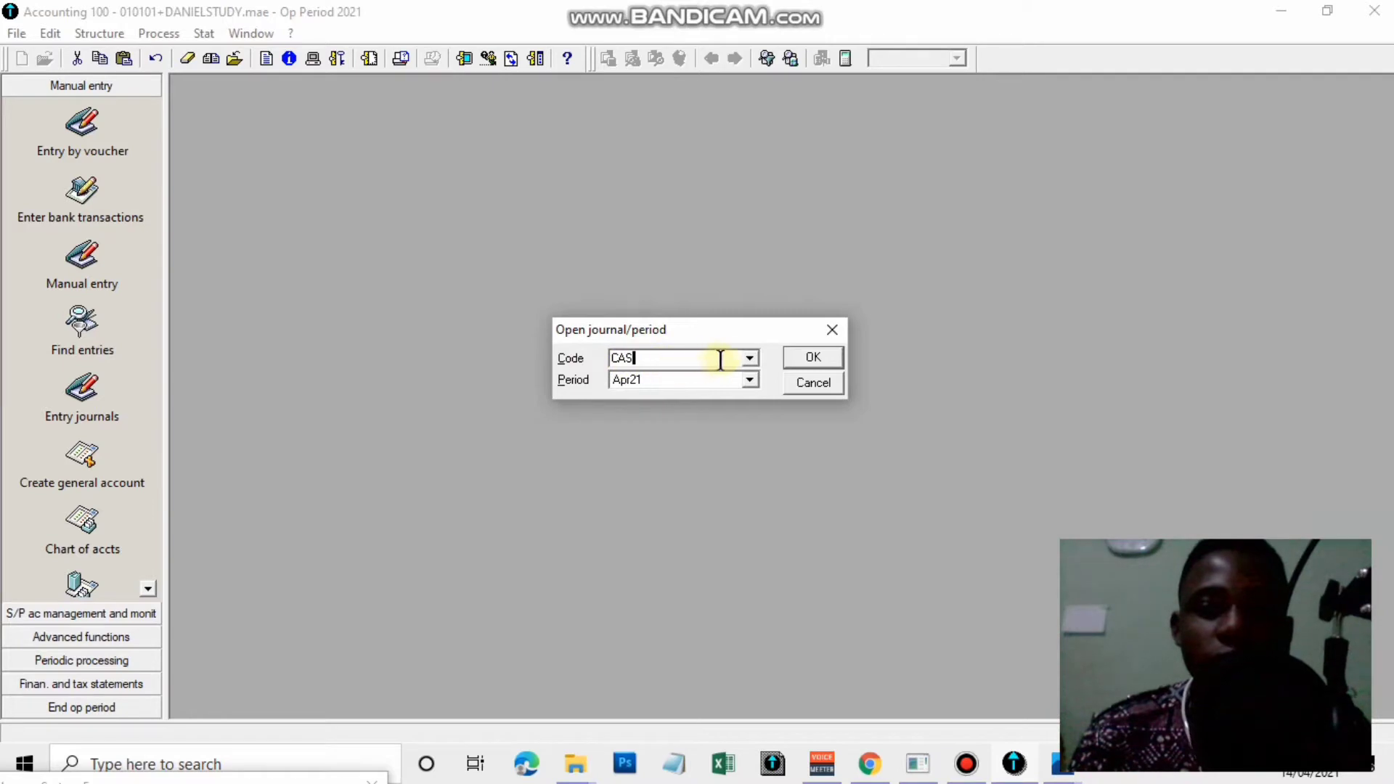
left_click(807, 357)
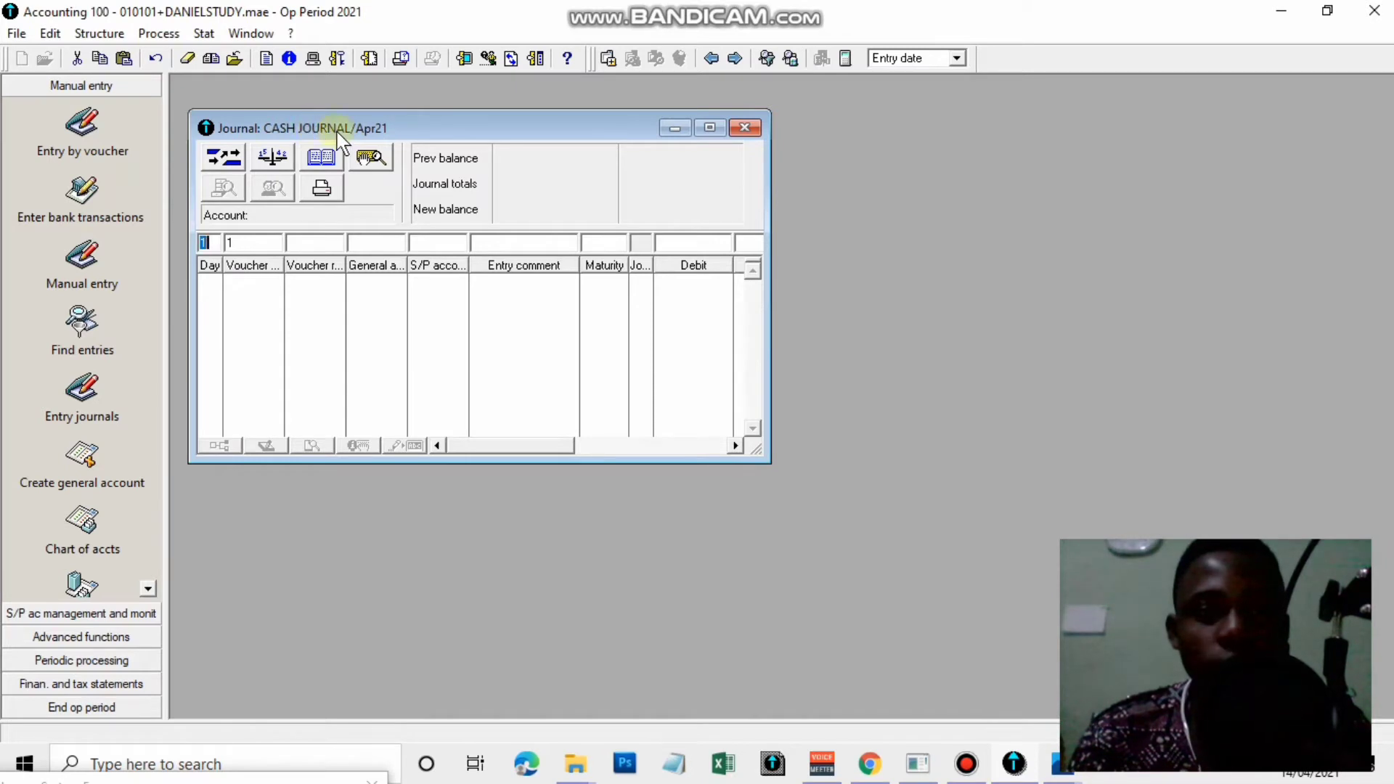
left_click(744, 128)
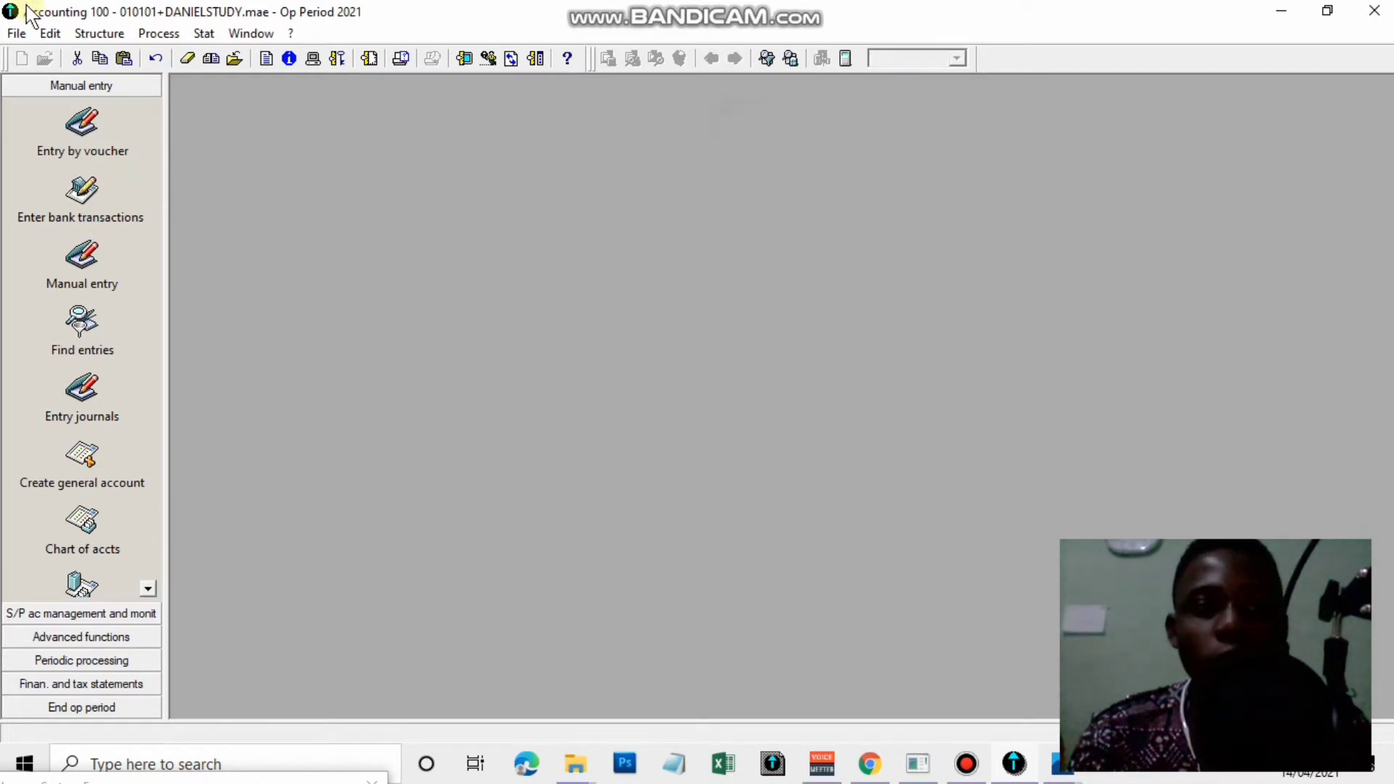
Open the balance sheet journal with code BAL for Apr21 through manual entry and maximize its window
left_click(159, 34)
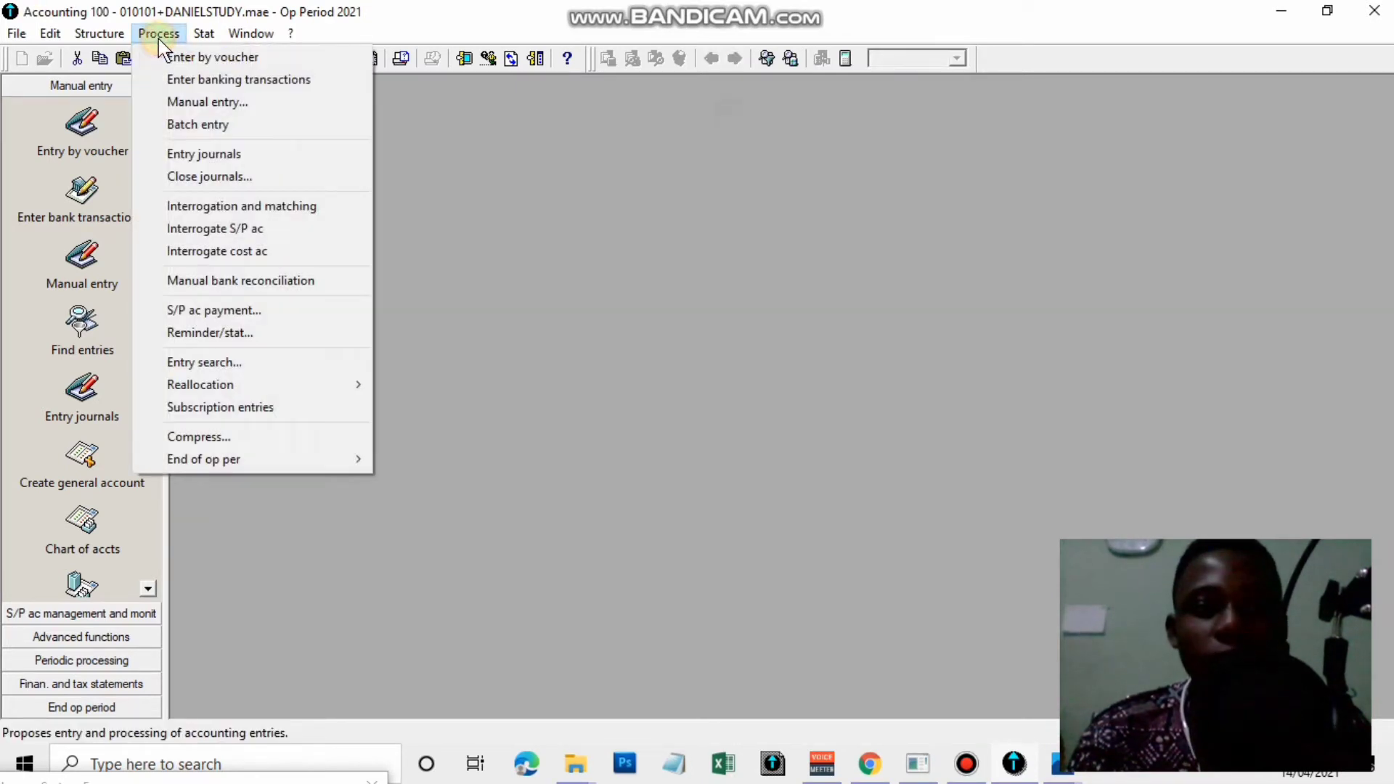
left_click(218, 102)
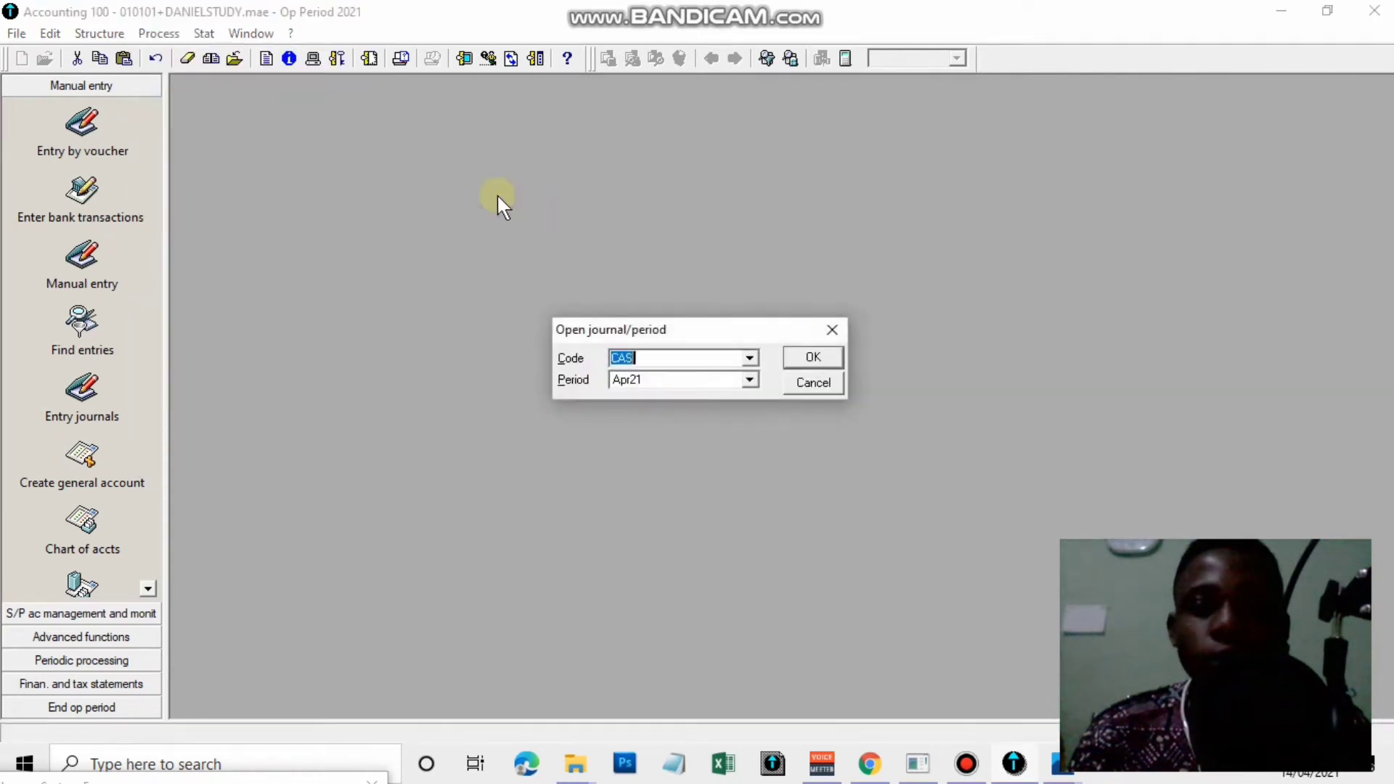
type("B")
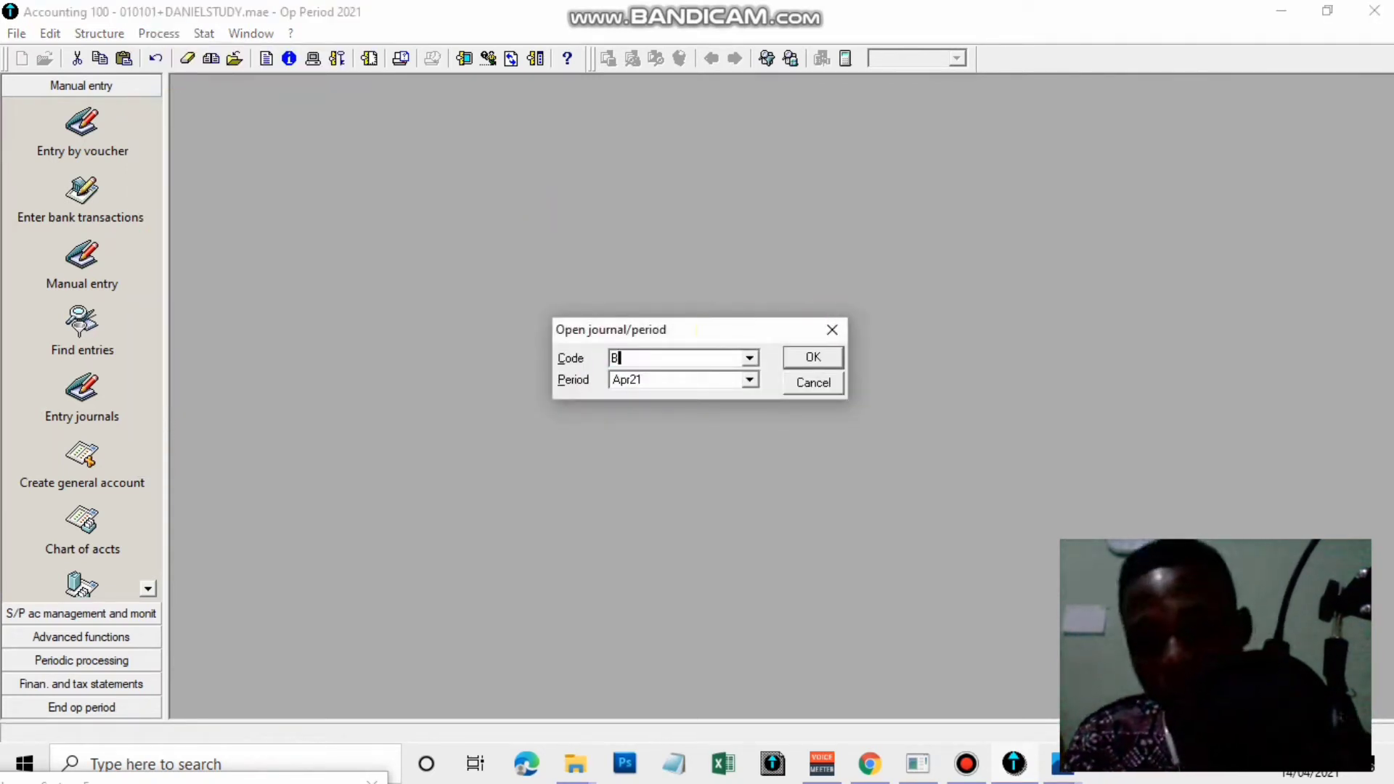
type("AL")
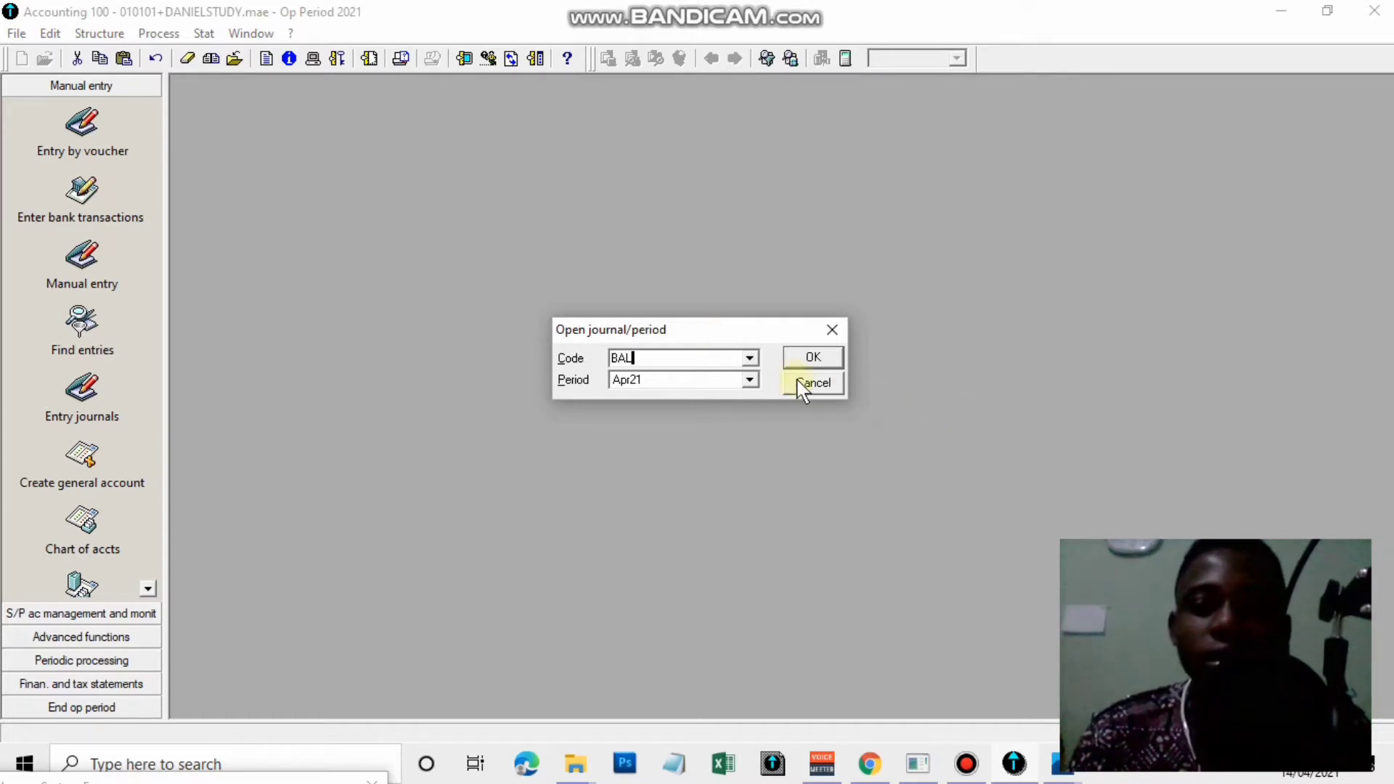
left_click(804, 360)
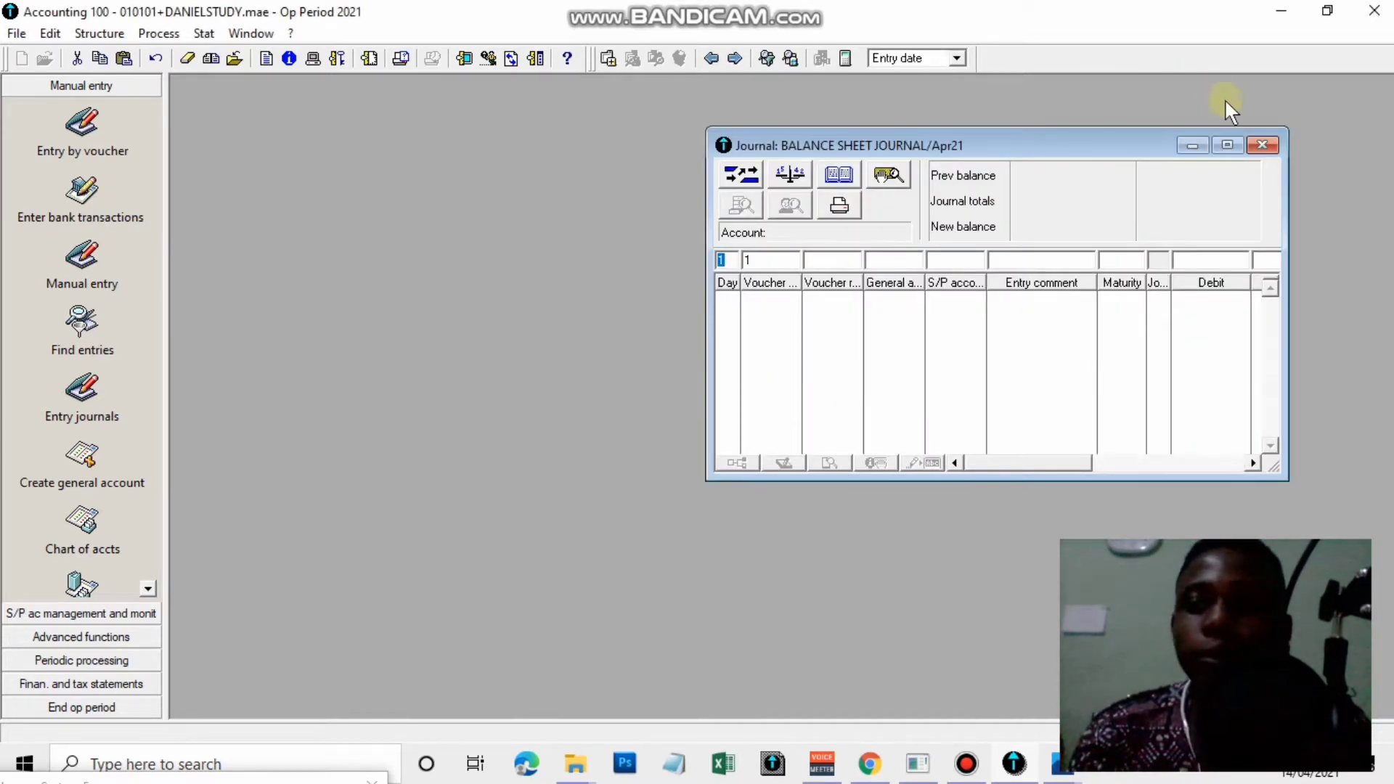
left_click(1228, 145)
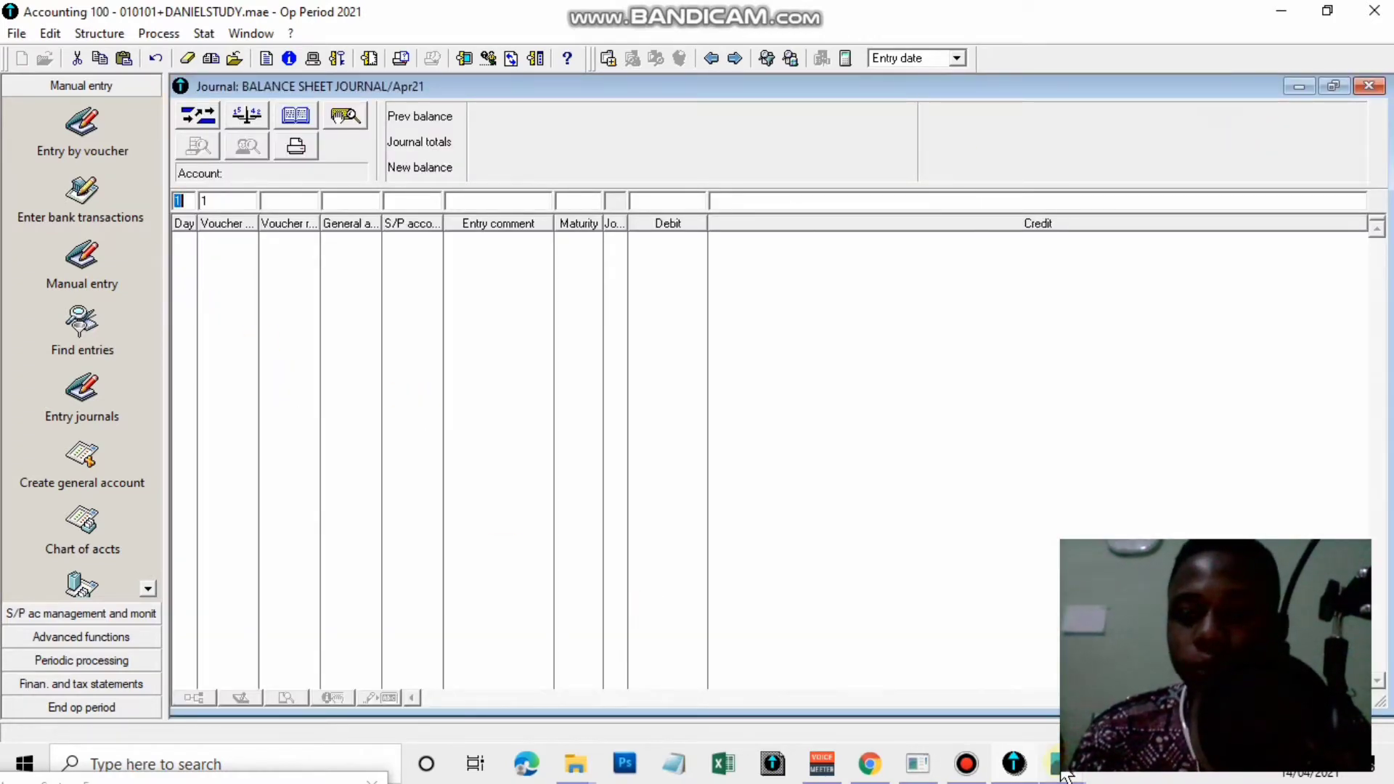
Switch to Photos to examine the exercise's opening balance items, amounts and handwritten account codes, and return to the balance sheet journal
mouse_move(1065, 775)
left_click(1017, 610)
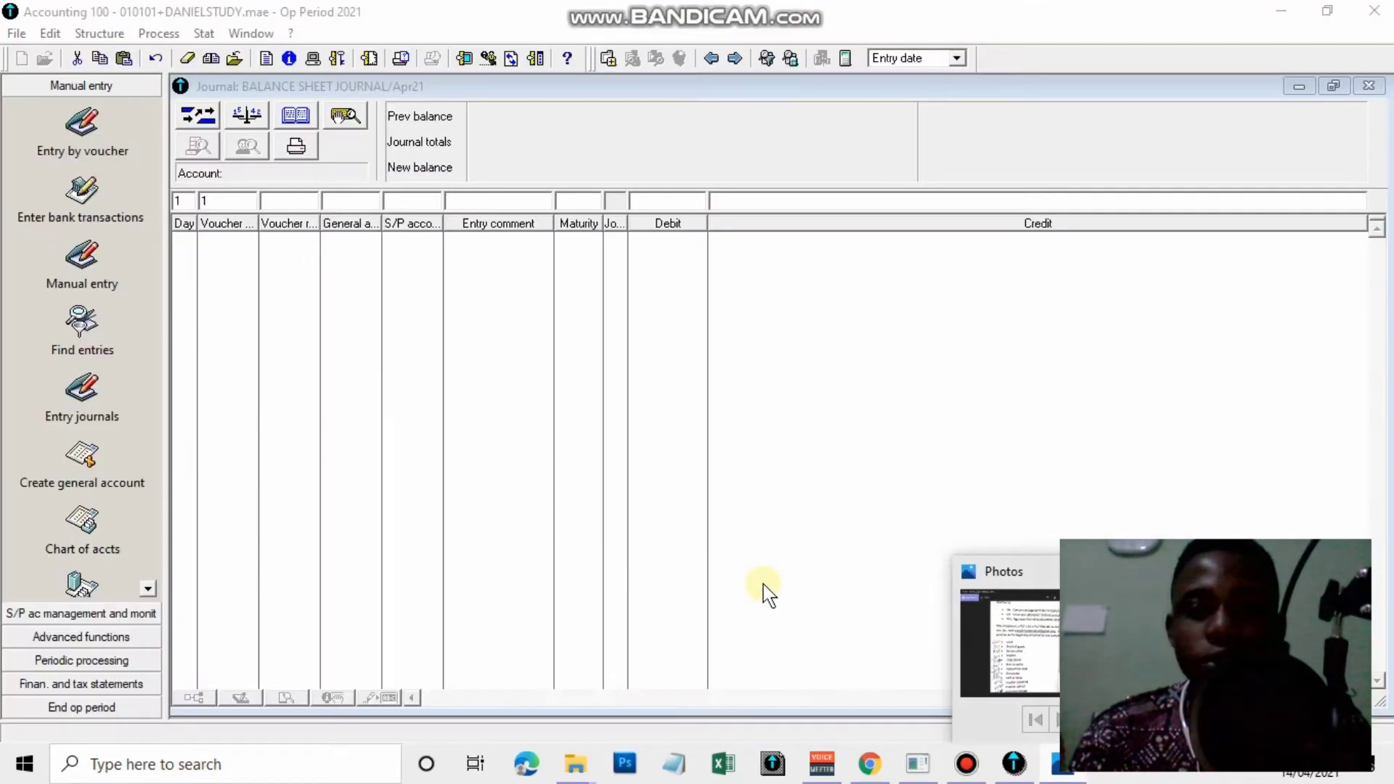
left_click(764, 584)
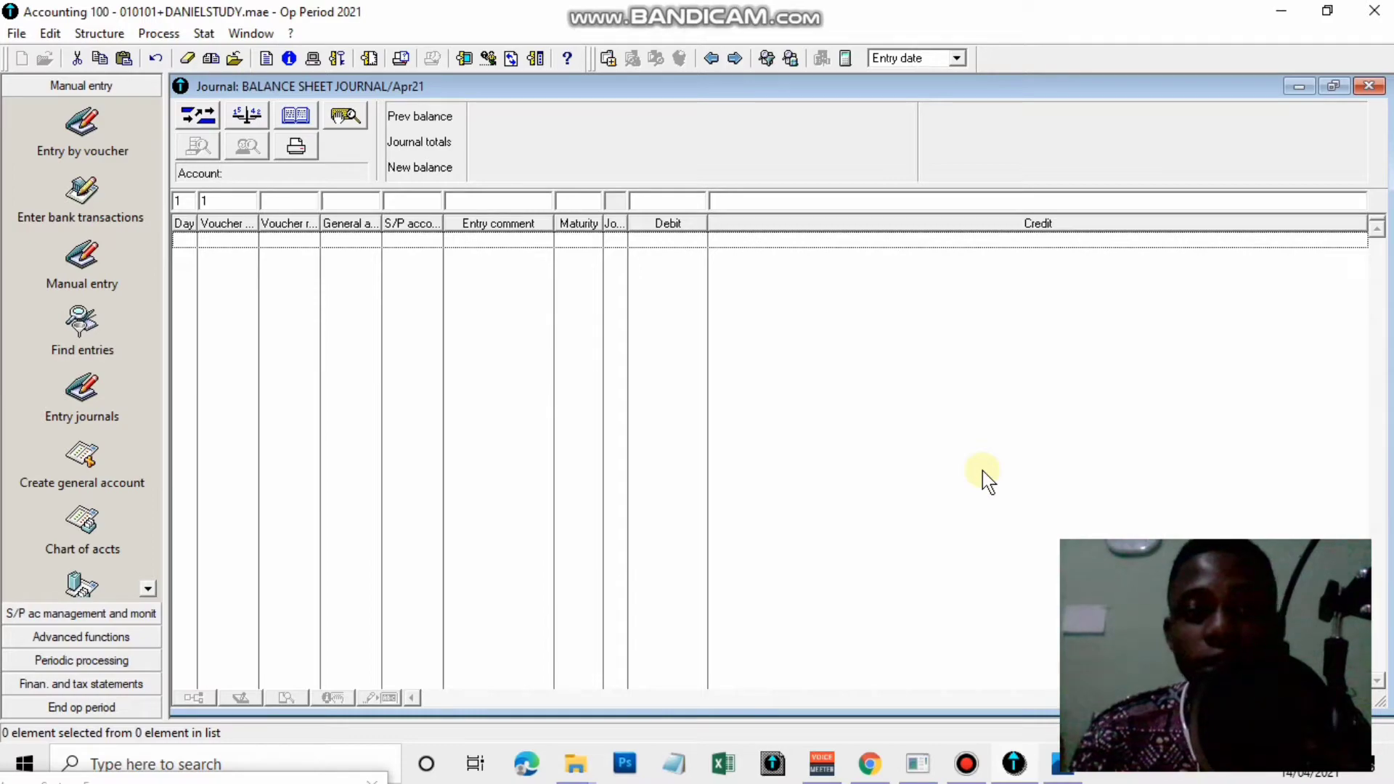
left_click(1060, 764)
scroll(690, 451, "up", 3)
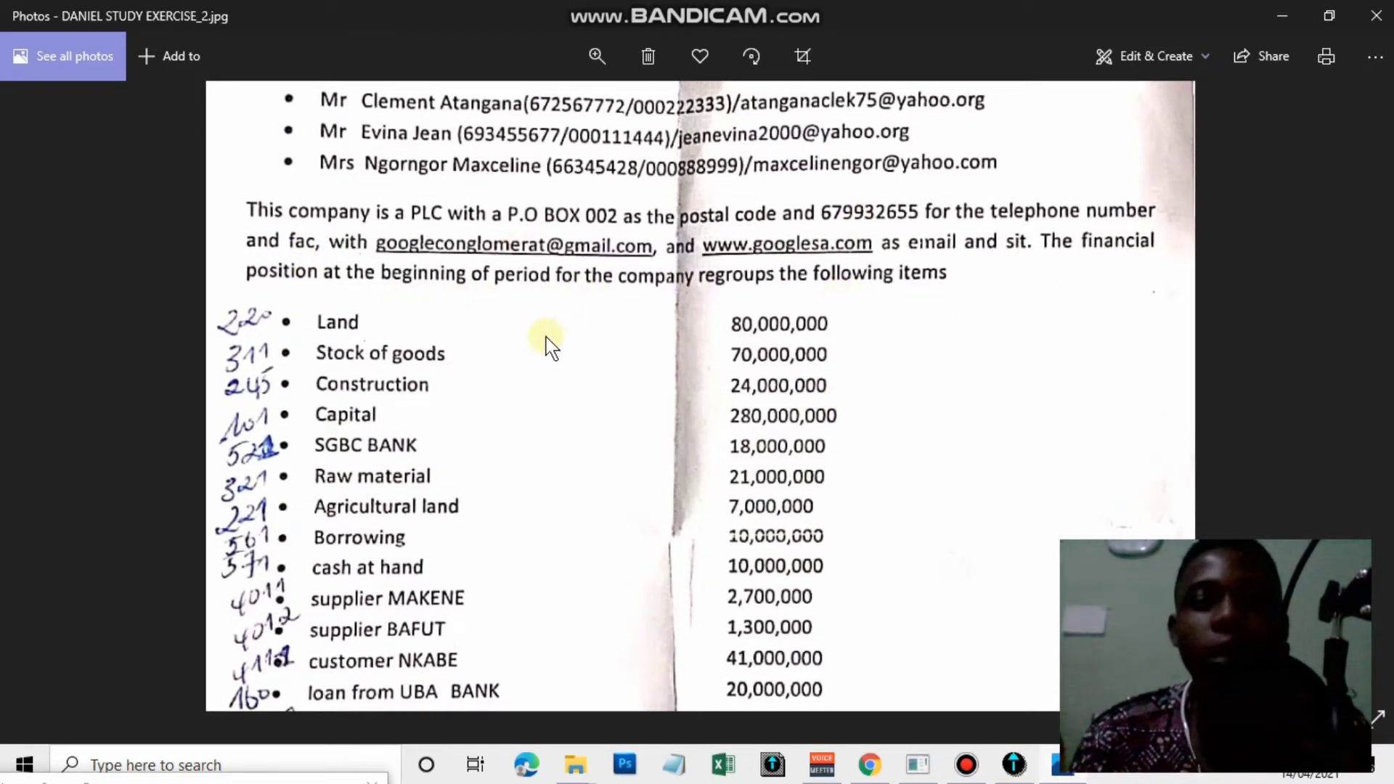
left_click_drag(523, 355, 523, 327)
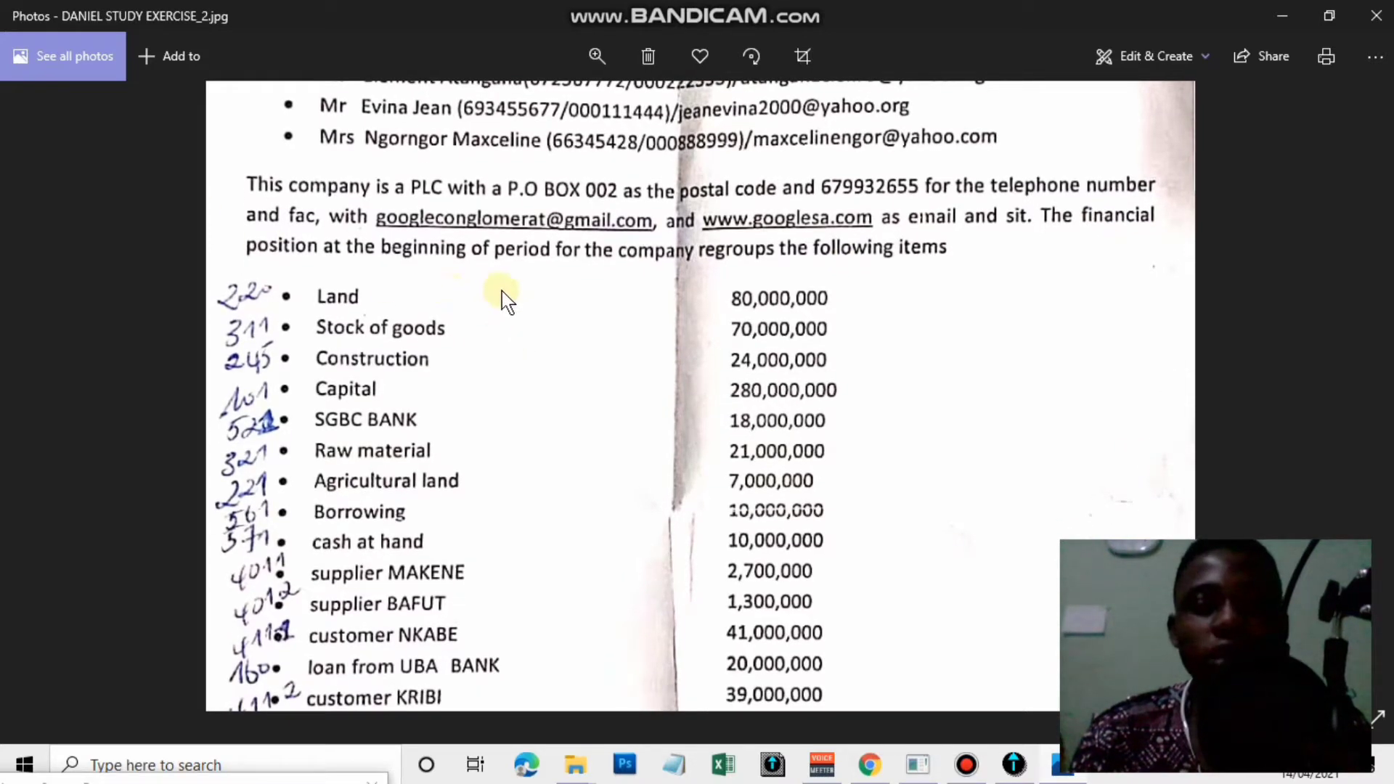
left_click_drag(524, 452, 524, 405)
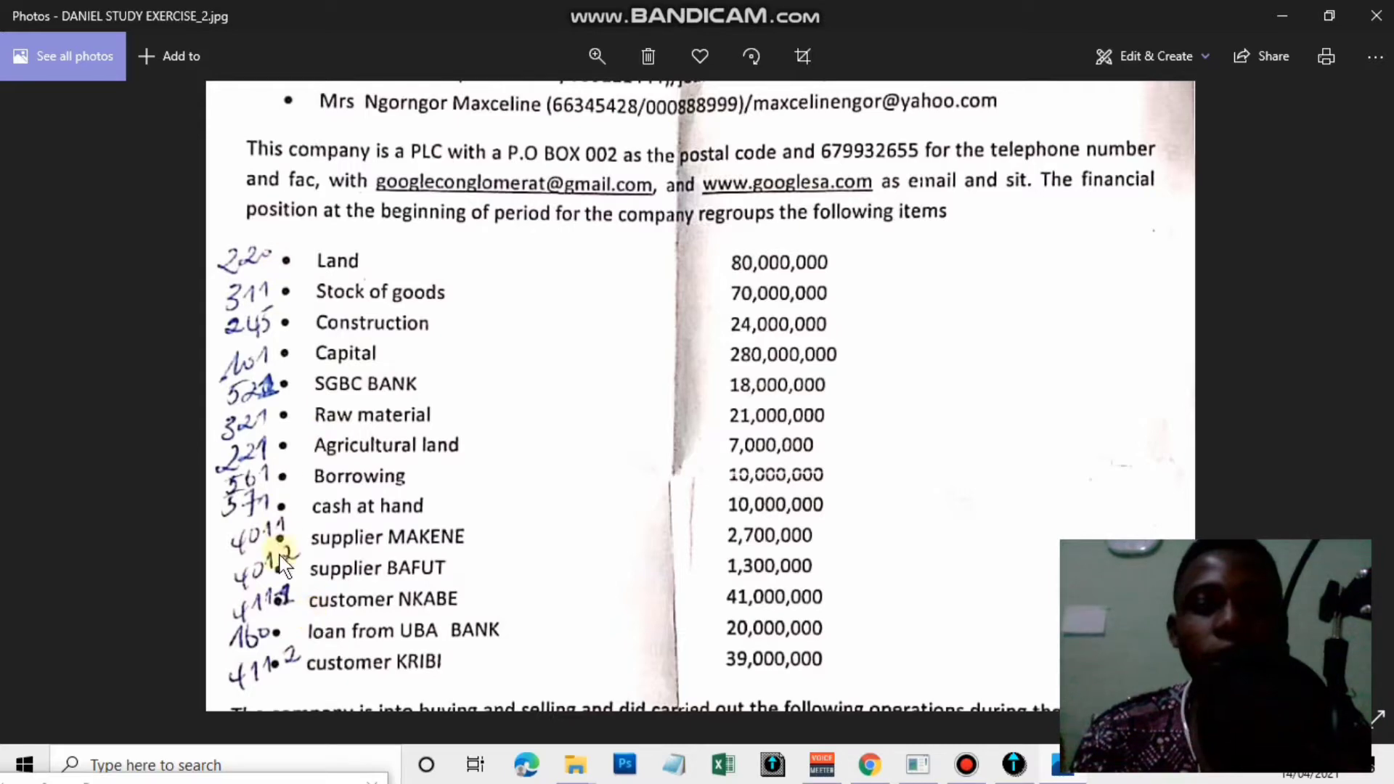
left_click(1285, 15)
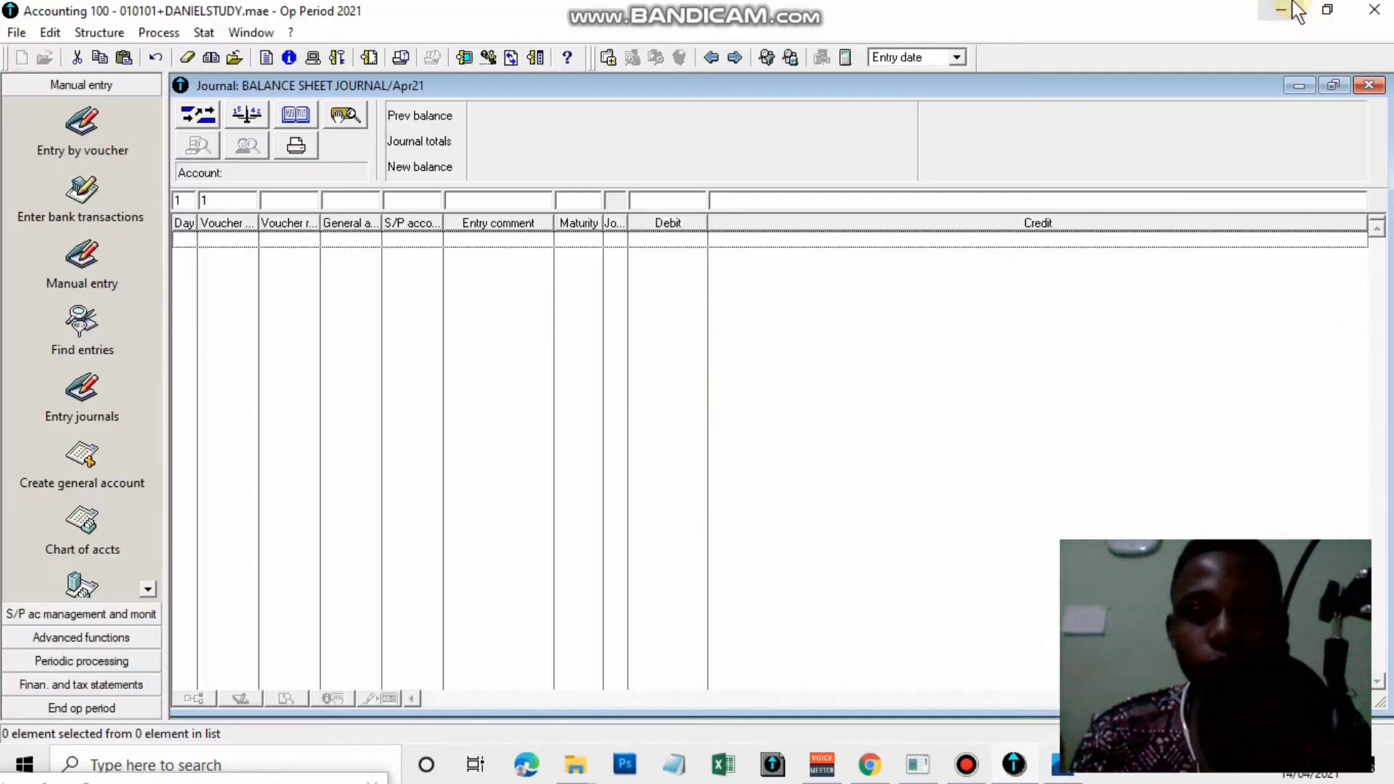
Keep day 1 for the first journal line, checking the exercise's opening balance items in Photos before moving on to the voucher number
left_click(179, 201)
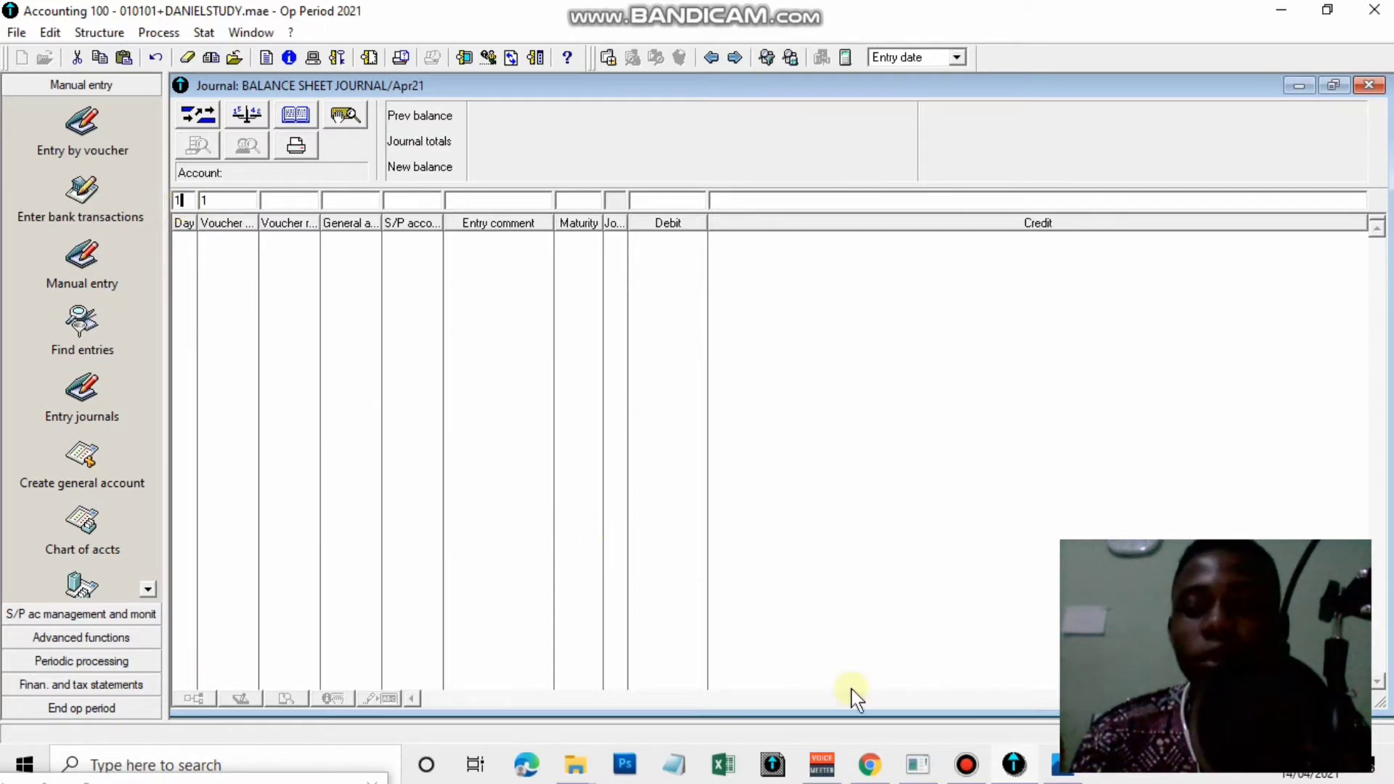
left_click(1074, 771)
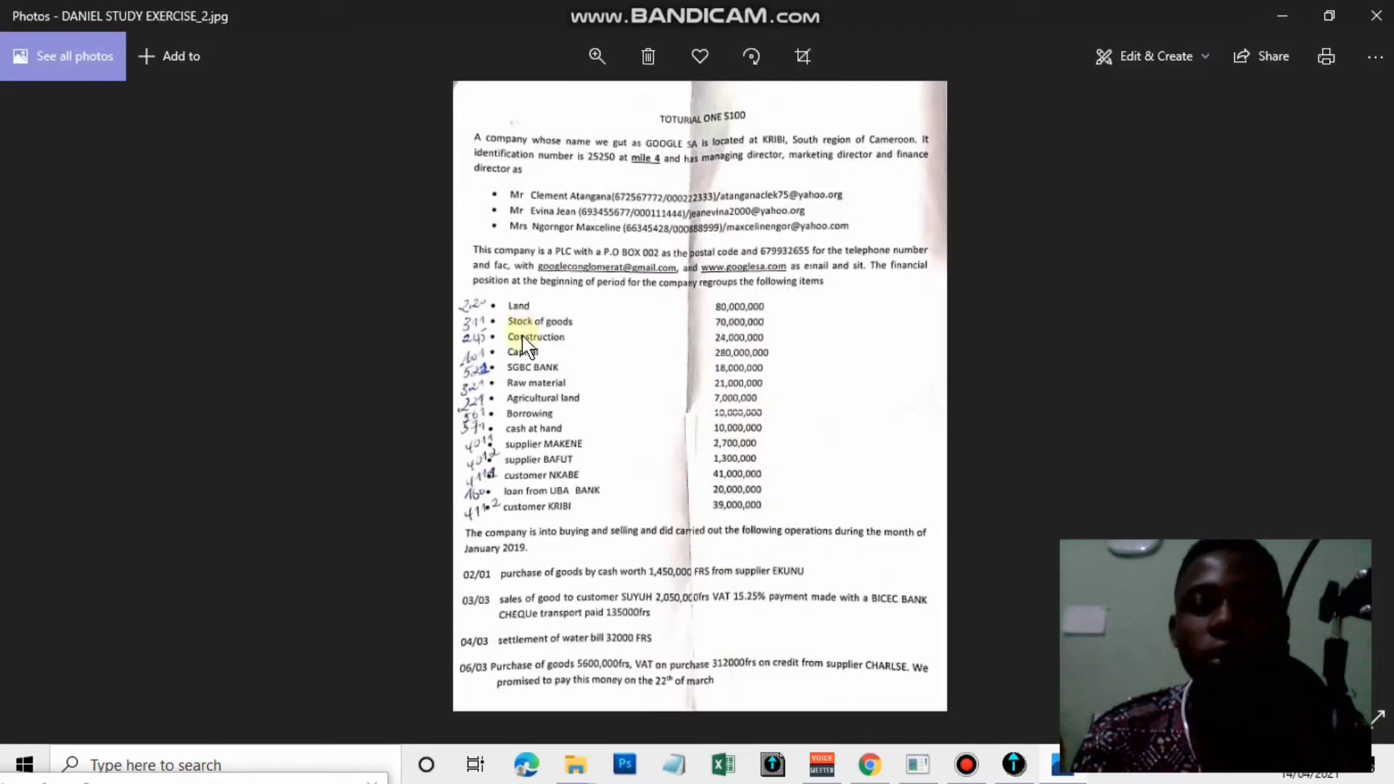
double_click(522, 337)
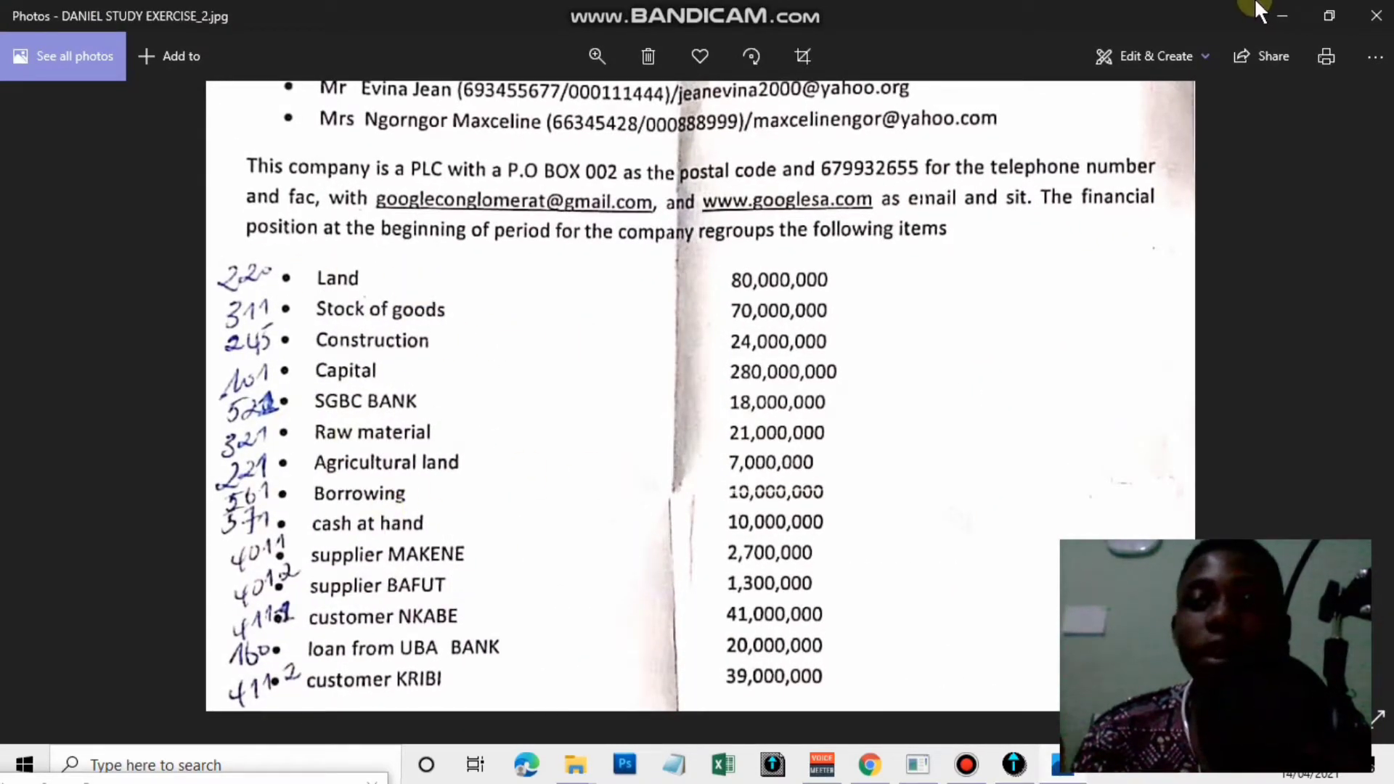
left_click(1287, 15)
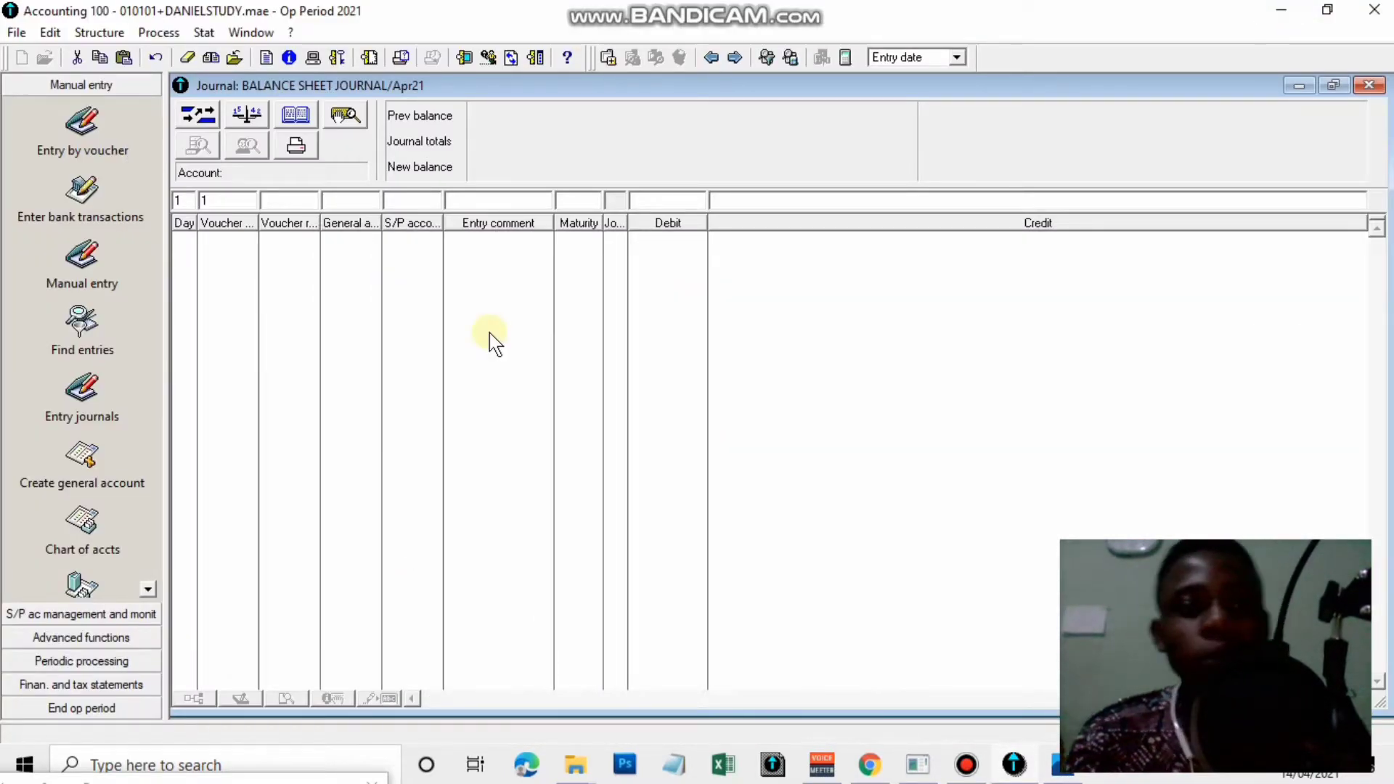
key("Tab")
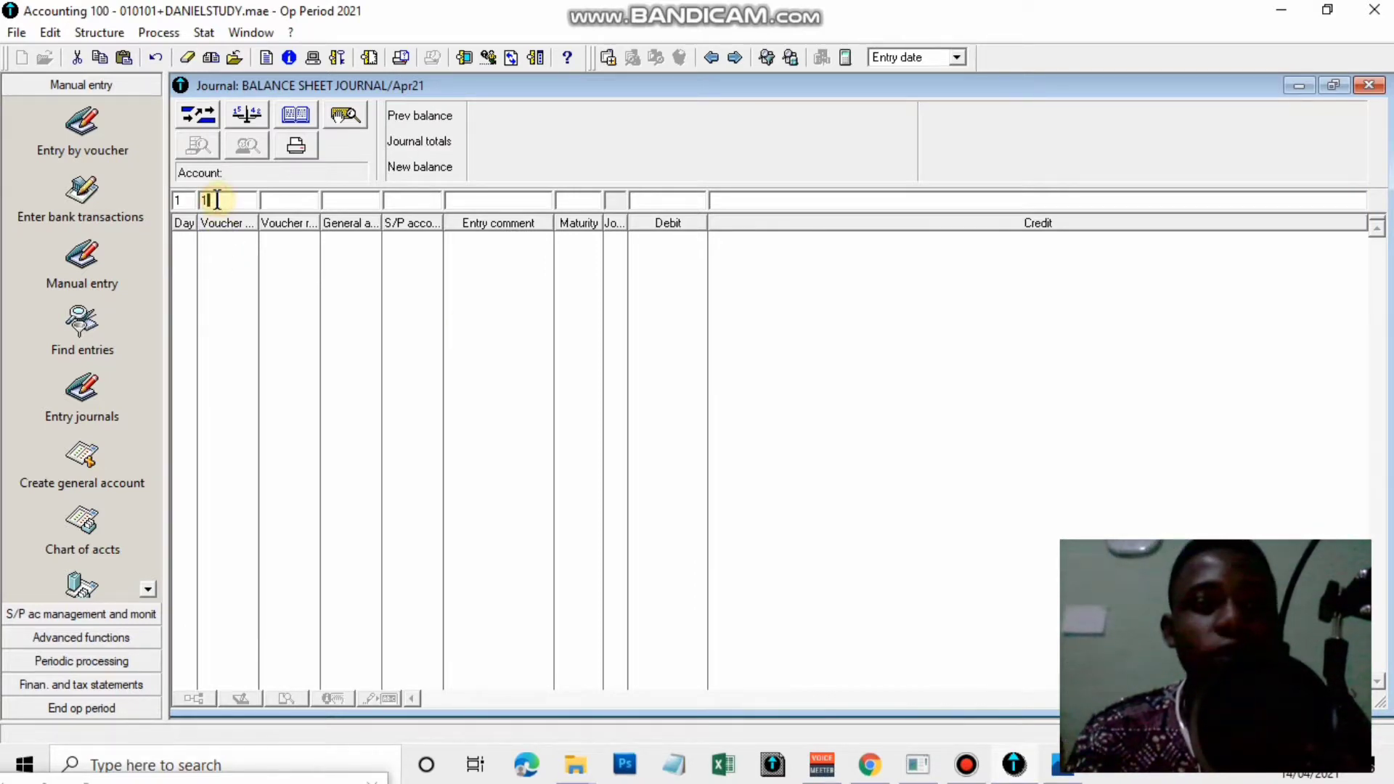
Keep voucher number 1 and leave the voucher reference blank on the first line, glancing at the exercise in Photos
left_click_drag(219, 204, 164, 204)
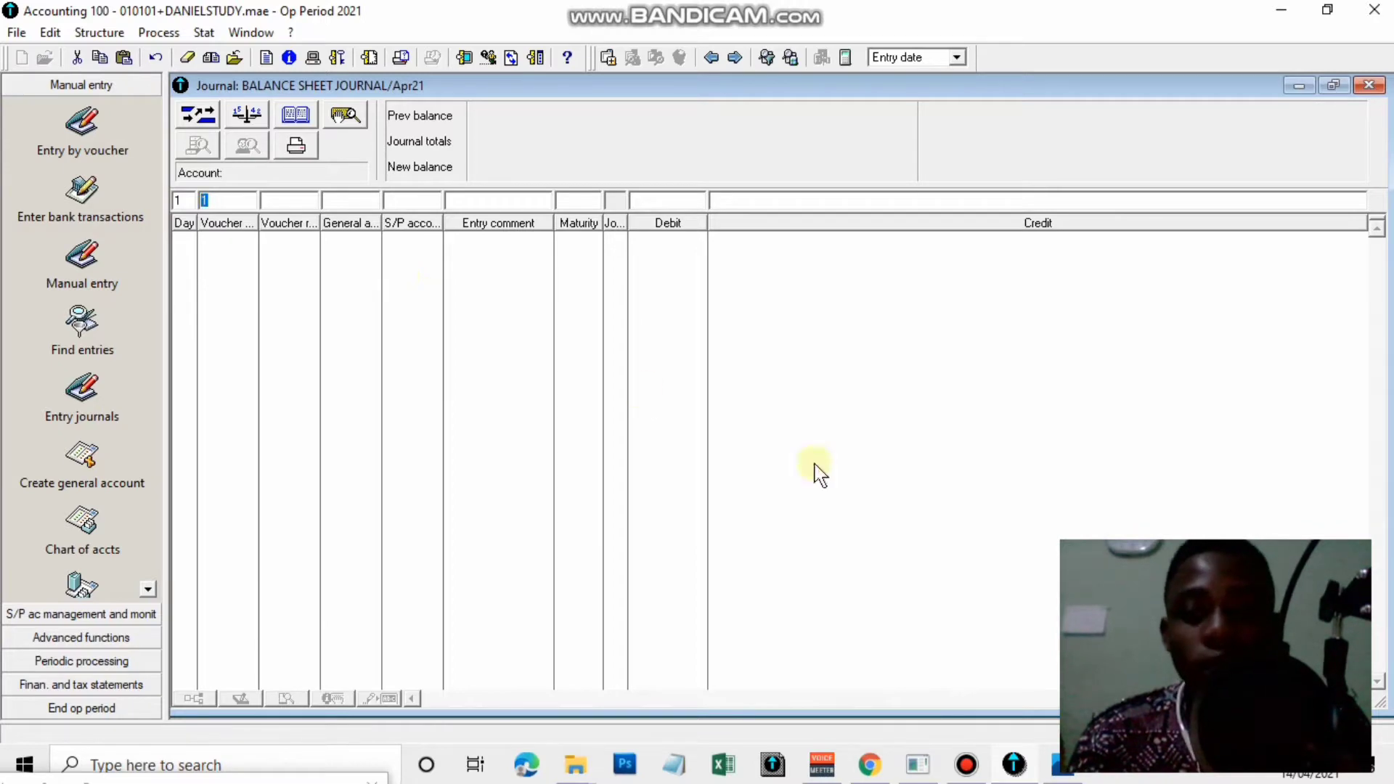
left_click(1089, 774)
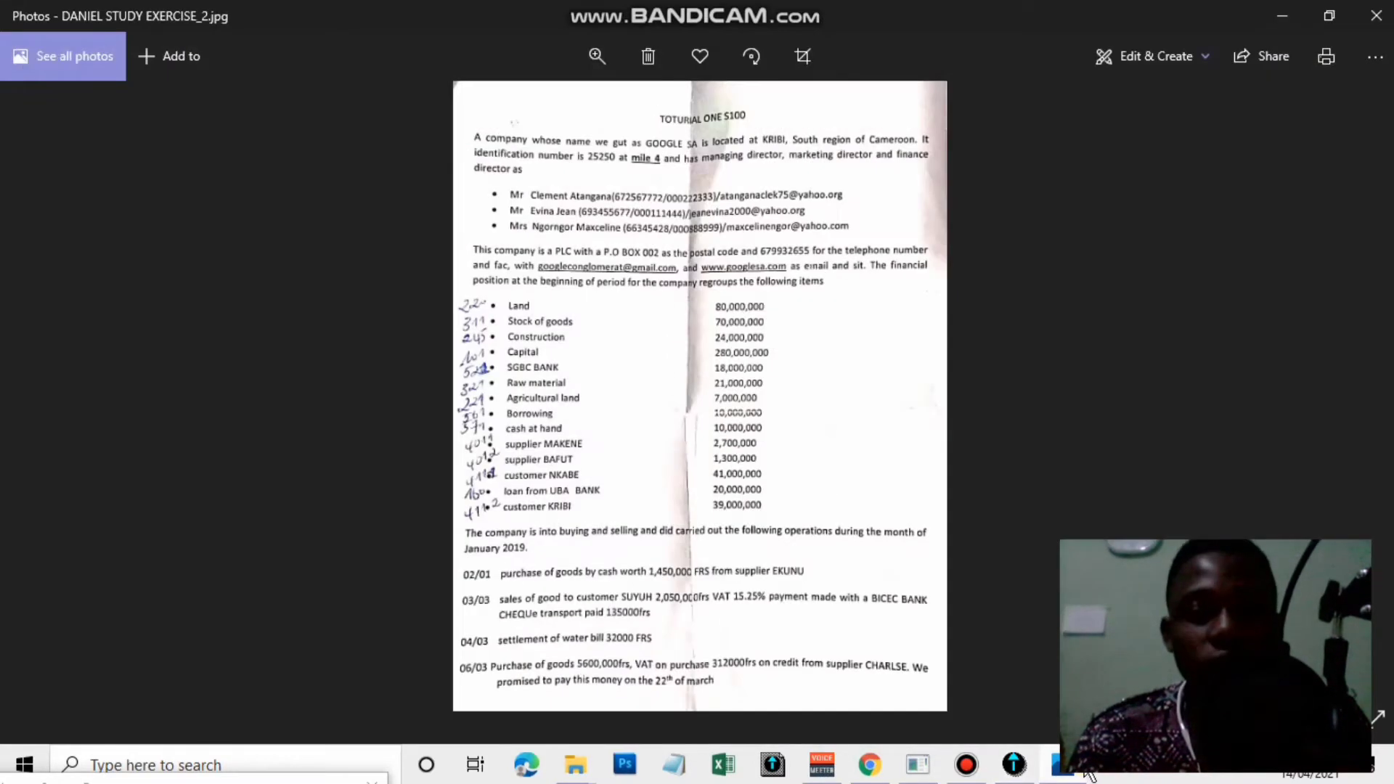
left_click(1089, 775)
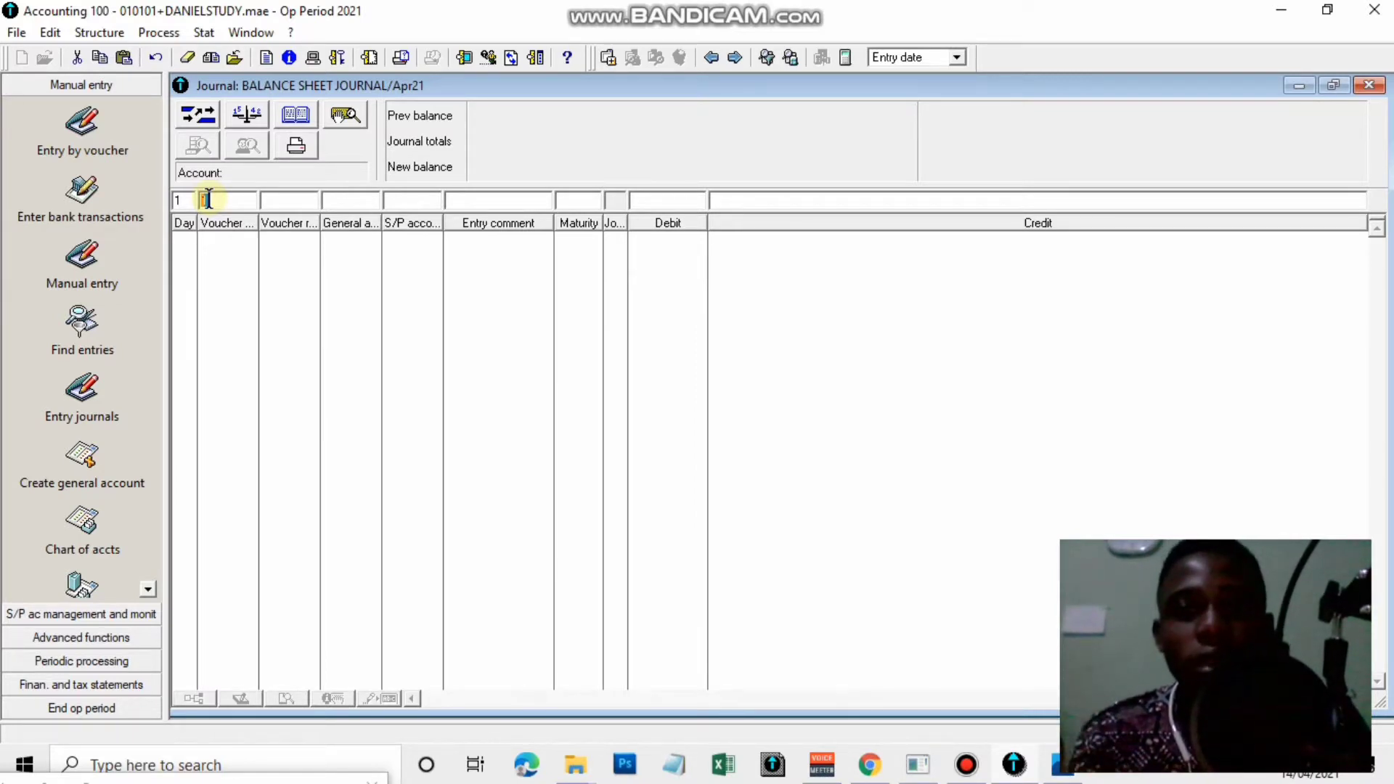
key("Tab")
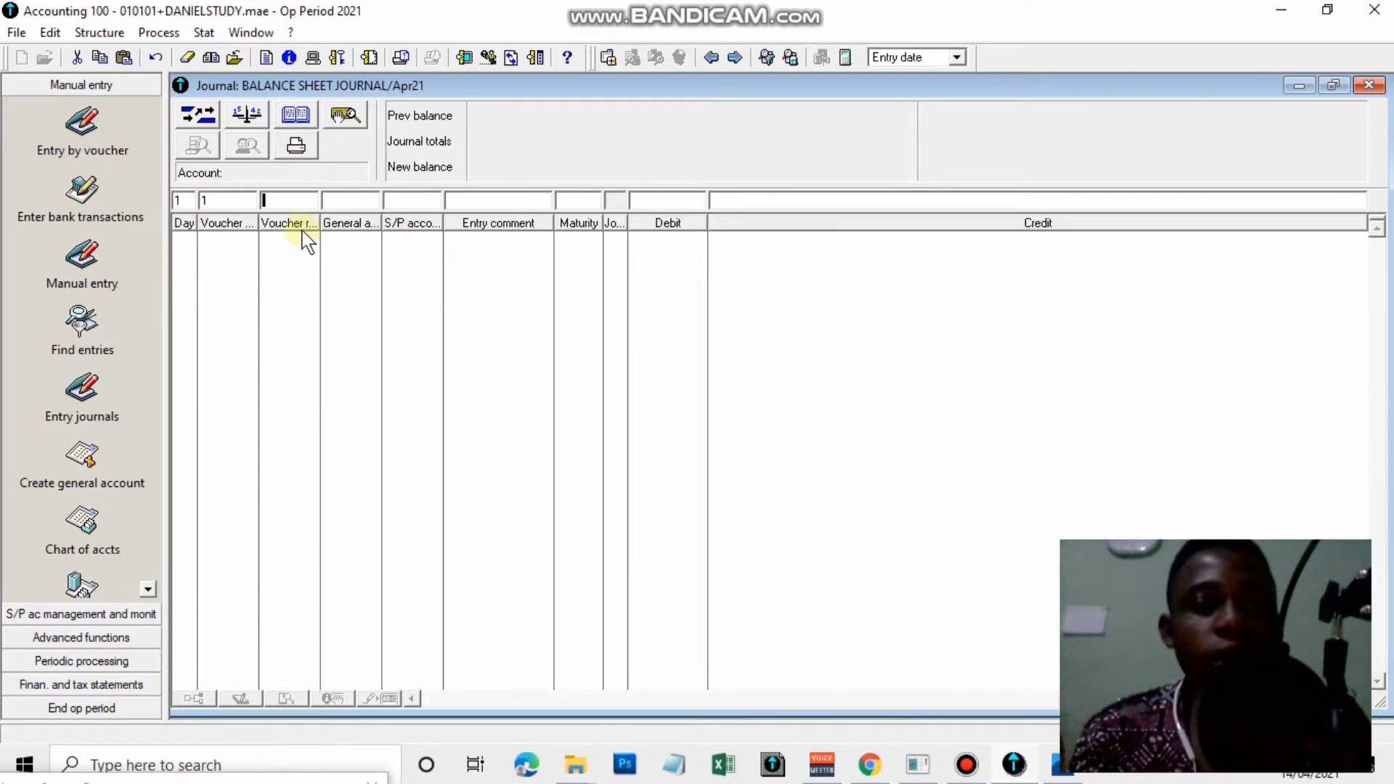
key("Tab")
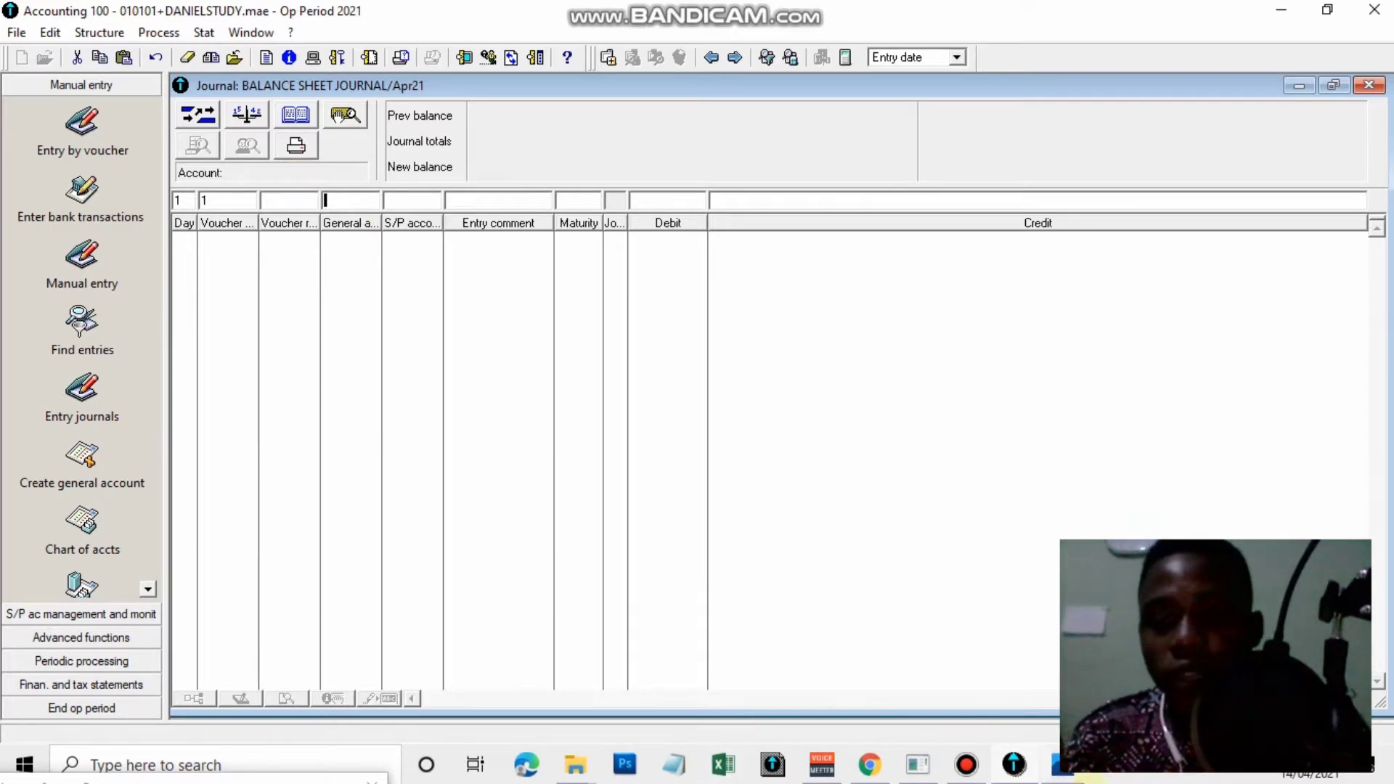
Switch to Photos to look up the handwritten account code for Land and return to the balance sheet journal
left_click(1071, 775)
scroll(668, 498, "up", 5)
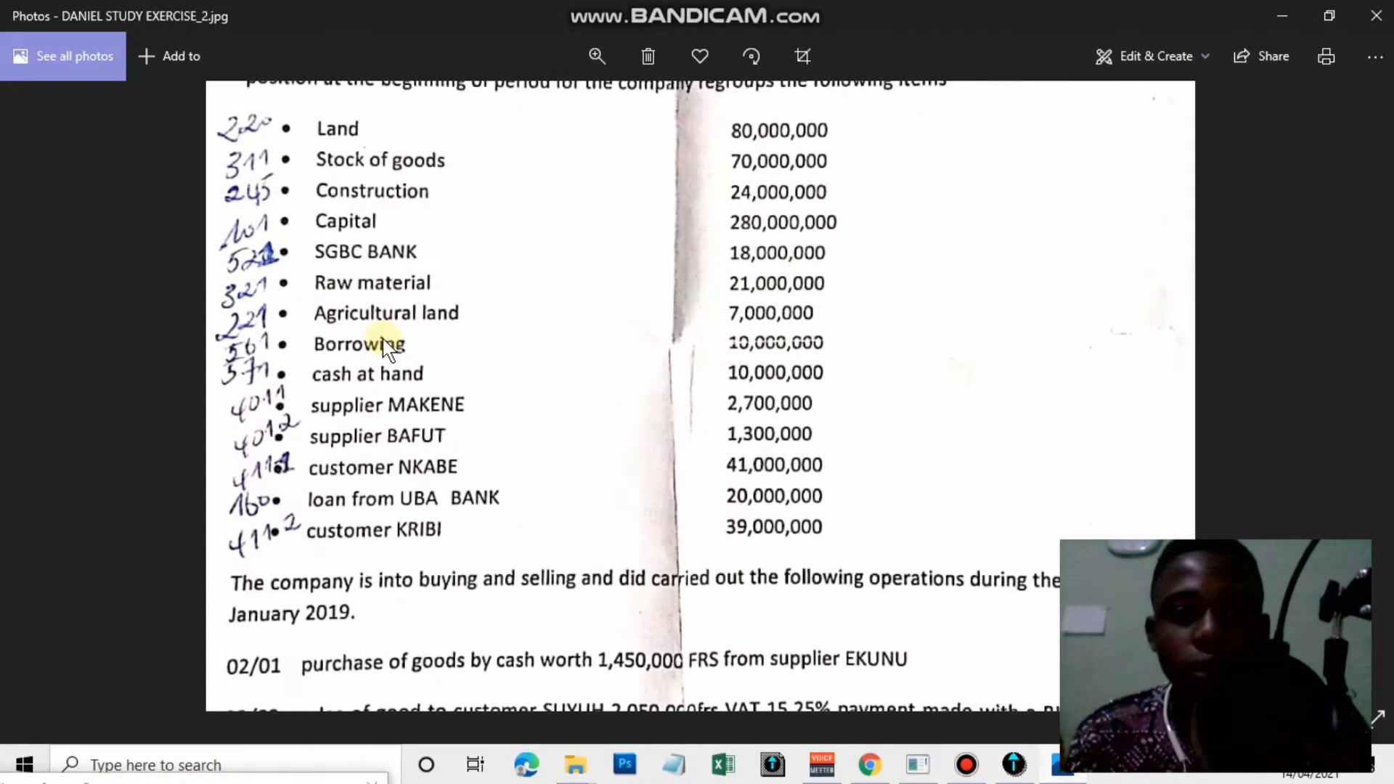
left_click_drag(385, 349, 398, 612)
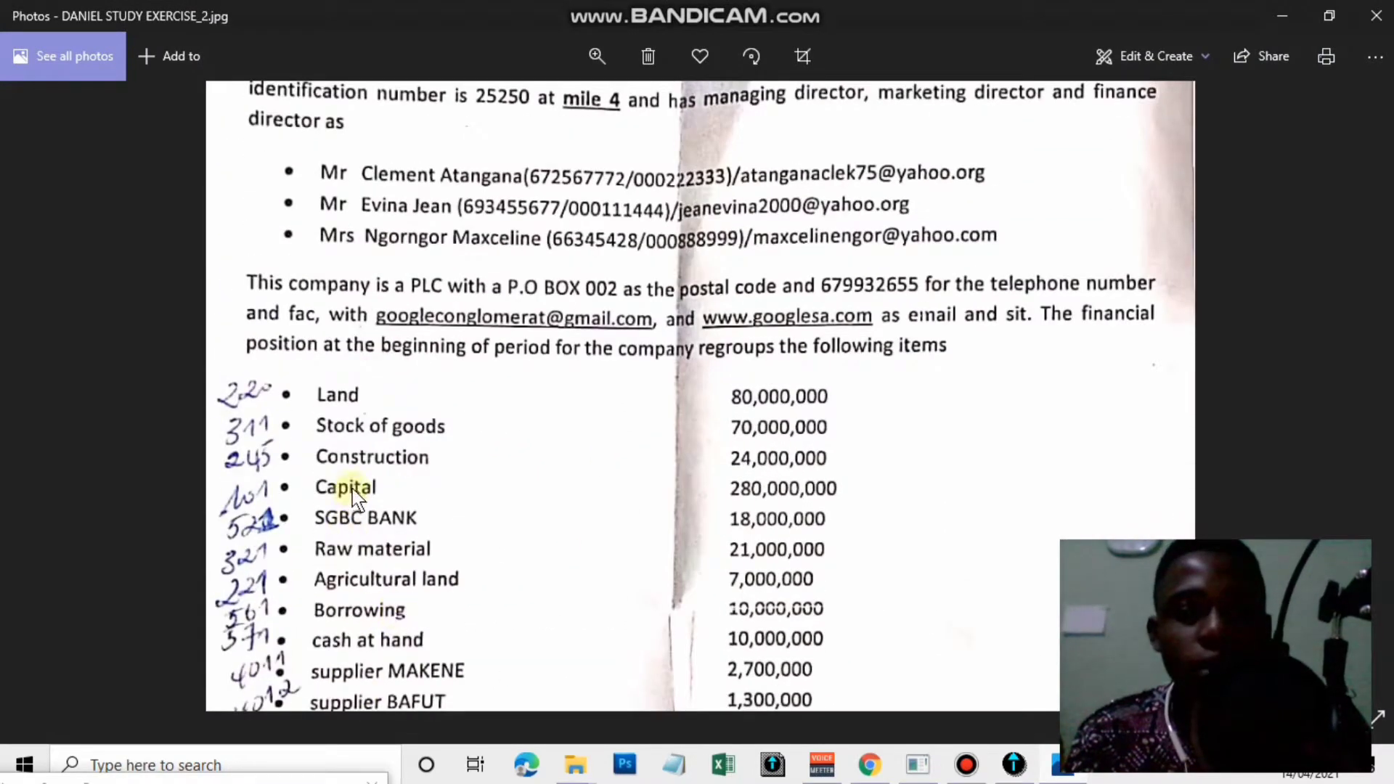
left_click_drag(464, 505, 457, 364)
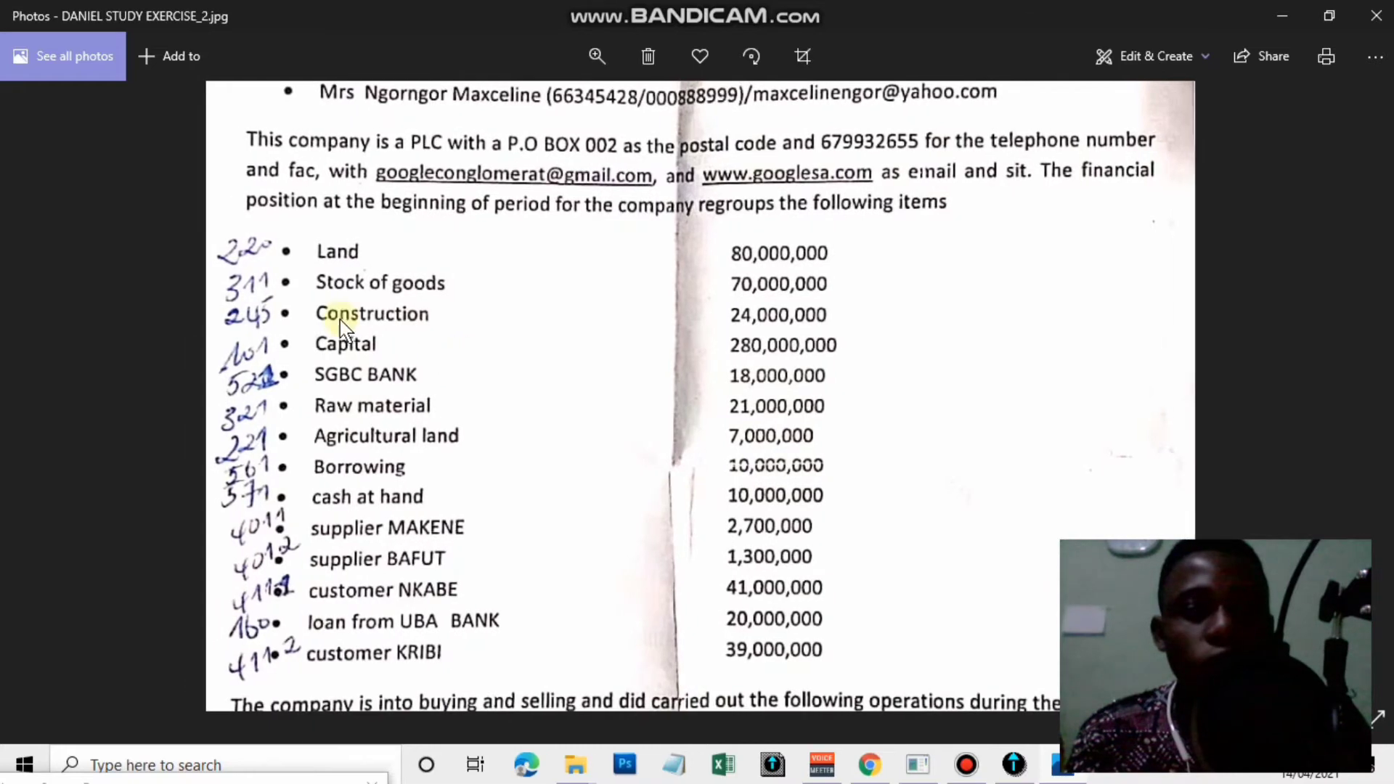
left_click(1081, 773)
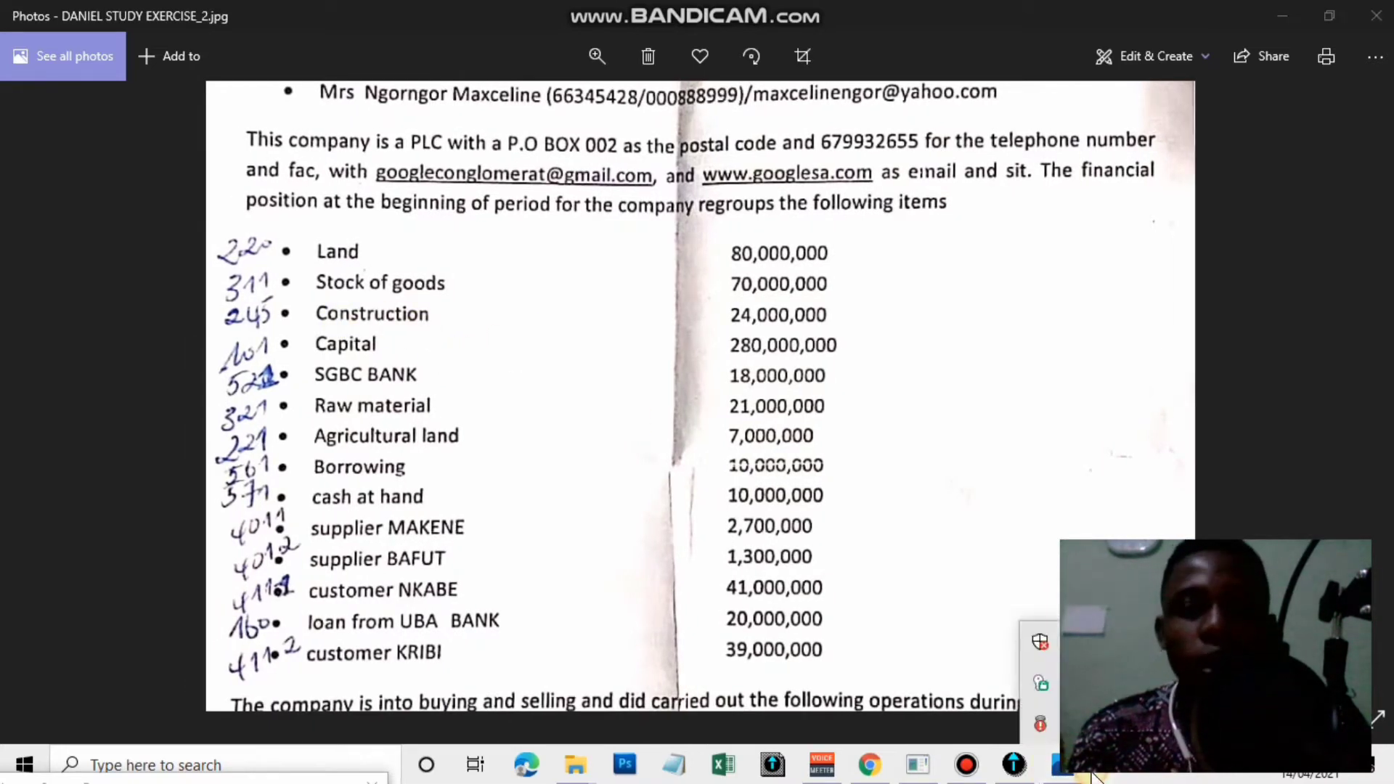
left_click(1067, 763)
left_click(1065, 764)
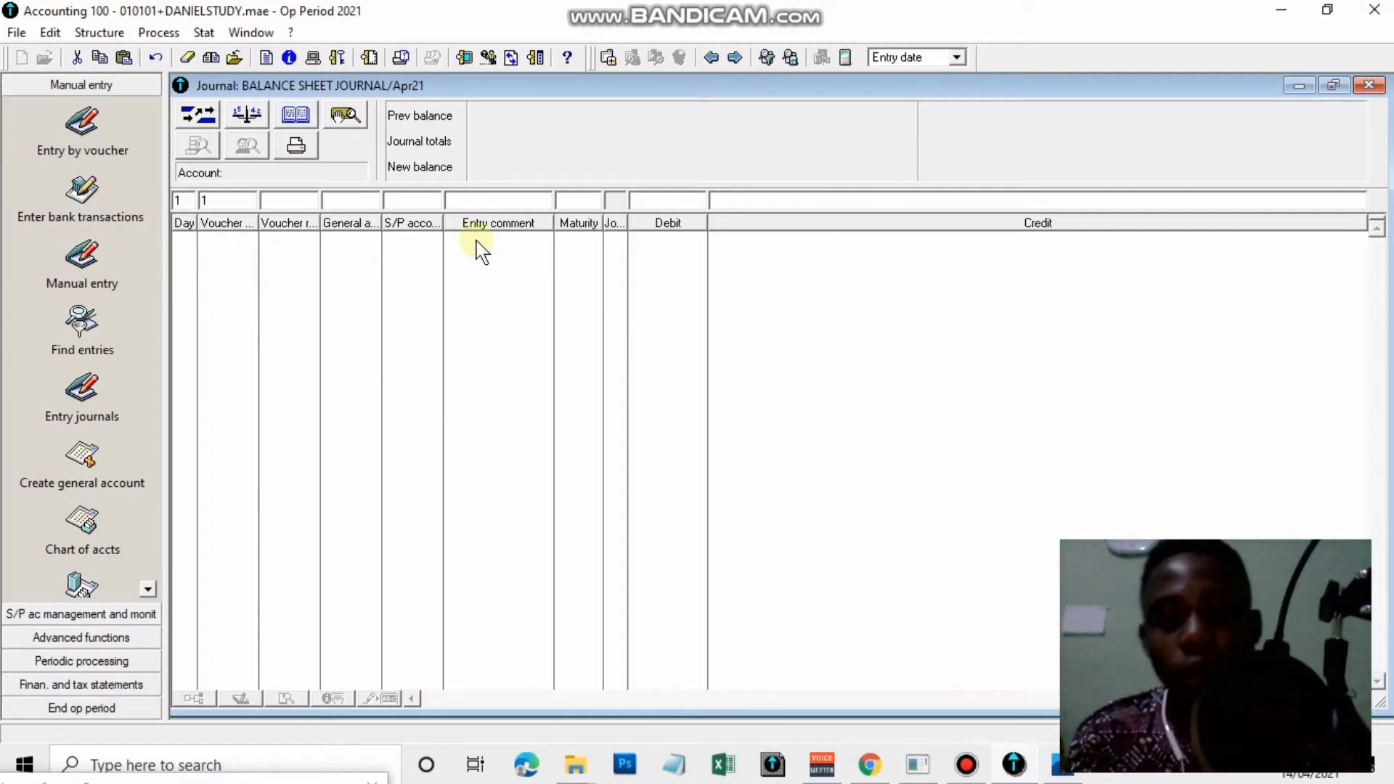
Enter general account 220 with the entry comment LAND on the first journal line
type("220")
key("Tab")
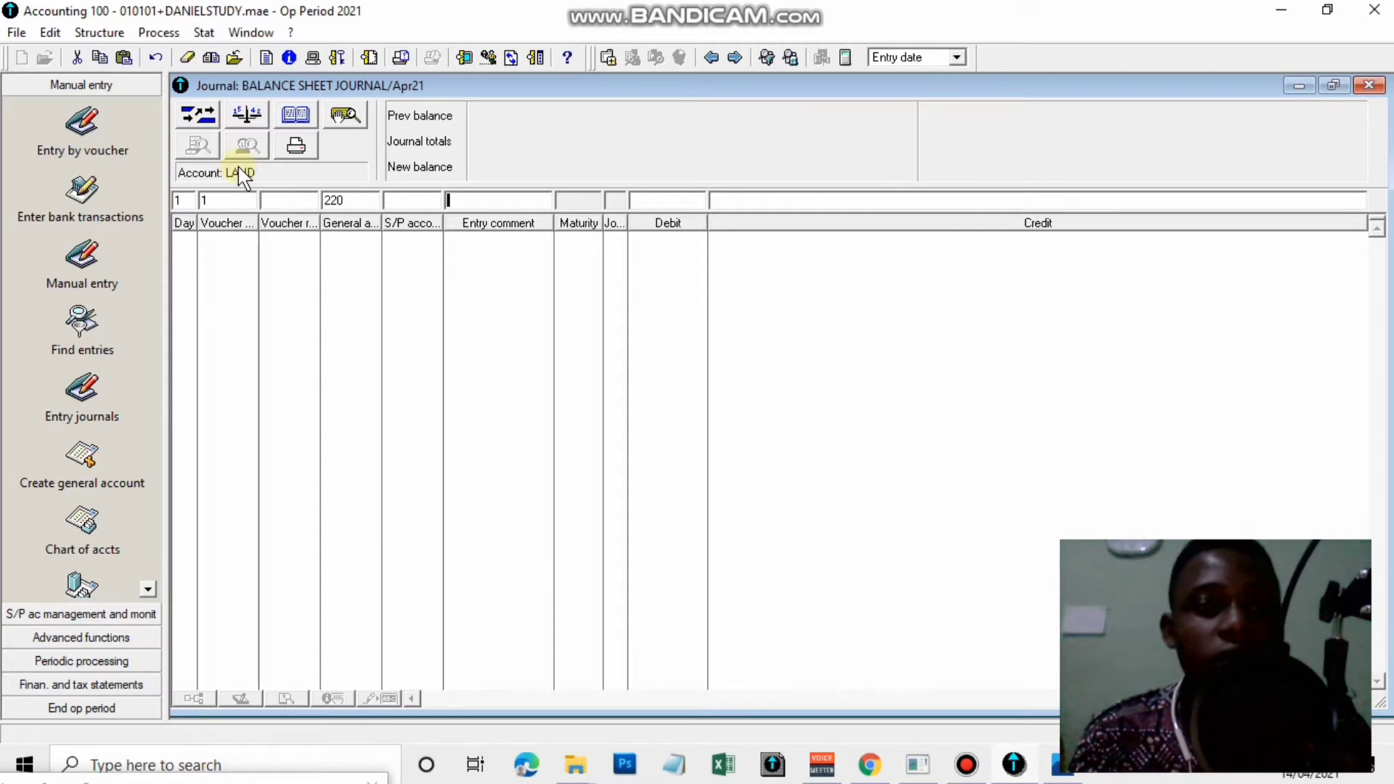
type("LAND")
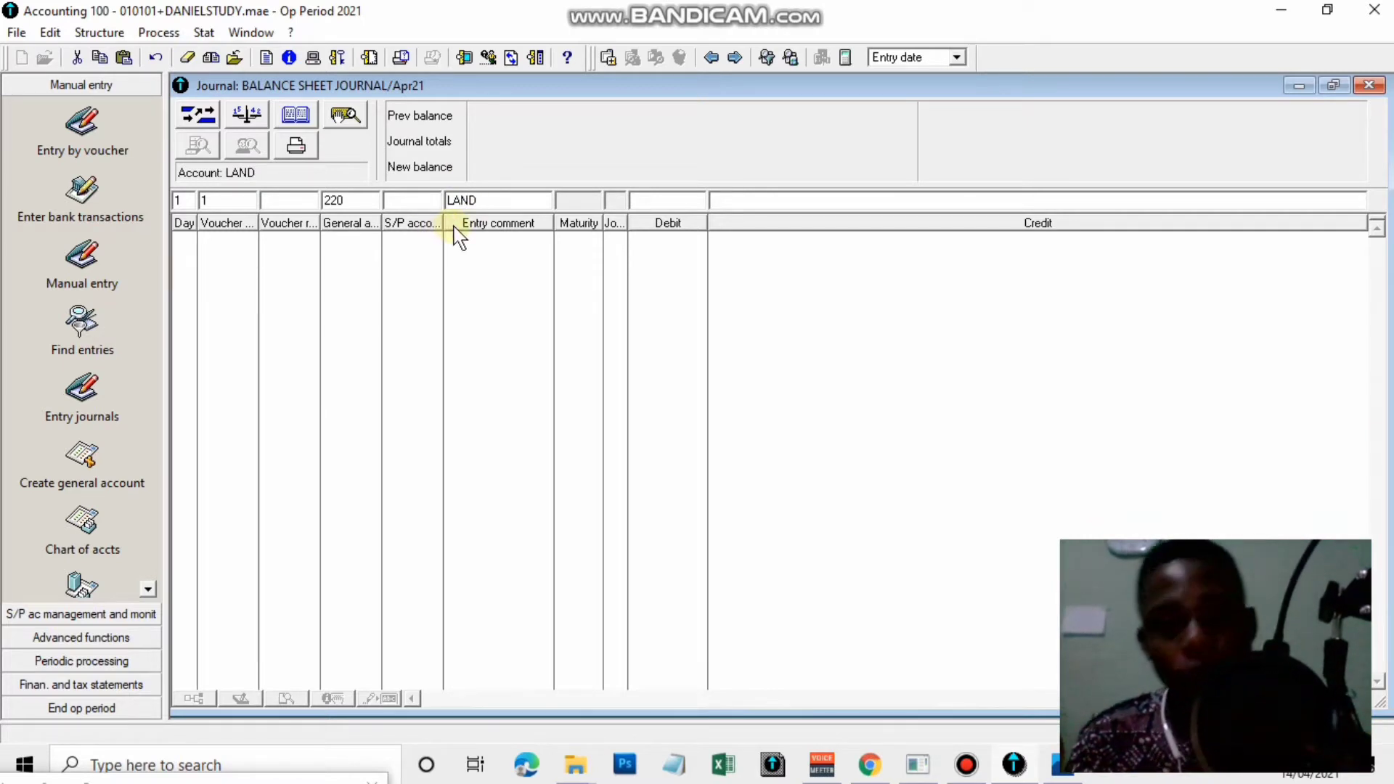
key("Tab")
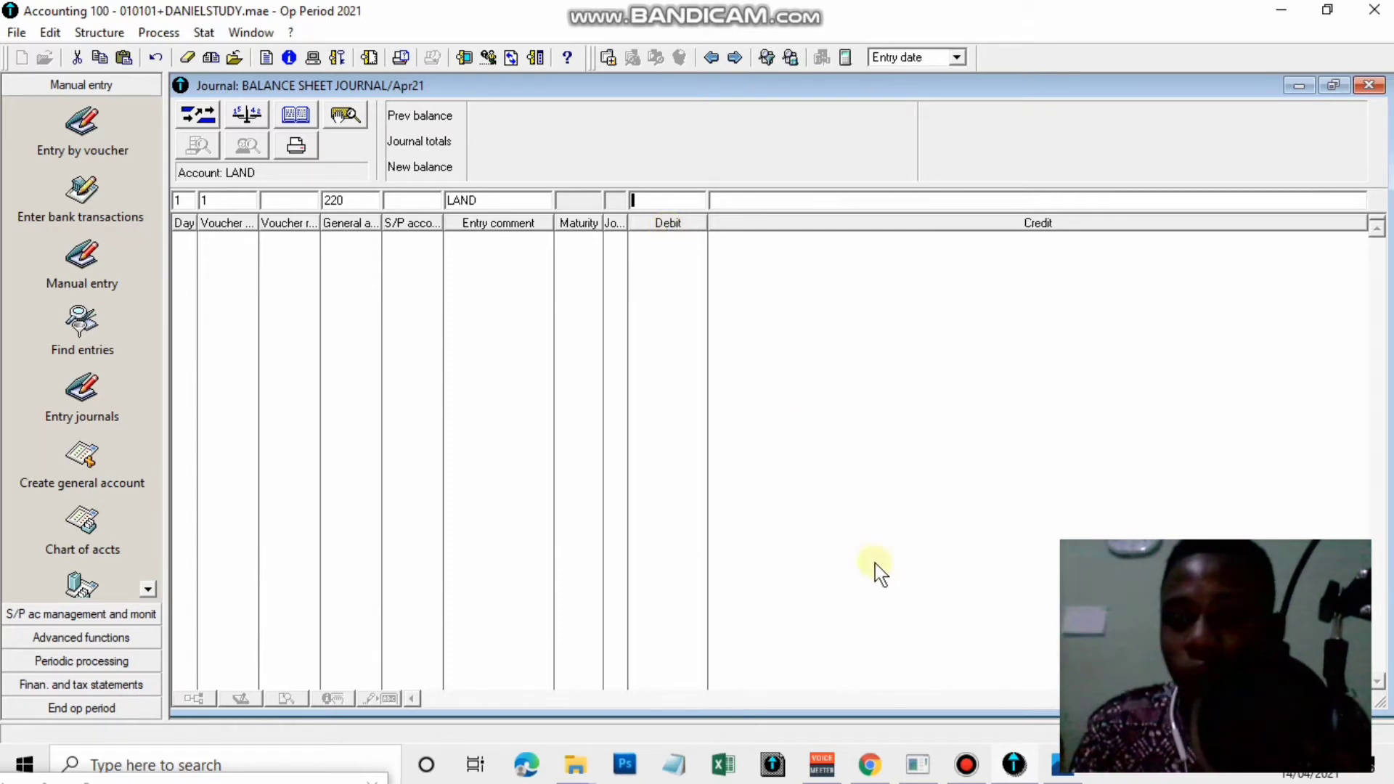
Check the Land amount in Photos, enter a debit of 80000000 for it and record the journal line
left_click(1066, 766)
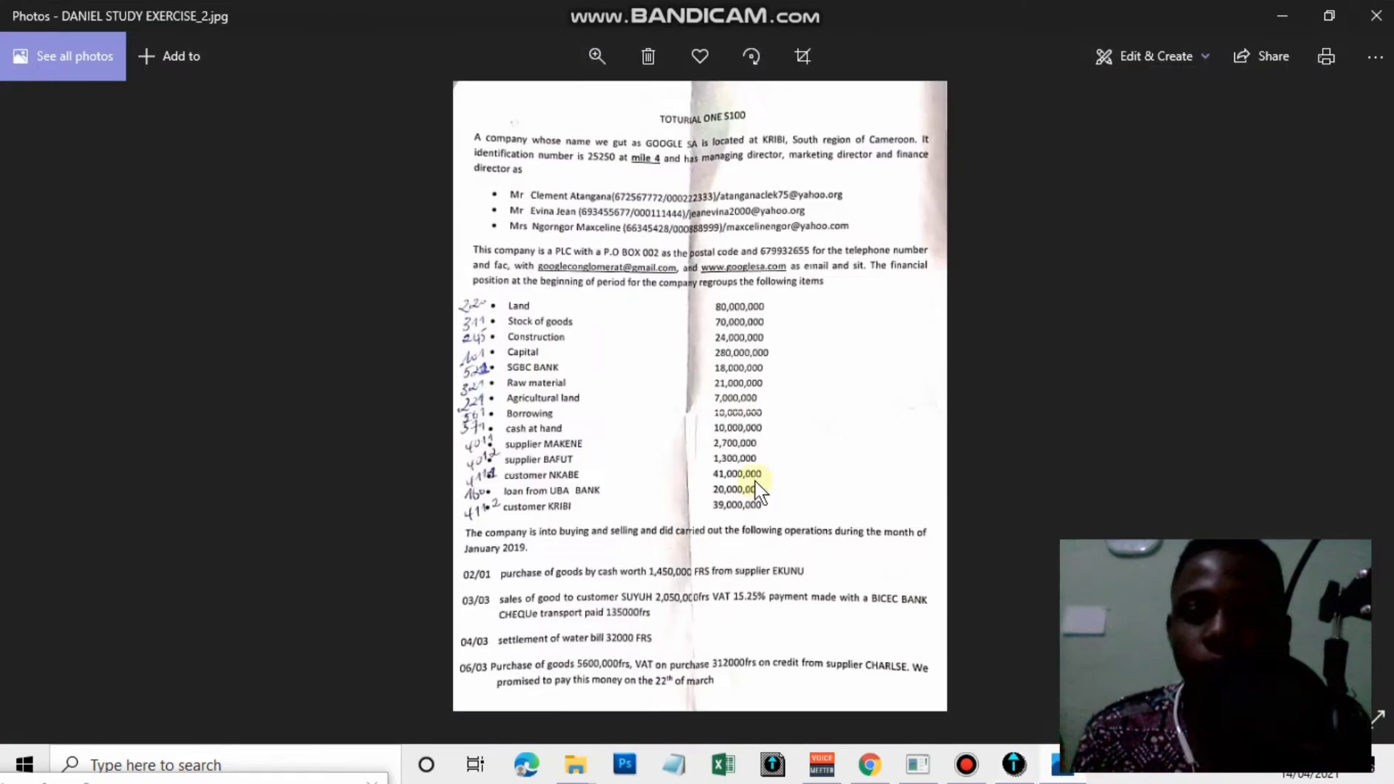
scroll(701, 341, "up", 2)
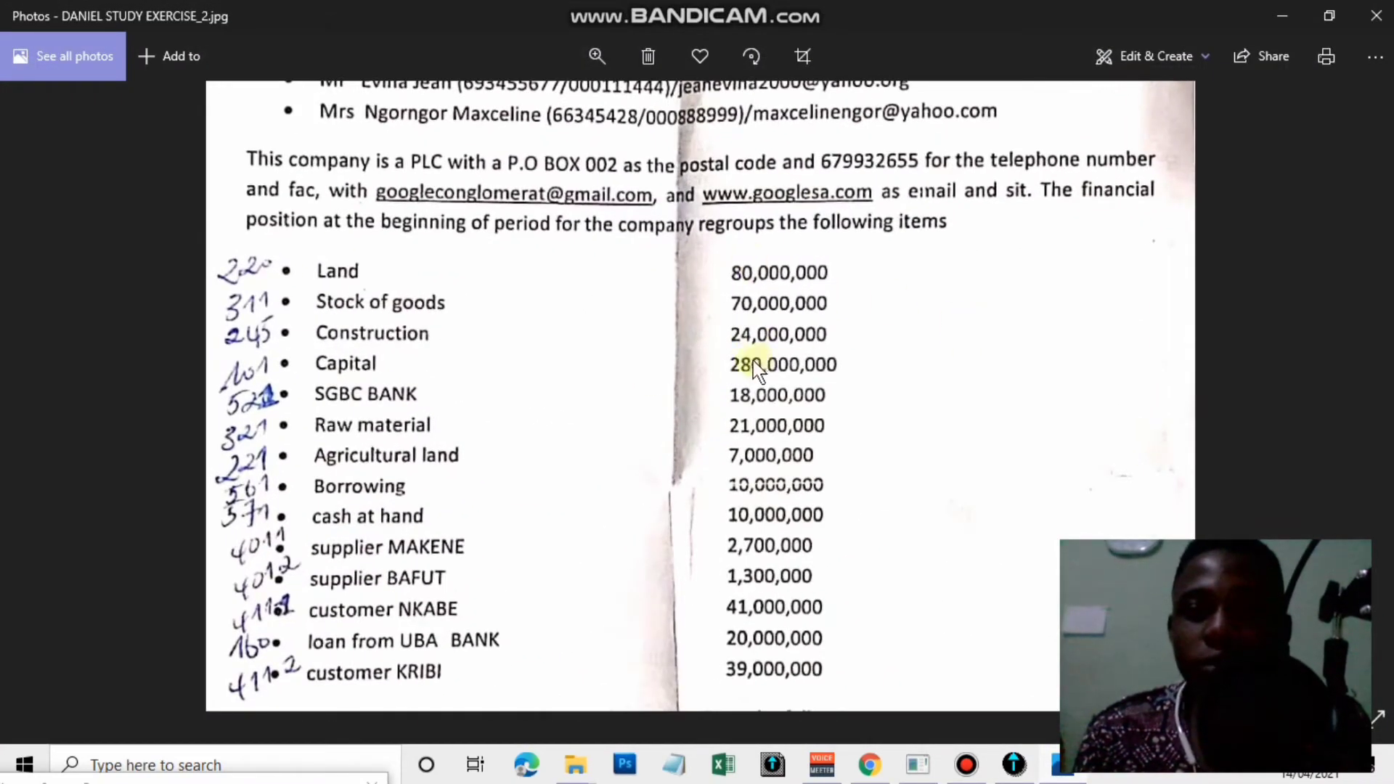
left_click(1281, 13)
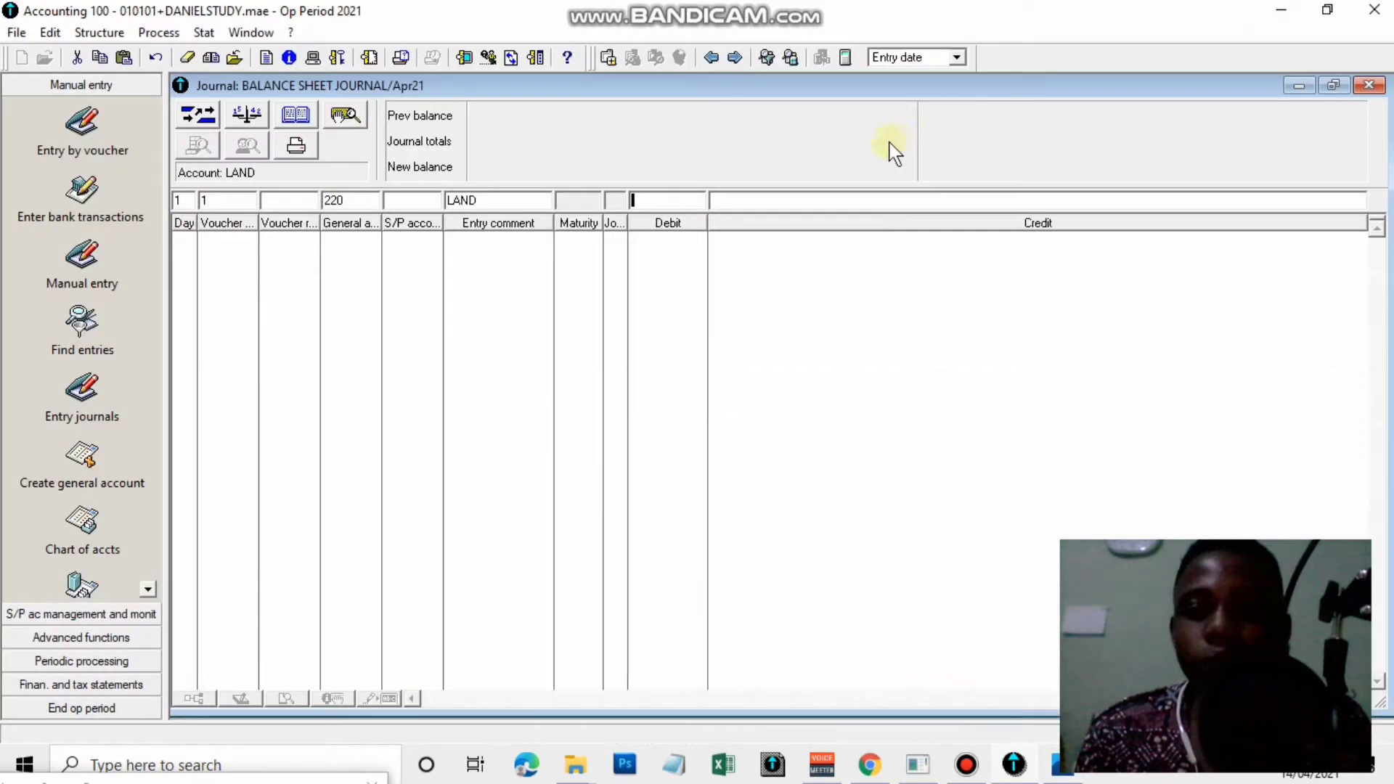
left_click(704, 204)
type("80000000")
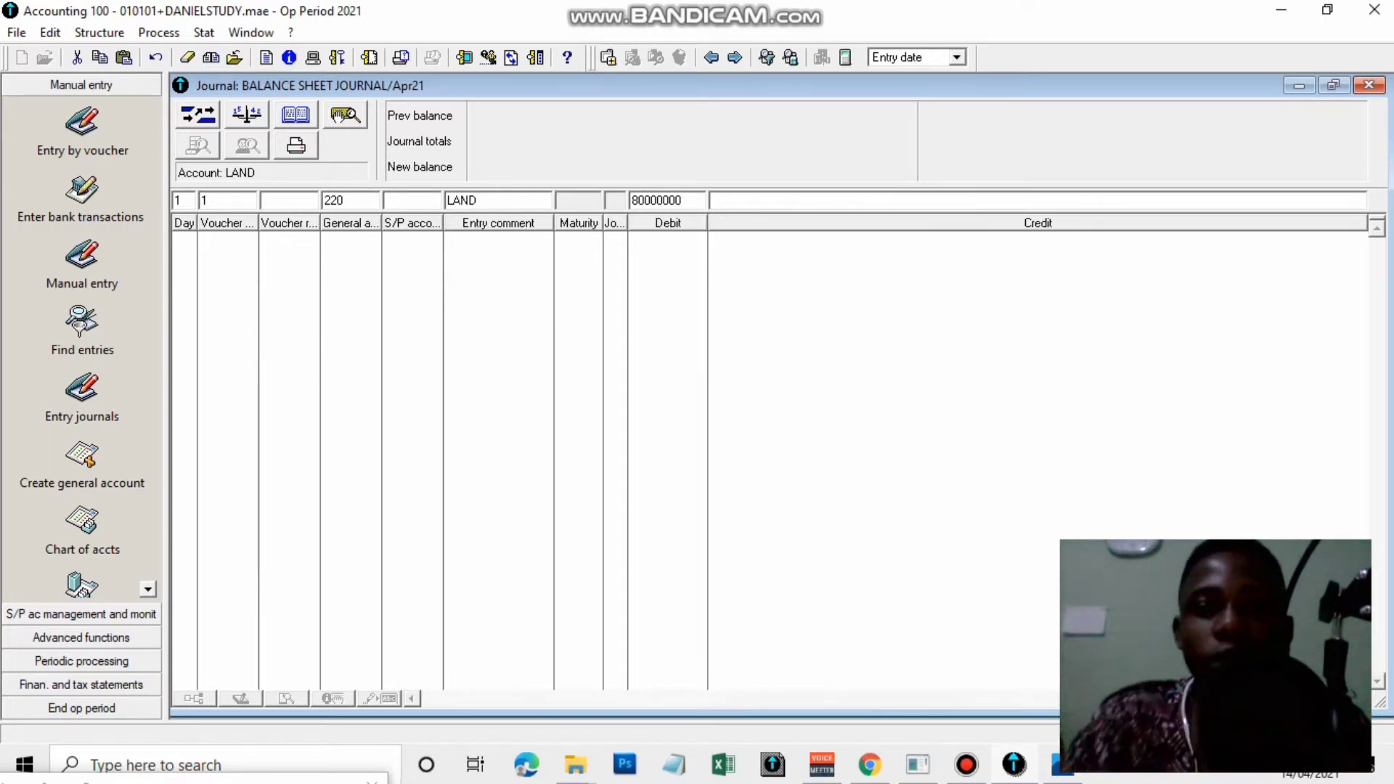
key("Return")
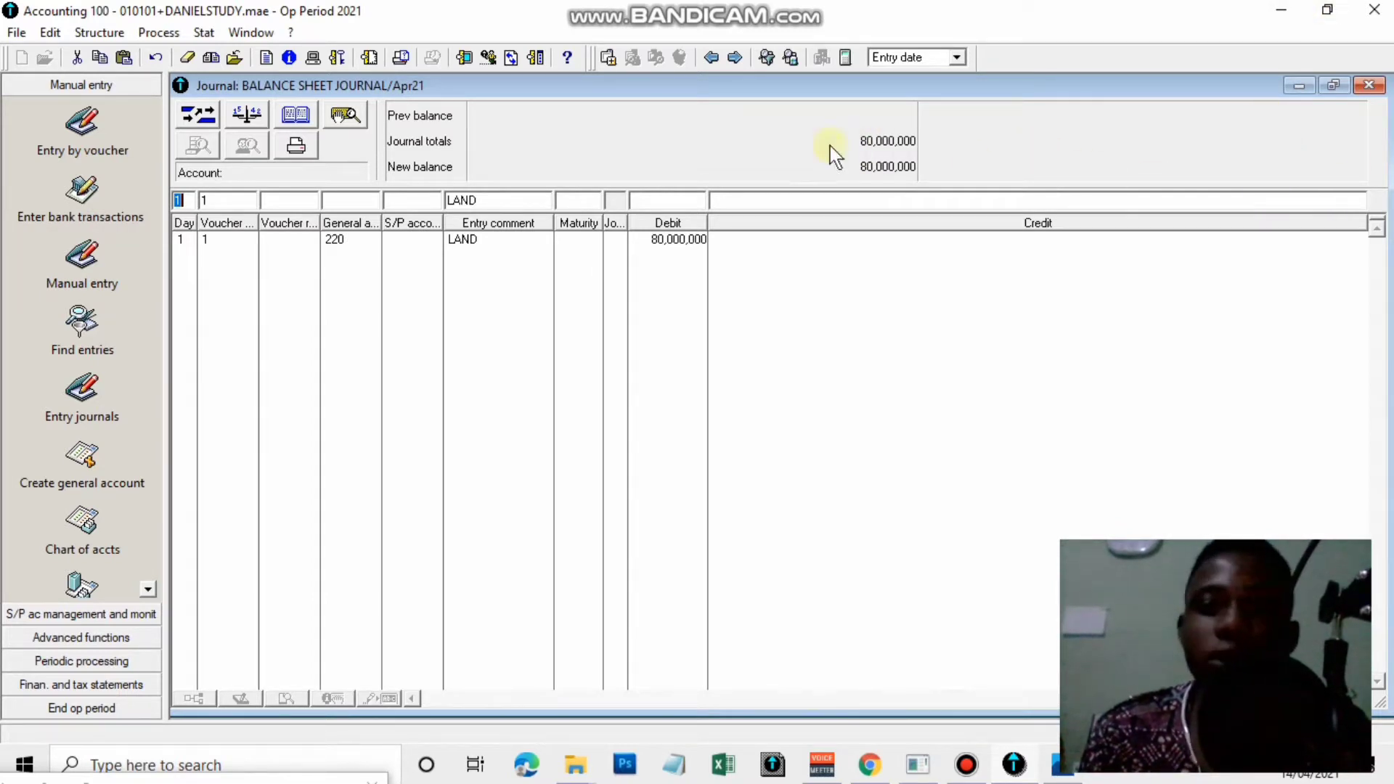
Start the second journal line on day 1 with voucher number 2, general account 311 and the entry comment STOCK OF GOODS
key("Tab")
type("2")
key("Tab")
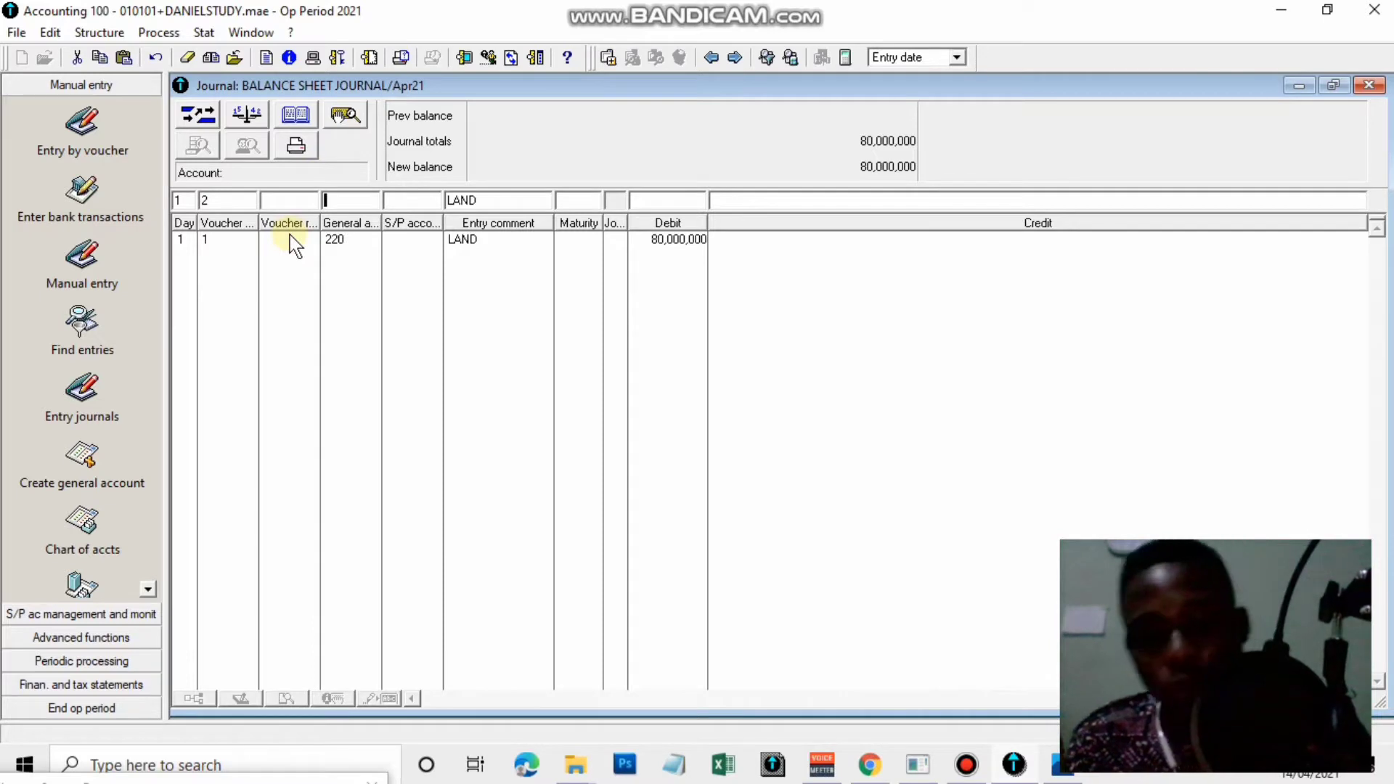
type("311")
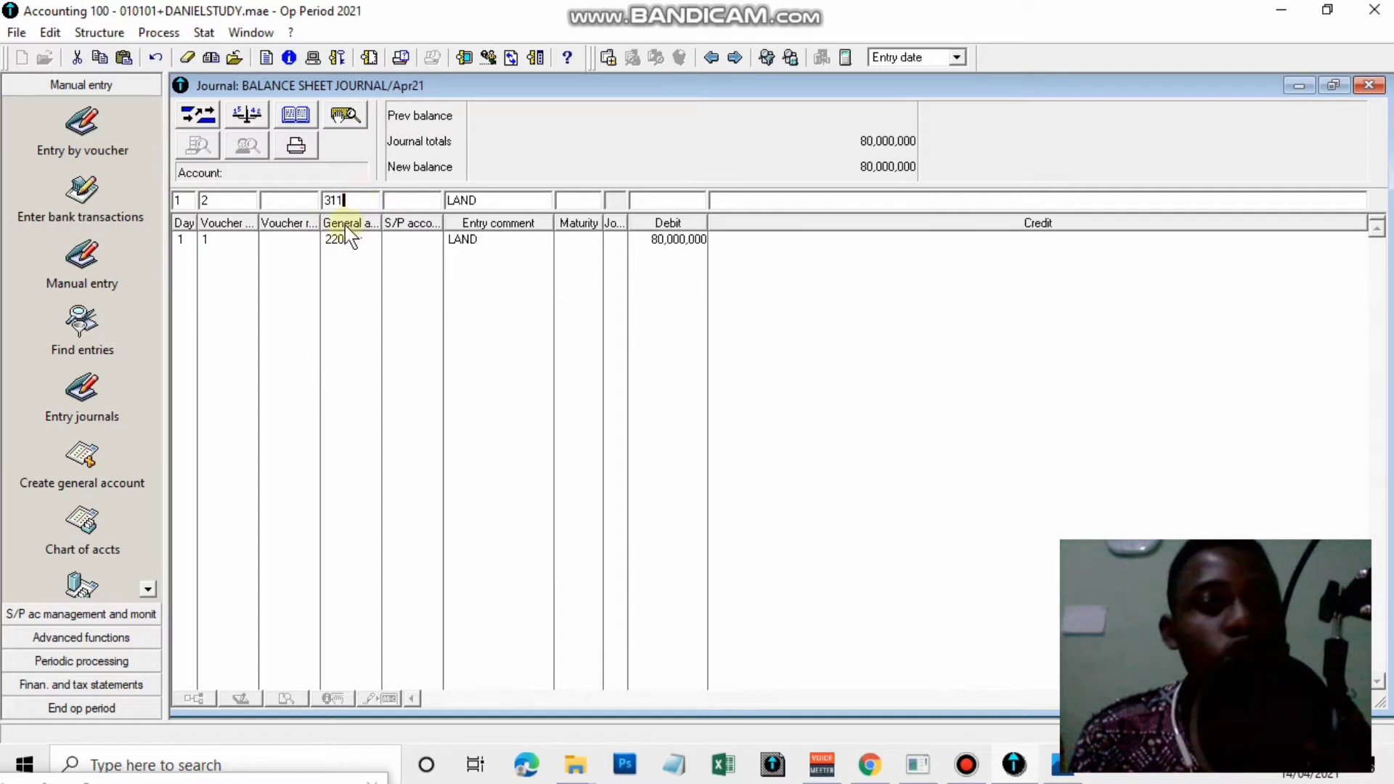
key("Tab")
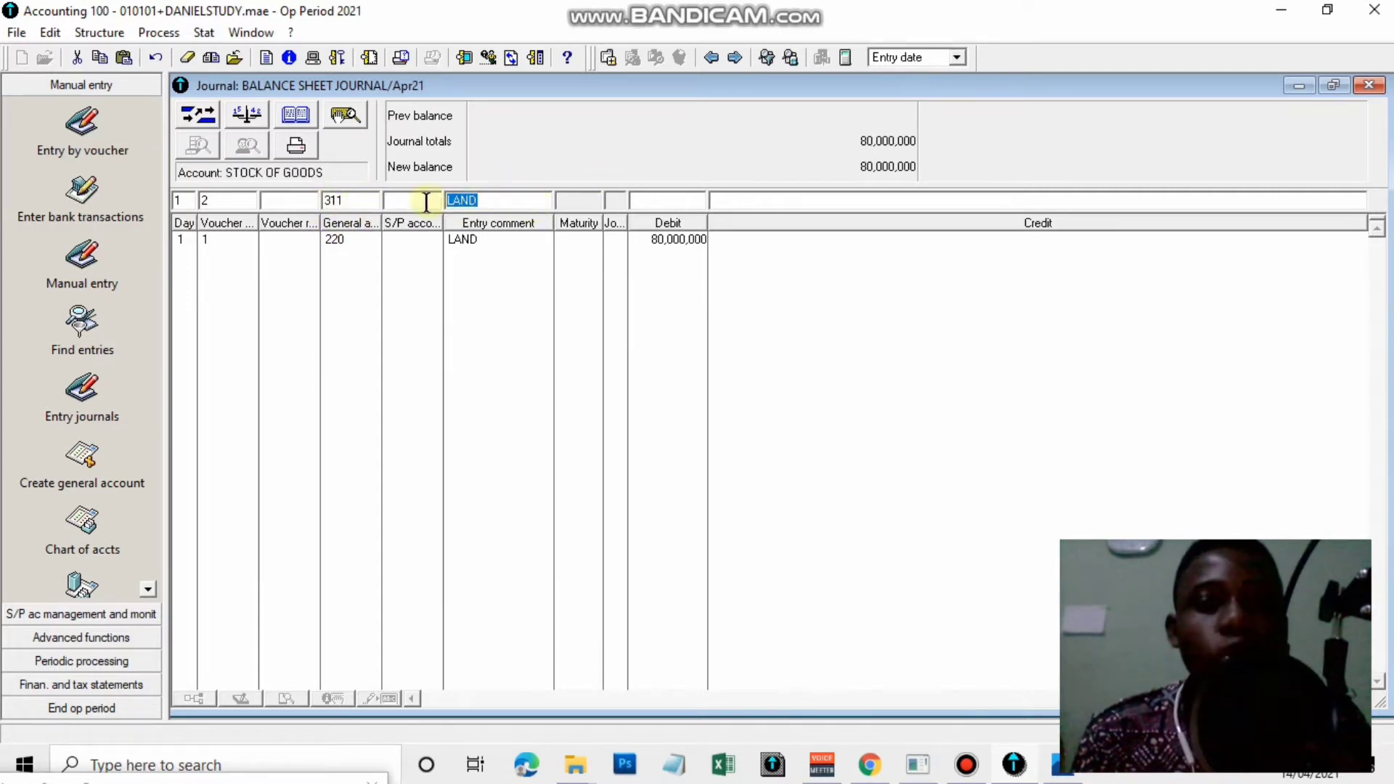
double_click(292, 177)
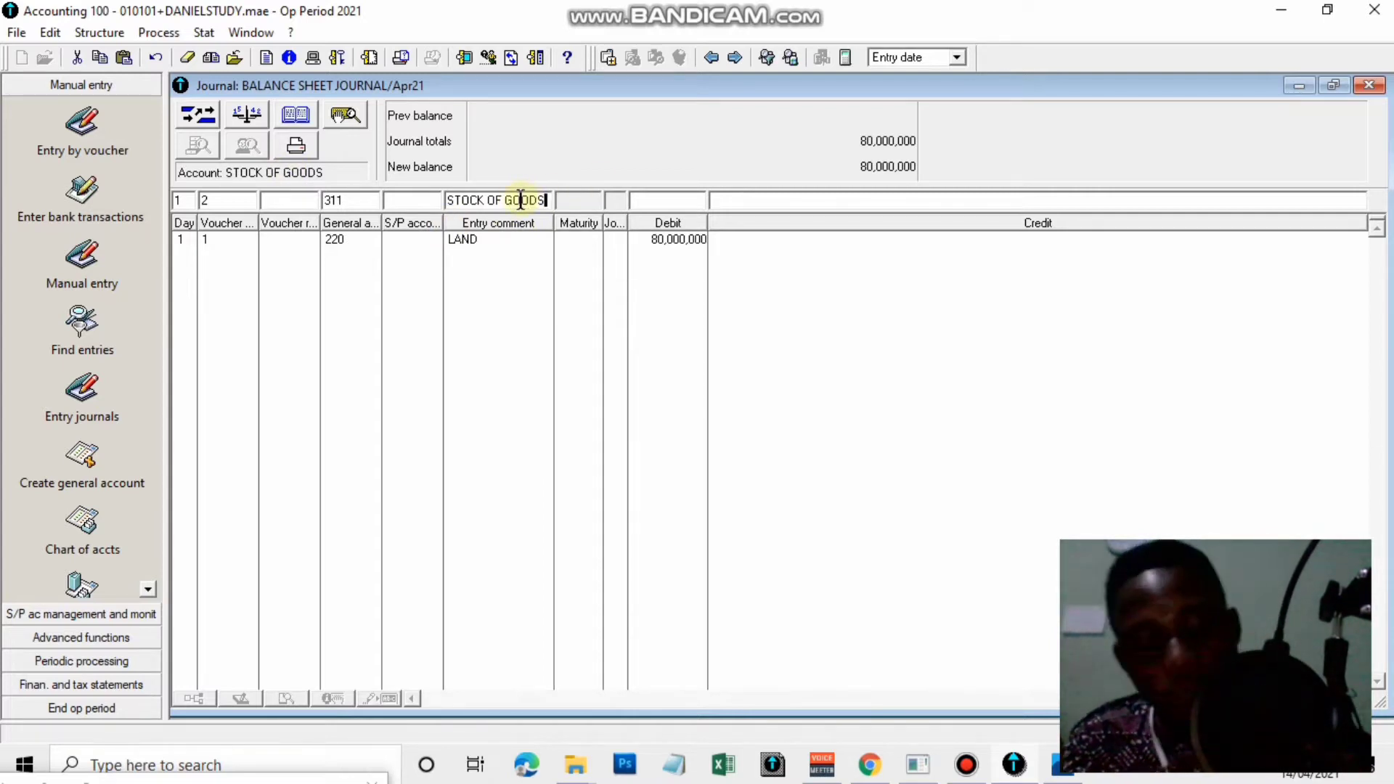
key("Tab")
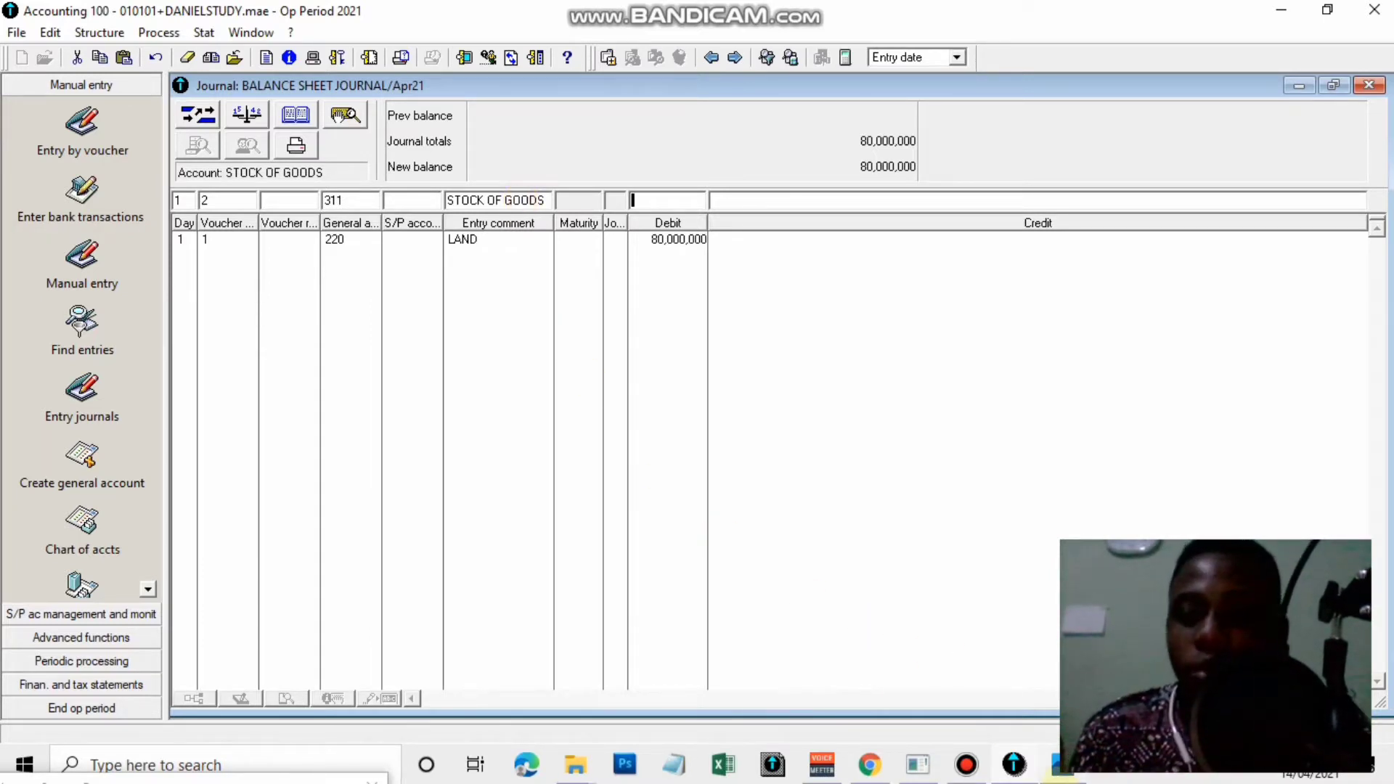
Check the Stock of goods amount in Photos, enter a debit of 70000000 for it and record the line
left_click(1046, 774)
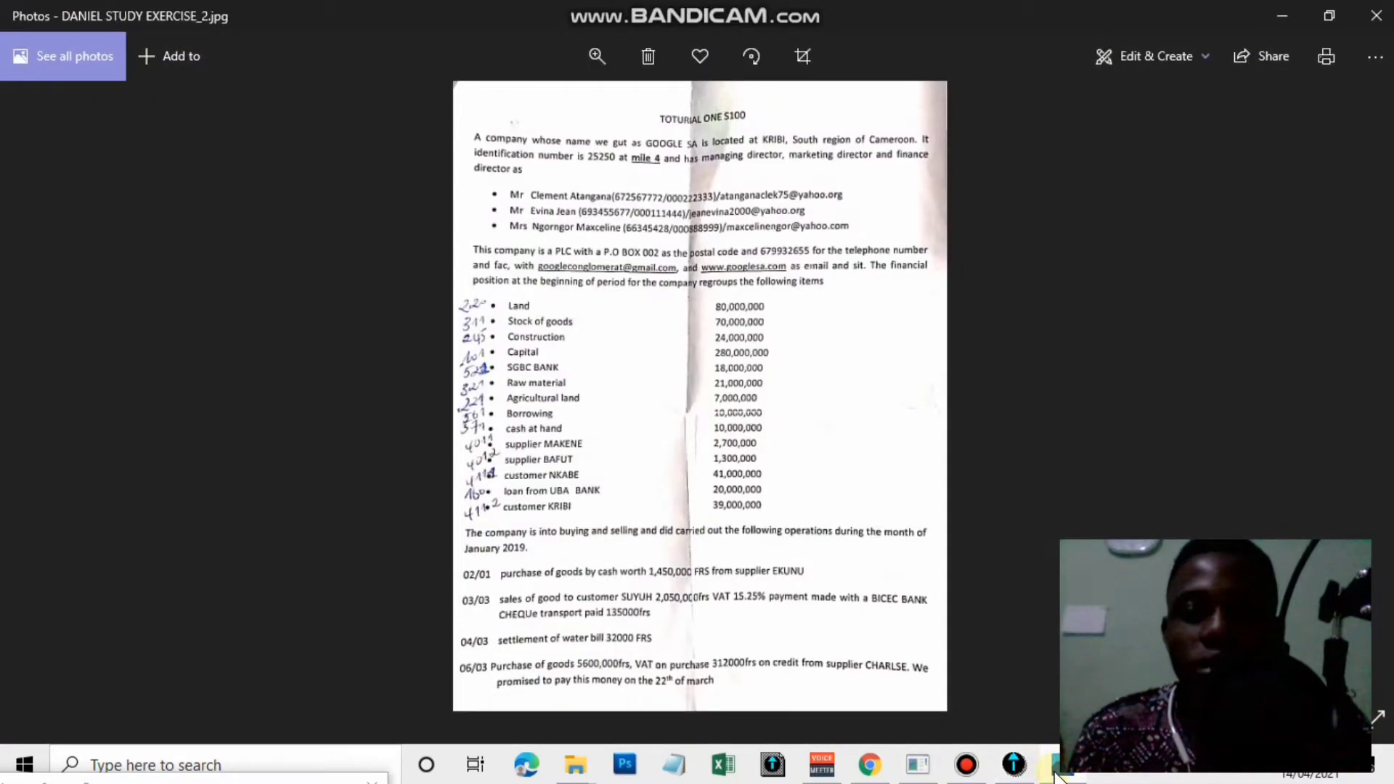
scroll(763, 446, "up", 2)
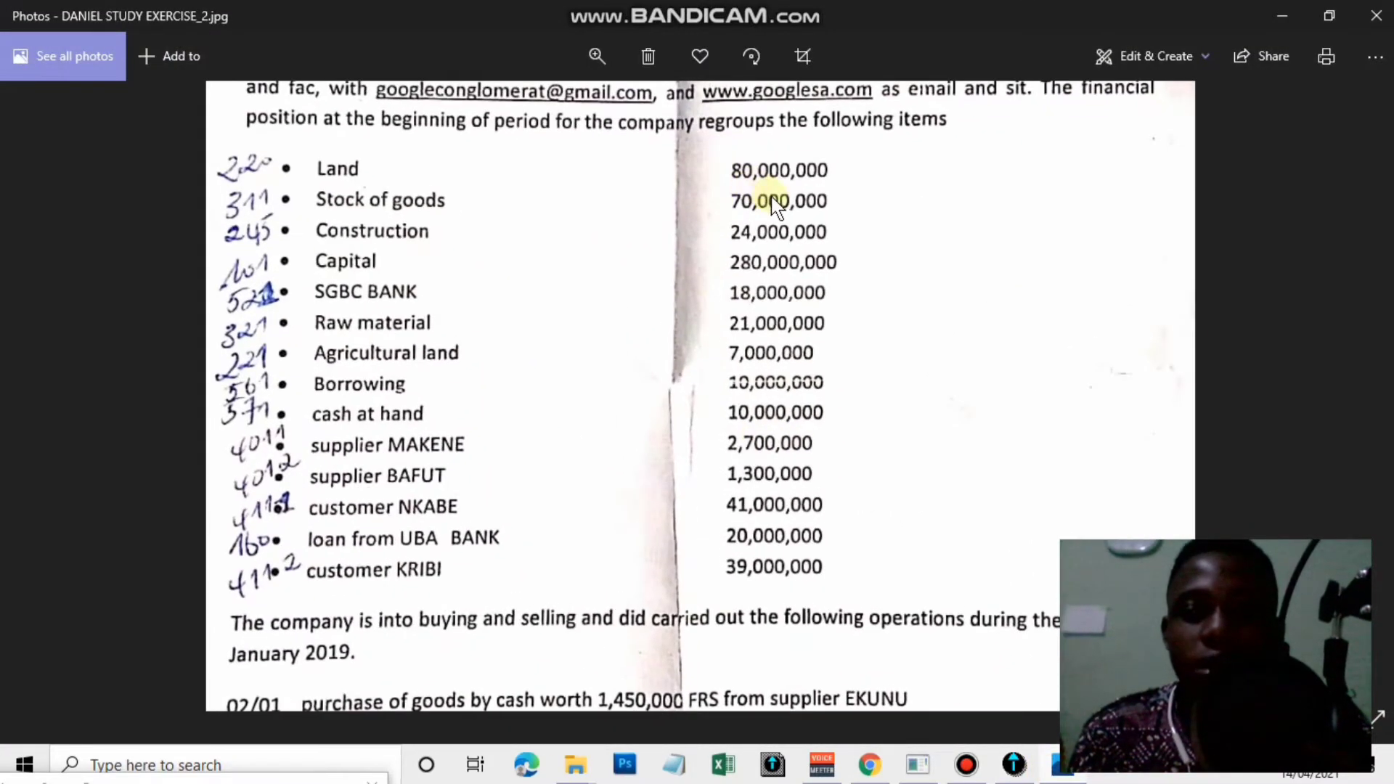
left_click(1282, 16)
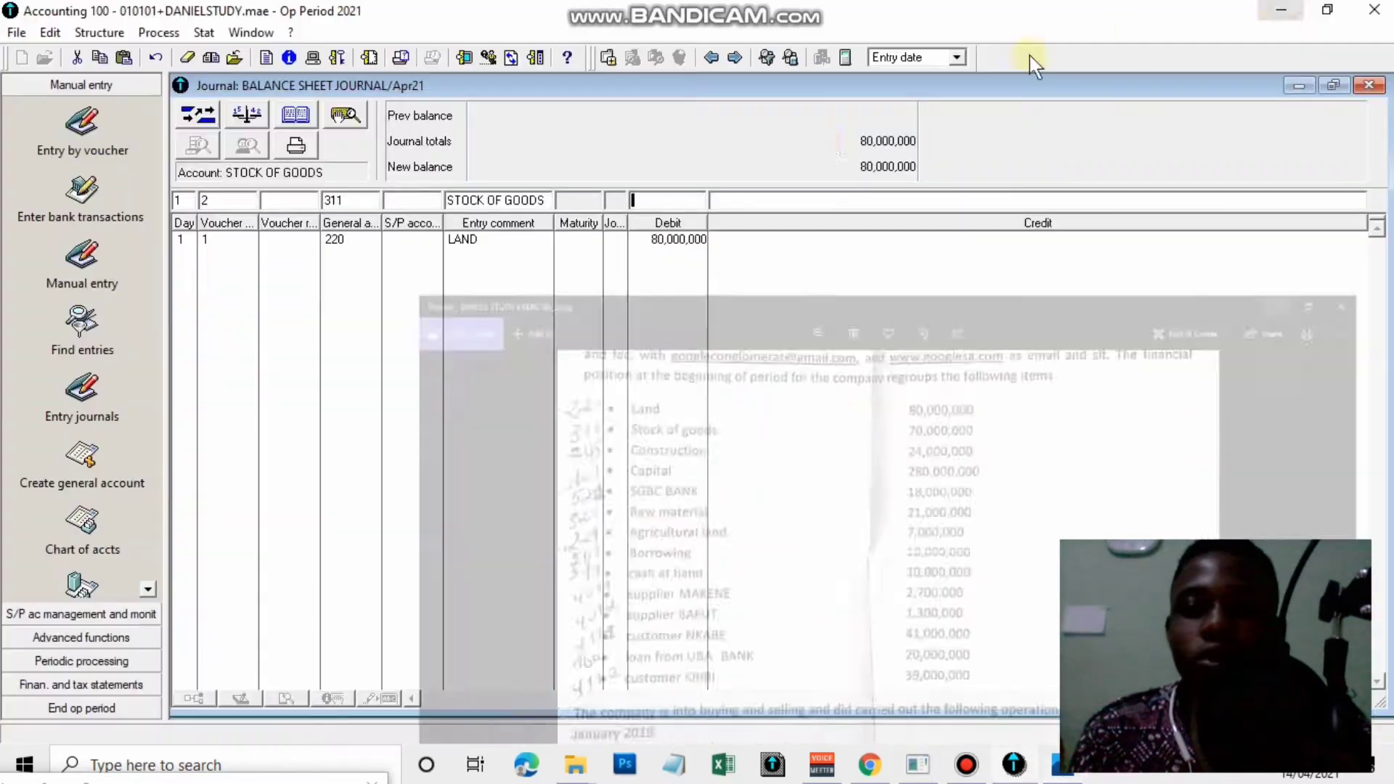
type("7")
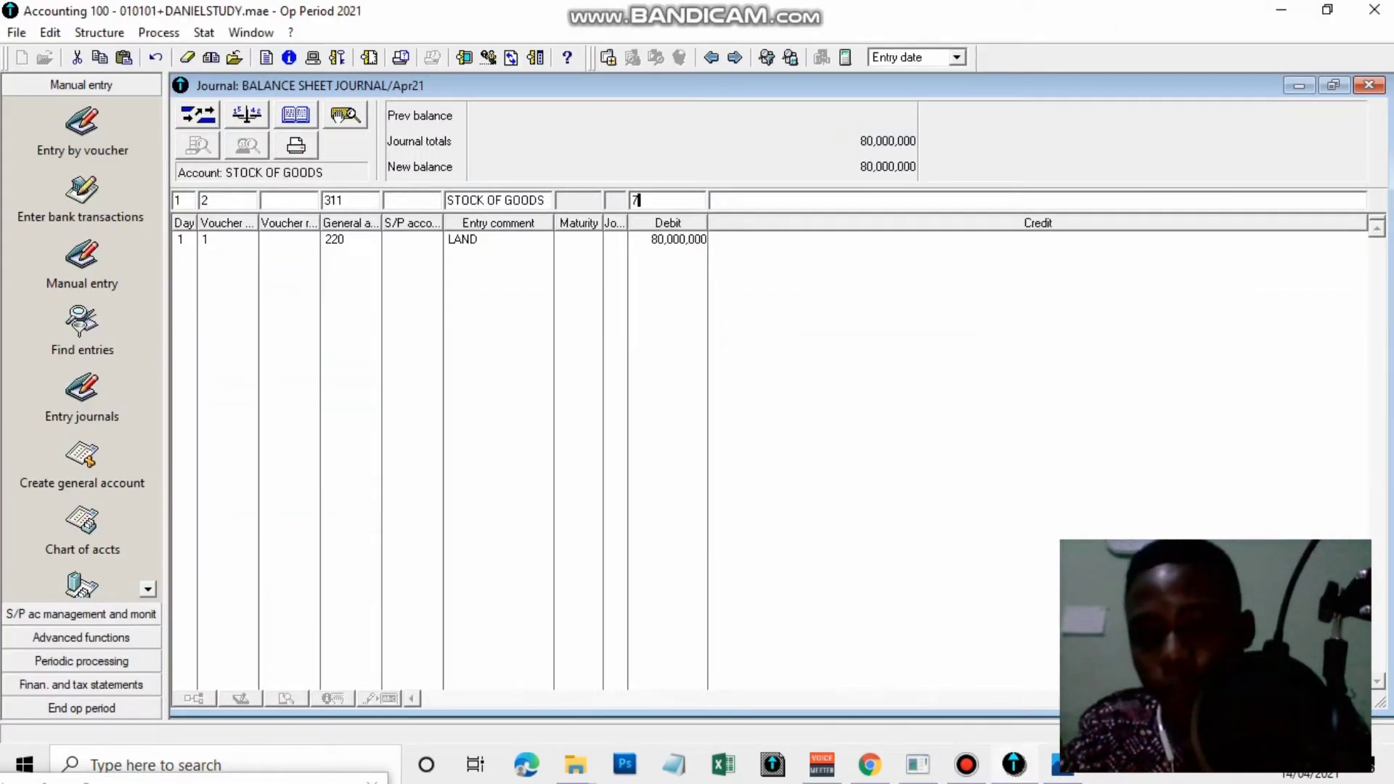
type("0000000")
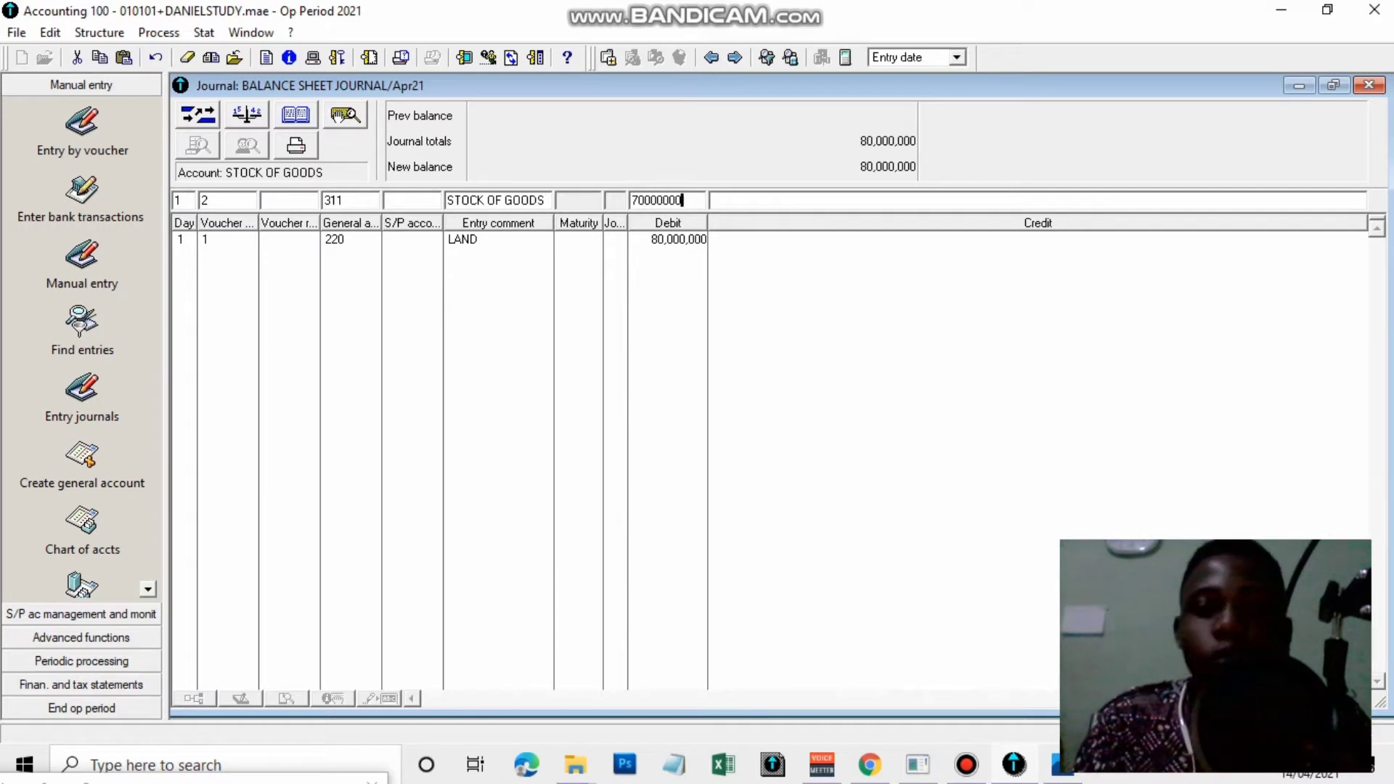
key("Return")
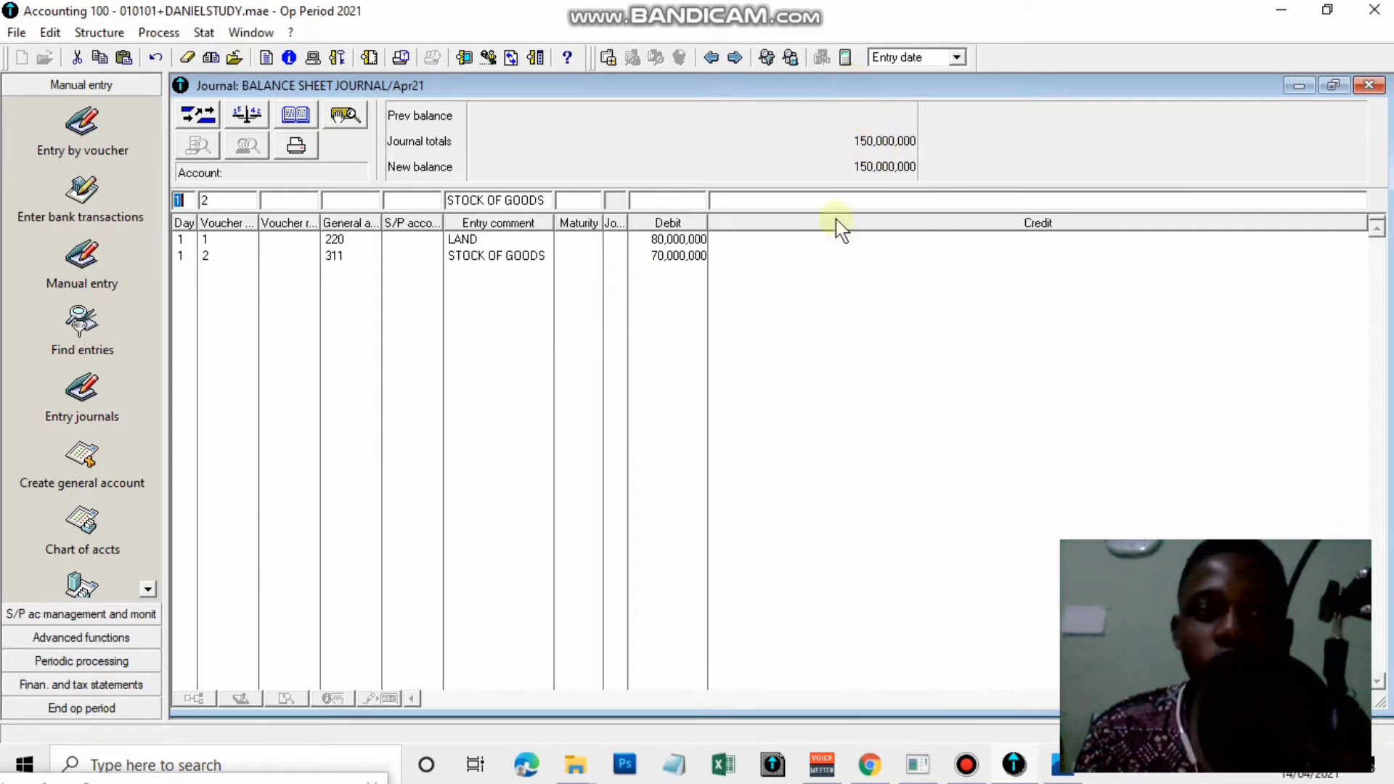
Start the third journal line on day 1 with voucher number 3, general account 245 and the entry comment CONSTRUCTION
key("Tab")
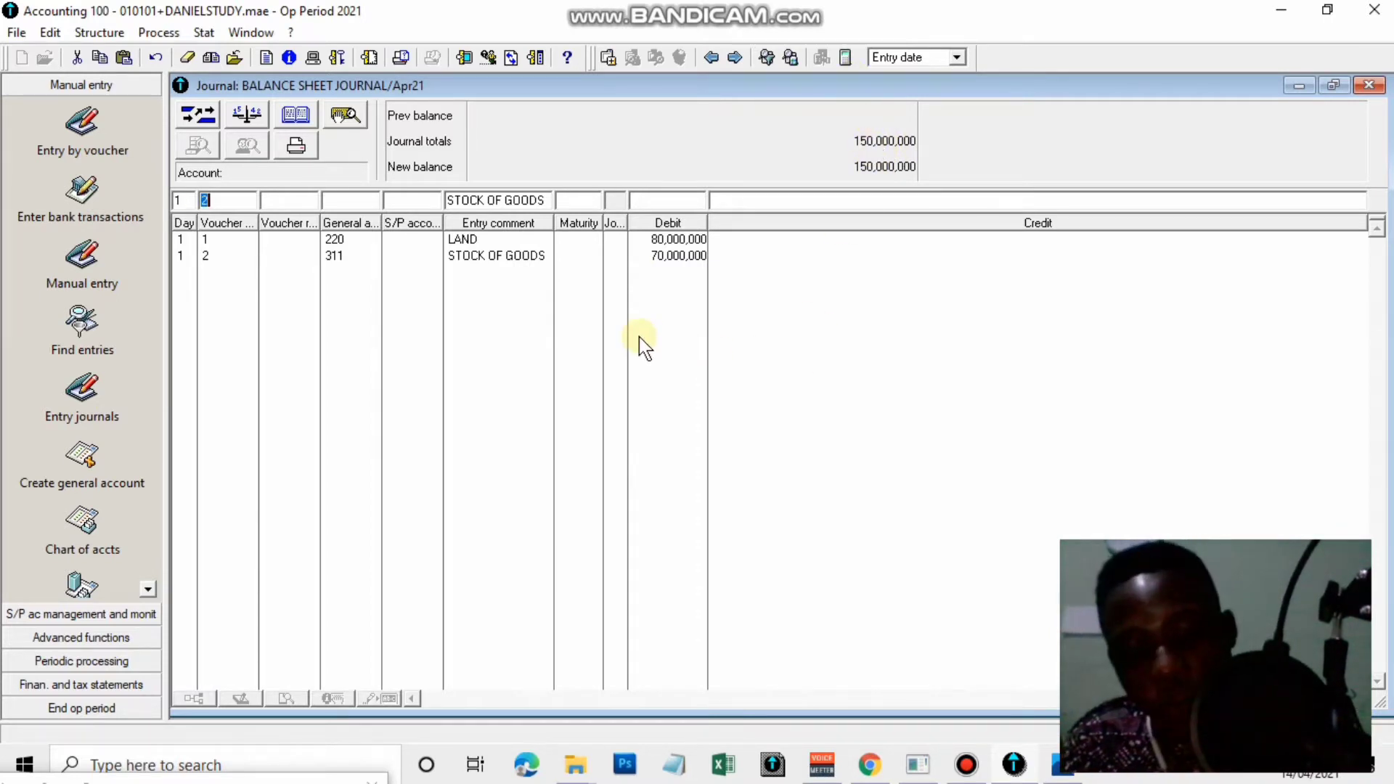
type("3")
key("Tab")
key("Tab")
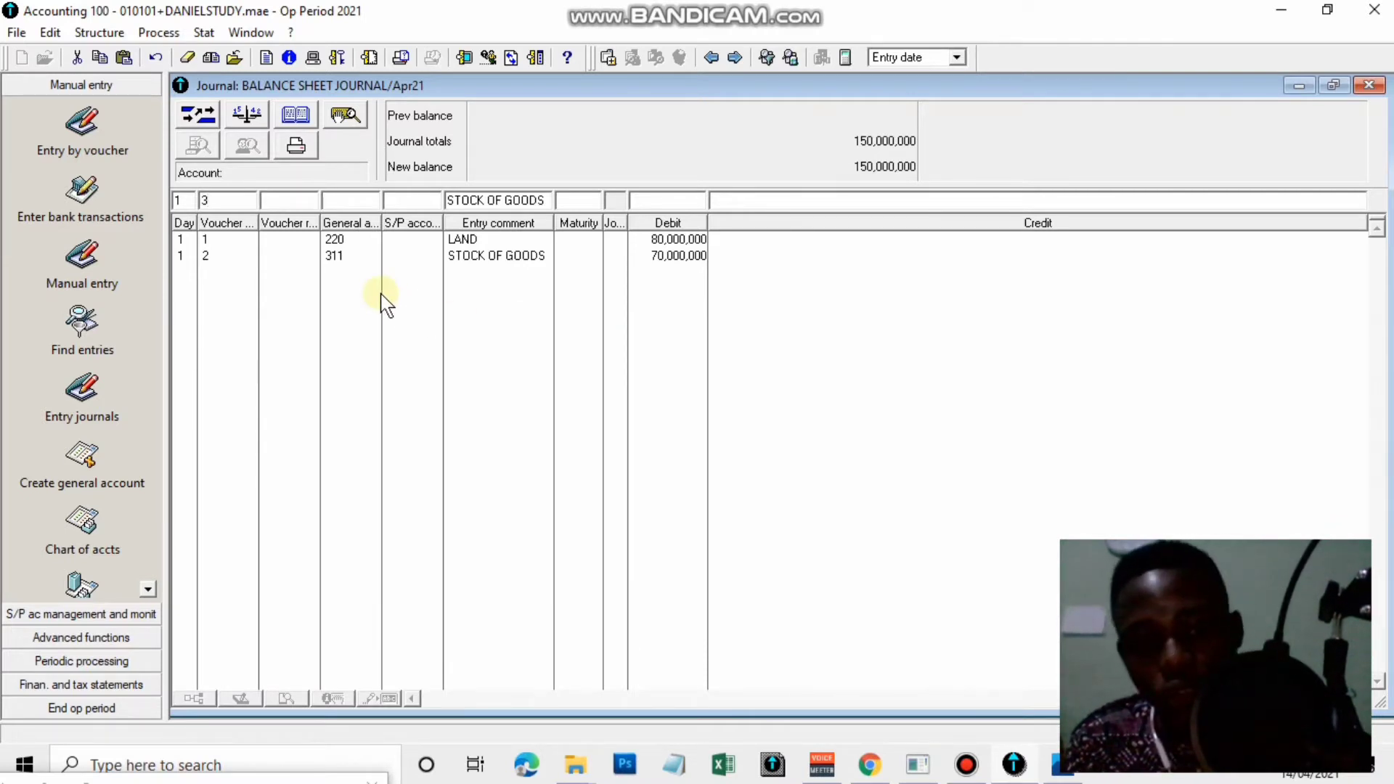
type("2")
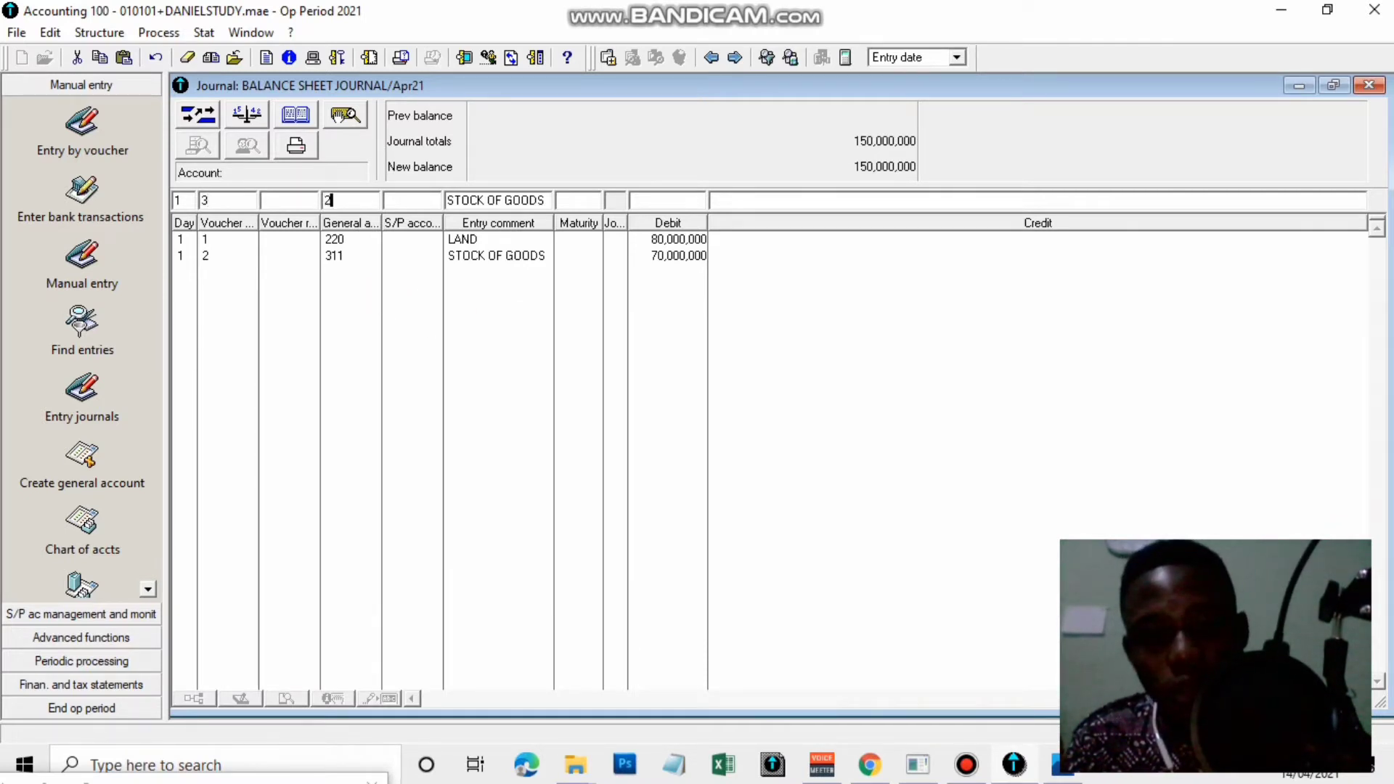
type("30")
key("Tab")
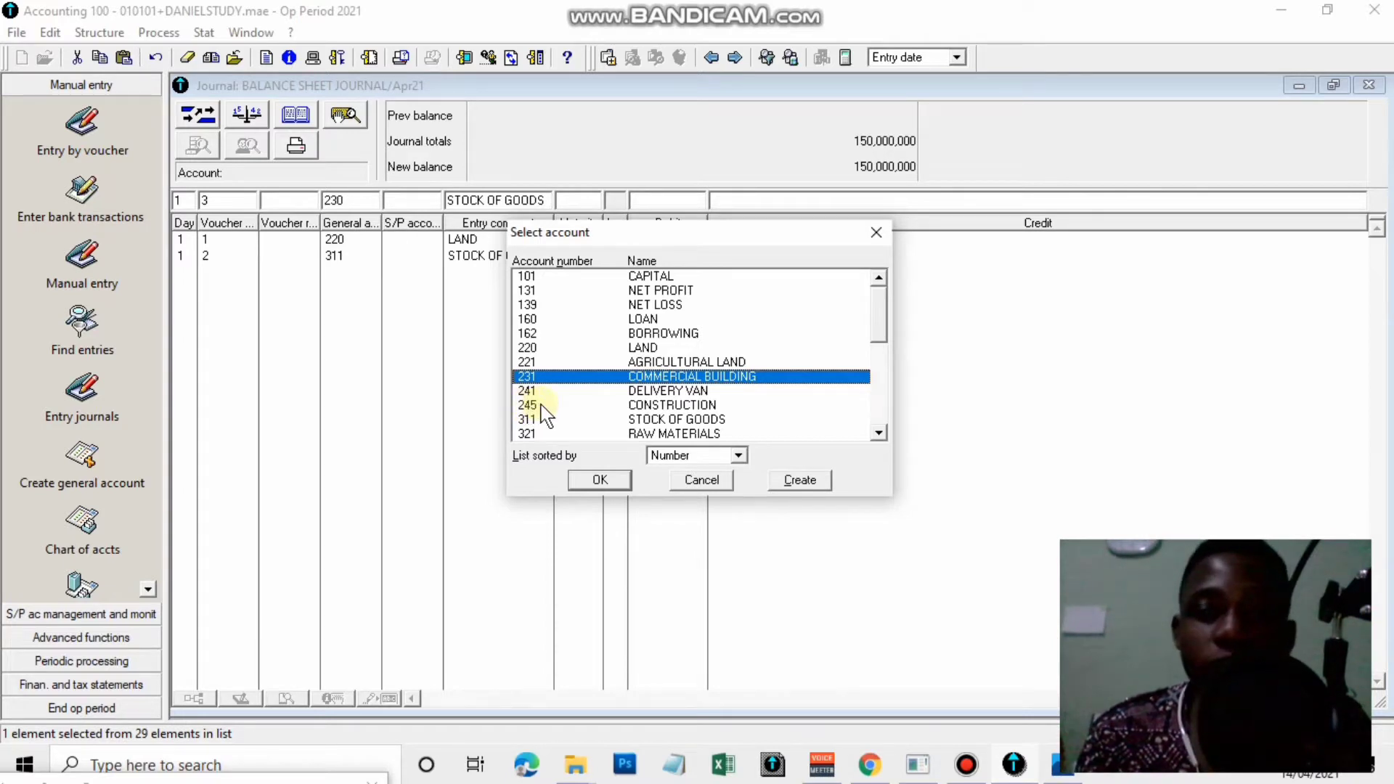
mouse_move(878, 305)
left_mouse_down()
mouse_move(880, 395)
mouse_move(893, 299)
left_mouse_up()
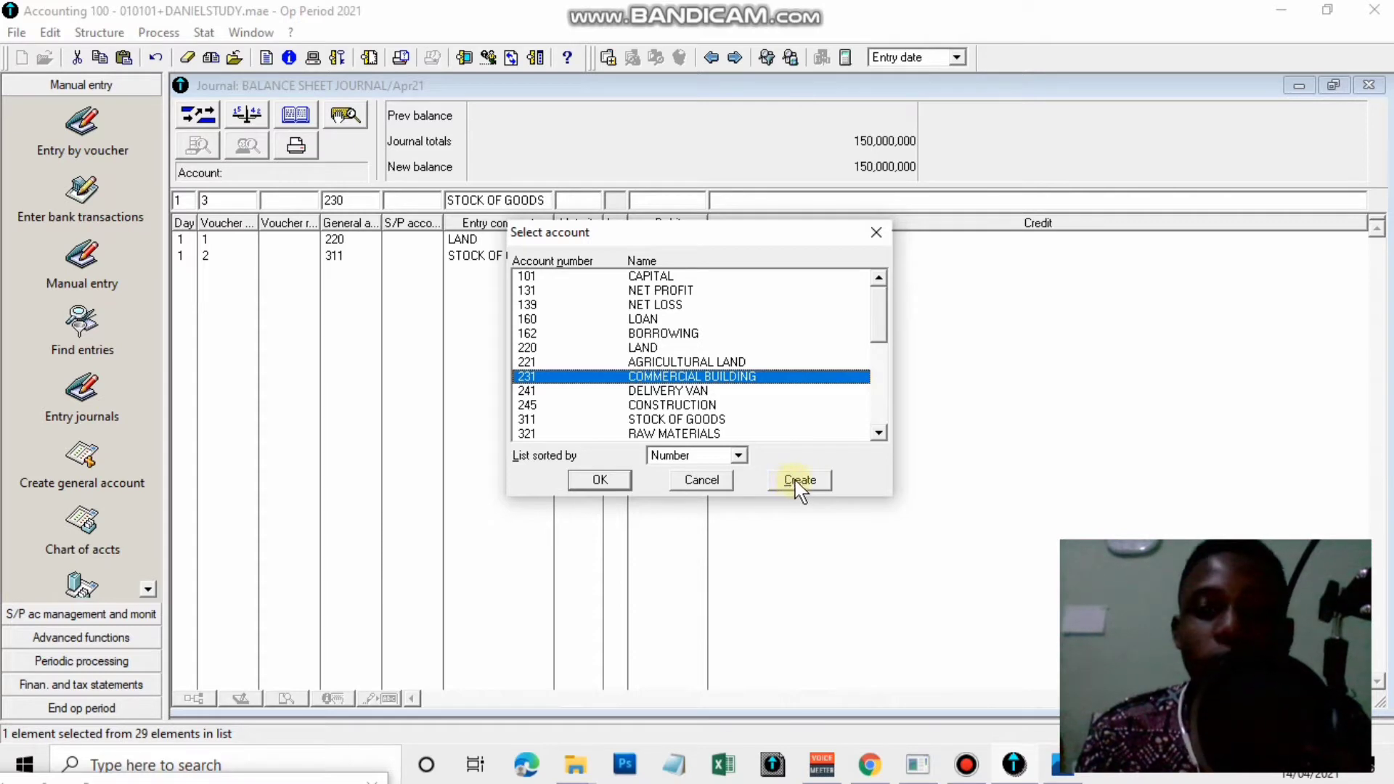
left_click(527, 405)
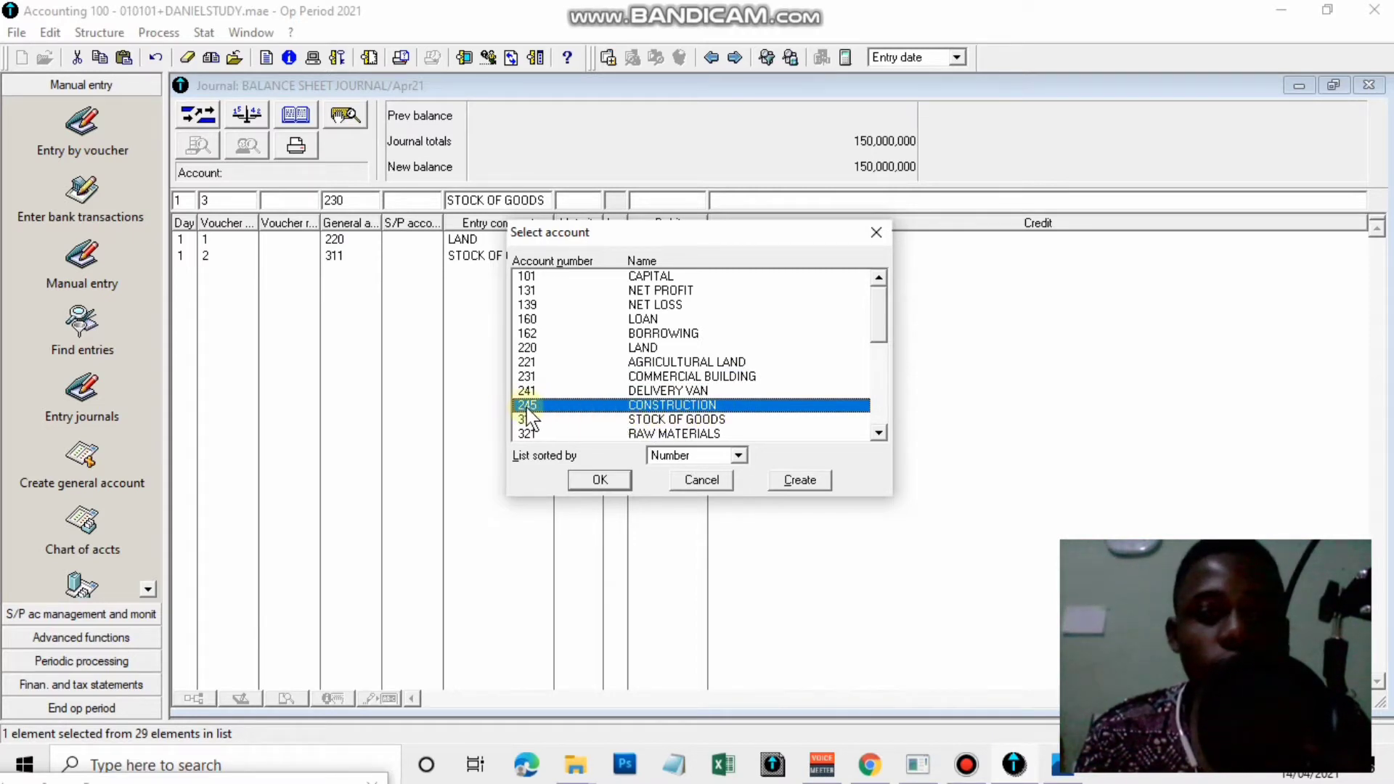
left_click(582, 479)
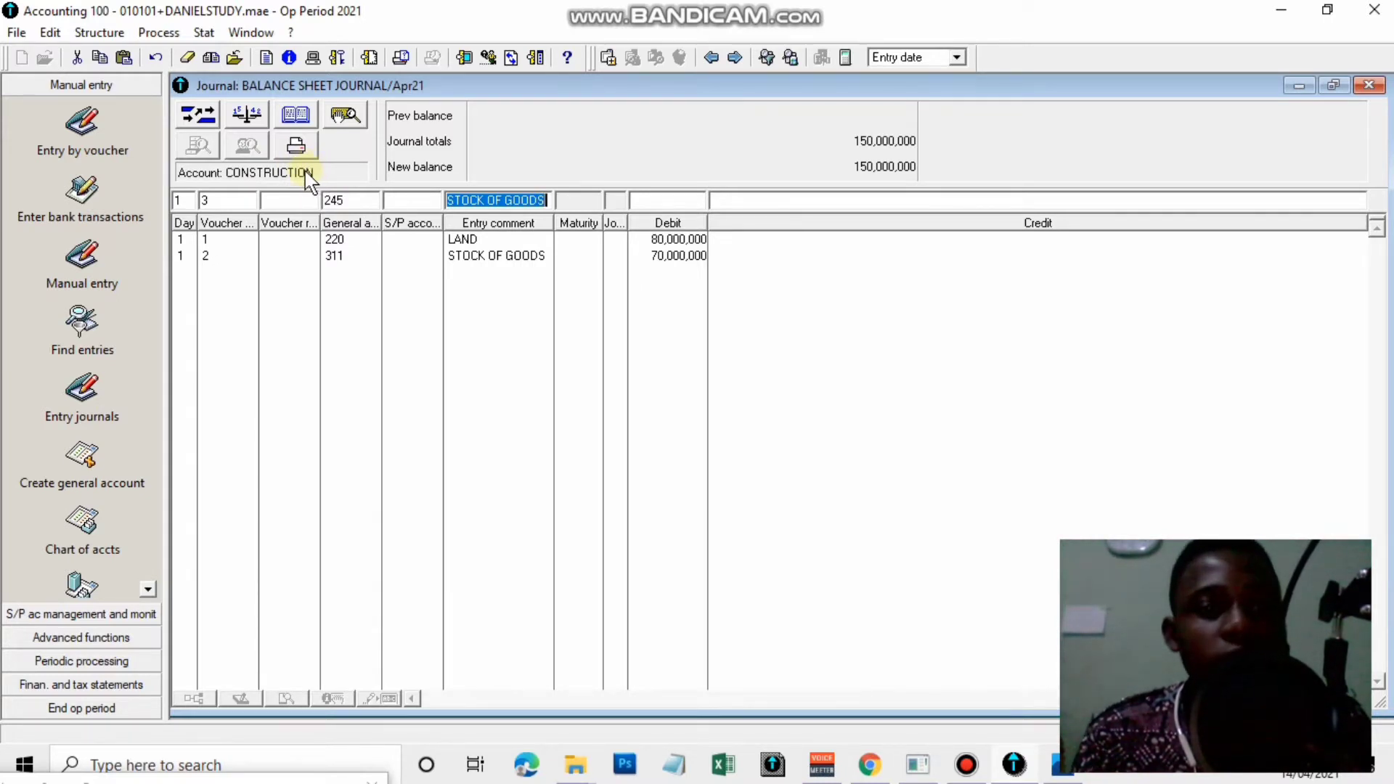
type("CONSTRUCTION")
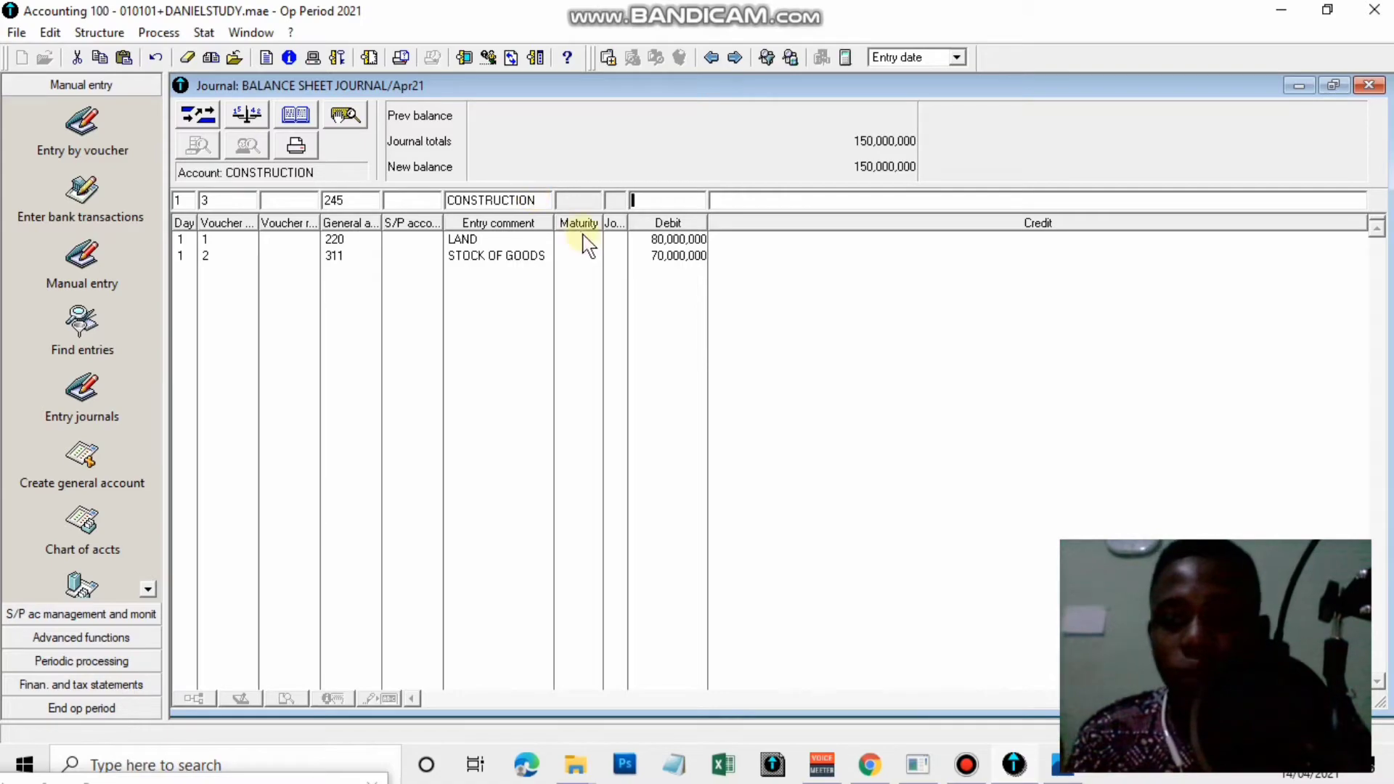
Check the Construction amount in Photos, enter a debit of 24000000 for it and record the line
key("Tab")
left_click(1057, 770)
scroll(726, 512, "up", 3)
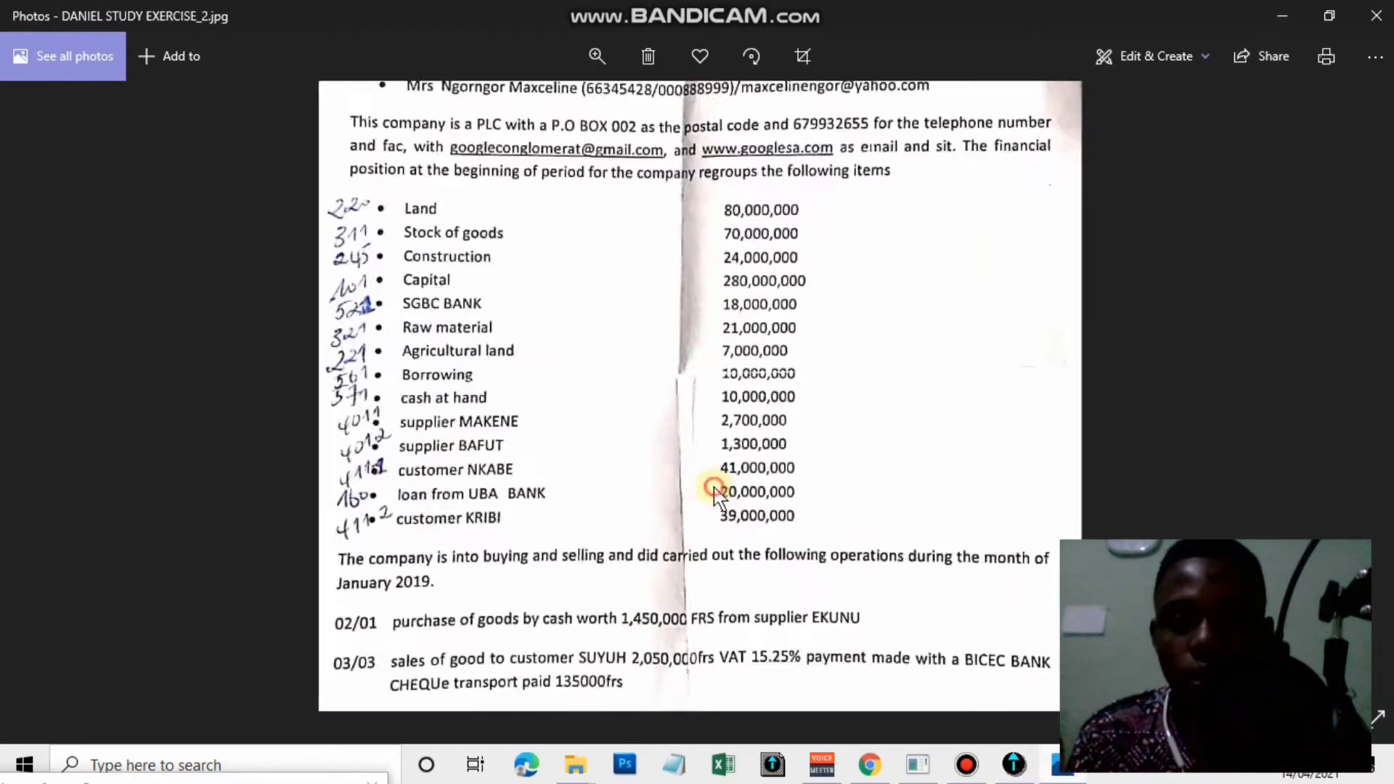
left_click(1076, 769)
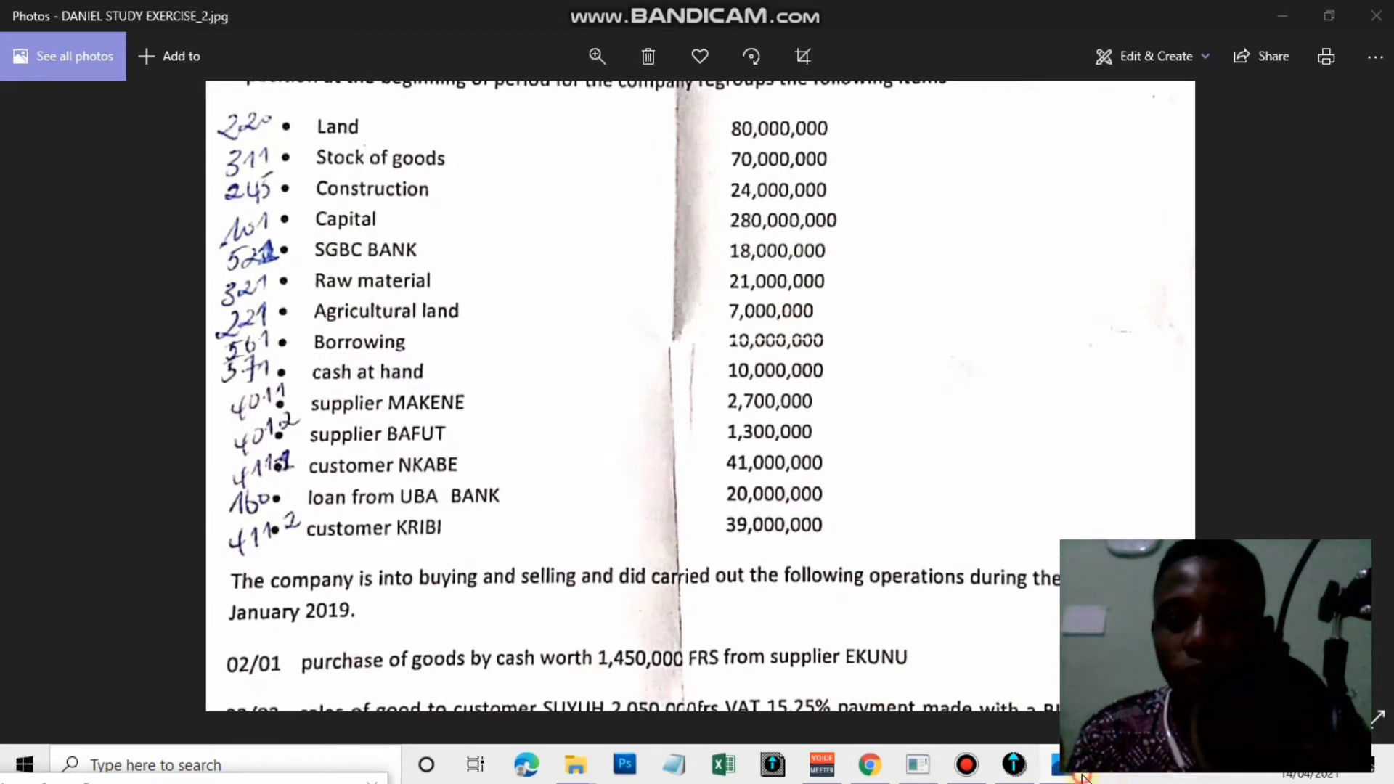
type("24000000")
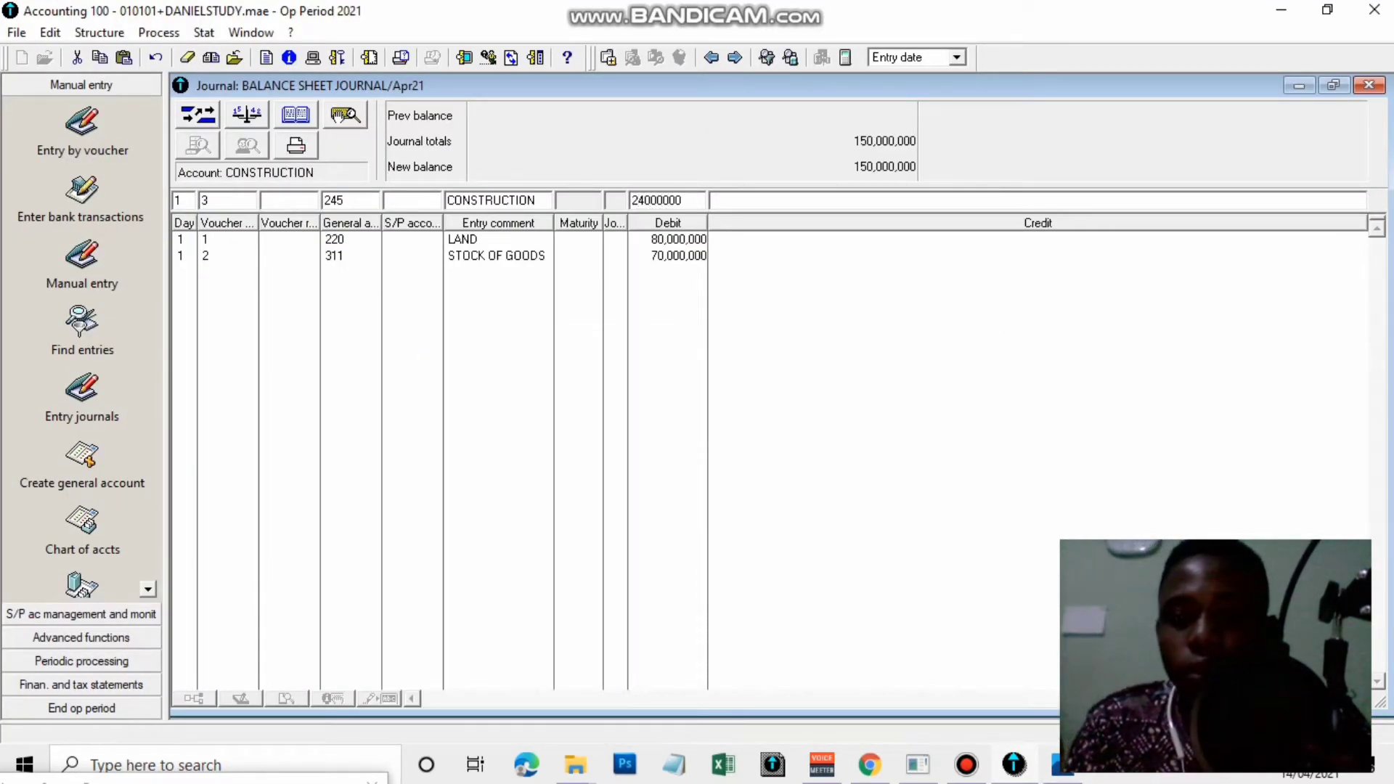
key("Return")
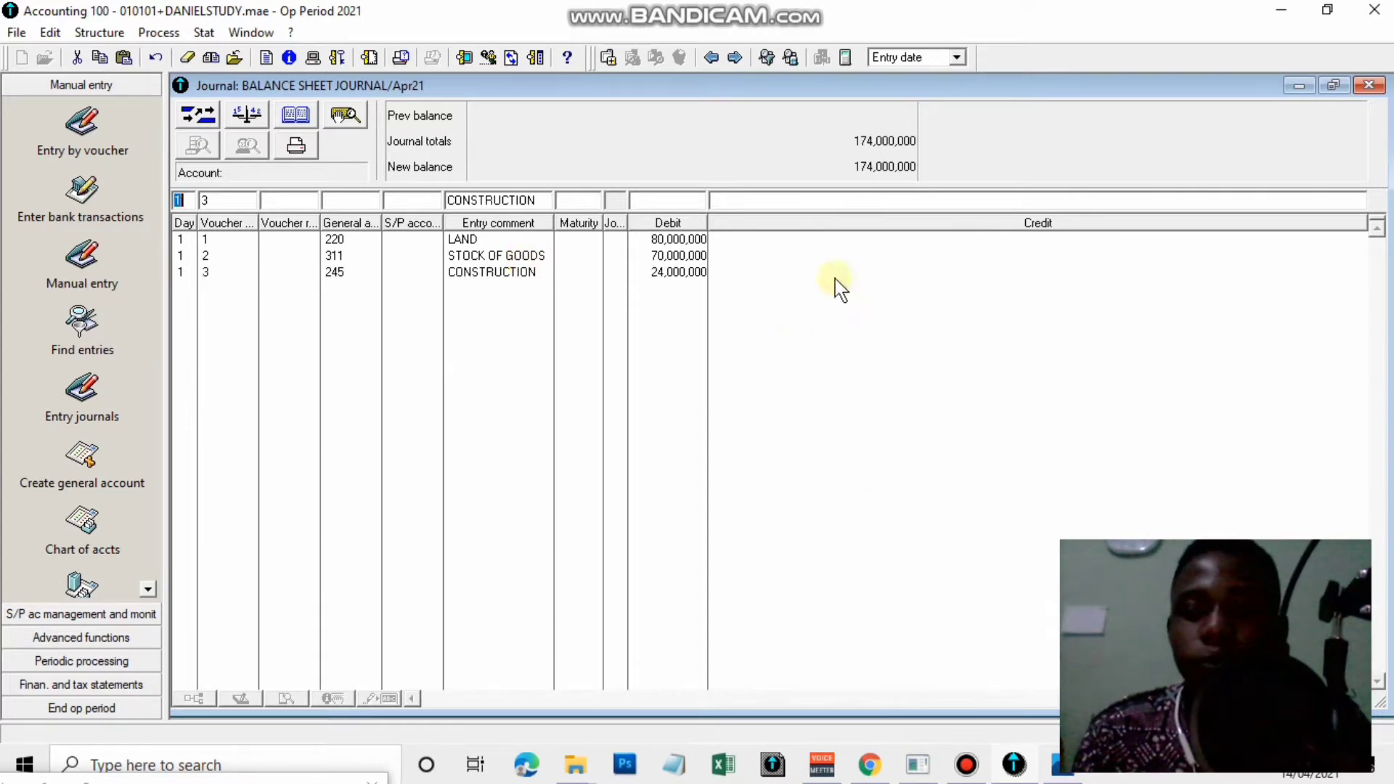
Start the fourth journal line on day 1 with voucher number 4
key("alt")
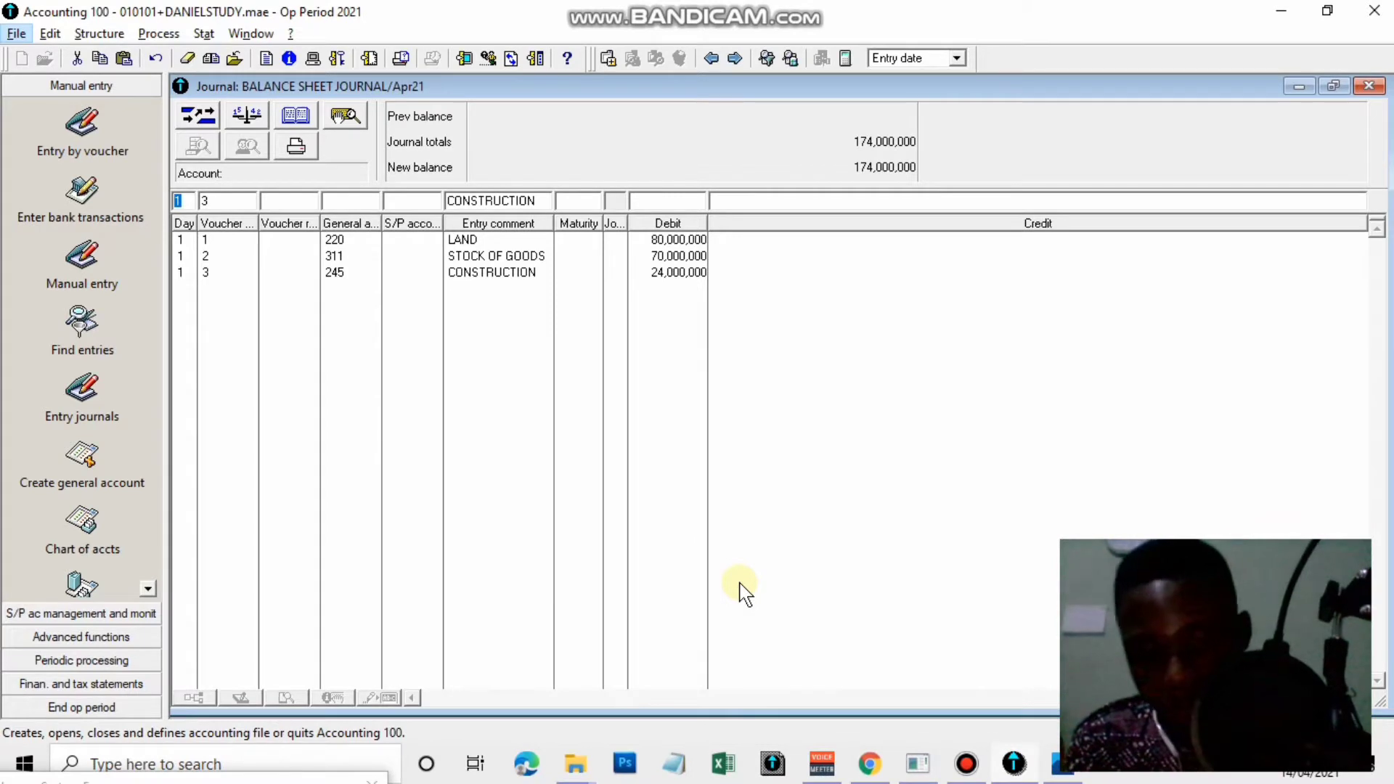
key("alt")
type("4")
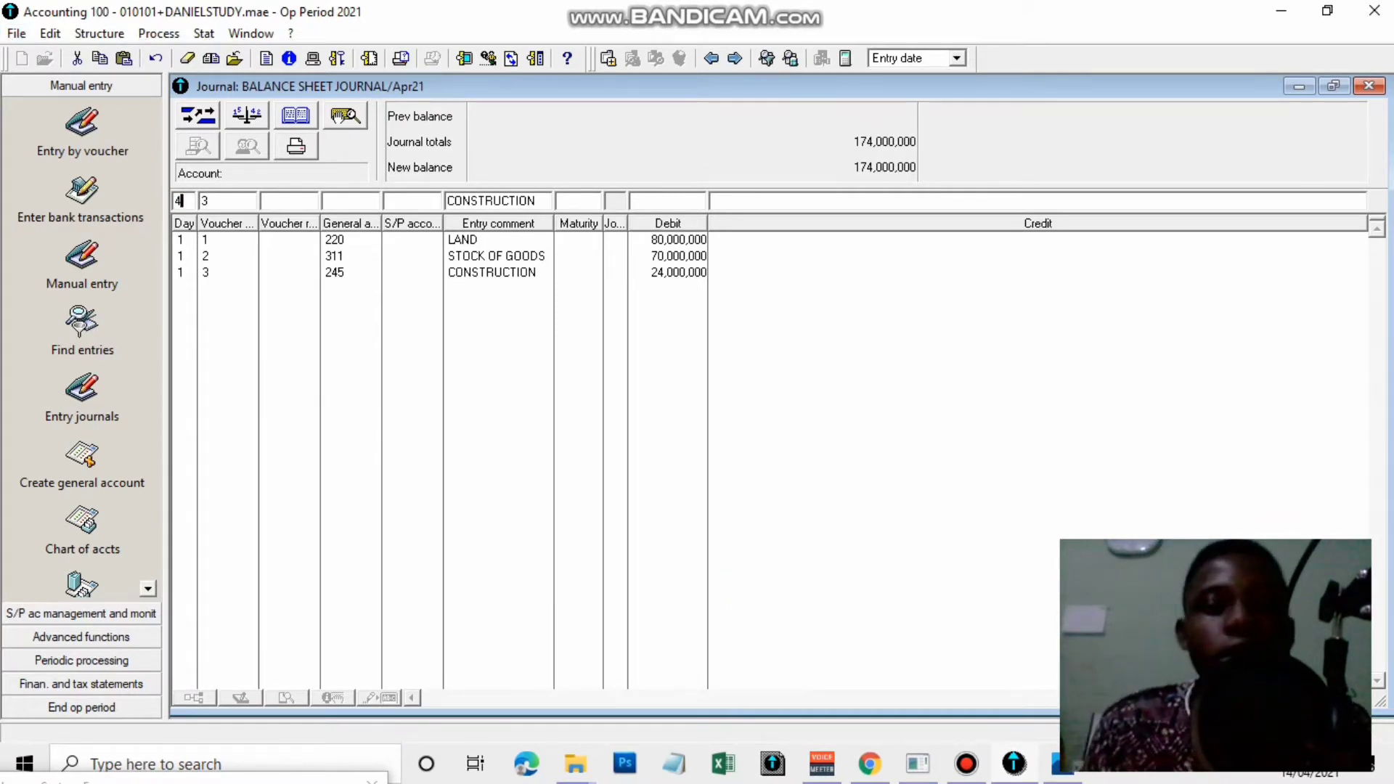
key("BackSpace")
type("1")
key("Tab")
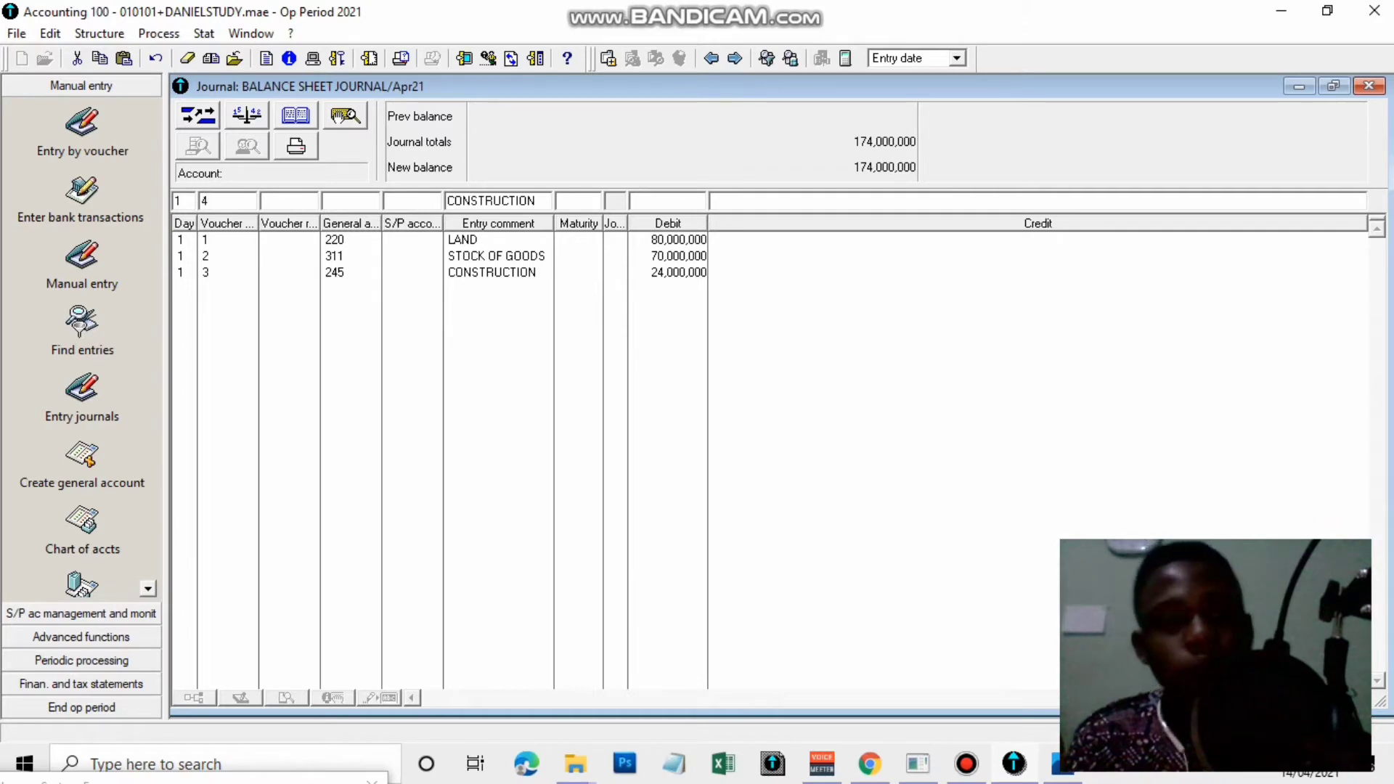
Check the Capital account number in Photos, then give the line general account 101 and the entry comment CAPITAL
left_click(1090, 774)
scroll(300, 338, "up", 3)
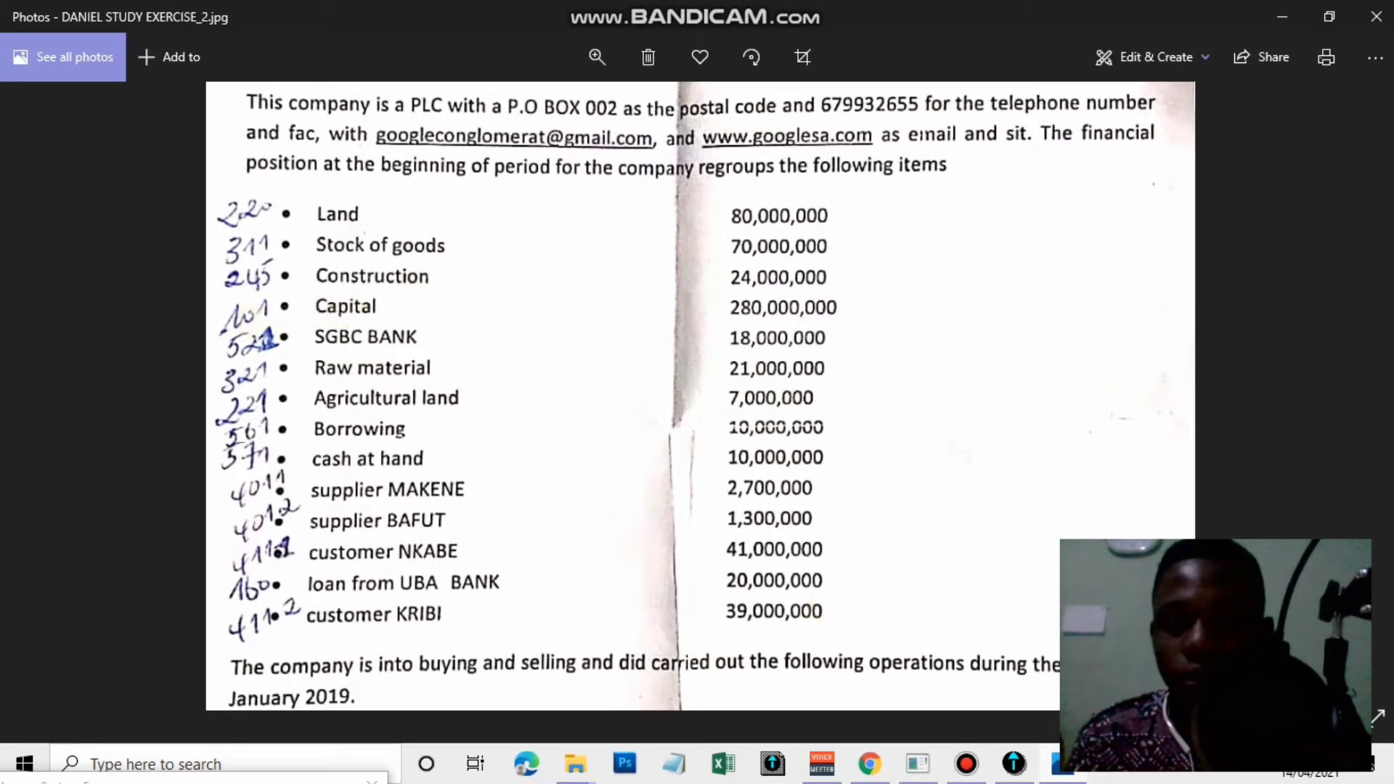
key("alt+Tab")
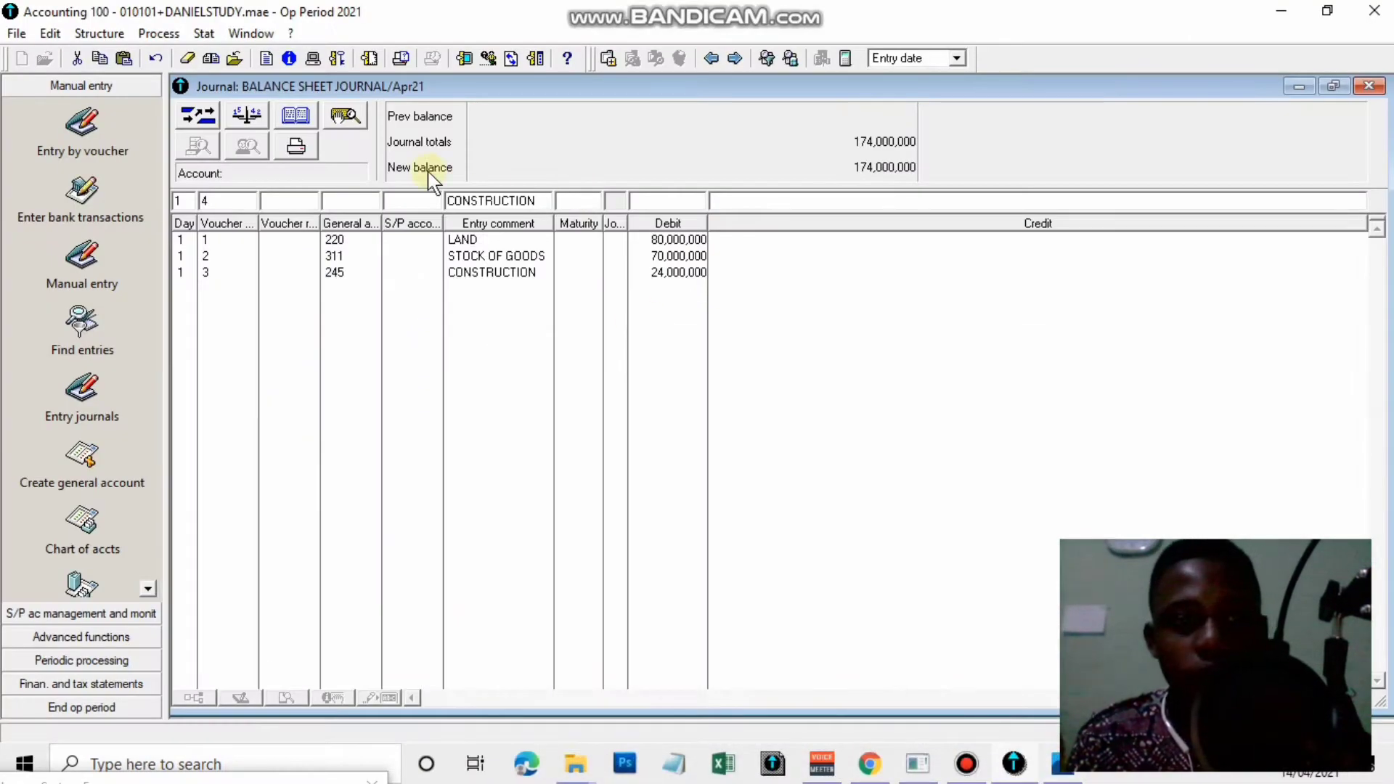
type("101")
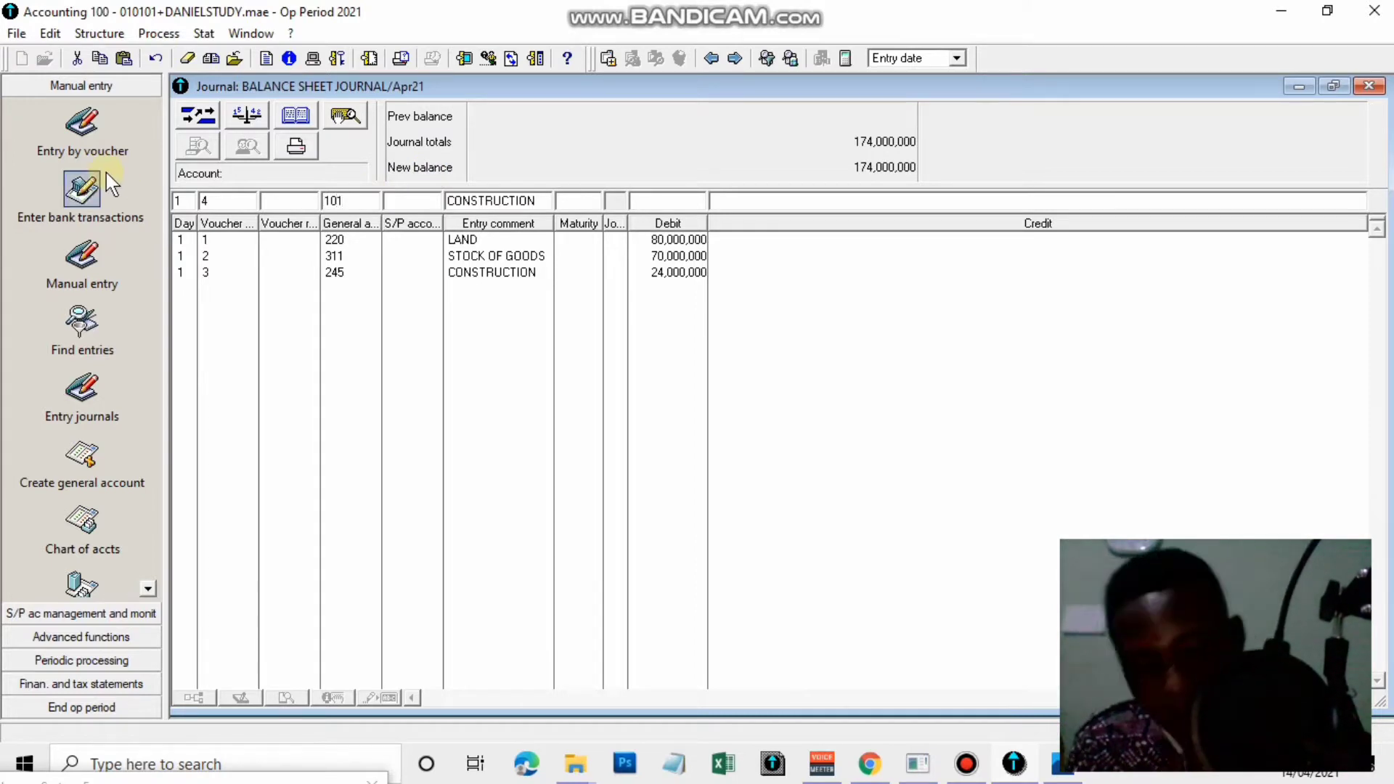
key("Tab")
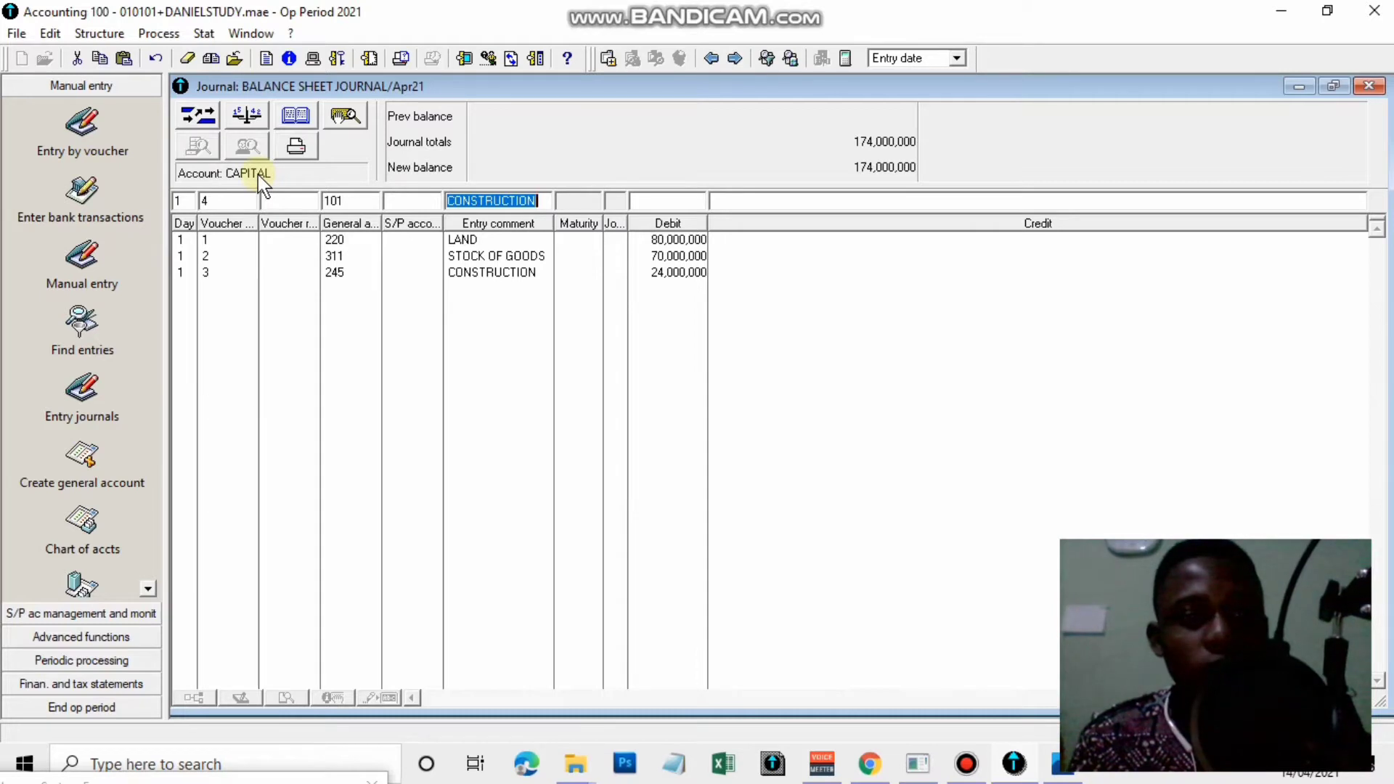
type("CAPITAL")
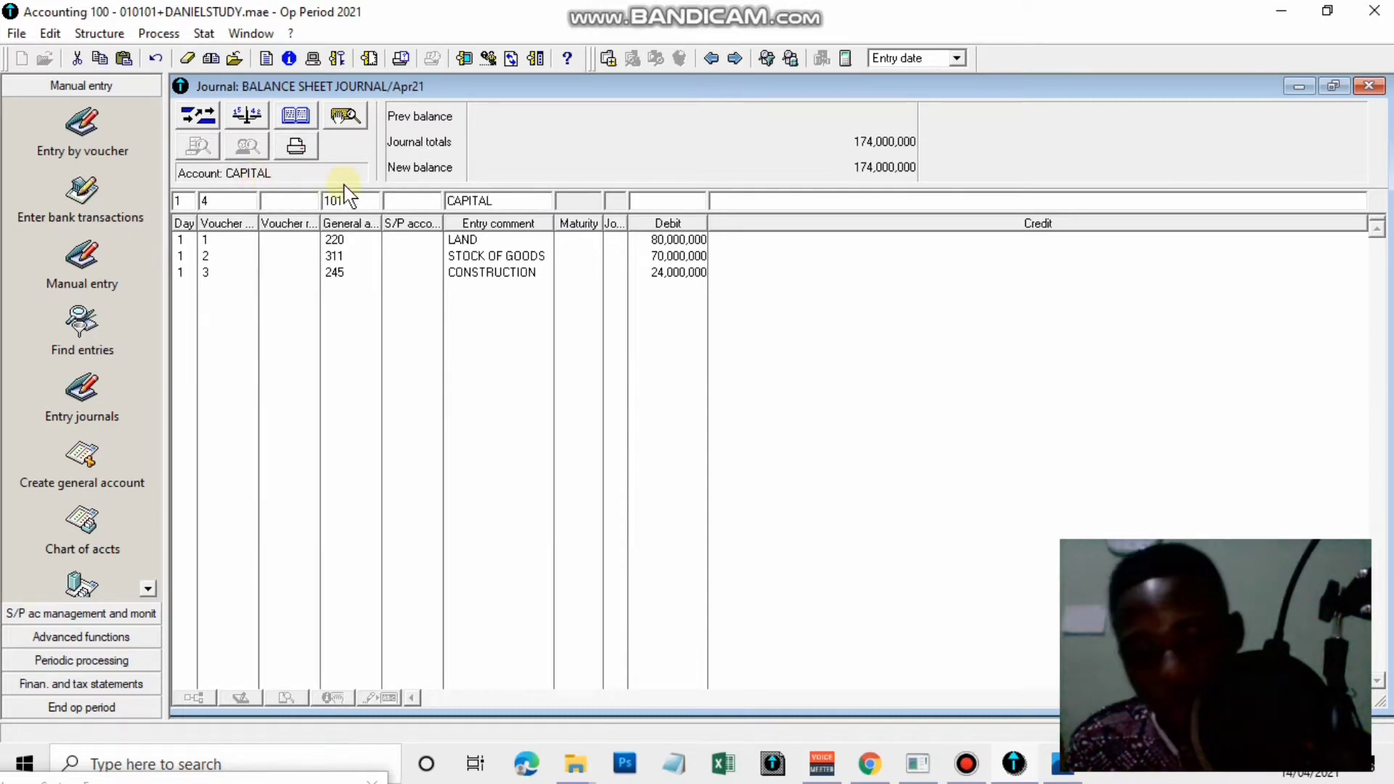
Check the Capital amount in Photos, enter a credit of 280000000 for it and record the line
key("Tab")
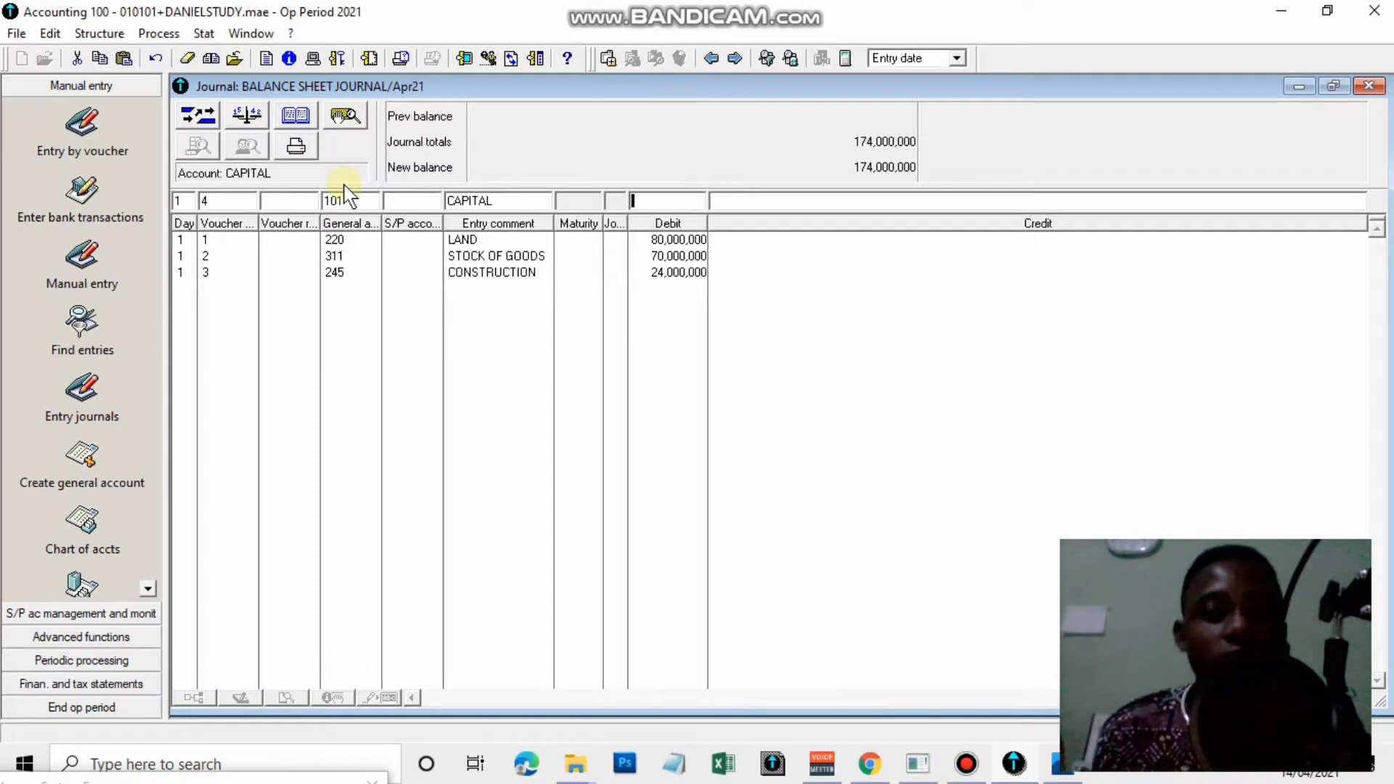
key("Tab")
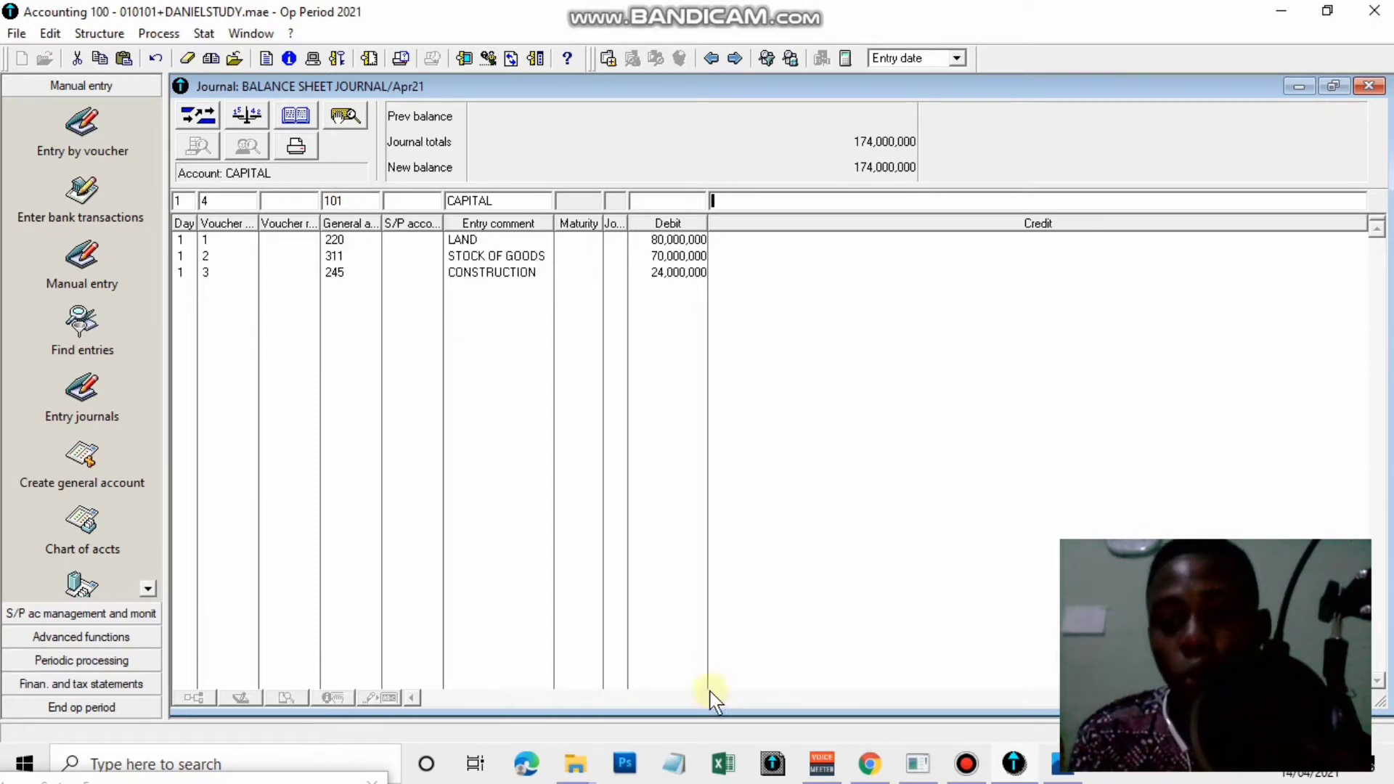
key("alt+Tab")
scroll(784, 501, "up", 4)
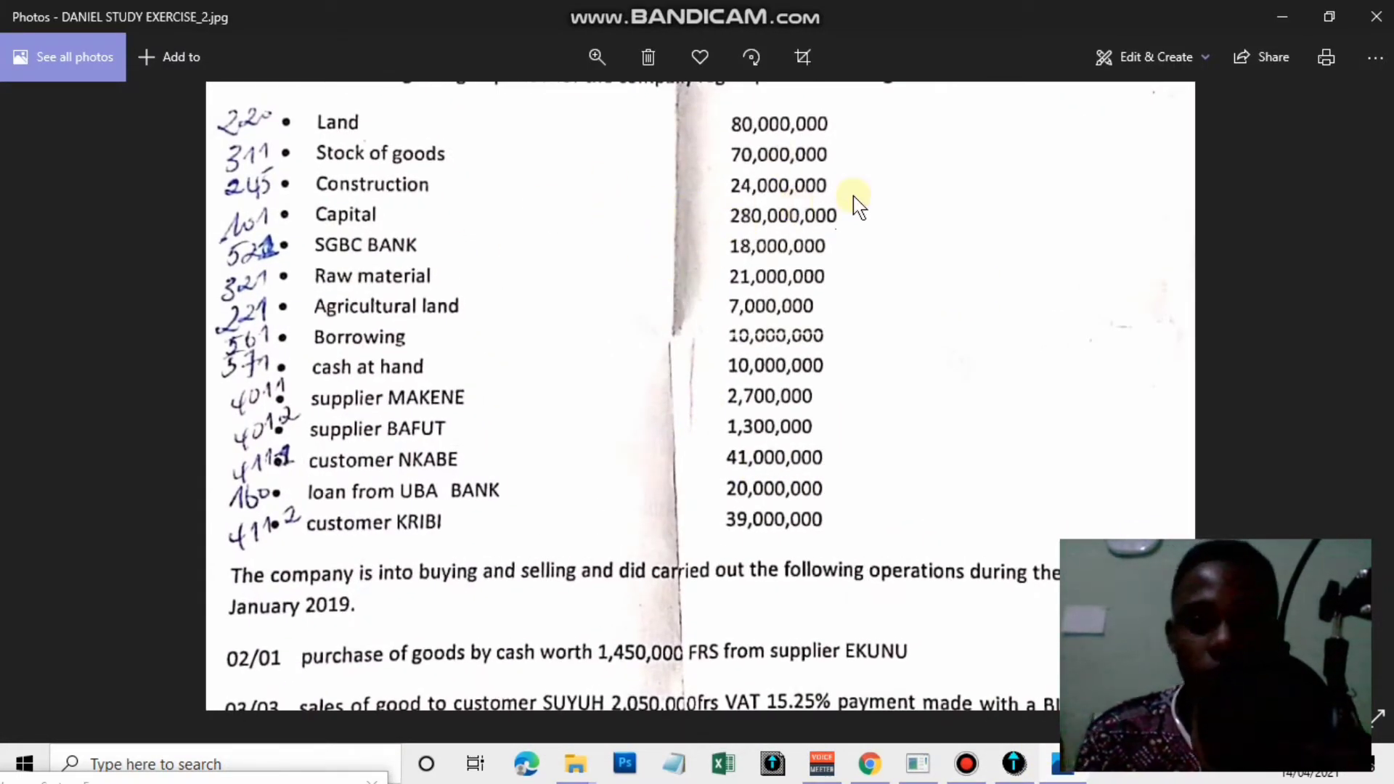
left_click(1283, 13)
type("2")
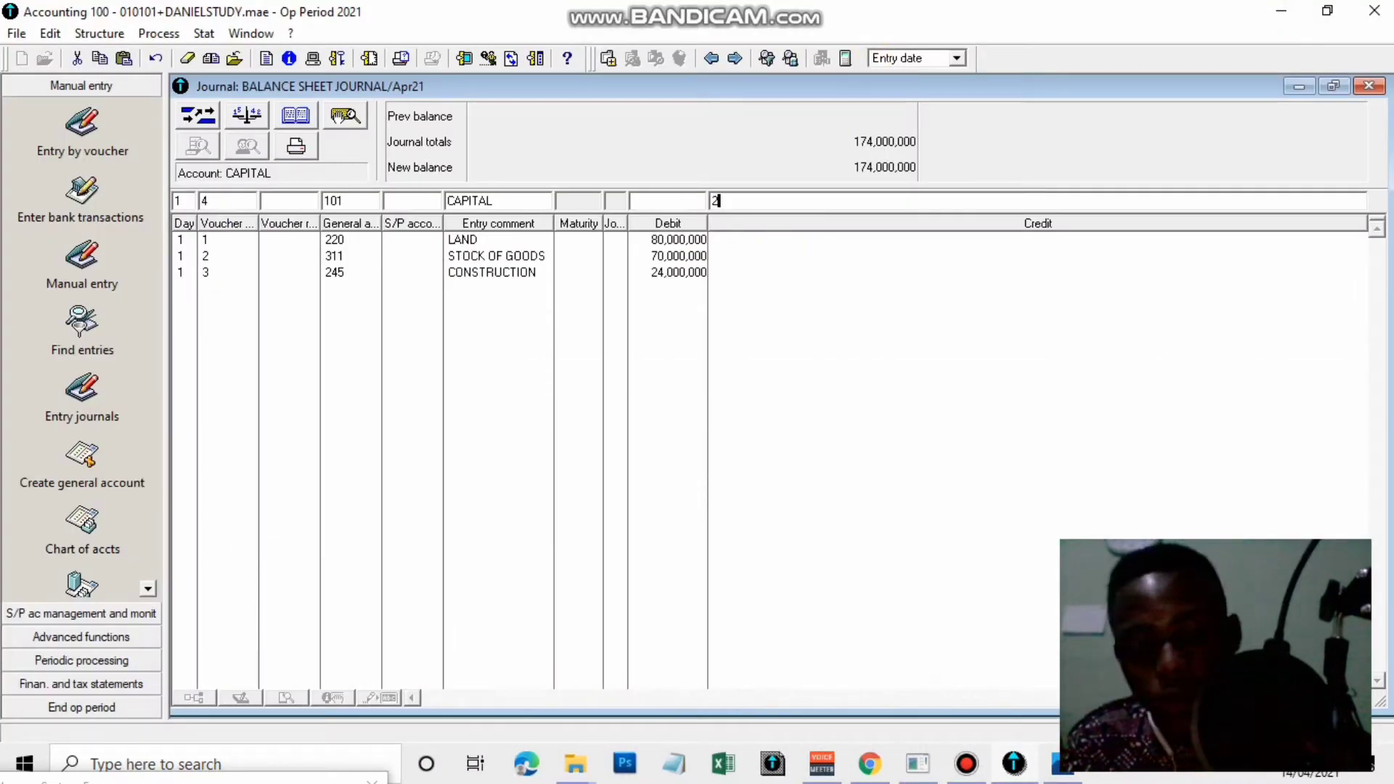
type("80,0")
type("00,00")
type("0")
key("Return")
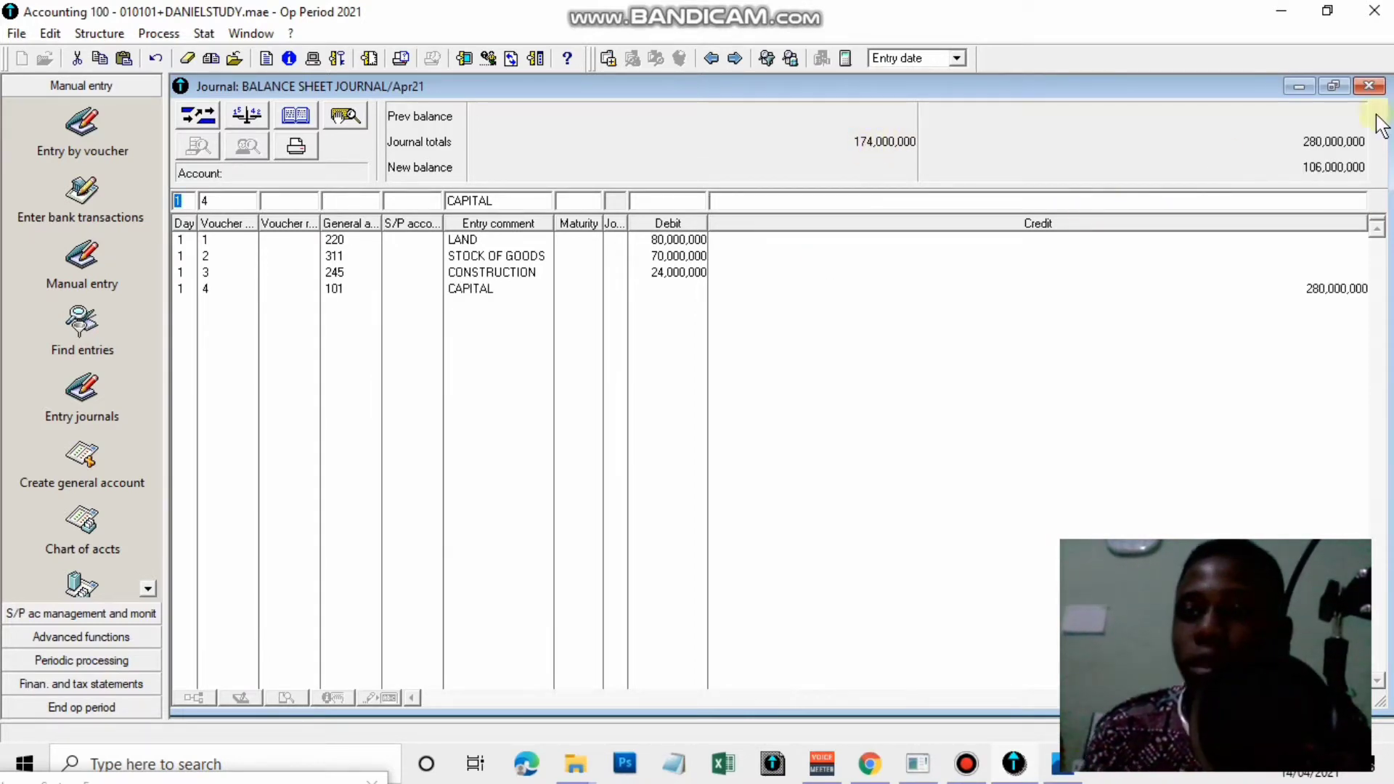
Select the recorded Capital line, then add a new journal line with voucher number 5
left_click(1269, 291)
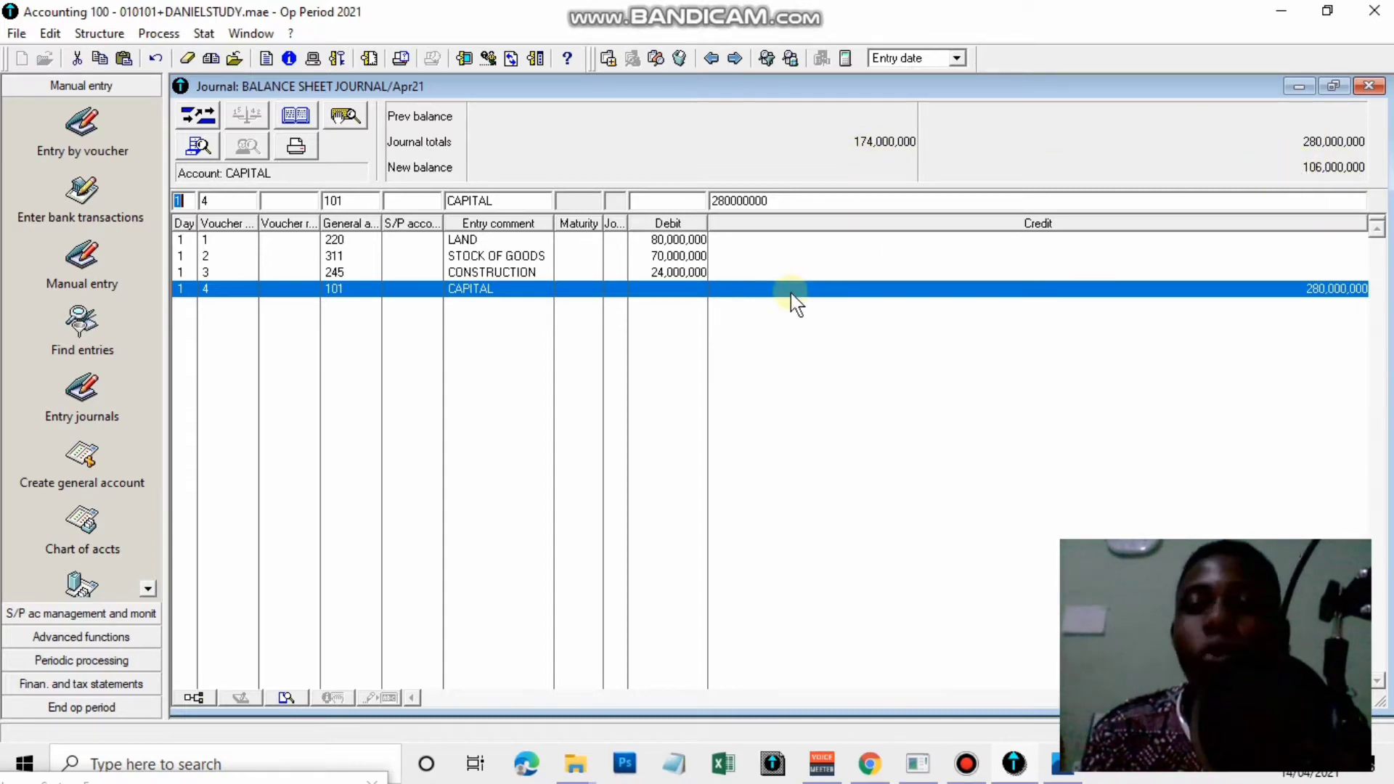
left_click(616, 364)
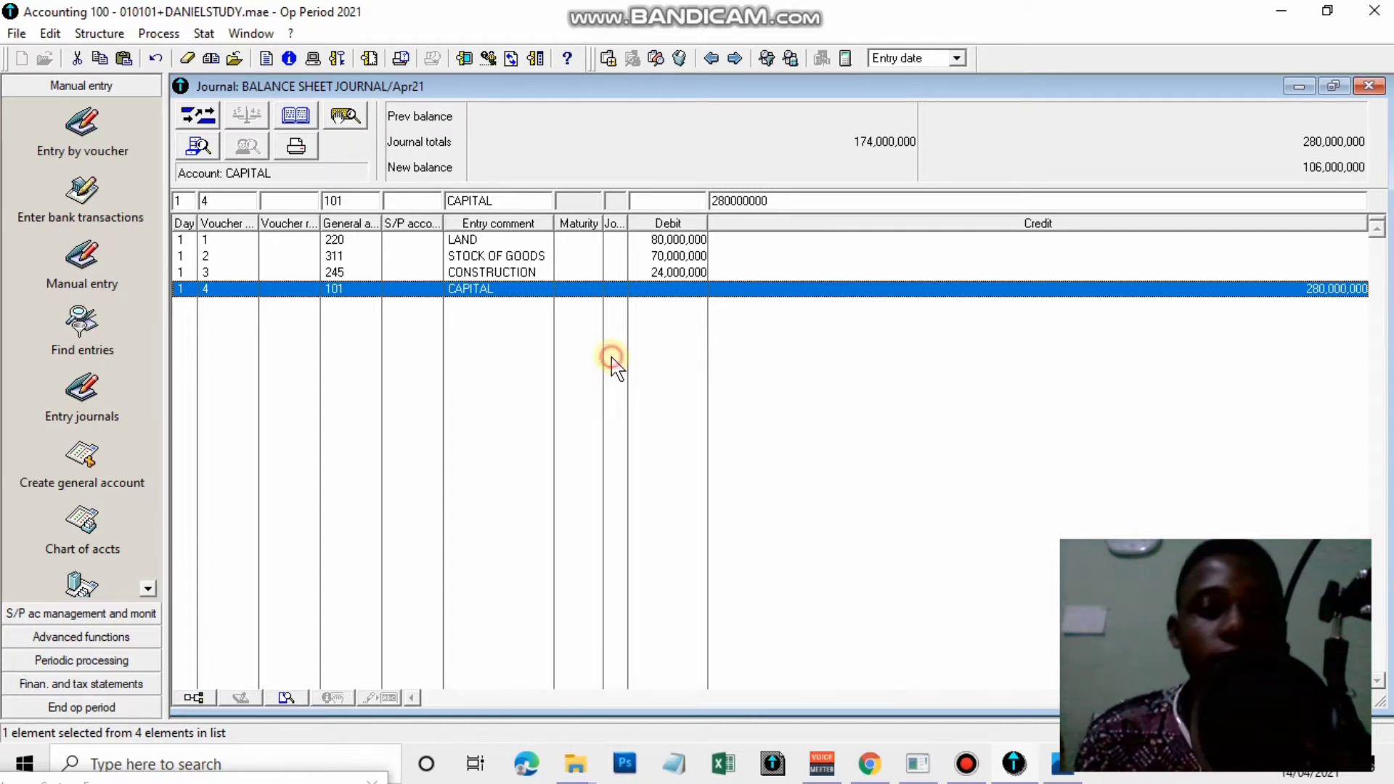
right_click(525, 360)
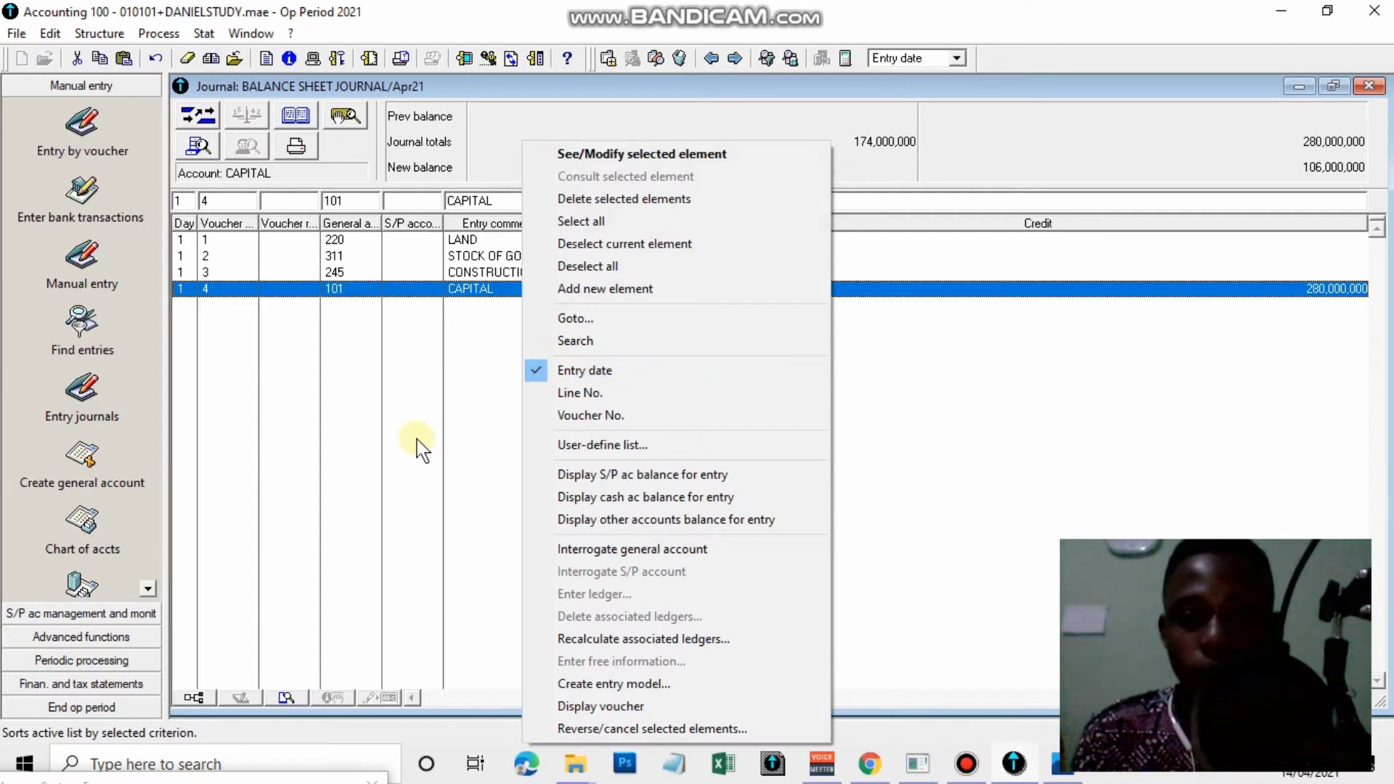
left_click(646, 290)
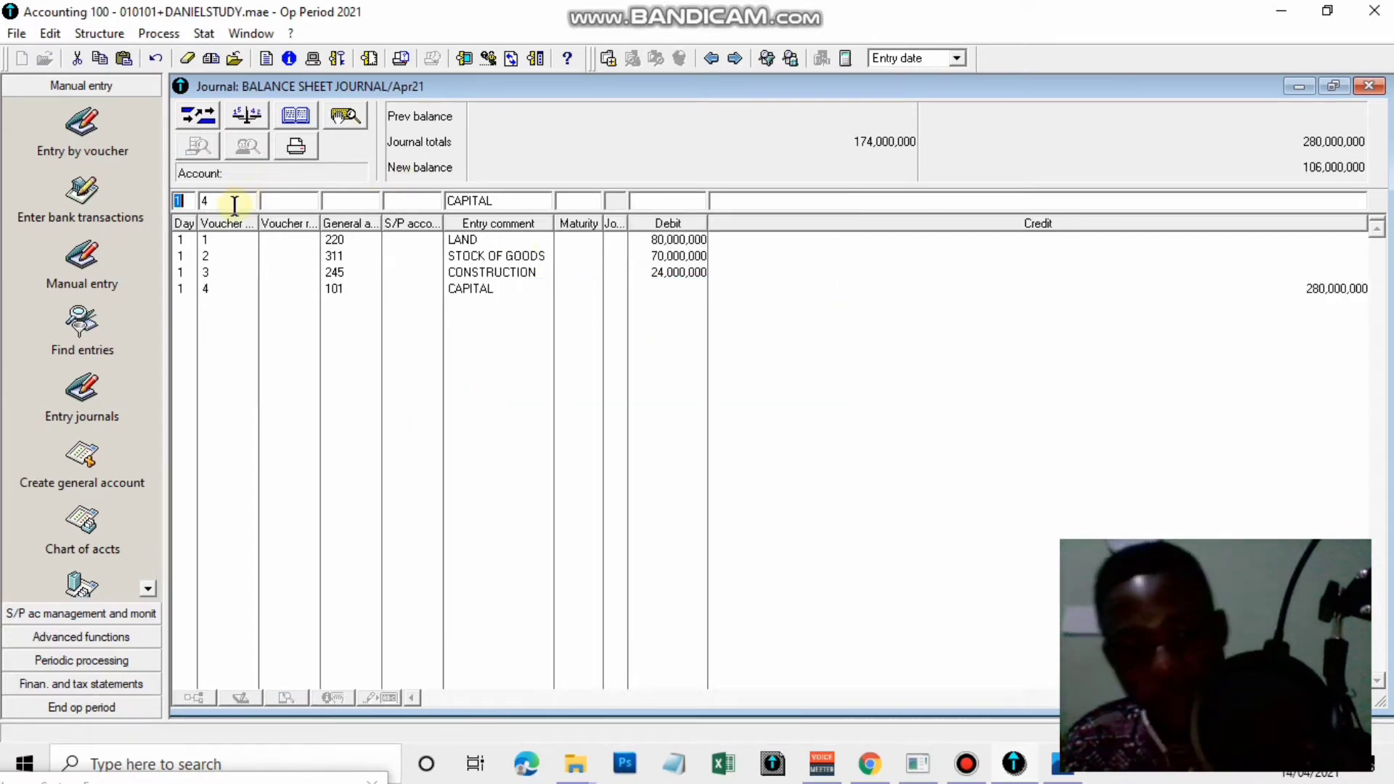
key("Tab")
type("5")
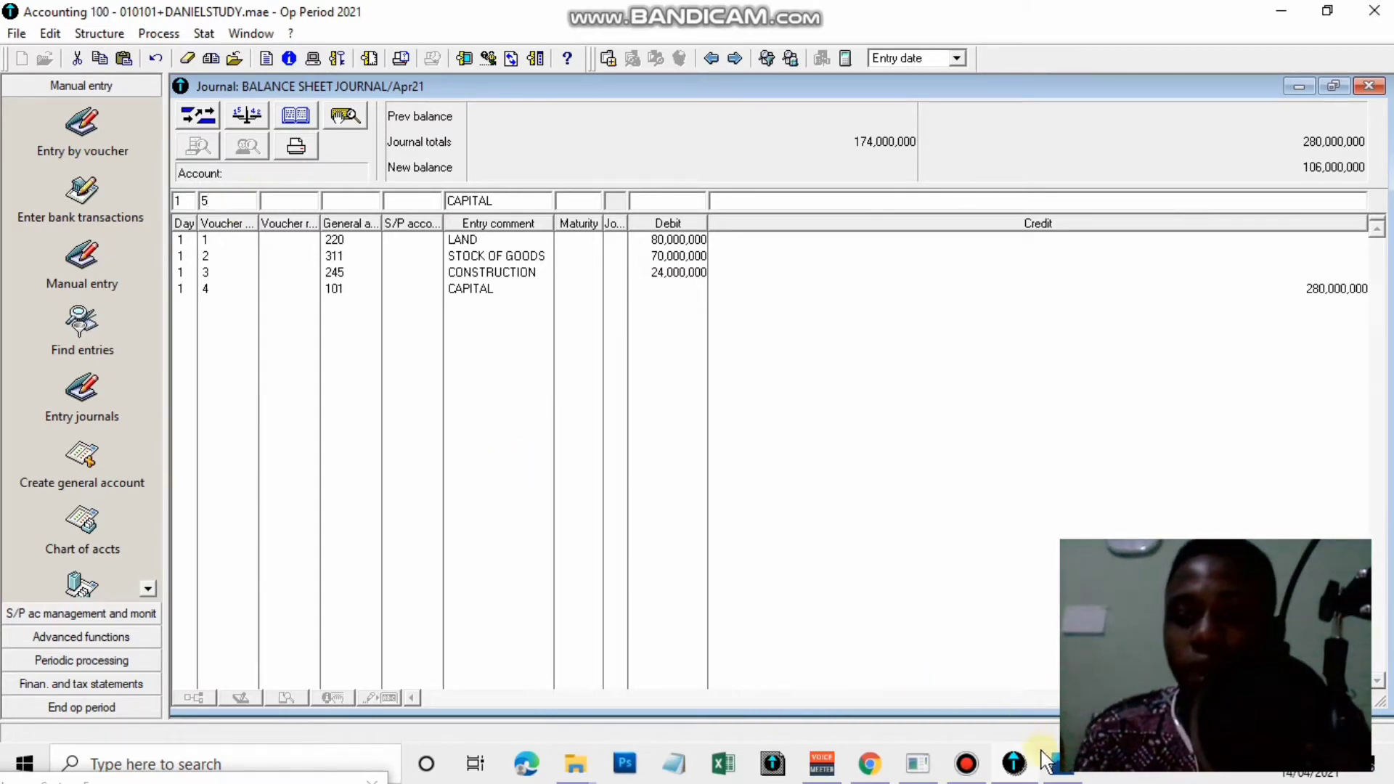
Look up SGBC BANK in Photos and record the line with general account 521, the entry comment BANK and a debit of 18000000
mouse_move(1048, 763)
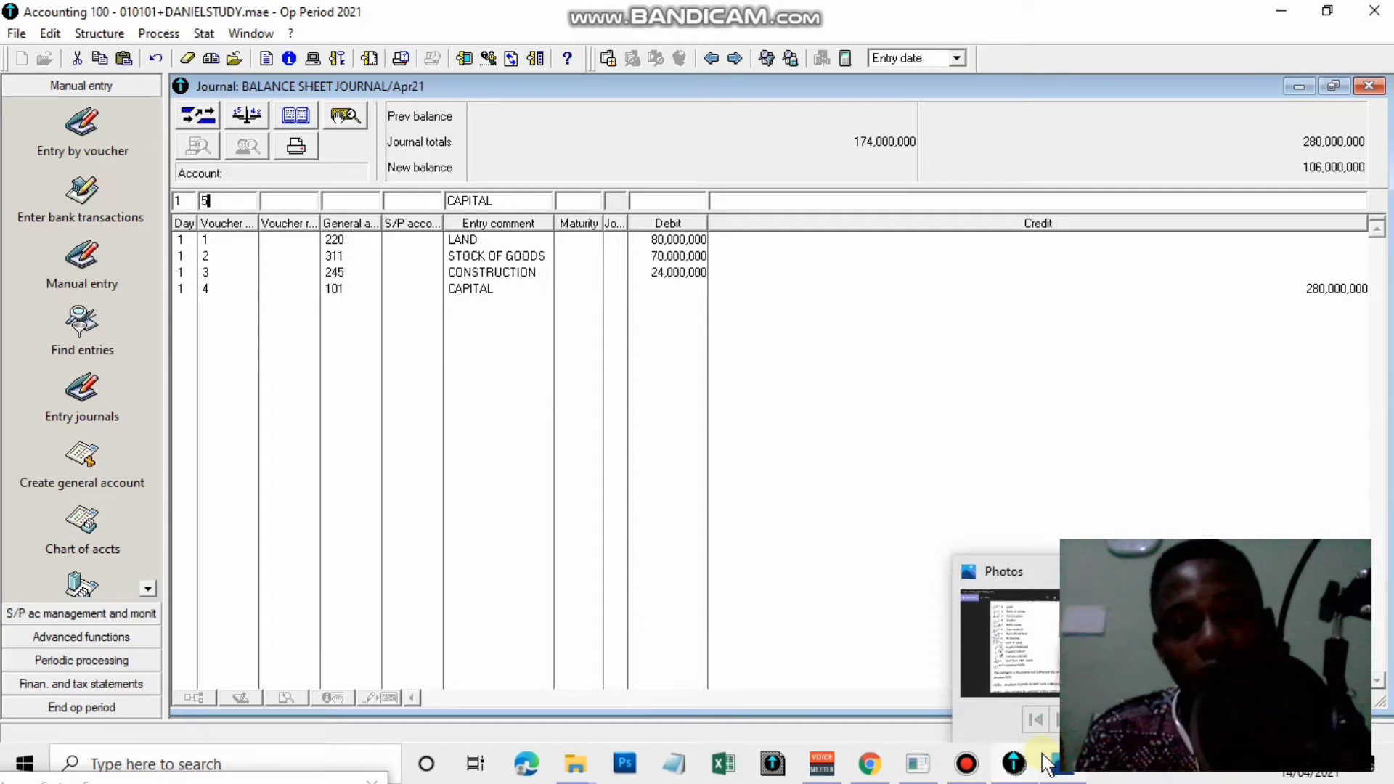
left_click(1048, 763)
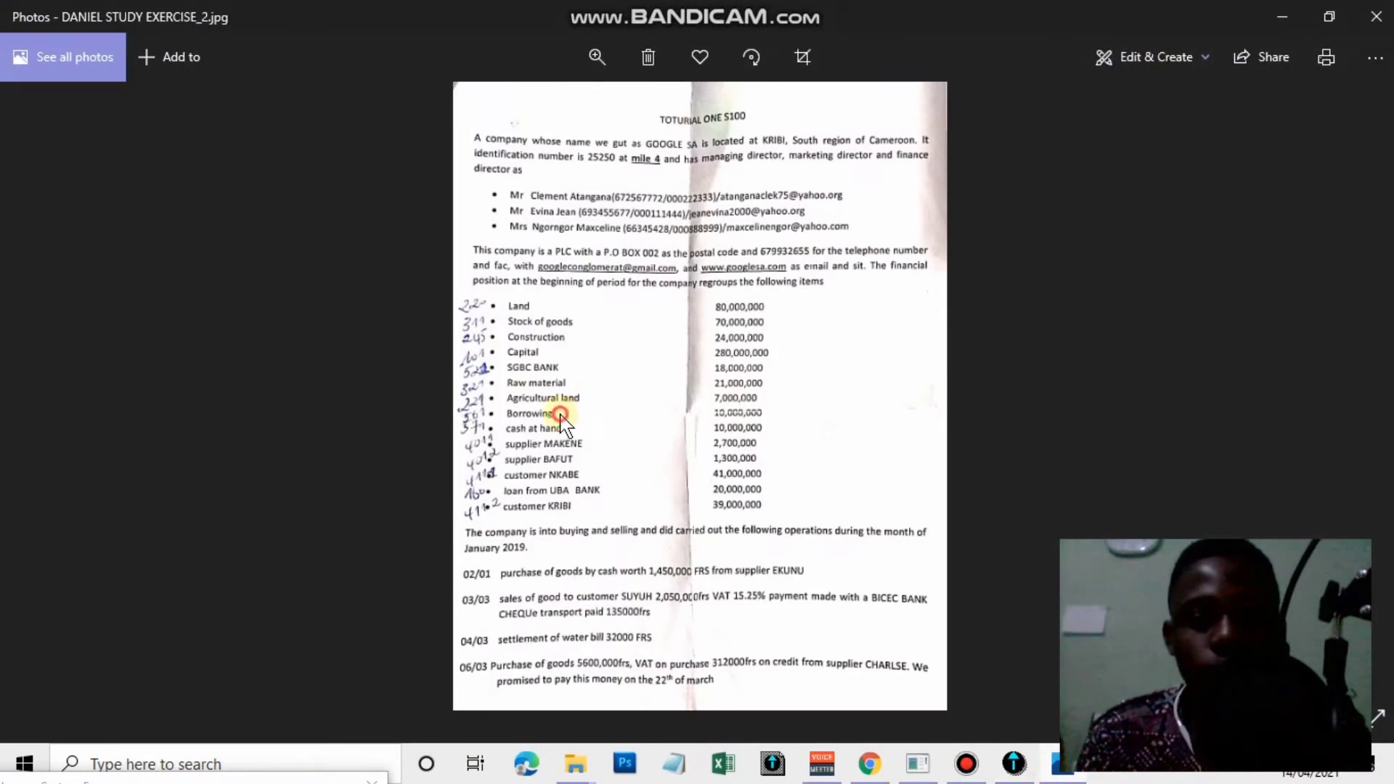
scroll(360, 377, "up", 2)
scroll(341, 363, "down", 1)
key("alt+Tab")
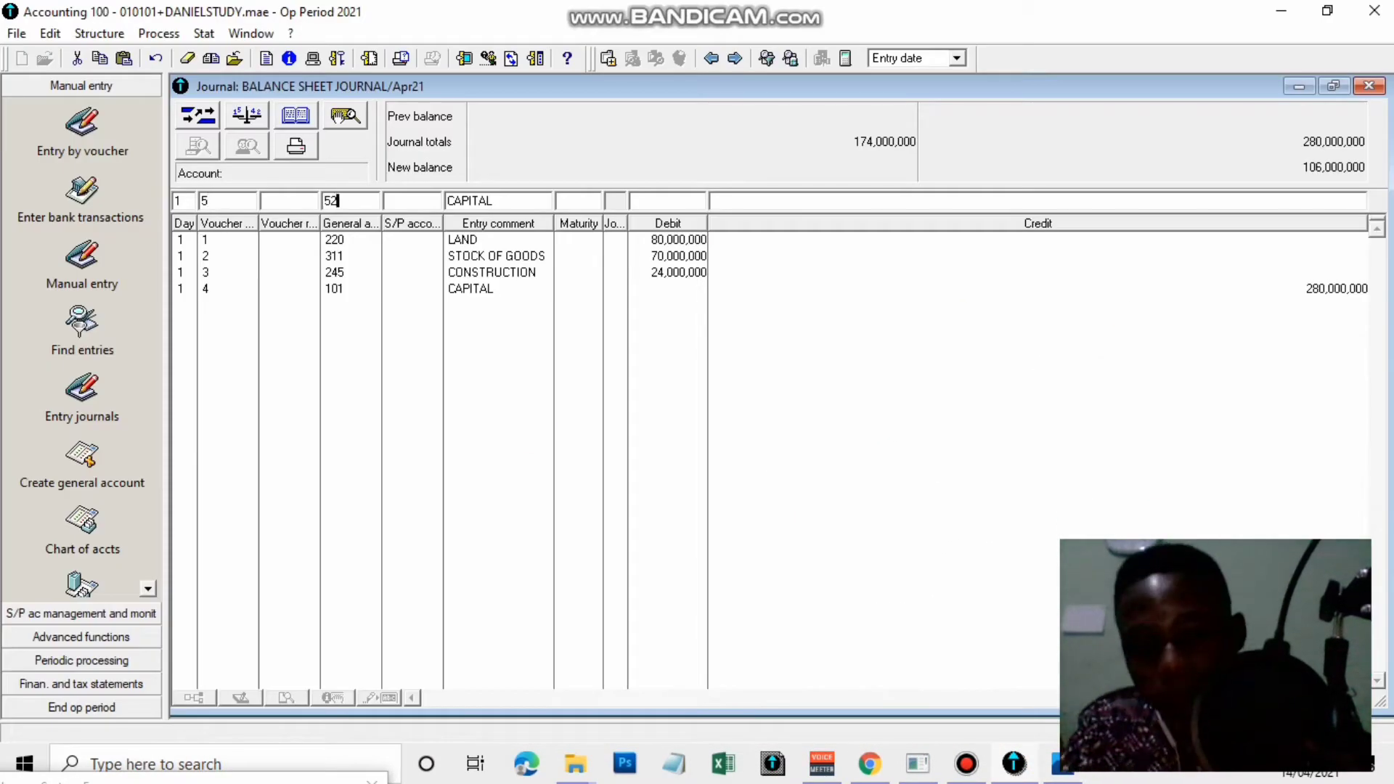
key("alt+Tab")
key("alt+Tab")
type("18000000")
key("Return")
Start the sixth journal line with voucher number 6, general account 321 and the entry comment RAW MATERIALS, checking the item in Photos
type("6")
key("Tab")
key("Tab")
left_click(1048, 763)
left_click(1048, 763)
type("23")
key("Tab")
scroll(709, 346, "down", 2)
double_click(589, 294)
type("RAW MATERIALS")
Check the Raw material amount in Photos, enter a debit of 21000000 for it and record the line
key("Tab")
left_click(1058, 765)
left_click(1058, 765)
type("21000000")
key("Return")
Start the seventh journal line with voucher number 7, general account 221 and the entry comment AGRICULTURAL LAND, checking the item in Photos
key("Tab")
type("7")
key("Tab")
key("Tab")
left_click(1064, 770)
left_click(1065, 770)
double_click(349, 198)
double_click(718, 362)
type("AGRICULTURAL LAND")
Check the Agricultural land amount in Photos, enter a debit of 7000000 for it and record the line
key("Tab")
left_click(1059, 765)
left_click(1059, 765)
type("7000000")
key("Return")
Start the eighth journal line with voucher number 8, general account 162 and the entry comment BORROWING
key("Tab")
type("8")
key("Tab")
key("Tab")
type("16")
key("Tab")
double_click(657, 333)
type("BORROWING")
Check the Borrowing amount in Photos, enter a credit of 10000000 for it and record the line
key("Tab")
key("Tab")
left_click(1059, 765)
left_click(1059, 764)
type("10000000")
key("Return")
Look up cash at hand in Photos and fill the ninth journal line with voucher number 9, general account 571 and the entry comment CASH
left_click(1059, 765)
left_click(1059, 765)
type("571")
key("Tab")
type("CASH")
Check the cash at hand amount in Photos, enter a debit of 10000000 for it and record the line
left_click(1059, 765)
left_click(1059, 764)
type("10000000")
key("Return")
Look up supplier MAKENE's account code in Photos and enter general account 401 on the voucher 10 journal line
left_click(1059, 765)
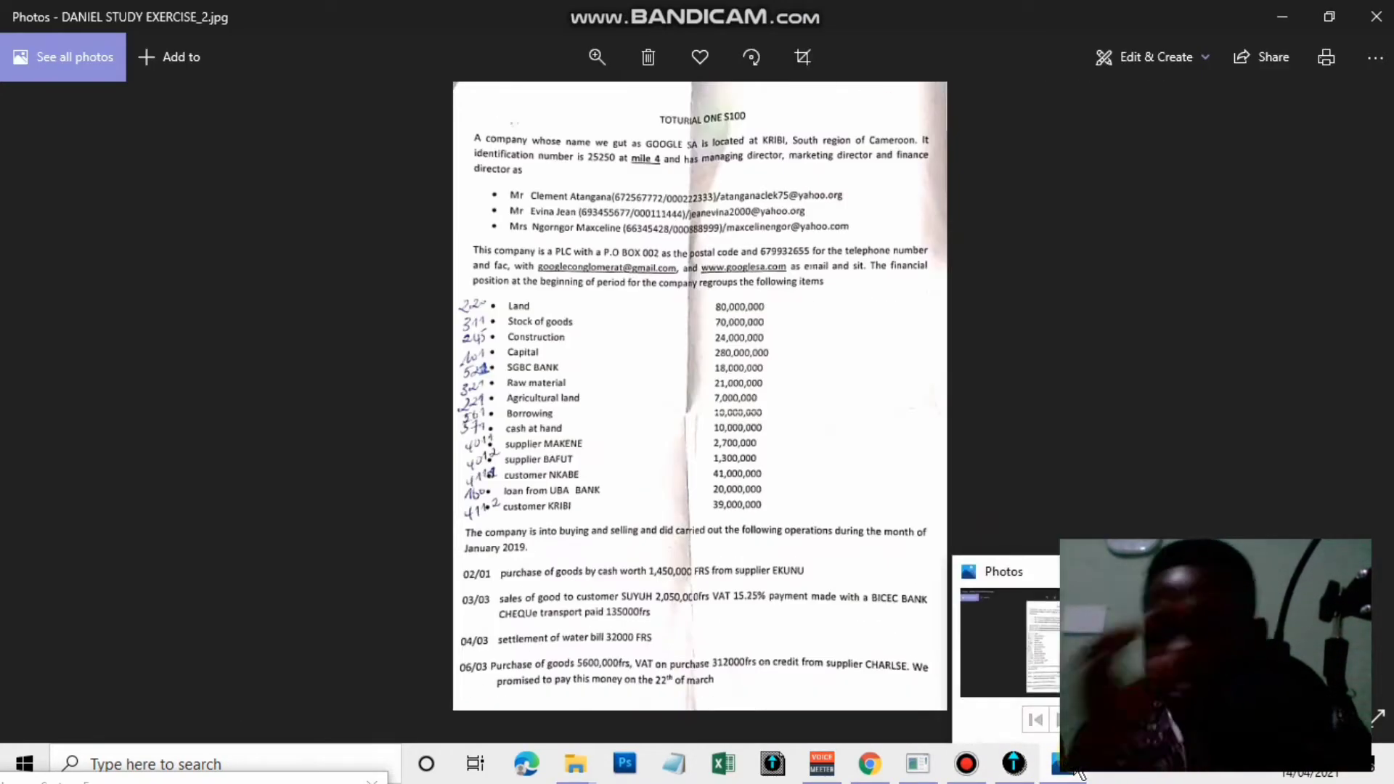
left_click(1059, 765)
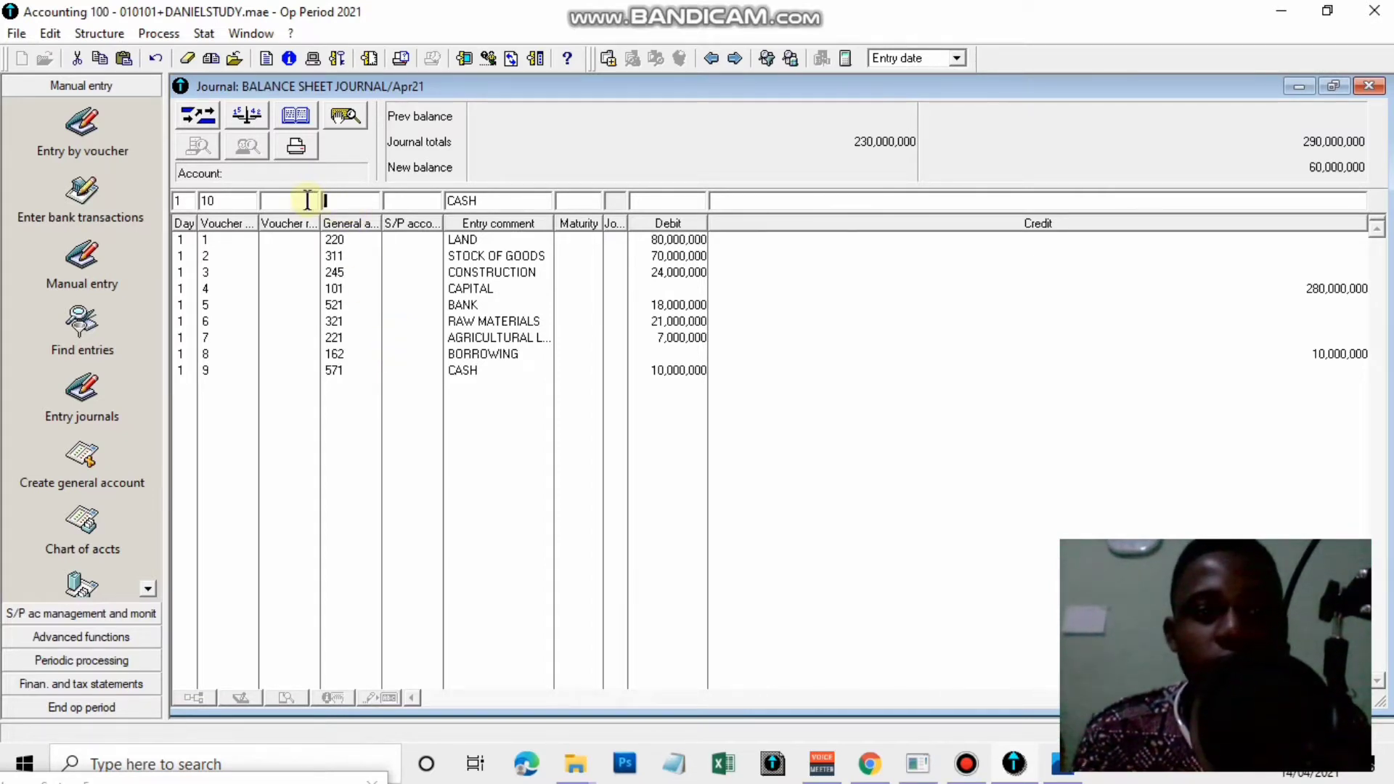
left_click(1063, 764)
double_click(596, 460)
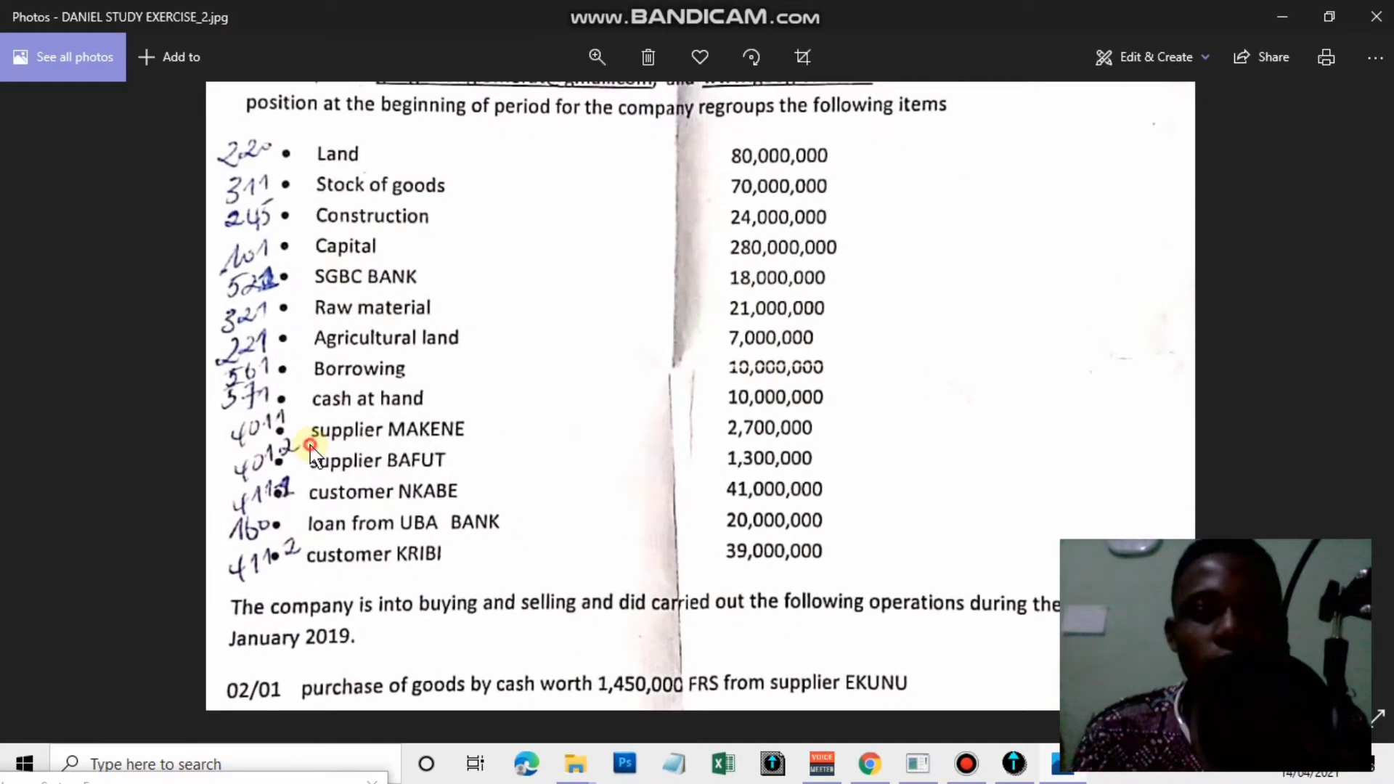
left_click_drag(311, 442, 378, 386)
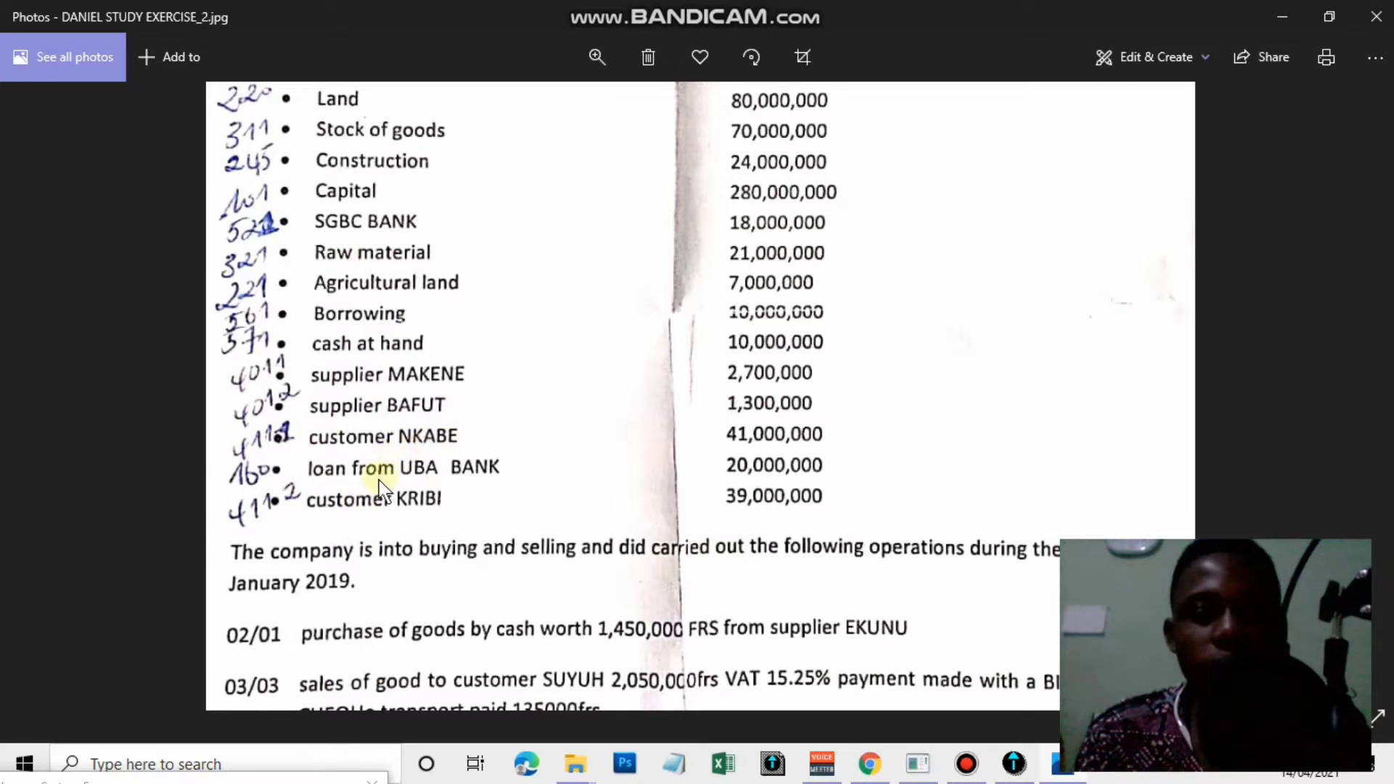
left_click(1081, 773)
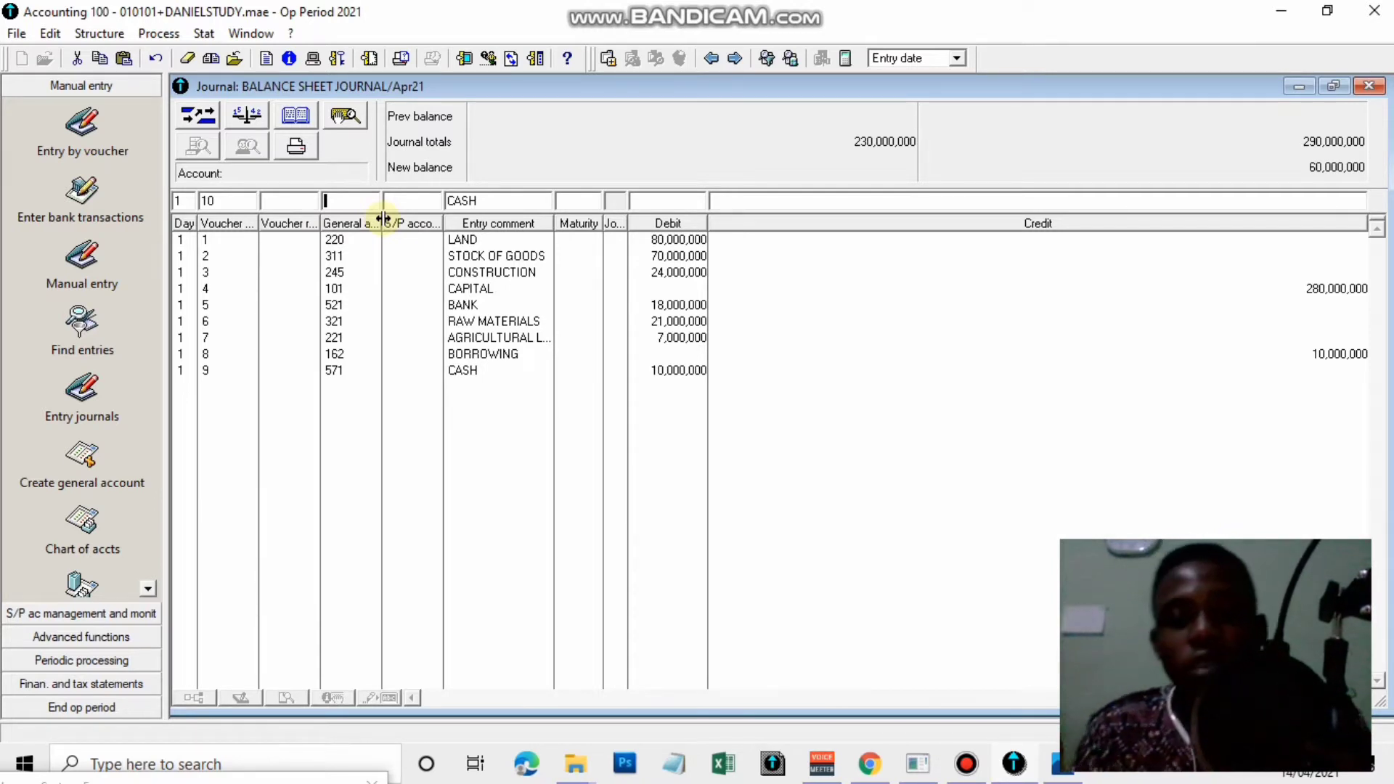
type("4")
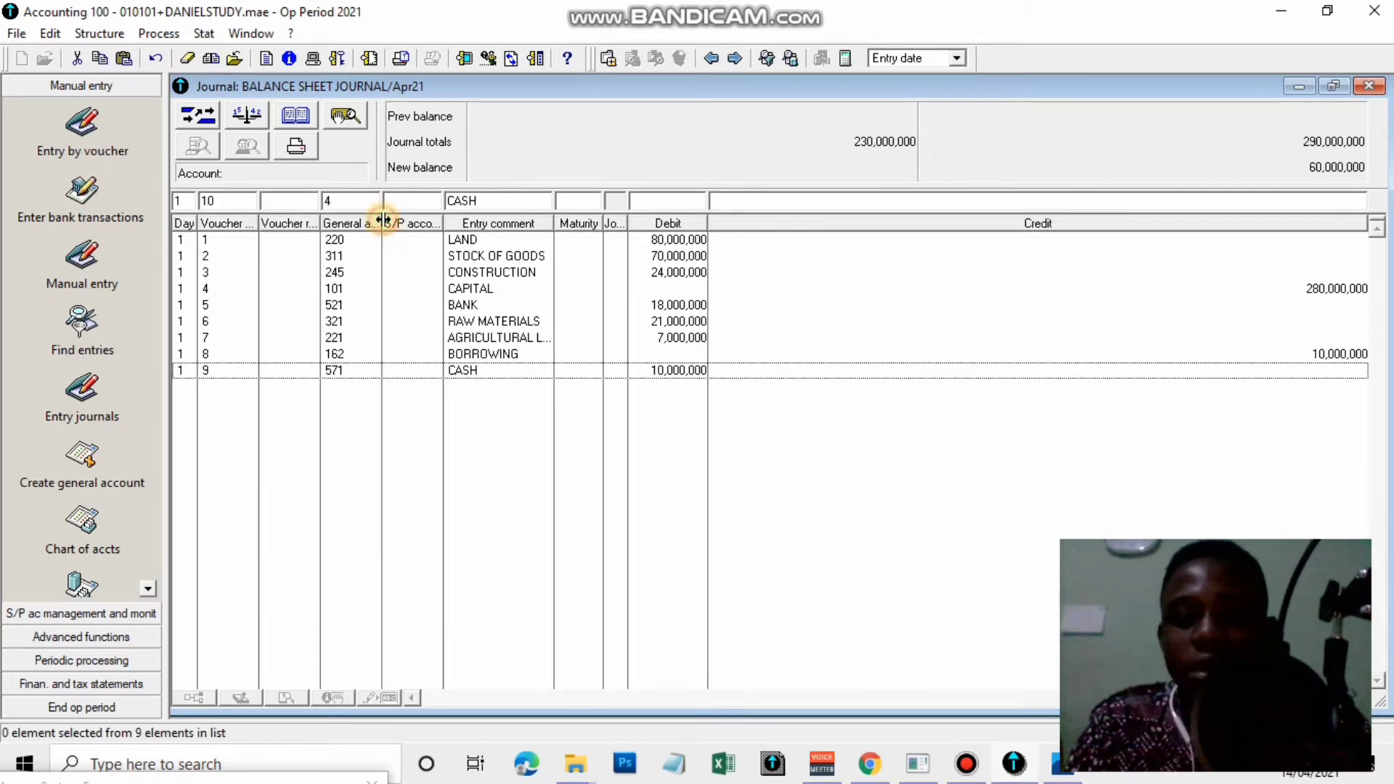
left_click(338, 203)
type("01")
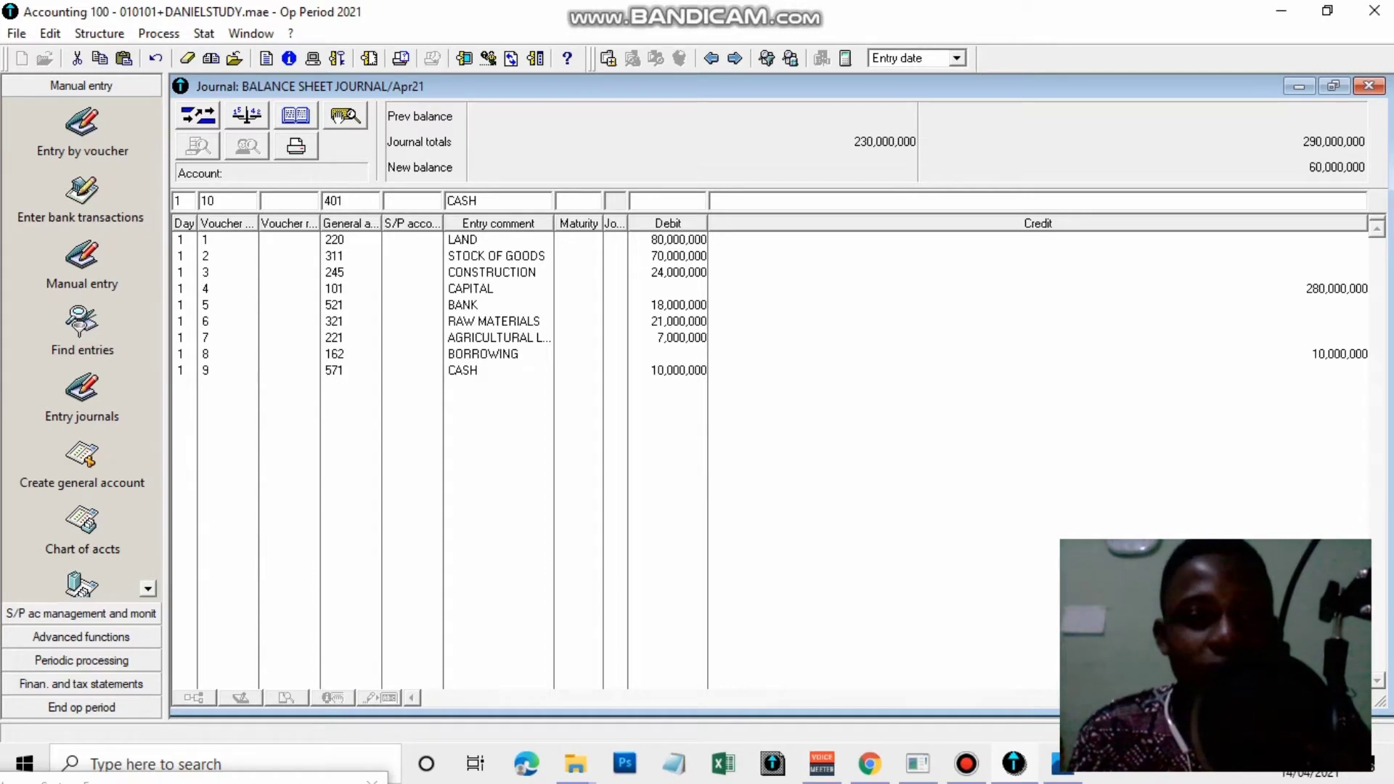
key("Tab")
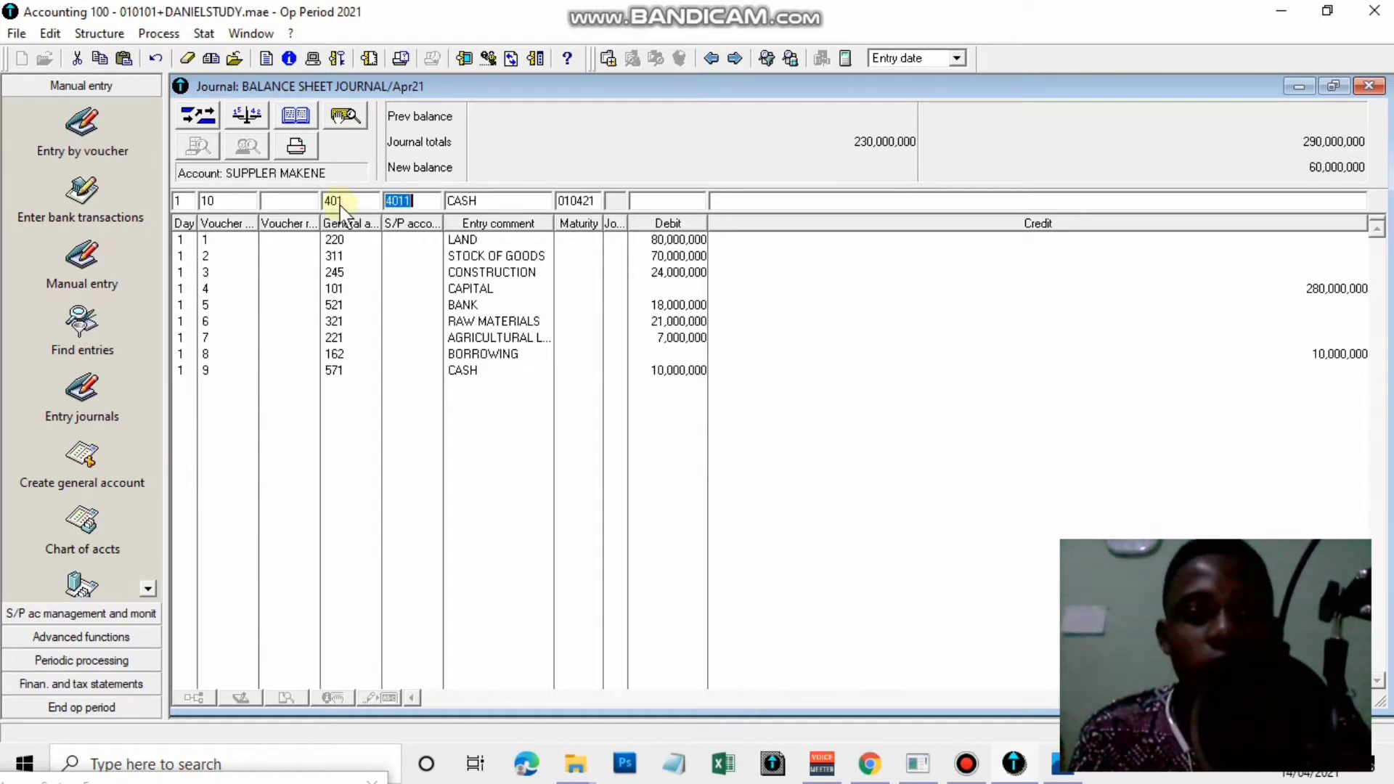
Try S/P account 4013 on the voucher 10 line and restore S/P account 4011
left_click(418, 204)
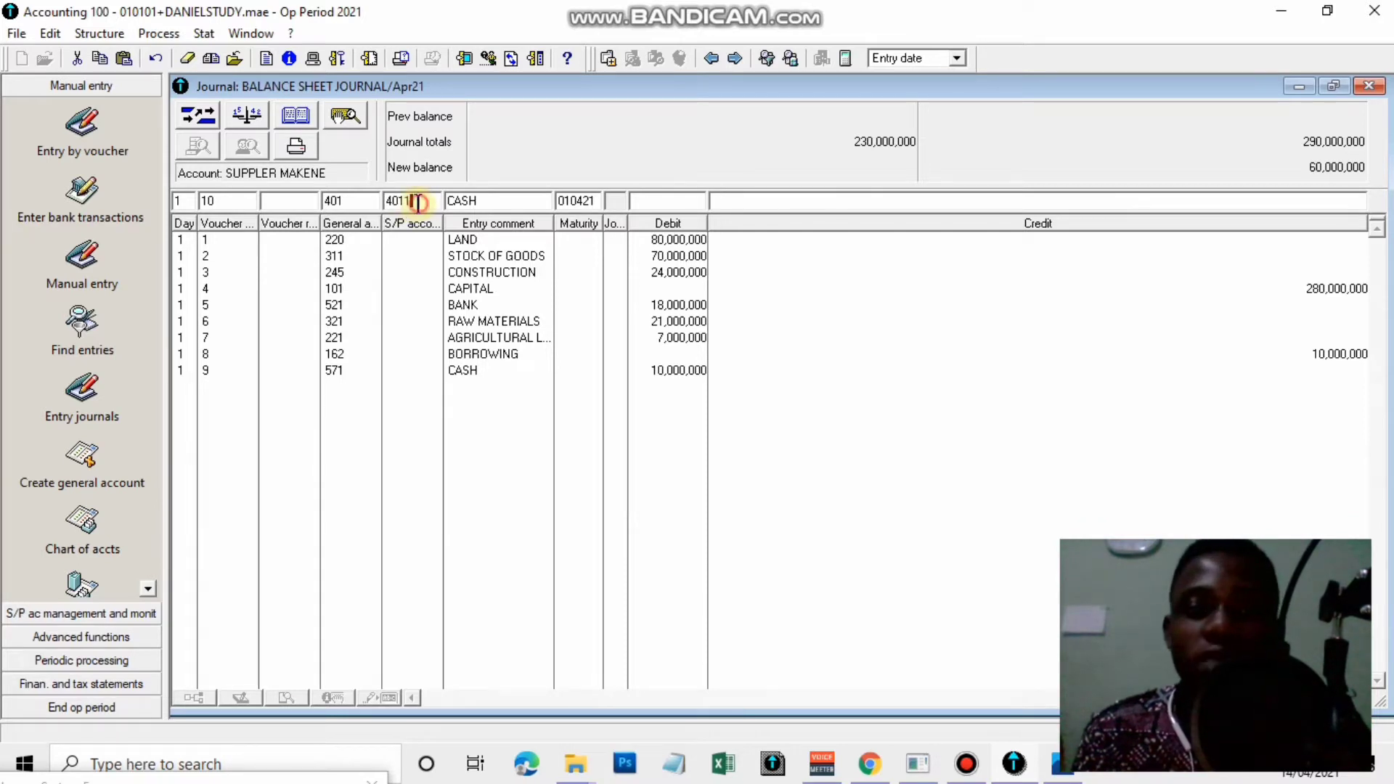
key("BackSpace")
type("3")
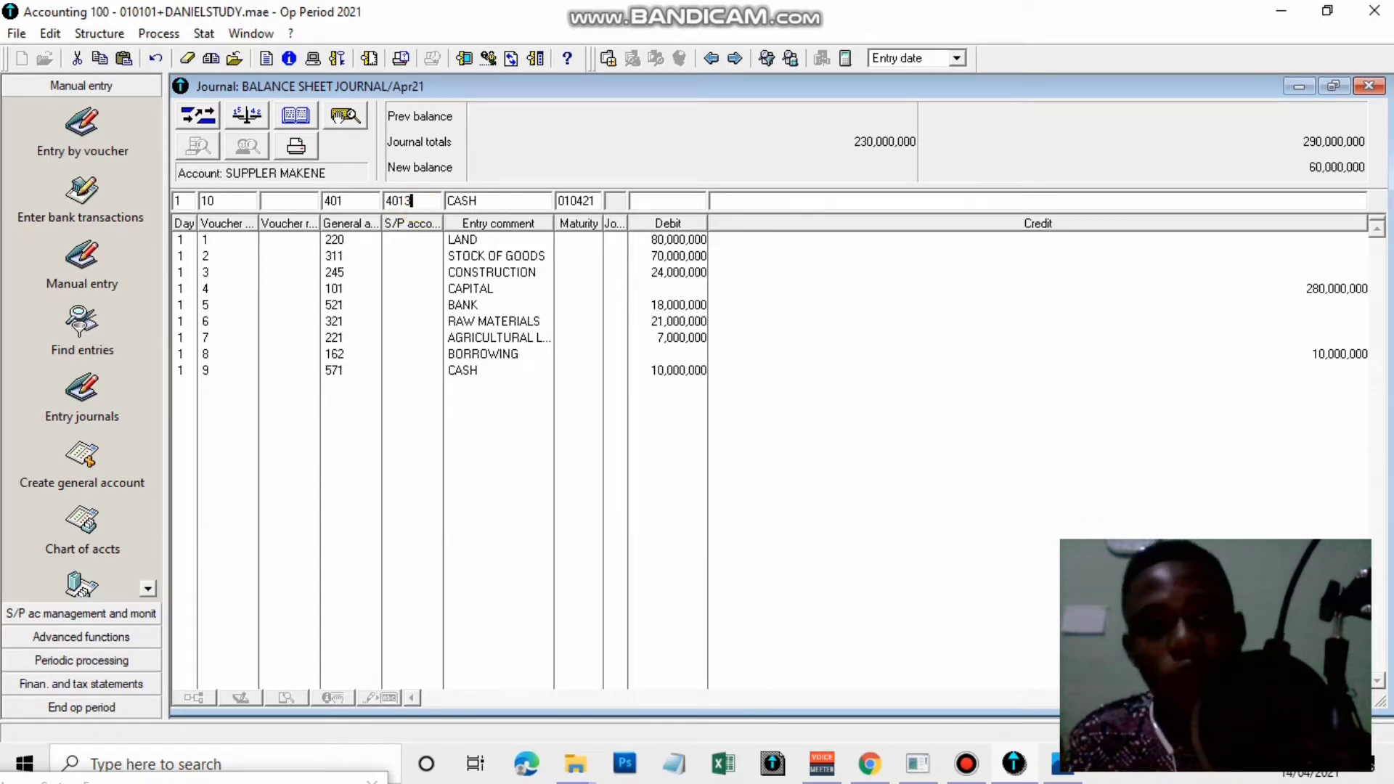
key("Tab")
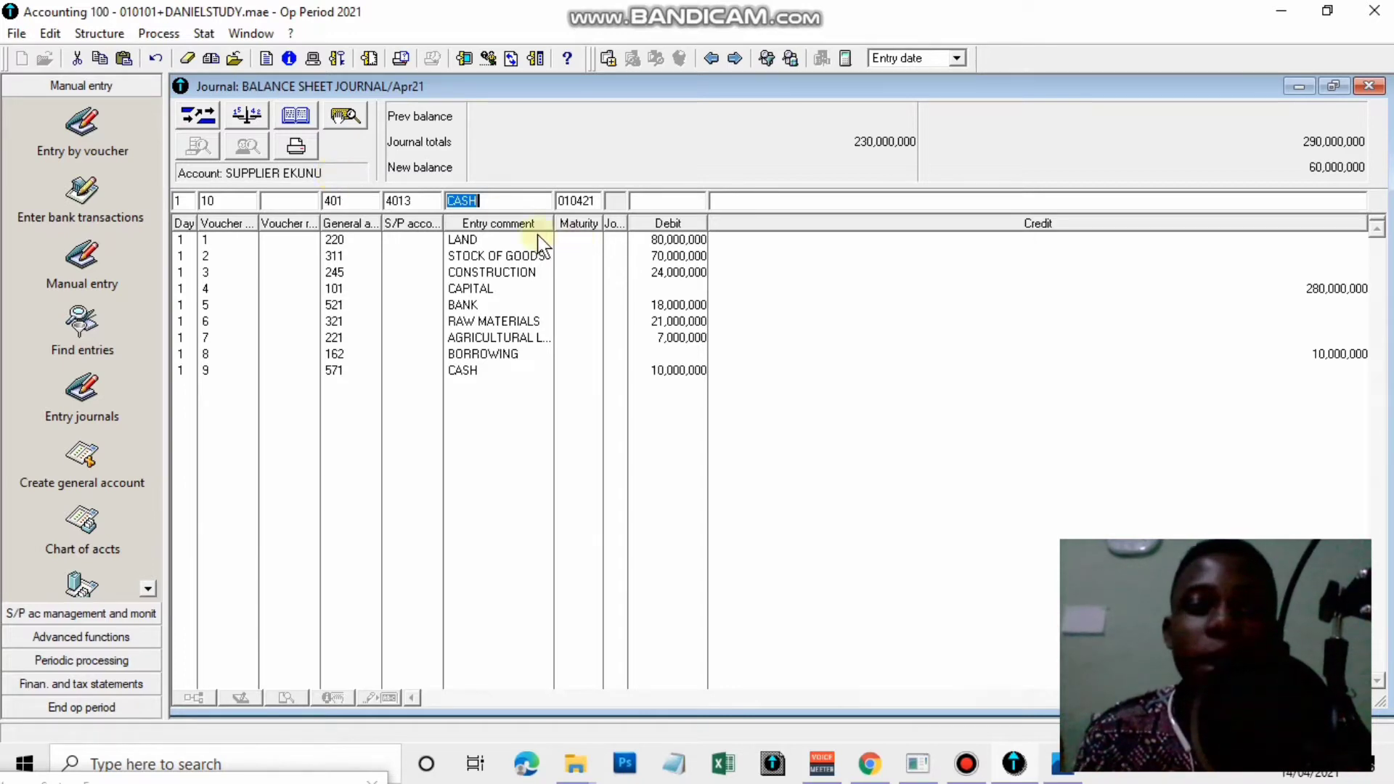
left_click(418, 201)
key("BackSpace")
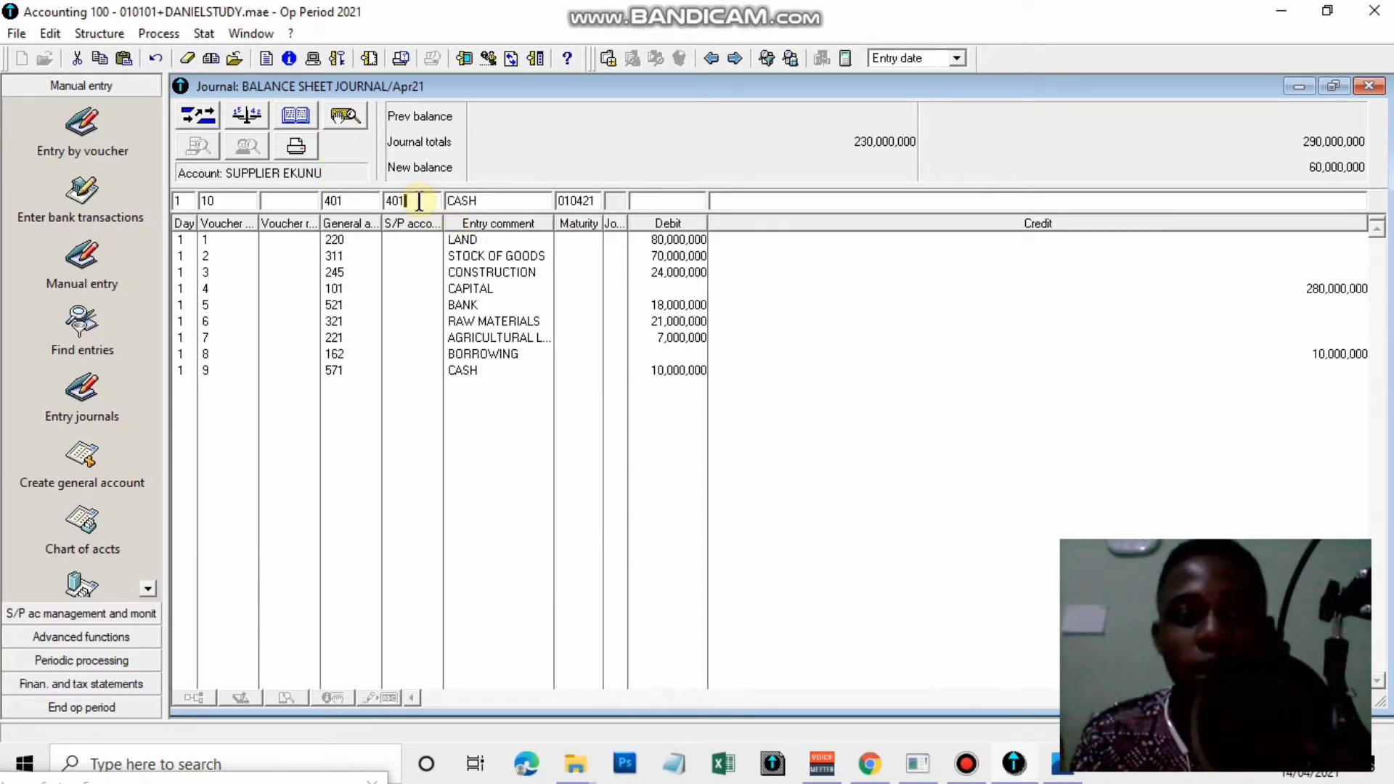
type("1")
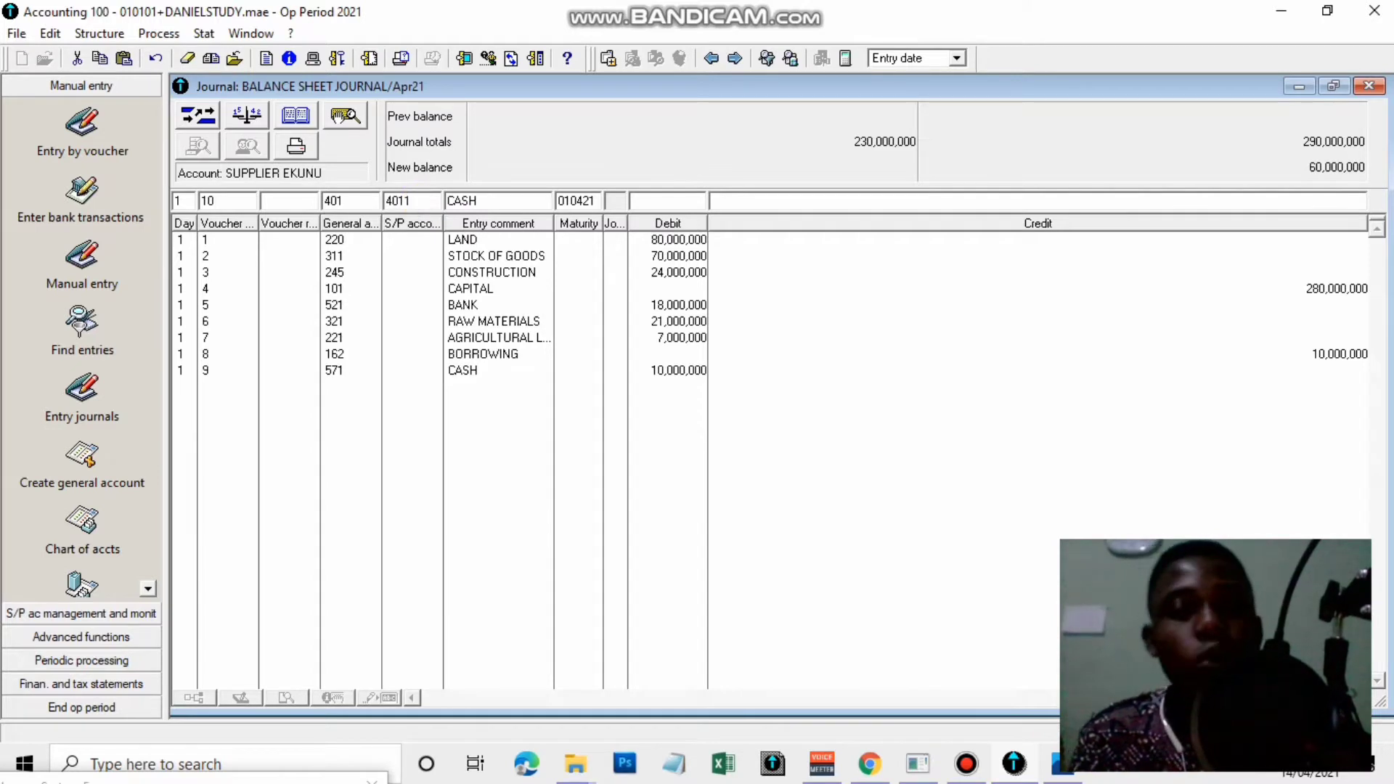
key("Tab")
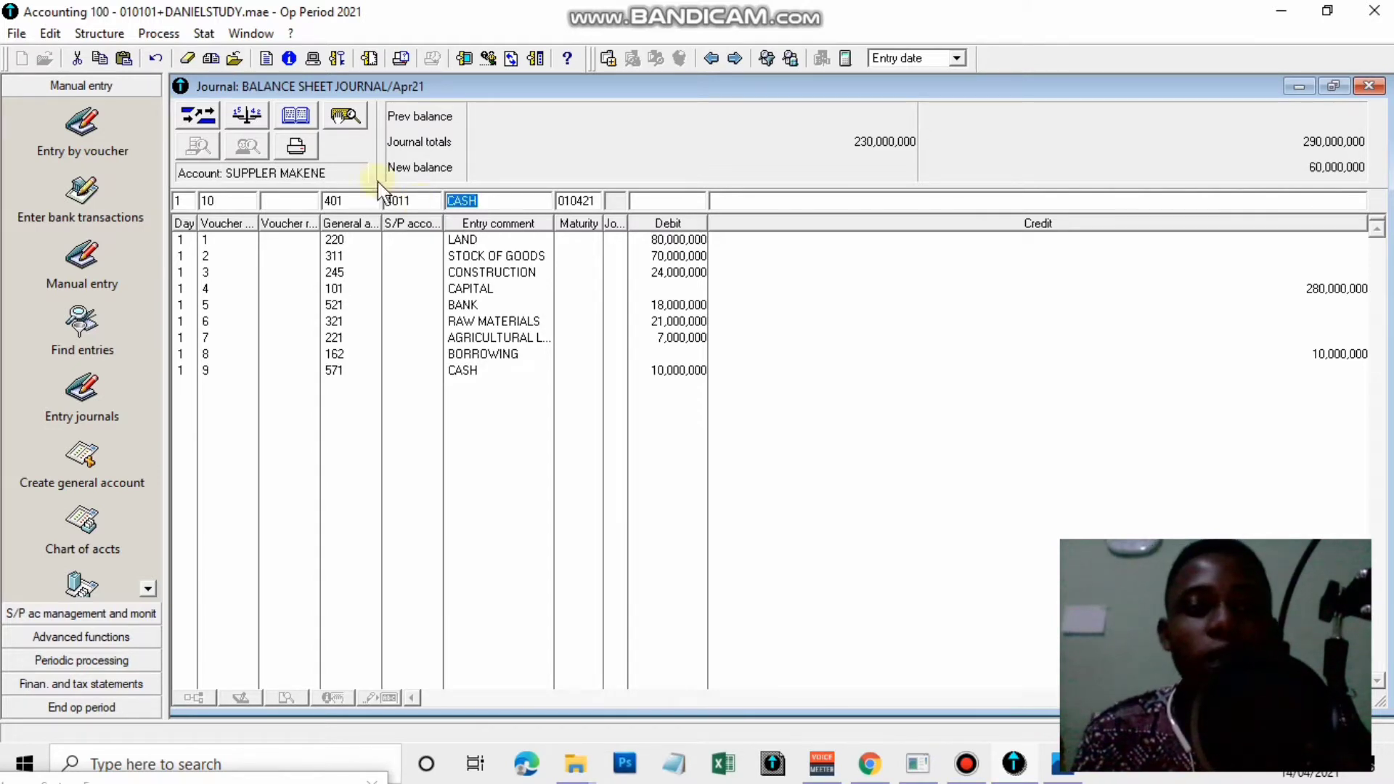
Set the entry comment of the voucher 10 line to SUPPLER MAKENE and proceed to its credit amount
left_click(302, 178)
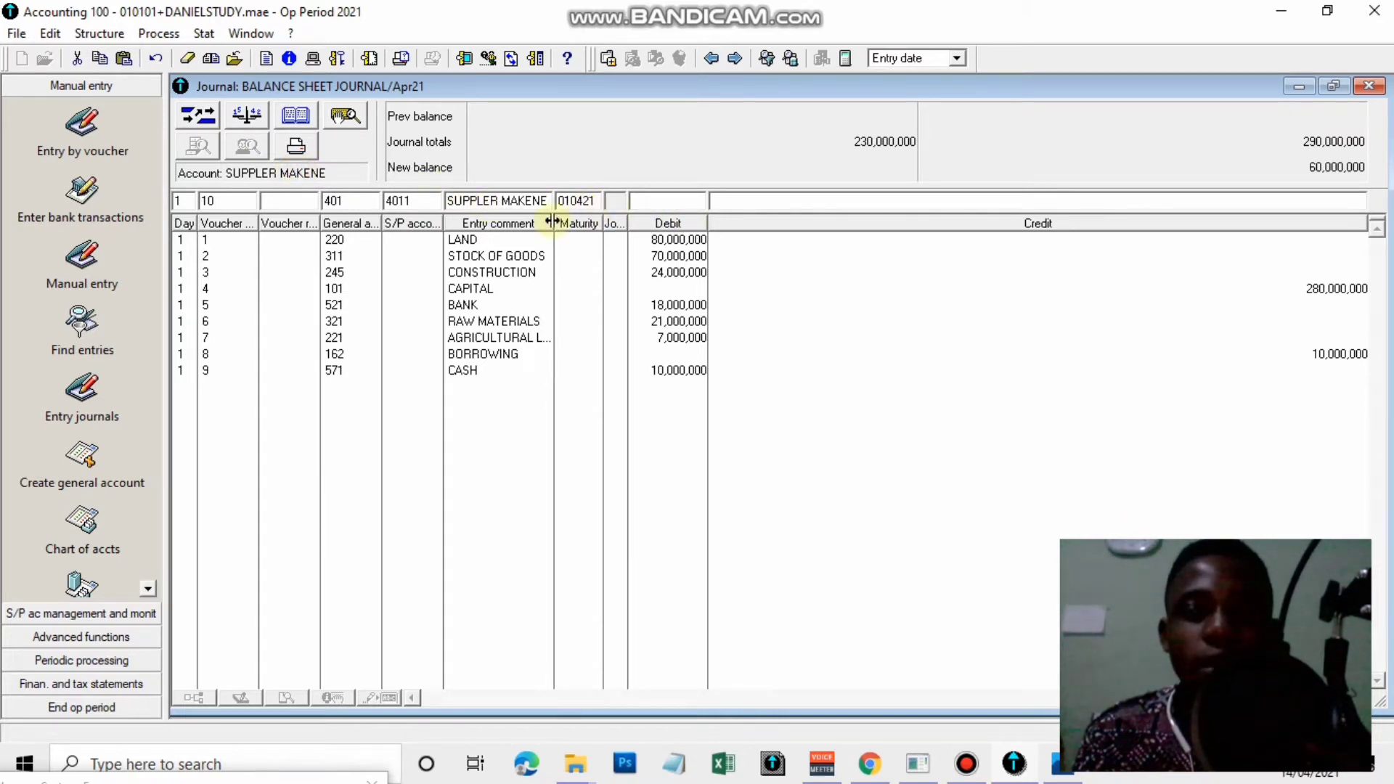
key("Tab")
key("Tab")
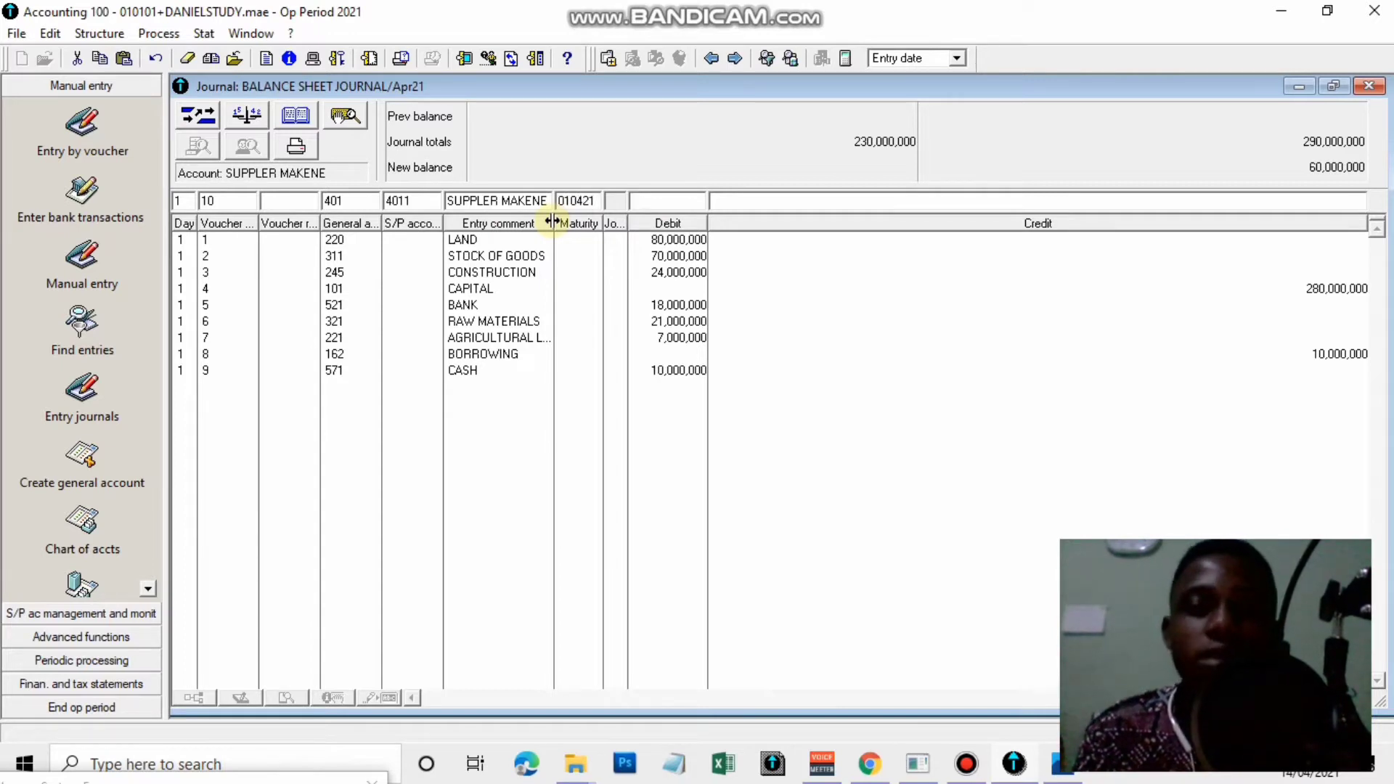
key("Tab")
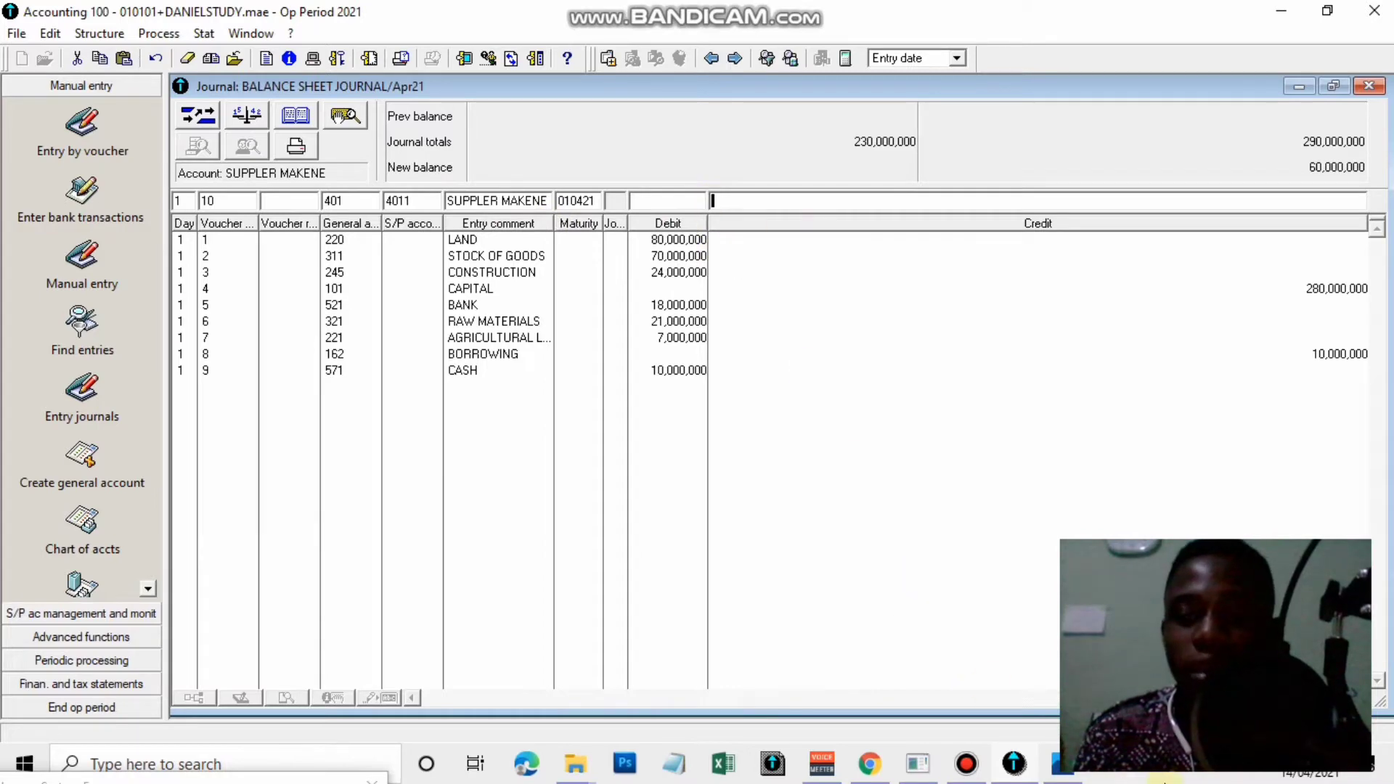
Check the supplier MAKENE amount in Photos, enter a credit of 2700000 for it and record the line
left_click(1063, 766)
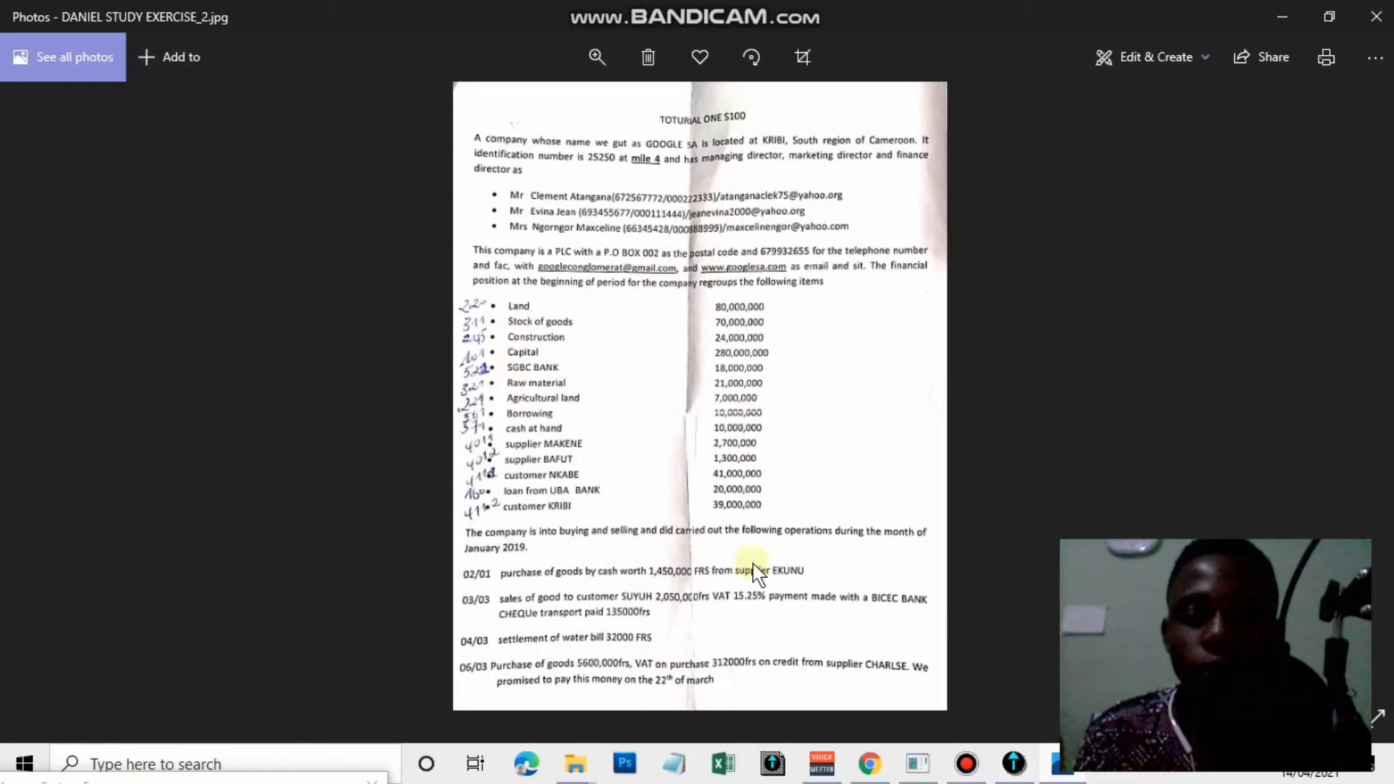
scroll(723, 451, "up", 2)
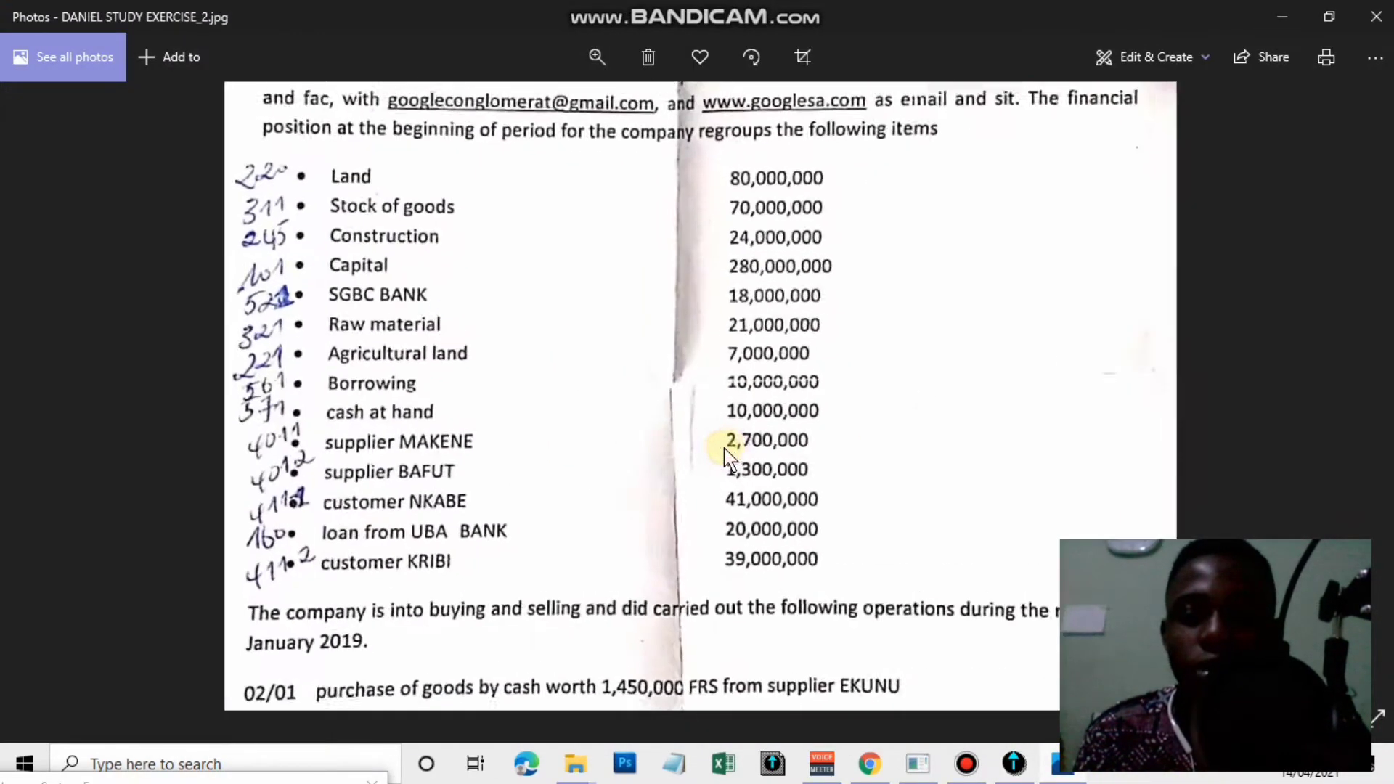
left_click(1054, 770)
type("2")
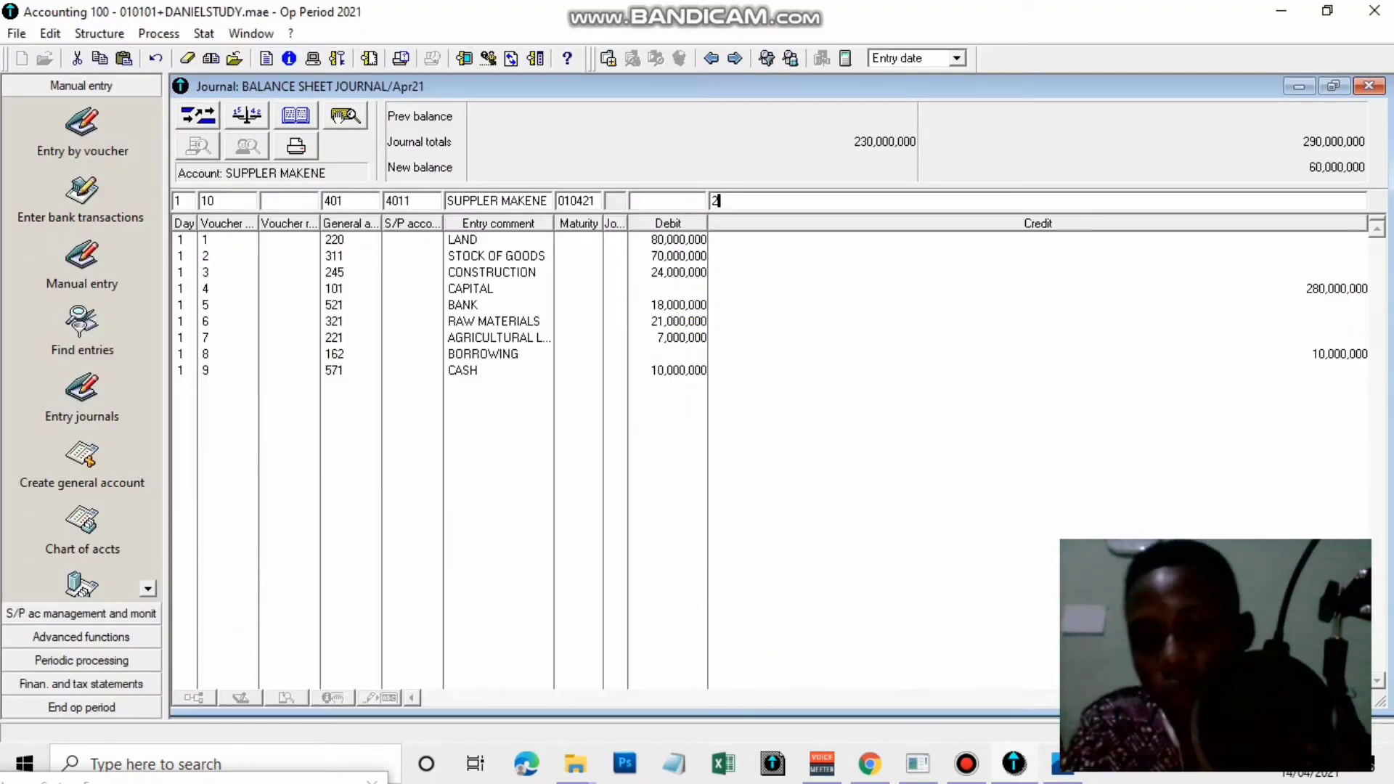
type(",700,00")
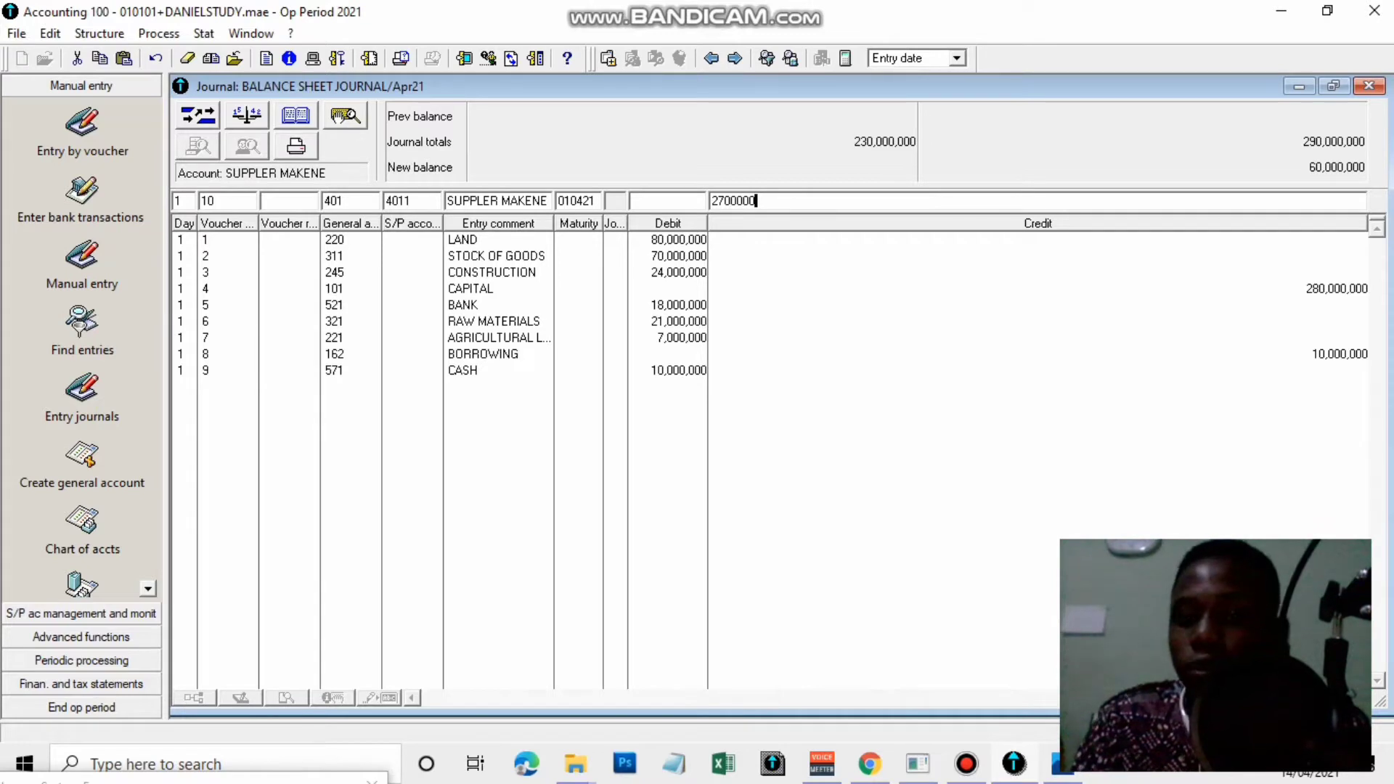
type("0")
key("Return")
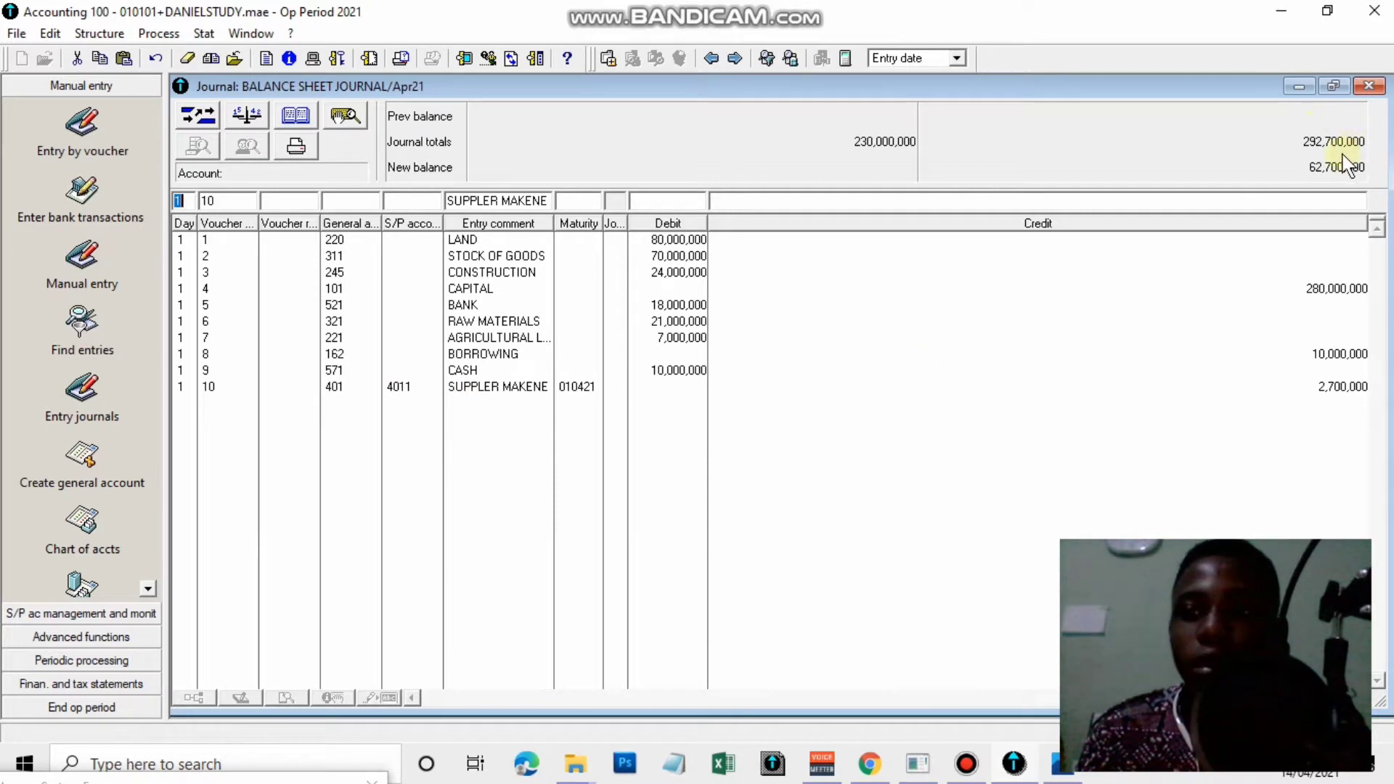
Start the eleventh journal line with voucher number 11 and, after consulting the exercise in Photos, general account 401
key("Tab")
type("1")
key("BackSpace")
key("Tab")
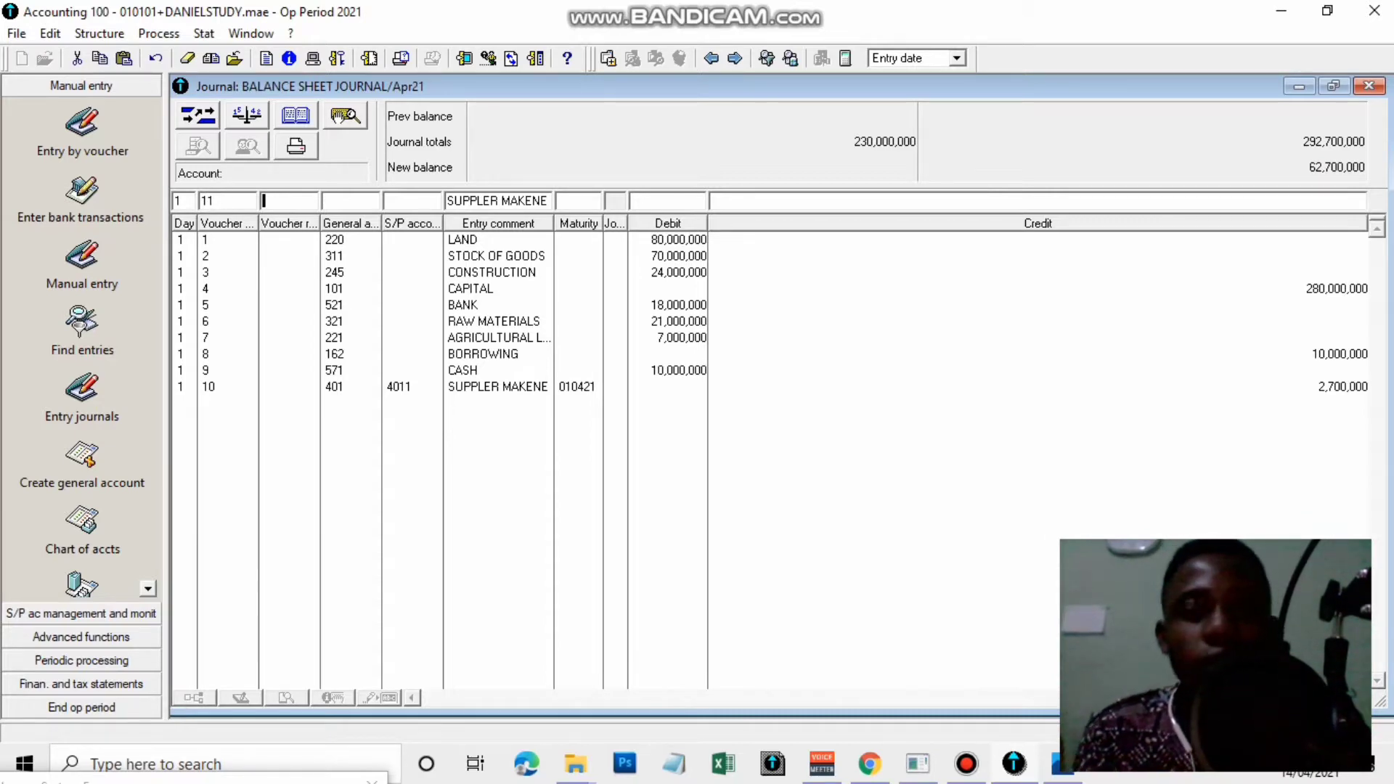
left_click(1049, 772)
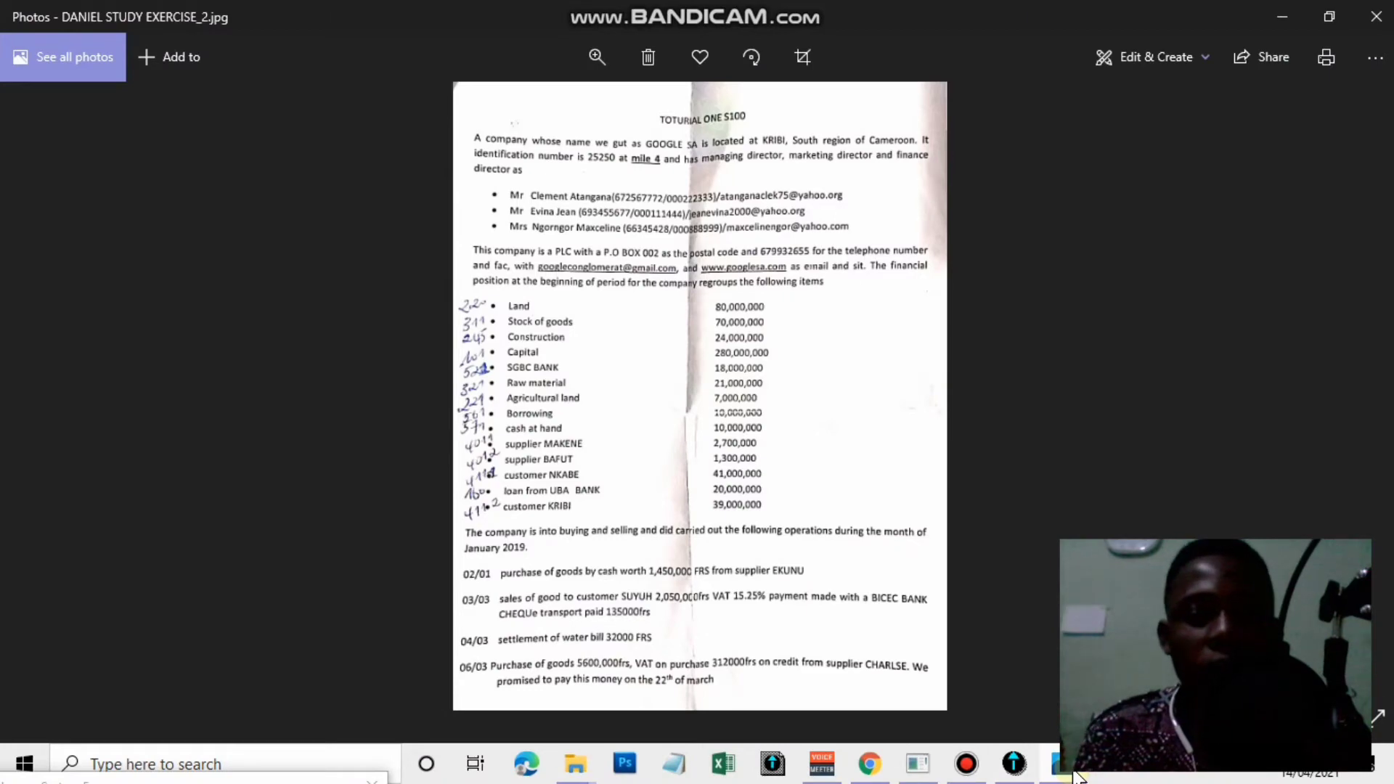
left_click(1075, 773)
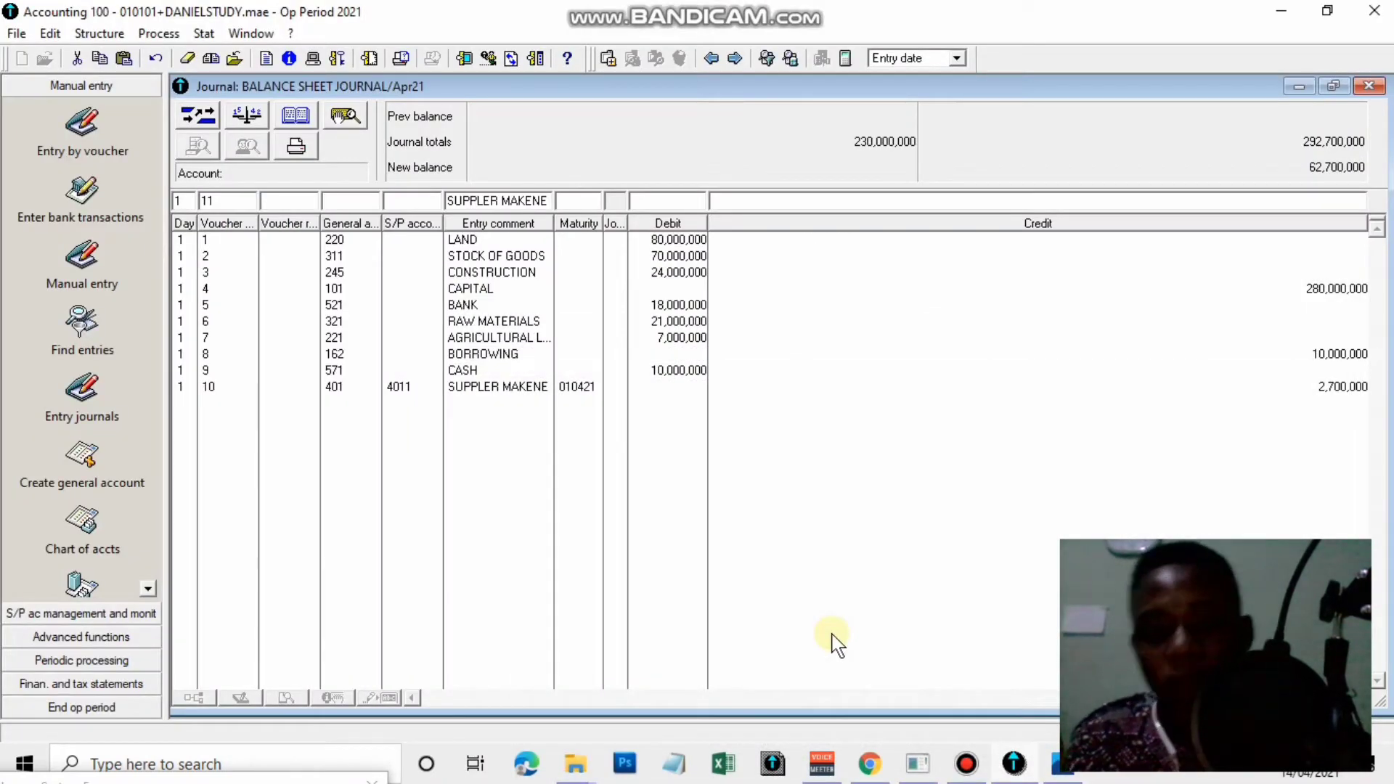
type("40")
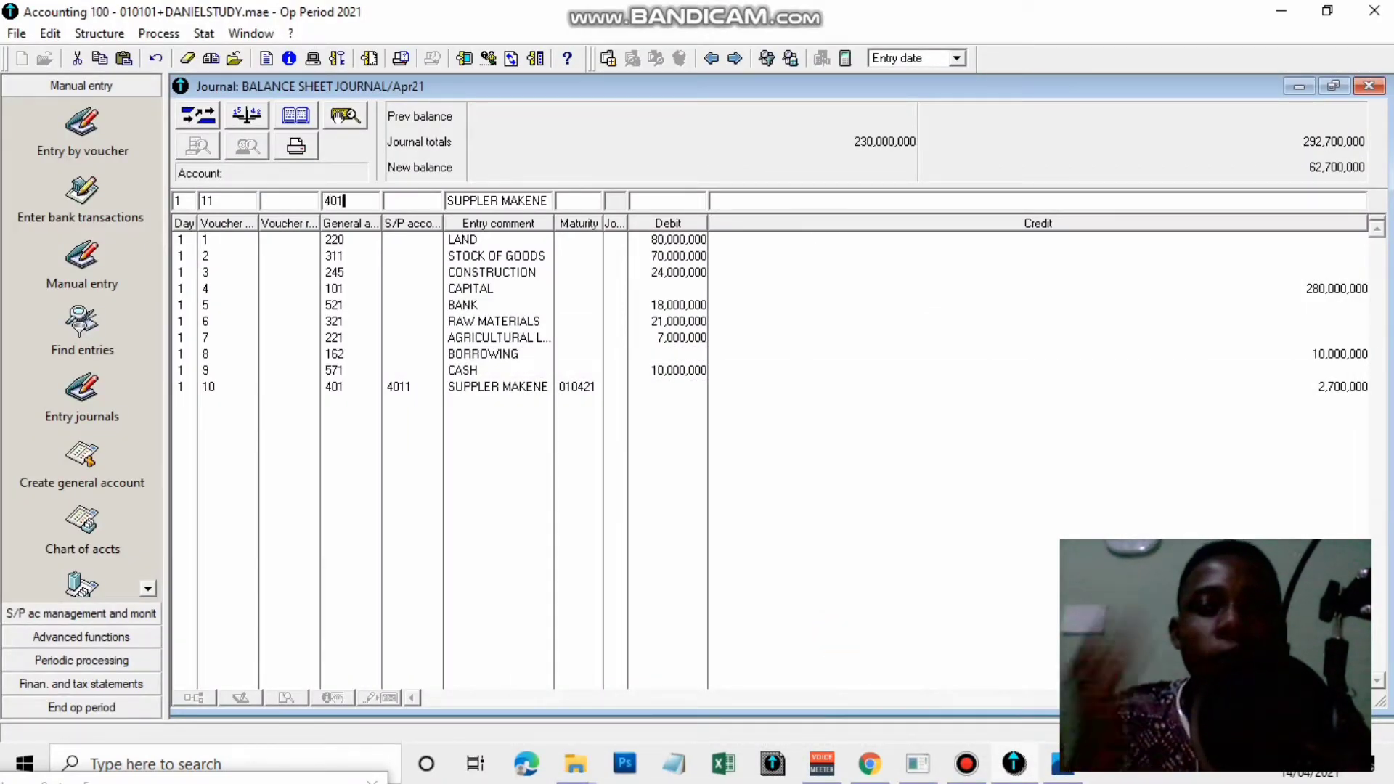
type("1")
key("Tab")
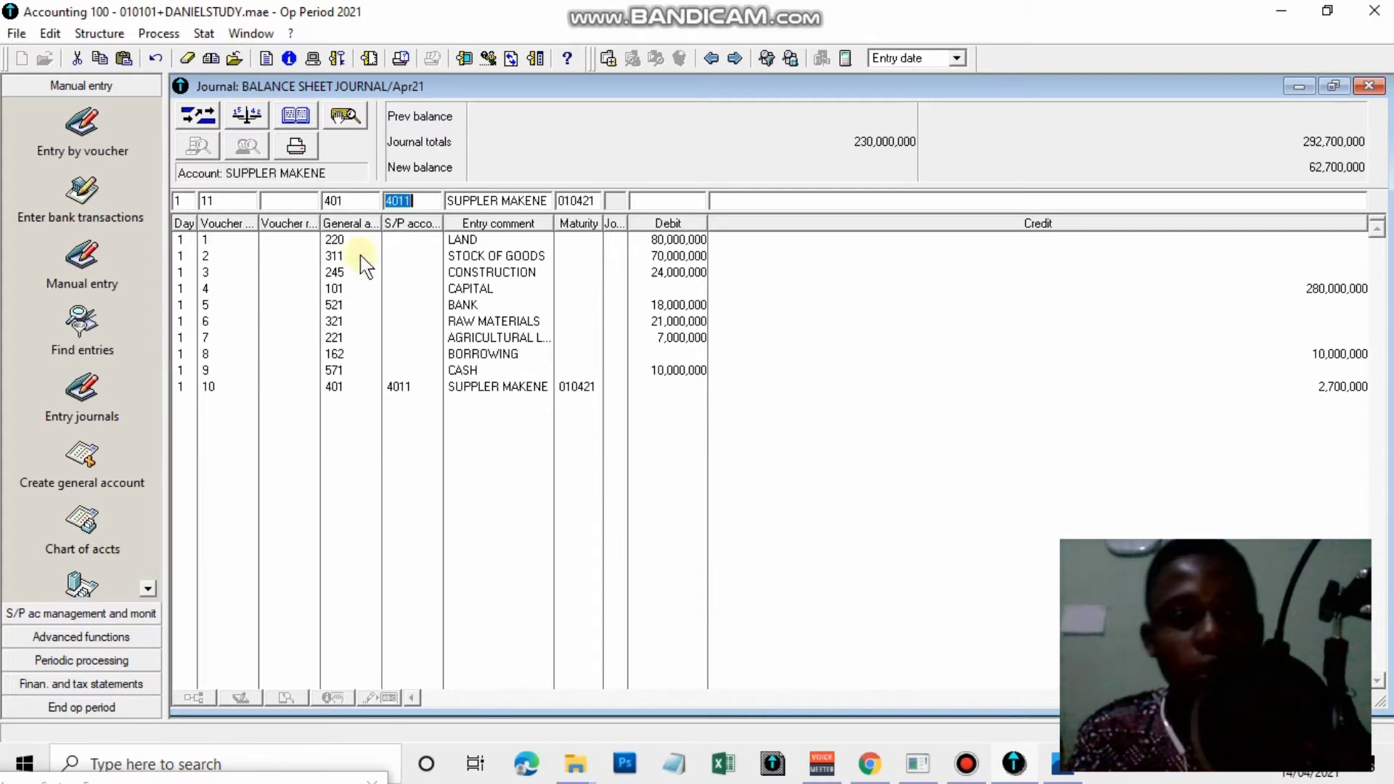
Check supplier BAFUT in Photos and give the voucher 11 line S/P account 4012 and the entry comment SUPPLIER BAFUT
left_click(416, 201)
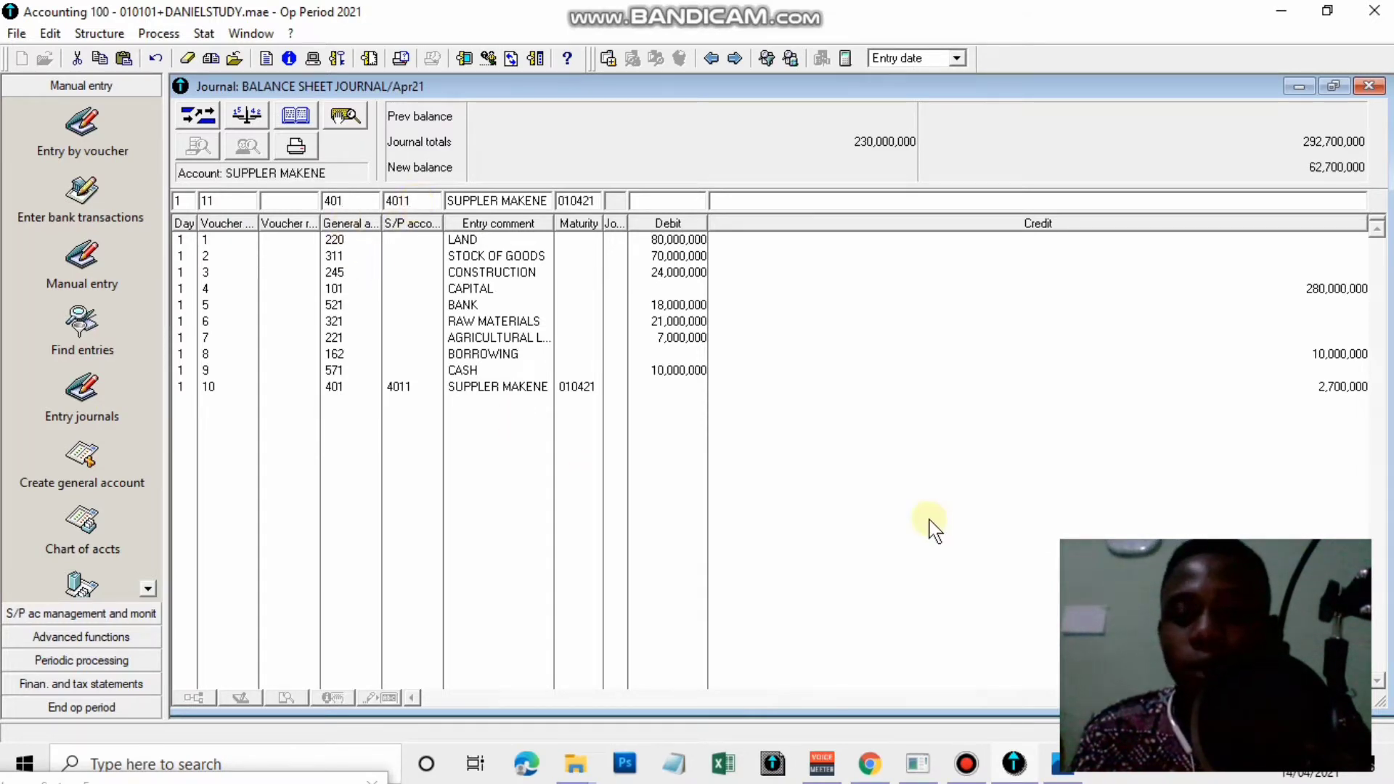
left_click(1064, 764)
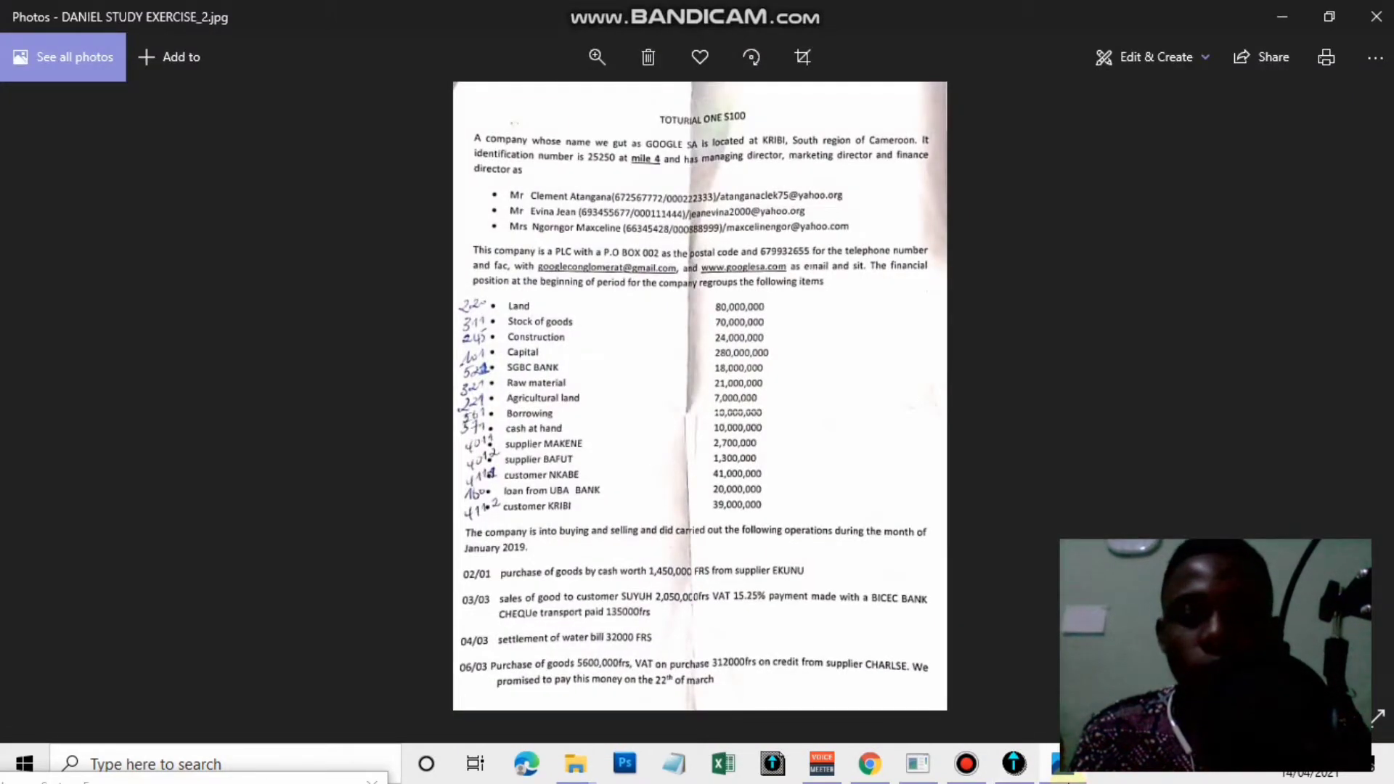
left_click(1068, 780)
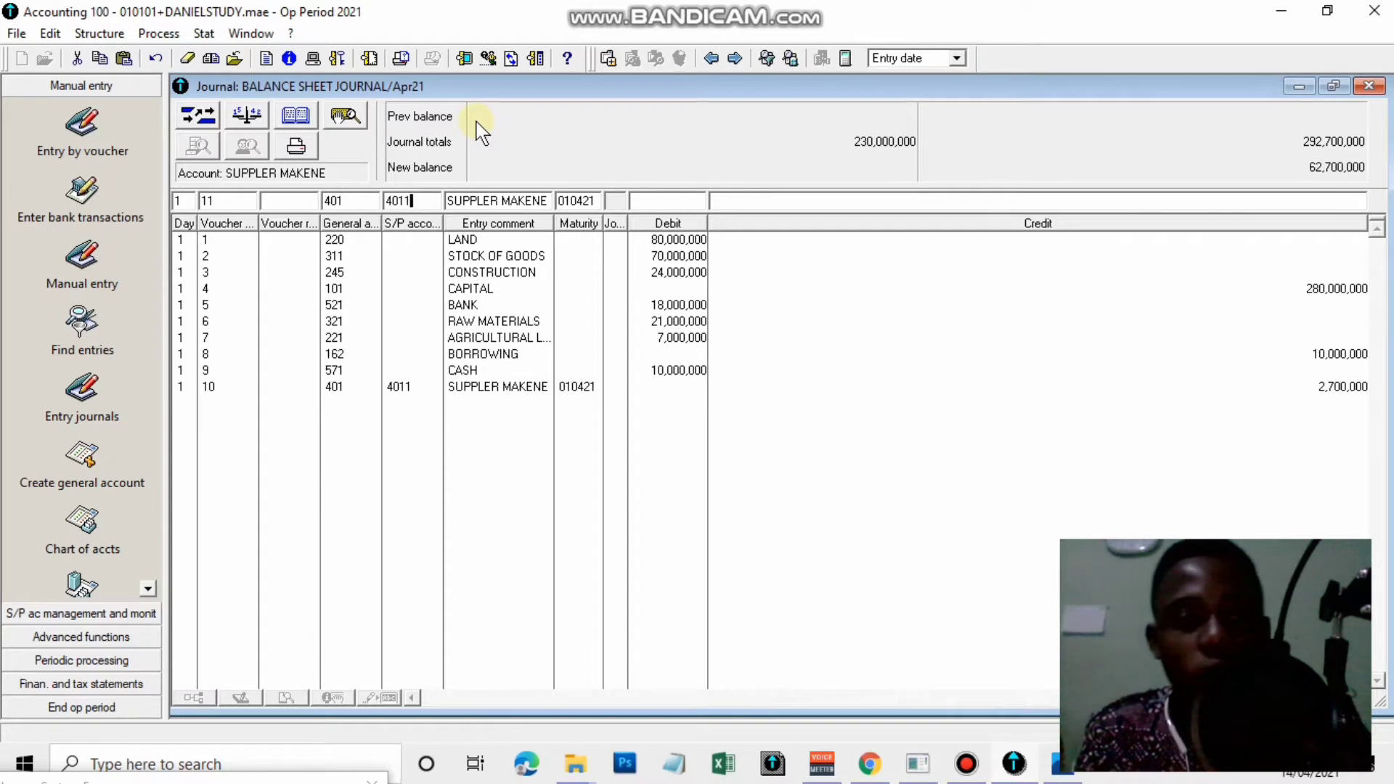
key("BackSpace")
type("2")
key("Tab")
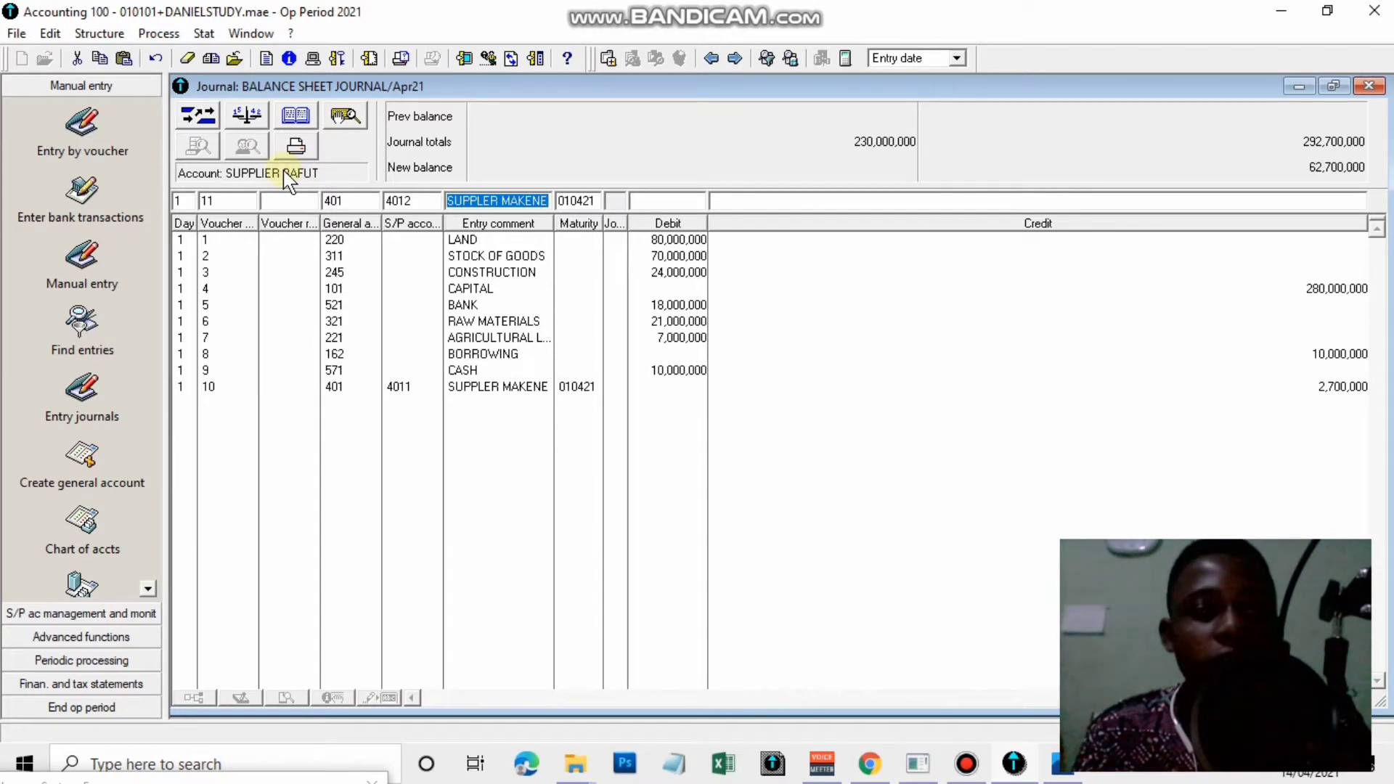
type("SUPPLIER BAFUT")
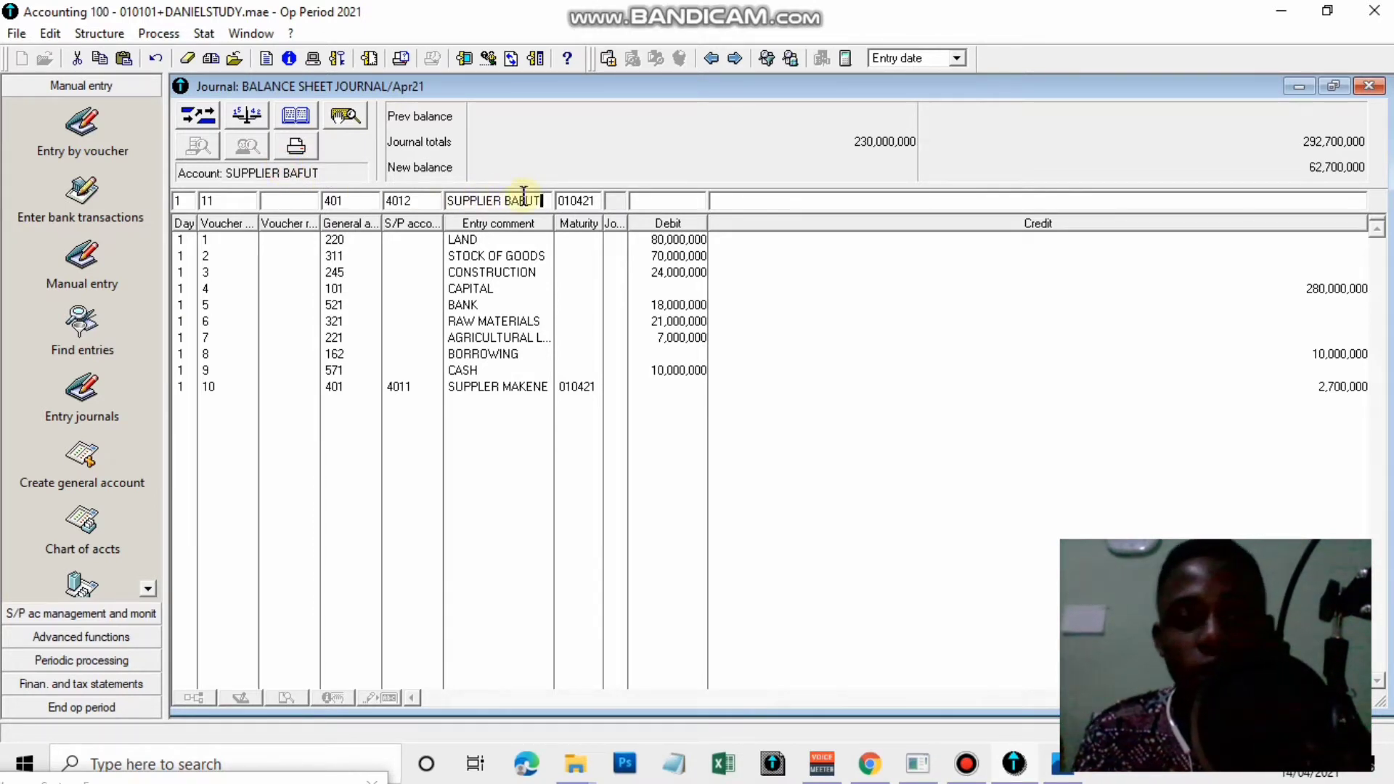
key("Tab")
key("Tab")
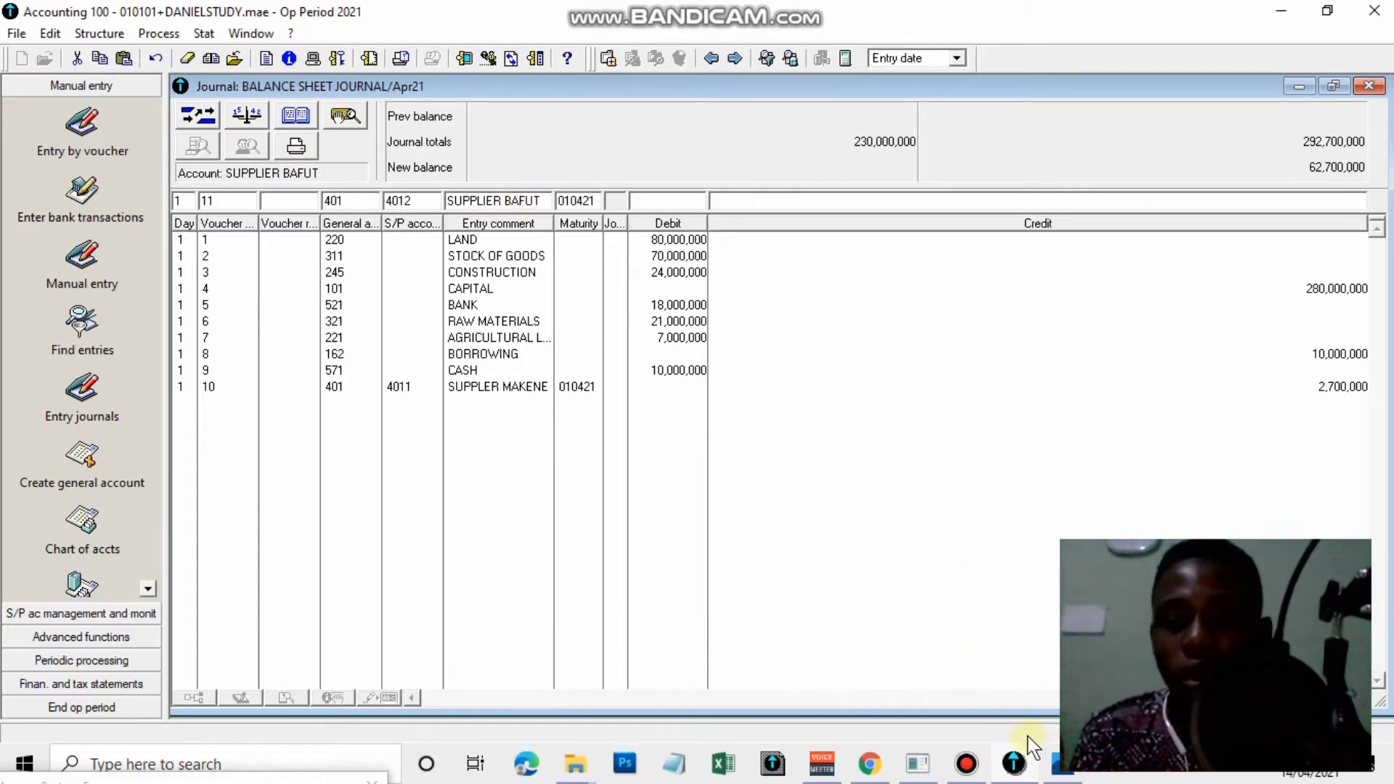
Check the supplier BAFUT amount in Photos, enter a credit of 1300000 for voucher 11 and record the line
left_click(1058, 764)
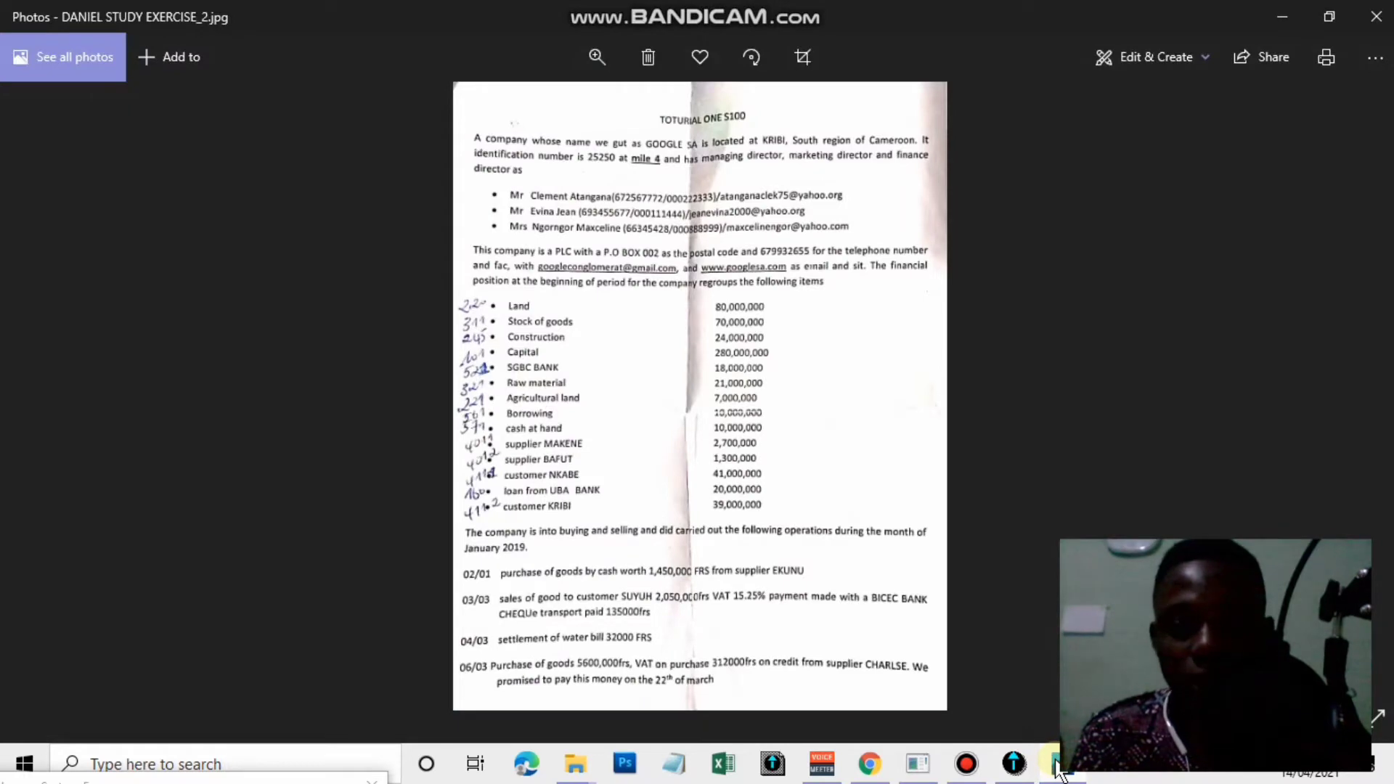
left_click(1058, 766)
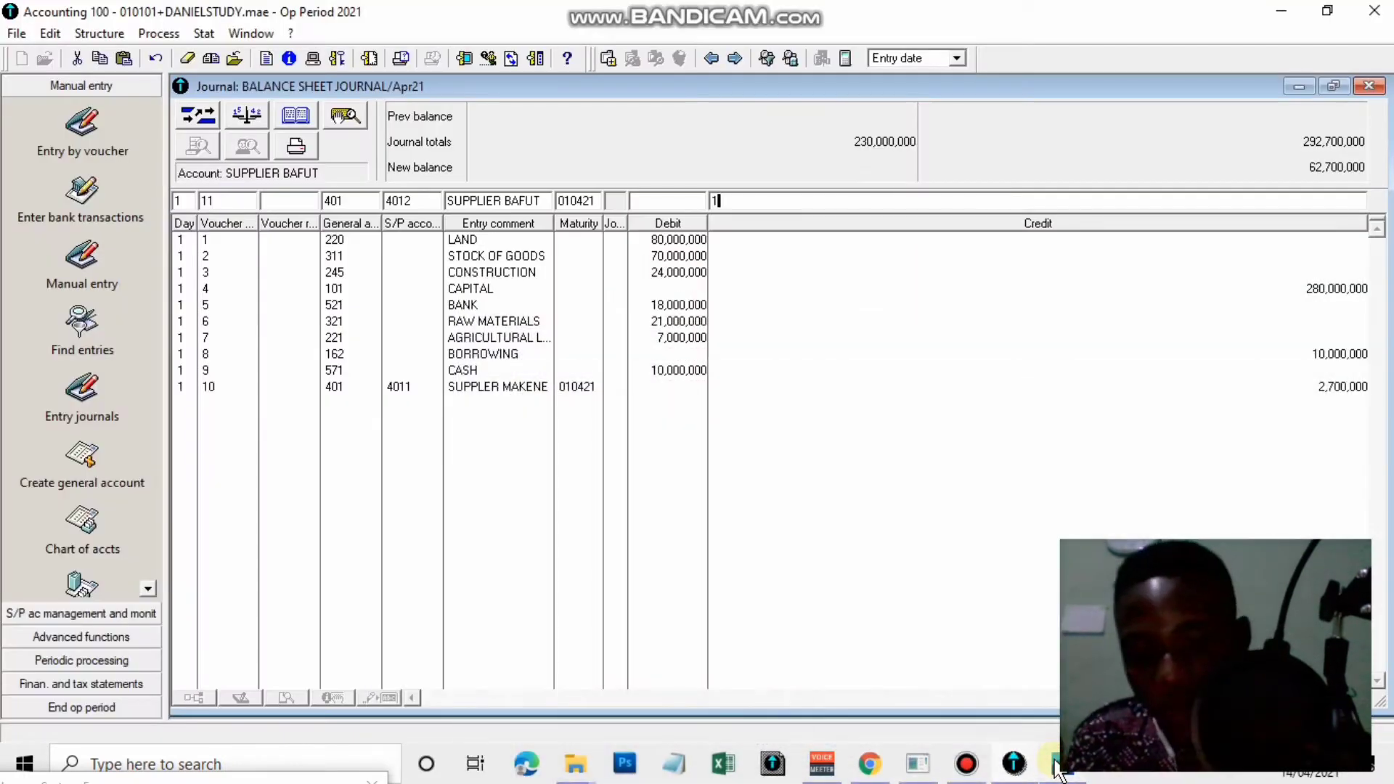
type("00000")
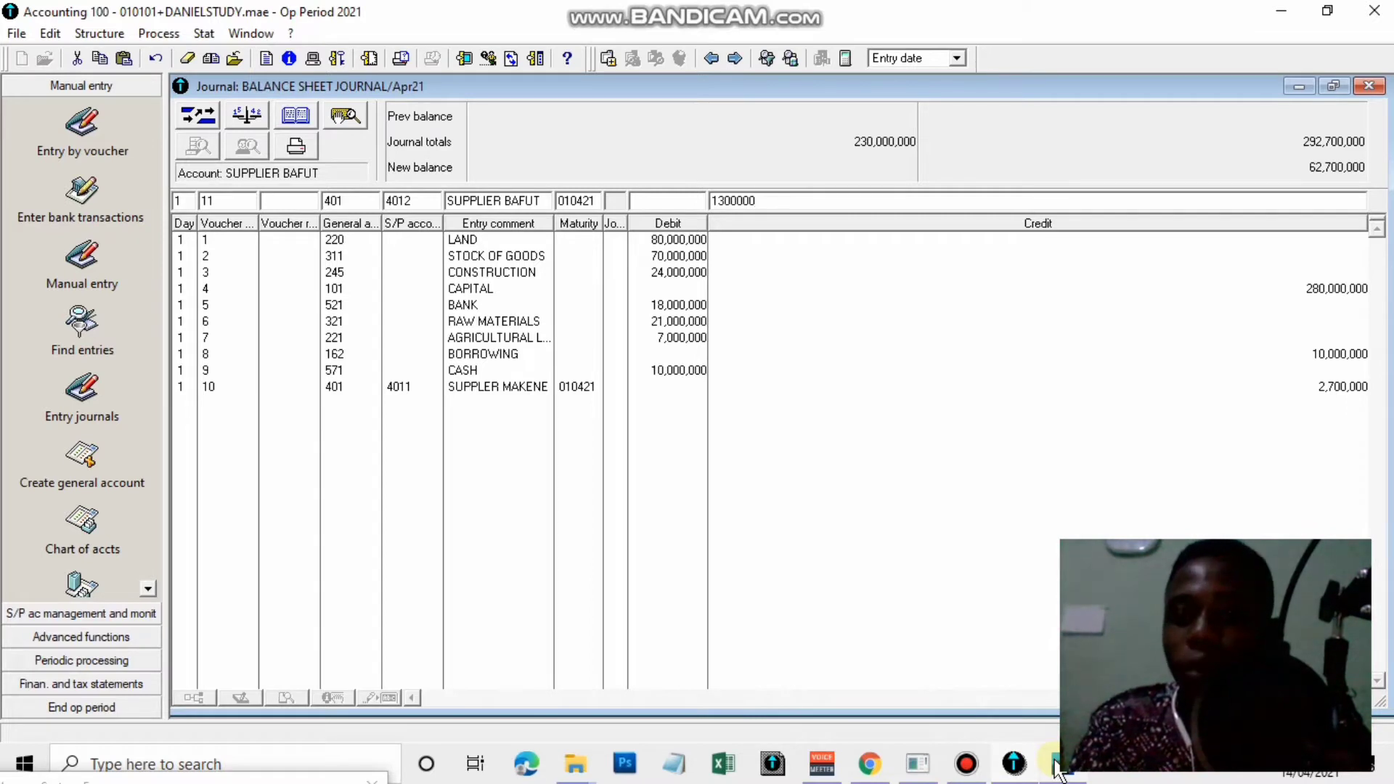
key("Return")
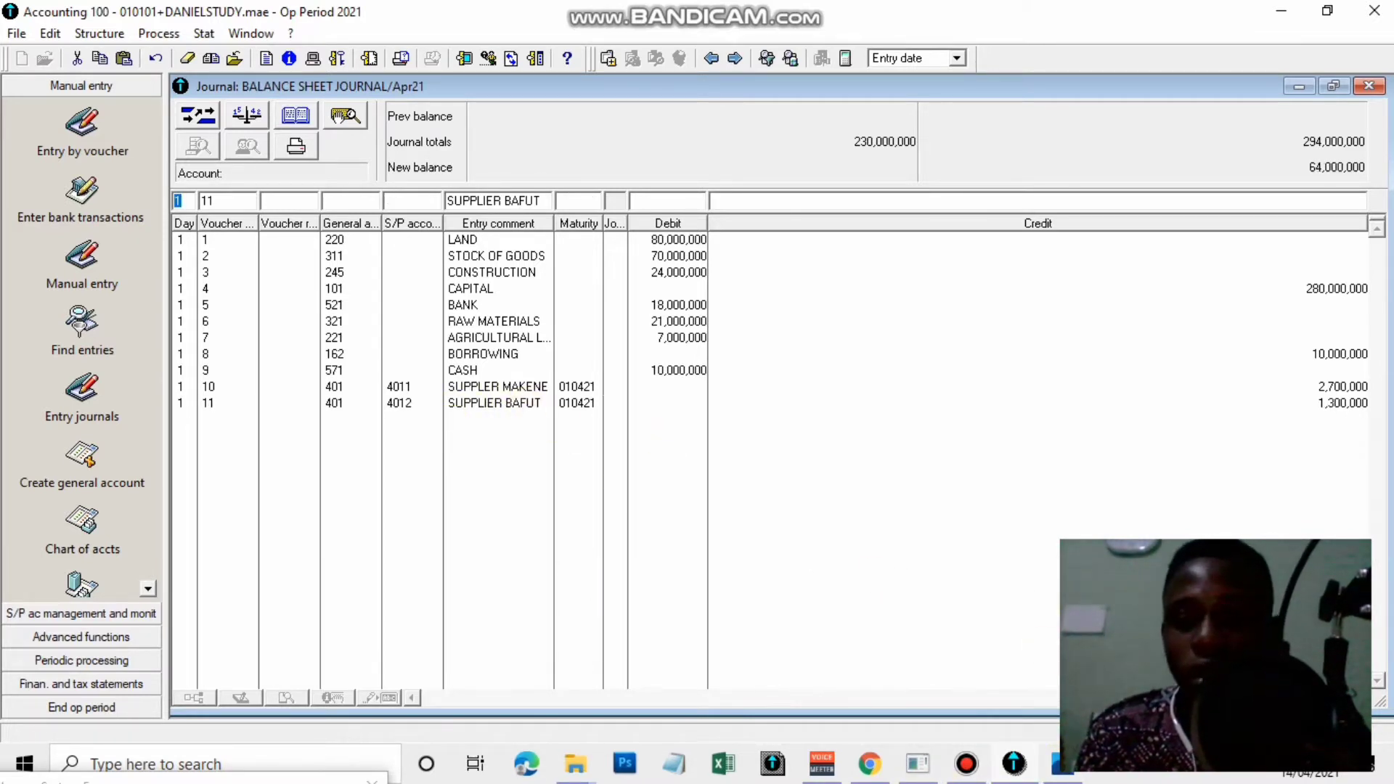
Consult the customer NKABE item in Photos and start the twelfth journal line with voucher number 12 and general account 411
left_click(1057, 763)
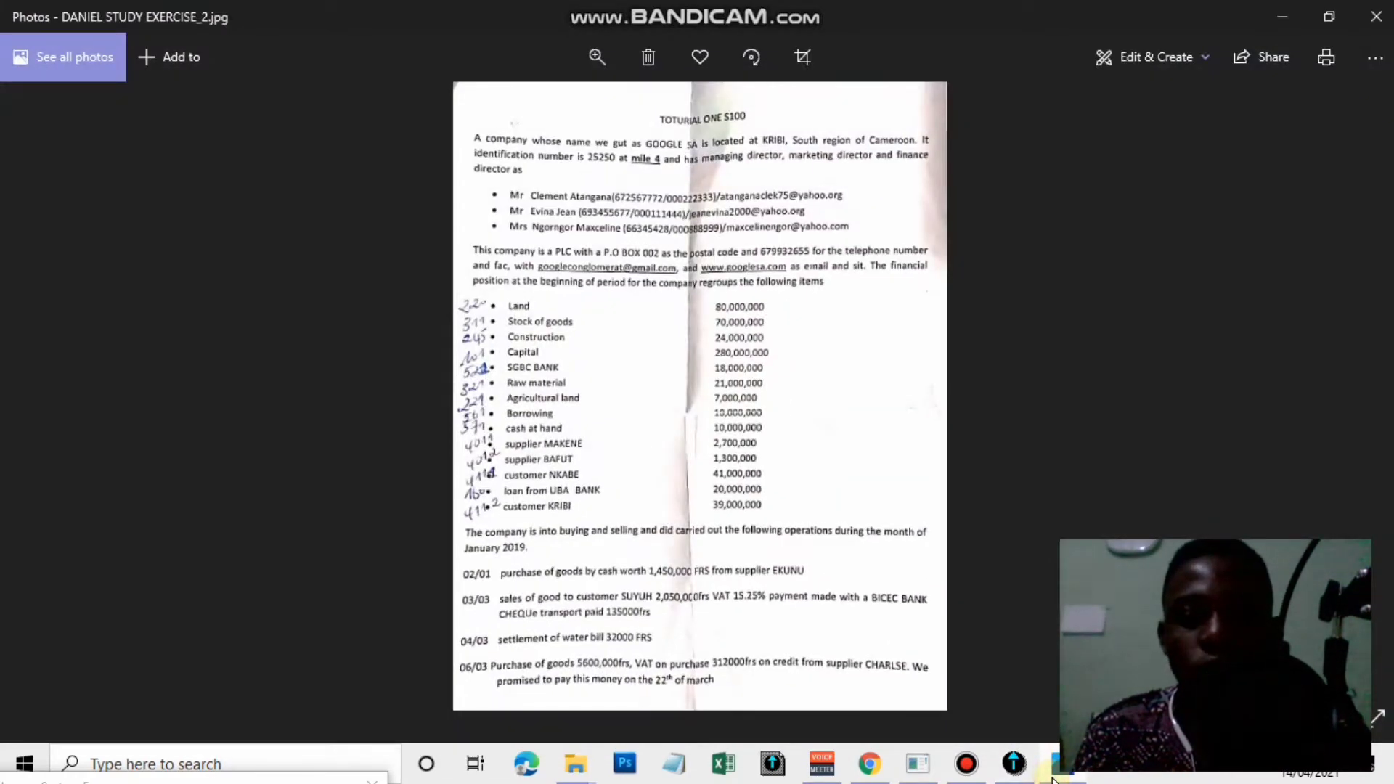
left_click(1053, 779)
left_click(1053, 779)
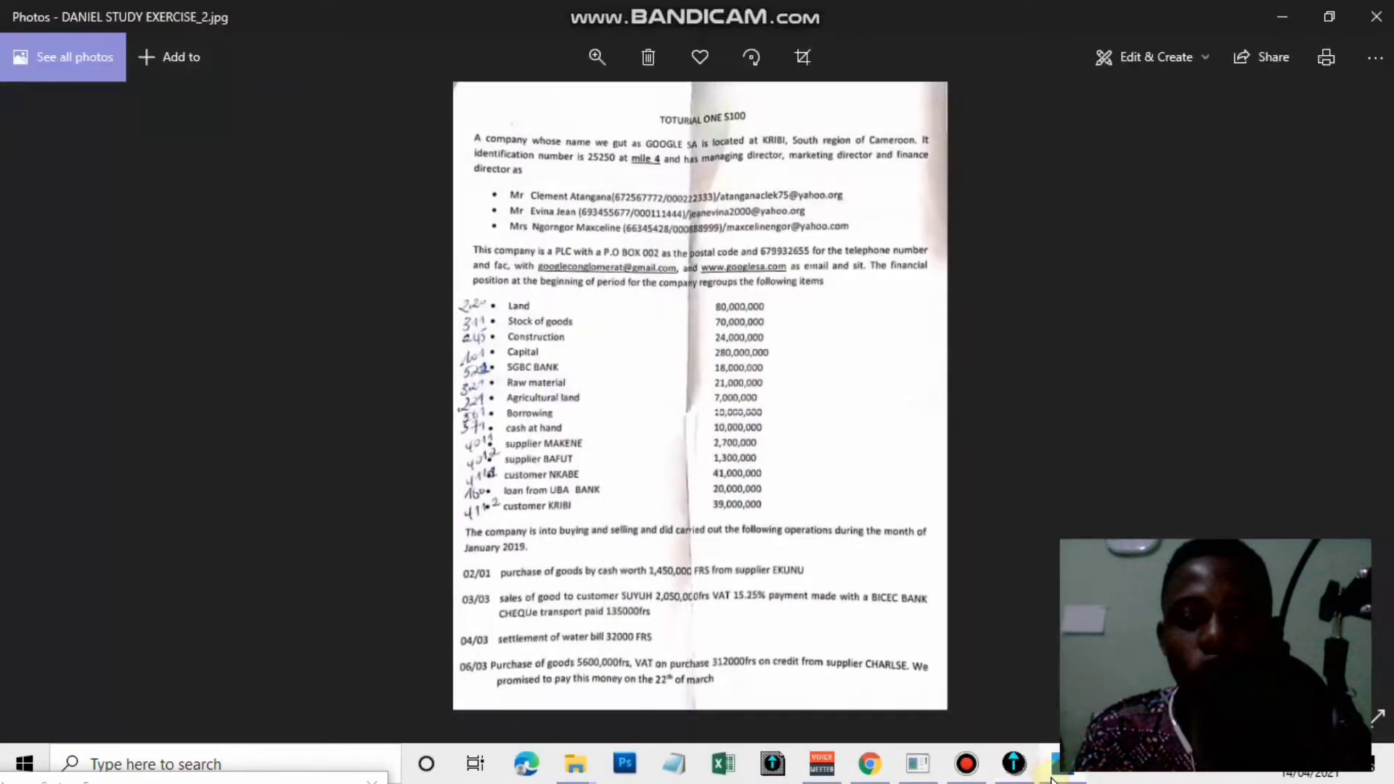
scroll(559, 615, "up", 3)
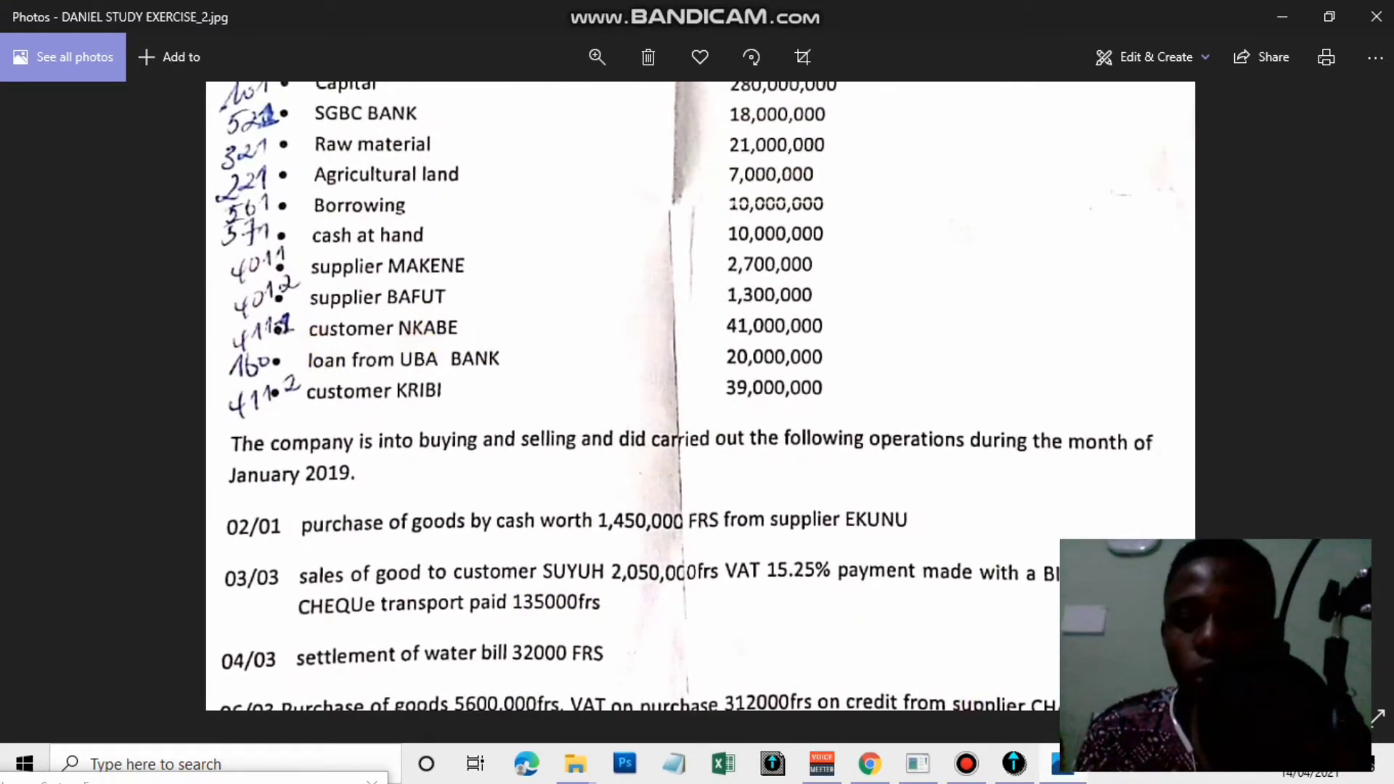
left_click(1078, 776)
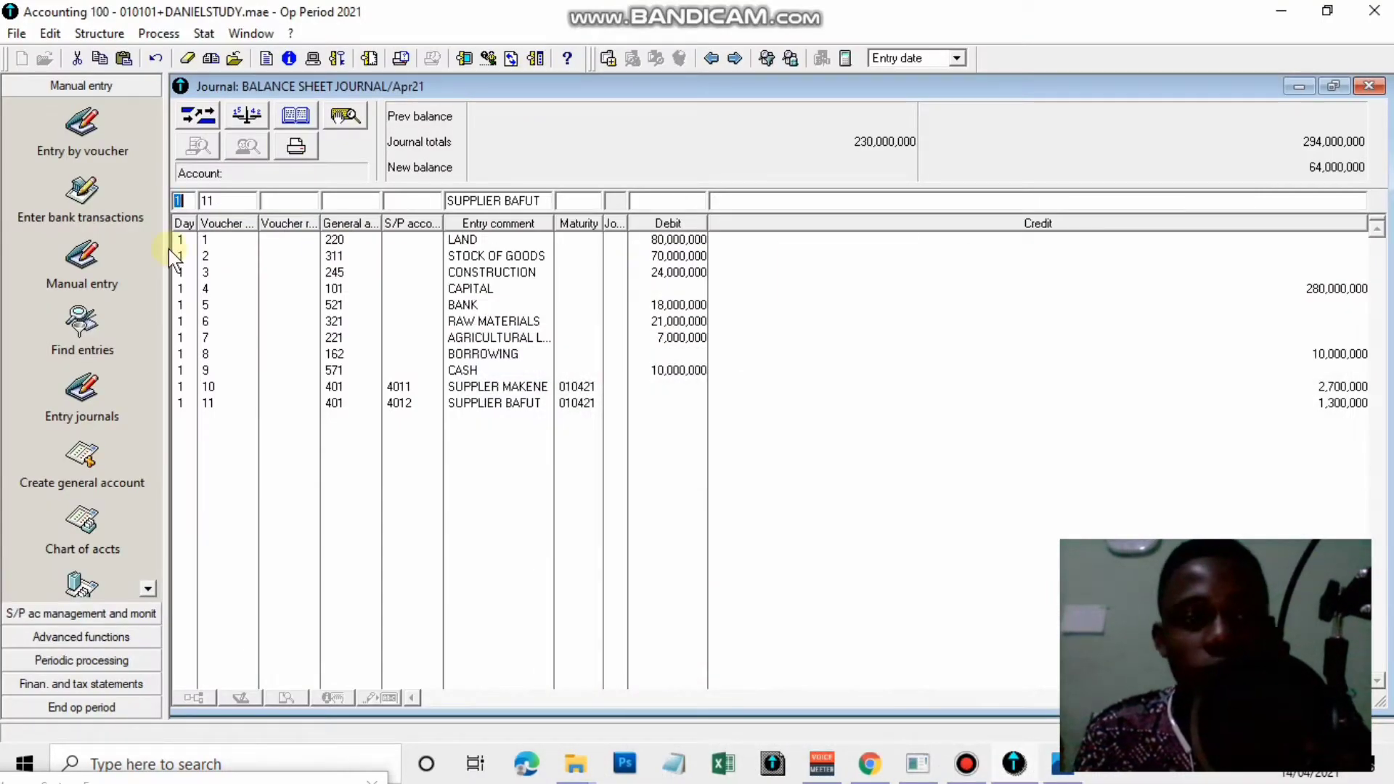
type("12")
key("Tab")
key("Tab")
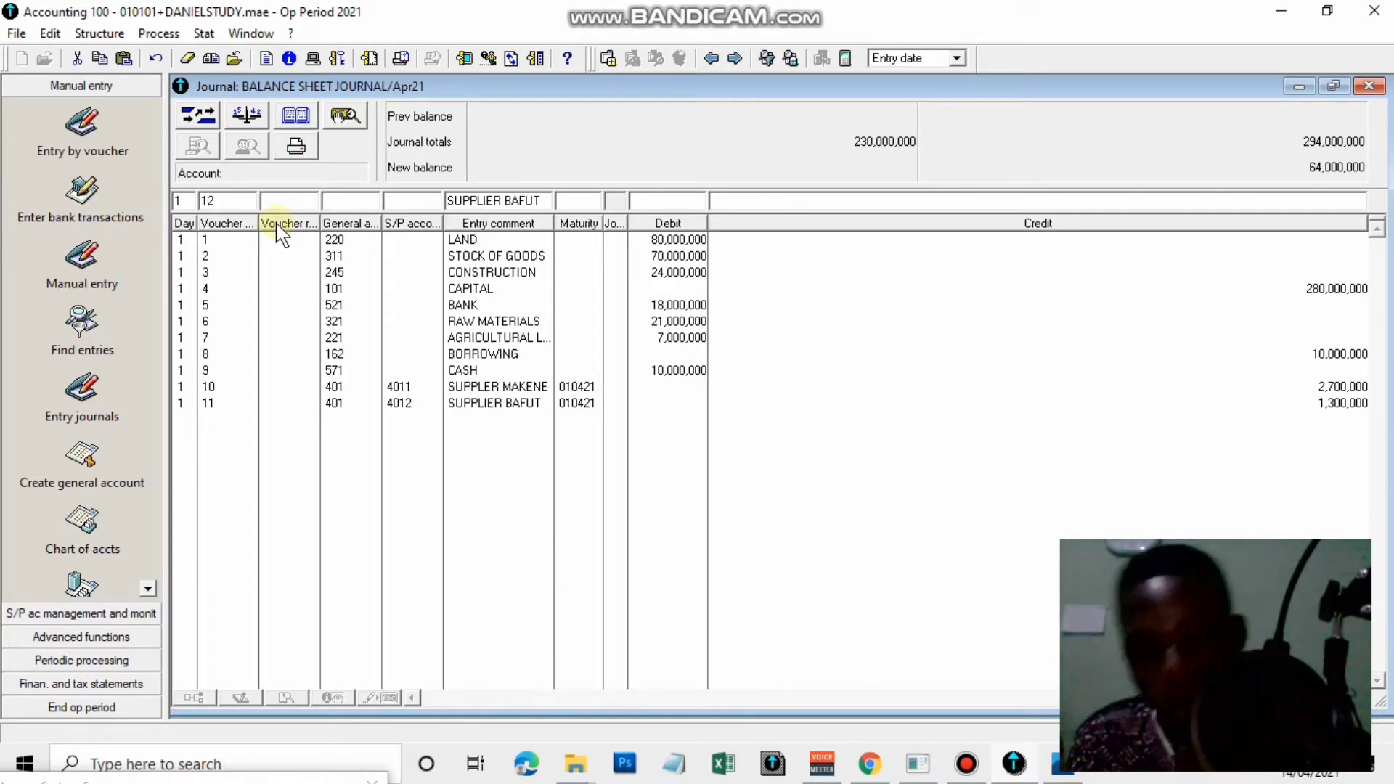
type("411")
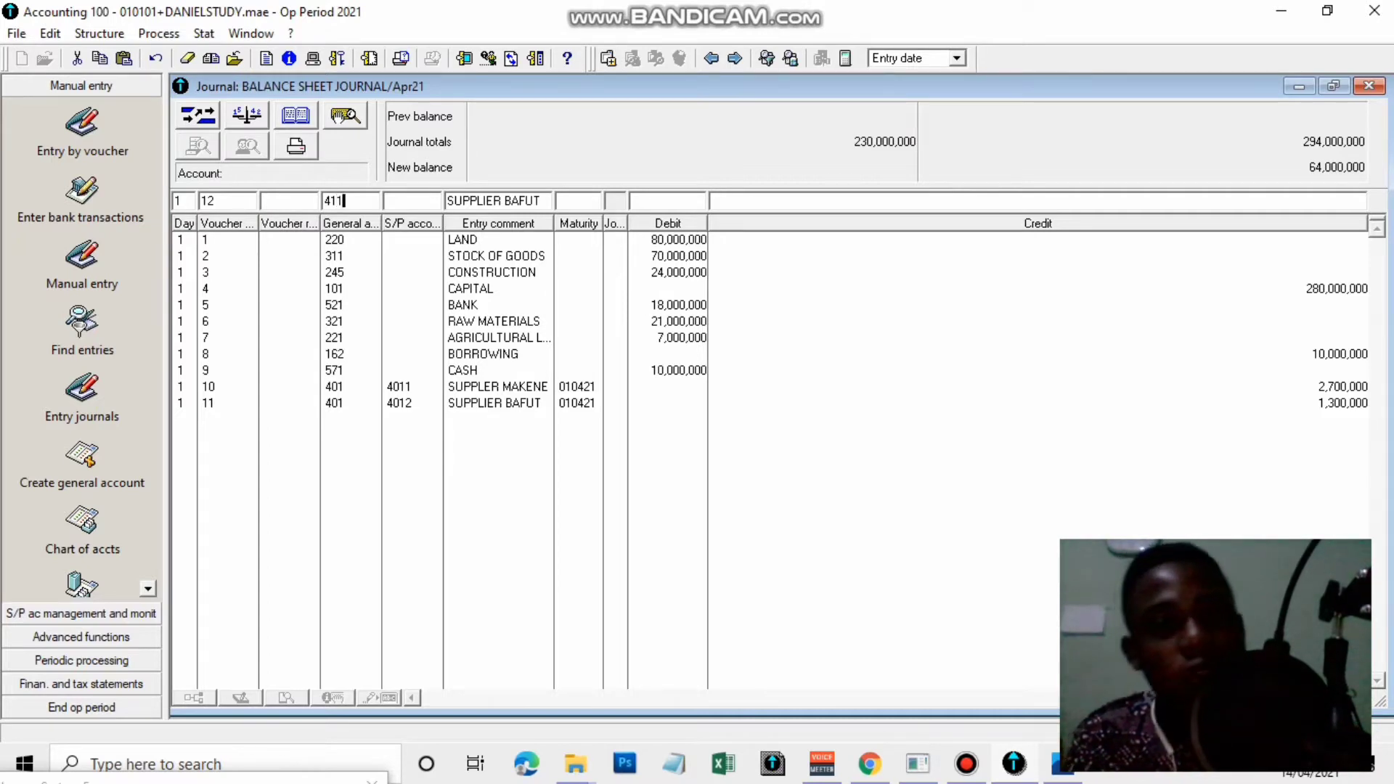
key("Return")
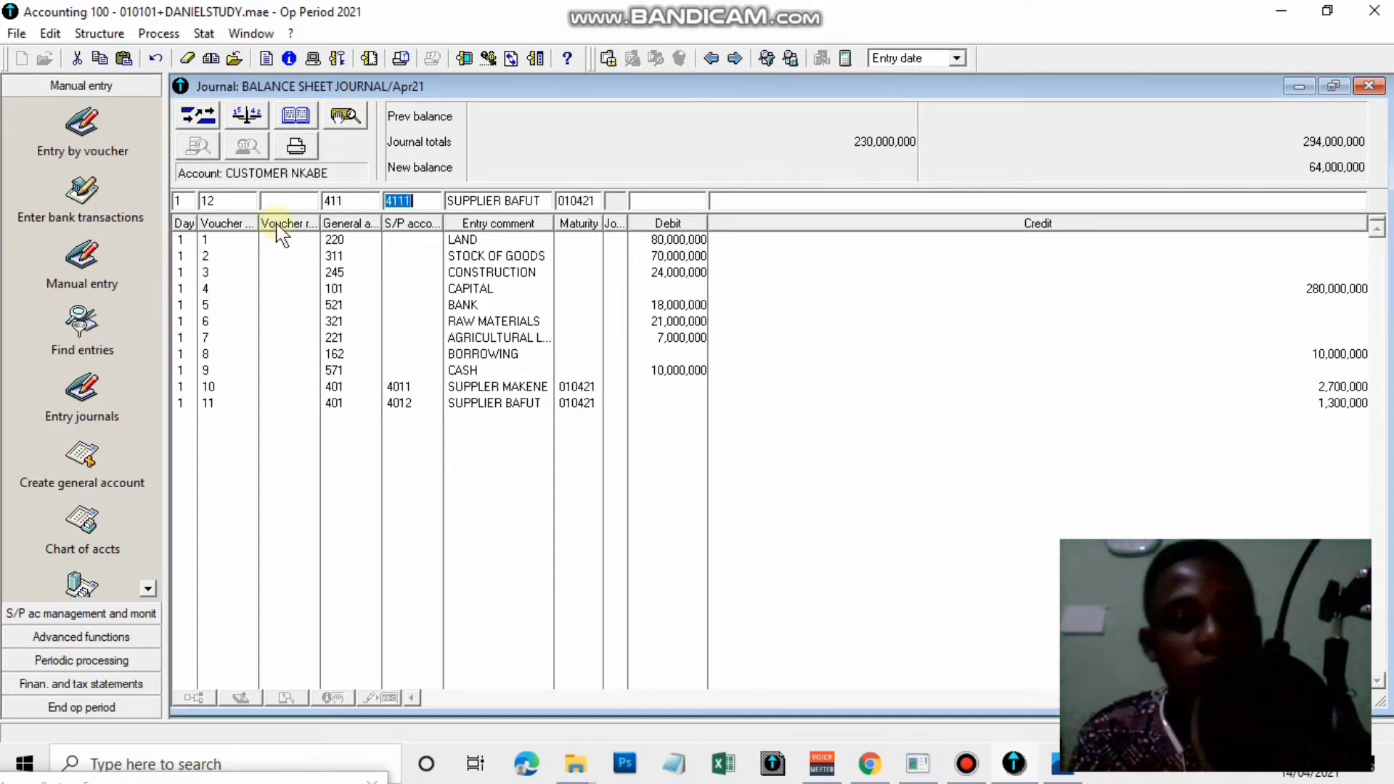
Keep S/P account 4111 on the voucher 12 line and set its entry comment to CUSTOMER NKABE, proceeding to the debit amount
left_click(418, 201)
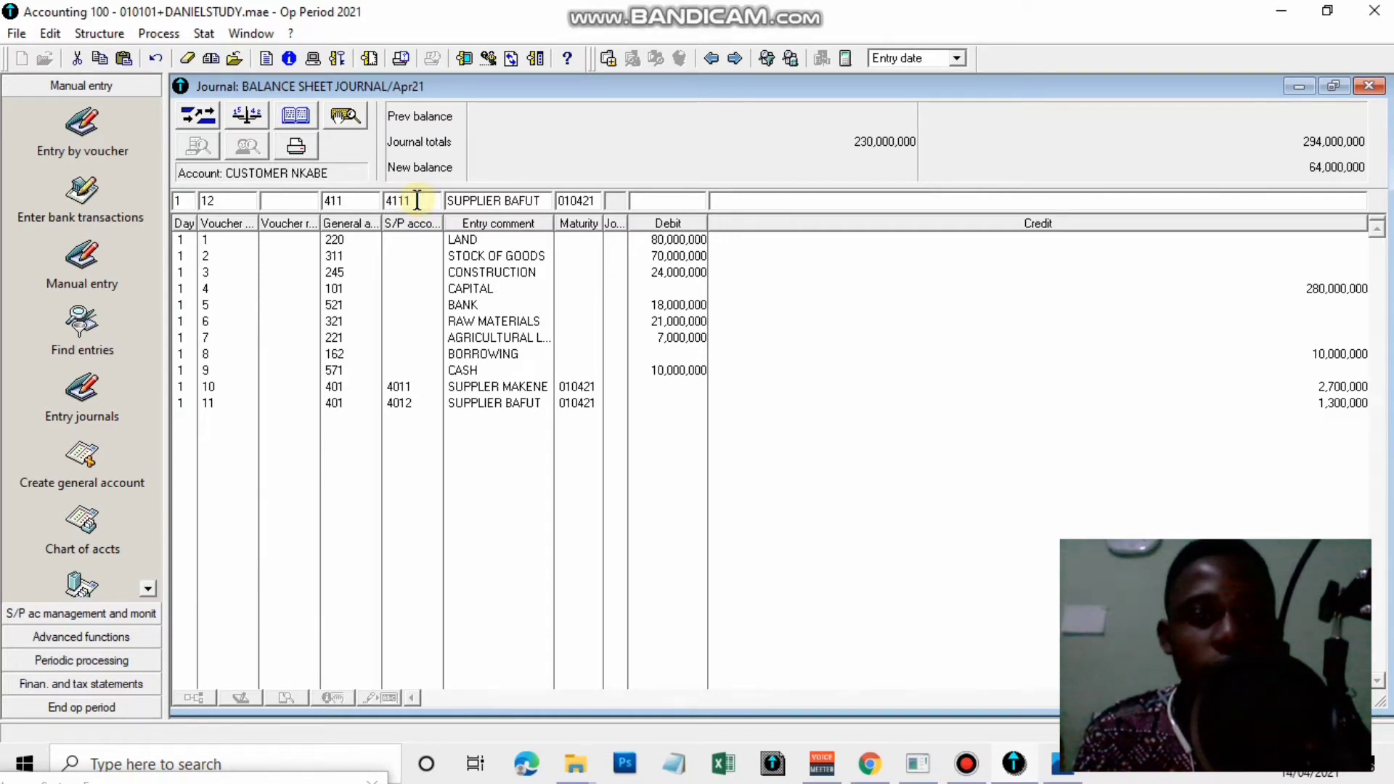
key("Tab")
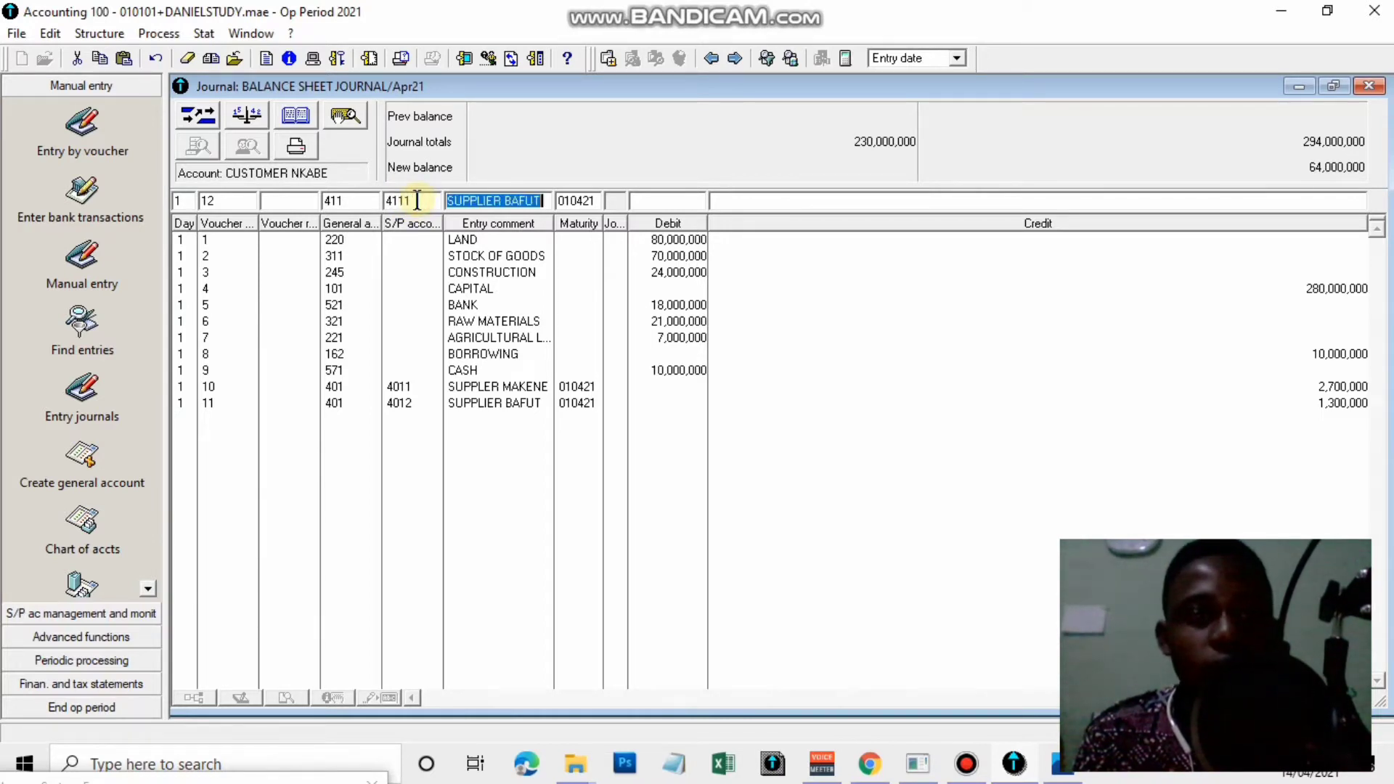
left_click(269, 173)
key("Tab")
key("Tab")
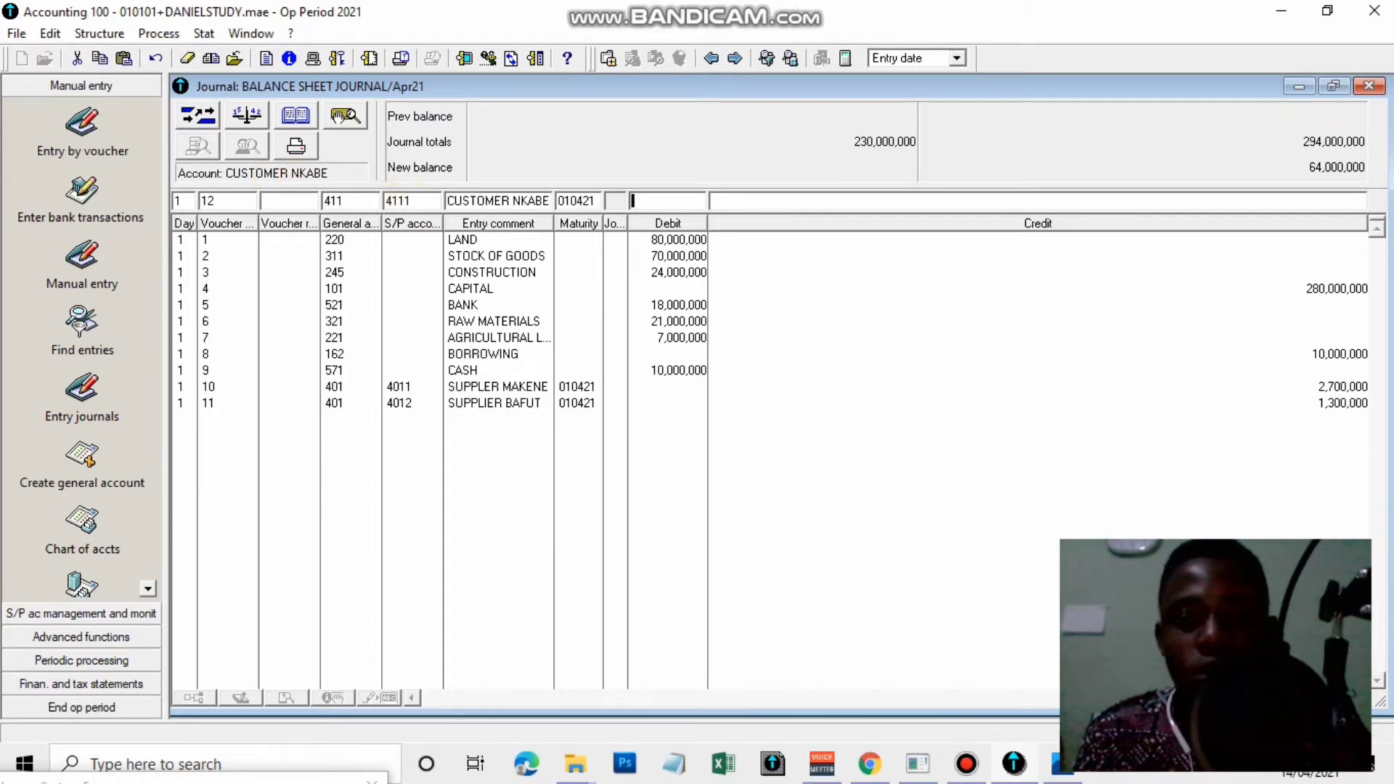
Check the customer NKABE amount in Photos, enter a debit of 41000000 for it and record the line
left_click(1081, 774)
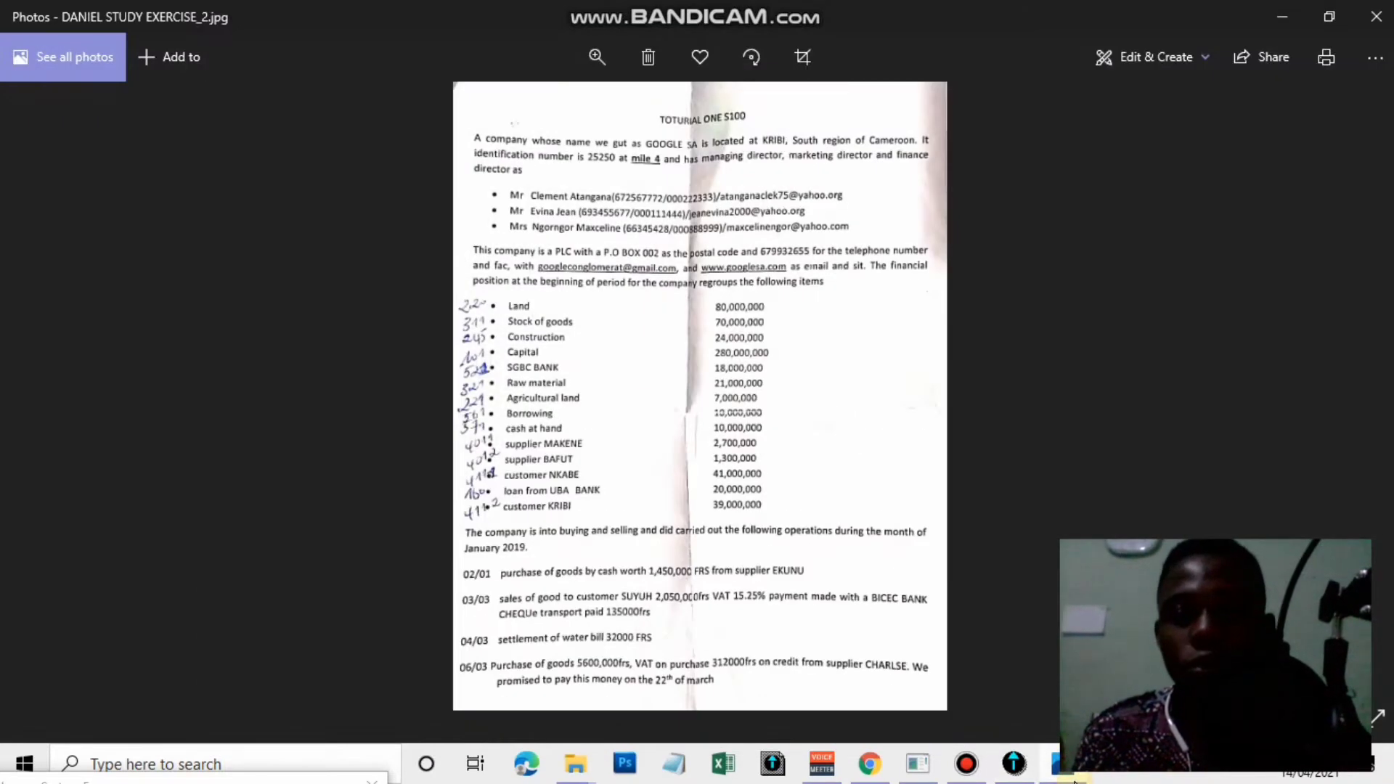
scroll(658, 574, "up", 3)
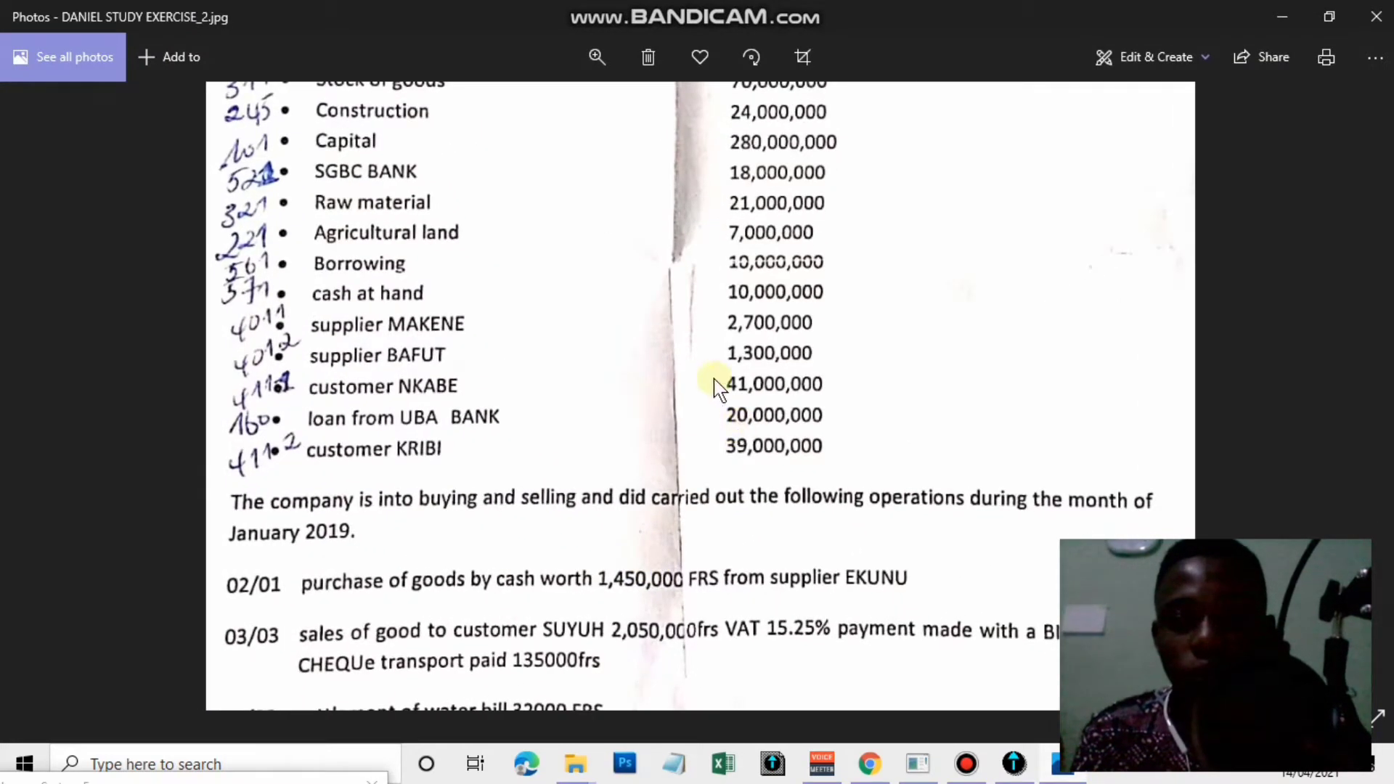
left_click(1049, 774)
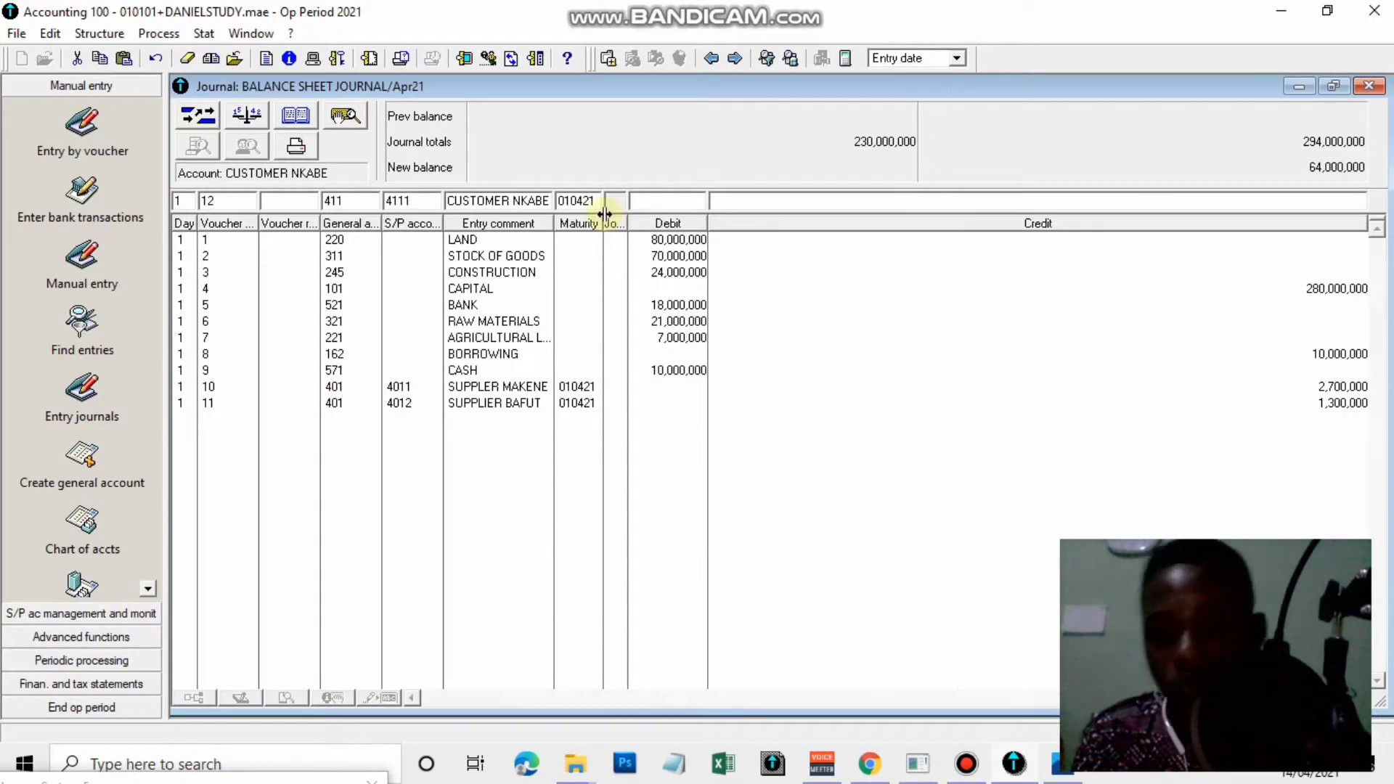
type("41,000,")
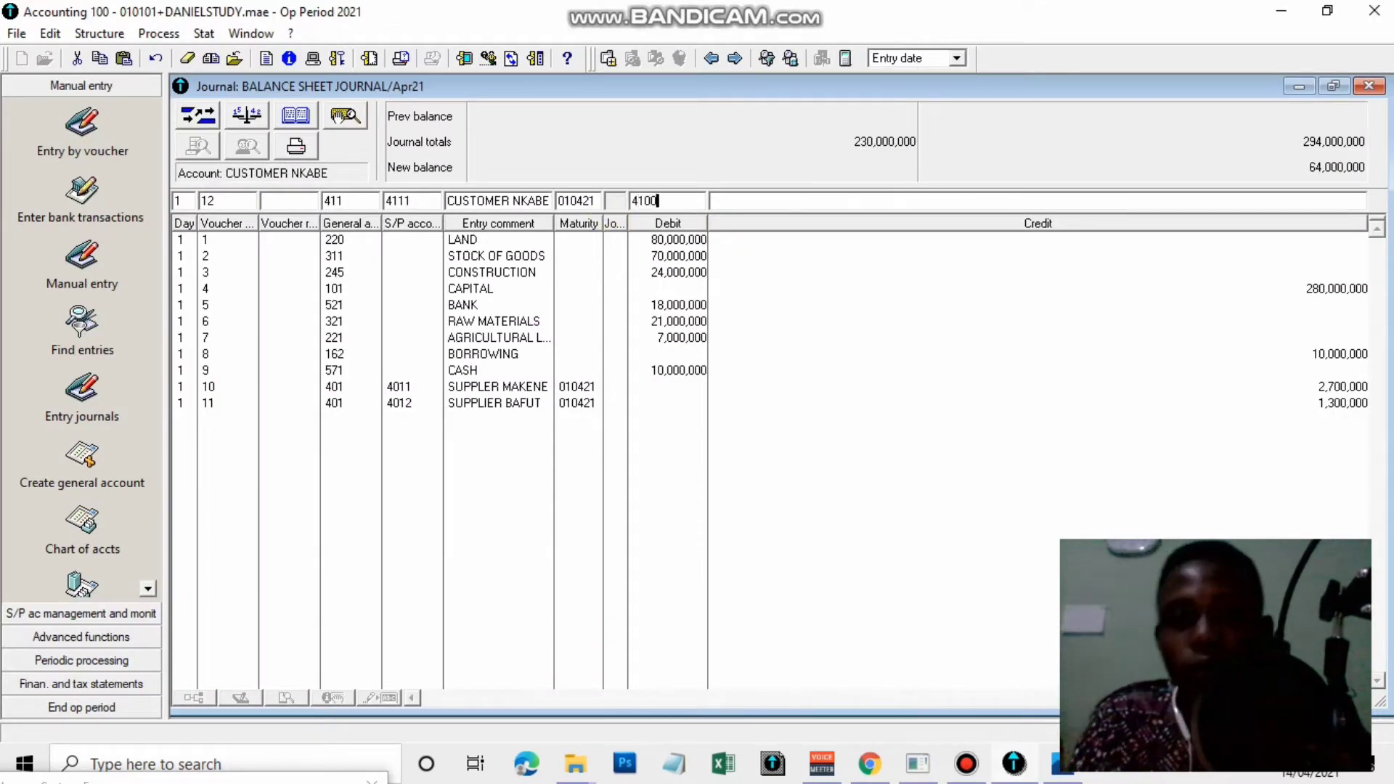
type("000000")
key("Return")
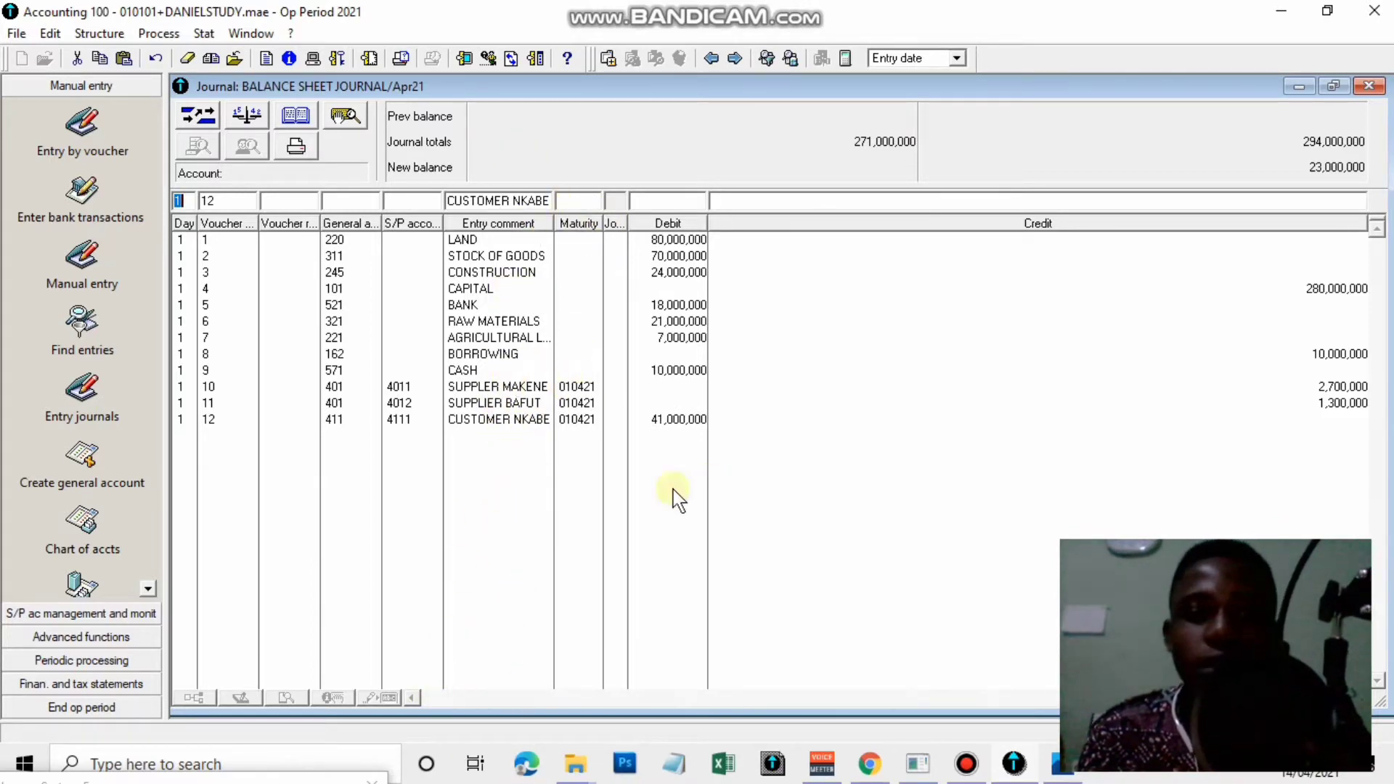
Start the thirteenth journal line with voucher number 13 and, after consulting the exercise in Photos, general account 160
key("Tab")
type("13")
key("Tab")
left_click(1058, 765)
left_click(1057, 765)
key("Tab")
type("160")
key("Tab")
key("Tab")
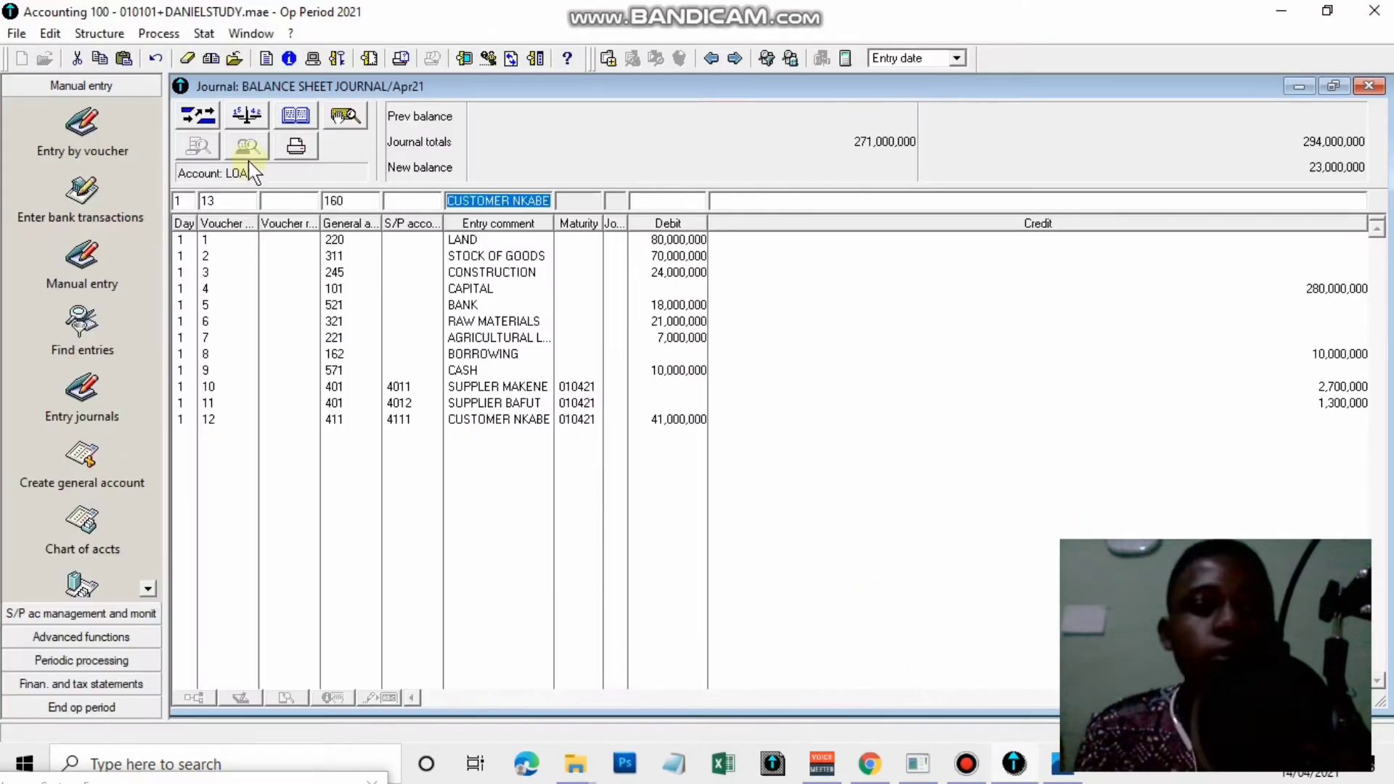
Give the voucher 13 line the entry comment LOAN and a credit of 20000000, and record it
type("LOAN")
key("Tab")
key("Tab")
key("Tab")
key("Tab")
type("20000000")
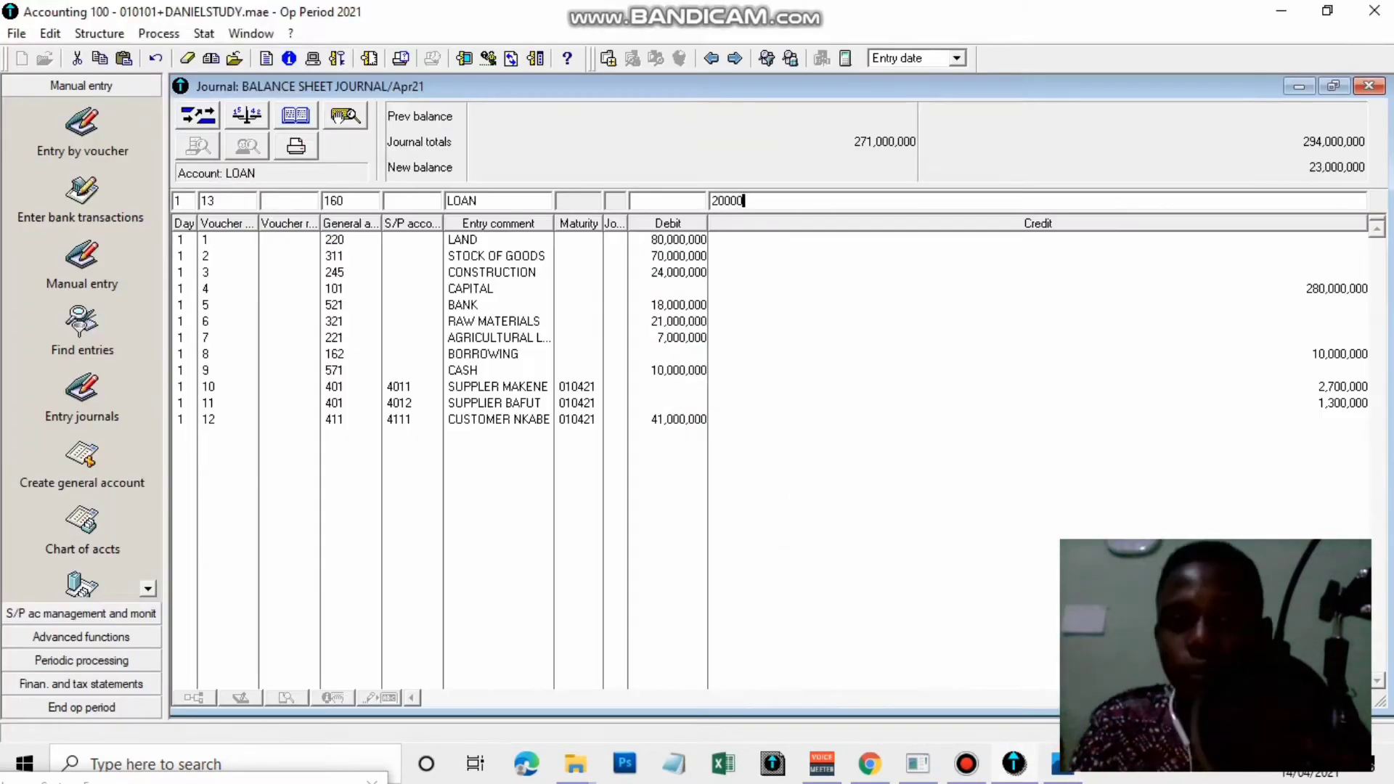
key("Return")
Start the fourteenth journal line with voucher number 14 and, after consulting the exercise in Photos, general account 411
type("14")
key("Tab")
key("Tab")
left_click(1057, 764)
left_click(1058, 765)
type("411")
key("Tab")
key("Tab")
Change the voucher 14 line's S/P account to 4112 and set its entry comment to CUSTOMER KRIBI
left_click(411, 202)
key("BackSpace")
type("2")
key("Tab")
type("CUSTOMER KRIBI")
key("Tab")
key("Tab")
Check the customer KRIBI amount in Photos, enter a debit of 39000000 for it and record the line
left_click(1058, 765)
left_click(1057, 765)
type("39000000")
key("Return")
Give the voucher 15 line general account 139 and the entry comment NET LOSS
key("alt")
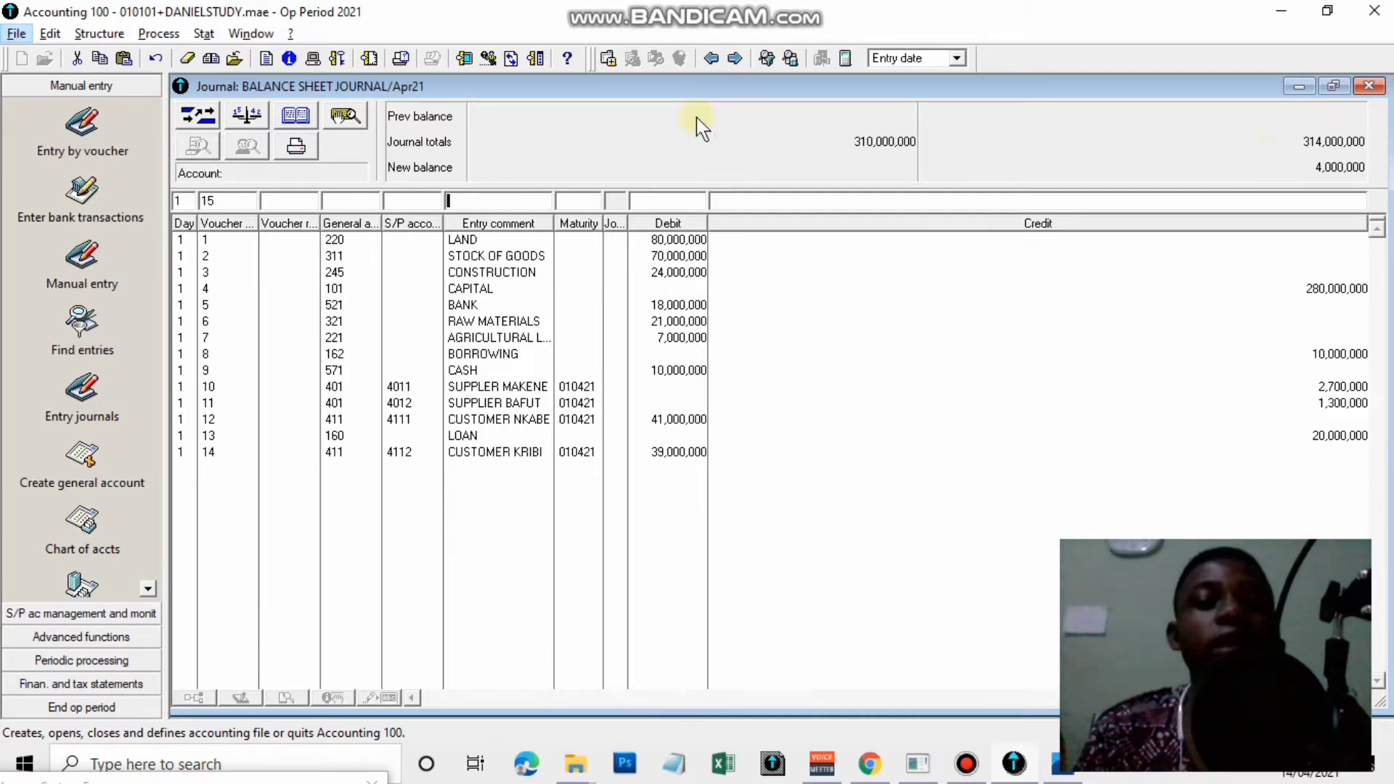
left_click(329, 197)
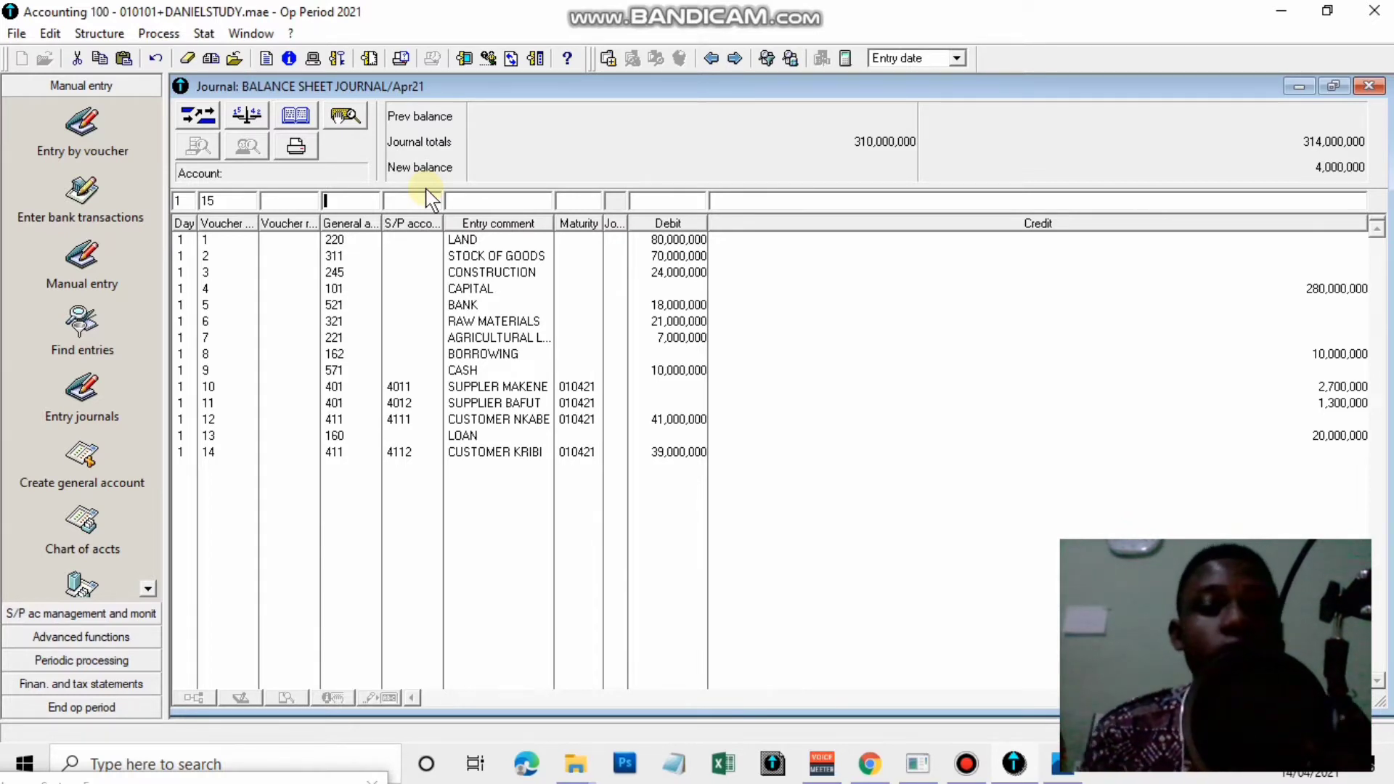
left_click(326, 201)
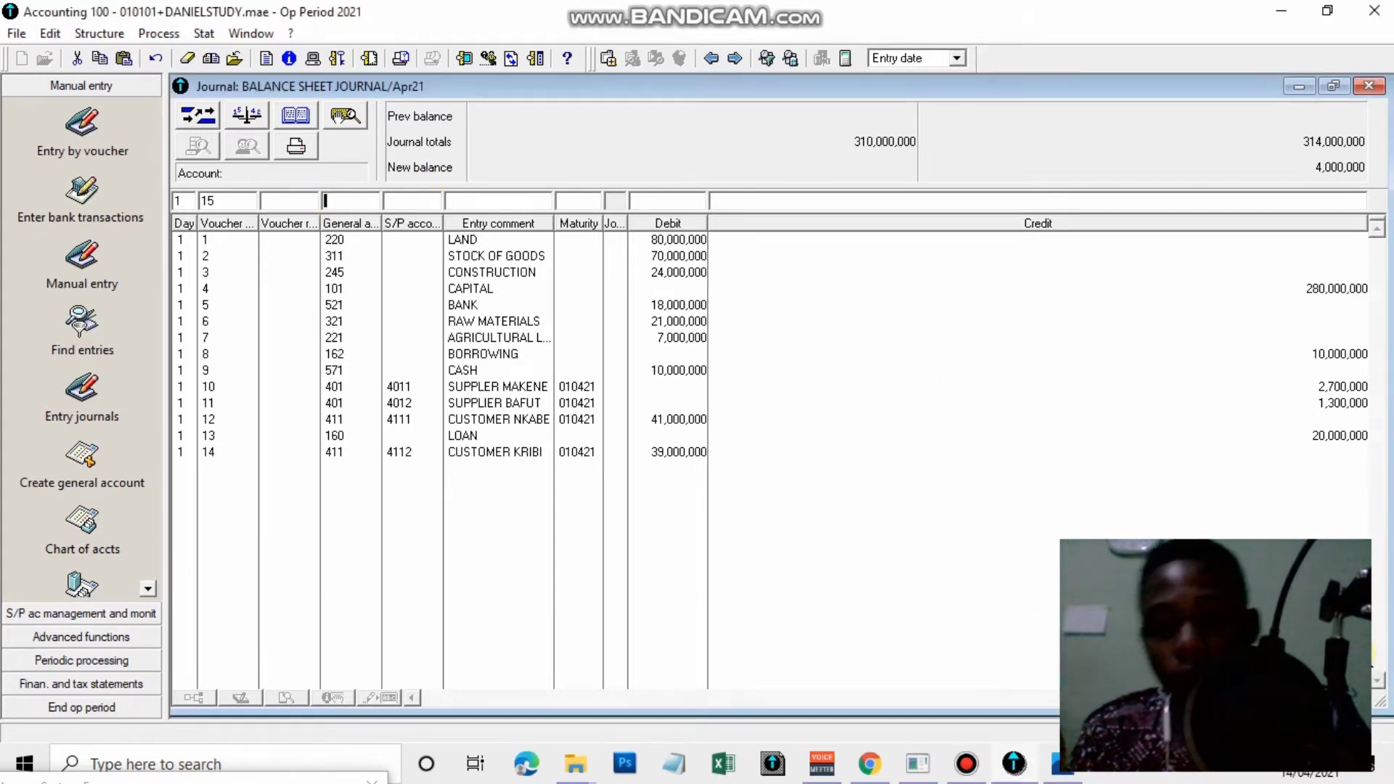
type("139")
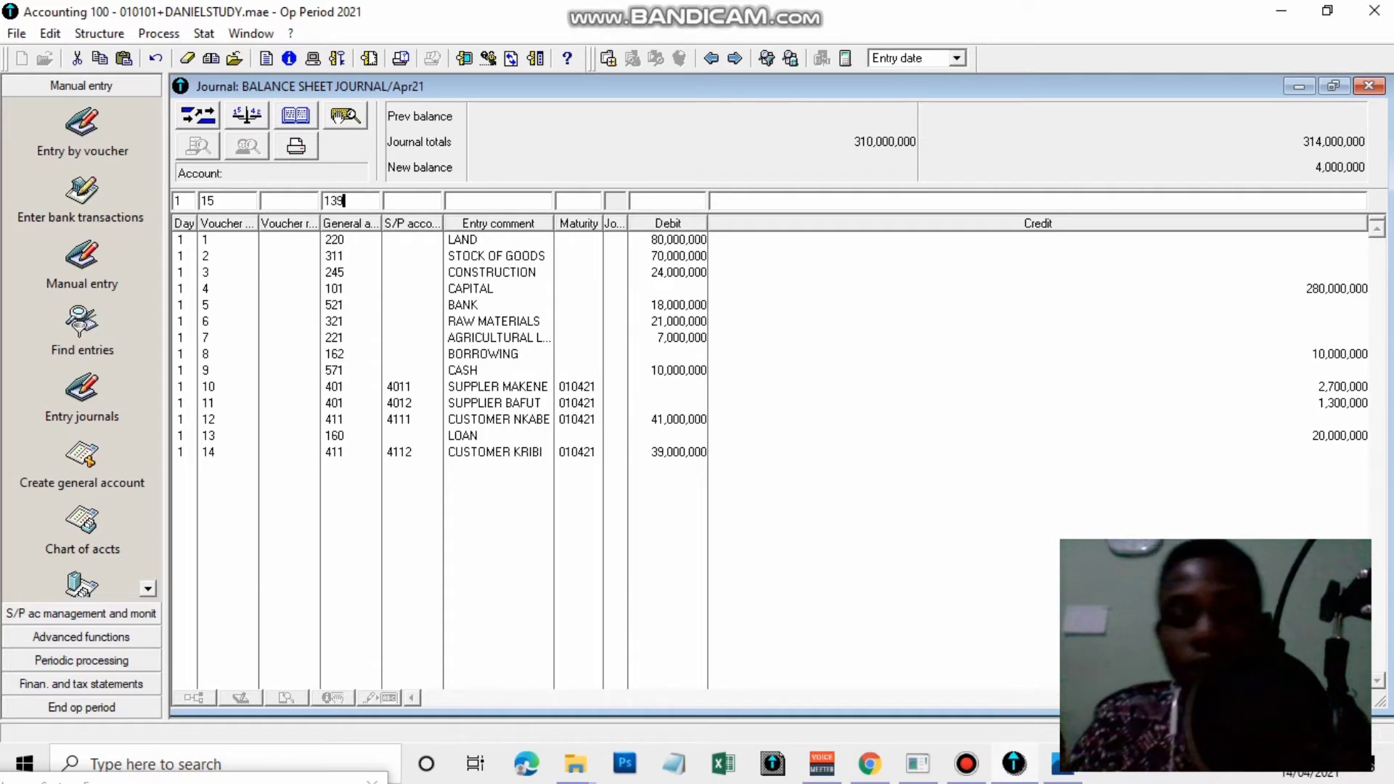
key("Return")
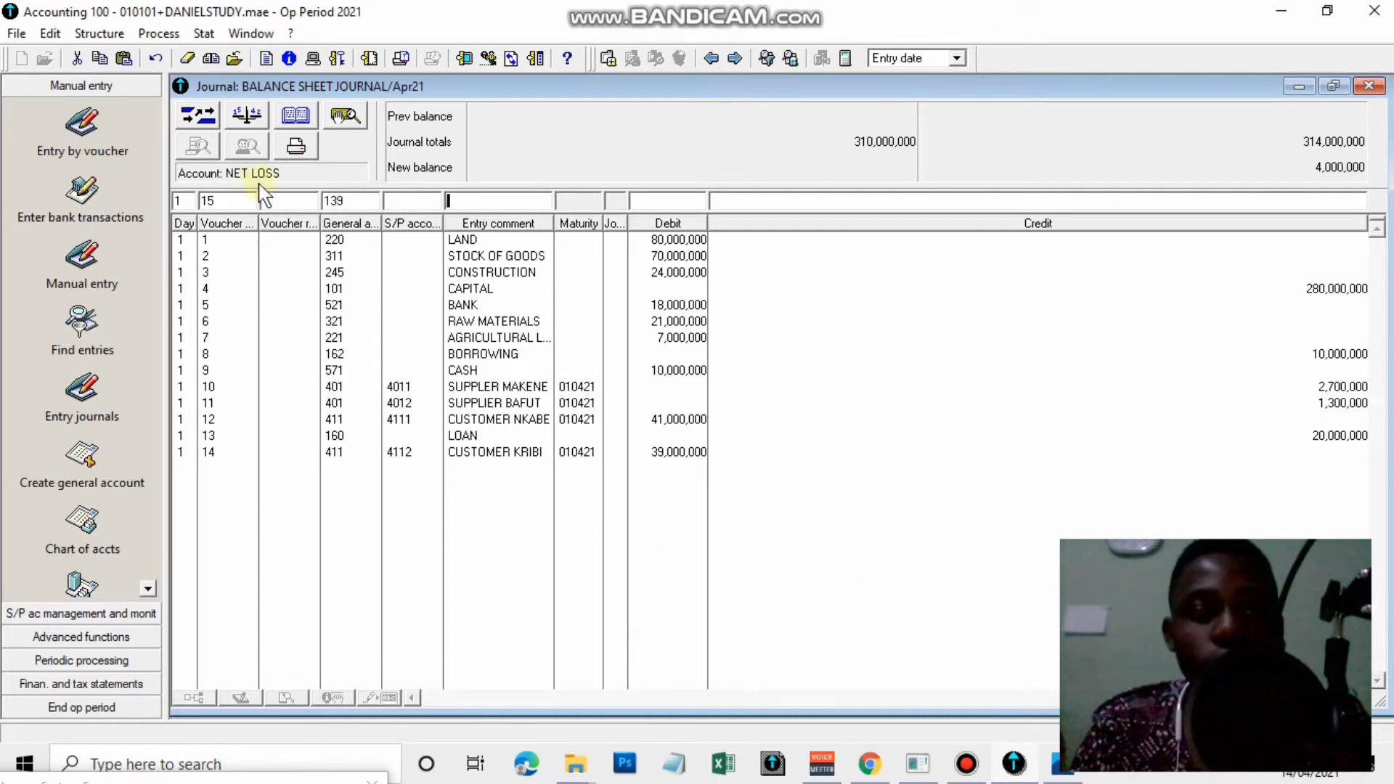
type("NET LOSS")
key("Return")
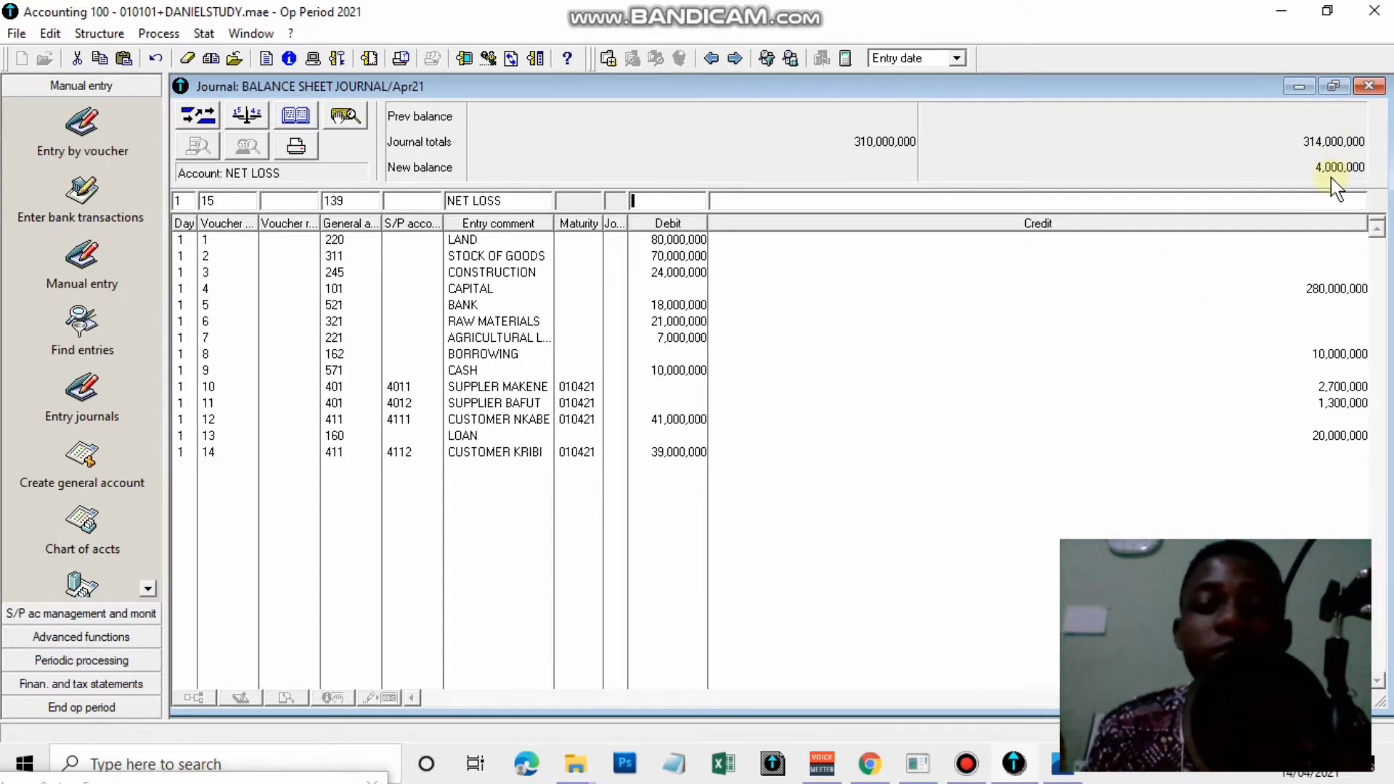
Enter a credit of 4000000 for the NET LOSS line and record it
key("Tab")
type("4000000")
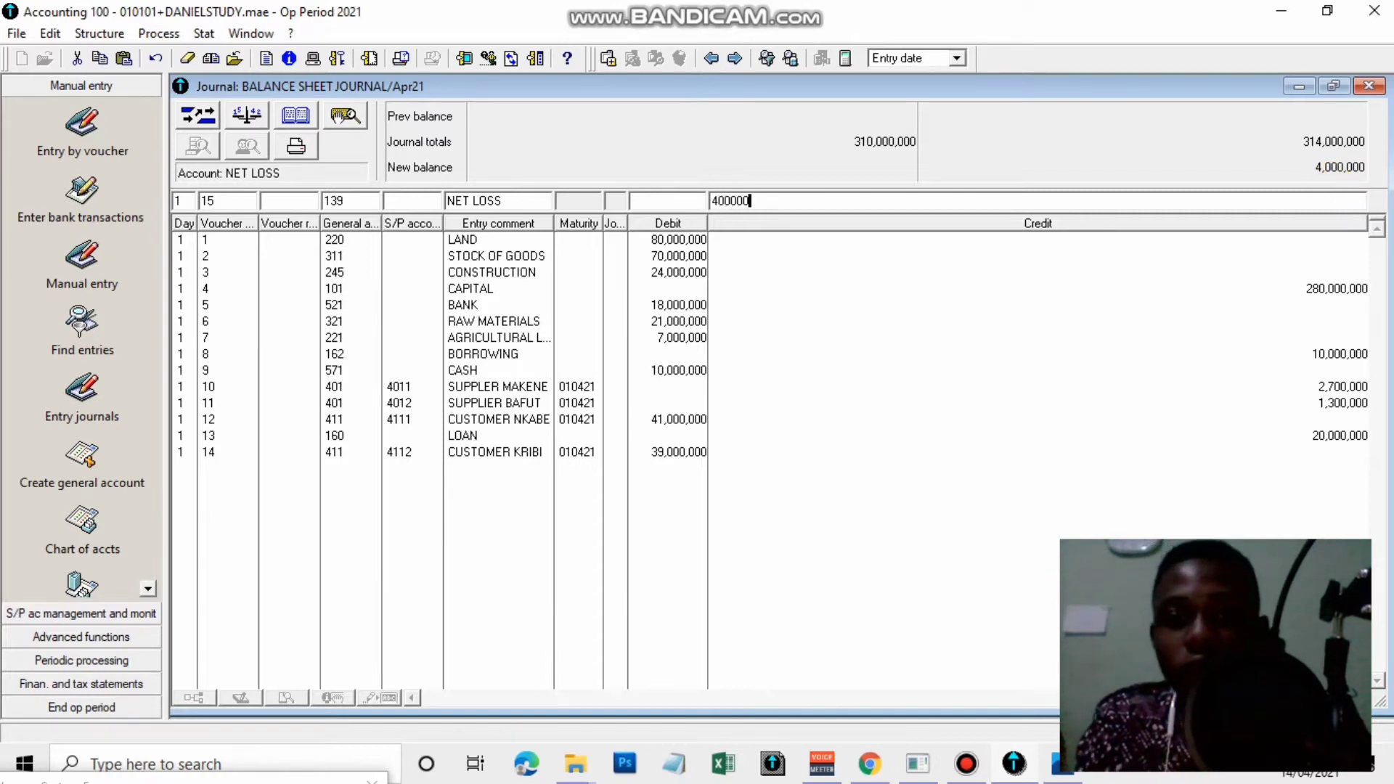
key("Return")
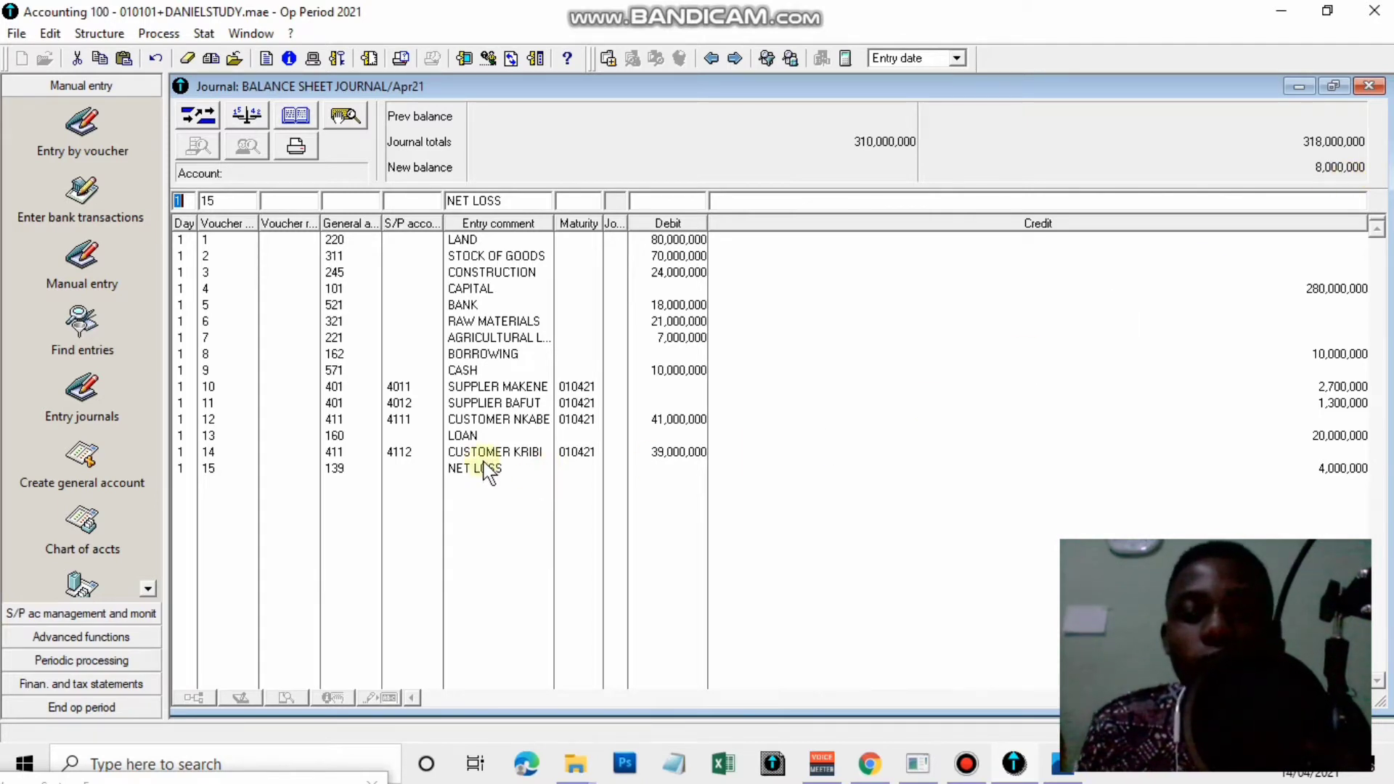
Reopen the recorded NET LOSS line, clear its credit, enter a debit of 4000000 instead and record the correction
double_click(468, 471)
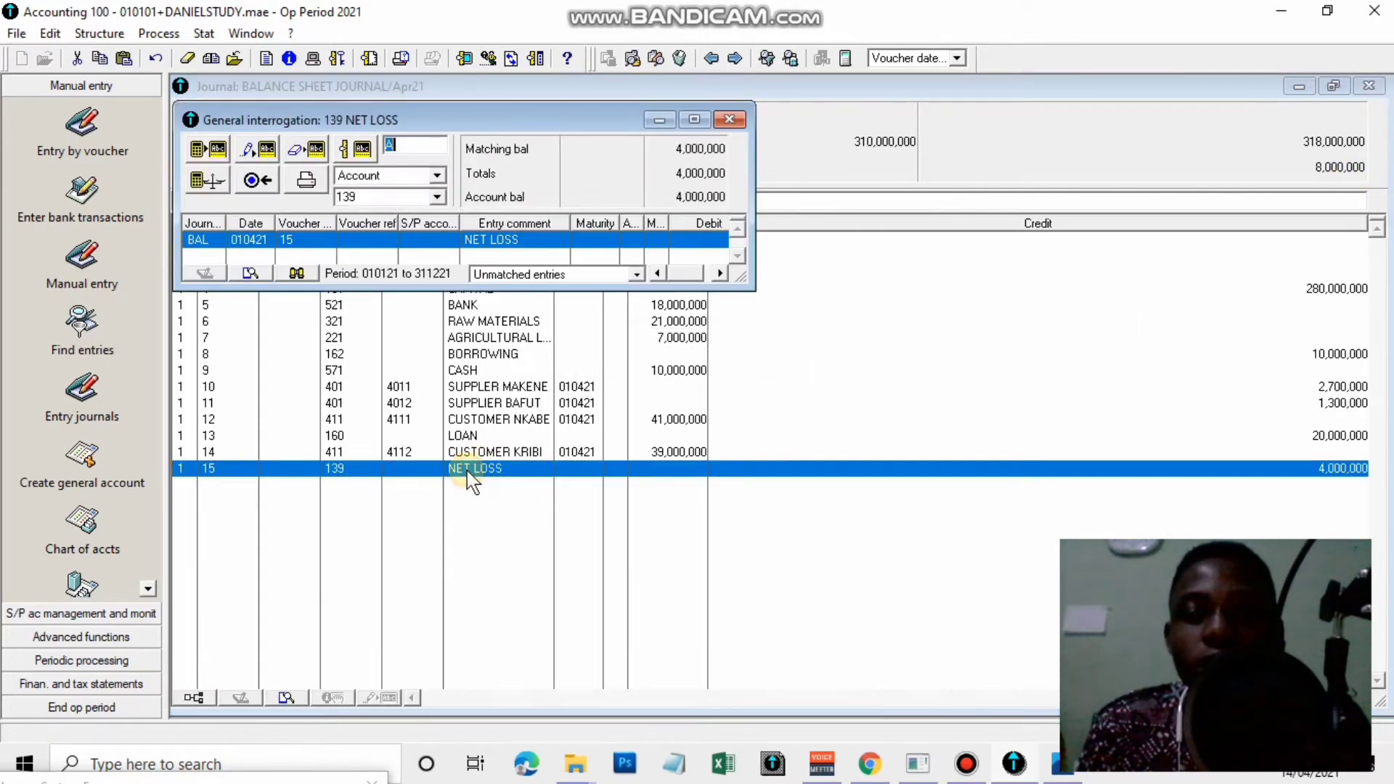
left_click(734, 120)
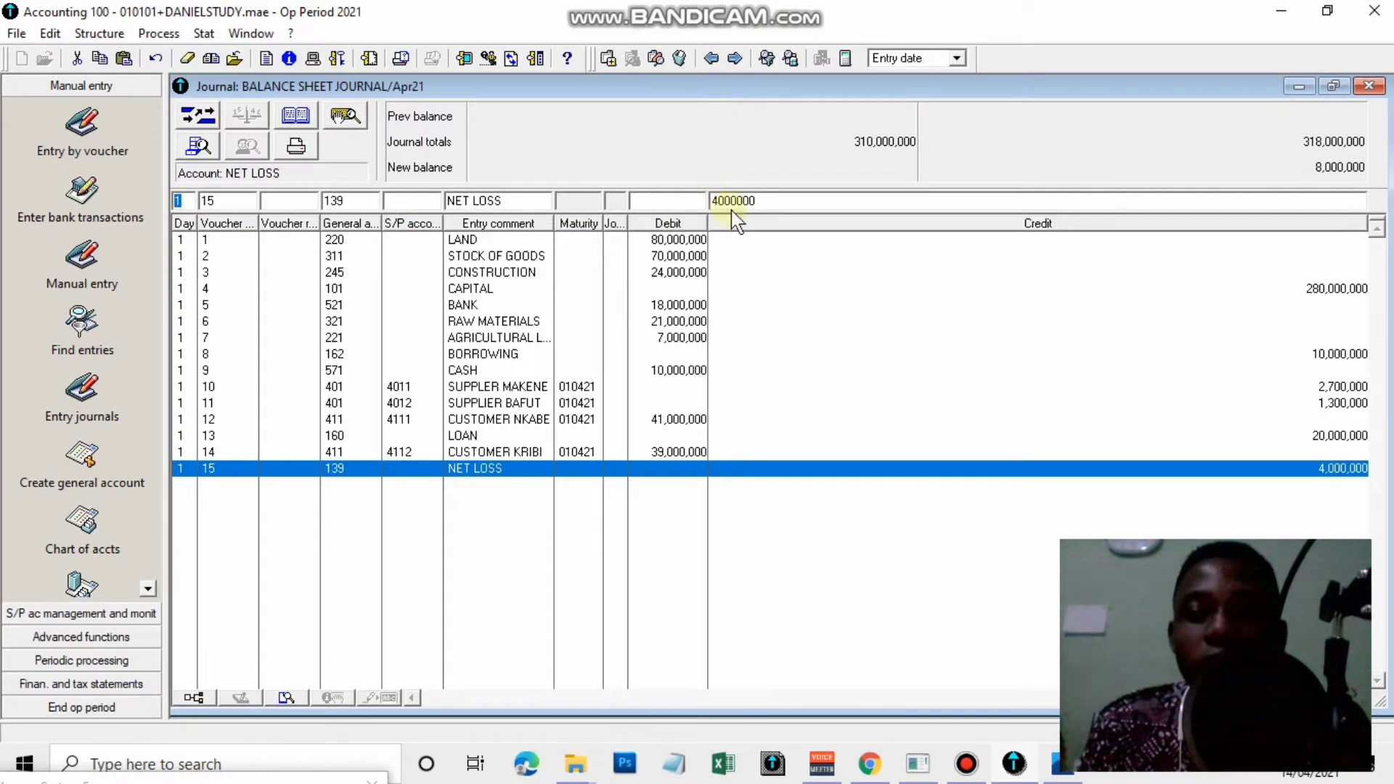
left_click_drag(773, 202, 682, 207)
key("BackSpace")
left_click(645, 202)
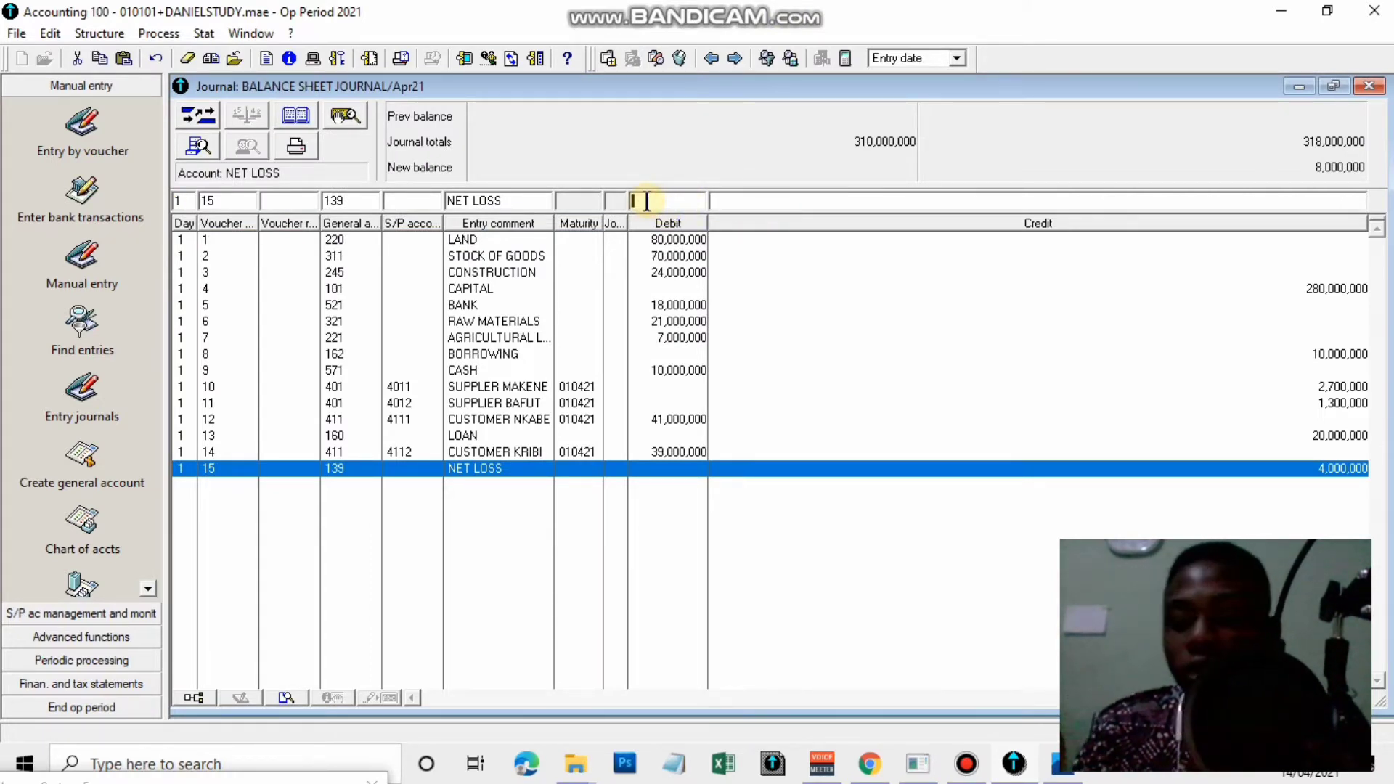
type("4,000,")
type("000000")
key("Return")
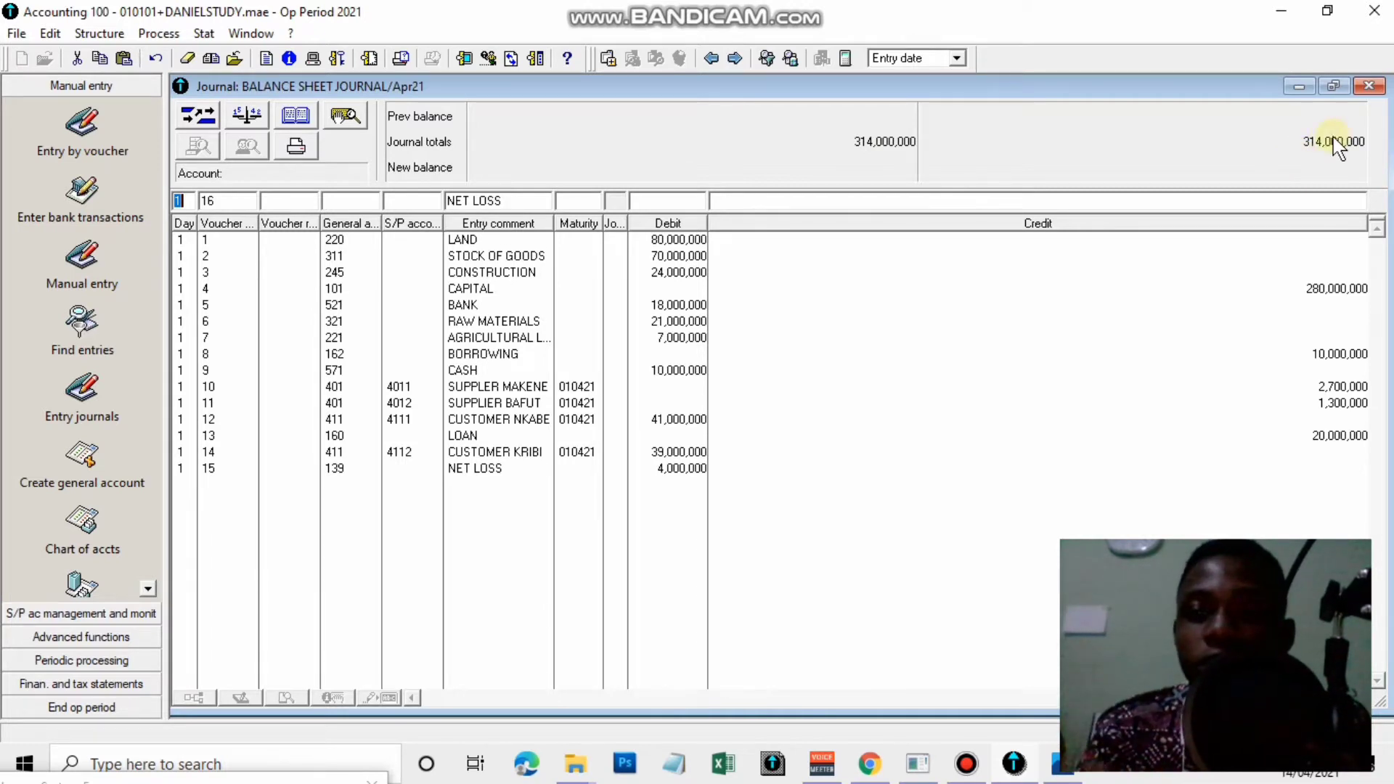
Reopen the NET LOSS line, replace its debit with a credit of 4000000, record it and try to close the journal
double_click(654, 468)
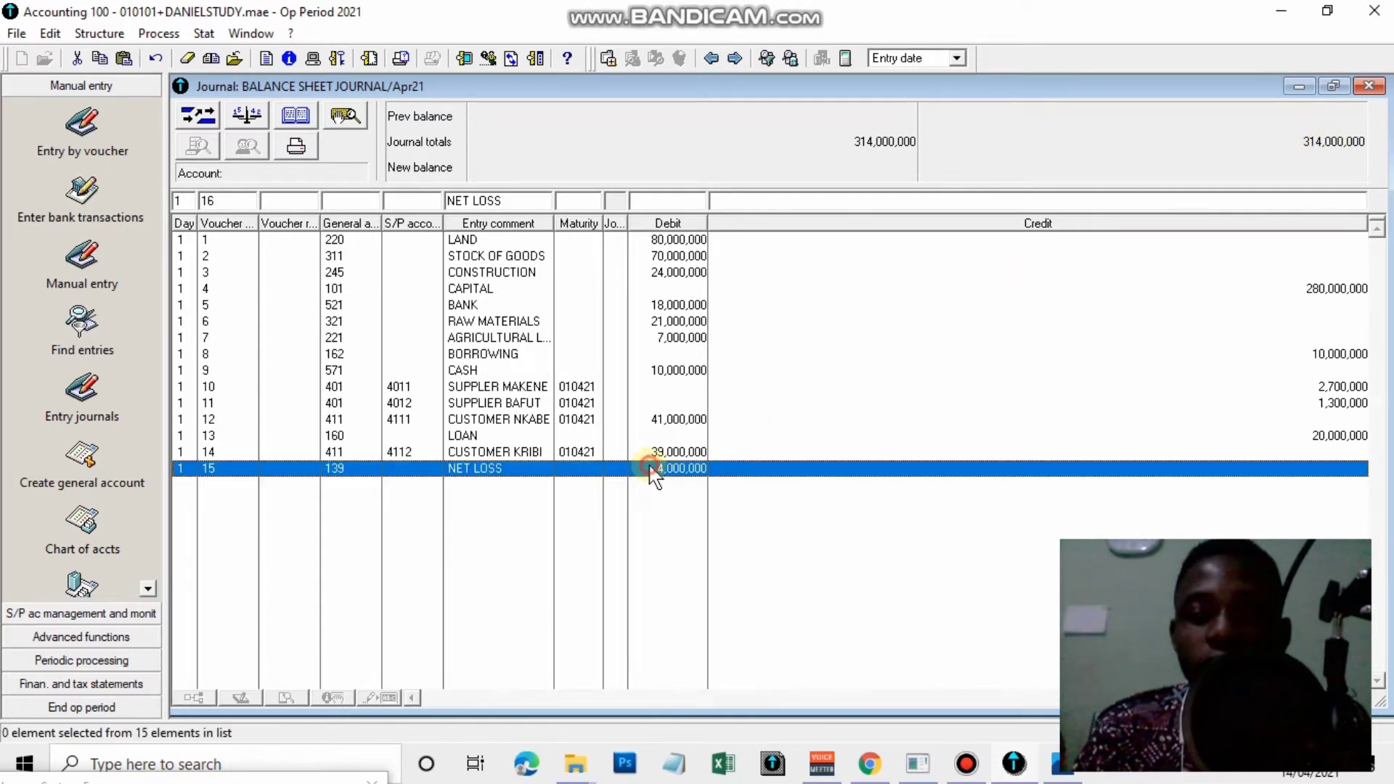
left_click(729, 119)
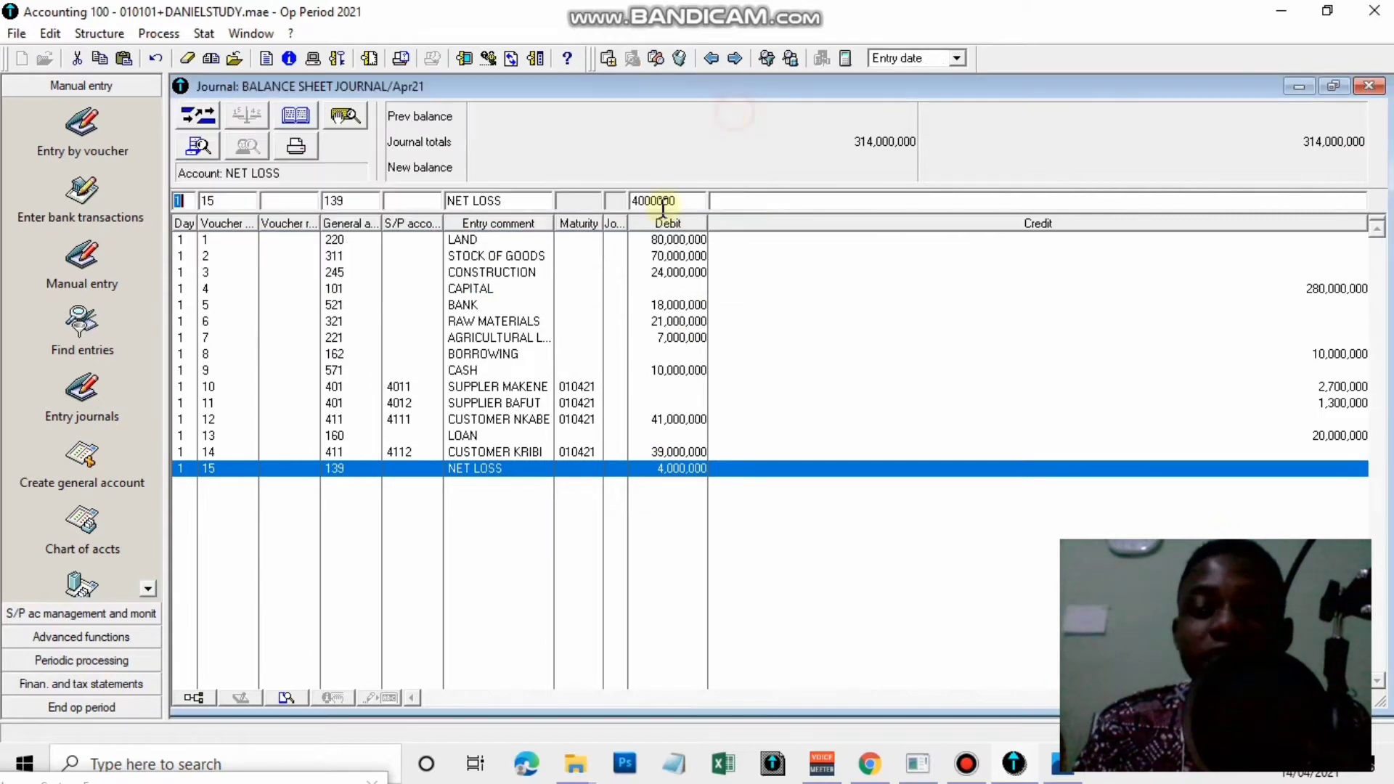
left_click(674, 206)
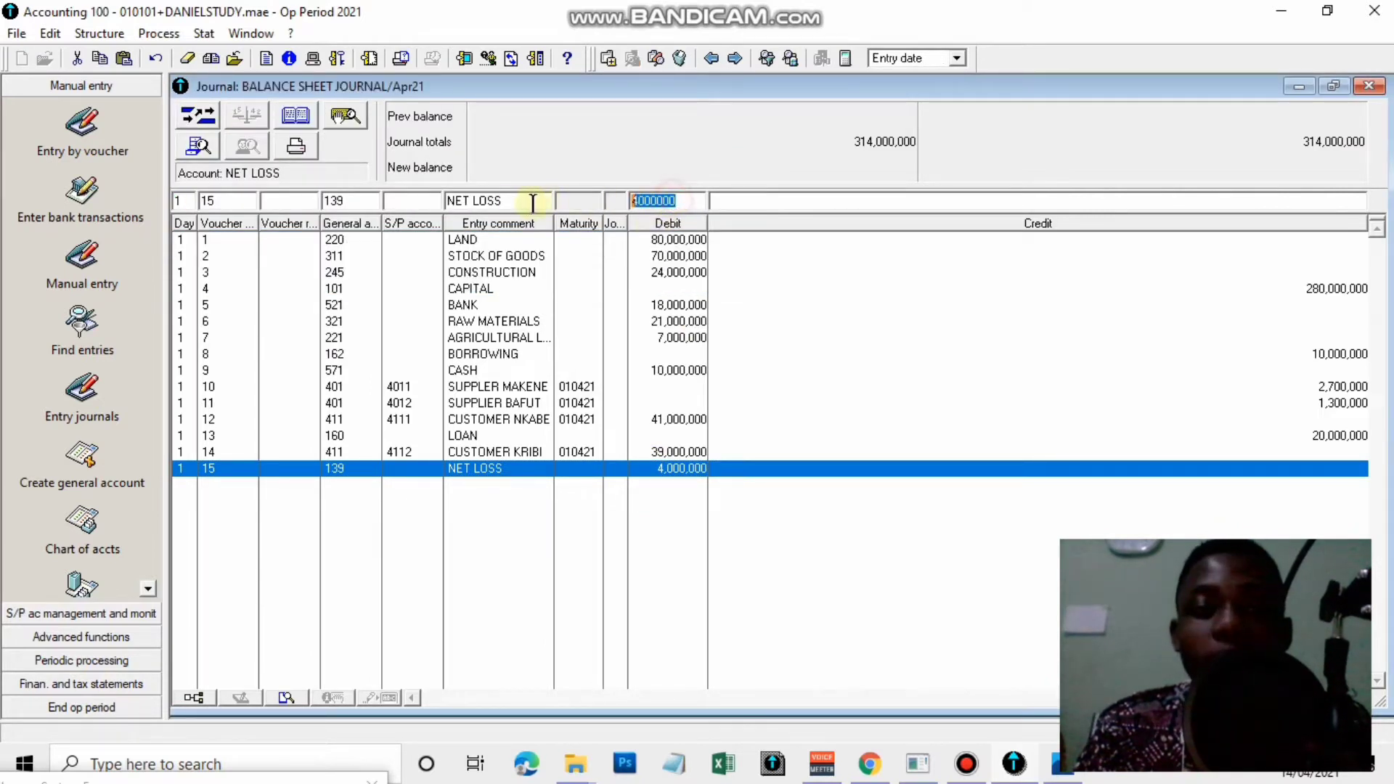
key("Delete")
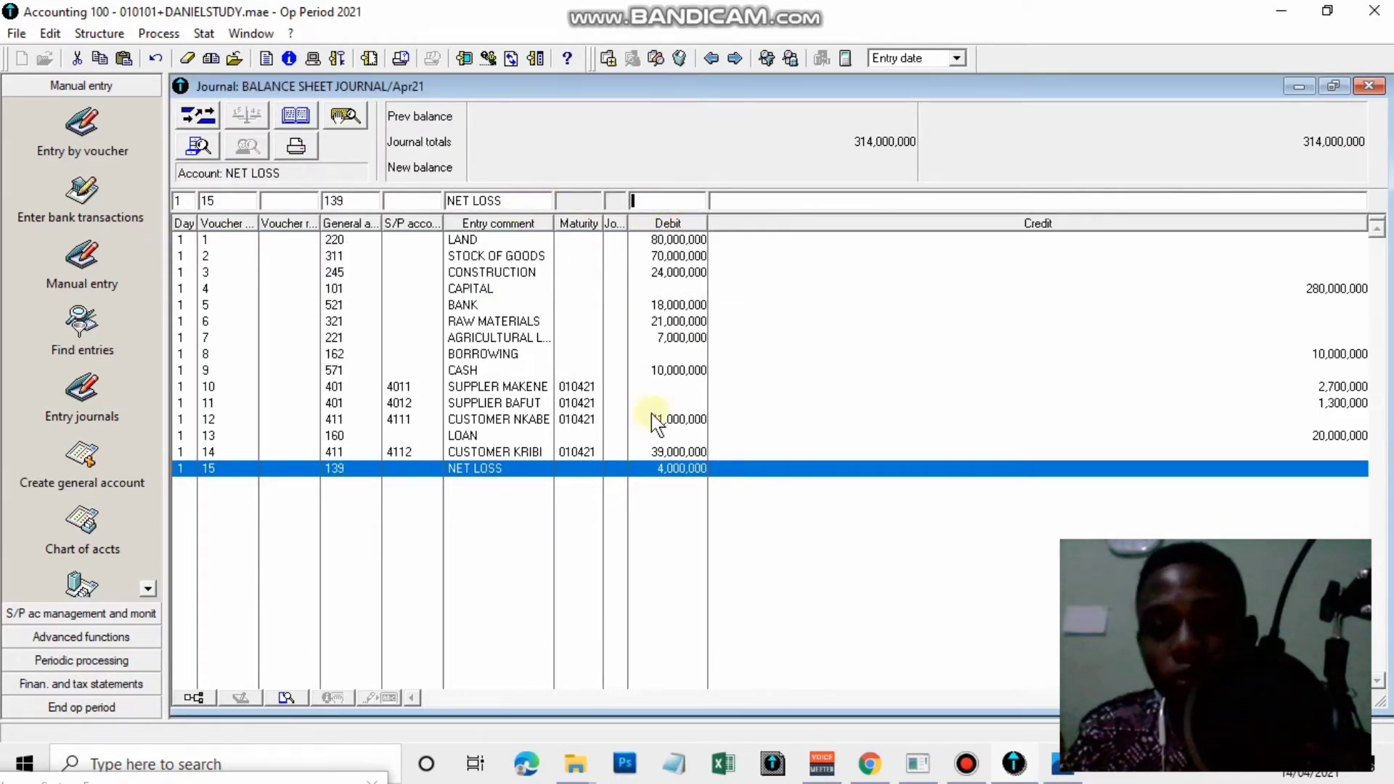
left_click(626, 563)
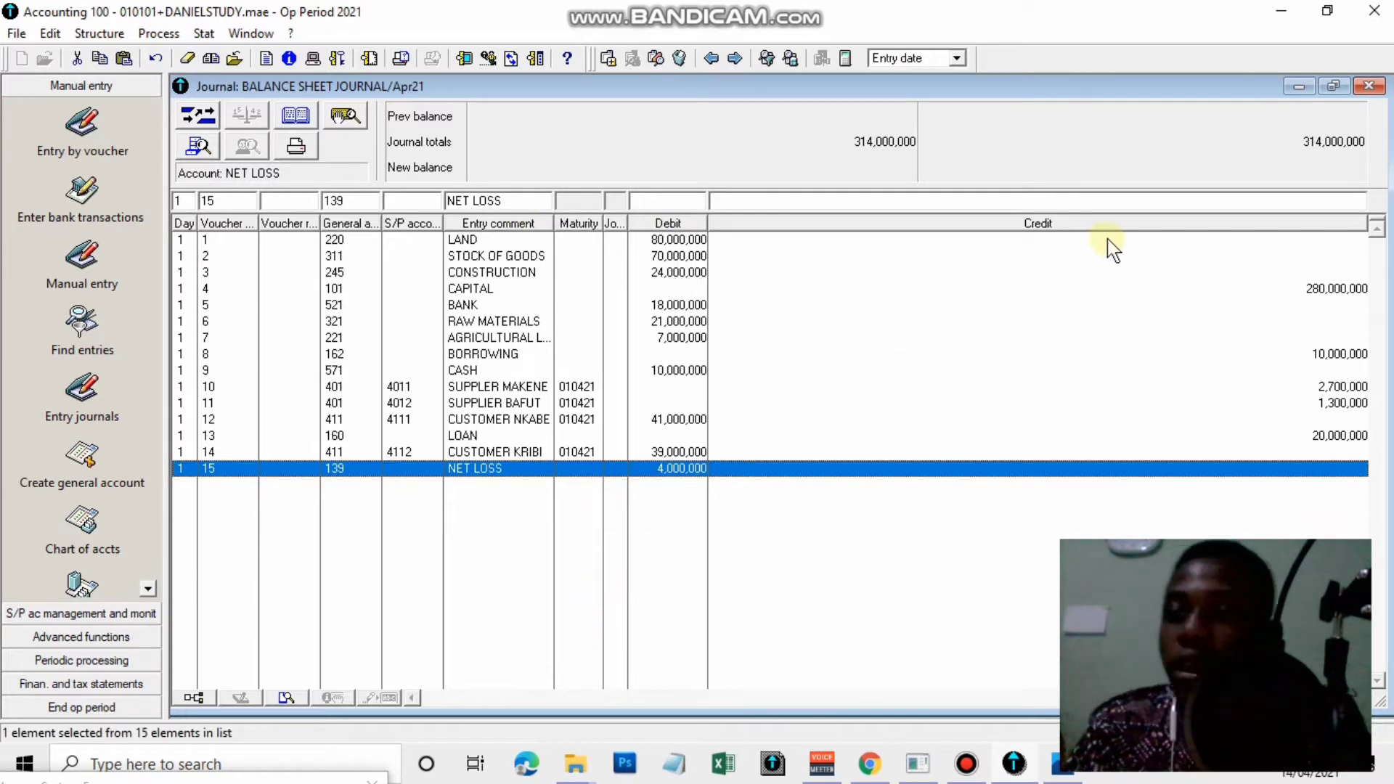
left_click(747, 201)
type("400")
type("0000")
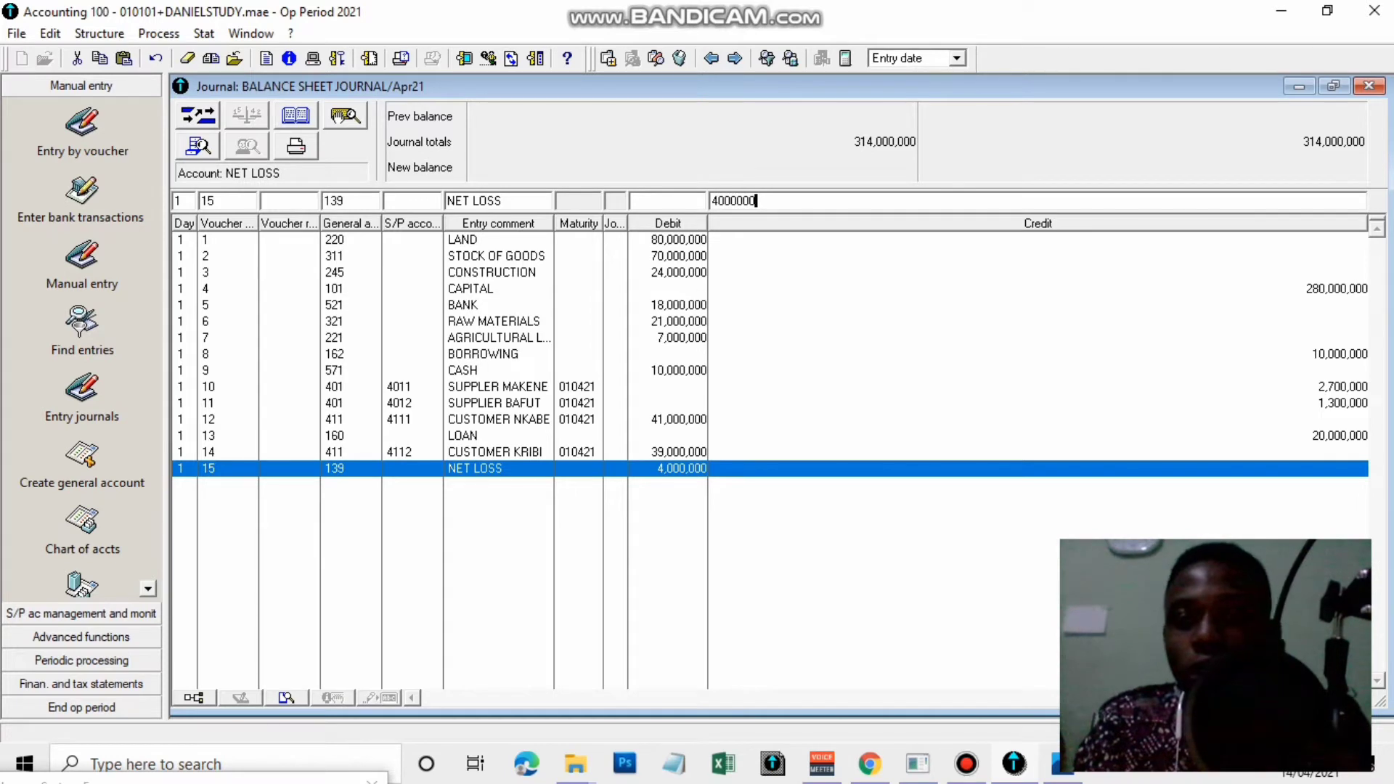
key("Return")
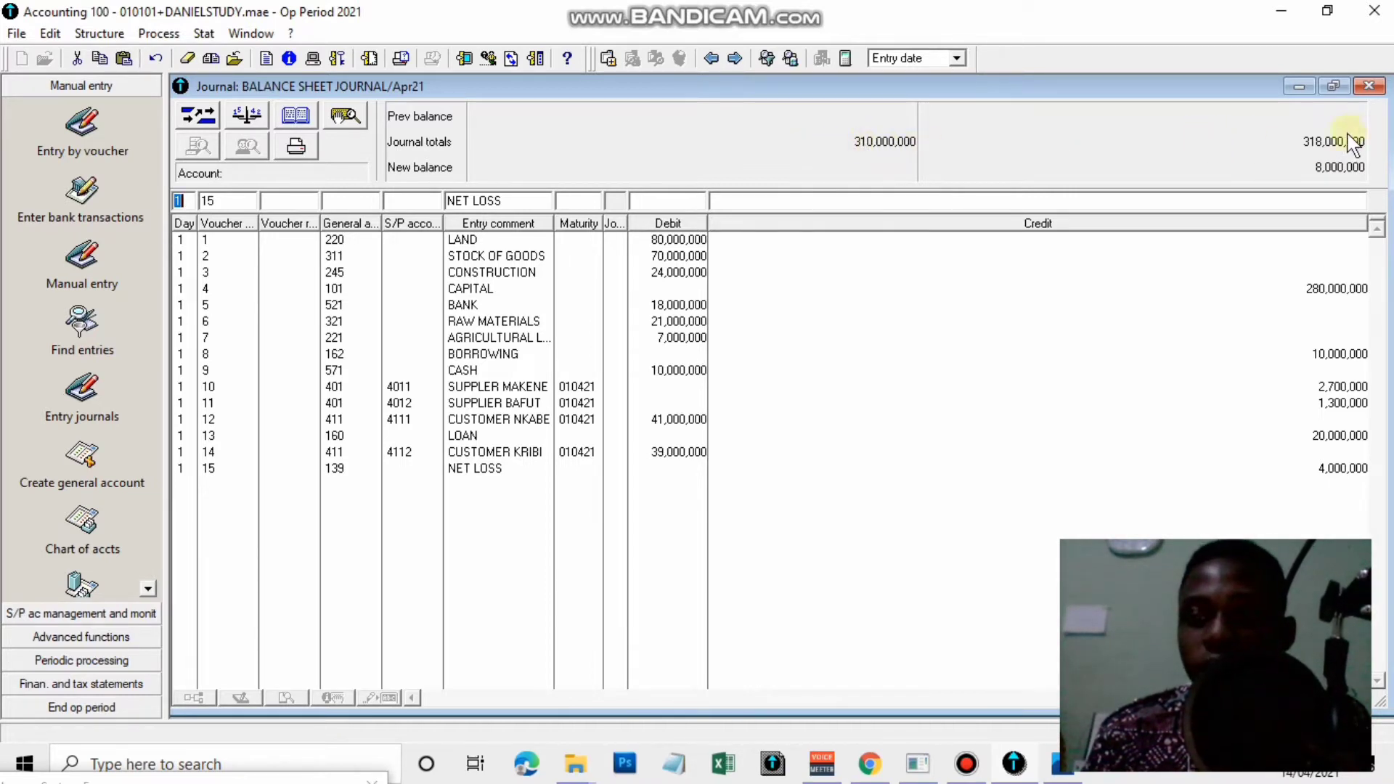
left_click(1373, 92)
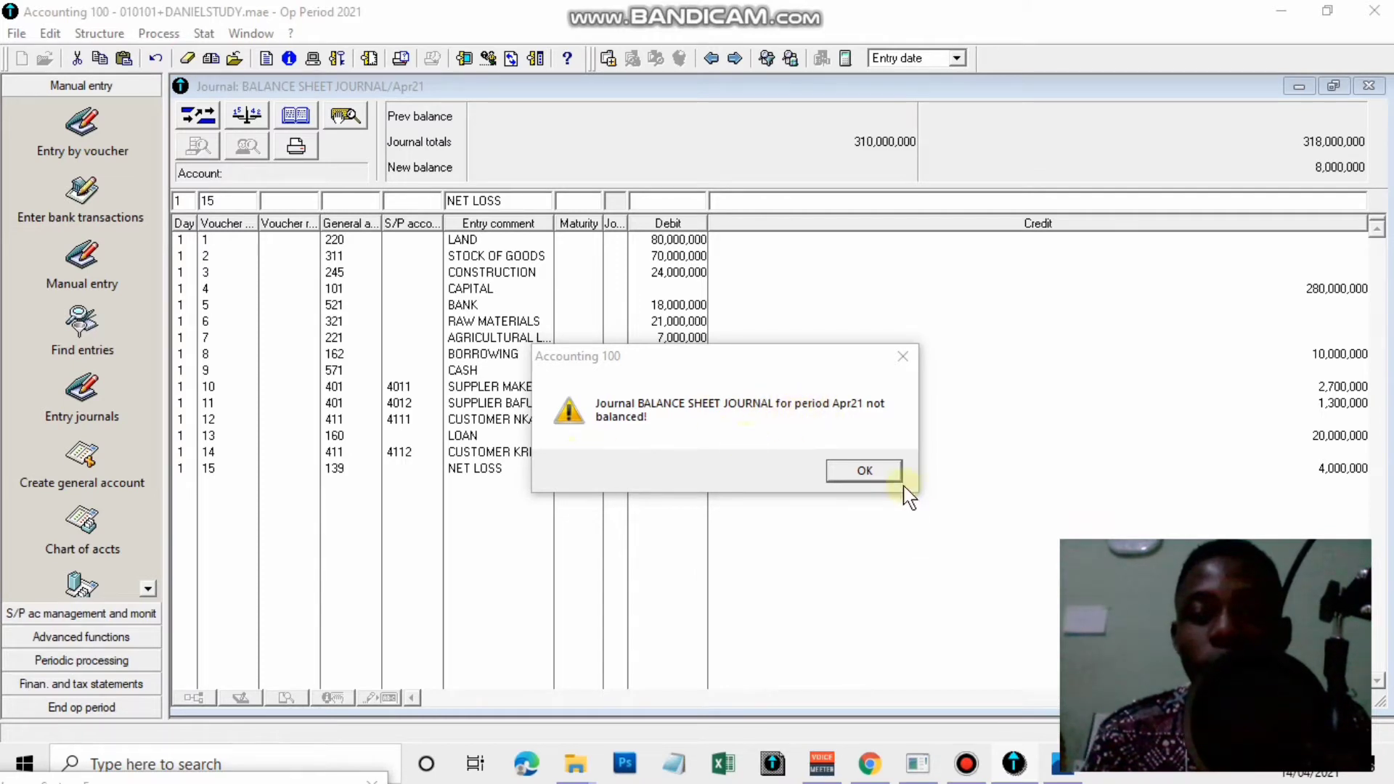
left_click(864, 472)
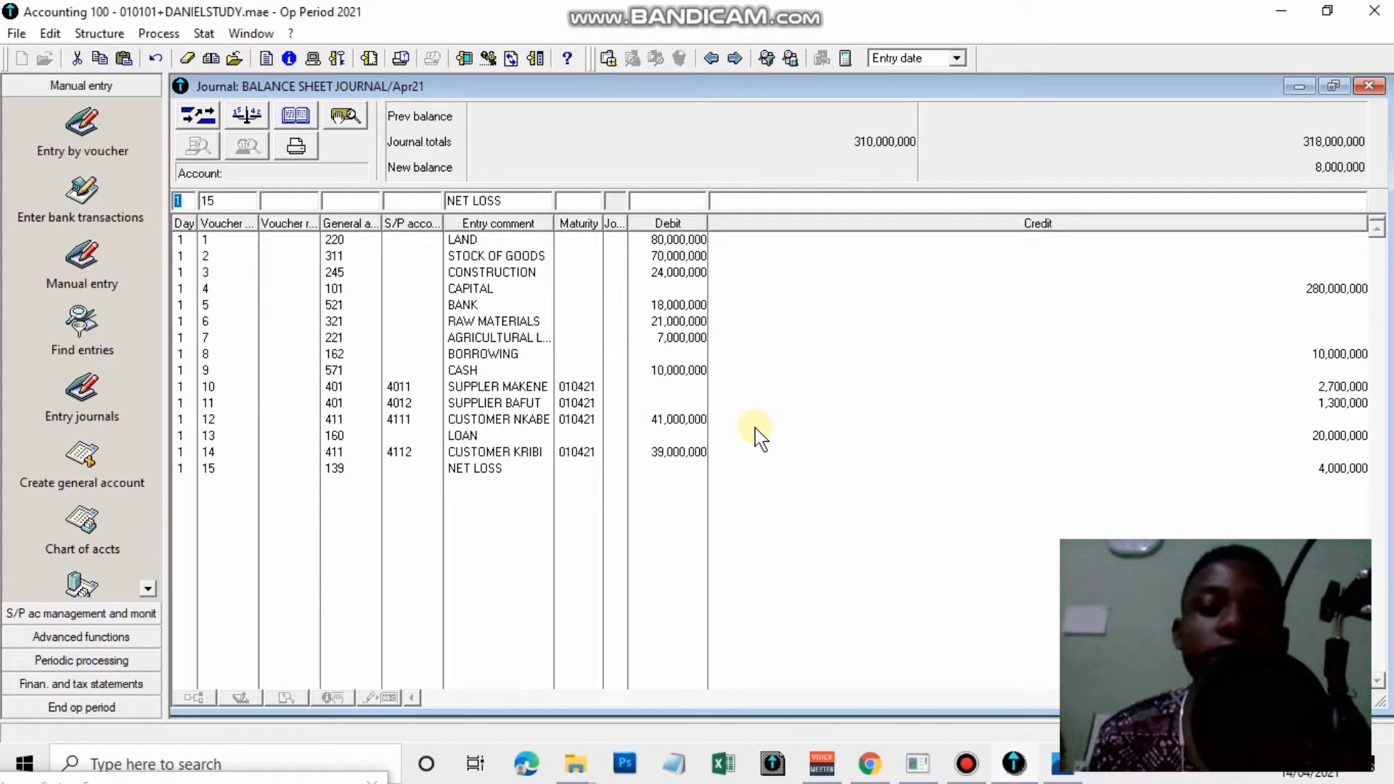
Replace the NET LOSS line's credit with a debit of 4000000, record the line and close the balance sheet journal
double_click(629, 470)
left_click(730, 120)
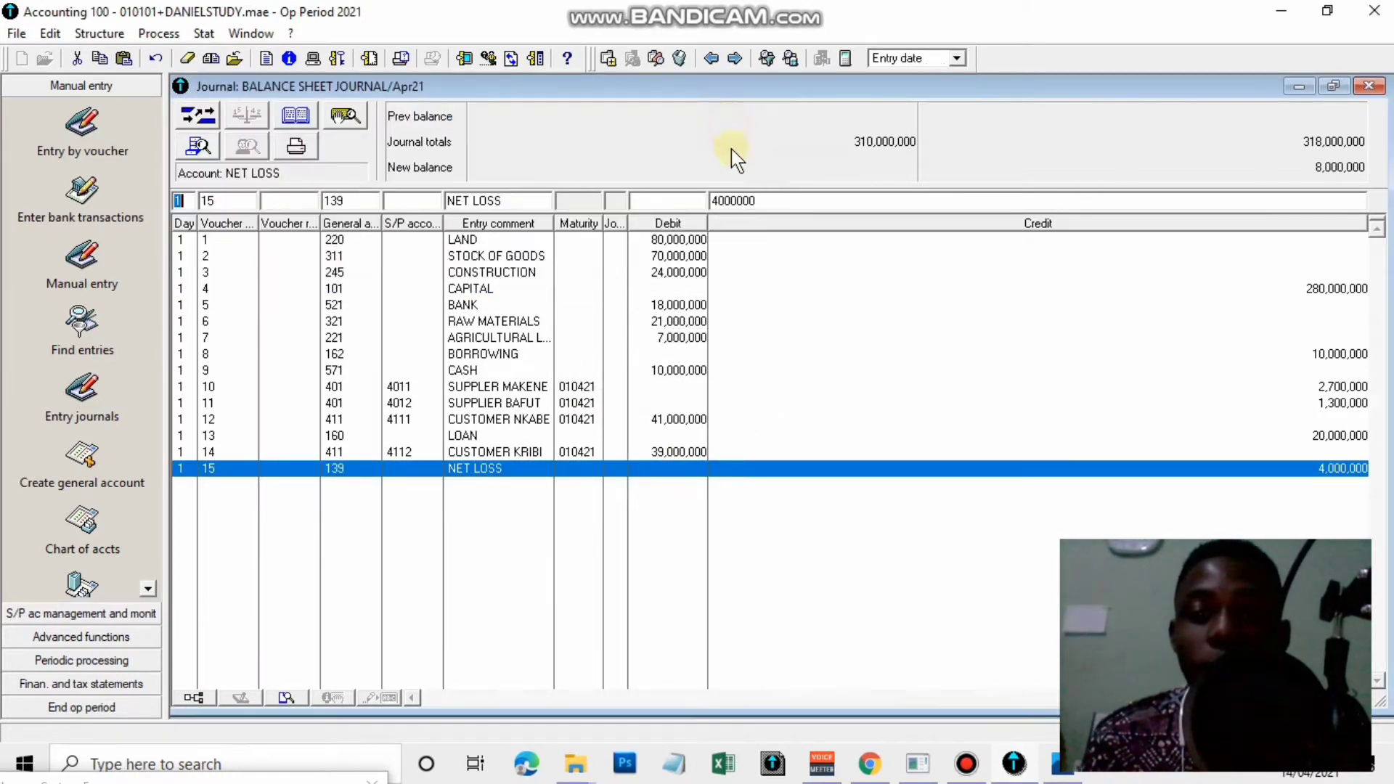
key("Delete")
left_click(641, 203)
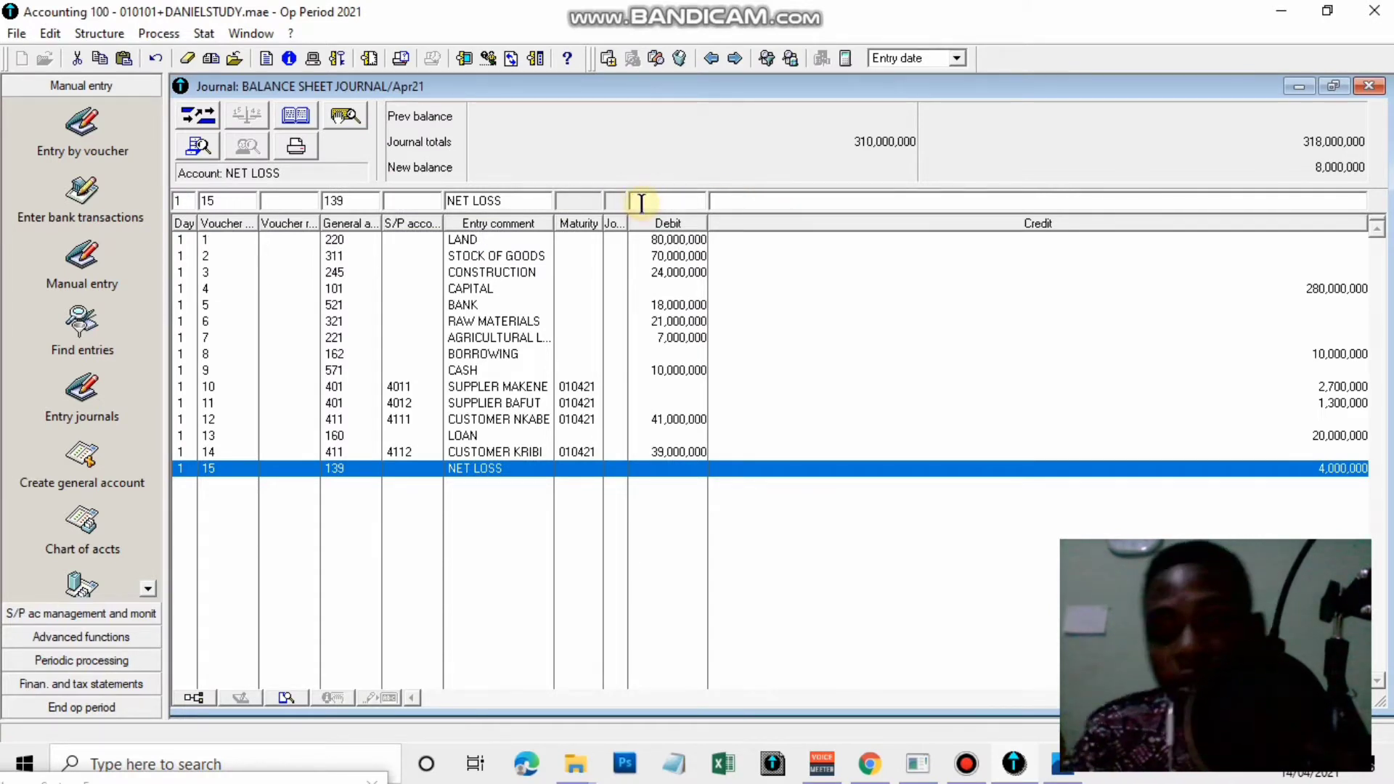
type("4,000,")
type("000000")
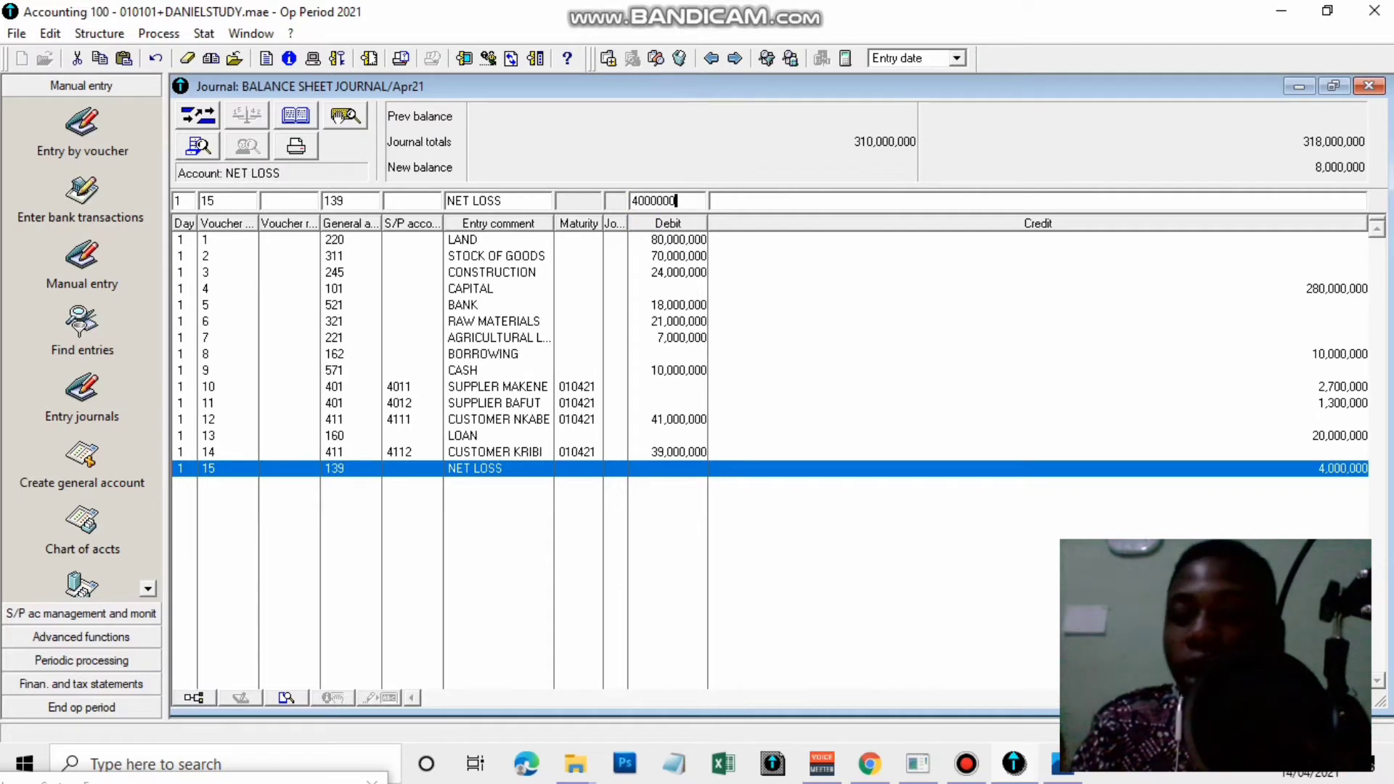
key("Return")
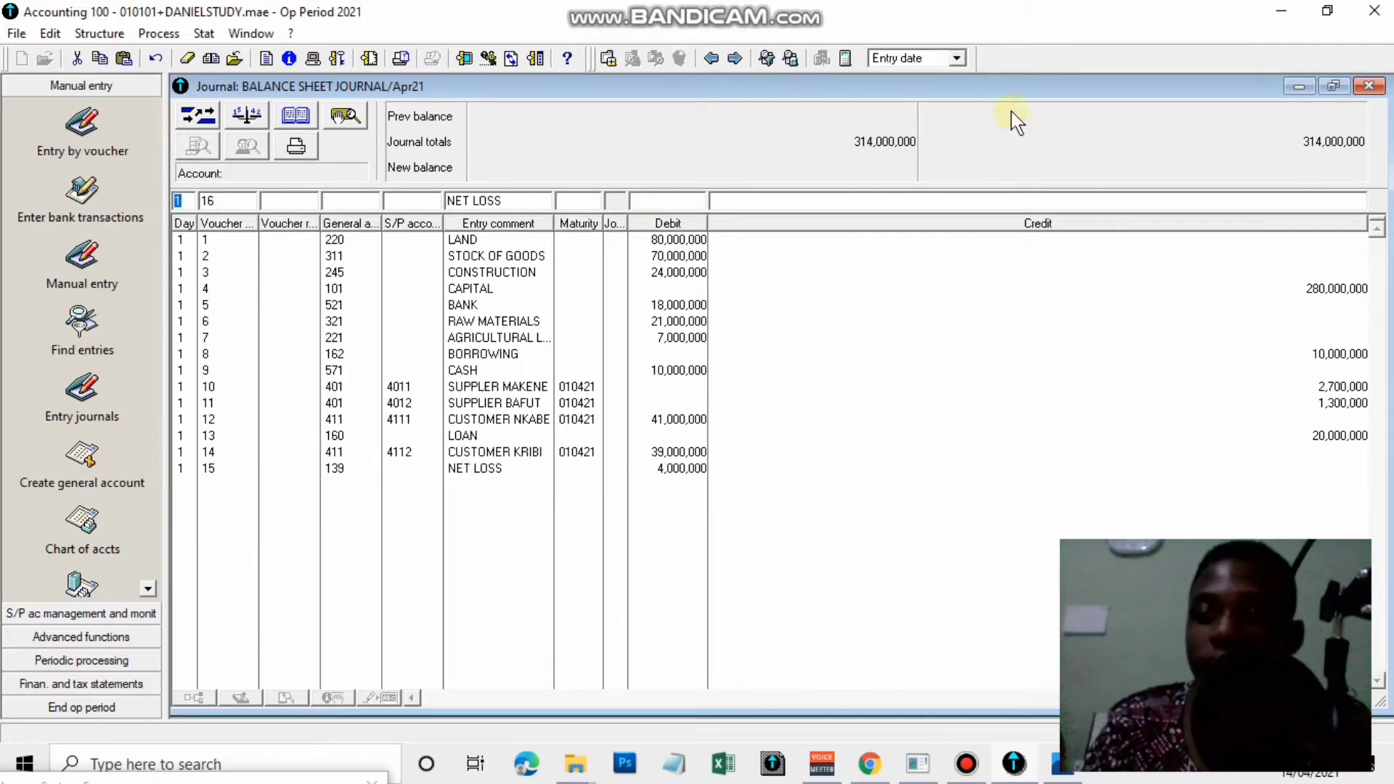
left_click(1371, 88)
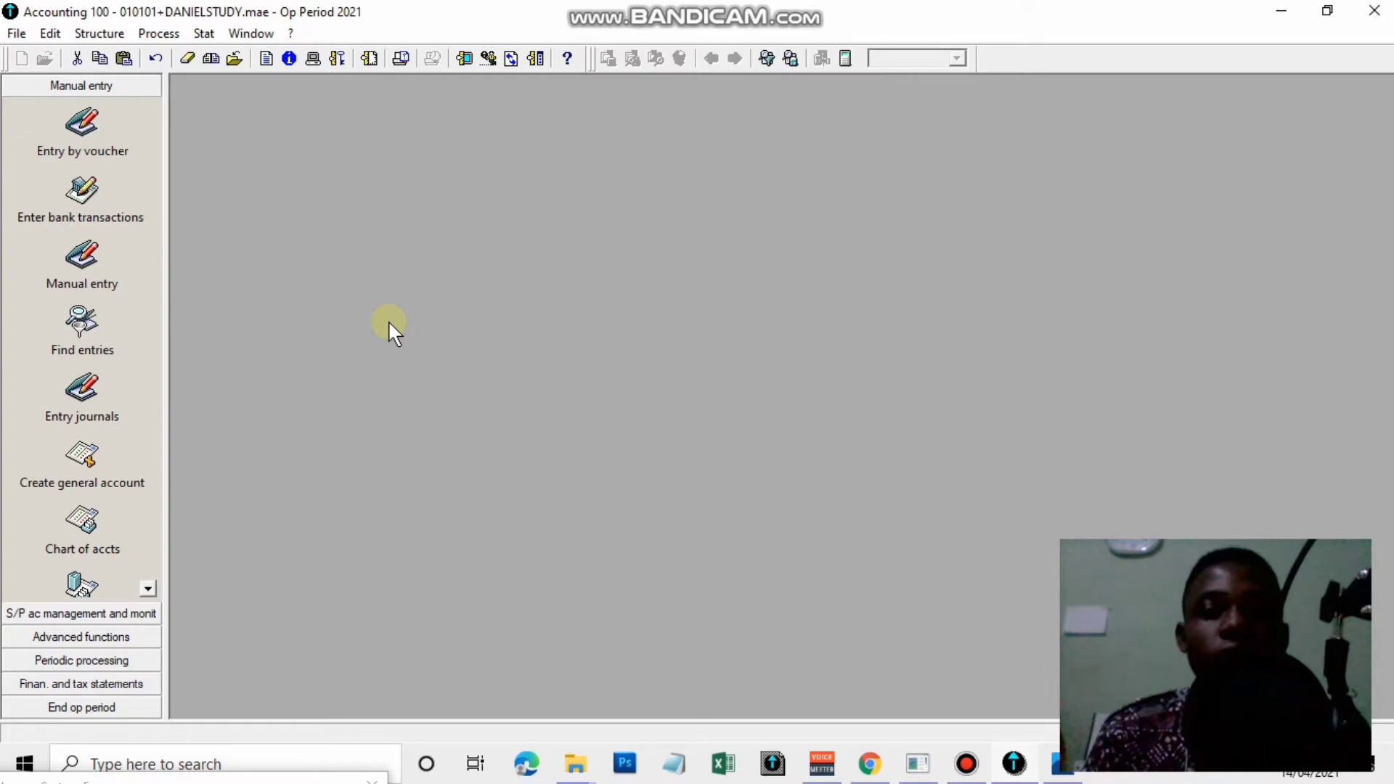
Open the purchase journal with code PUR for period Apr21 in manual entry and maximize its window
left_click(173, 35)
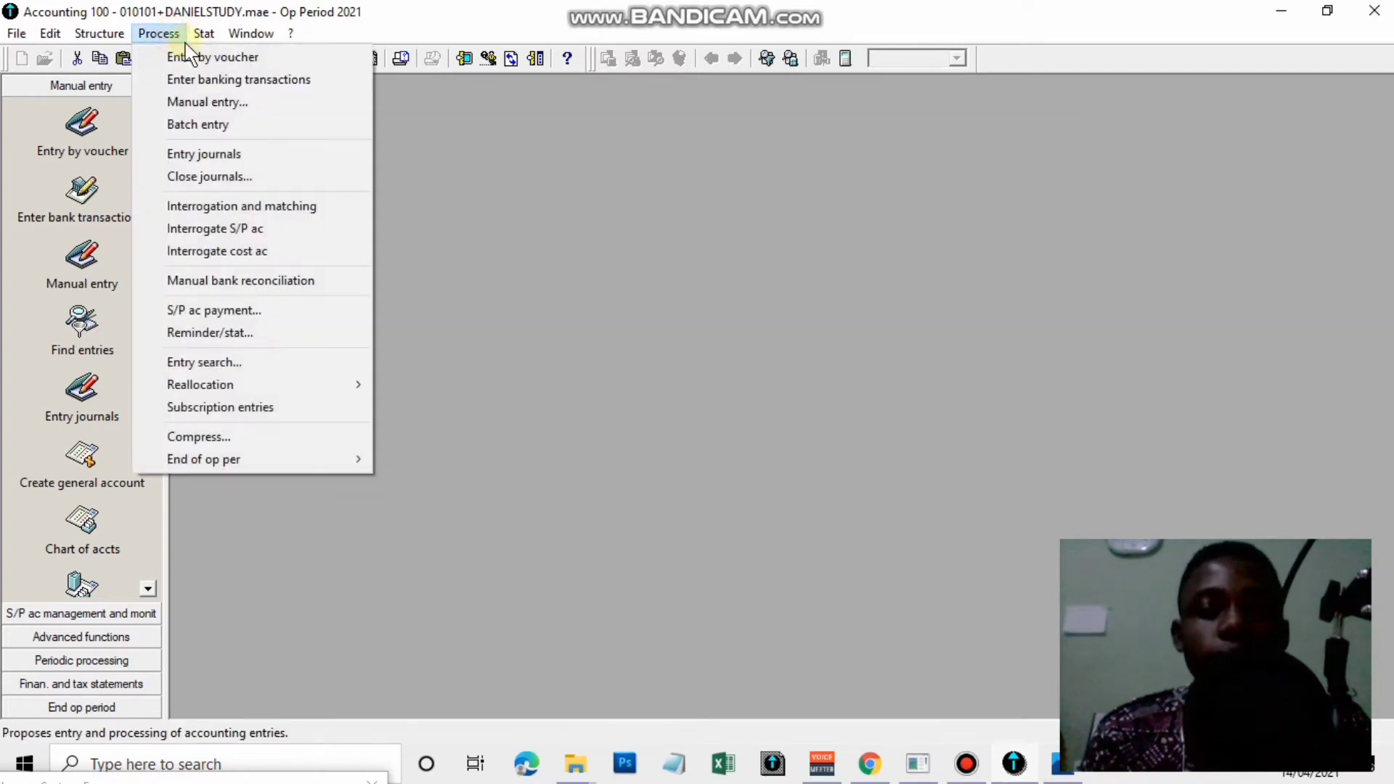
left_click(275, 103)
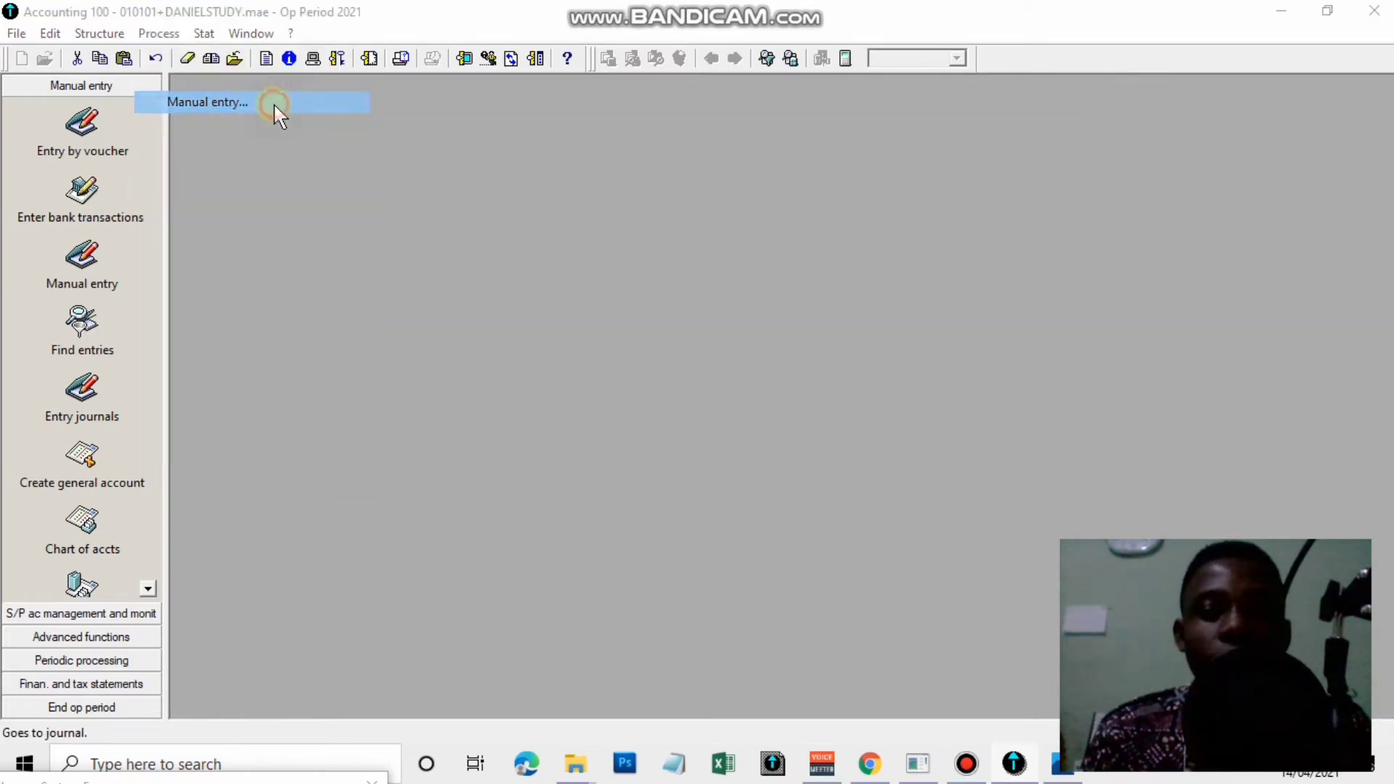
key("BackSpace")
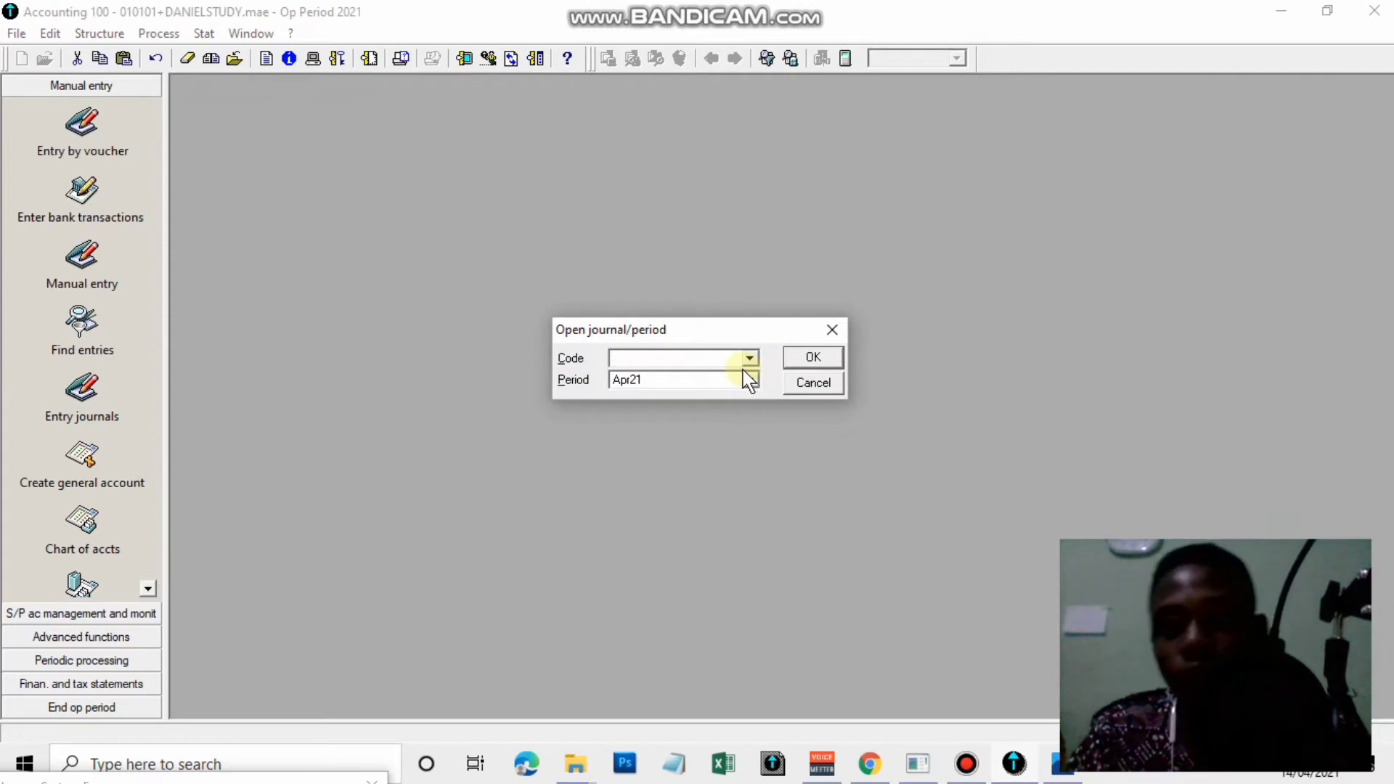
type("PUR")
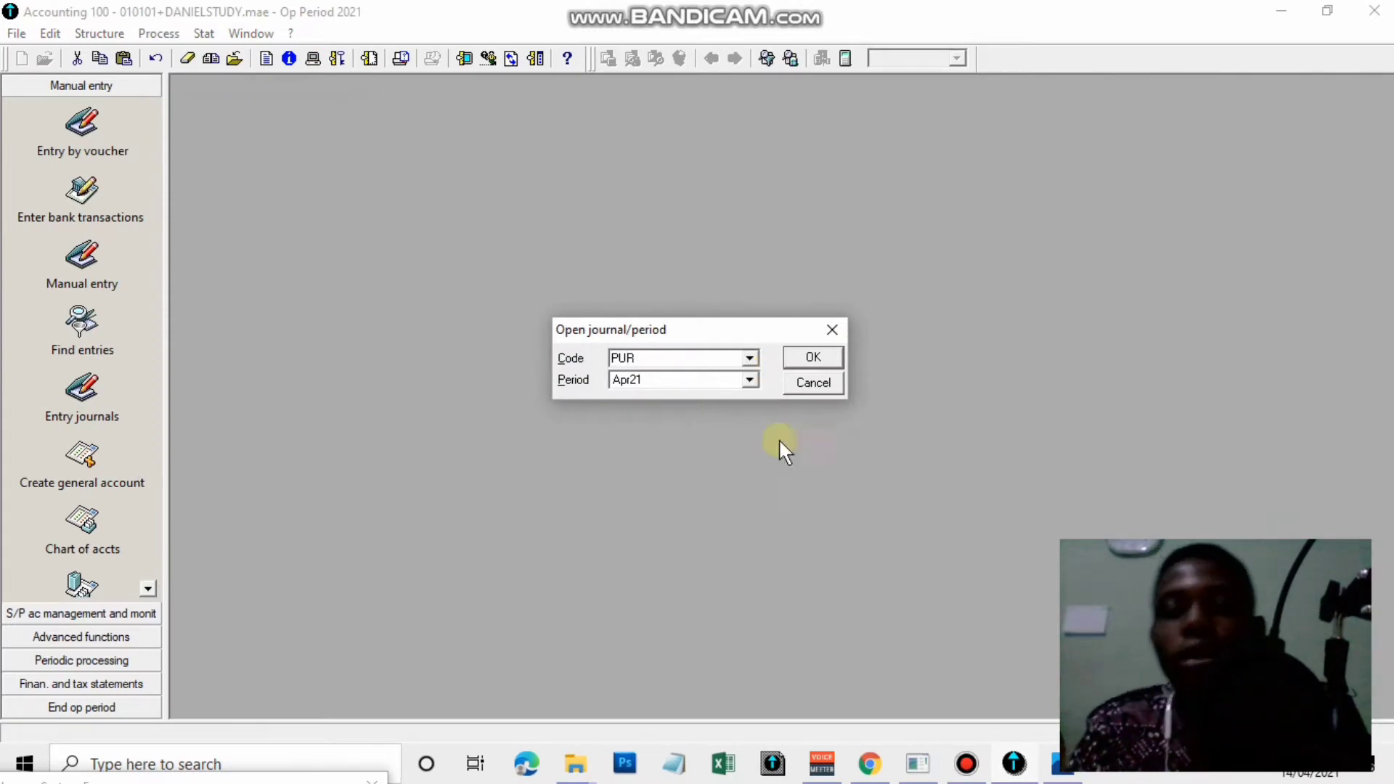
left_click(813, 356)
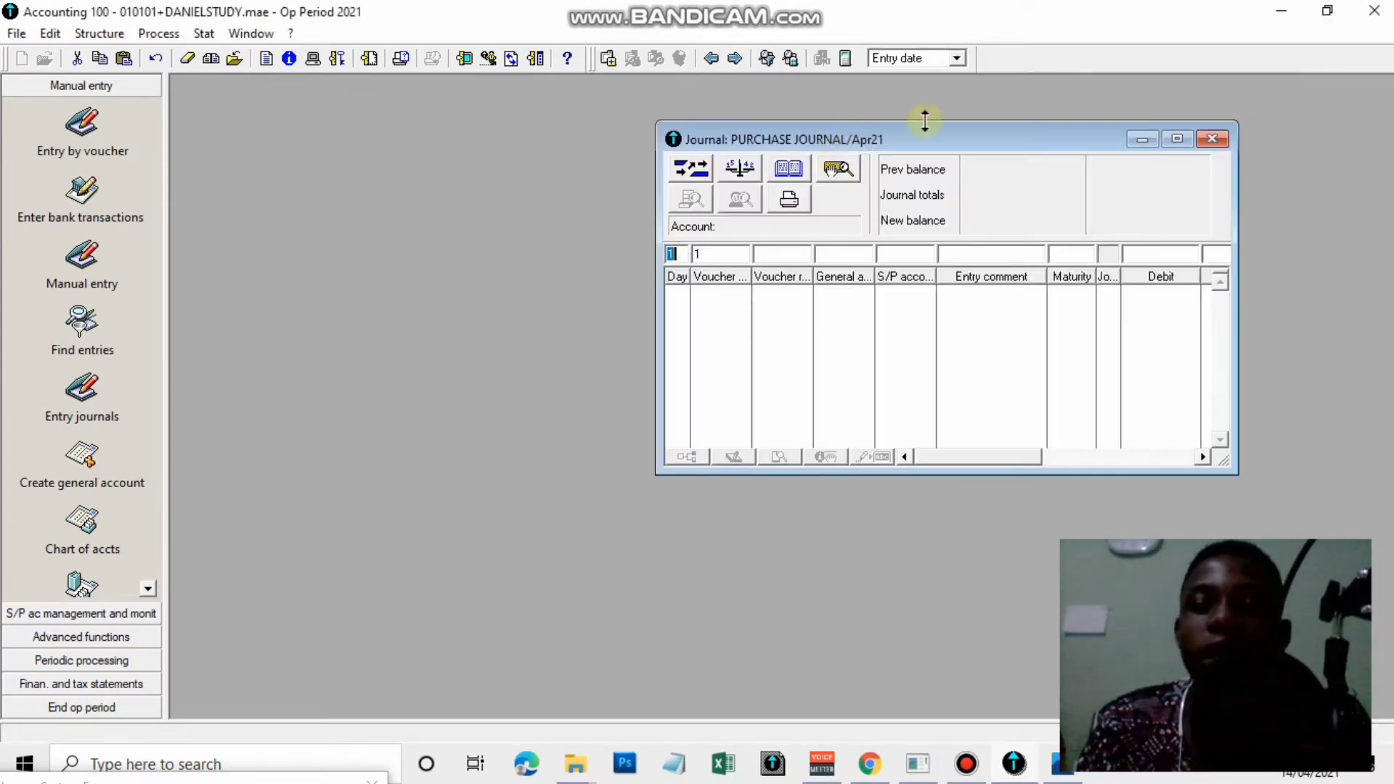
left_click(1177, 140)
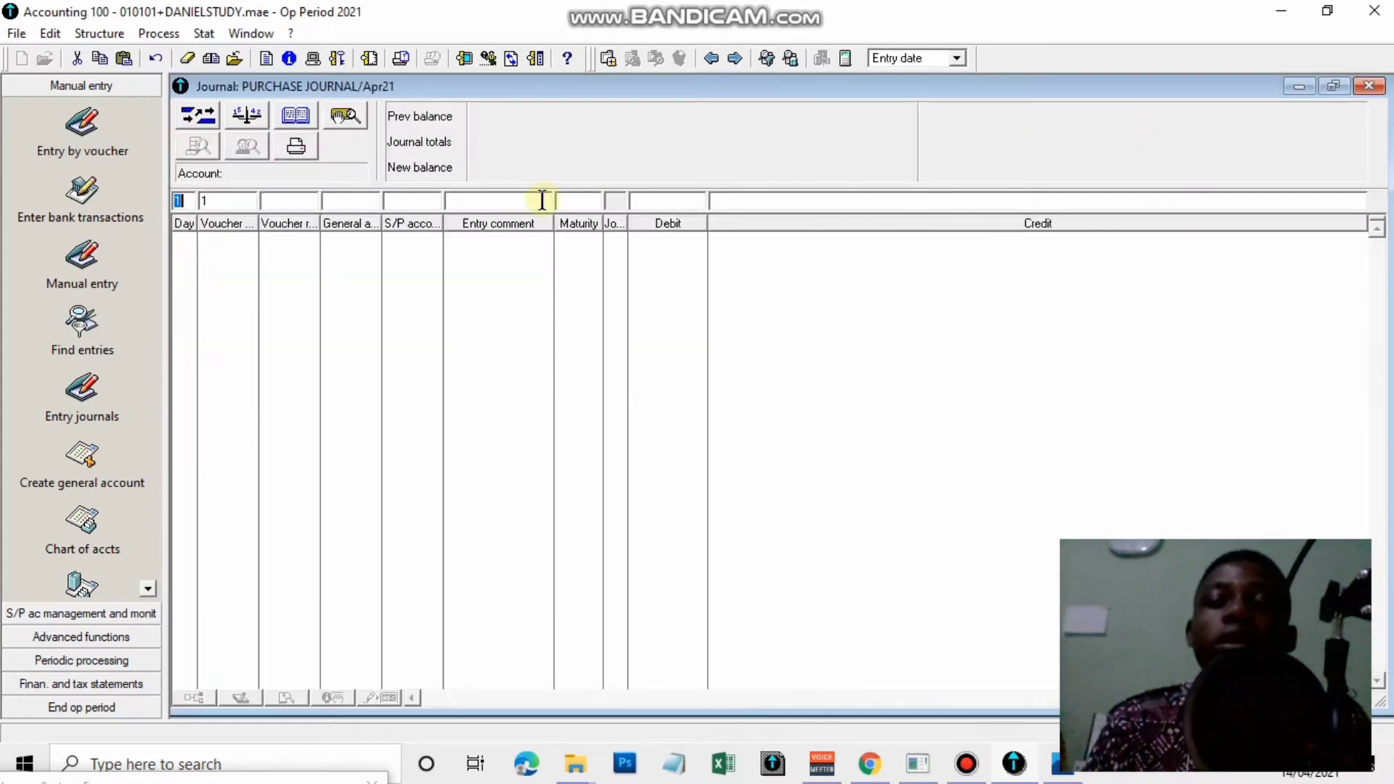
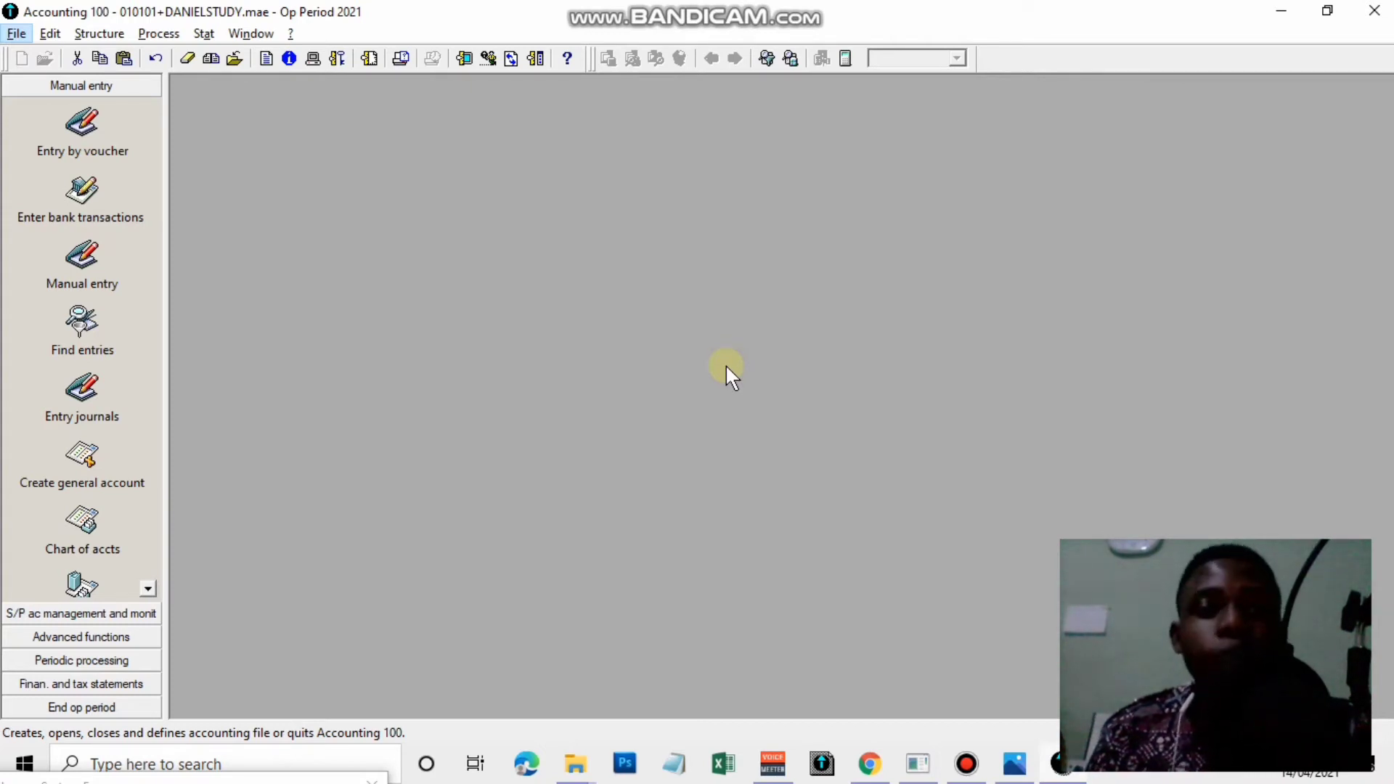
Start a manual entry, review the exercise's dated operations in Photos and return to Accounting 100
left_click(157, 34)
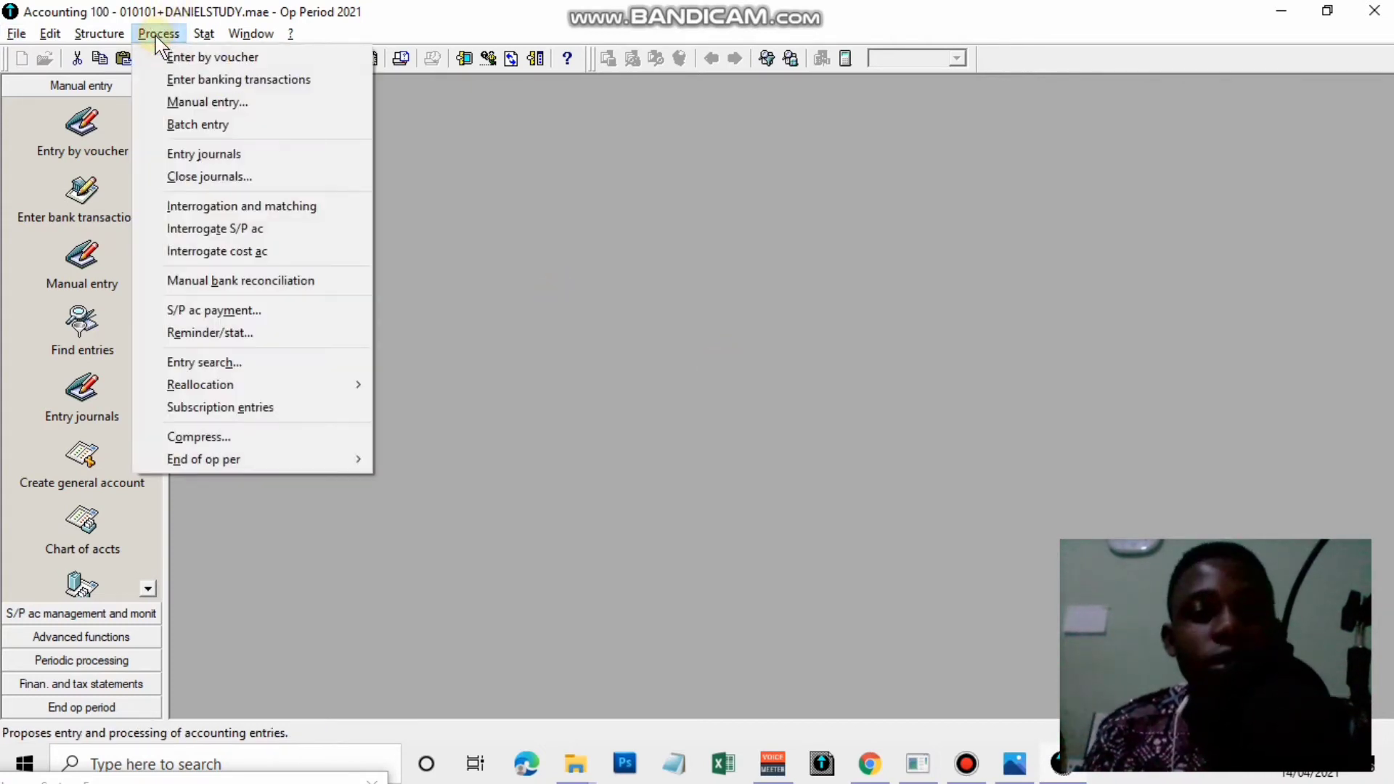
left_click(226, 102)
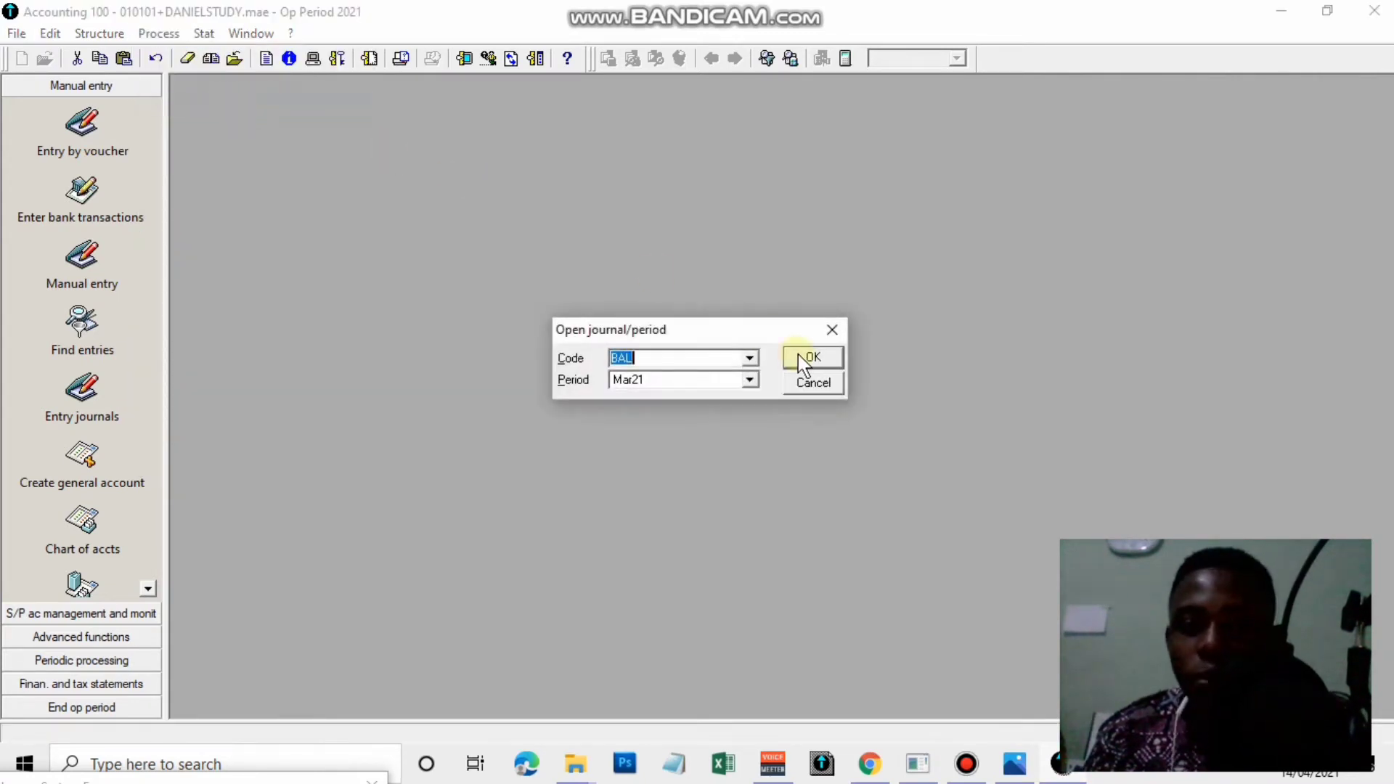
left_click(1022, 760)
scroll(655, 604, "up", 3)
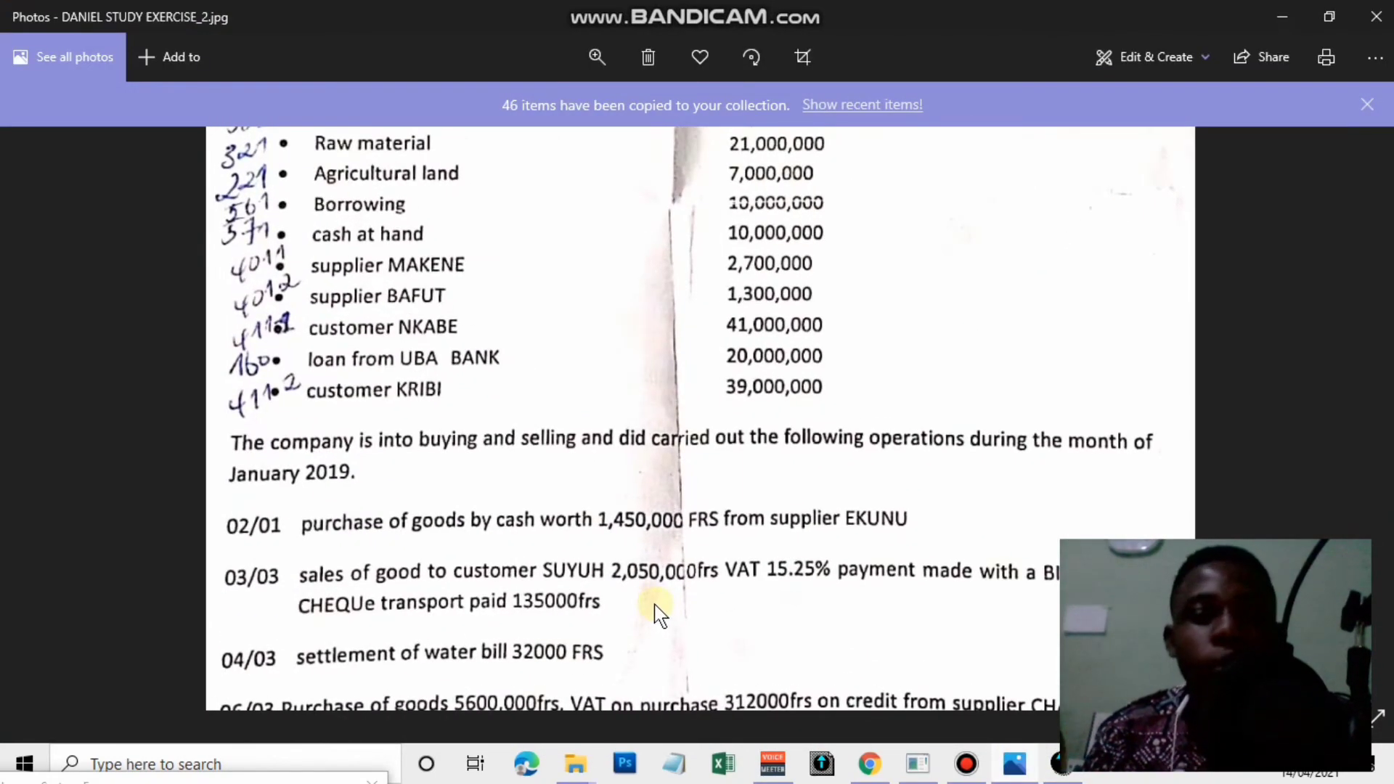
scroll(648, 572, "down", 2)
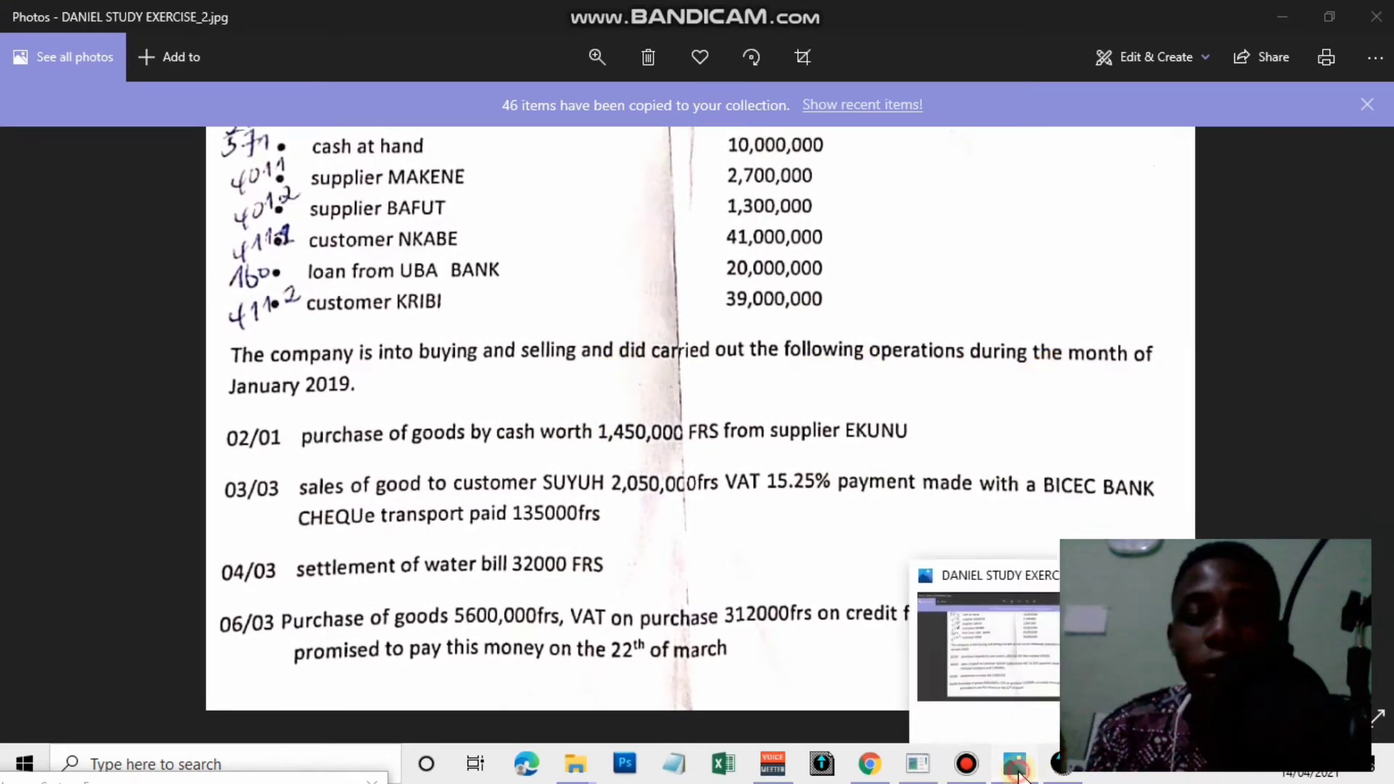
left_click(1059, 768)
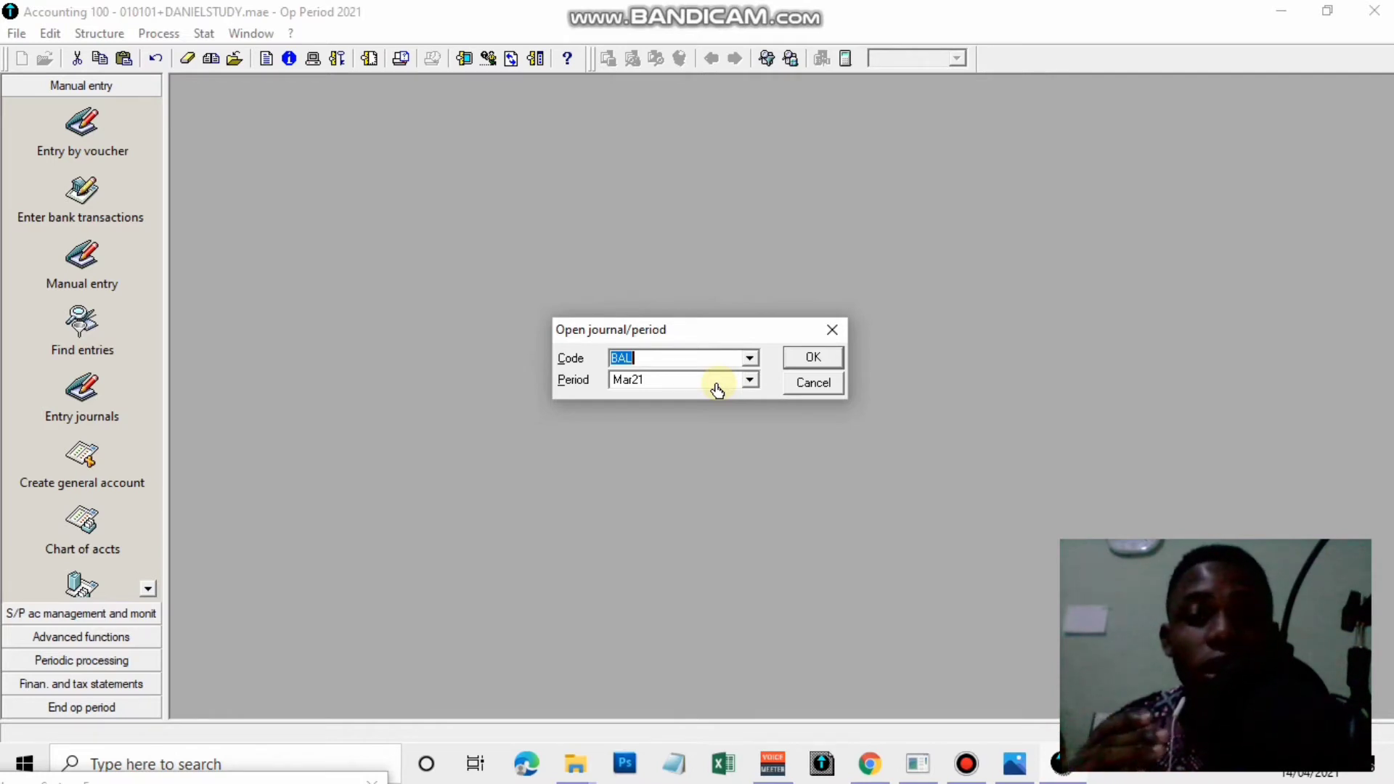
Open the BAL balance sheet journal for period Apr21, check its journal totals and close it
left_click(749, 380)
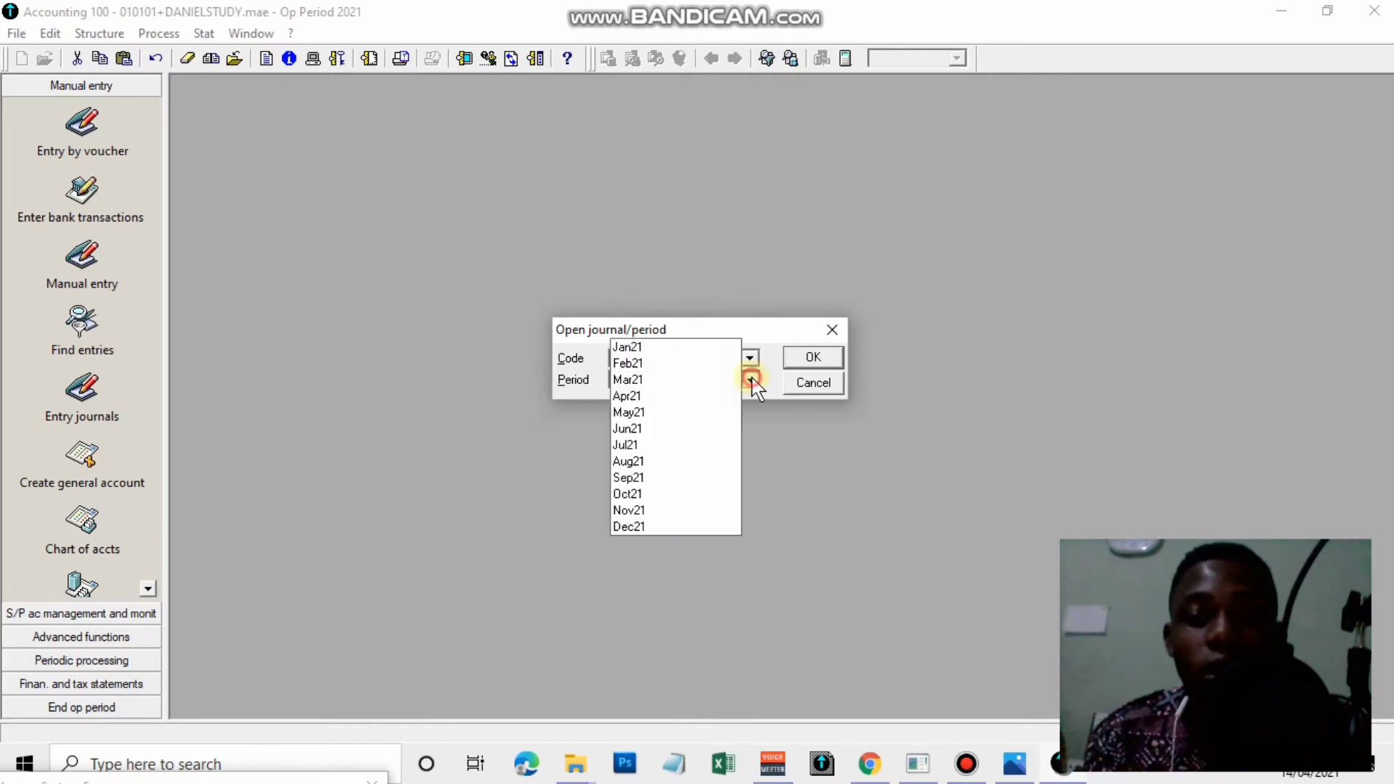
left_click(710, 397)
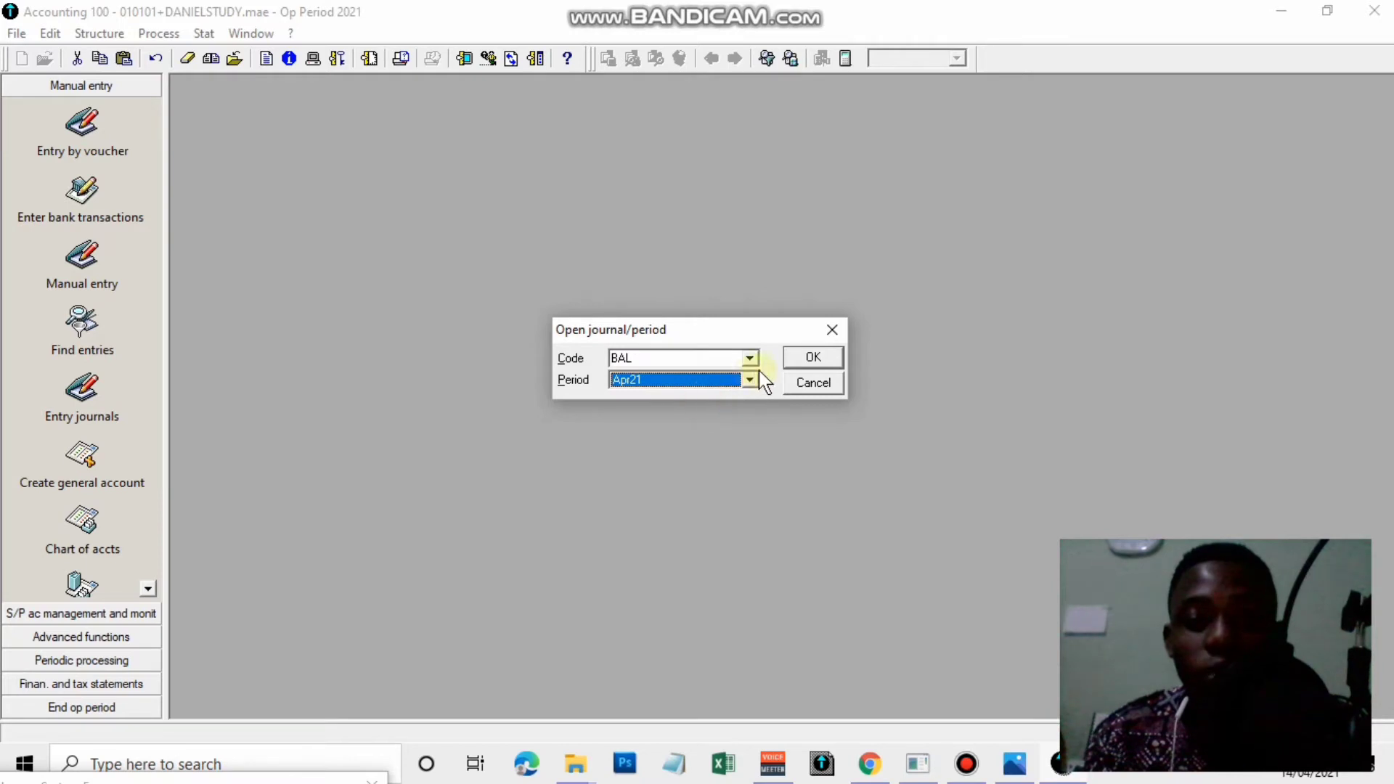
left_click(805, 360)
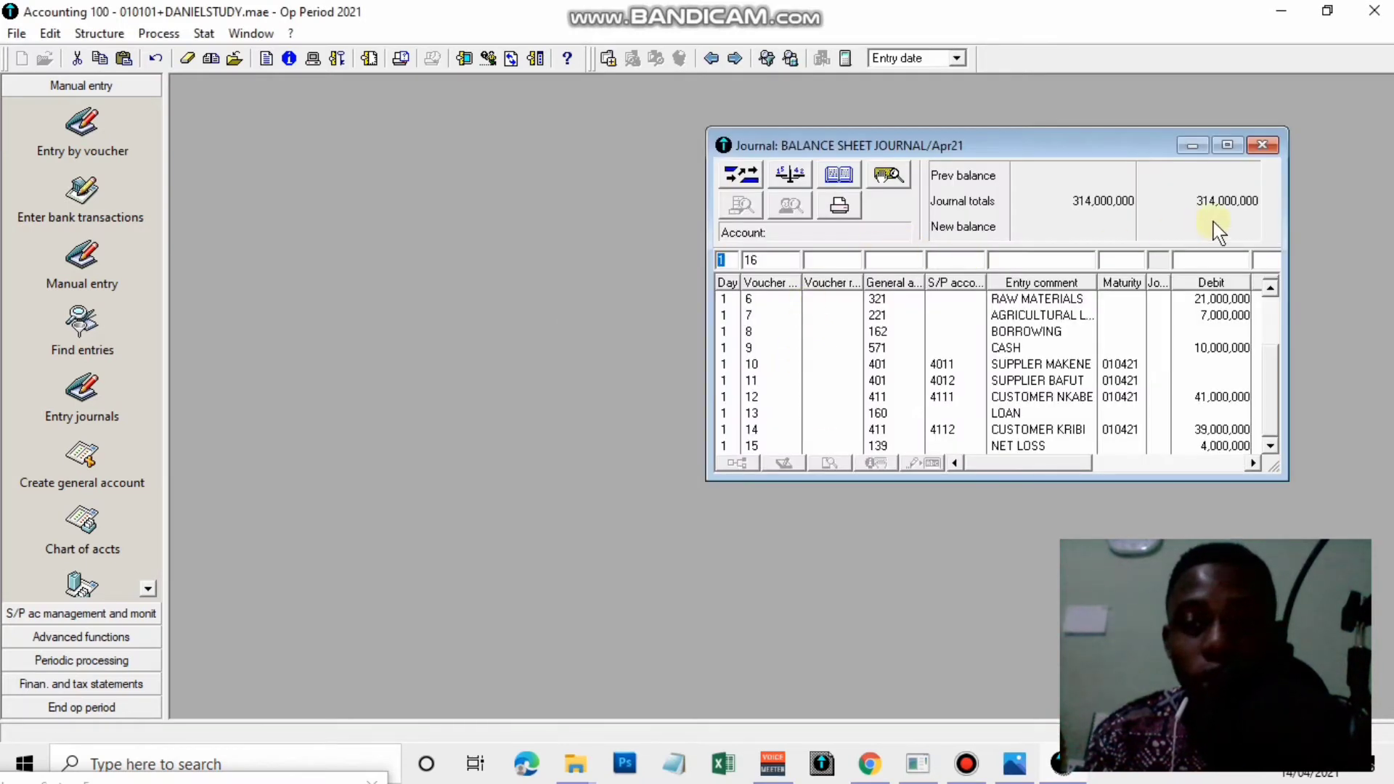
left_click(1263, 146)
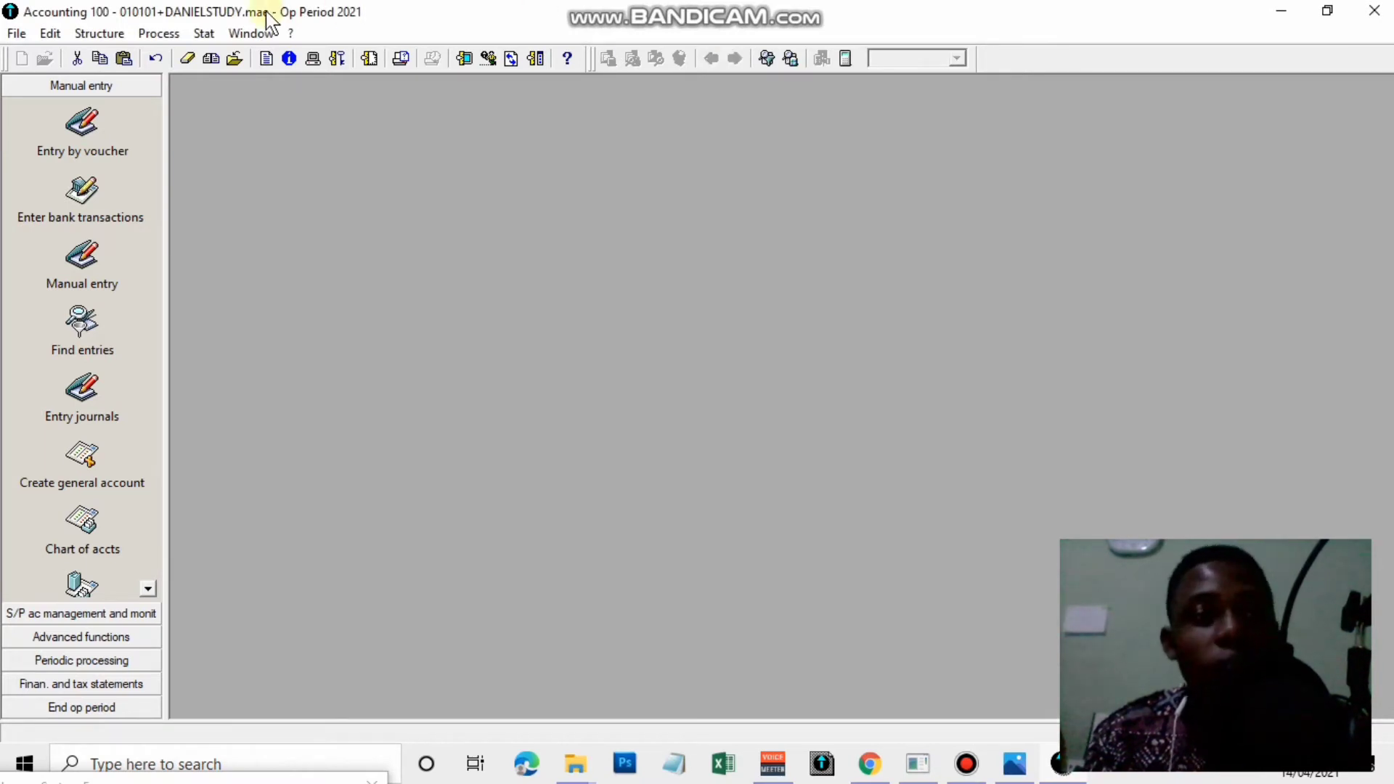
Open the BAL balance sheet journal for period Mar21 in manual entry, view its entries and close it
left_click(142, 34)
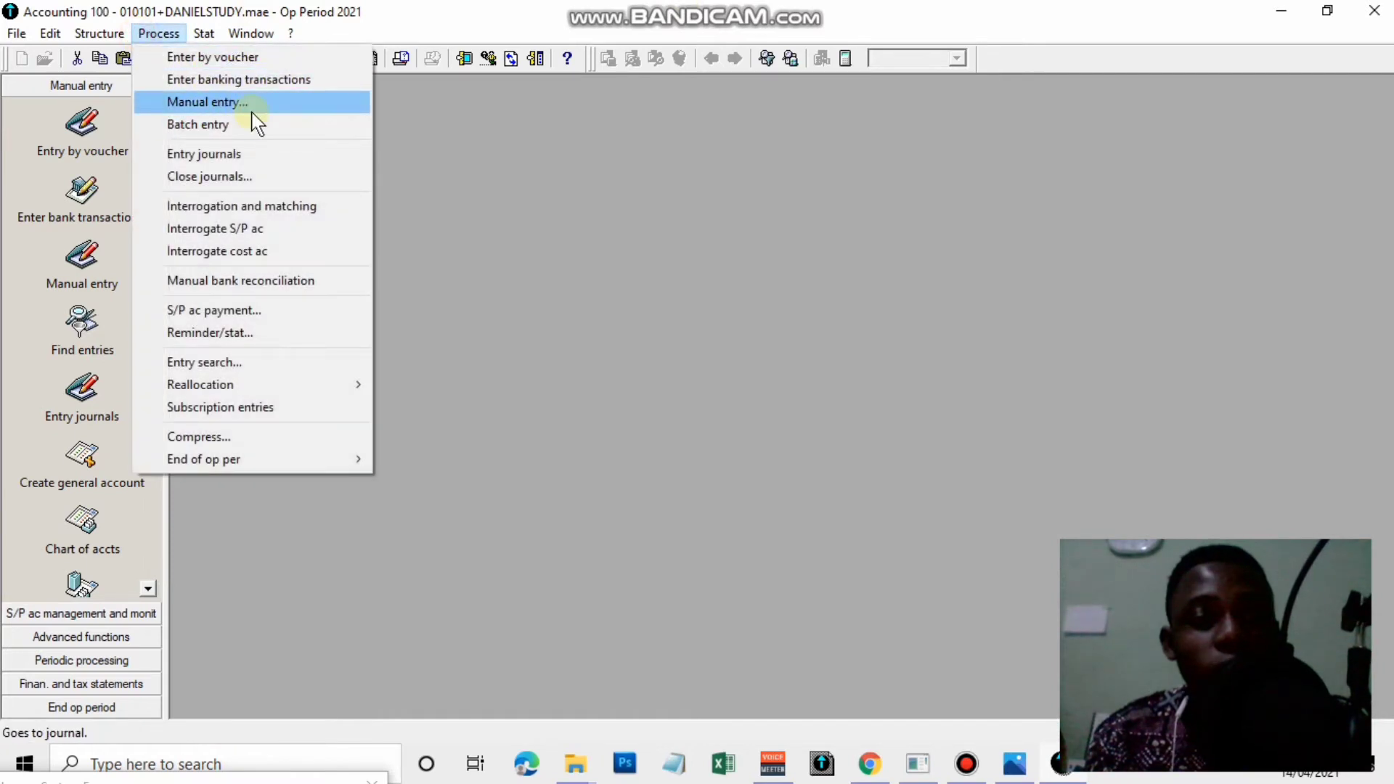
left_click(254, 106)
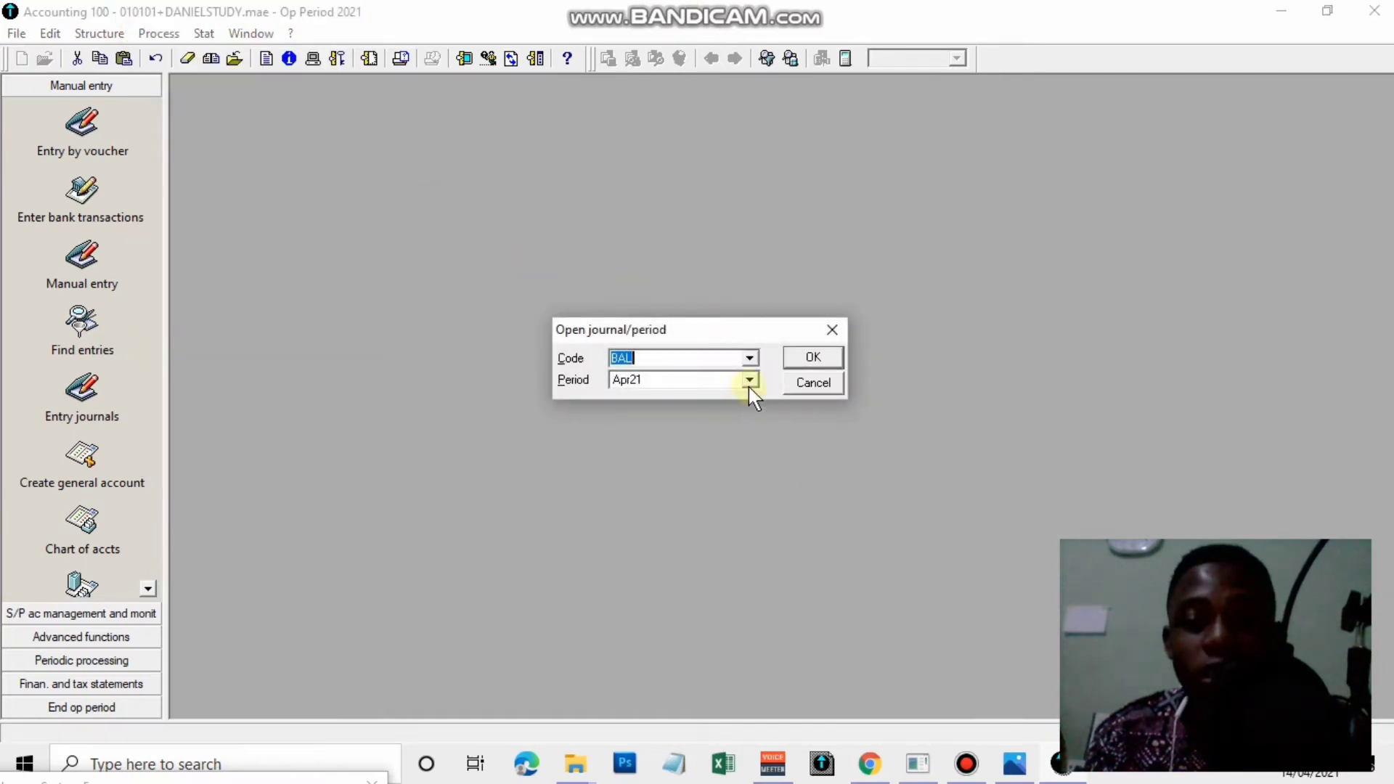
left_click(749, 382)
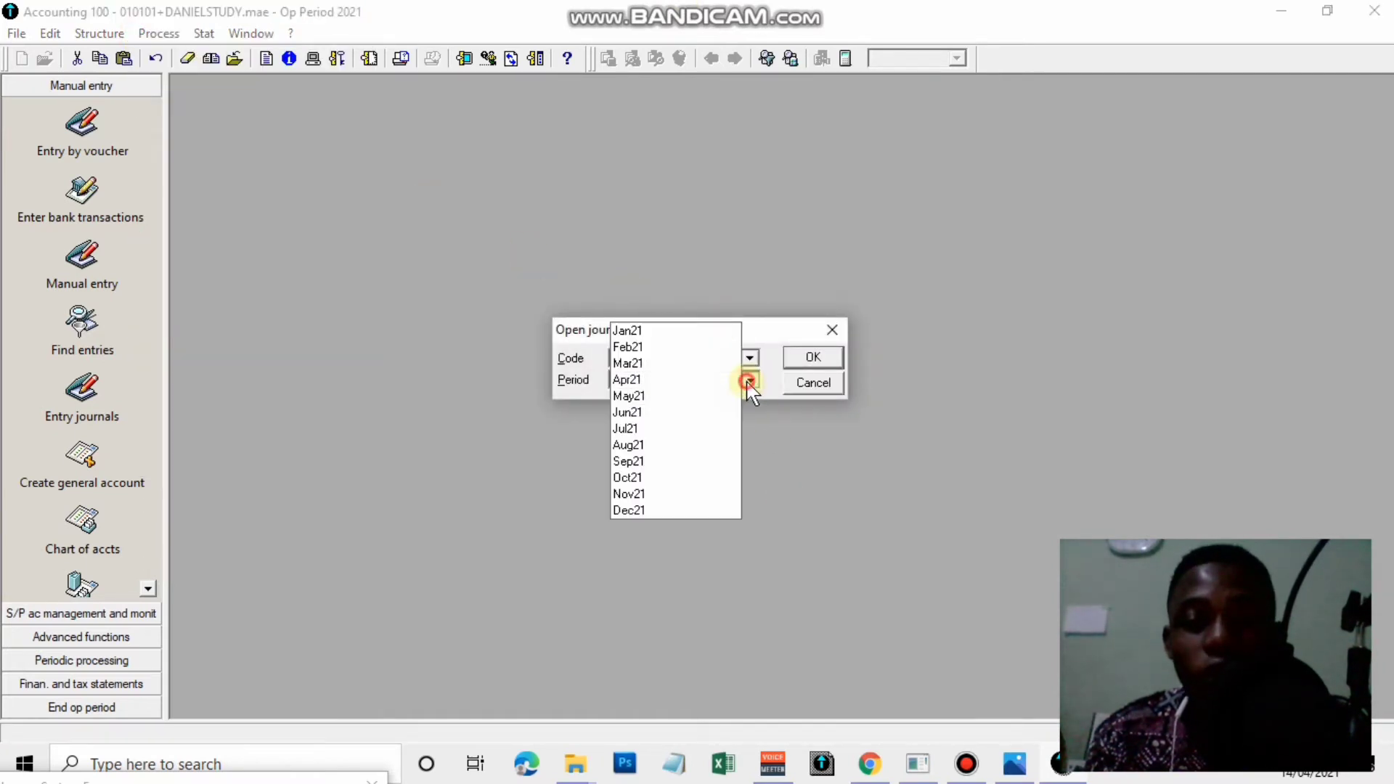
left_click(677, 365)
left_click(807, 356)
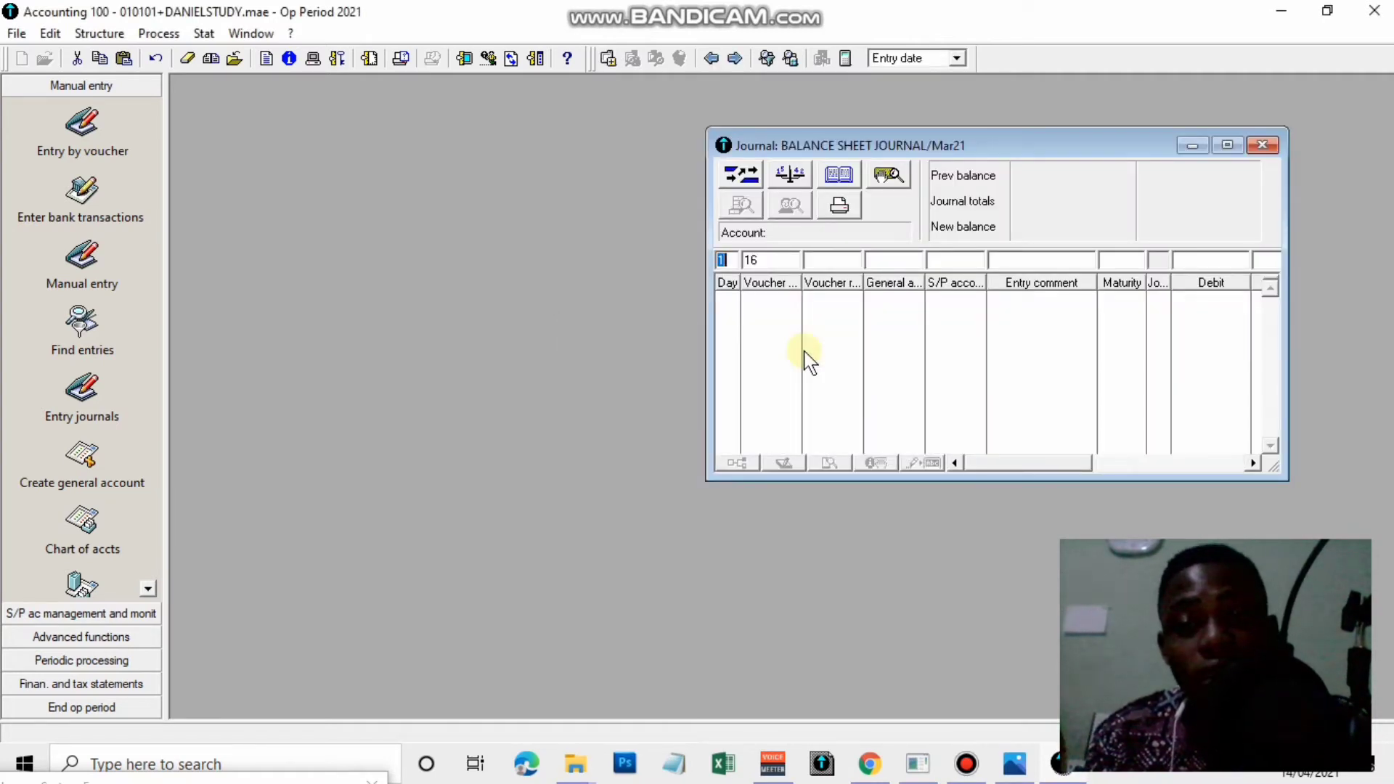
left_click(1261, 146)
Switch to the exercise page in Photos and examine the opening balances and the operations dated 02/01 to 06/03
left_click(1024, 770)
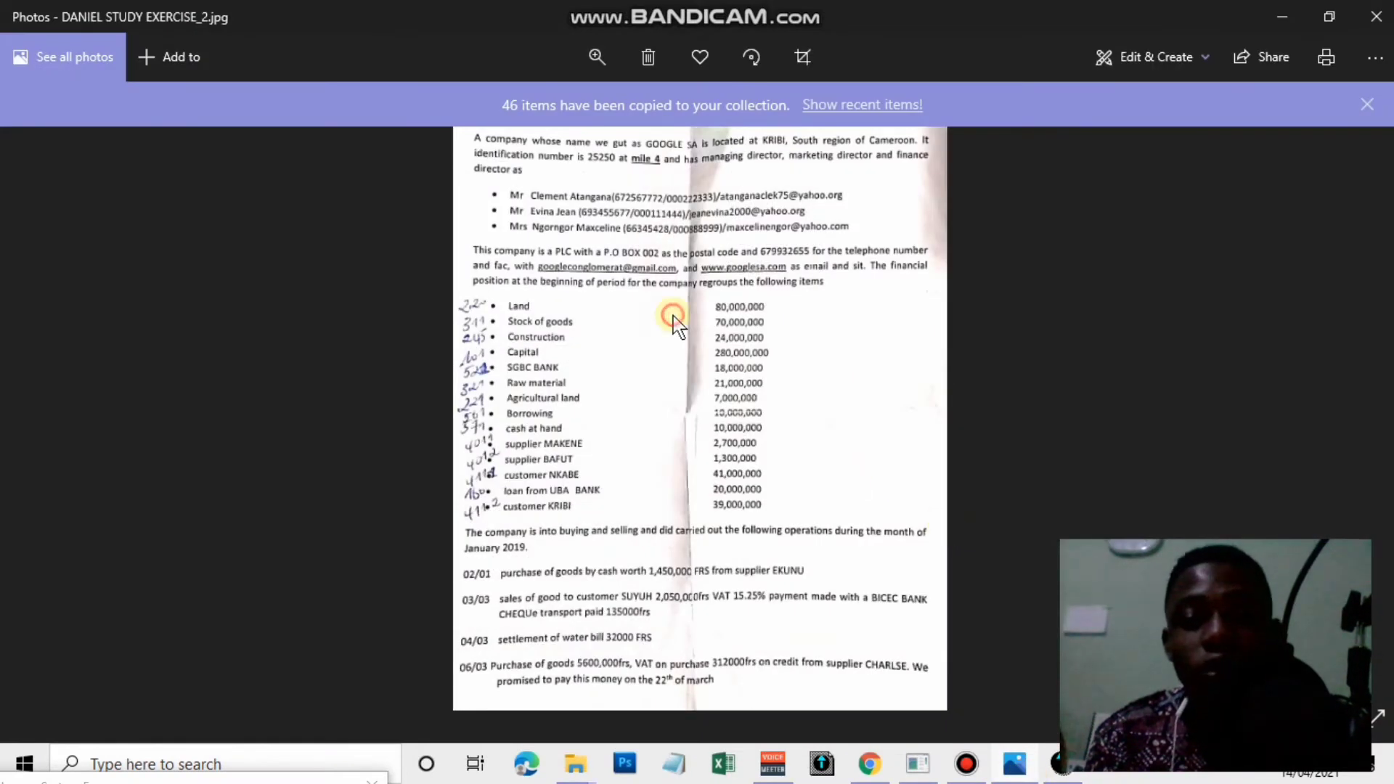
double_click(673, 318)
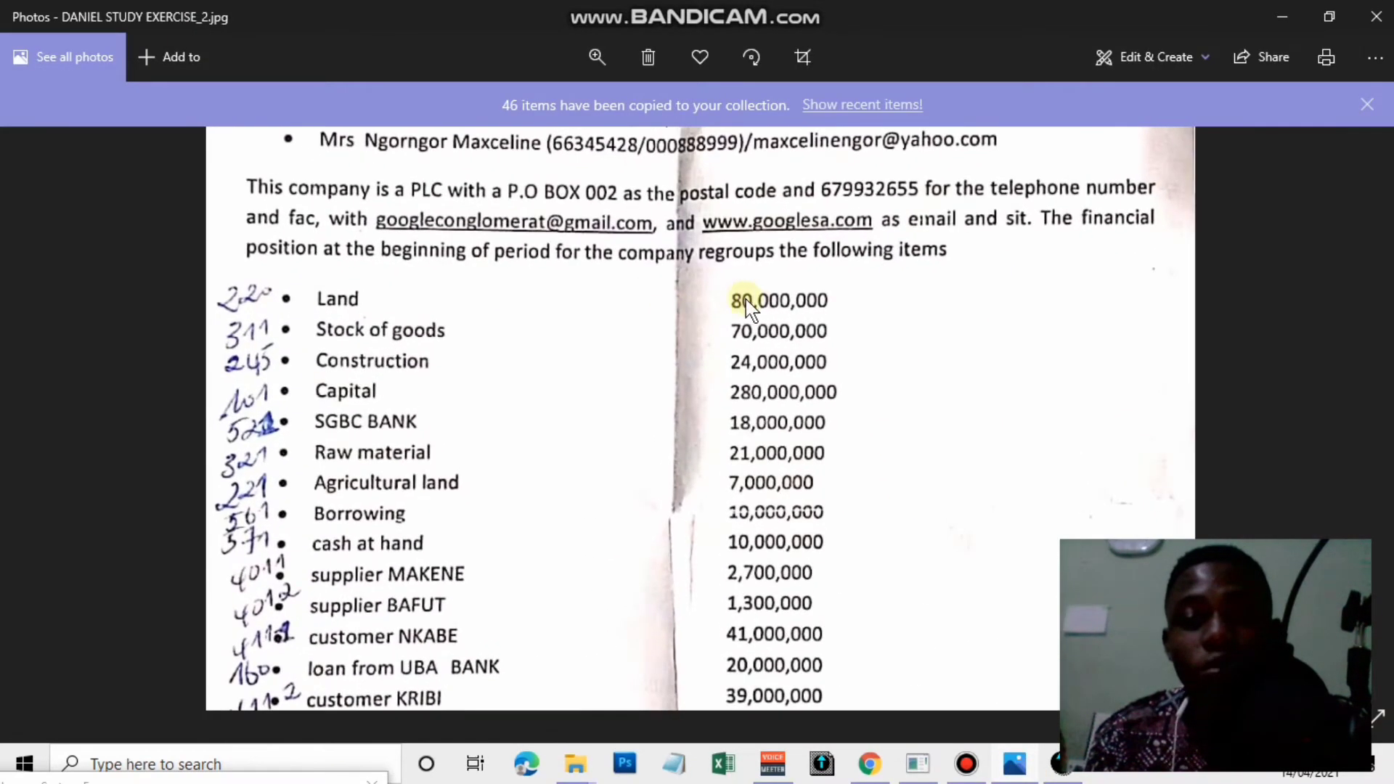
left_click_drag(745, 299, 748, 355)
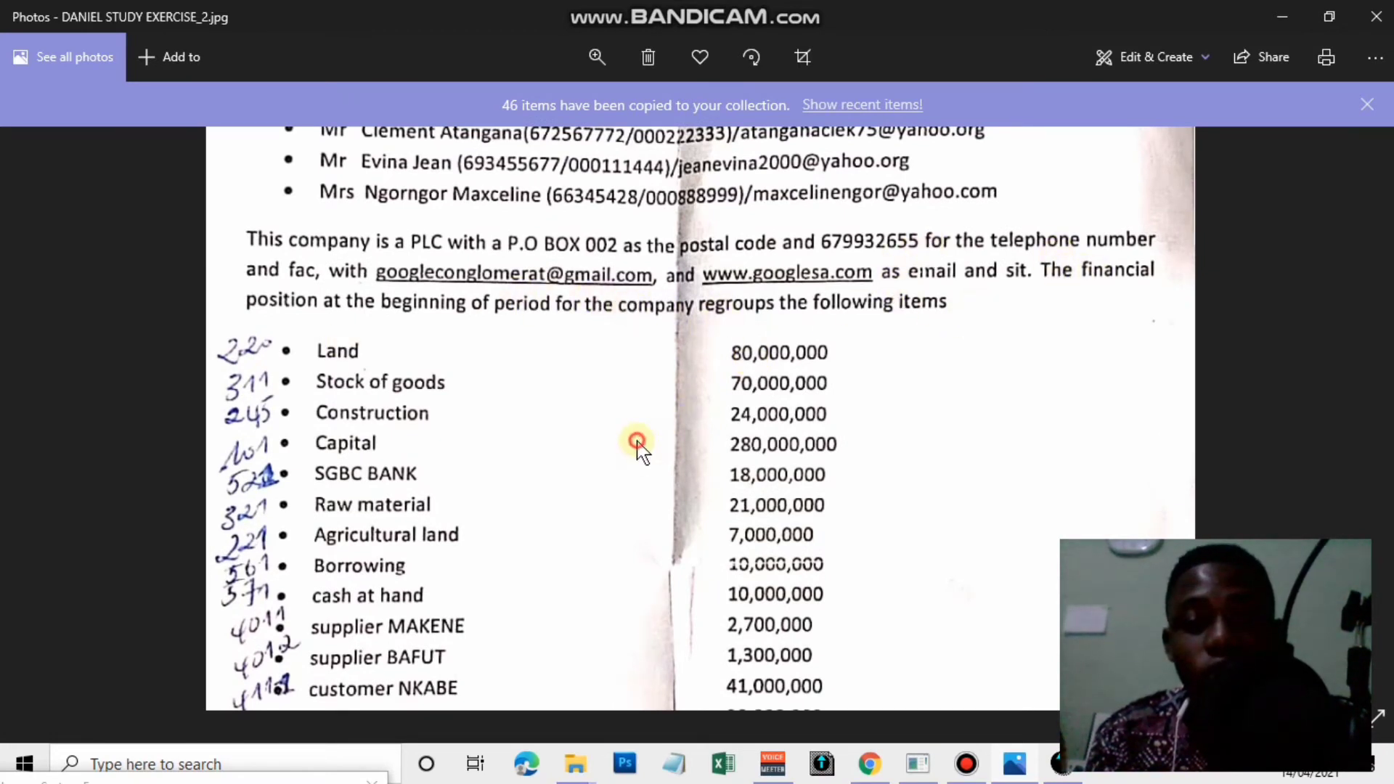
left_click_drag(637, 443, 614, 95)
left_click_drag(635, 348, 623, 156)
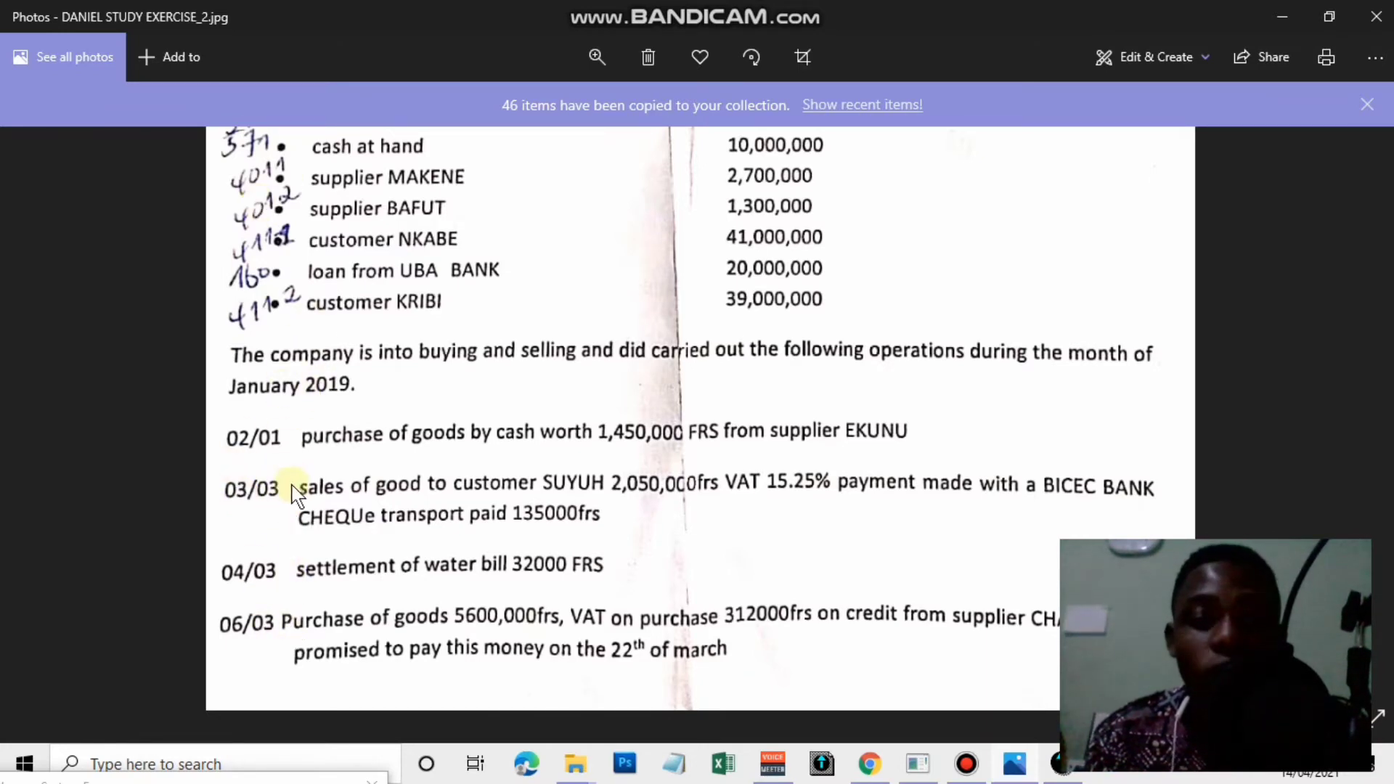
scroll(372, 334, "down", 3)
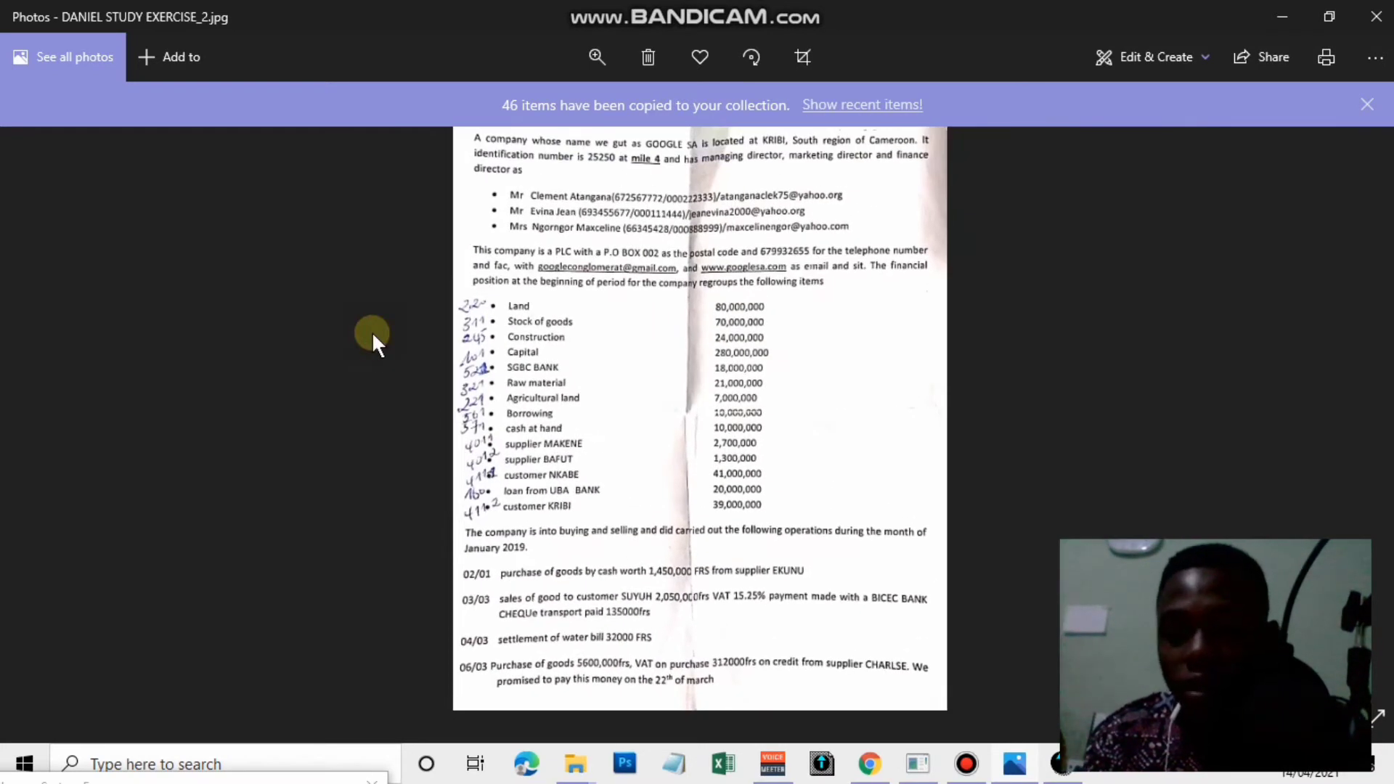
Examine the operations on the exercise's third page, recheck the opening balances on the second page and return to Accounting 100
key("Right")
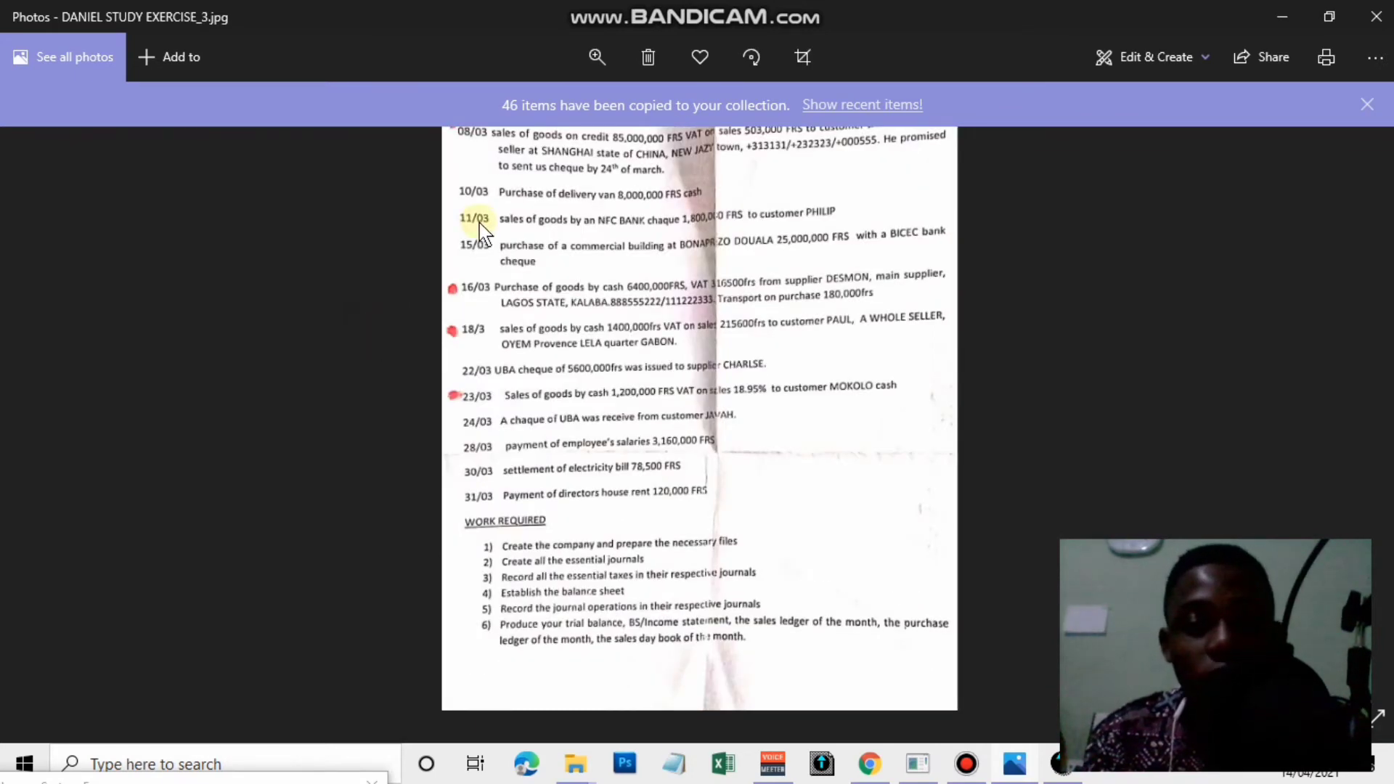
scroll(484, 233, "up", 3)
left_click_drag(495, 226, 563, 225)
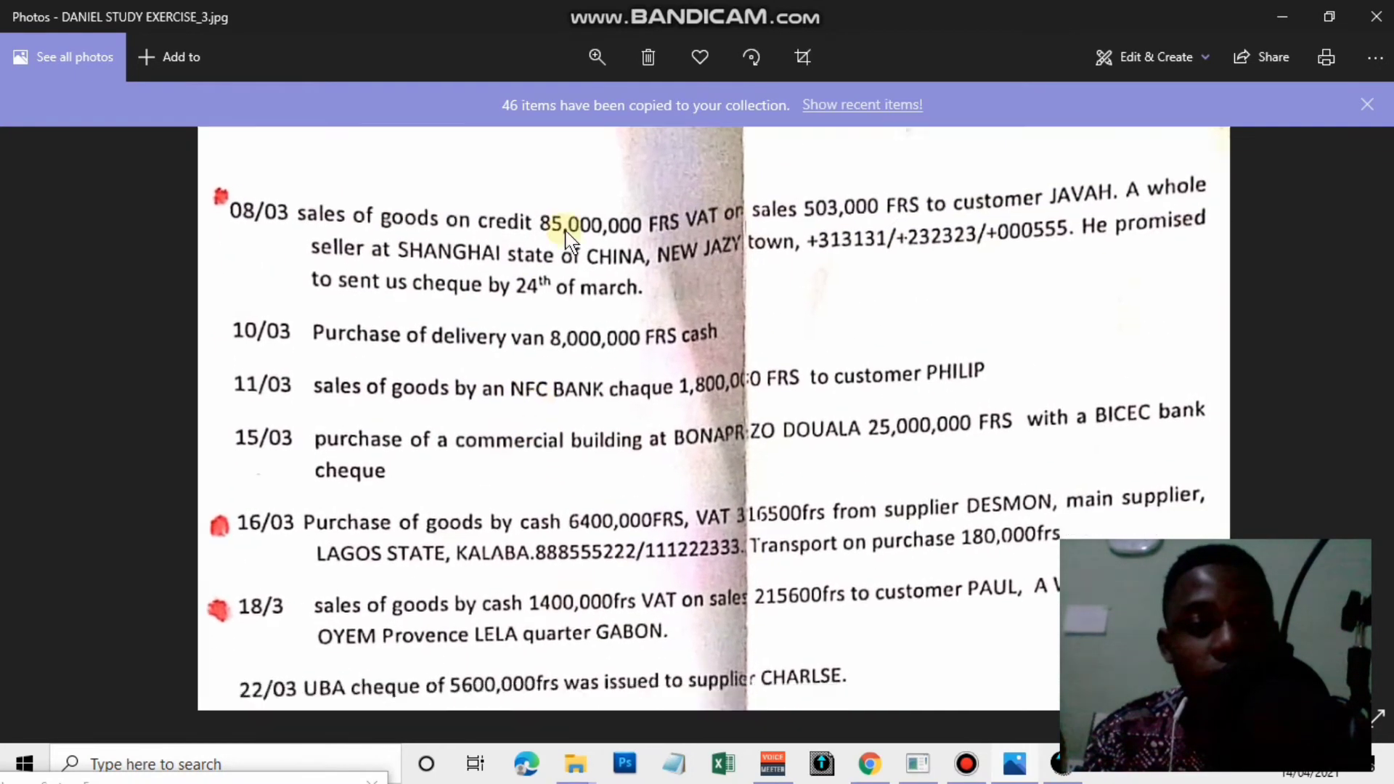
left_click_drag(534, 498, 541, 287)
scroll(541, 290, "down", 3)
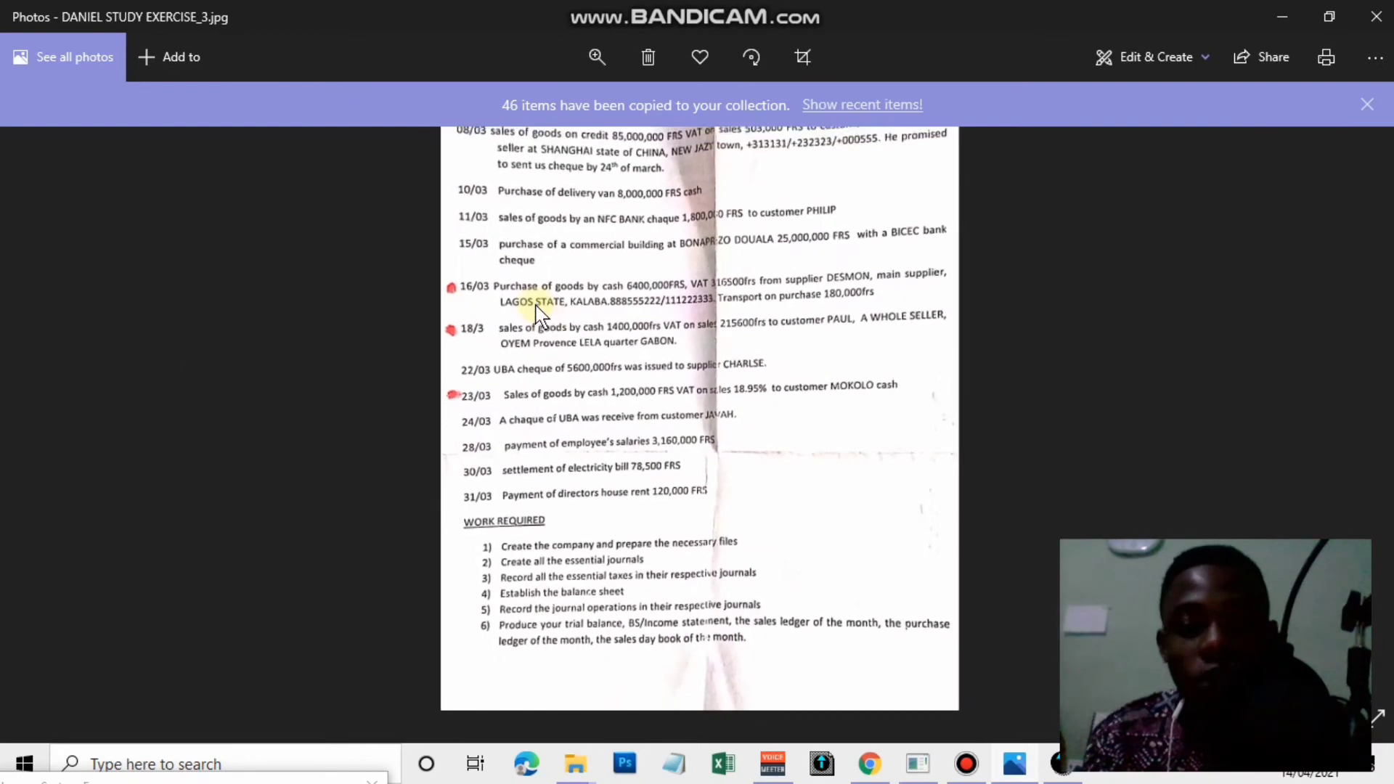
key("Left")
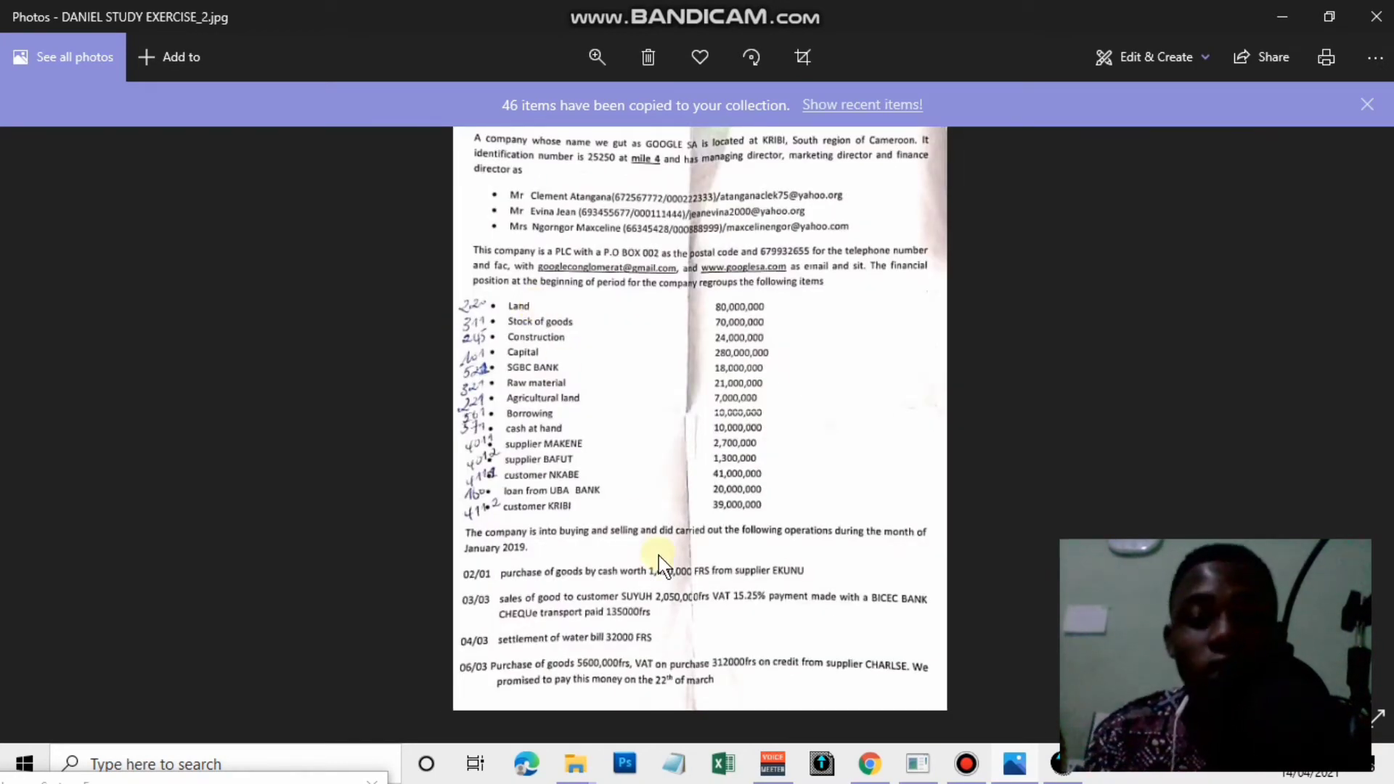
scroll(662, 490, "up", 2)
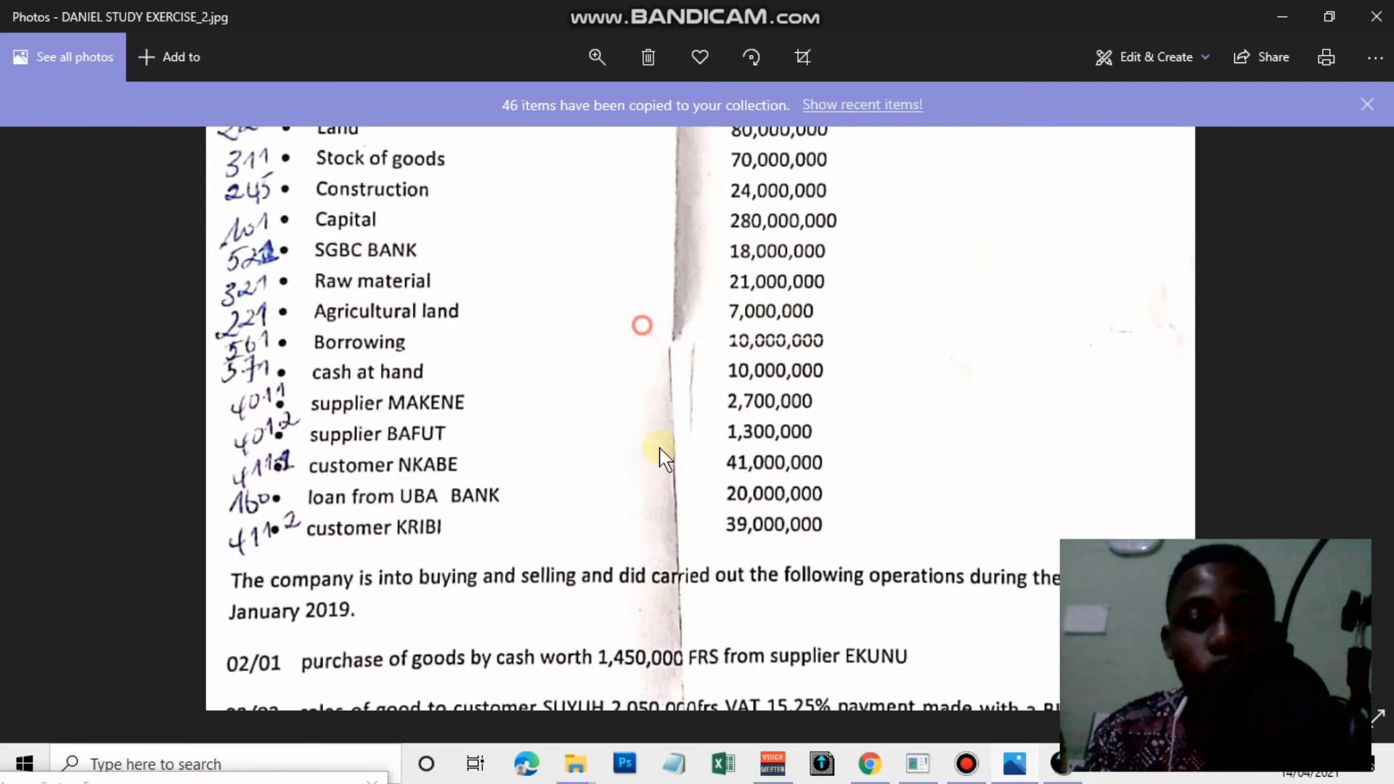
left_click_drag(642, 325, 665, 494)
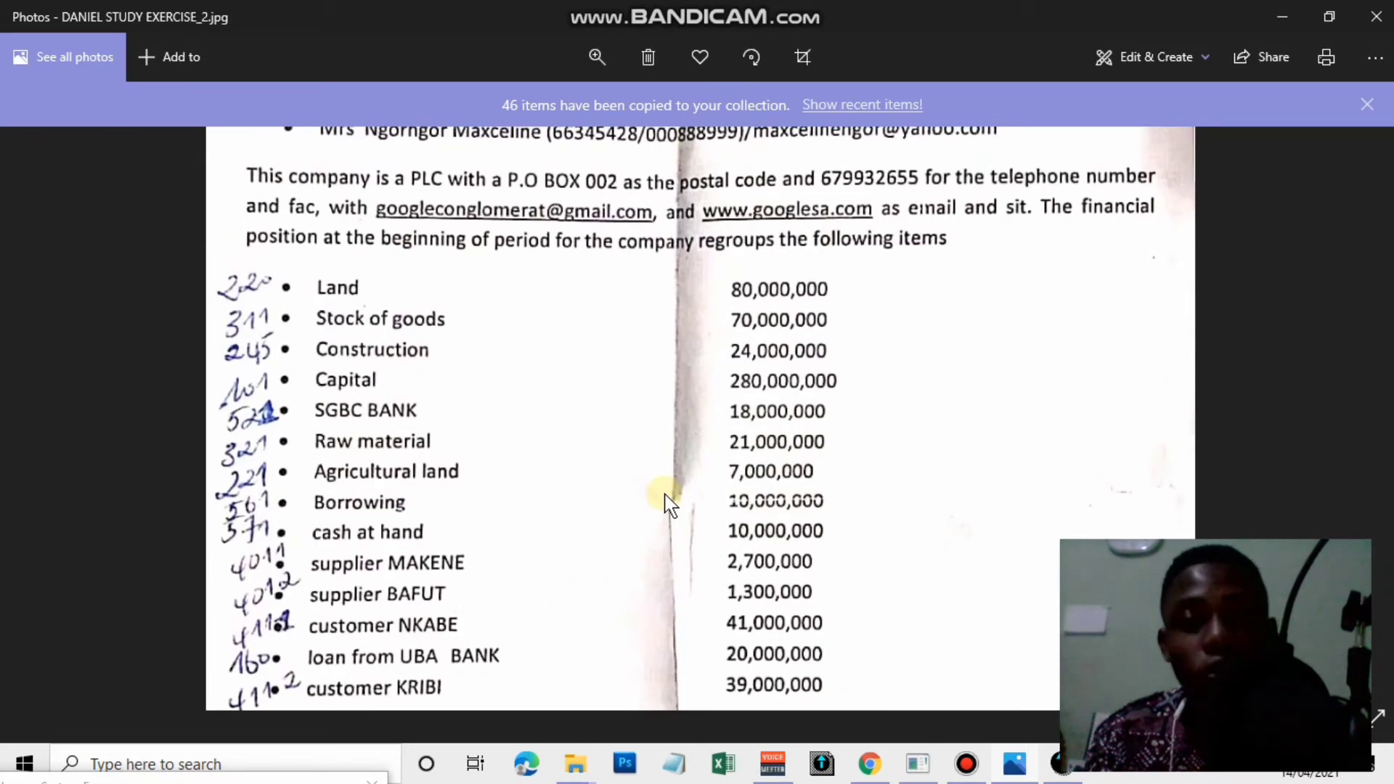
scroll(665, 501, "down", 2)
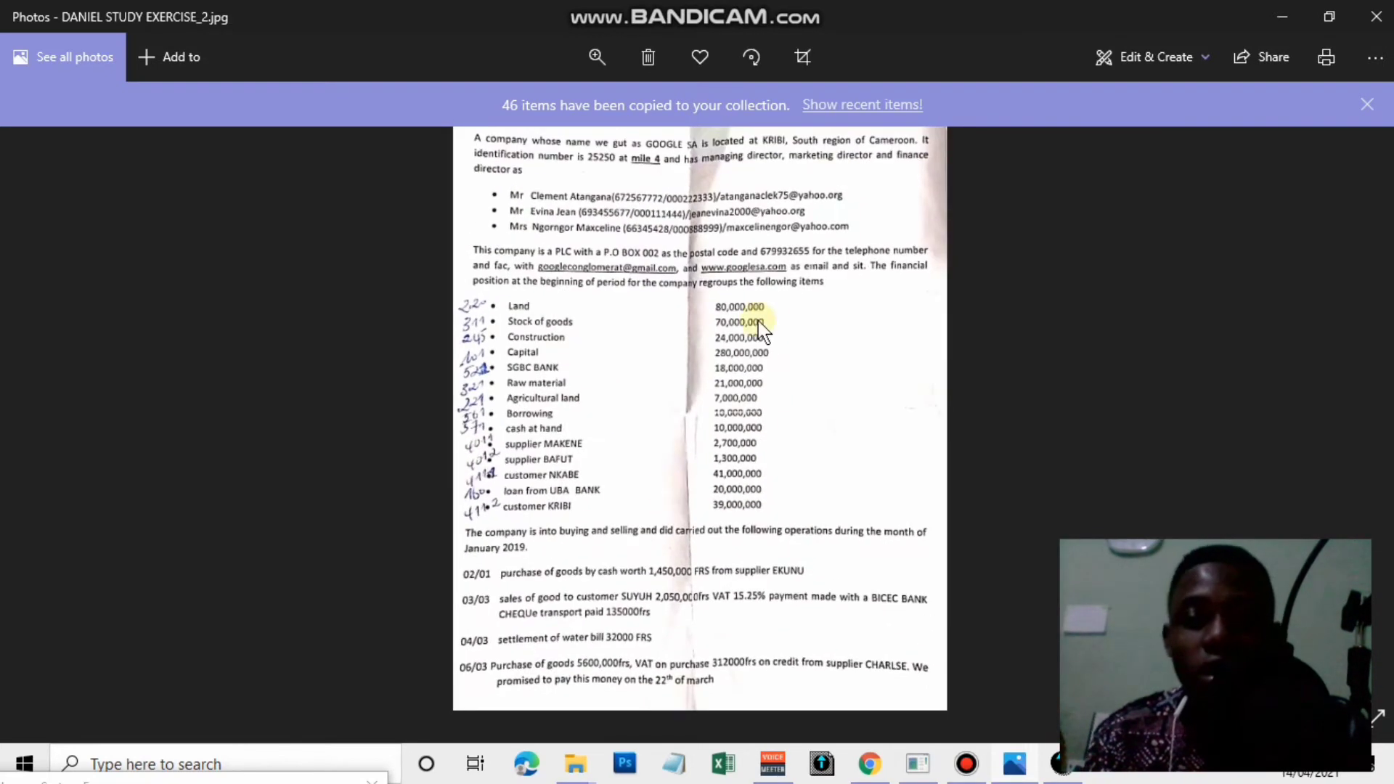
left_click(1279, 15)
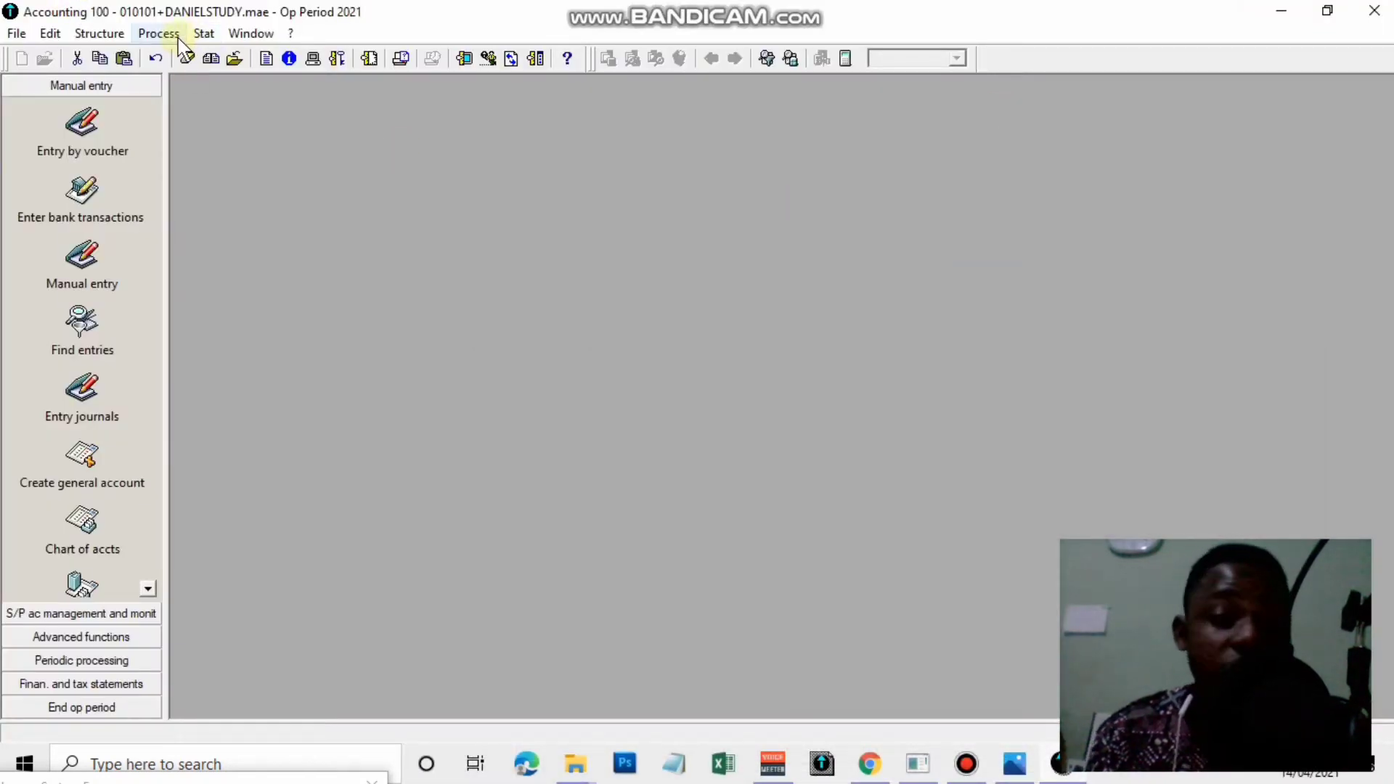
Open the purchase journal with code PUR for period Mar21 in manual entry and maximize its window
left_click(177, 38)
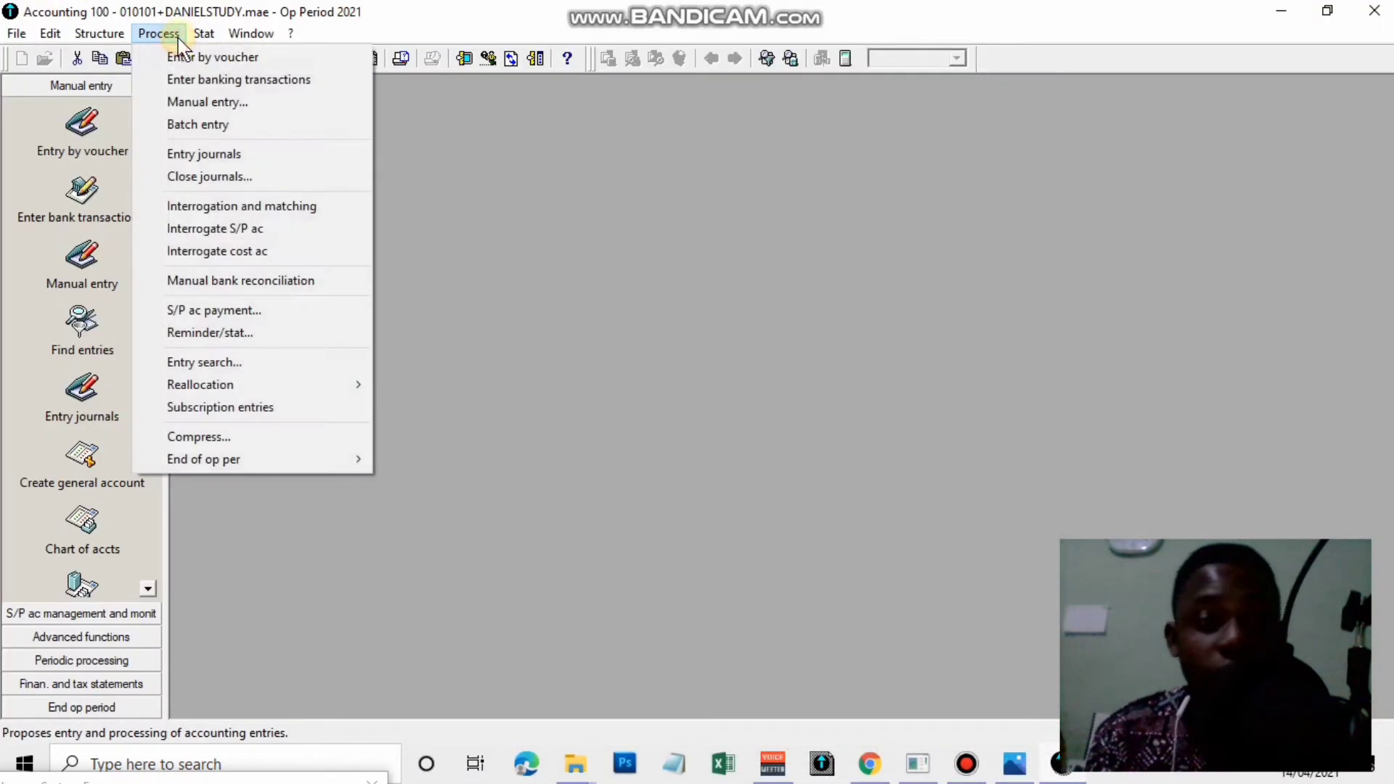
left_click(269, 104)
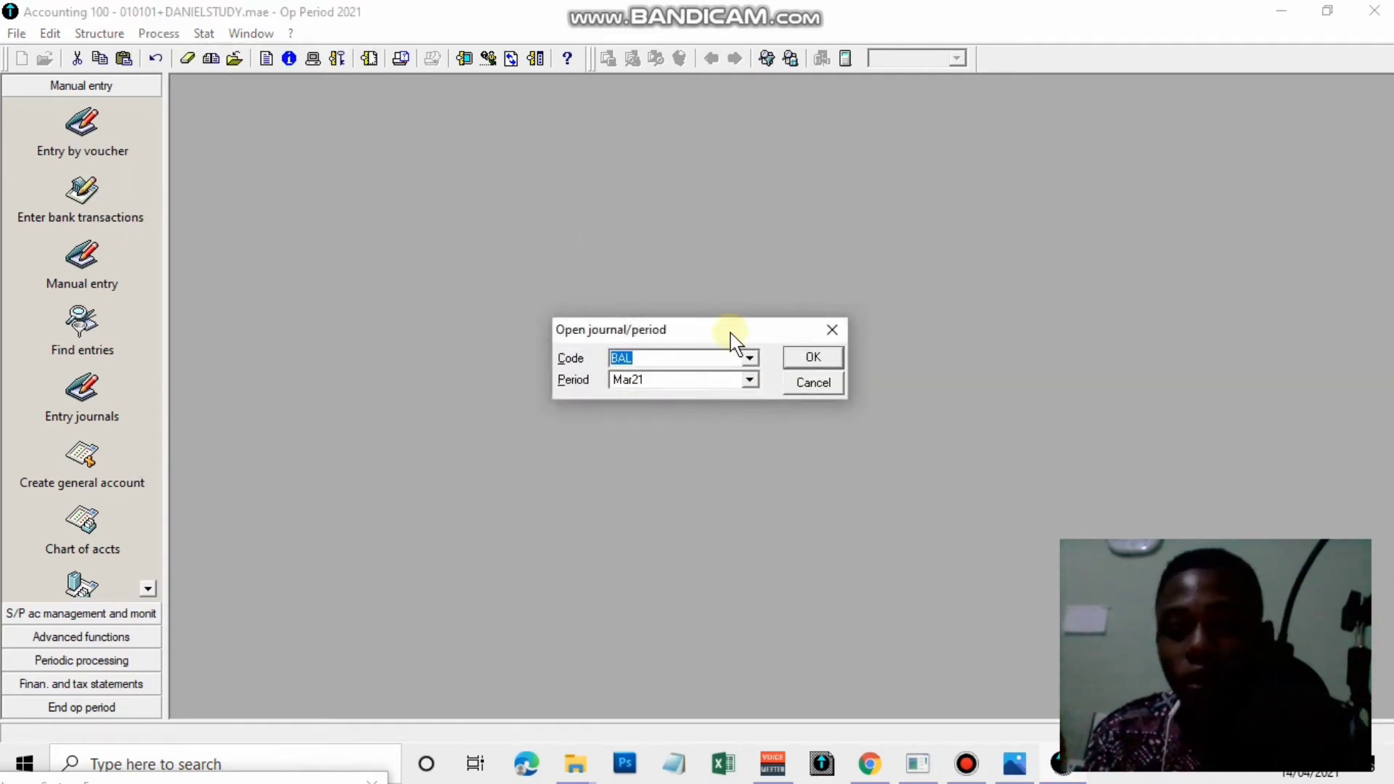
key("BackSpace")
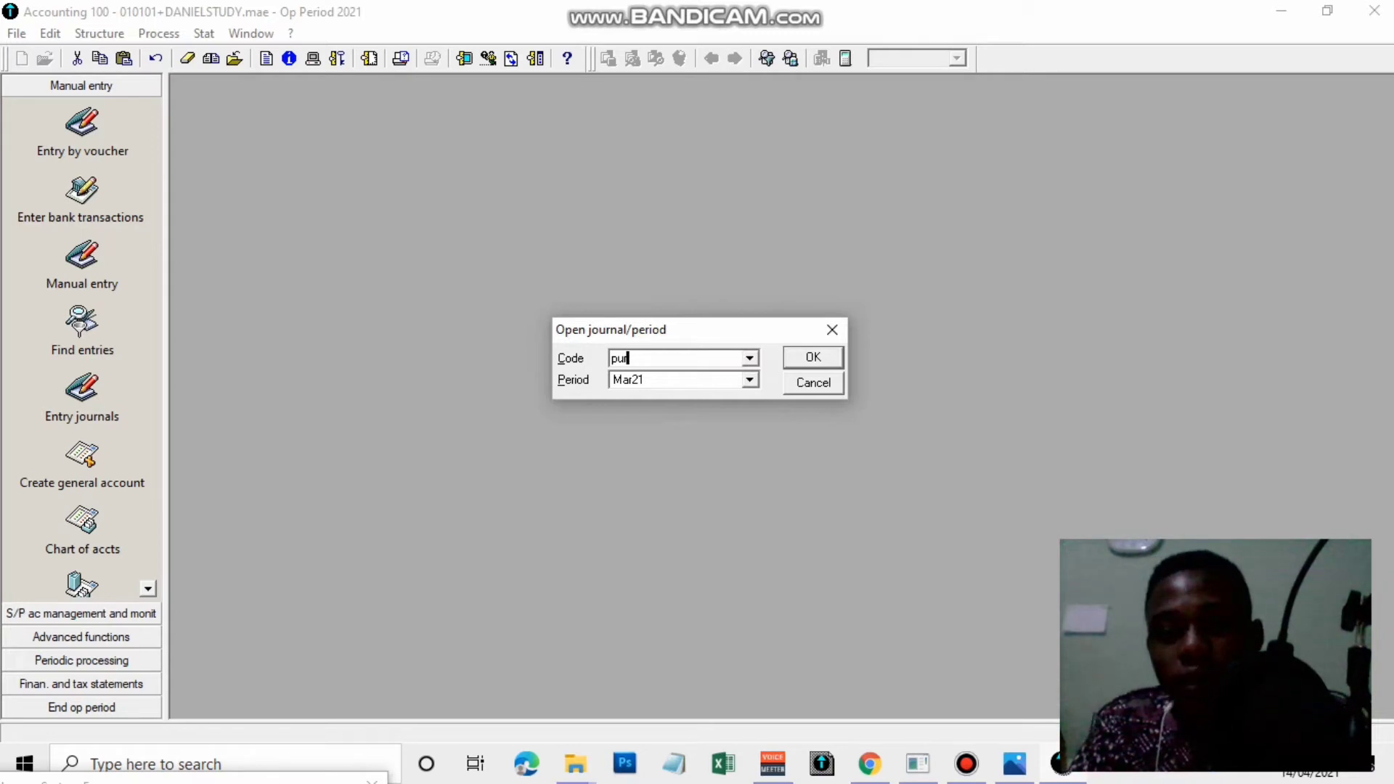
type("PUR")
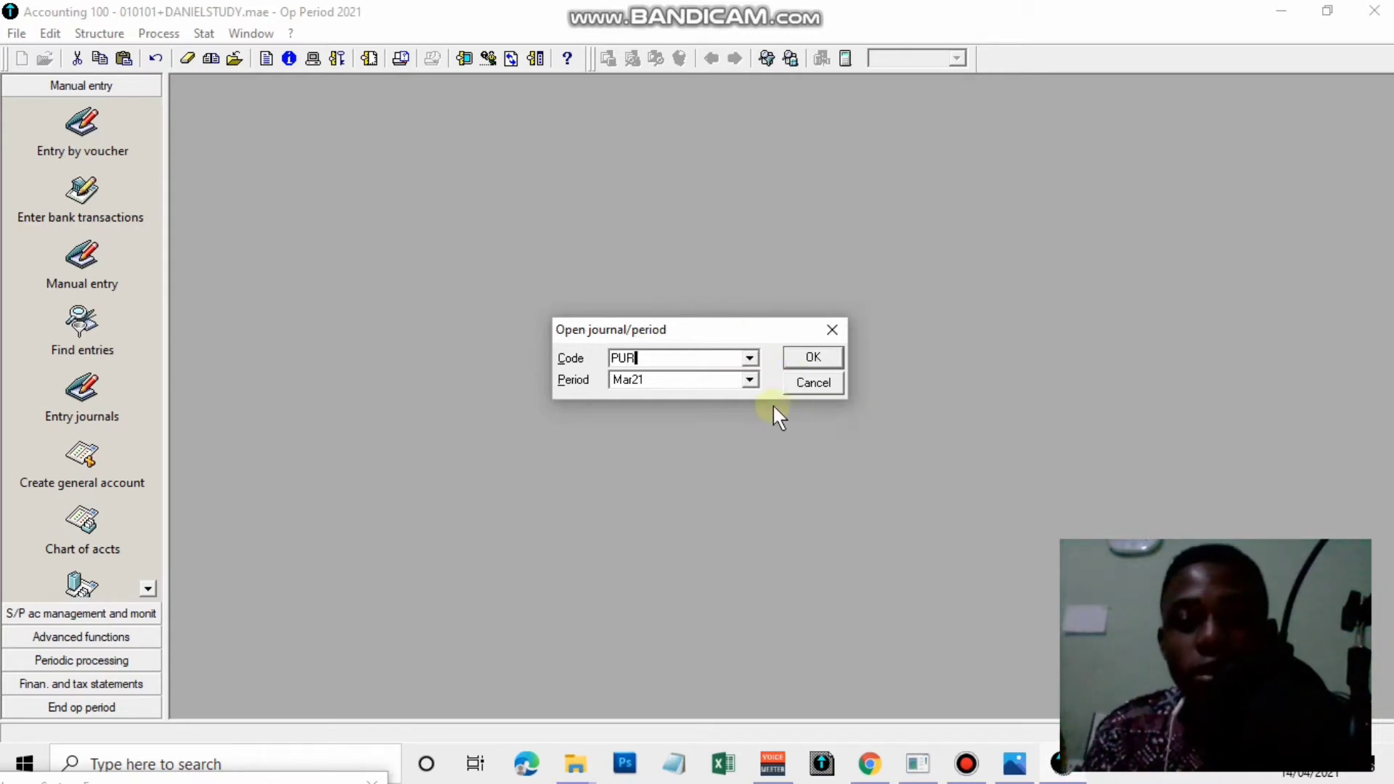
double_click(749, 383)
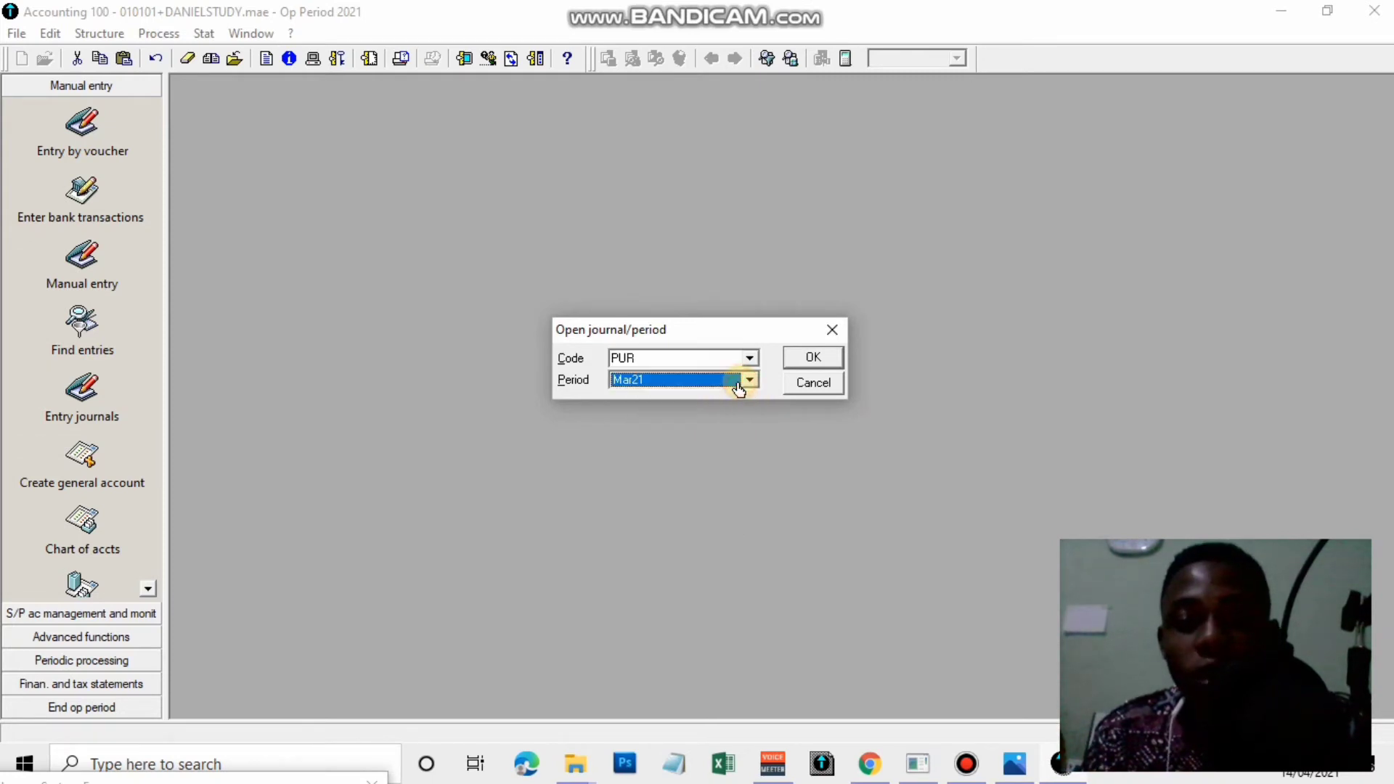
left_click(751, 382)
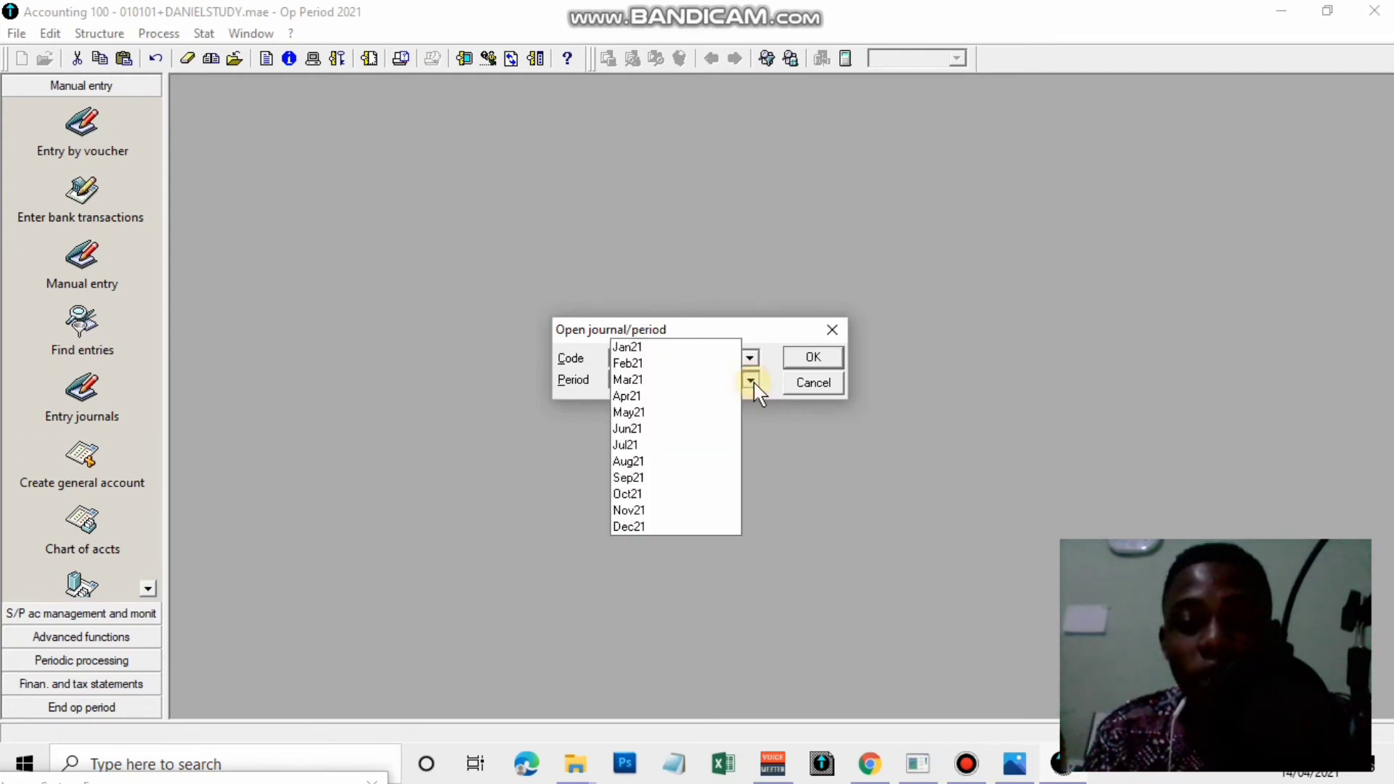
left_click(708, 379)
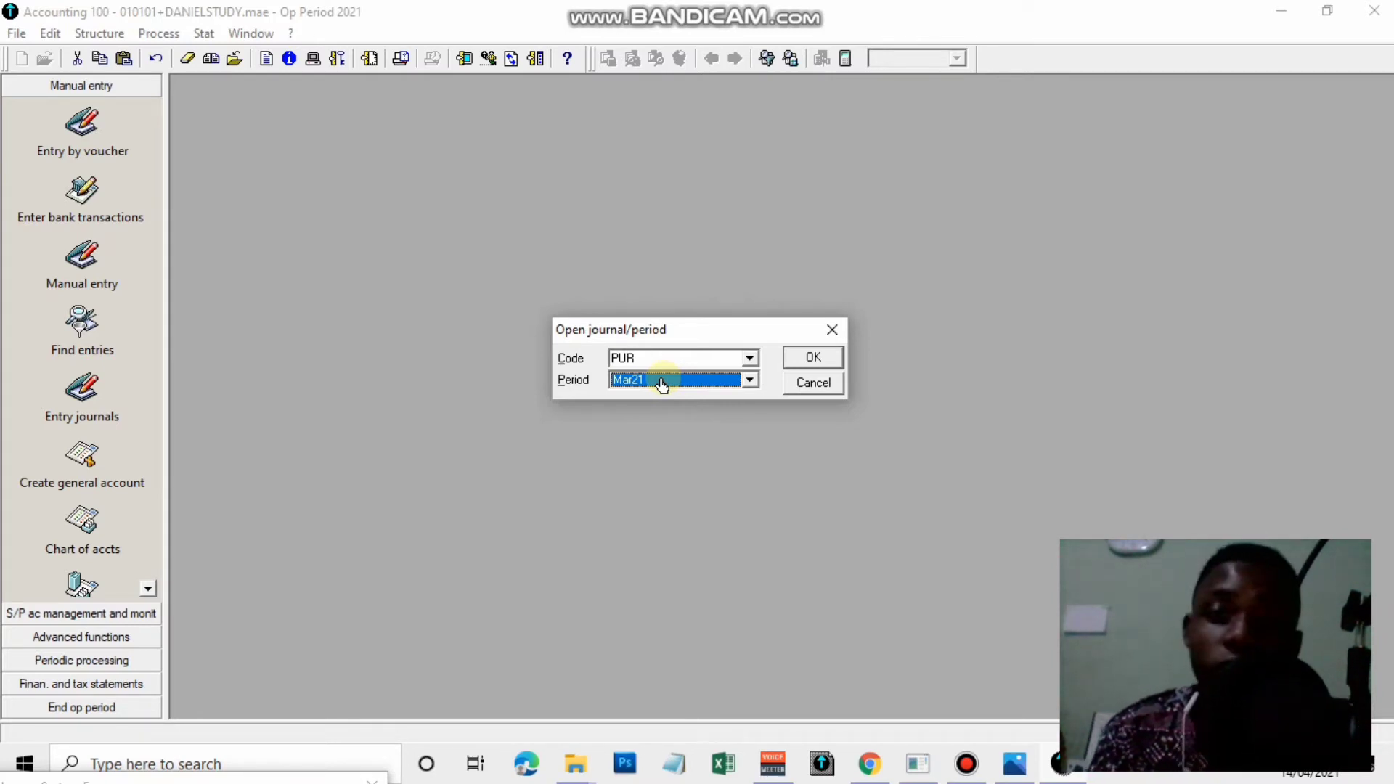
left_click(811, 357)
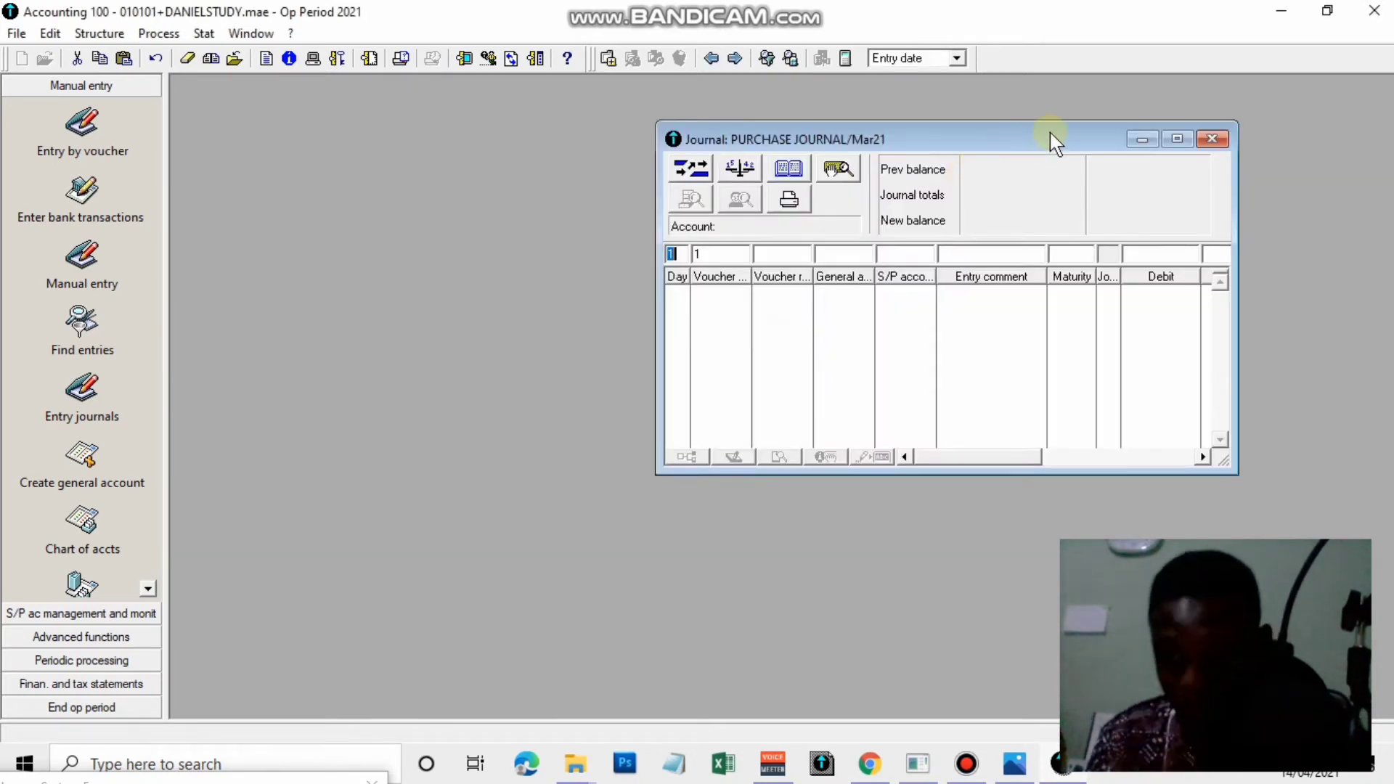
left_click(1179, 140)
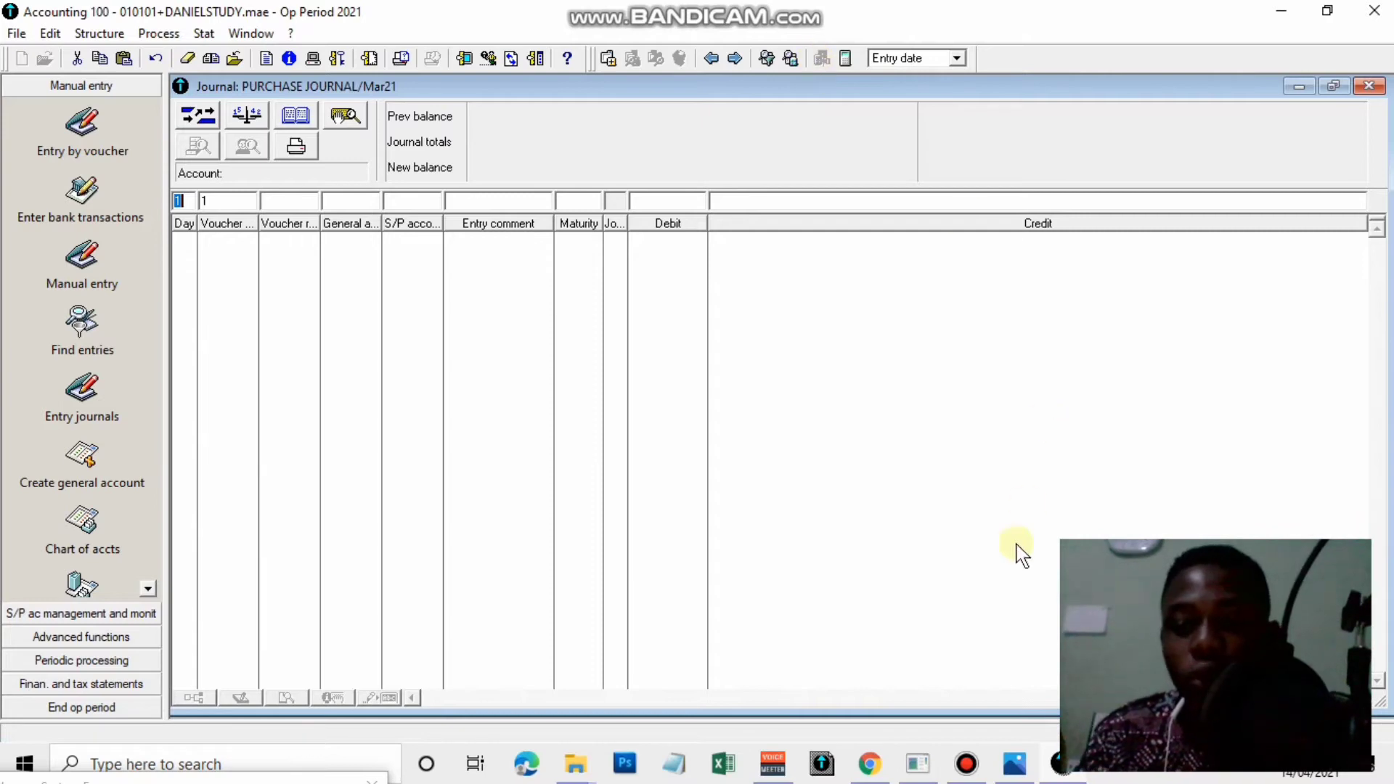
Check the 06/03 goods purchase in Photos and, back in the purchase journal, set the entry line's day to 6, keeping voucher number 1
left_click(1018, 774)
scroll(819, 619, "up", 4)
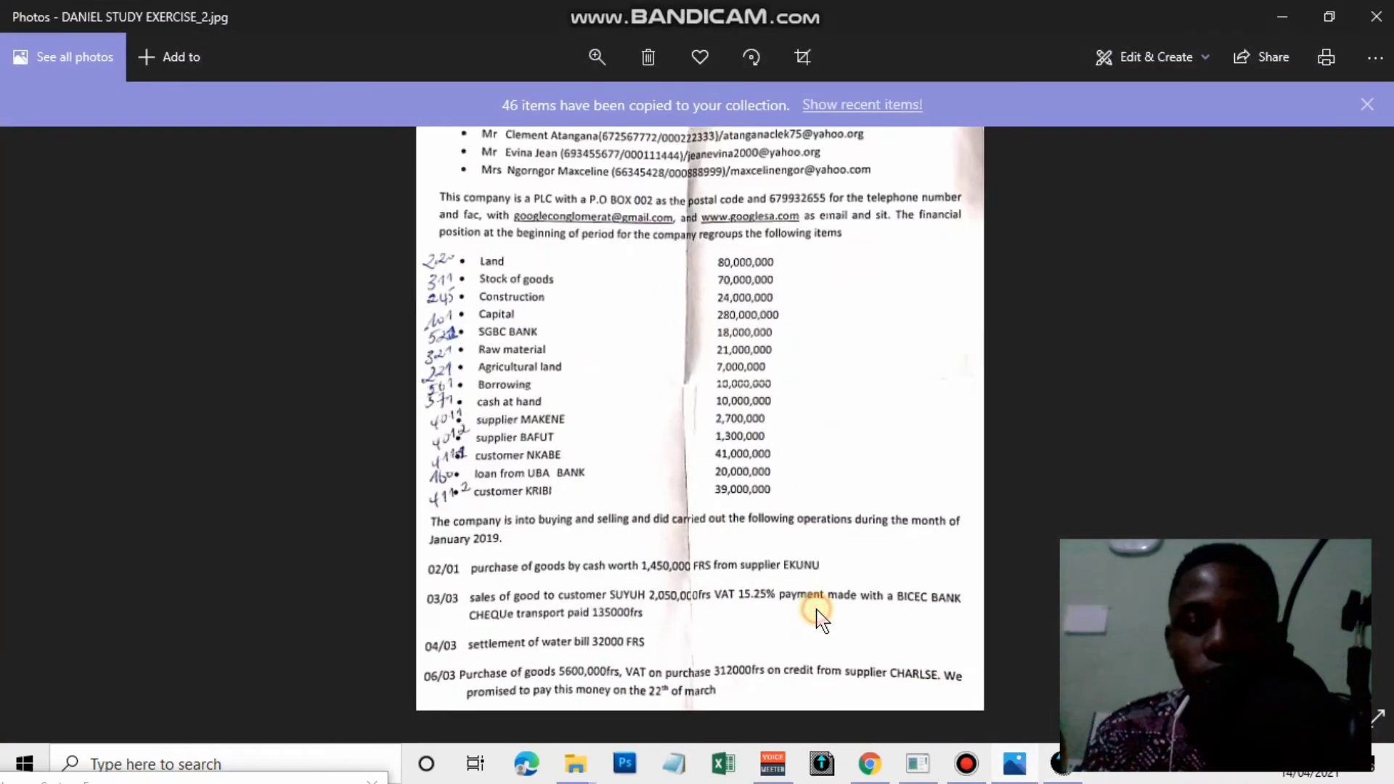
left_click_drag(602, 614, 605, 482)
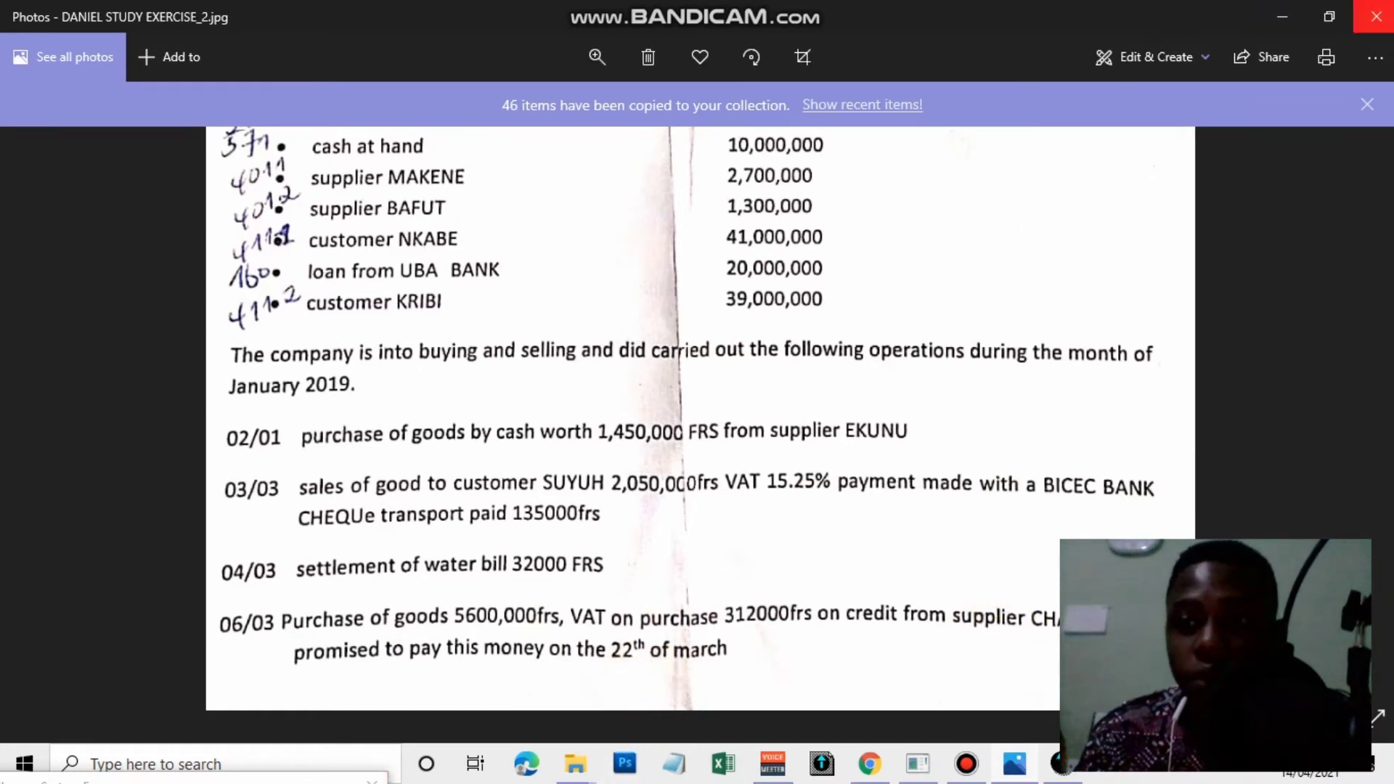
left_click(1295, 15)
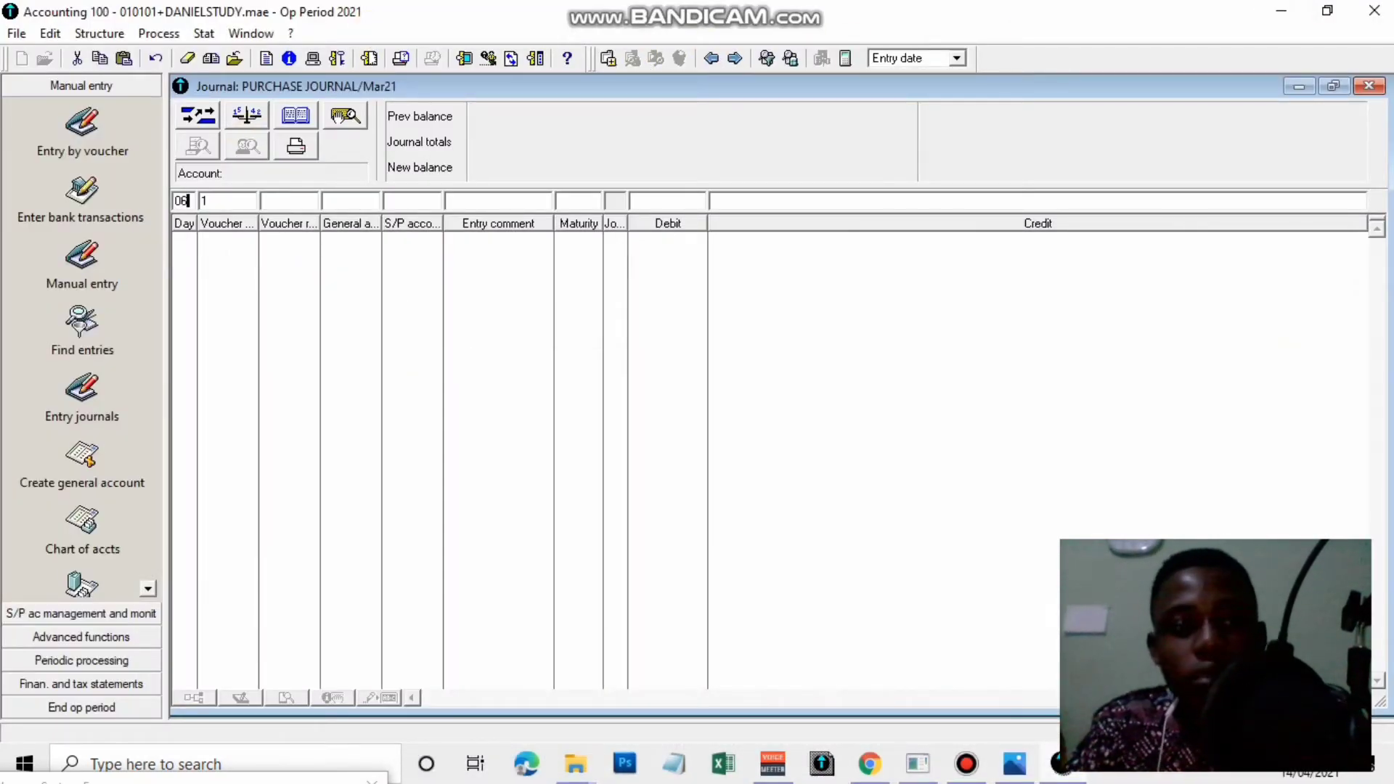
key("BackSpace")
key("BackSpace")
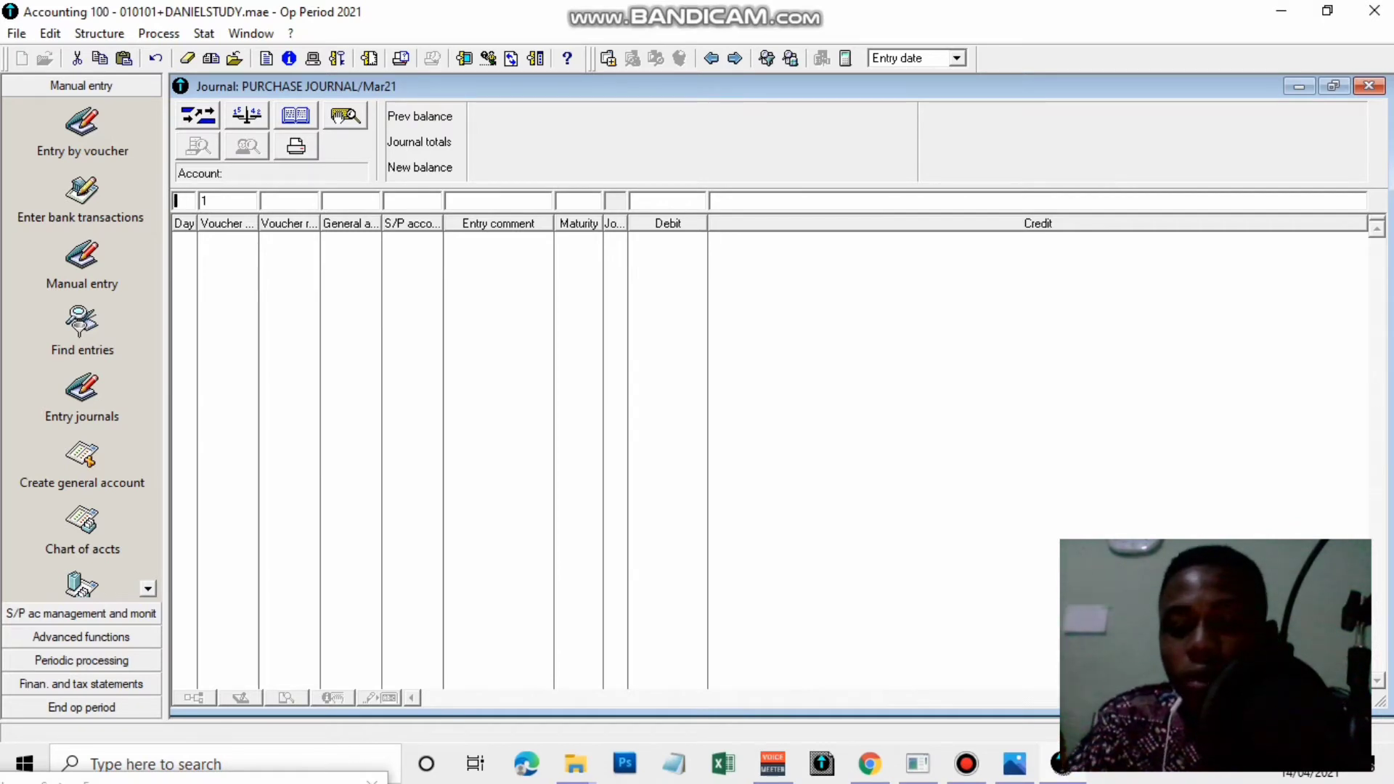
type("6")
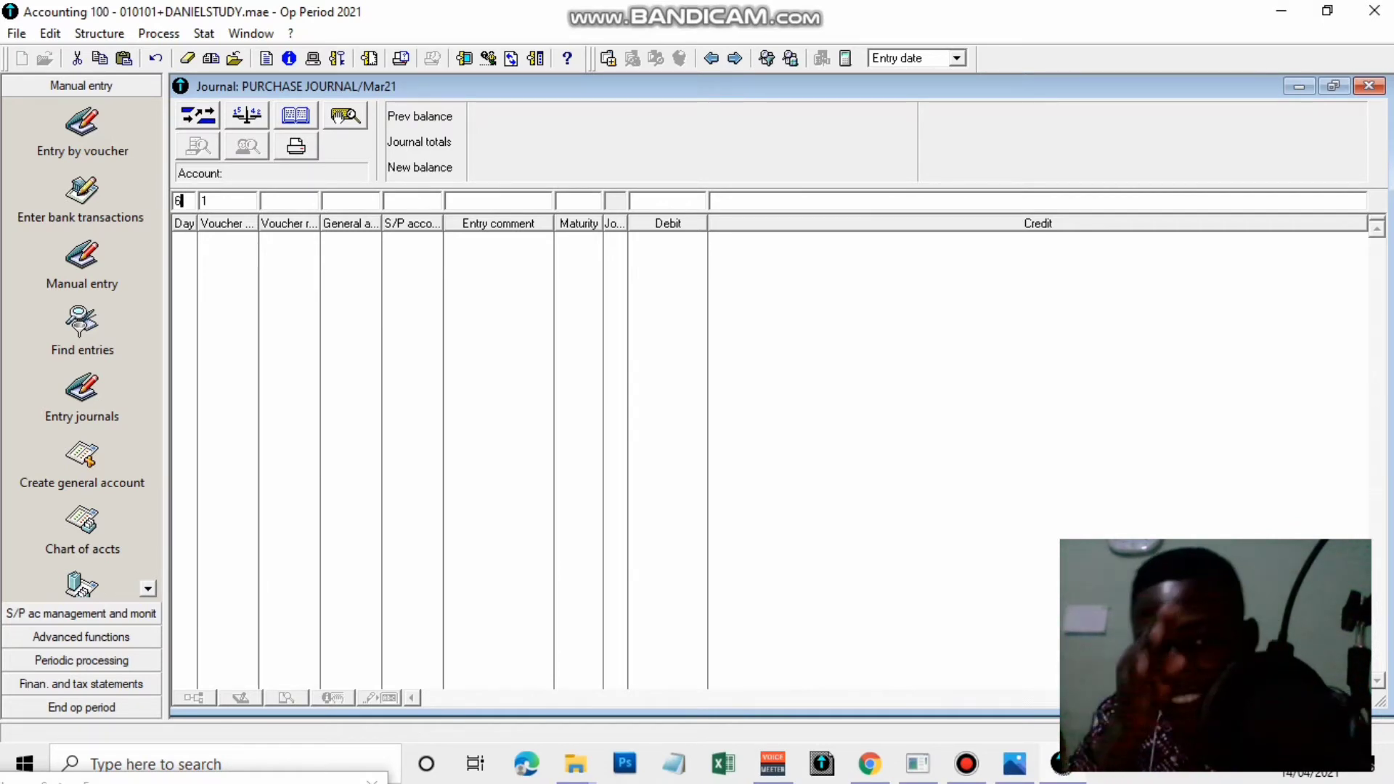
key("Tab")
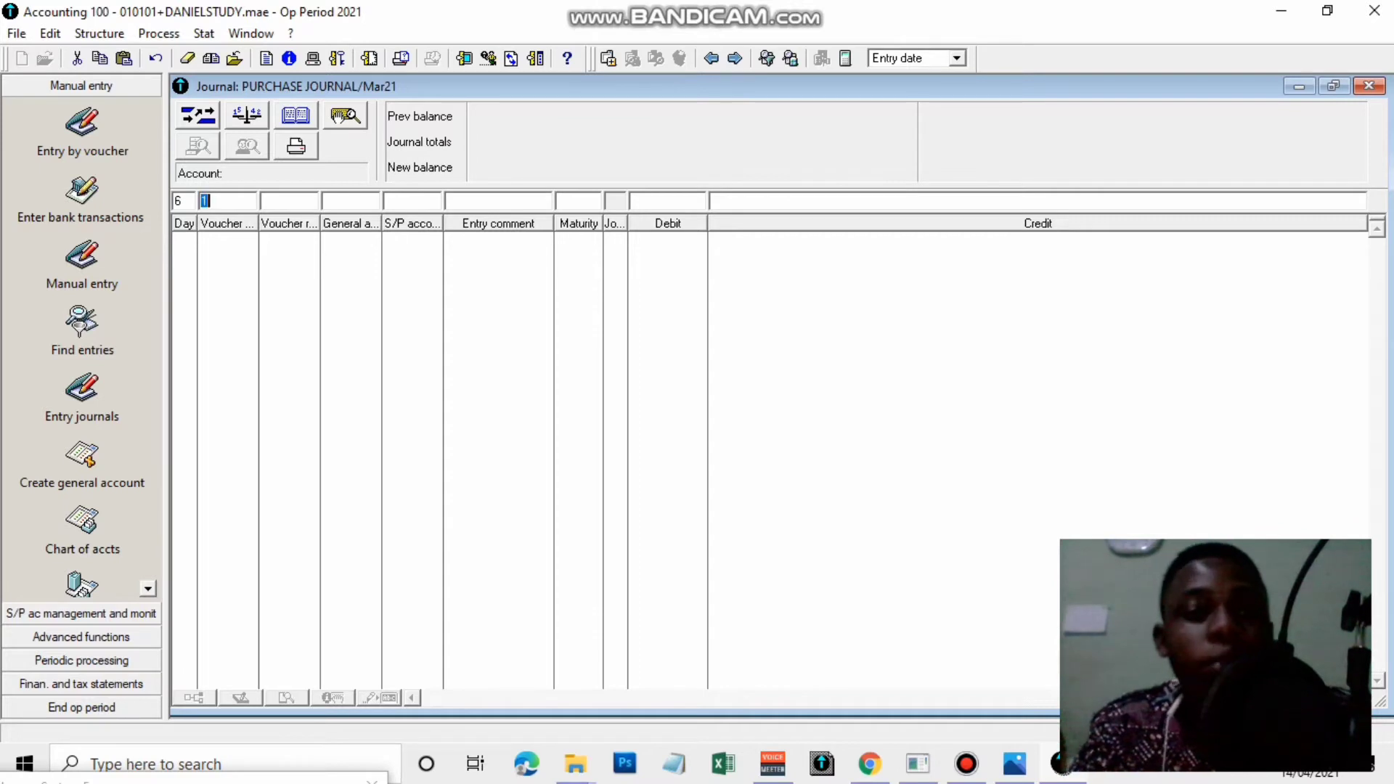
key("Tab")
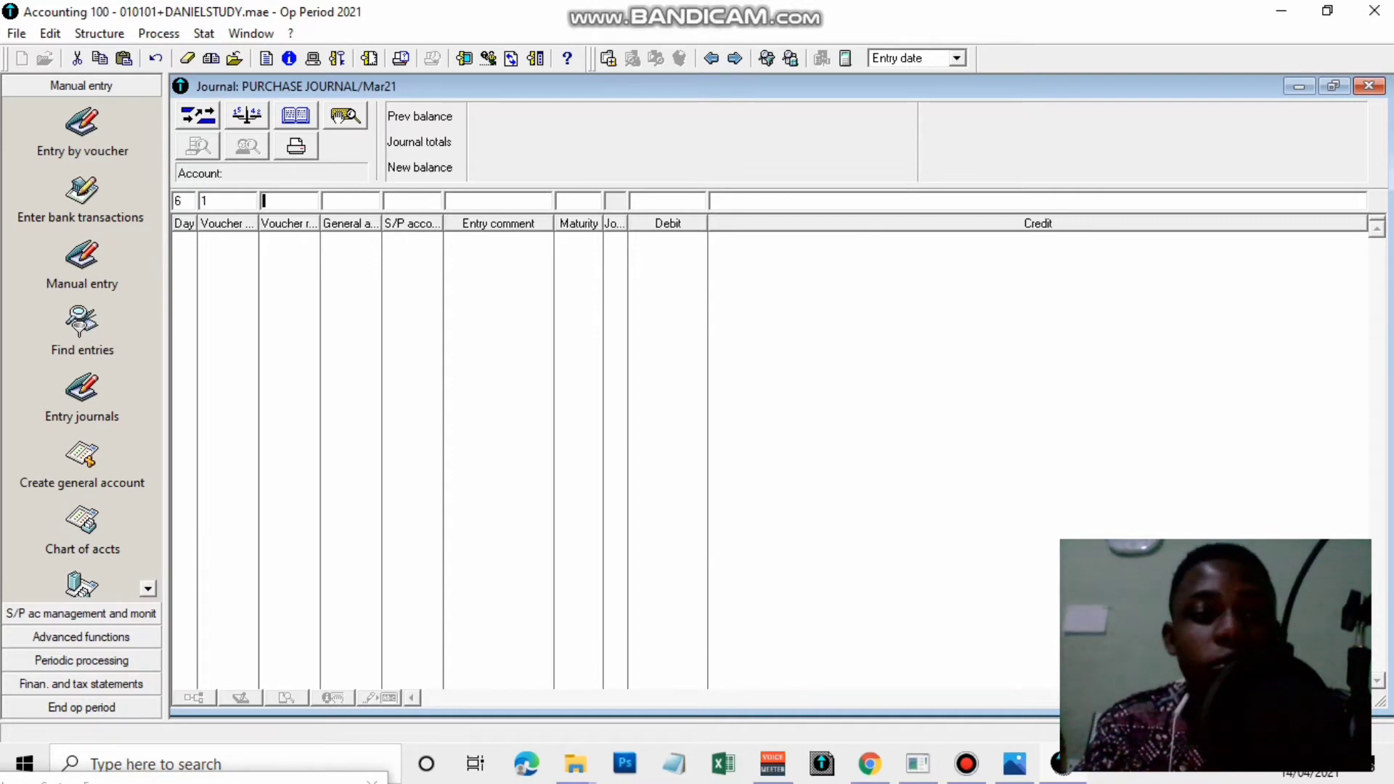
key("Tab")
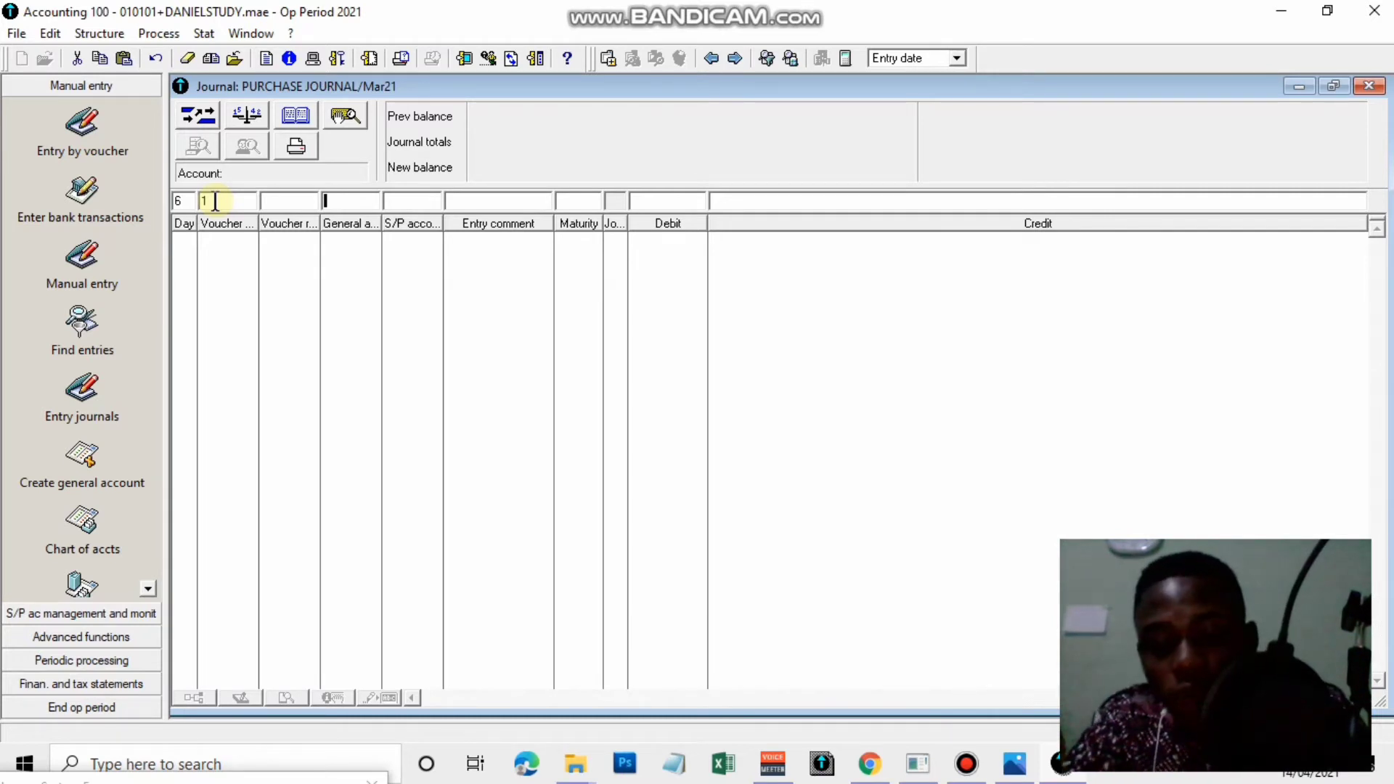
Assign general account 601 to the entry line and set its comment to PURCHASE OF GOODS
type("601")
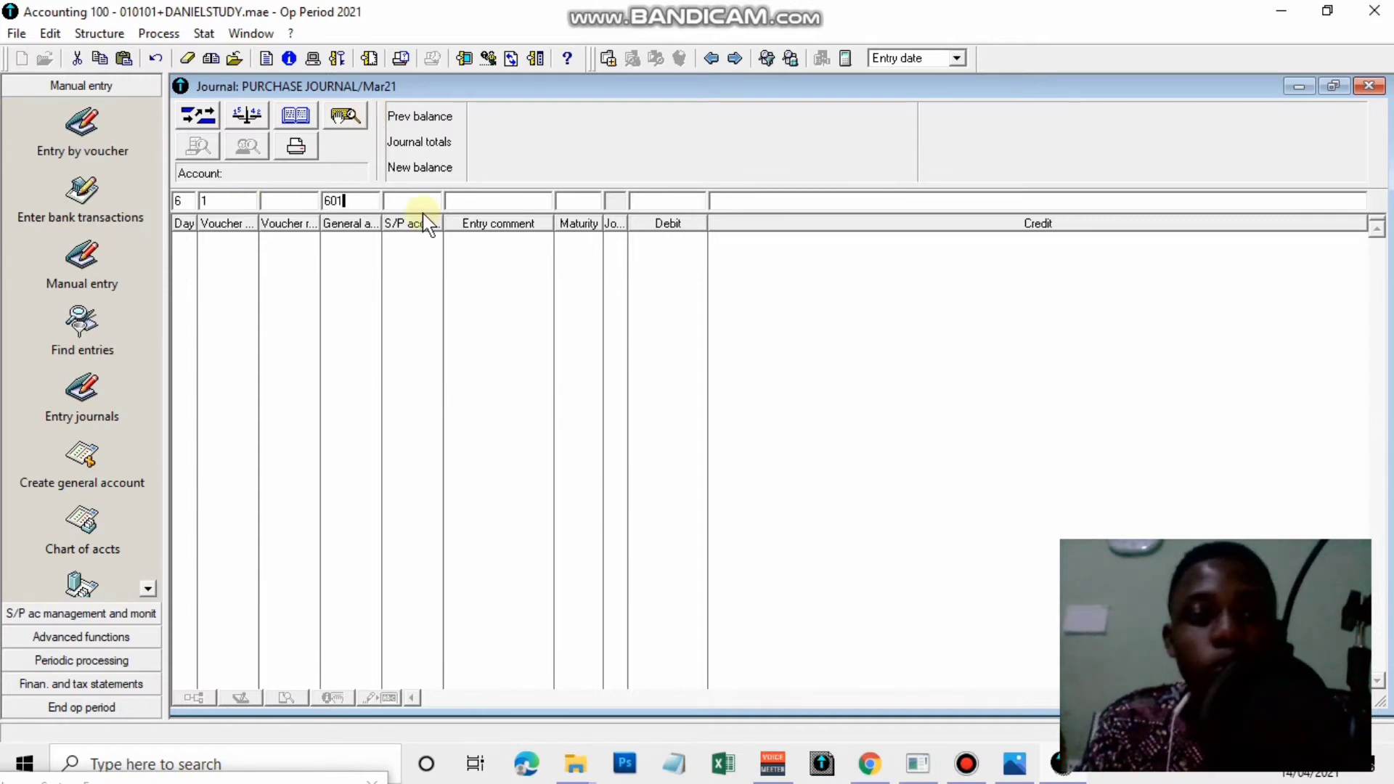
key("Tab")
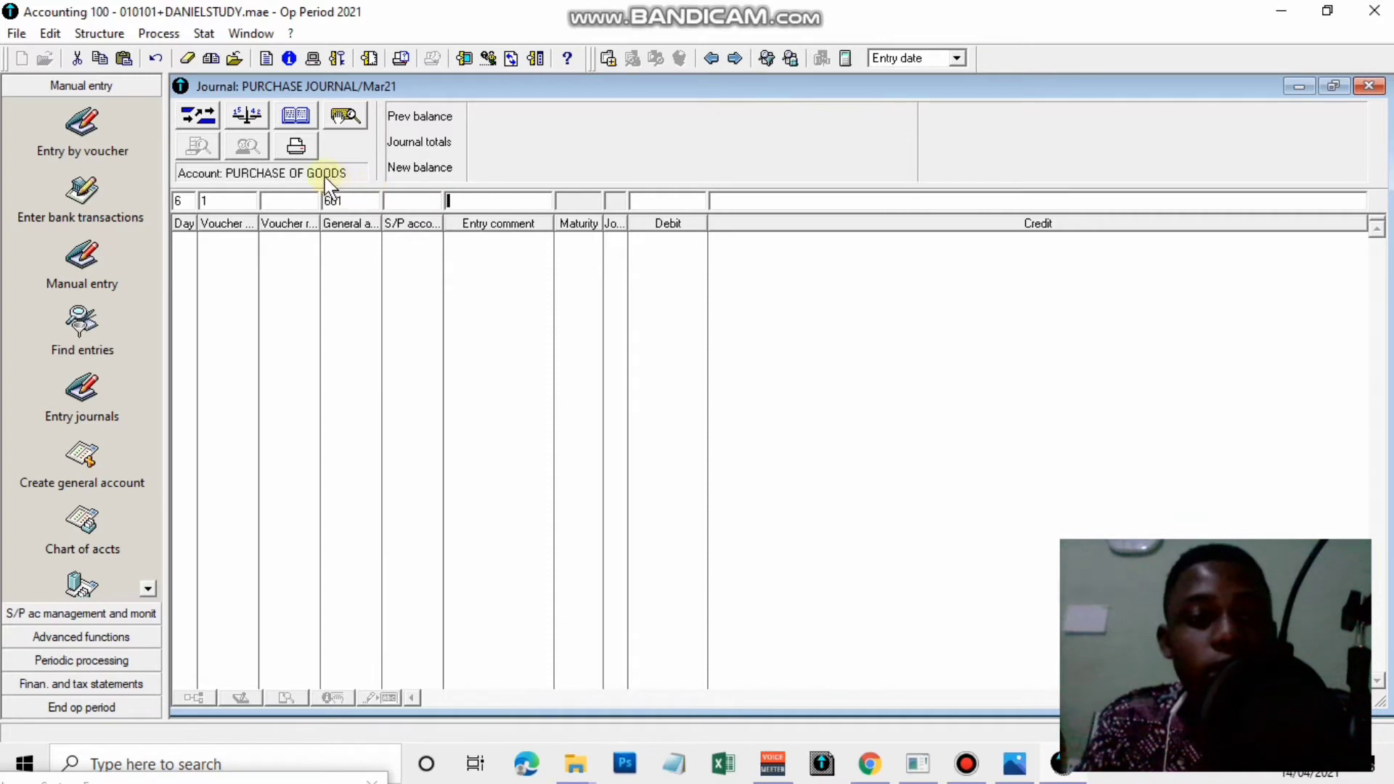
key("equal")
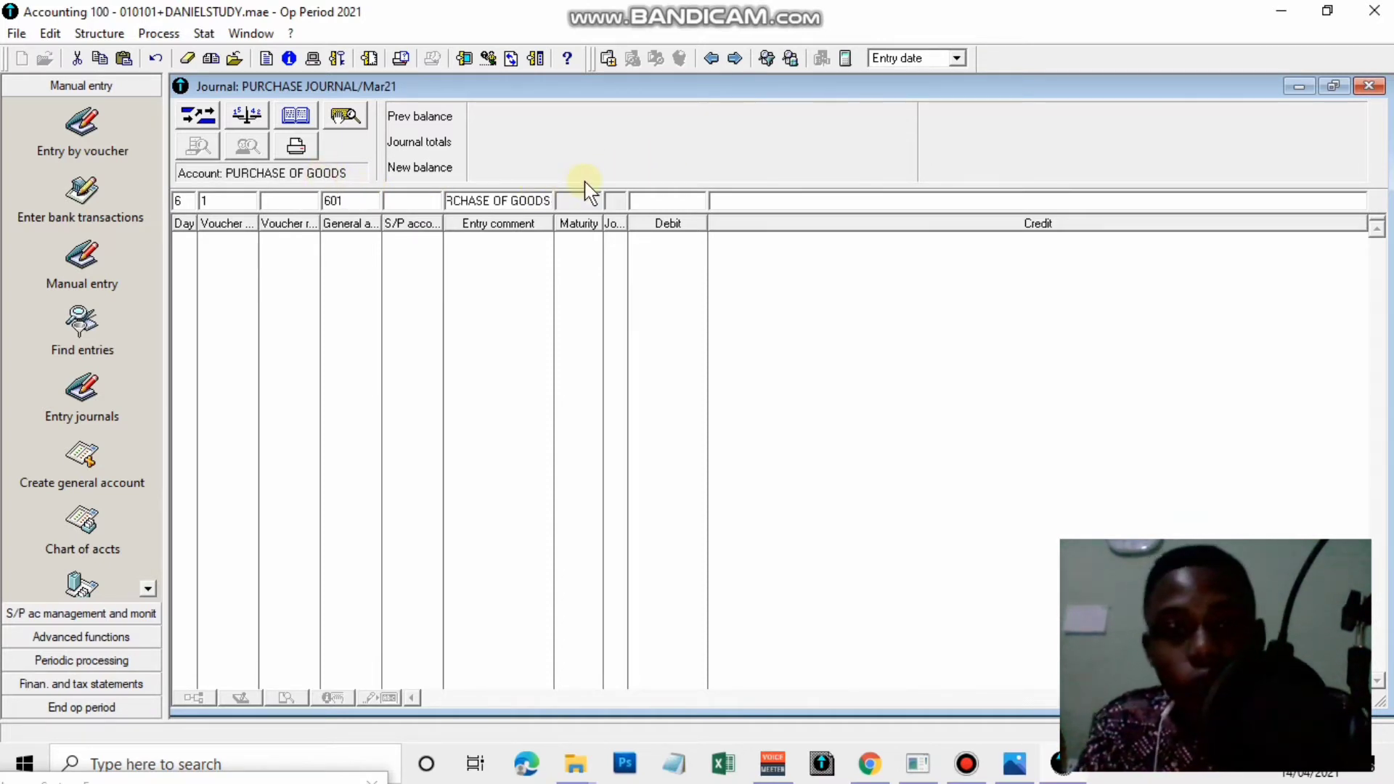
key("Tab")
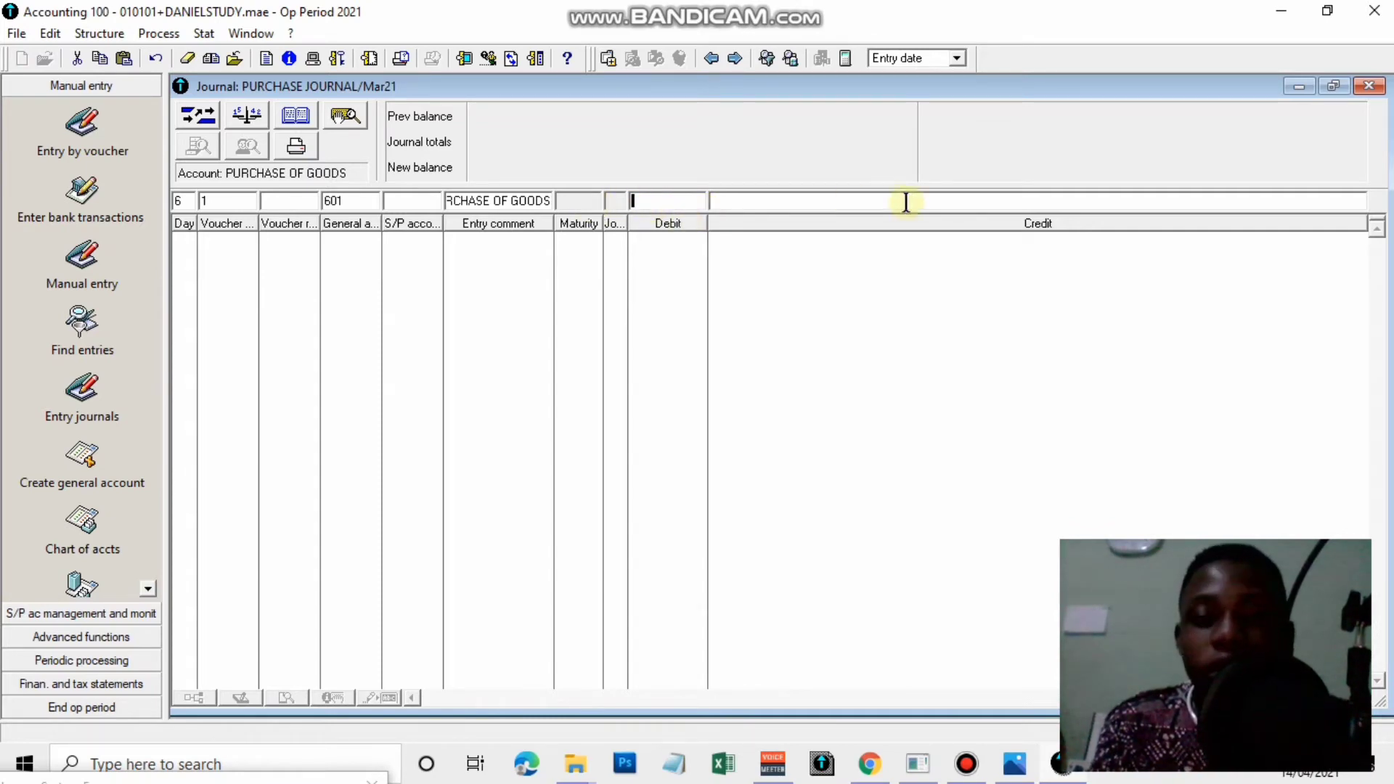
Check the 06/03 goods amount on the exercise page in Photos and post the purchase line with a debit of 5,600,000
left_click(1015, 764)
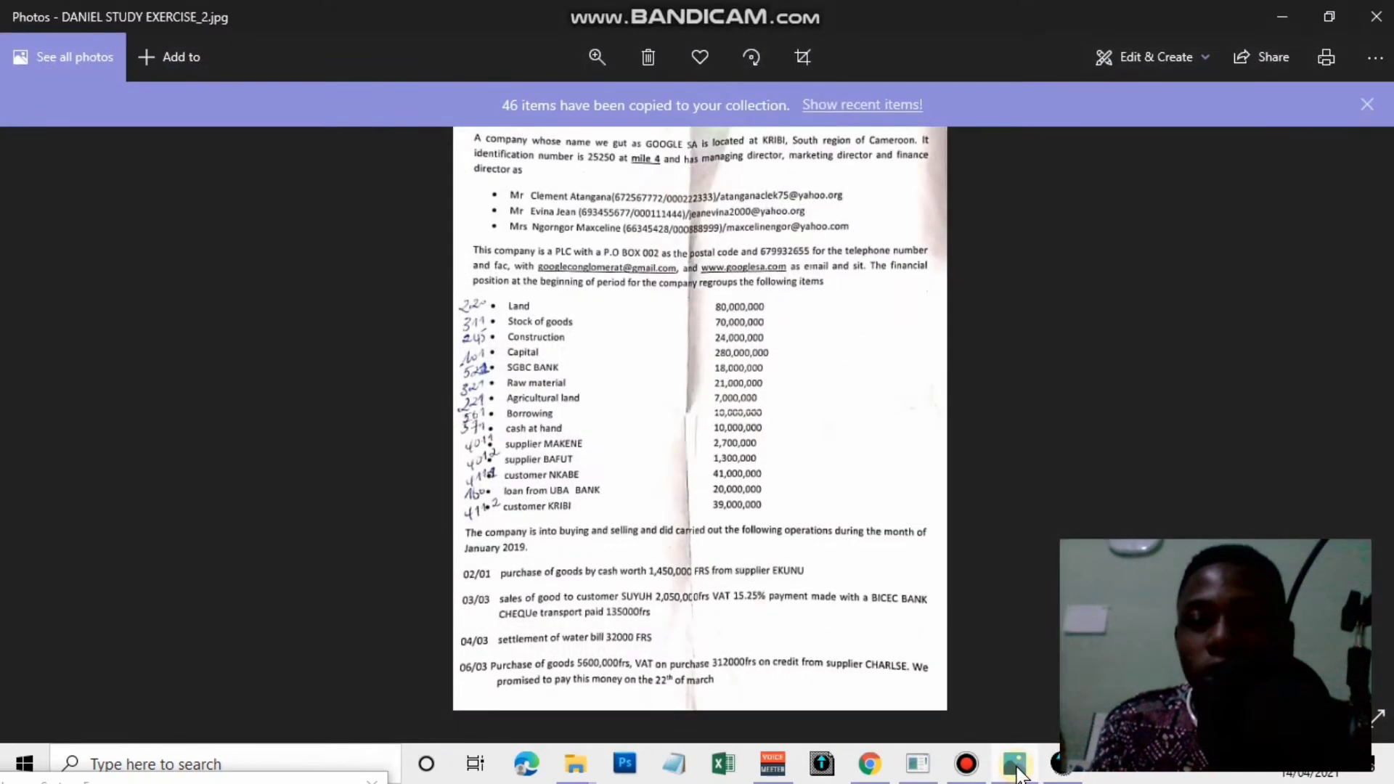
scroll(719, 650, "up", 3)
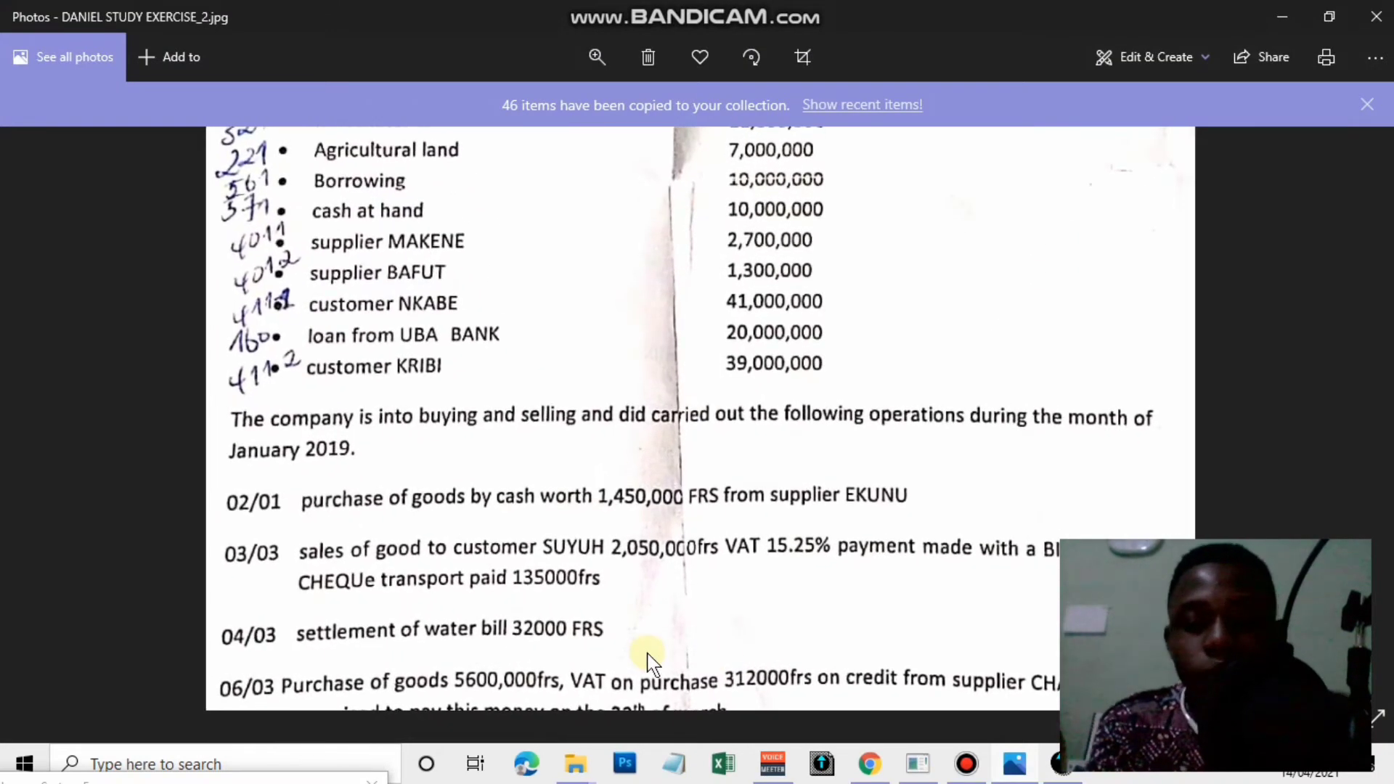
scroll(648, 657, "down", 2)
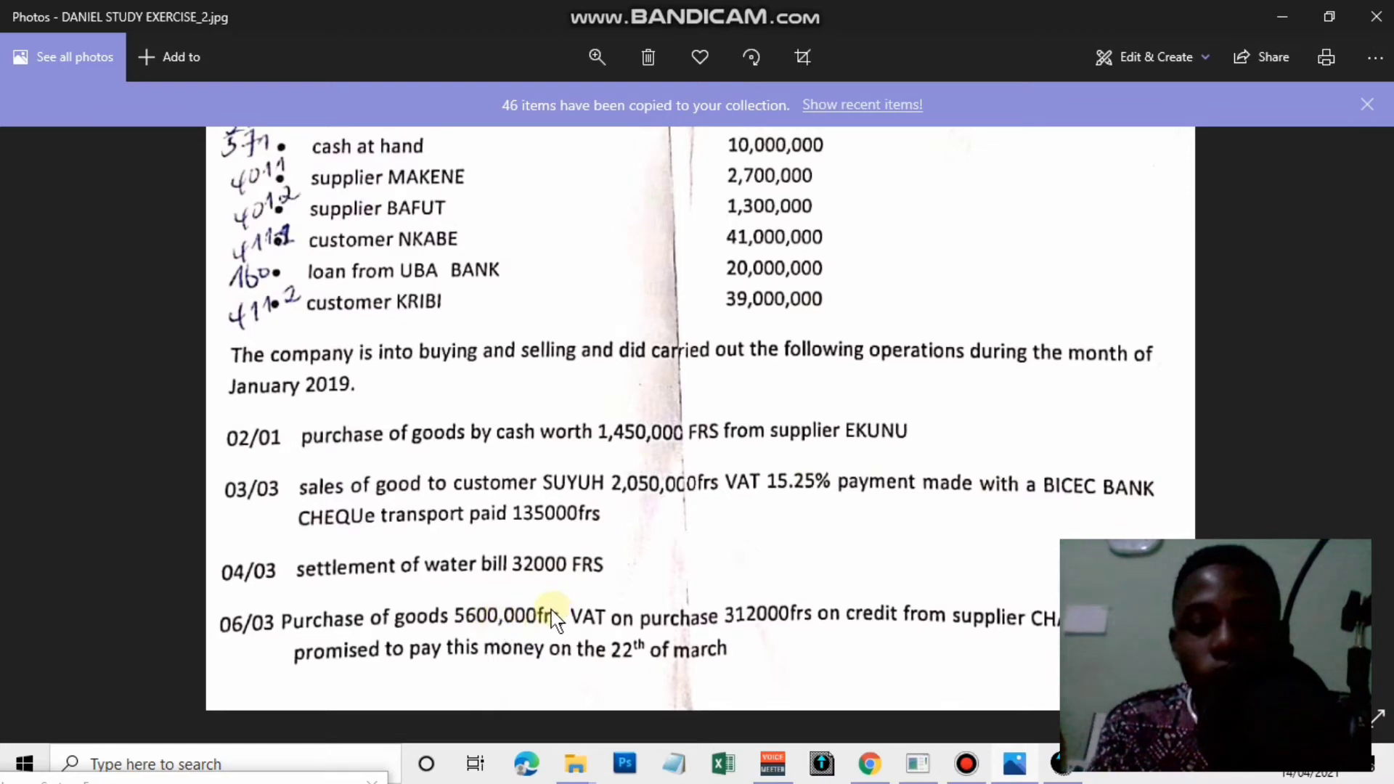
left_click(1283, 16)
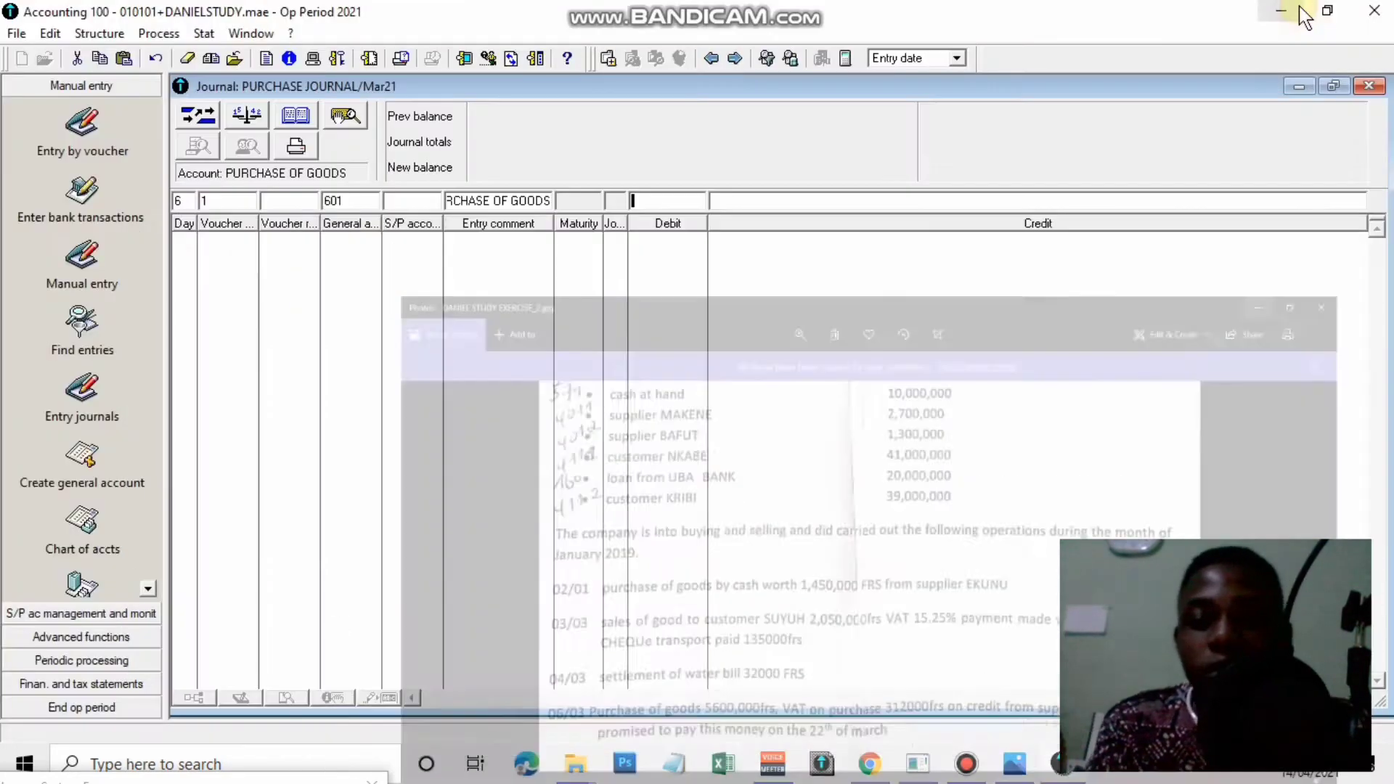
type("56")
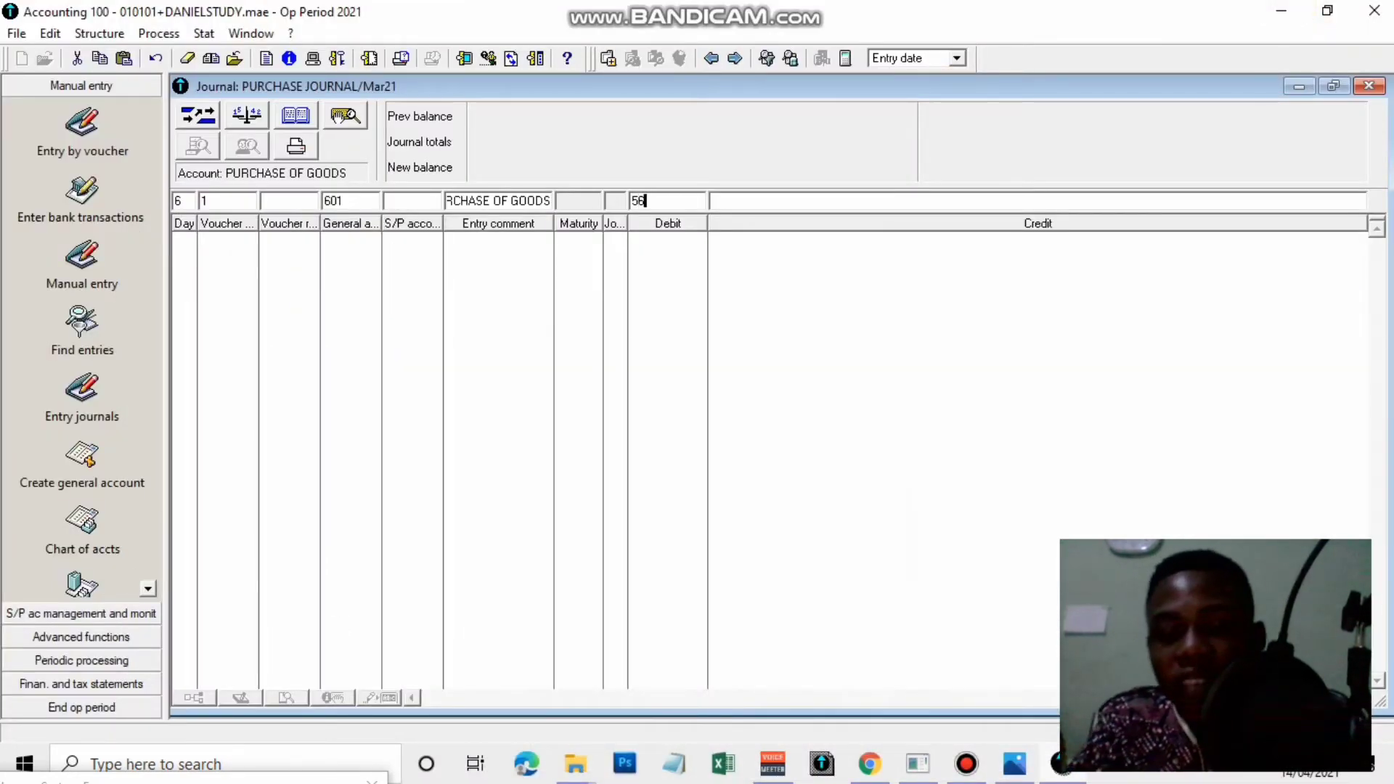
type("00000")
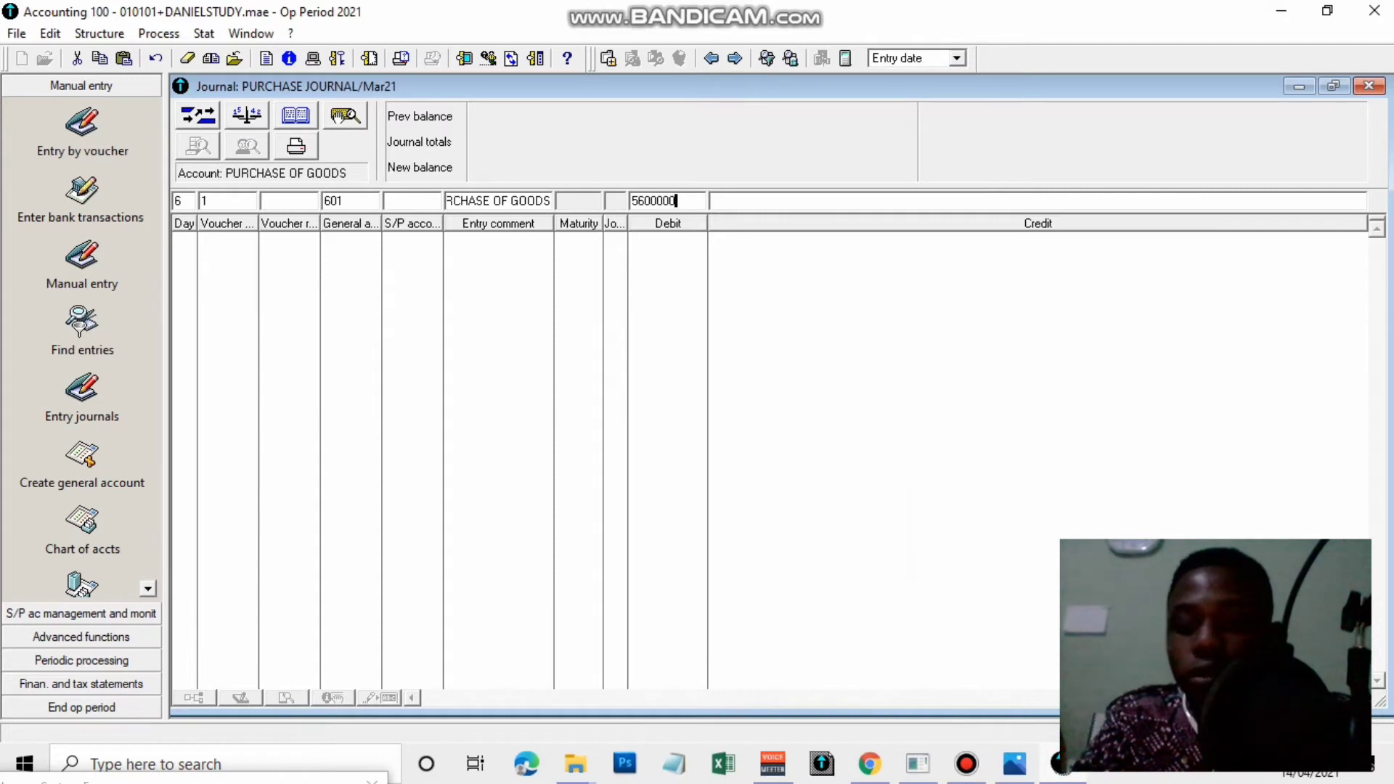
key("Return")
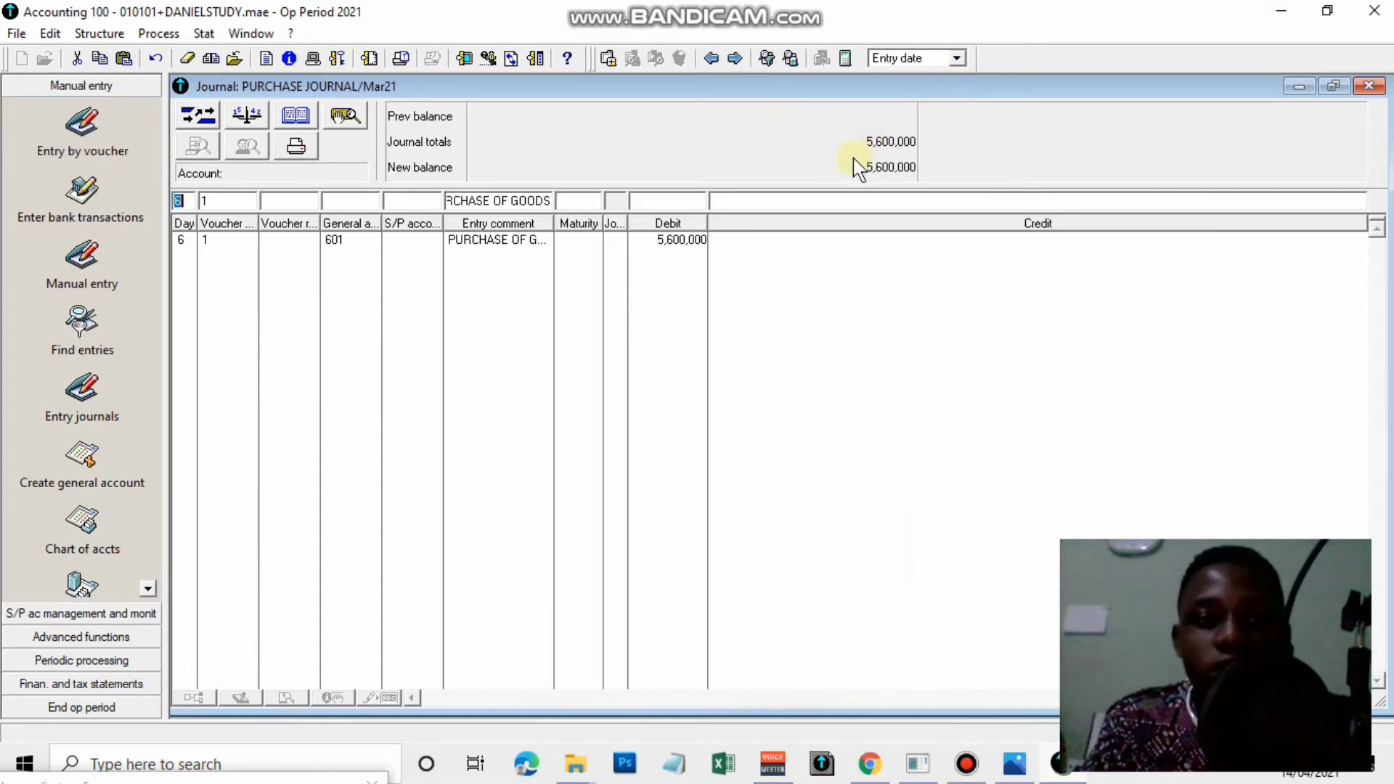
Post the VAT line of voucher 1 to account 4451 with comment VAT ON PURCHASE 2 and a debit of 312,000
key("Tab")
key("Tab")
key("Tab")
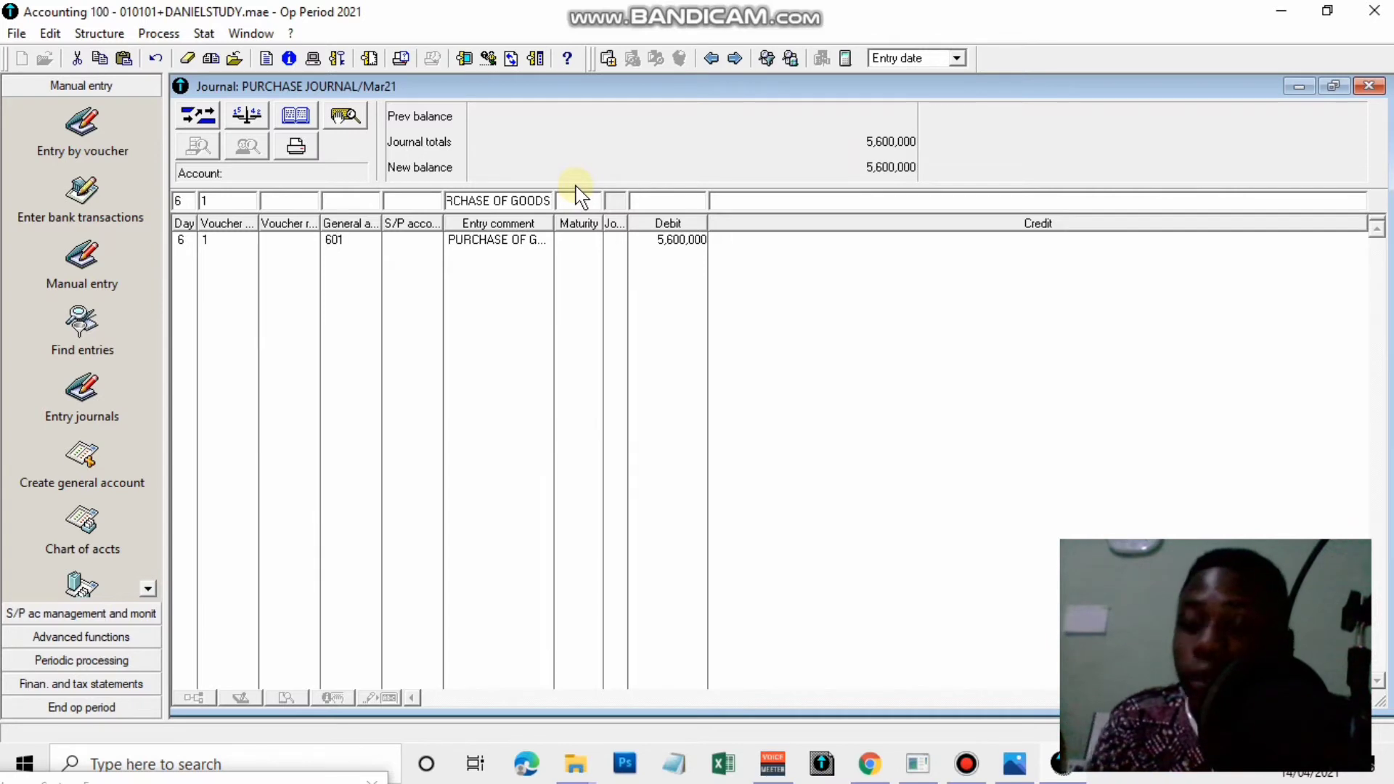
type("4451")
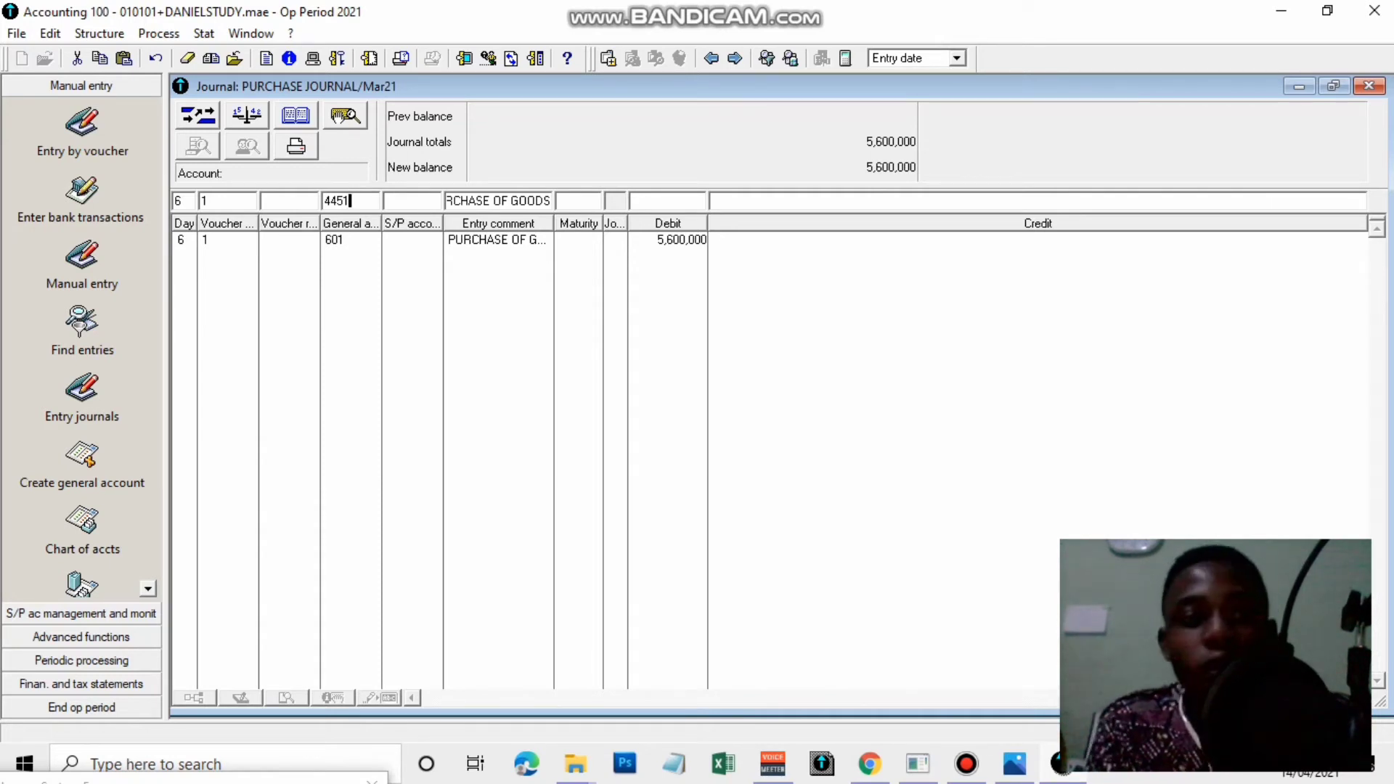
key("Tab")
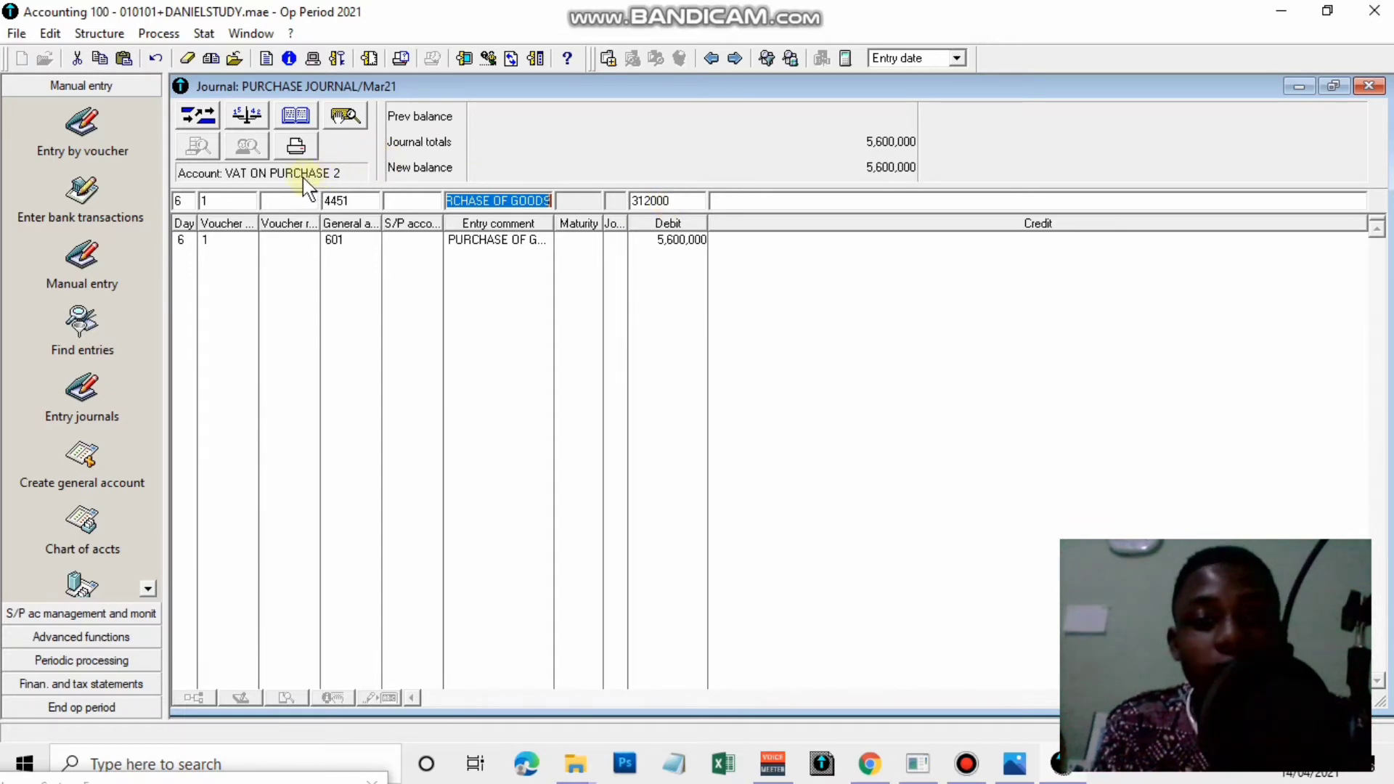
type("VAT ON PURCHASE 2")
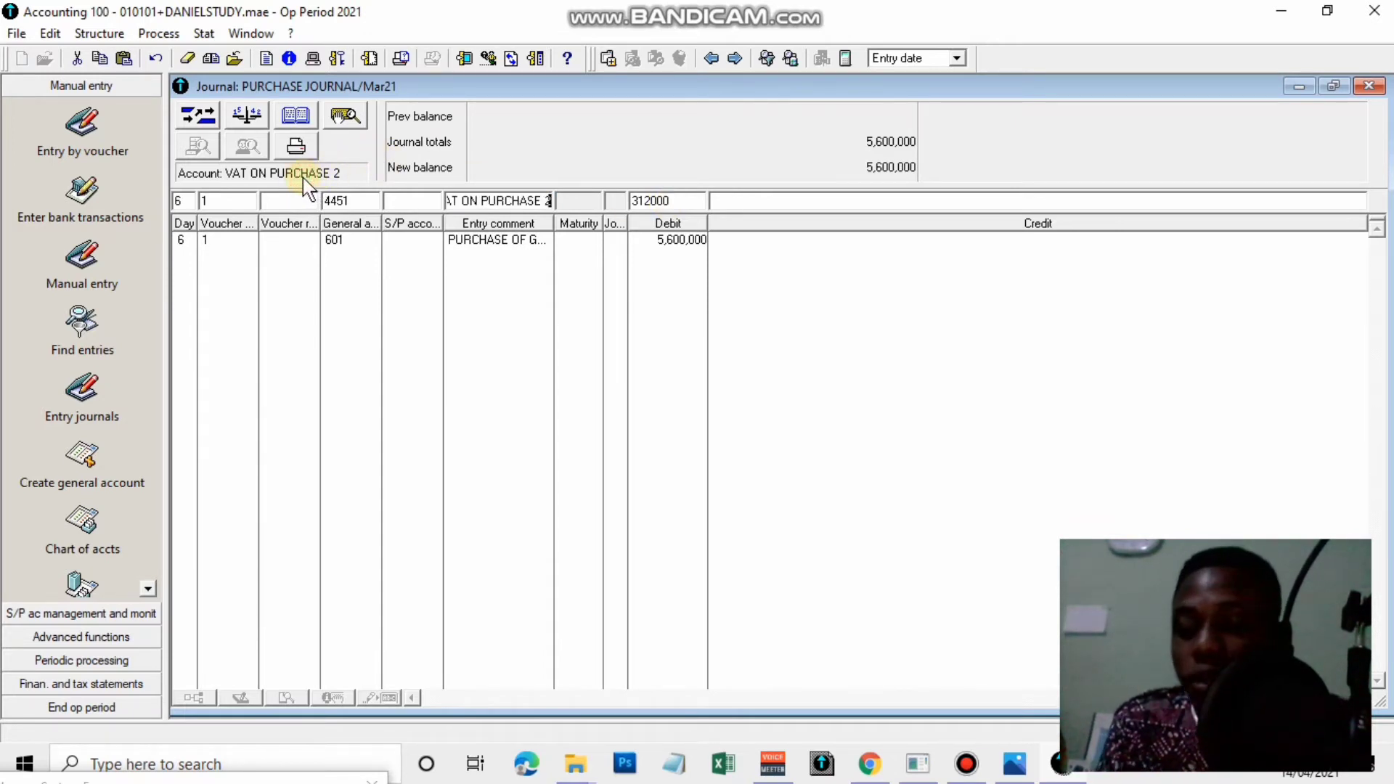
key("Return")
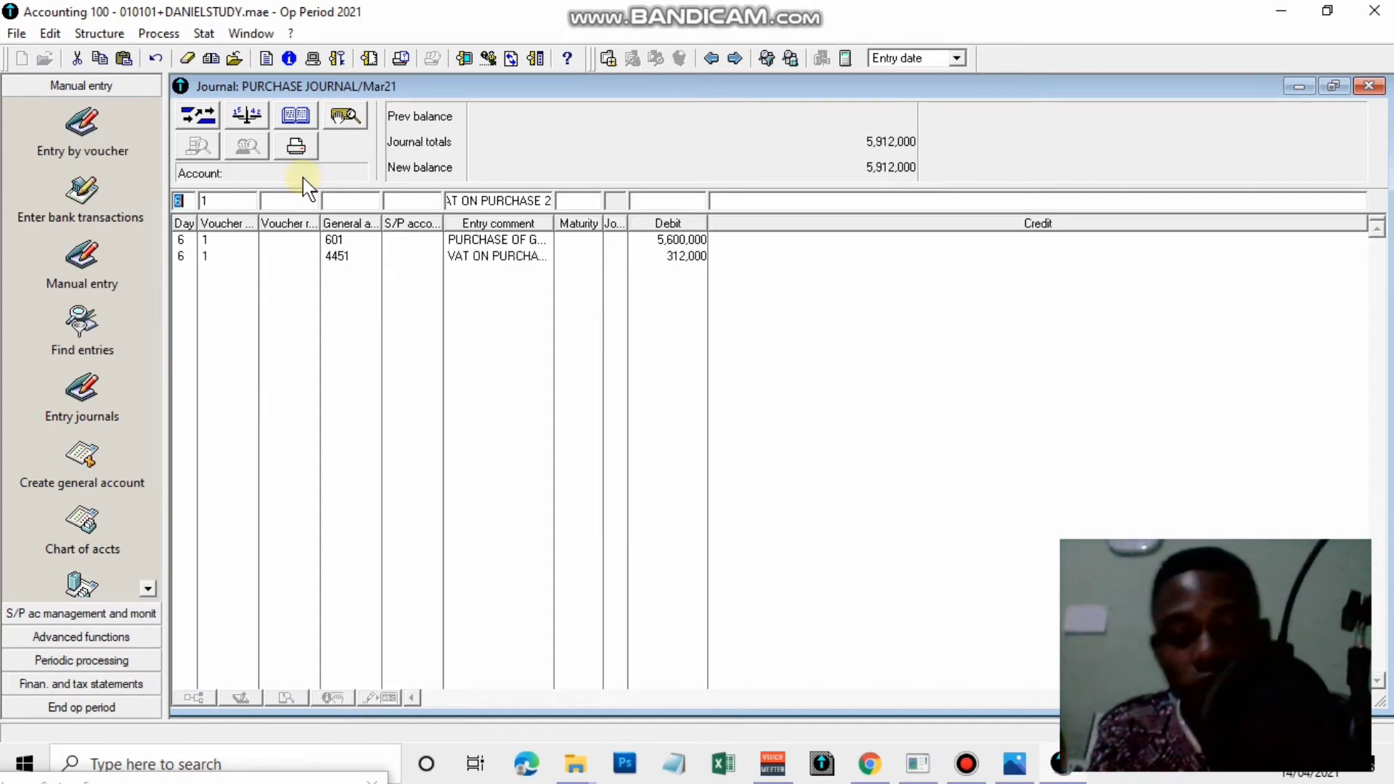
Assign general account 401 and supplier account 4014 to the credit line of voucher 1
key("Tab")
key("Tab")
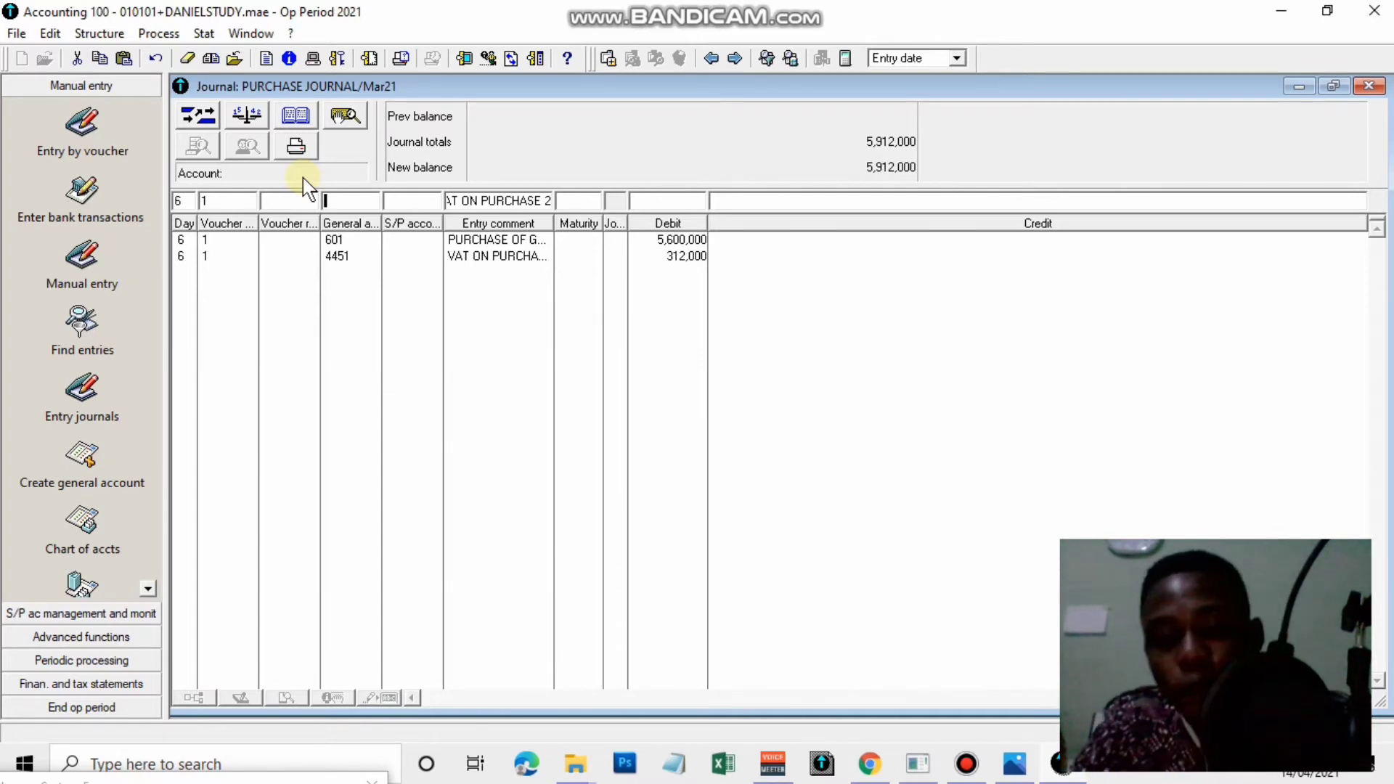
type("4013")
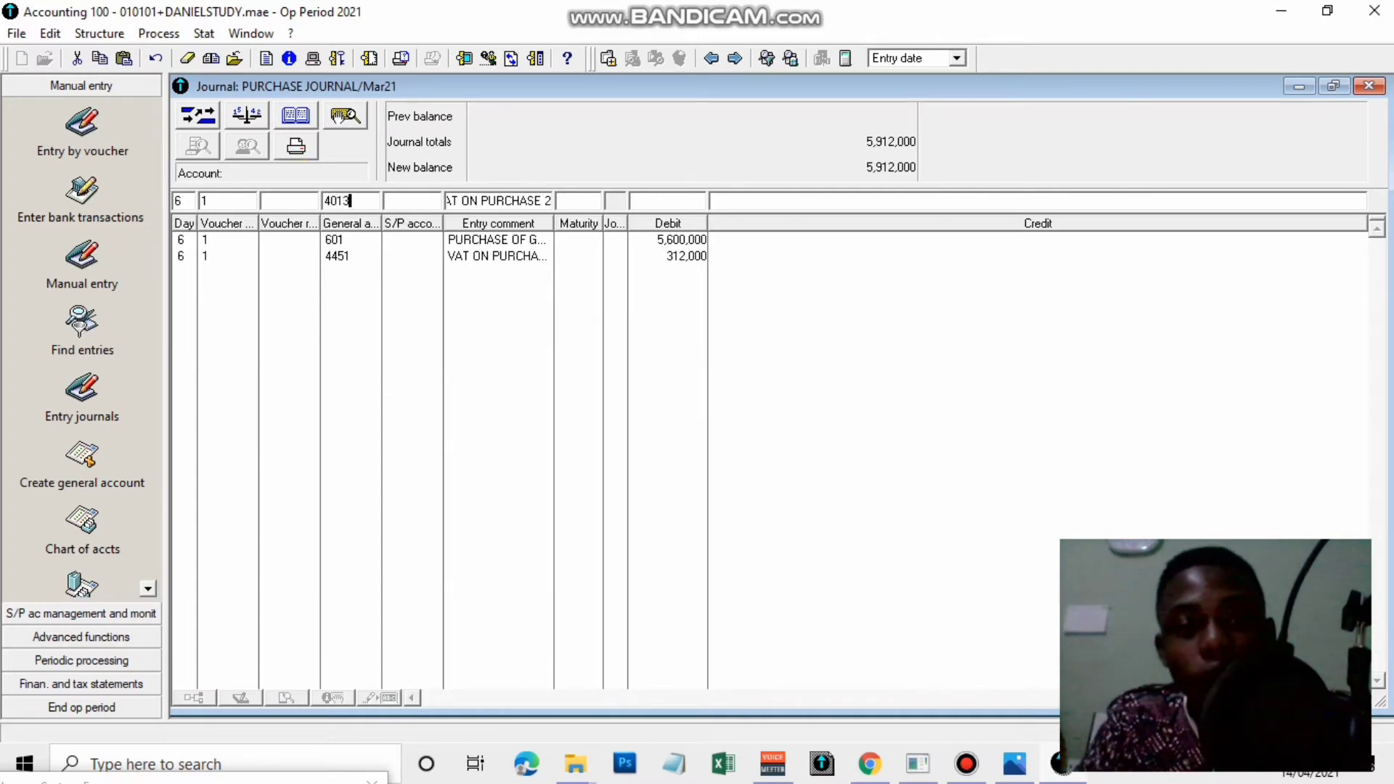
key("BackSpace")
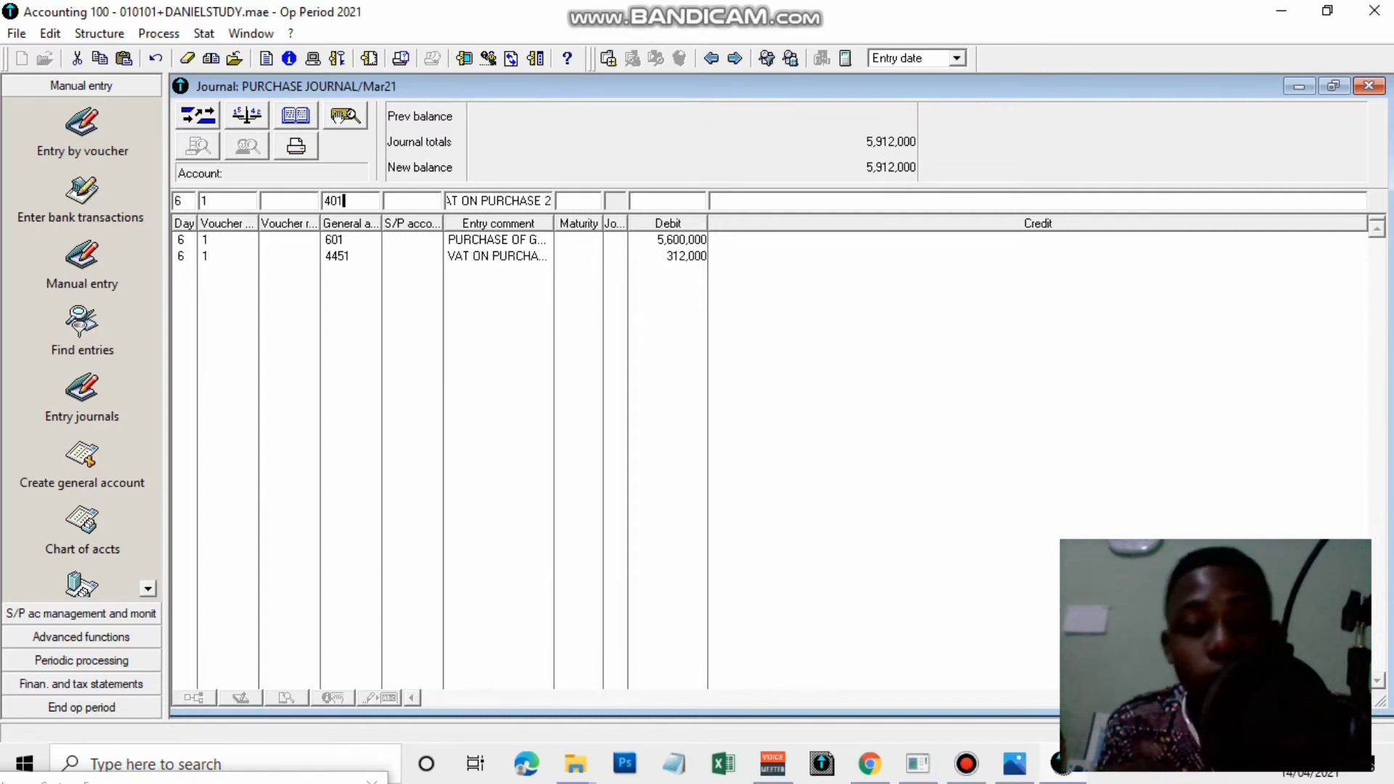
key("Tab")
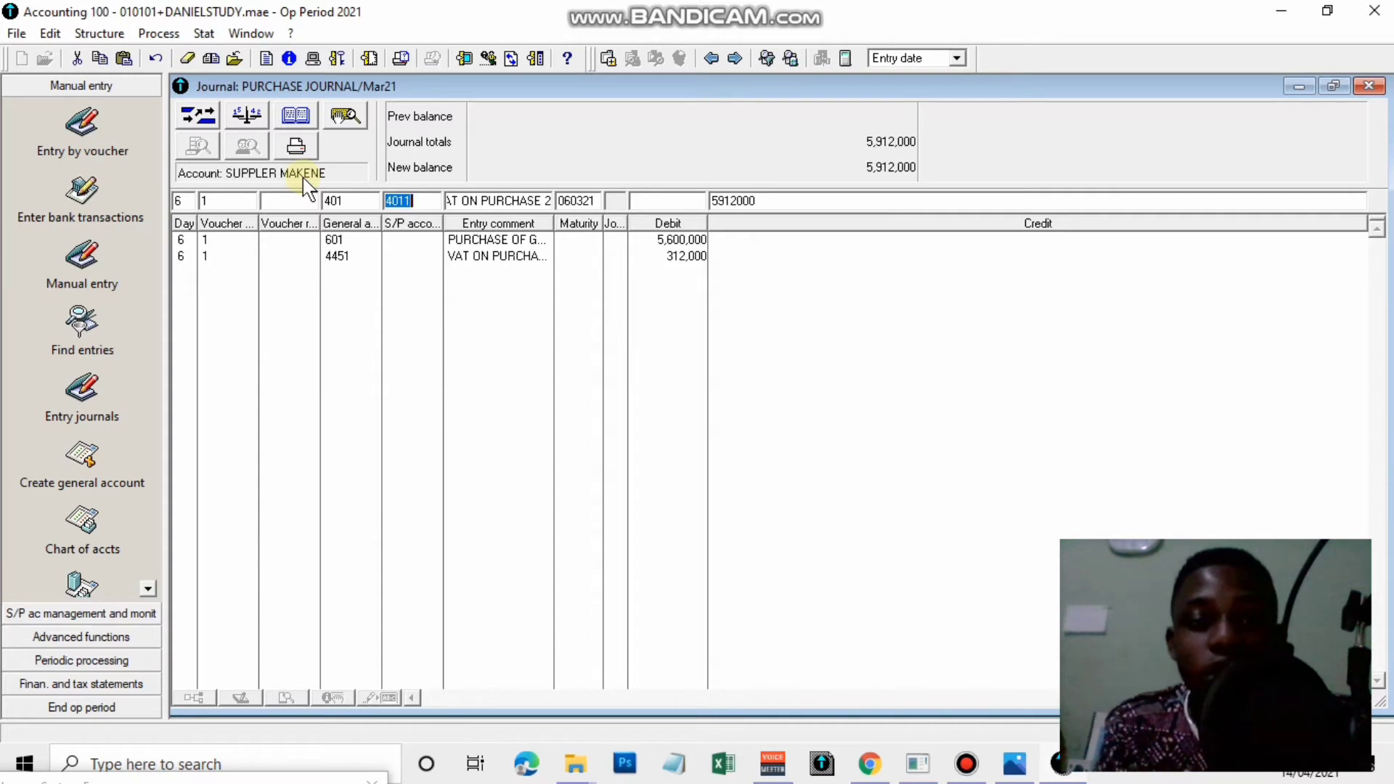
type("4014")
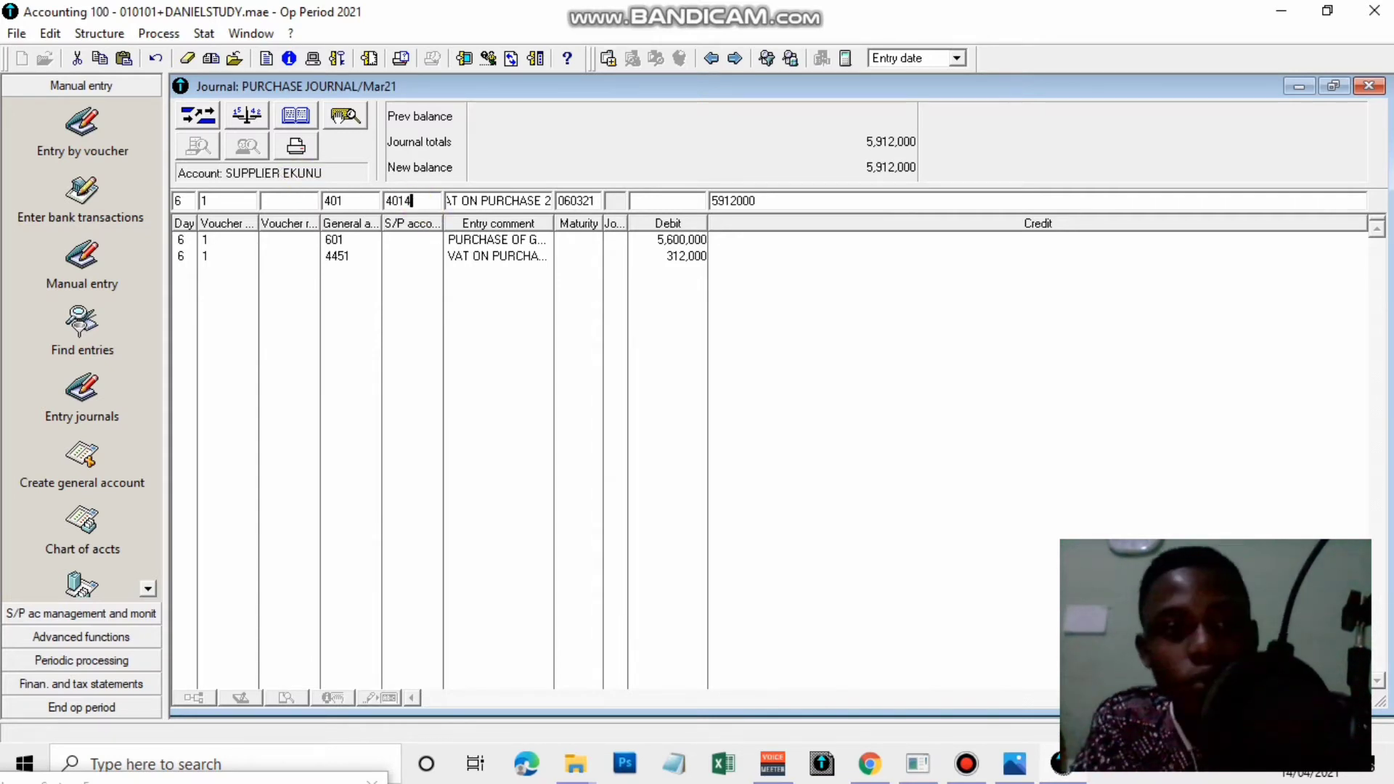
key("Tab")
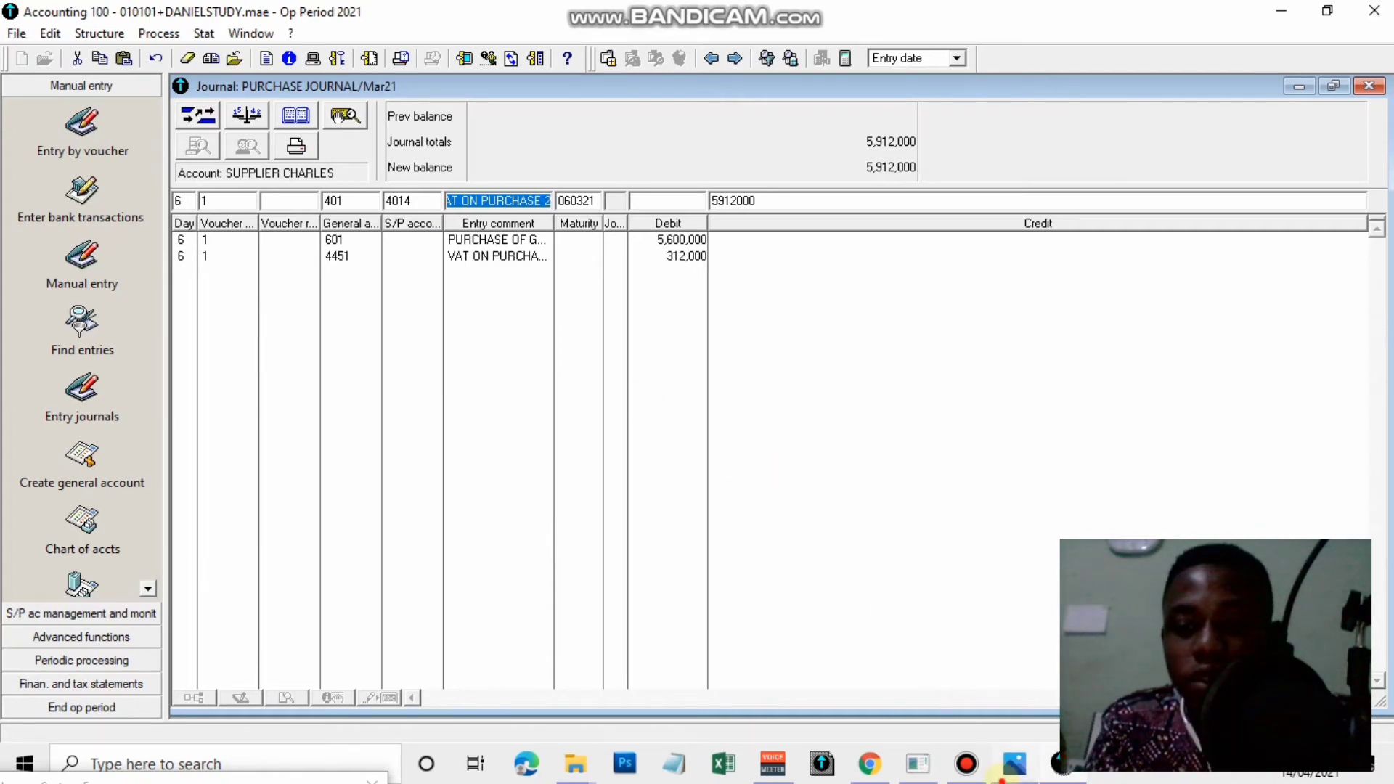
Recheck the 06/03 operation in Photos and post the supplier line with the supplier account's name as comment and a credit of 5,912,000
left_click(1009, 775)
scroll(675, 588, "up", 3)
left_click_drag(654, 432, 657, 177)
scroll(659, 211, "up", 3)
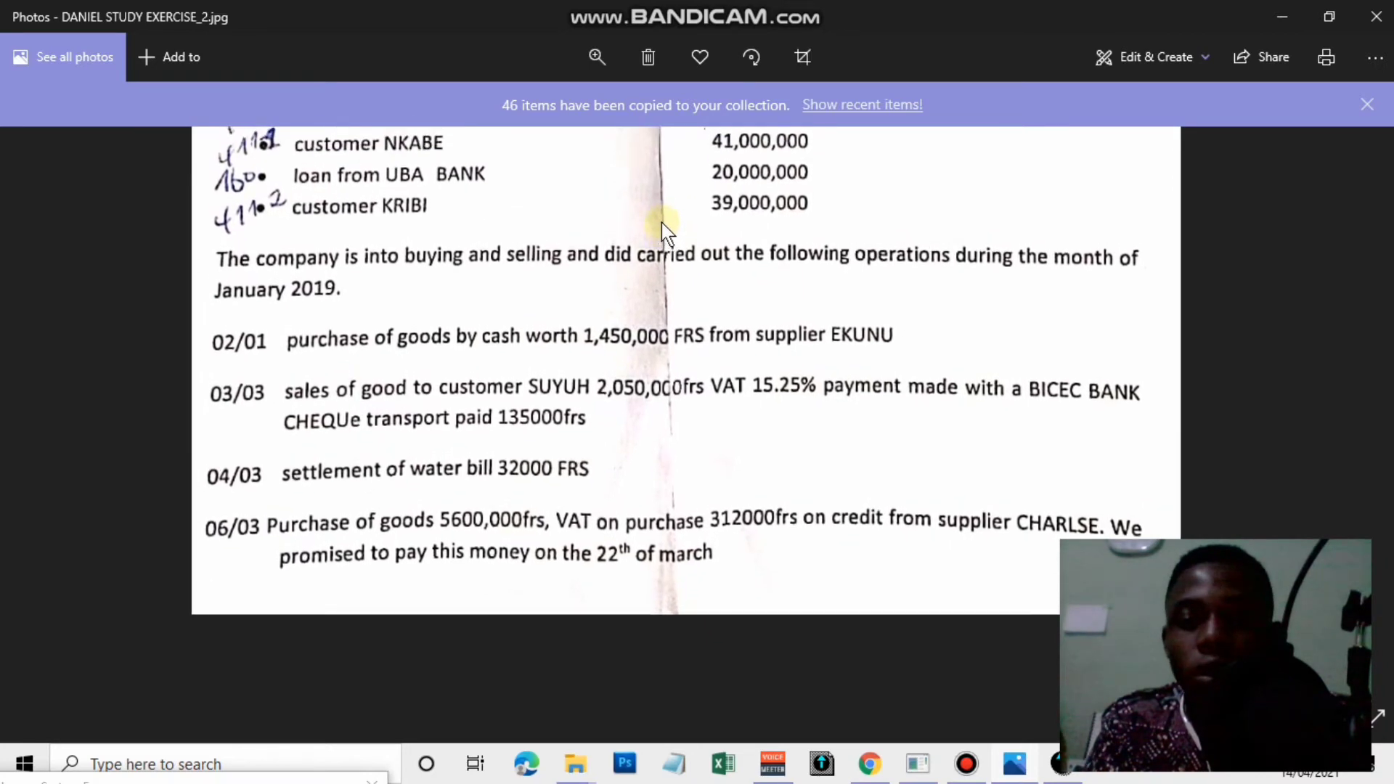
scroll(690, 236, "up", 1)
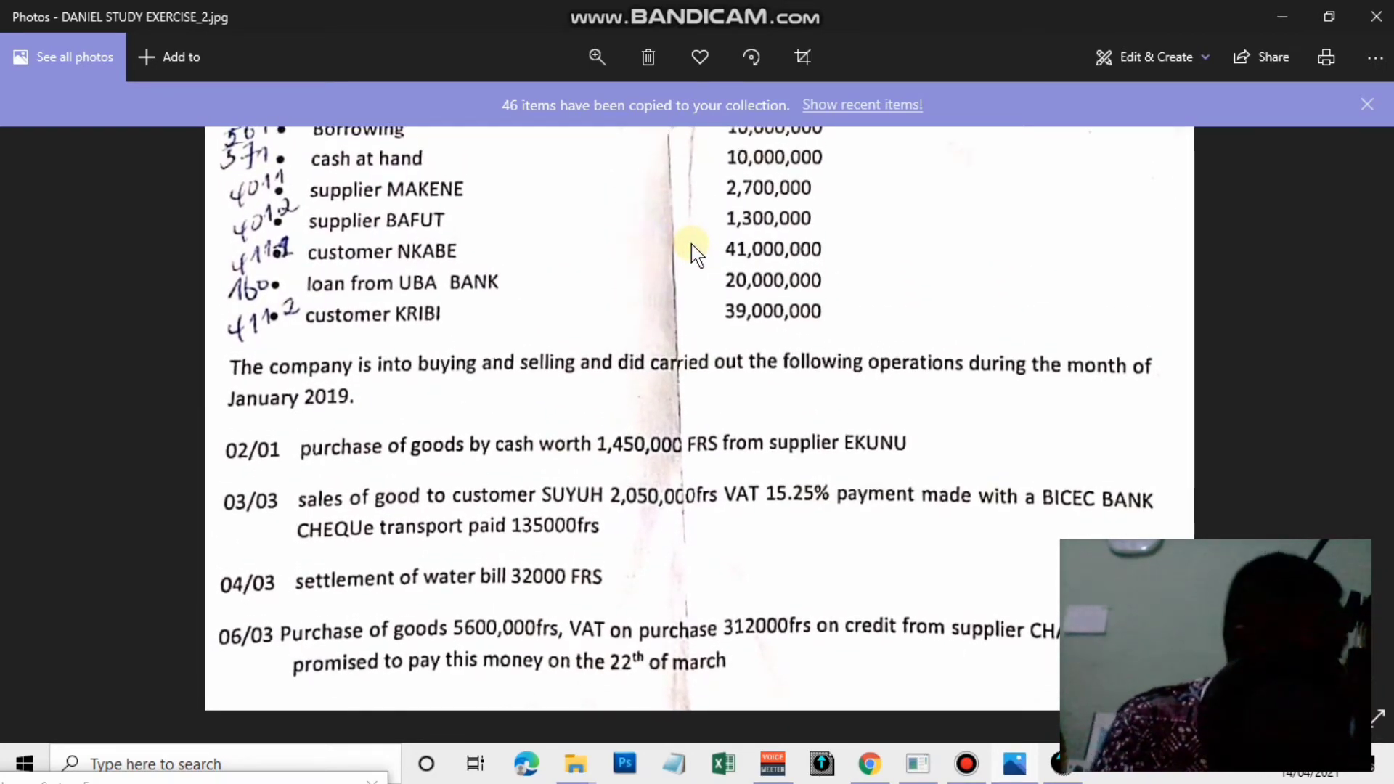
left_click(692, 244)
double_click(692, 244)
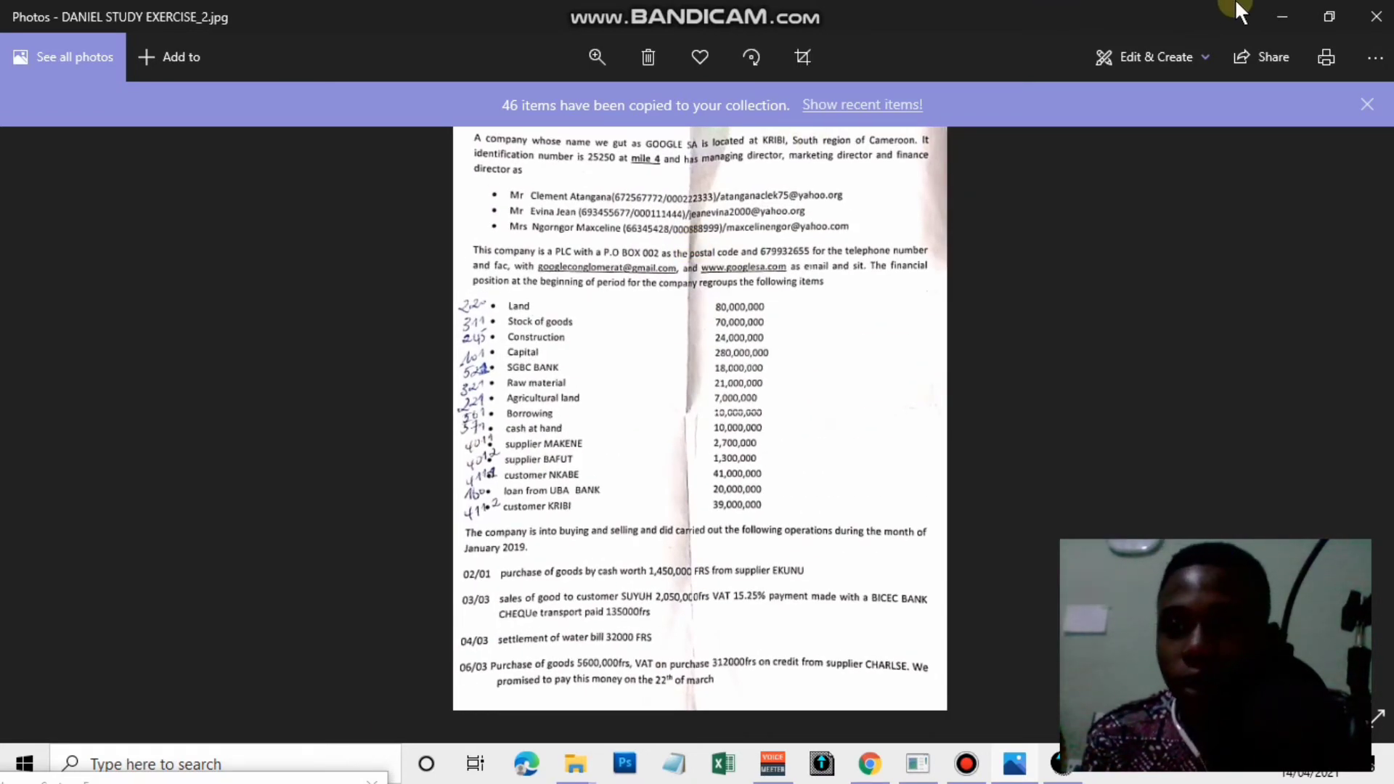
left_click(1279, 13)
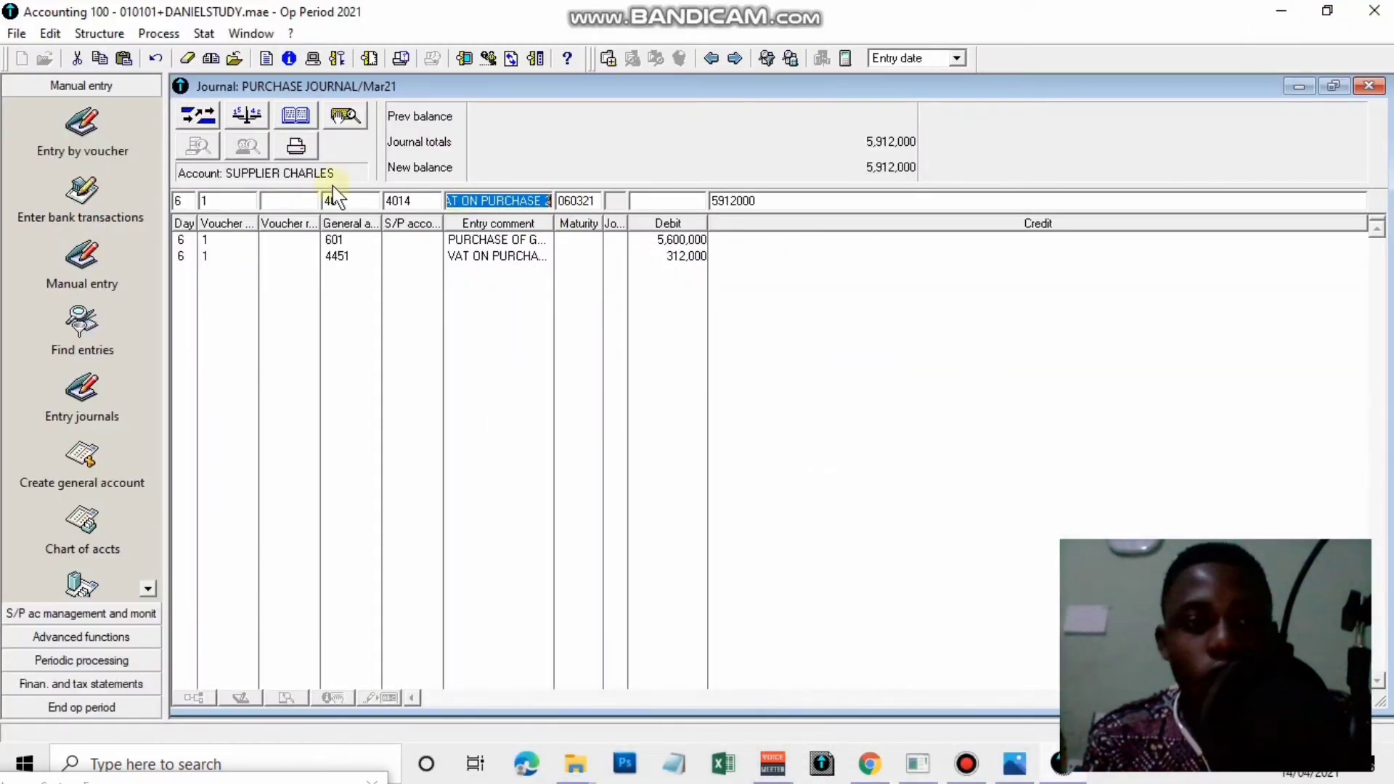
left_click(267, 170)
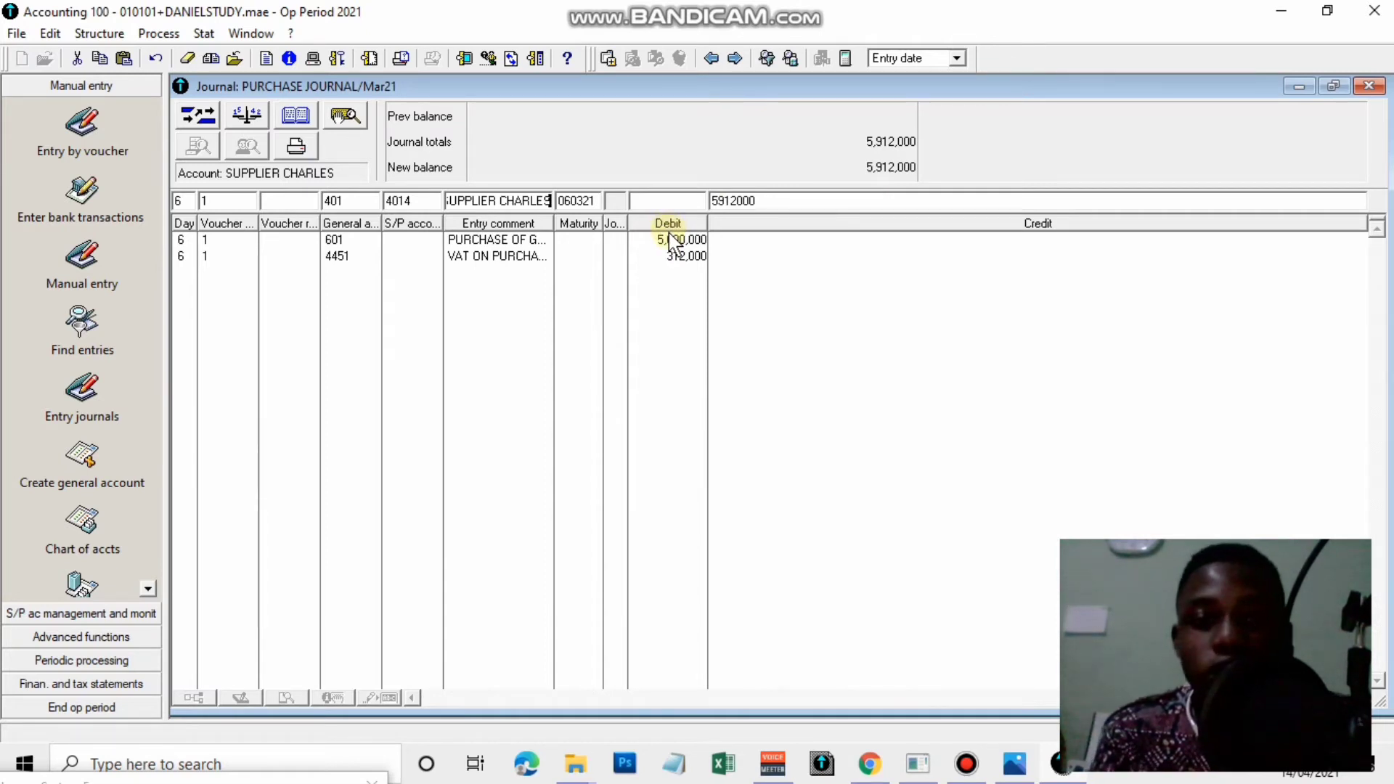
key("Return")
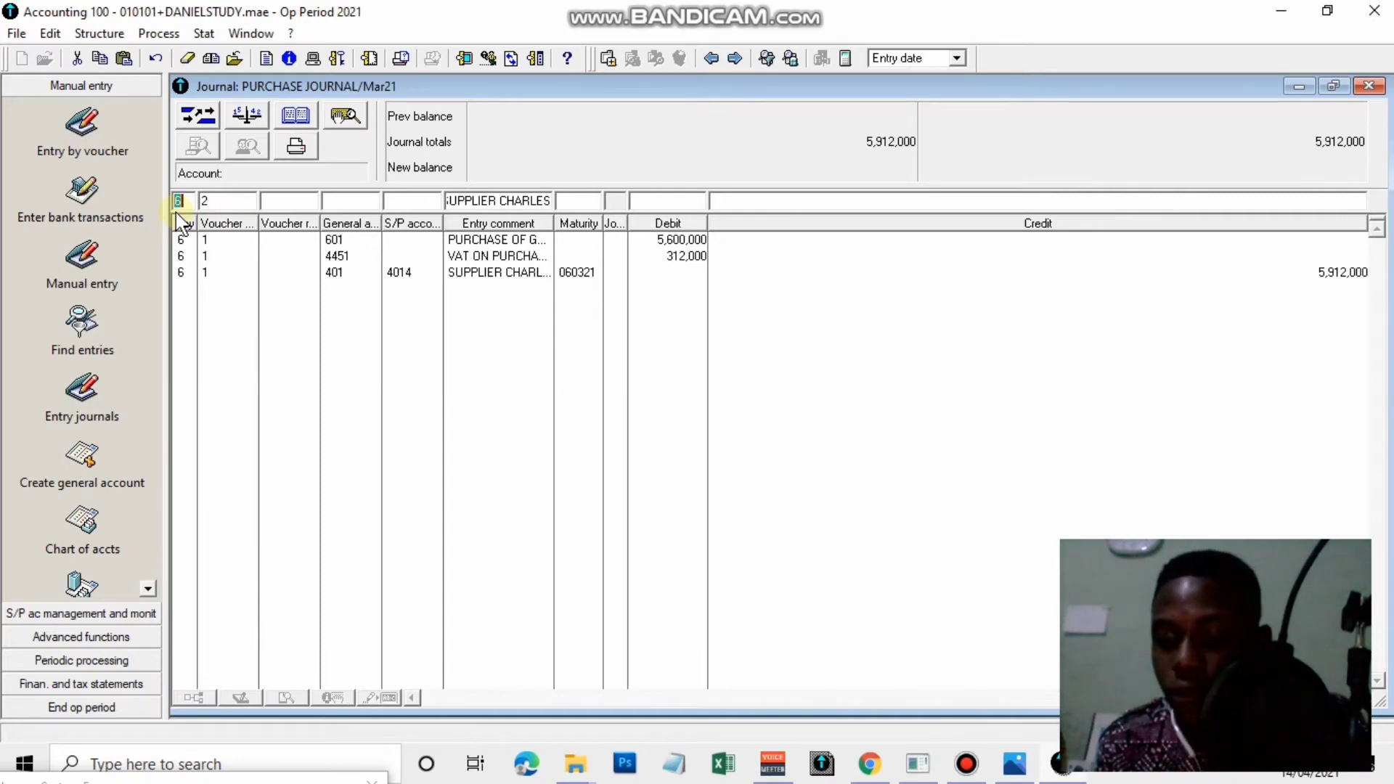
Post a goods purchase line under voucher 2 to account 601 with a debit of 6,400,000
left_click(223, 205)
key("Tab")
type("601")
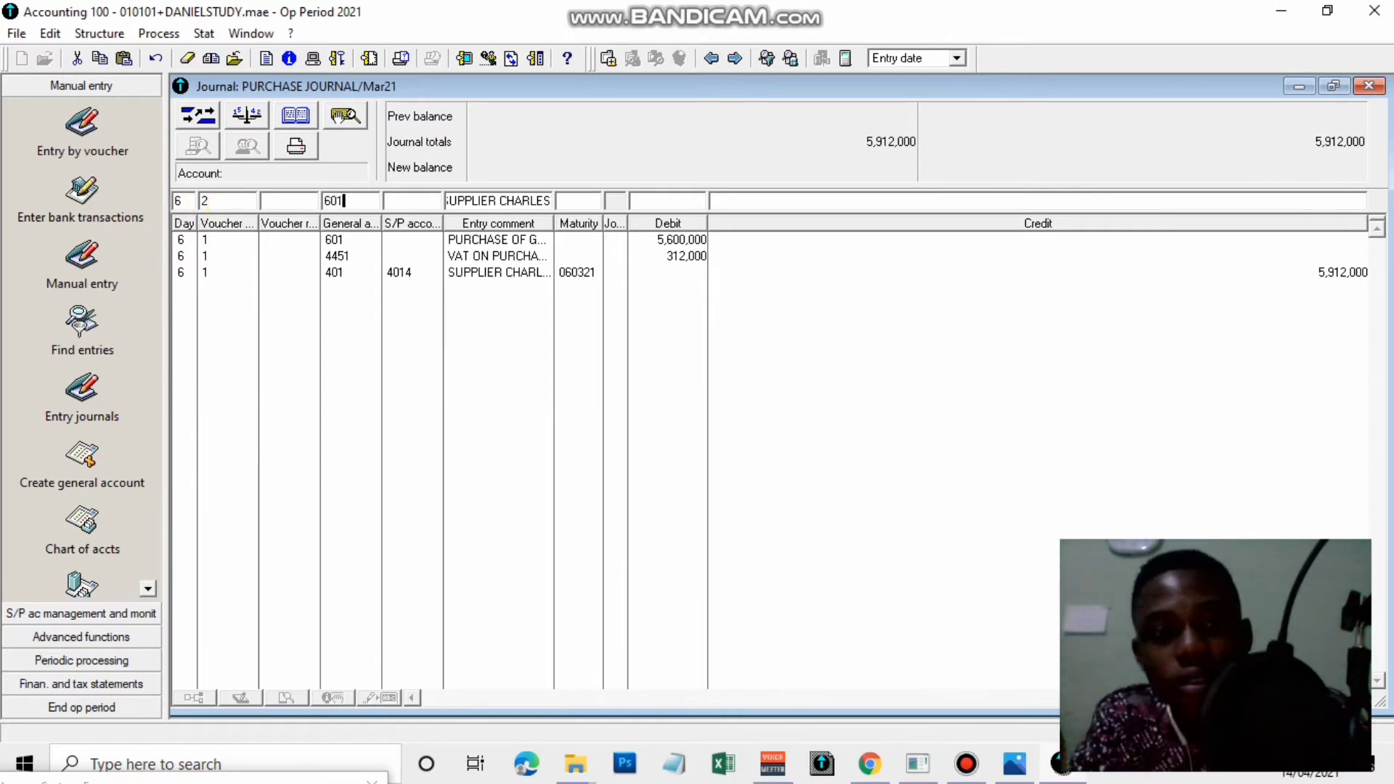
key("Tab")
key("Tab")
key("Tab")
type("6400000")
key("Return")
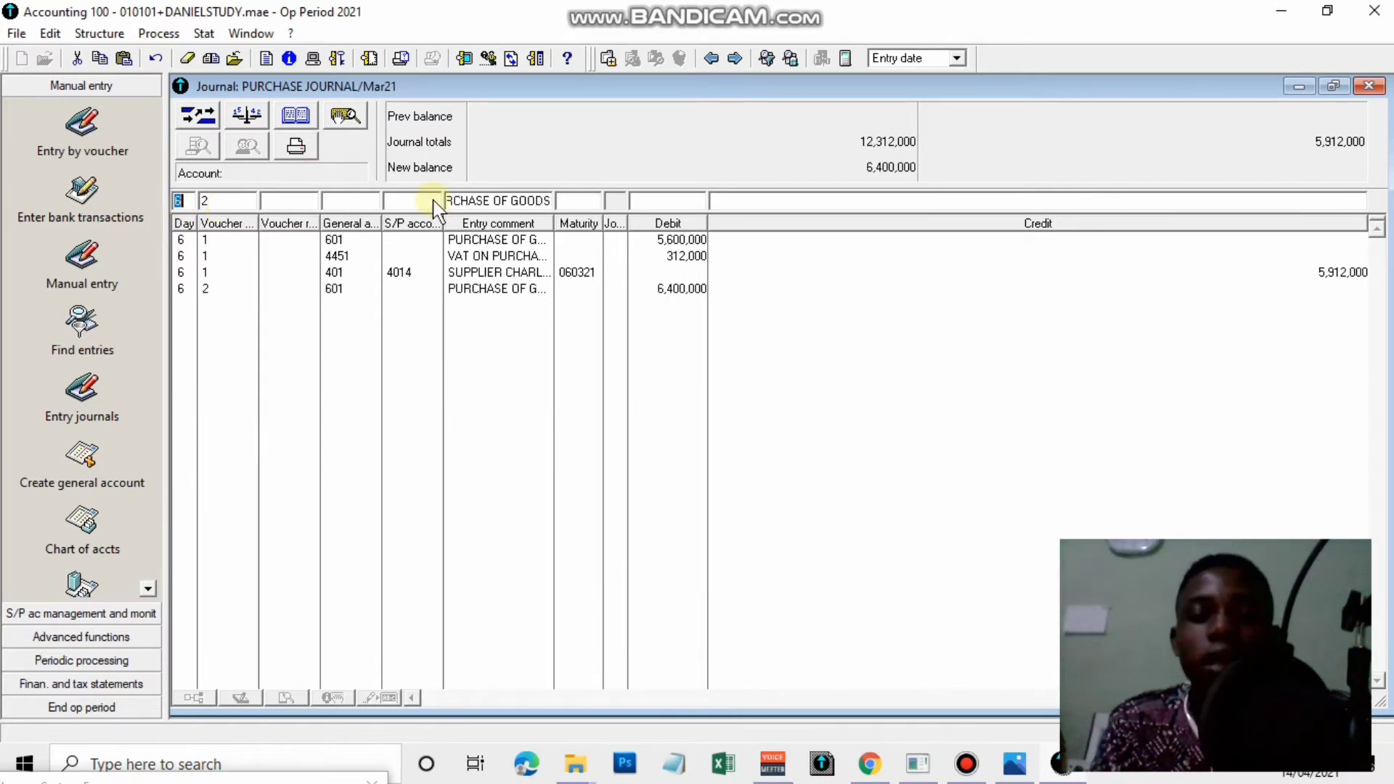
Set voucher 2's day to 16 and post its VAT line to account 4452 with comment VAT ON PURCHASE 4 and debit 316,500
type("16")
key("Tab")
key("Tab")
type("4452")
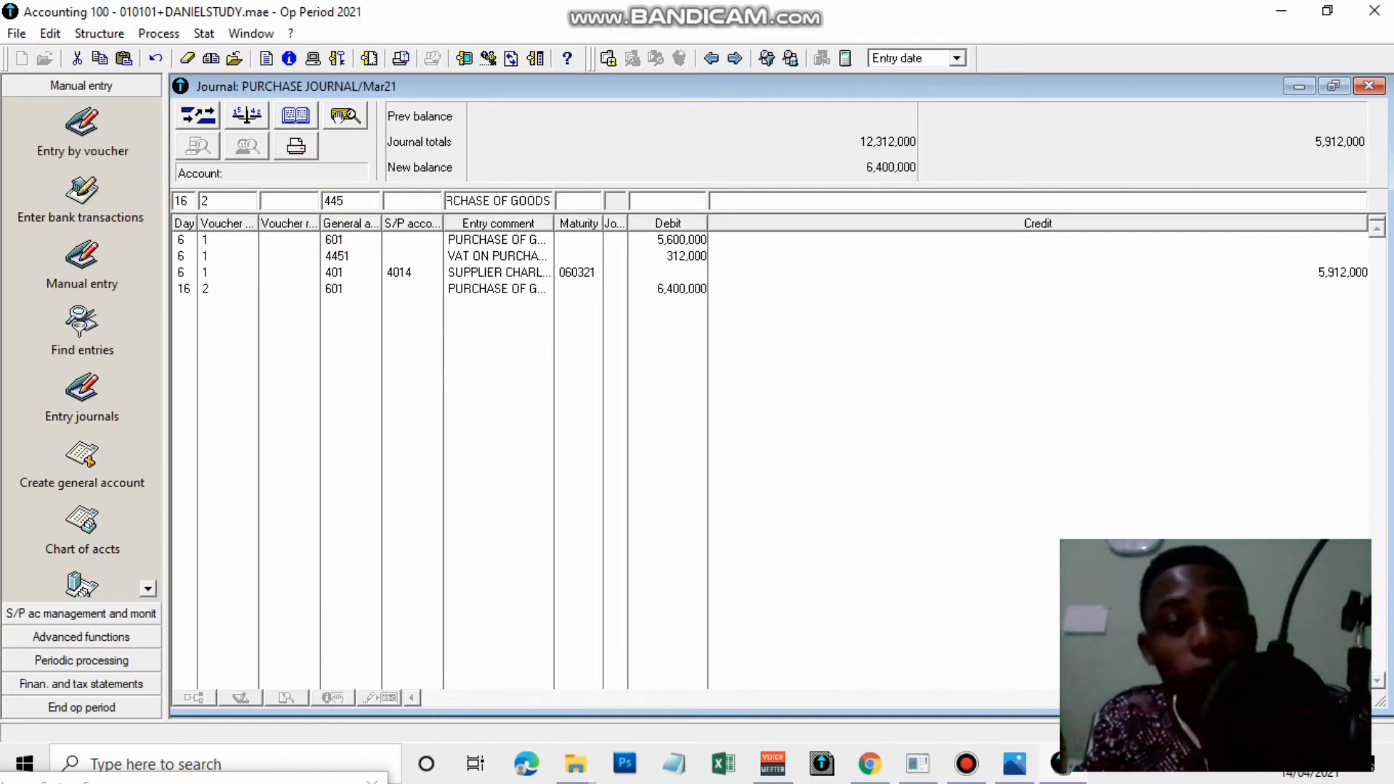
key("Tab")
key("Tab")
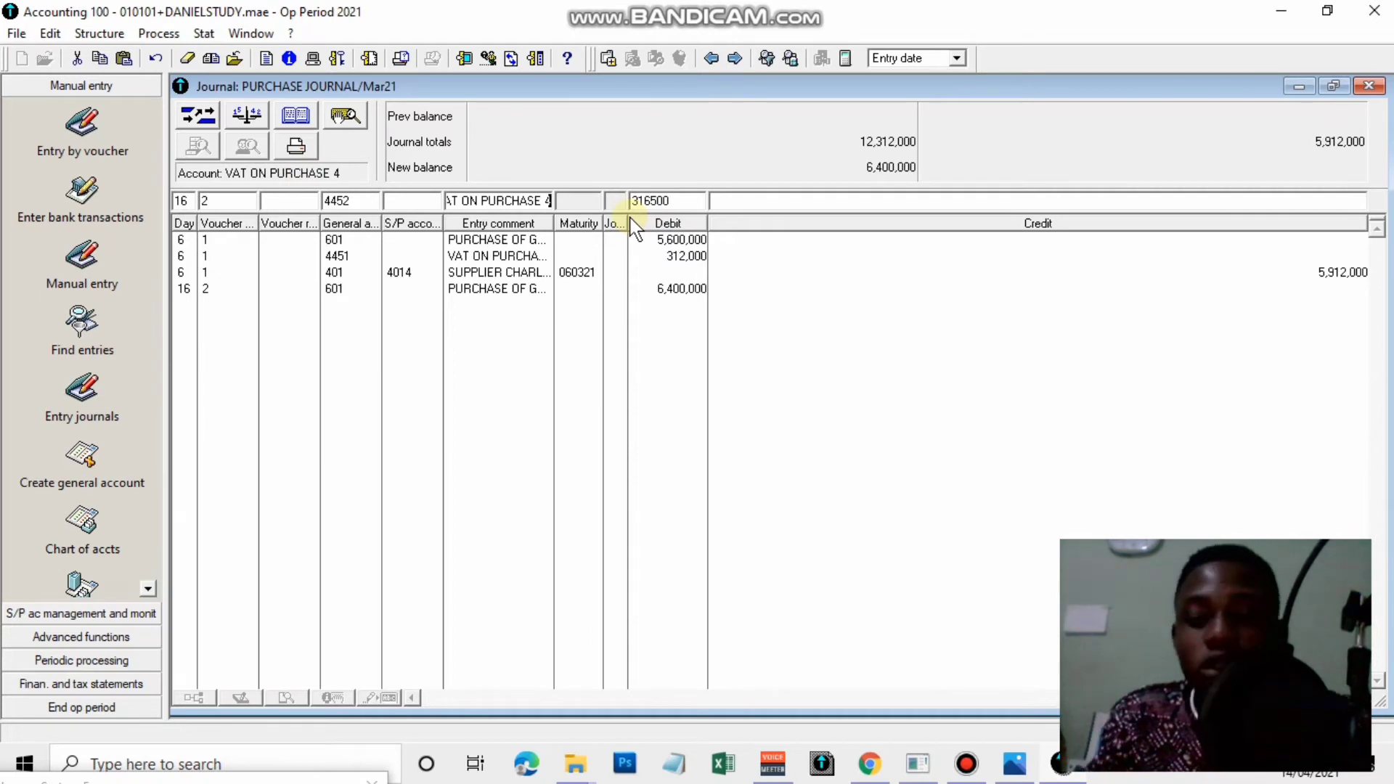
key("Return")
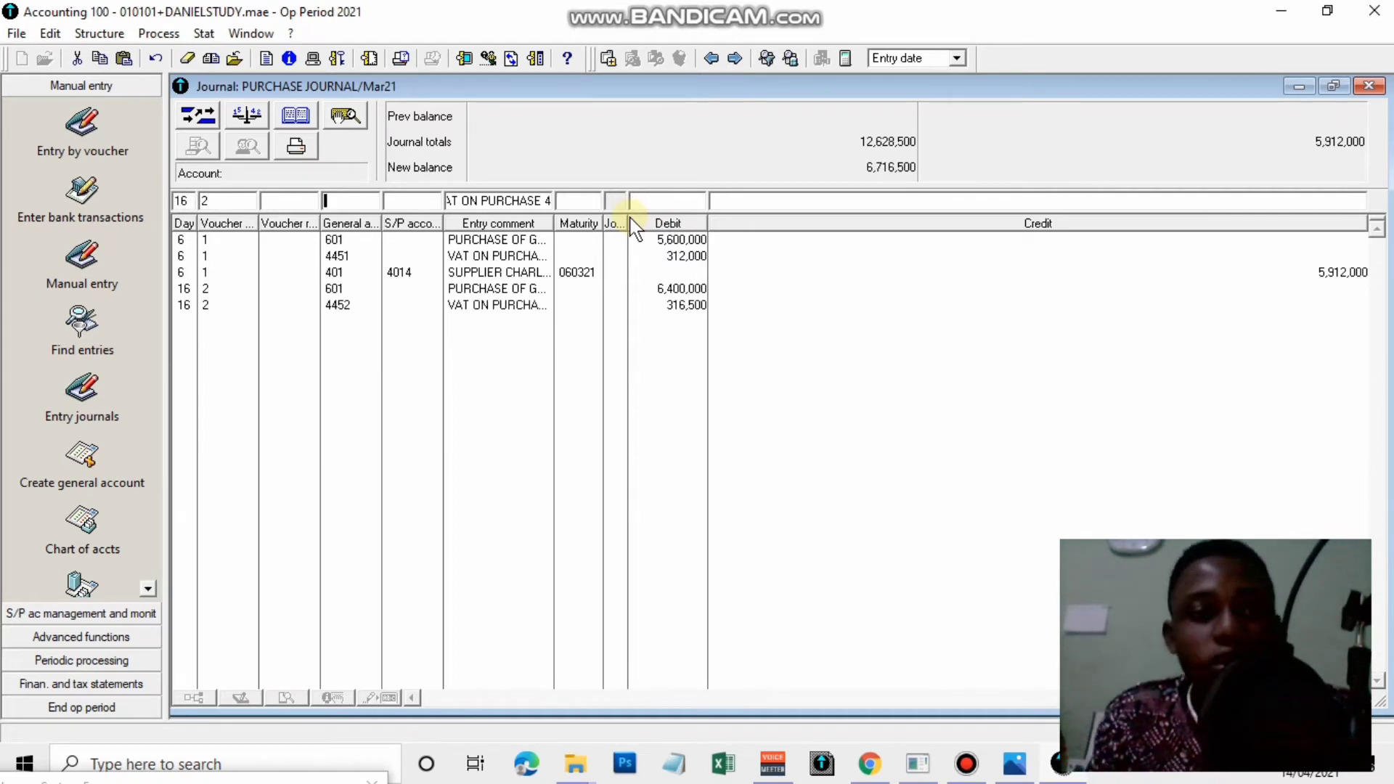
Post voucher 2's supplier line to general account 401 and supplier account 4015, with the supplier account's name as comment and a credit of 6,716,500
type("401")
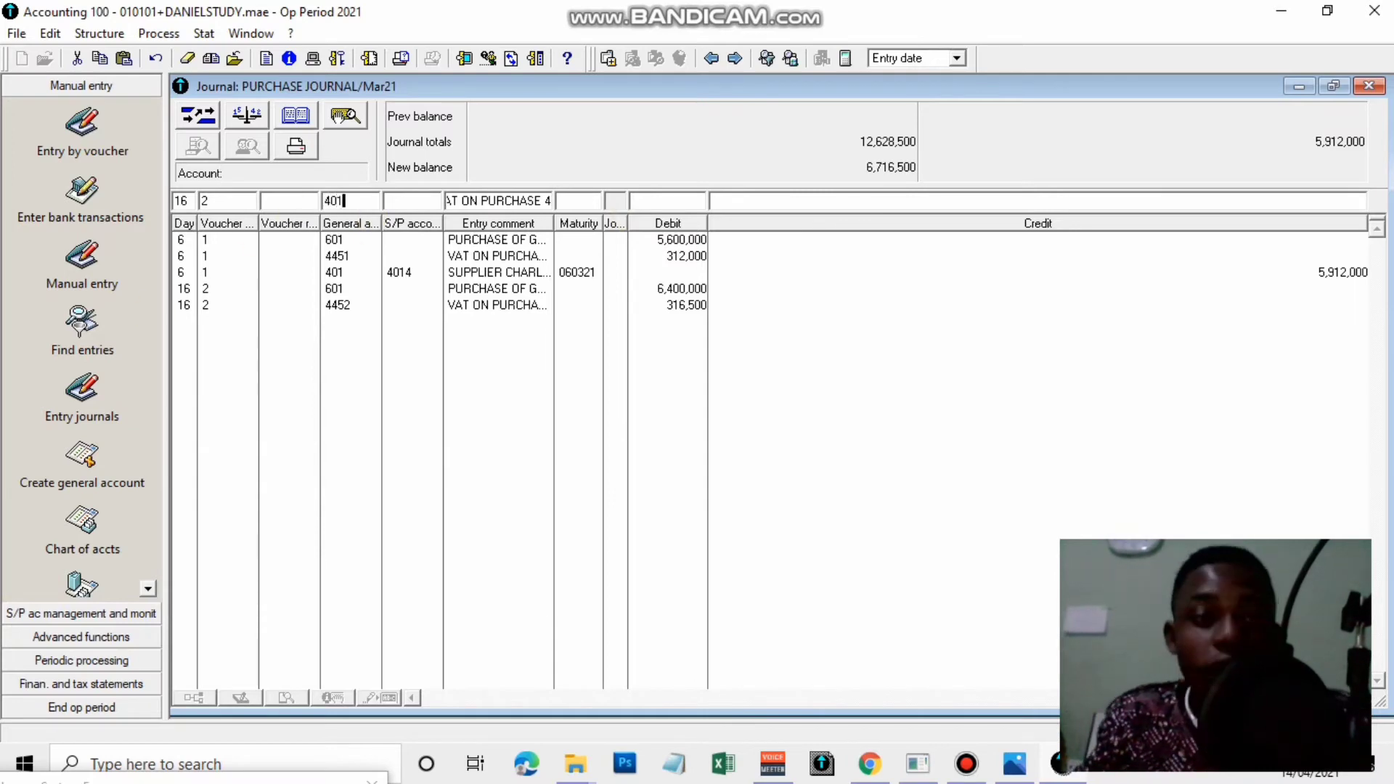
key("Tab")
left_click(416, 202)
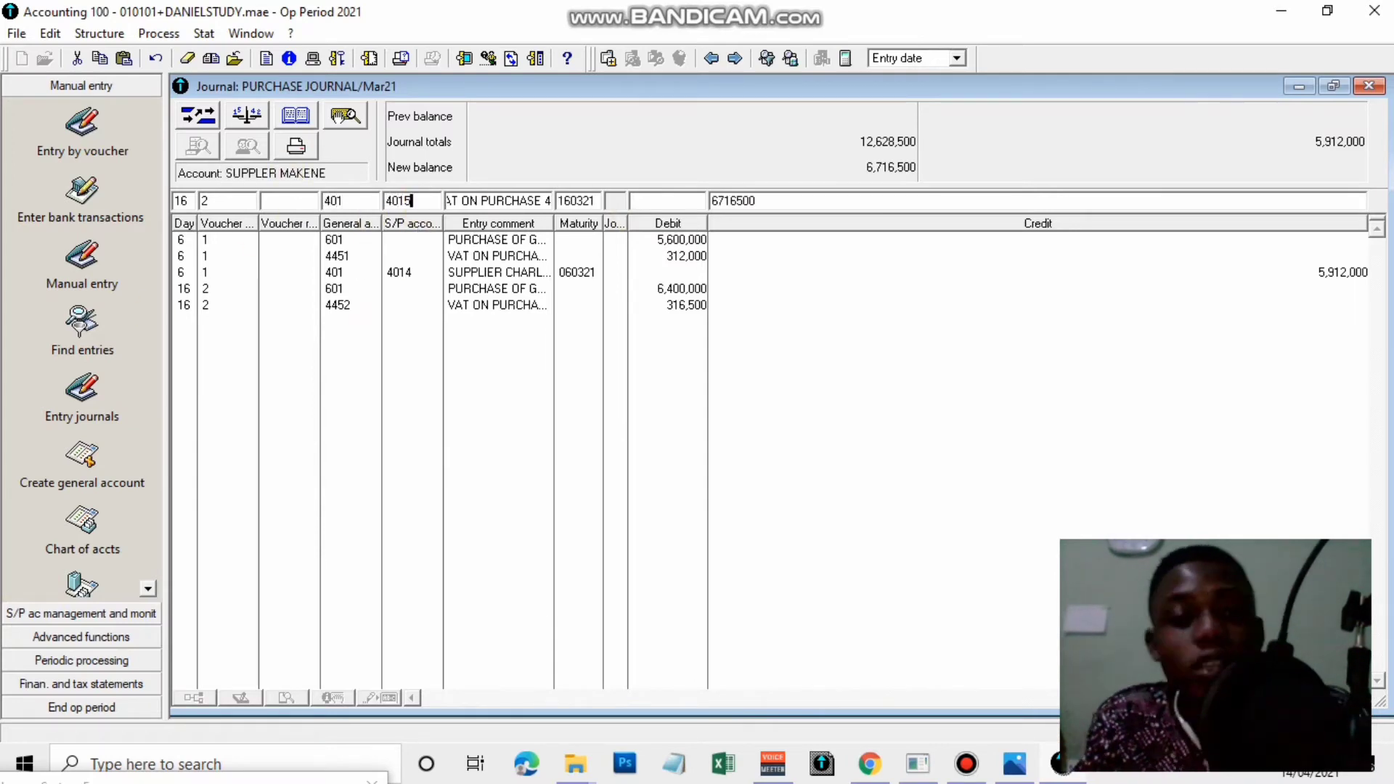
key("Tab")
key("alt+Tab")
key("alt+Tab")
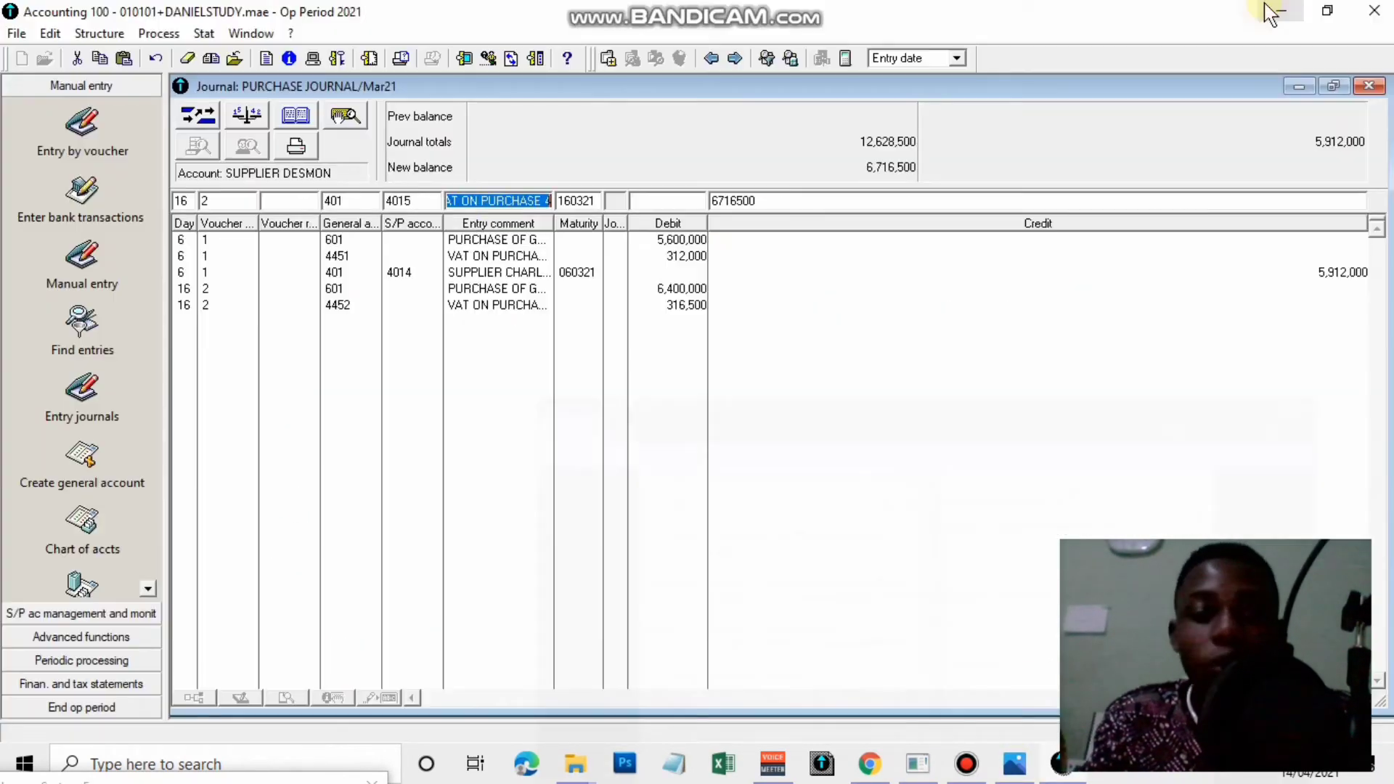
left_click(323, 174)
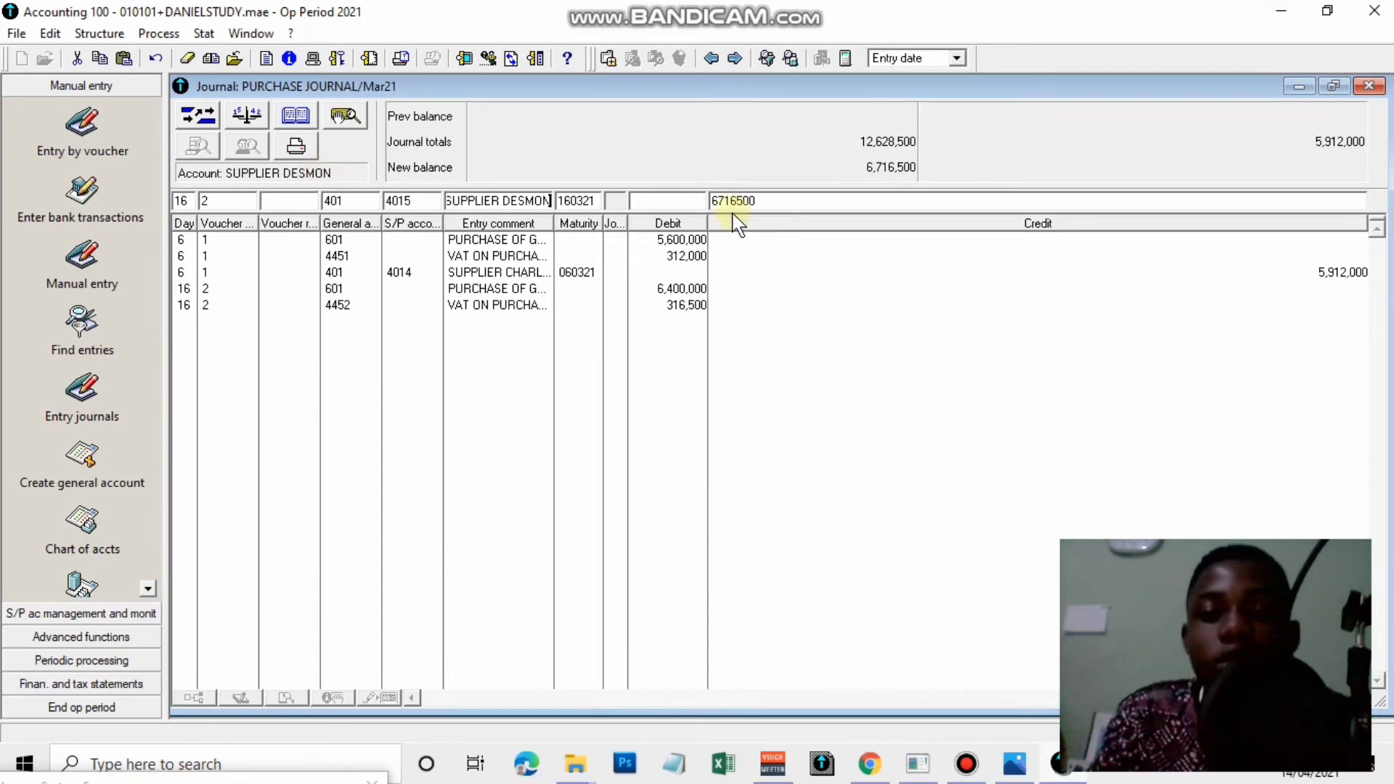
key("Return")
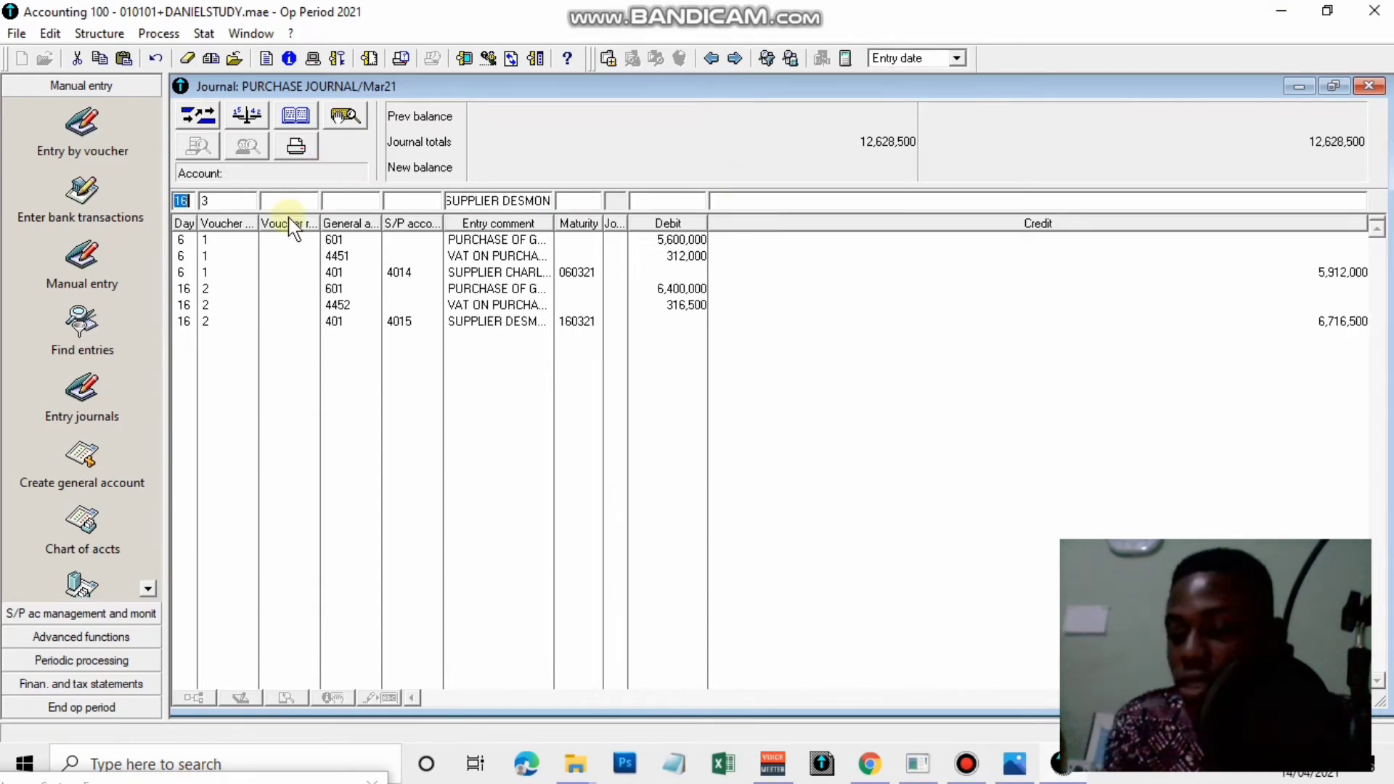
Check the remaining March operations in Photos, and switch from the purchase journal to the SAL journal for period Mar21
left_click(1023, 773)
scroll(725, 416, "up", 1)
scroll(725, 415, "down", 1)
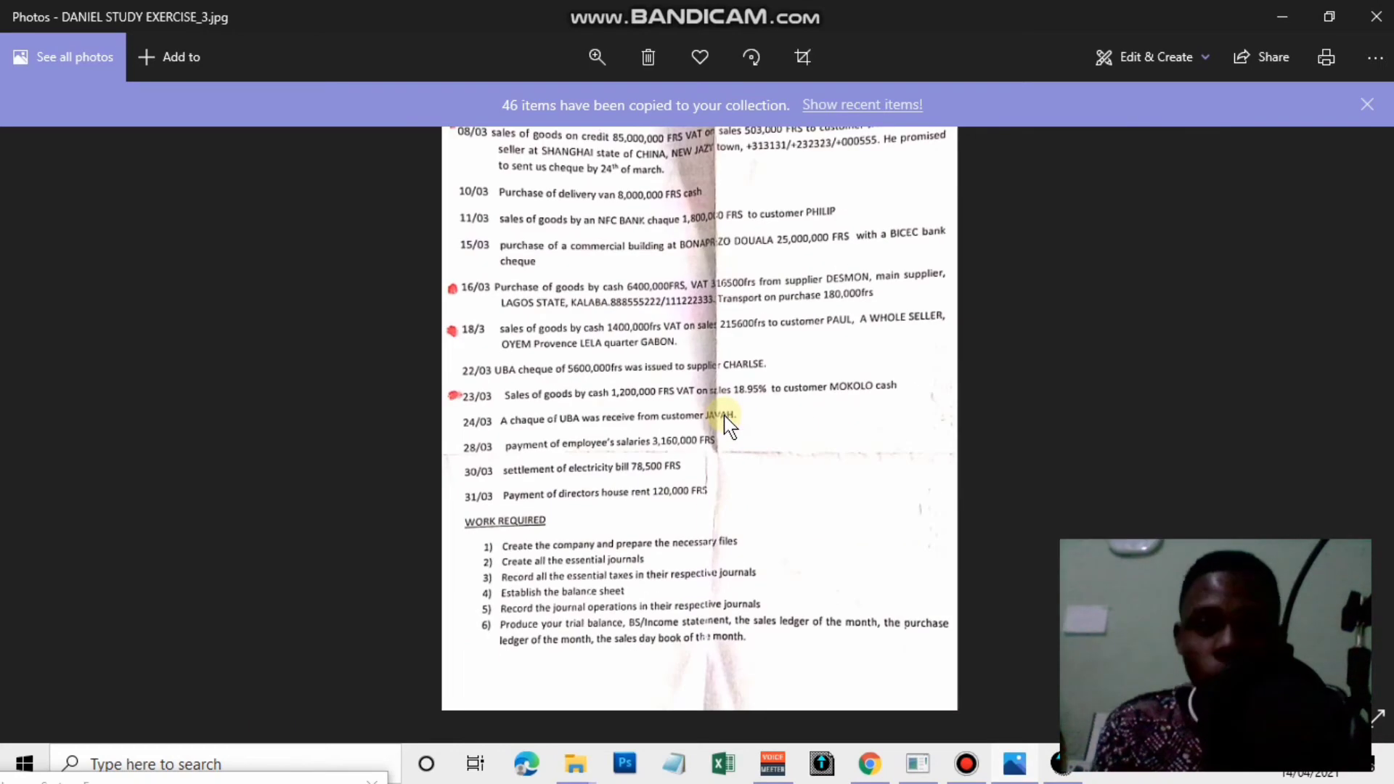
left_click(1283, 16)
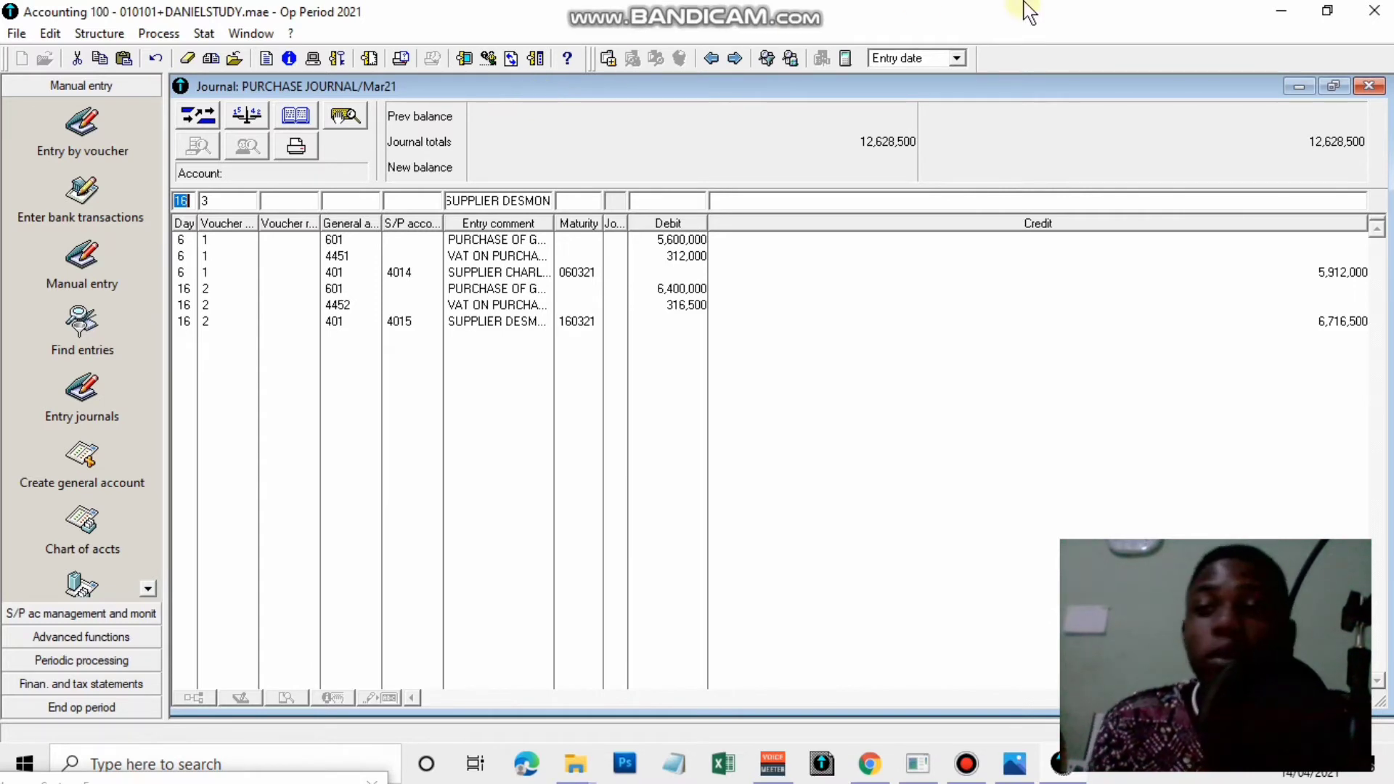
left_click(1369, 88)
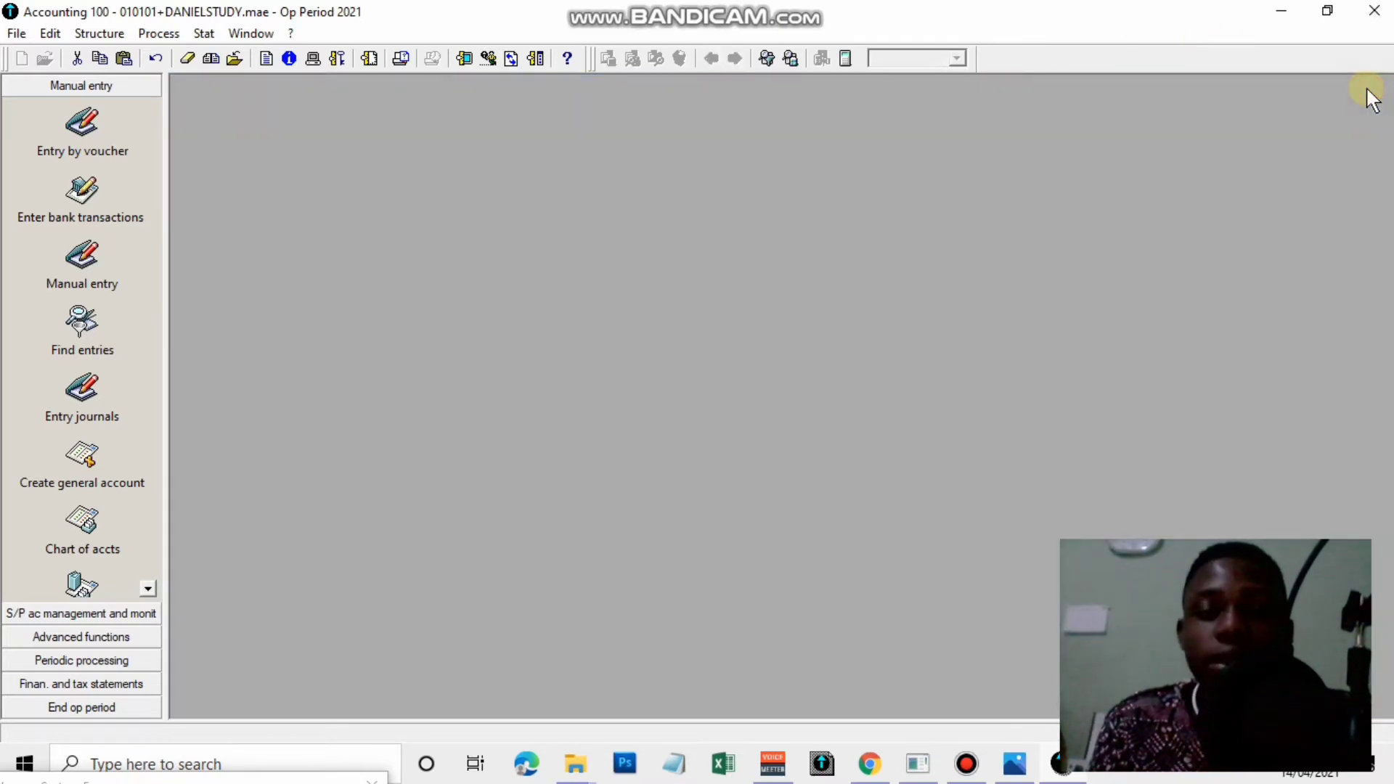
left_click(159, 33)
left_click(231, 103)
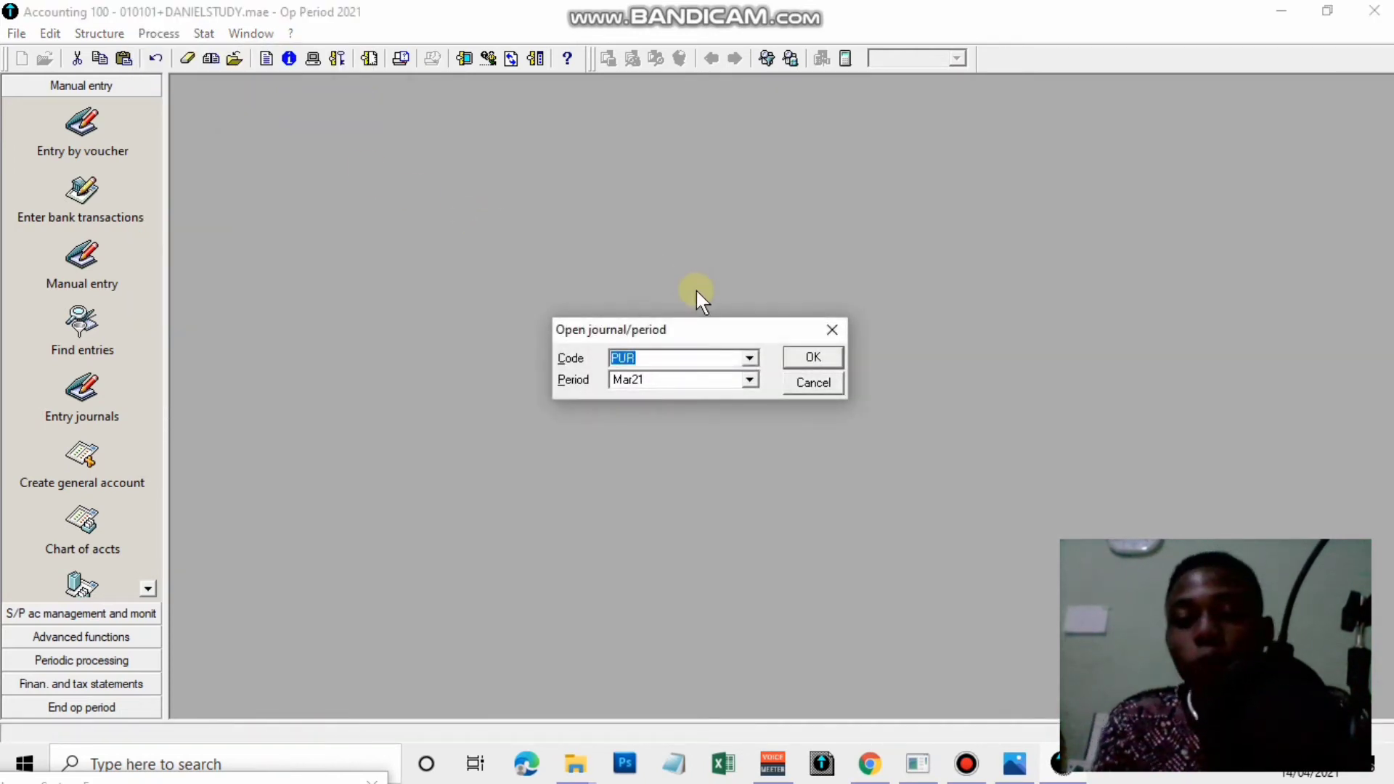
key("BackSpace")
type("SAL")
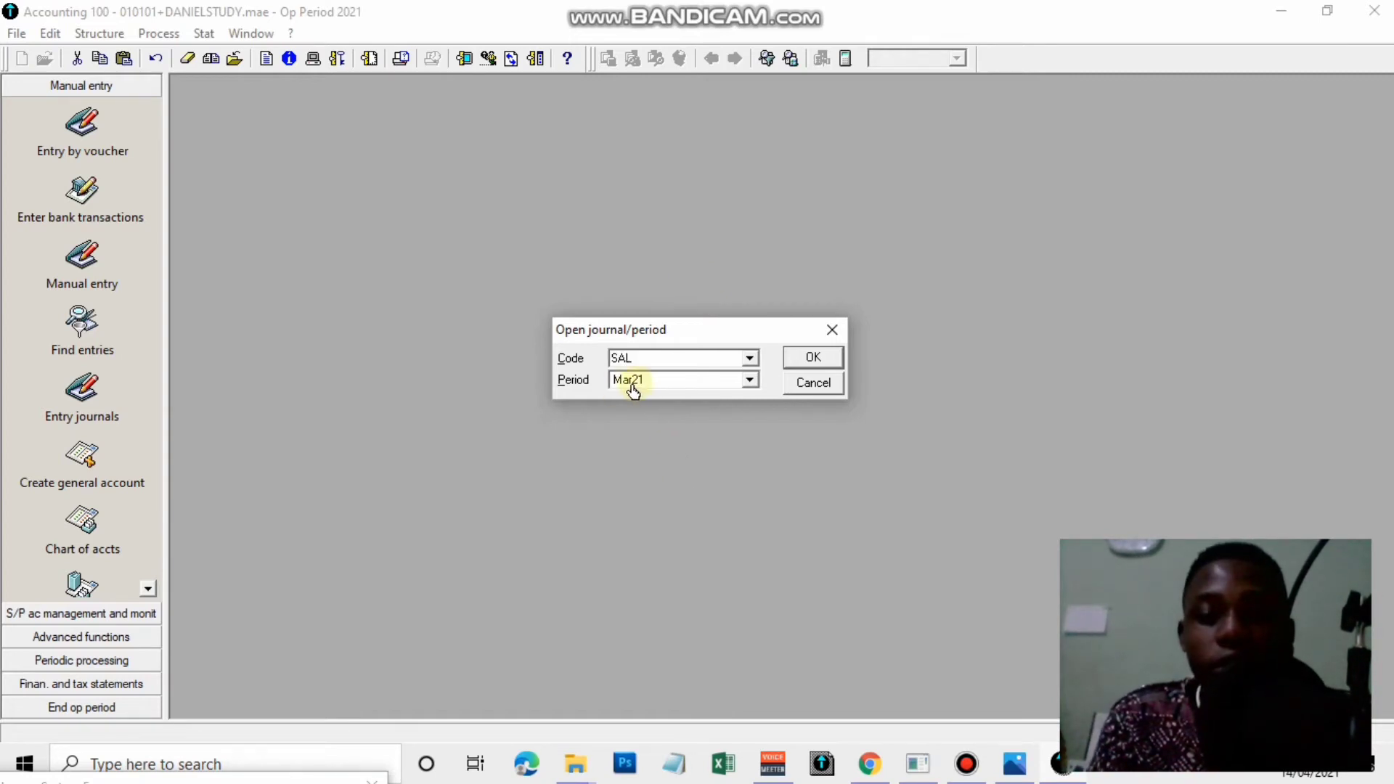
left_click(803, 356)
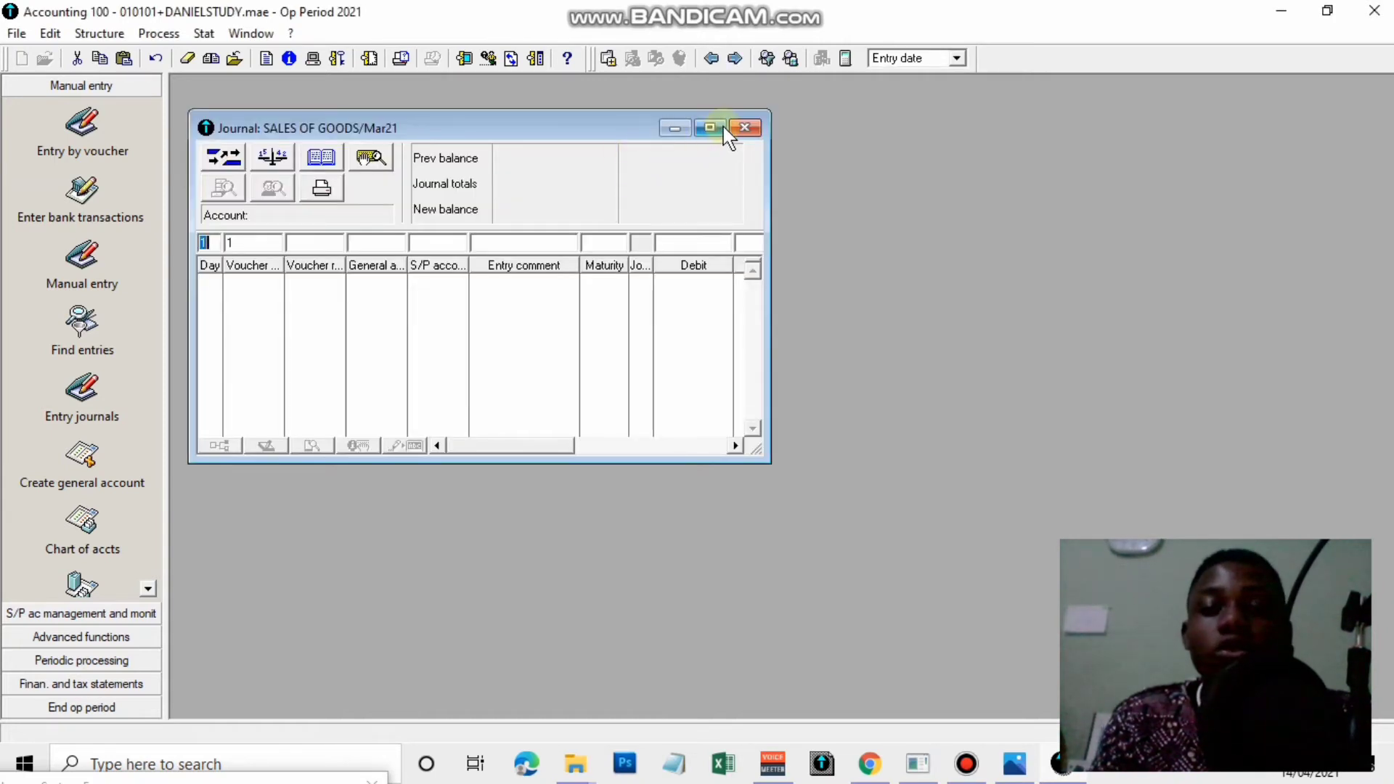
Maximize the sales journal and rename the SAL journal code to SALES JOURNAL
left_click(724, 128)
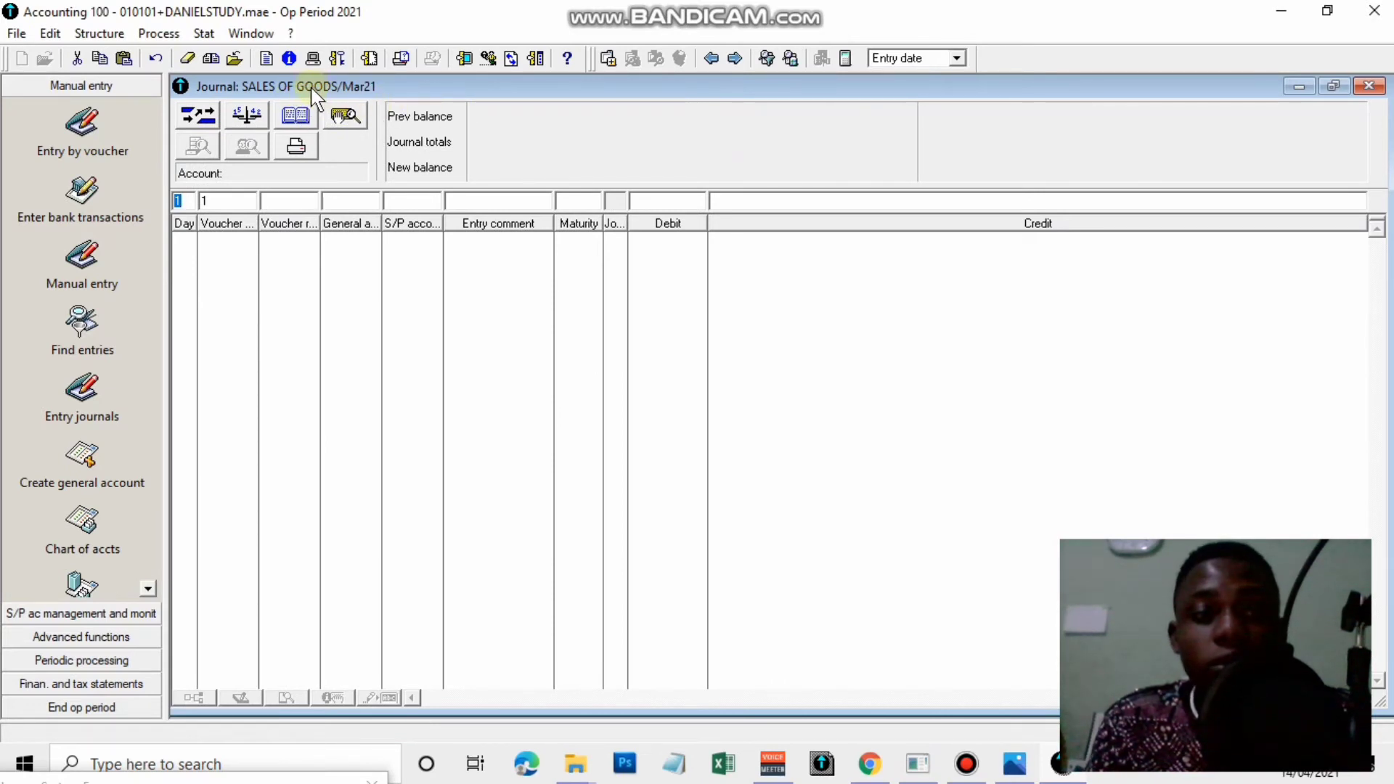
left_click(100, 35)
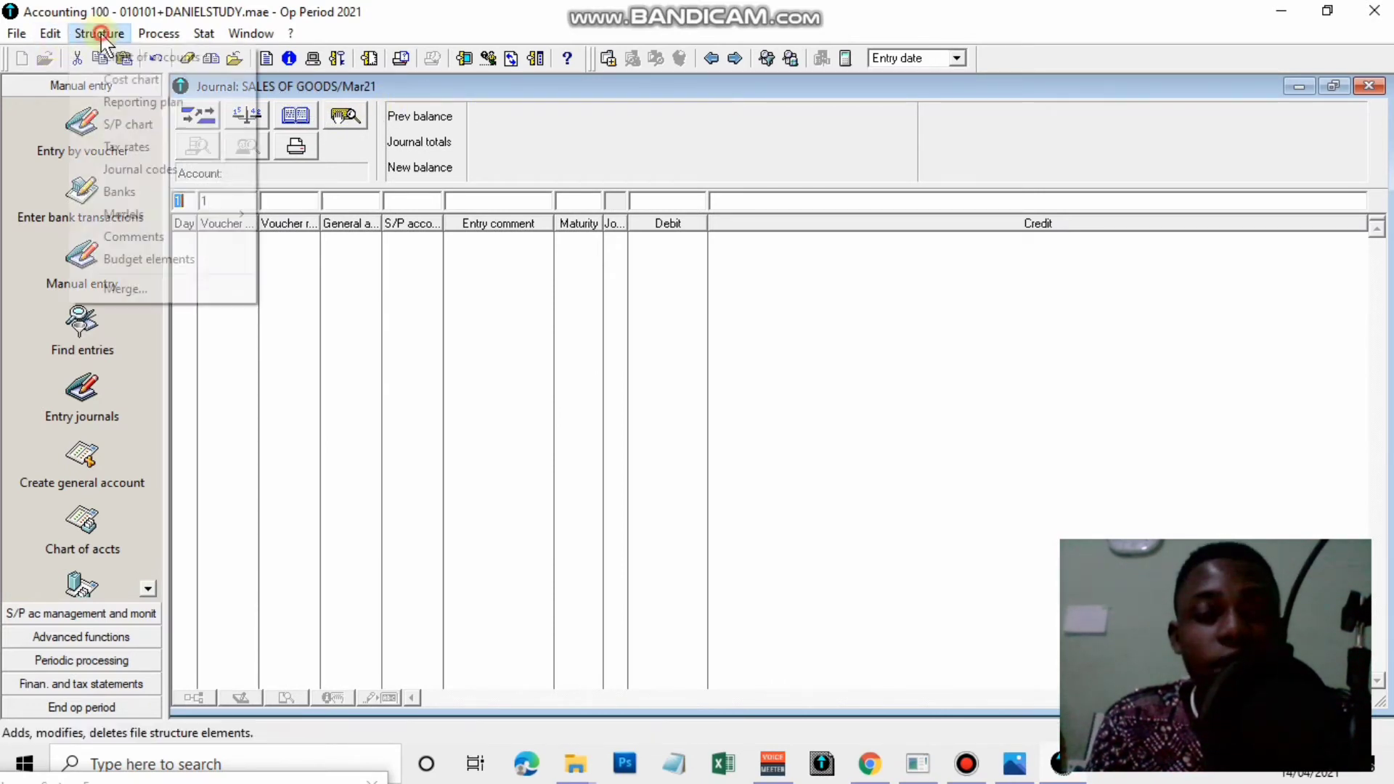
left_click(141, 173)
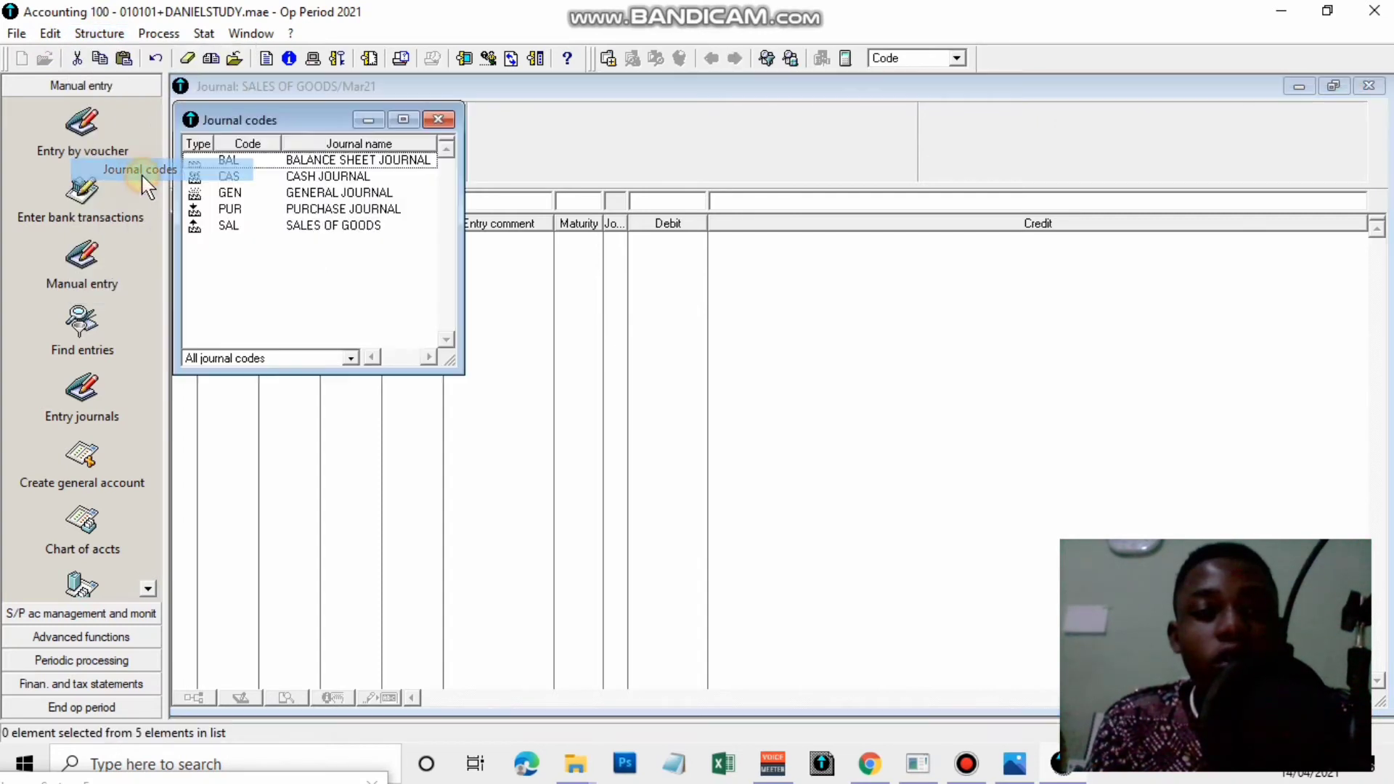
double_click(274, 226)
left_click(453, 192)
key("BackSpace")
key("BackSpace")
key("BackSpace")
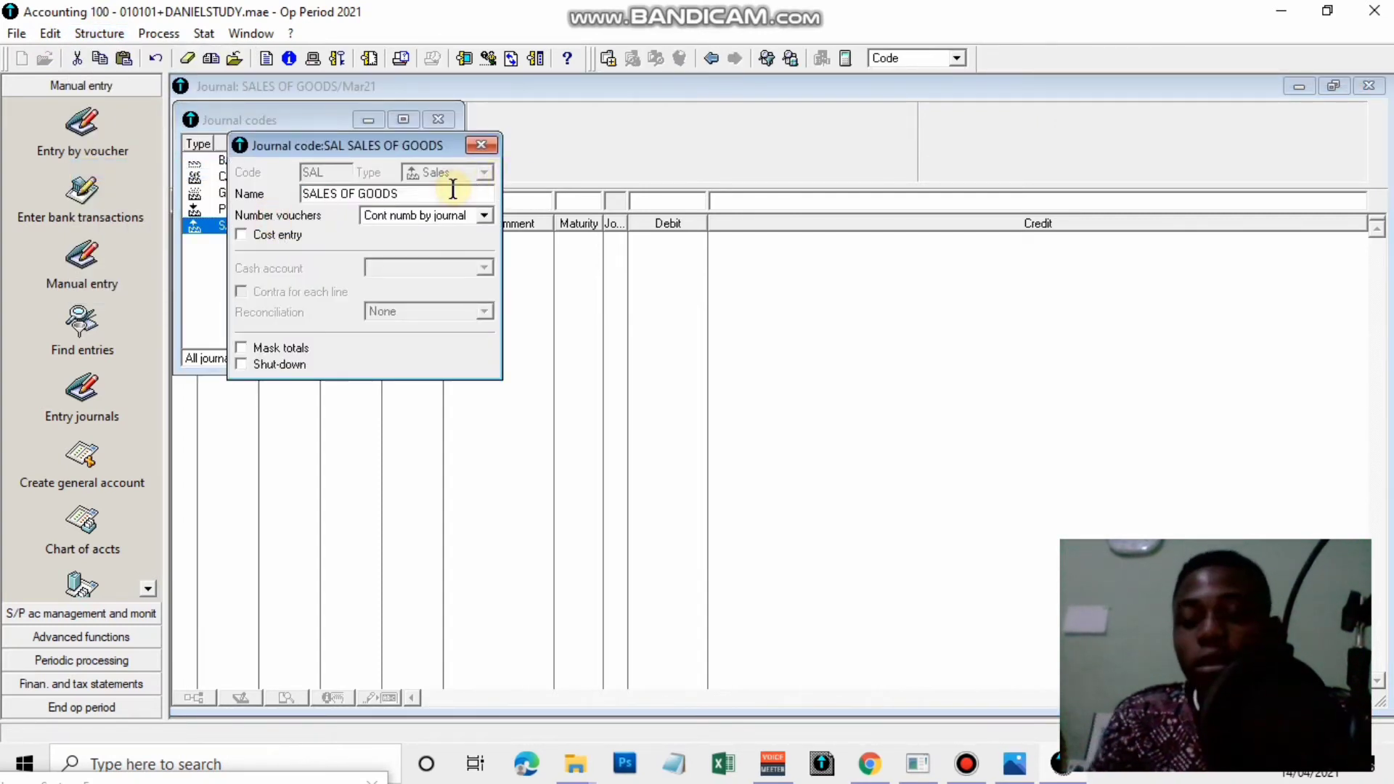
key("BackSpace")
key("BackSpace")
key("BackSpace")
key("BackSpace")
key("BackSpace")
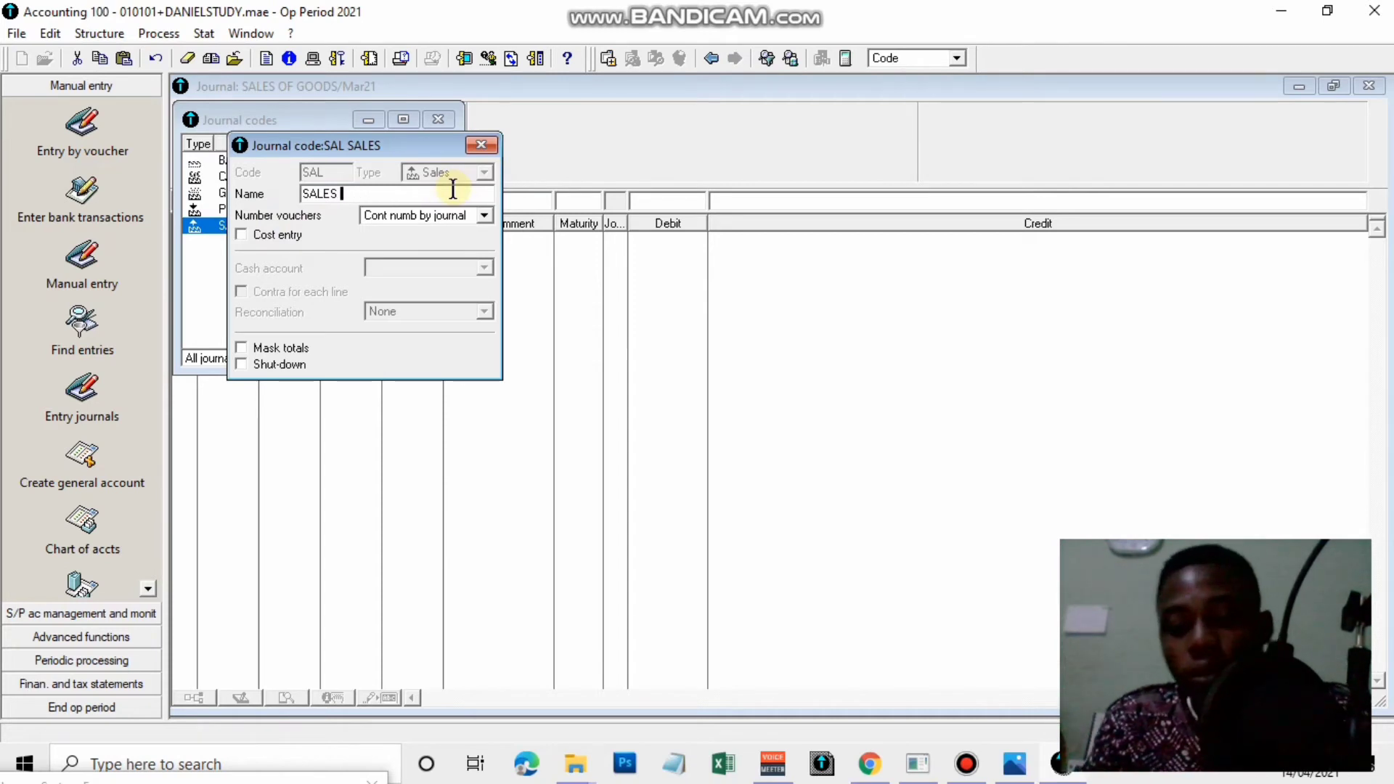
type("JOU")
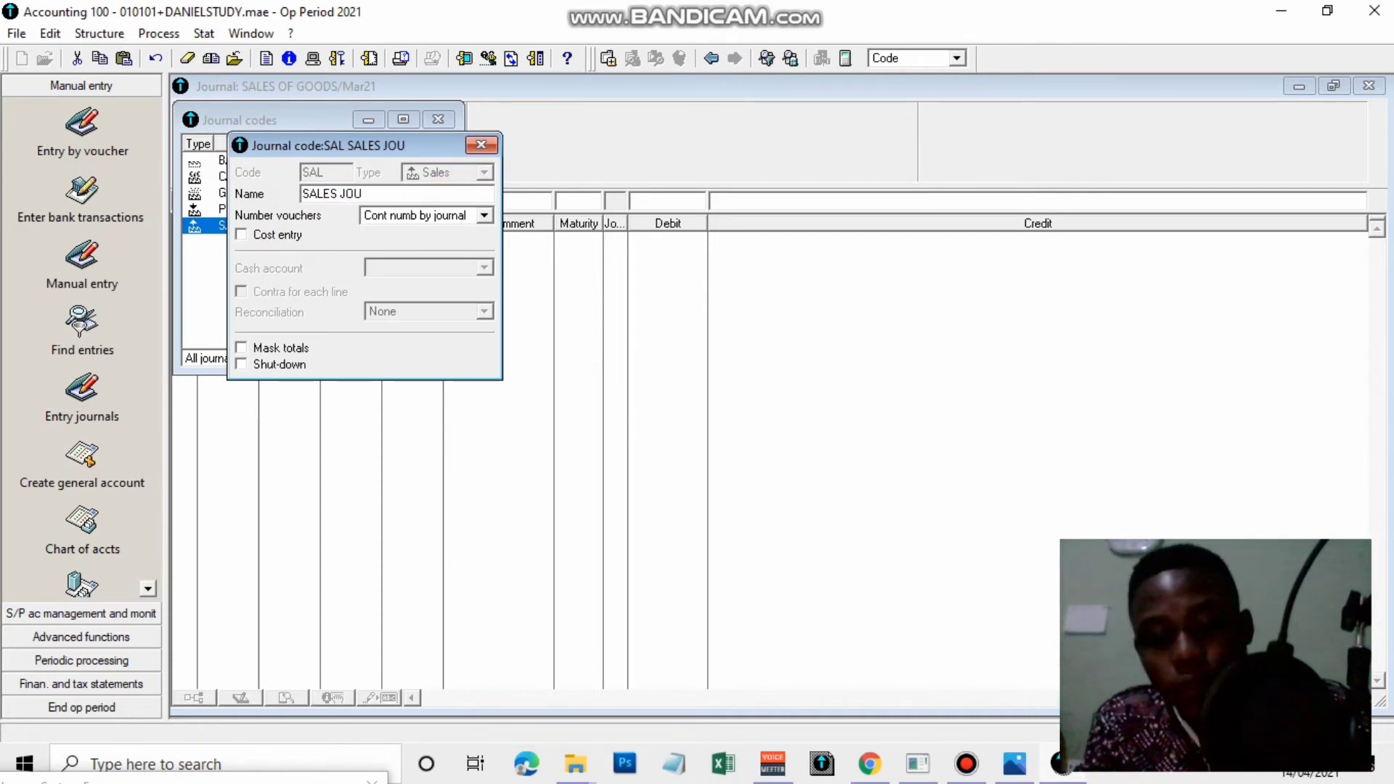
type("RNAL")
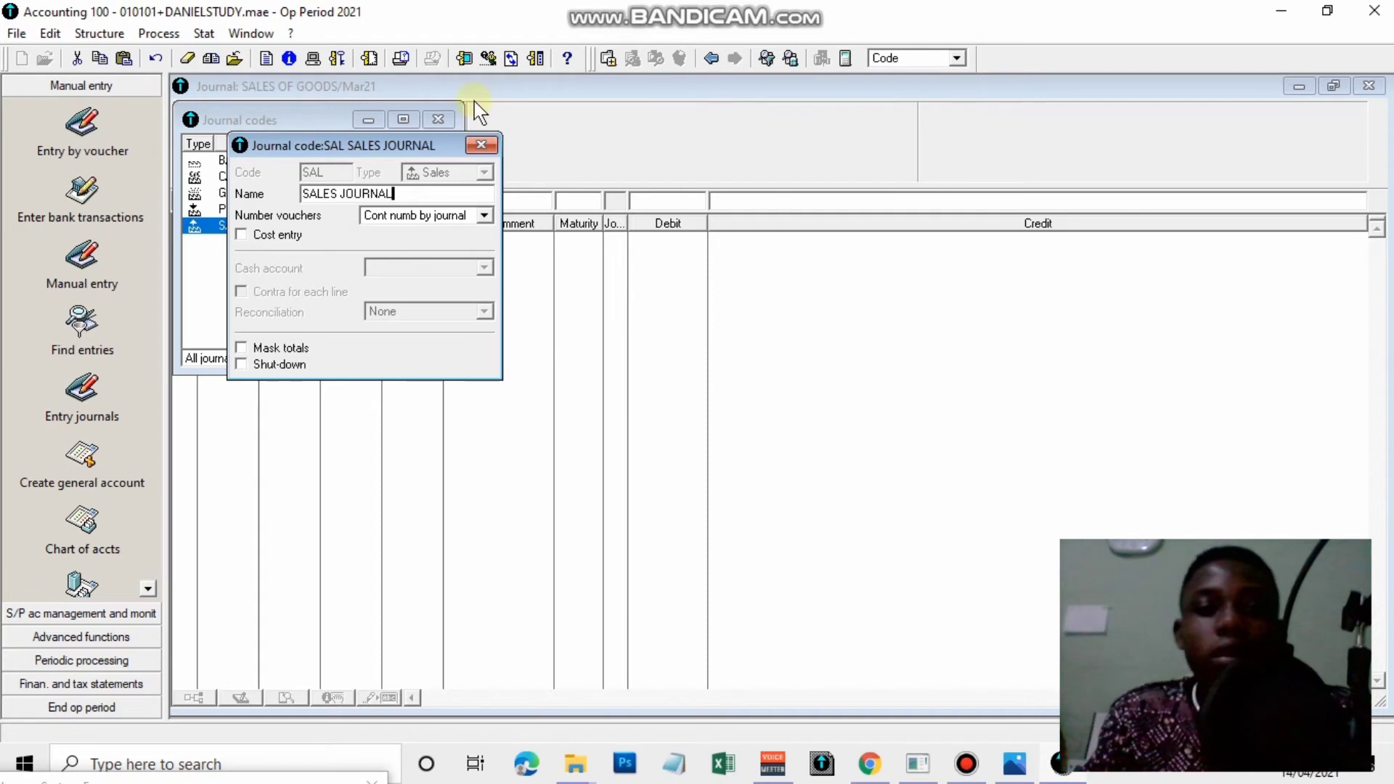
left_click(481, 144)
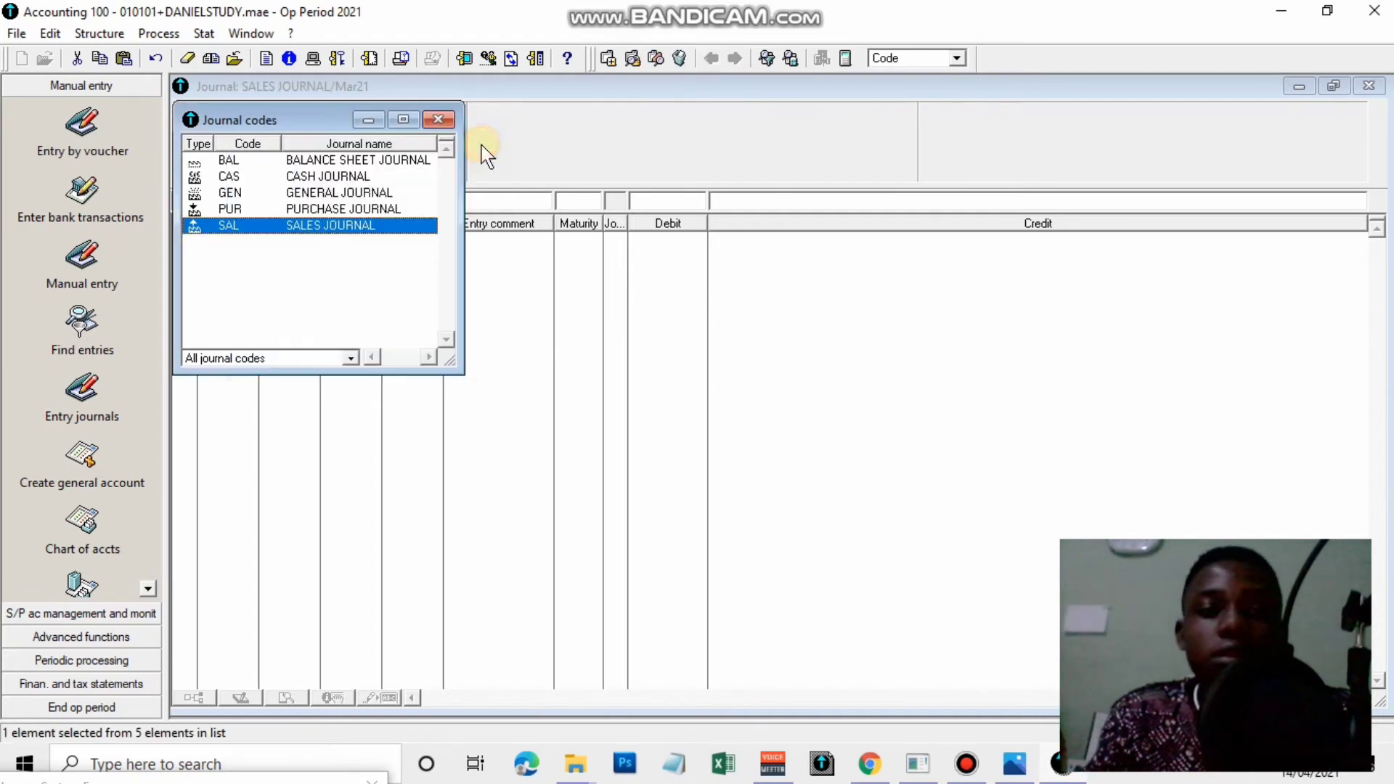
left_click(439, 120)
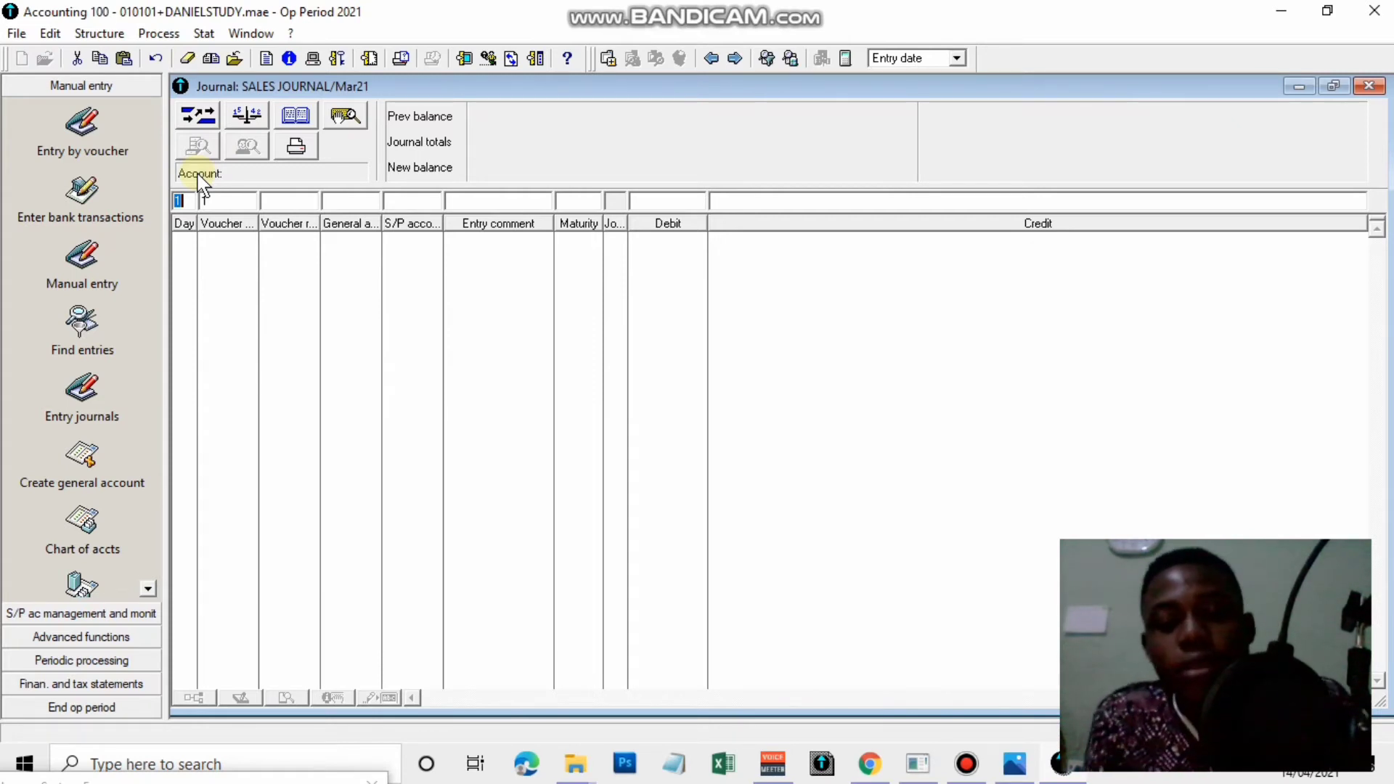
Start a sales journal line for day 03 with general account 701 and the account name SALES OF GOODS as entry comment
type("03")
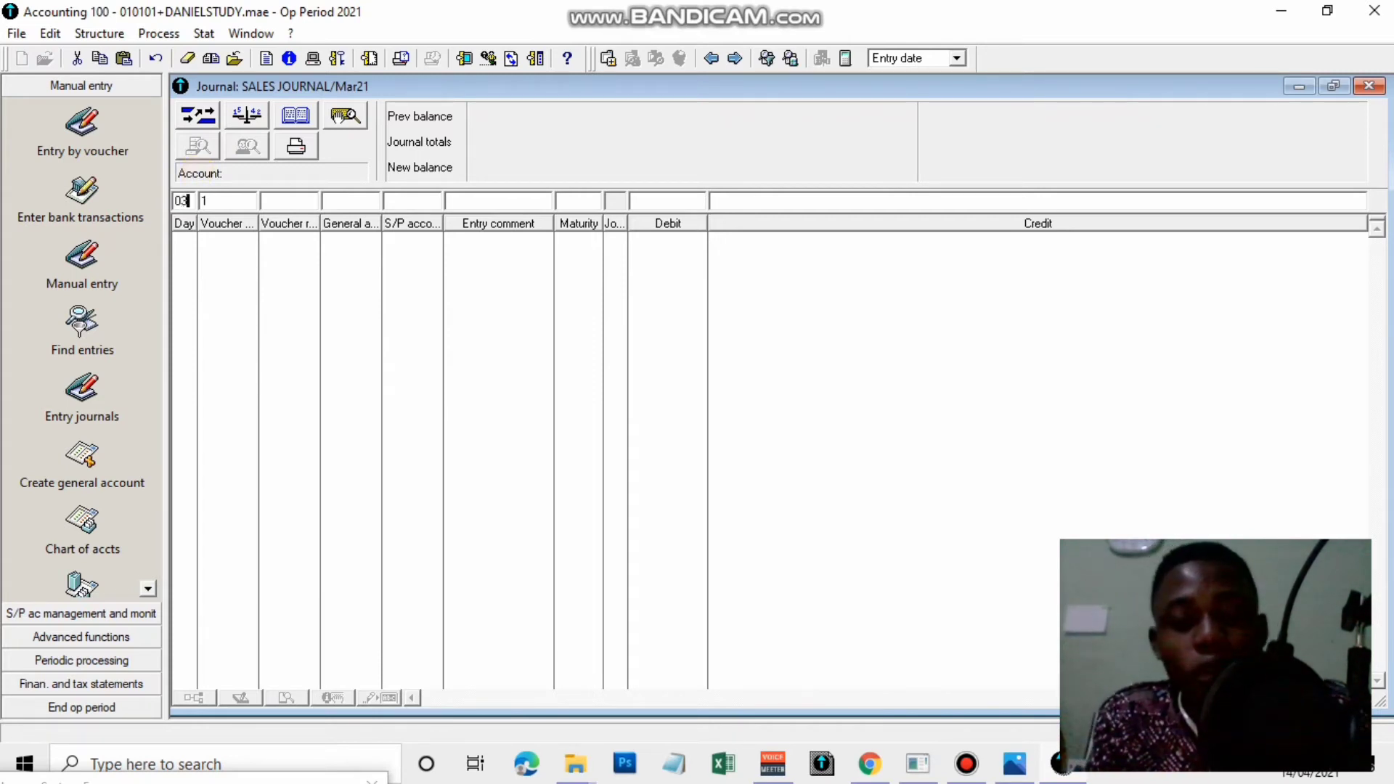
key("Tab")
key("Tab")
key("Tab")
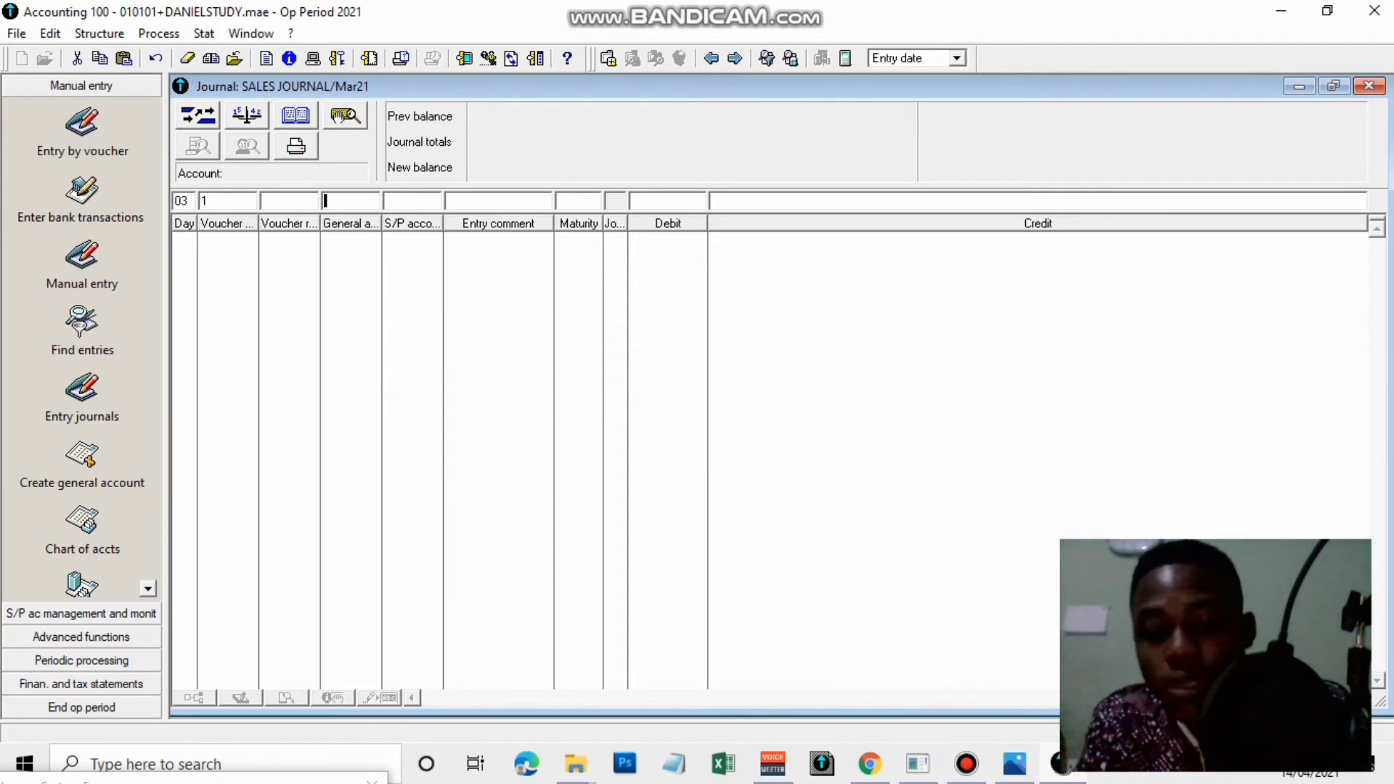
type("701")
key("Return")
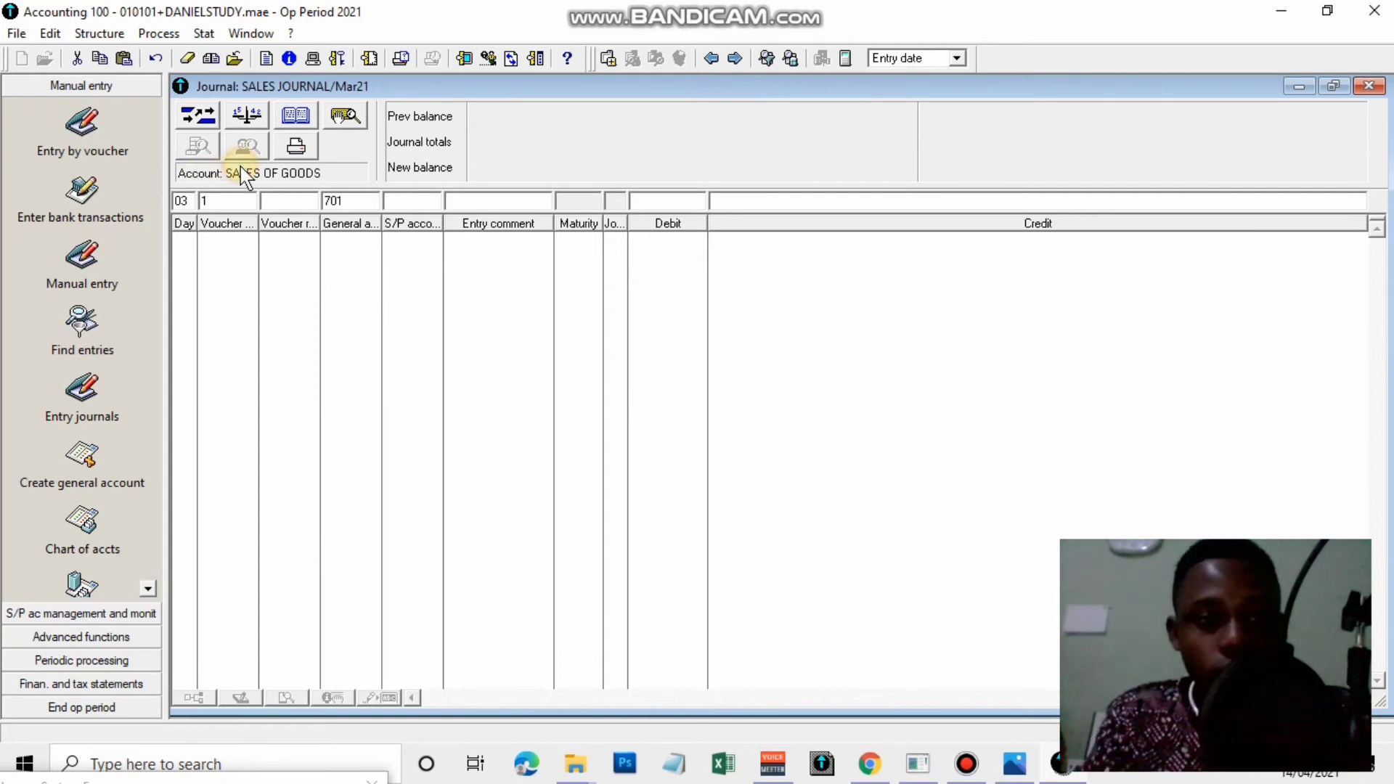
key("equal")
key("Return")
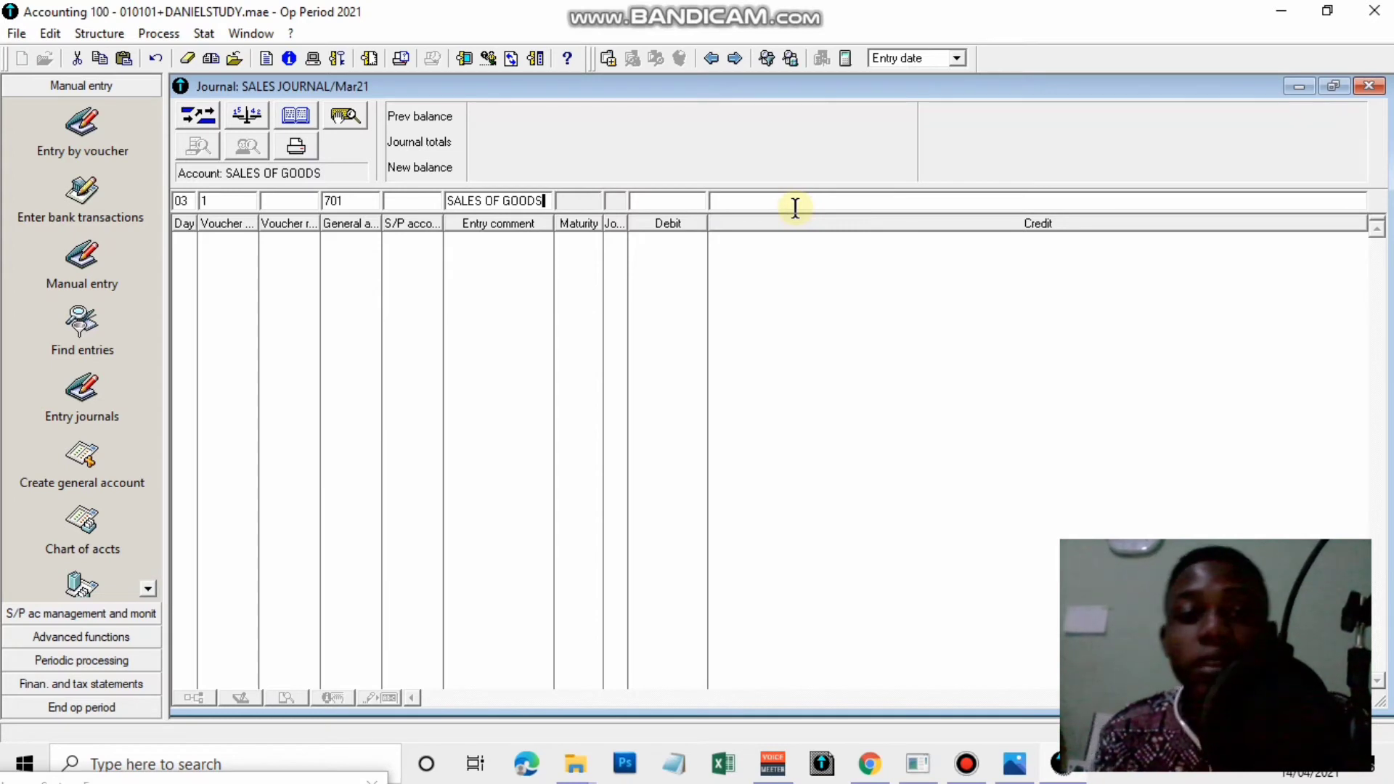
Enter a credit of 20,500,000 for the sales of goods line and record it
key("Tab")
key("Tab")
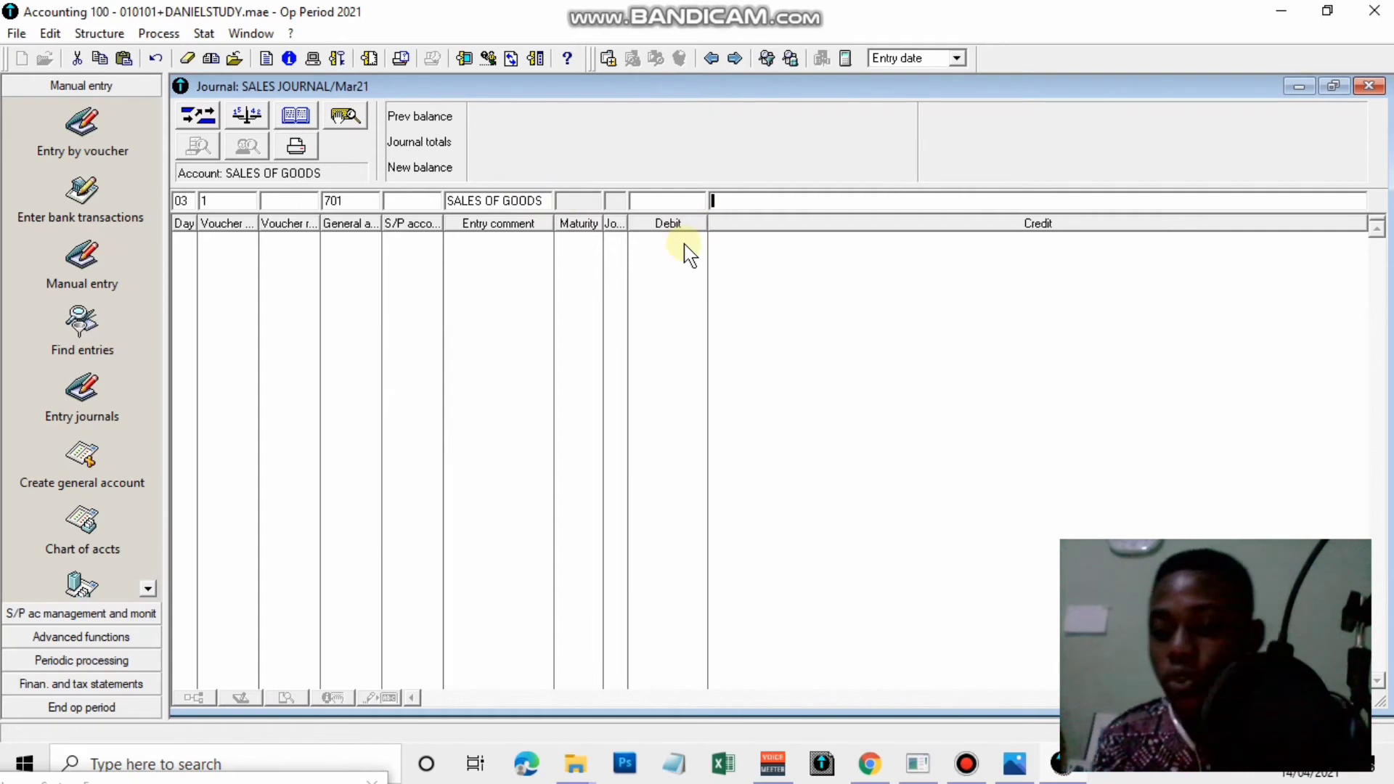
type("20")
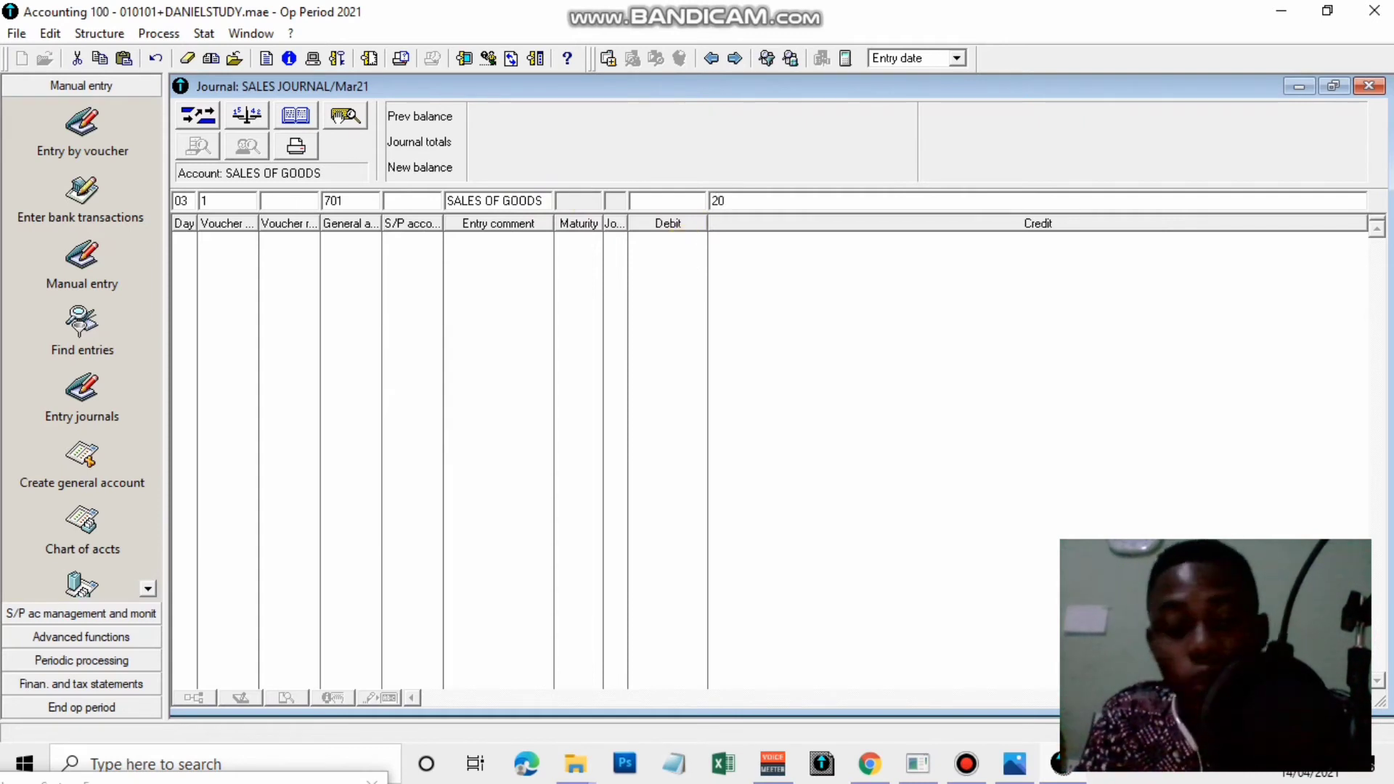
type("500000")
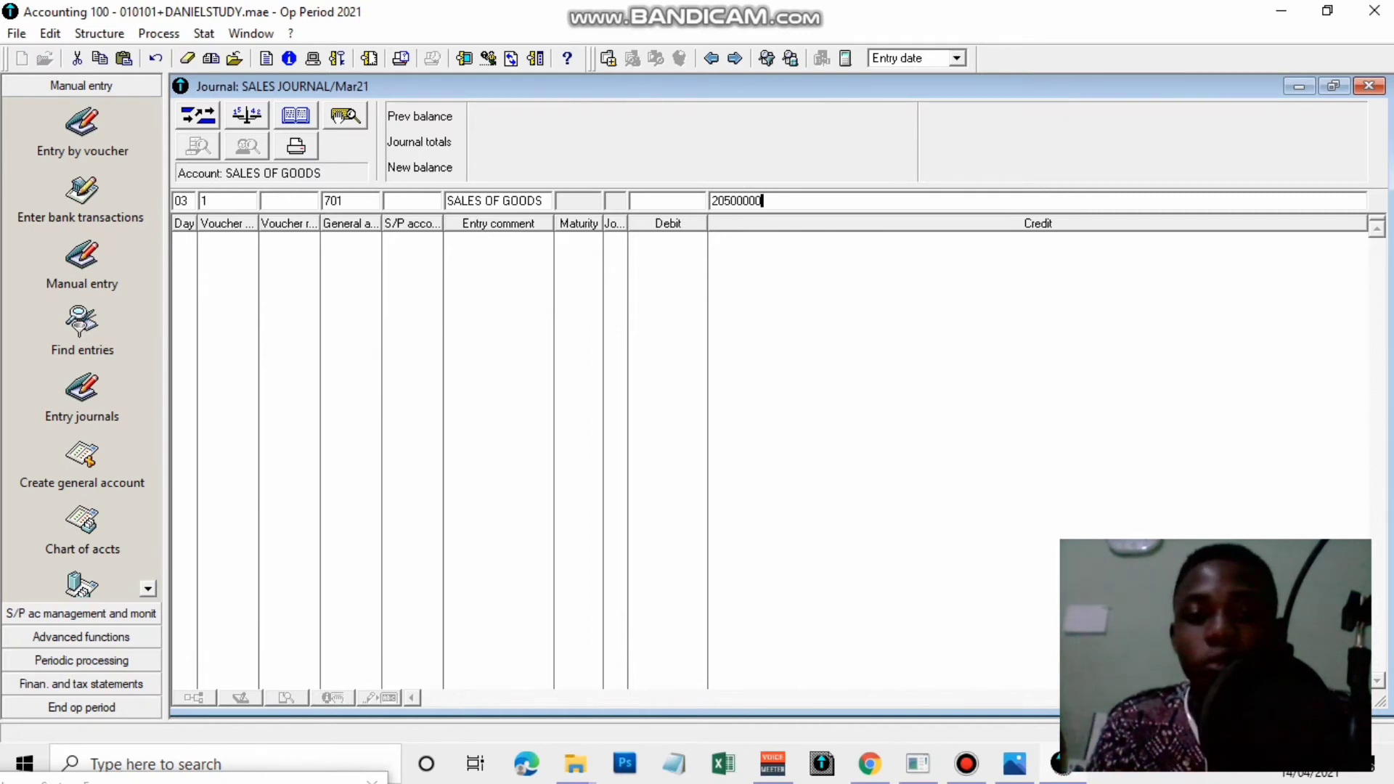
key("Return")
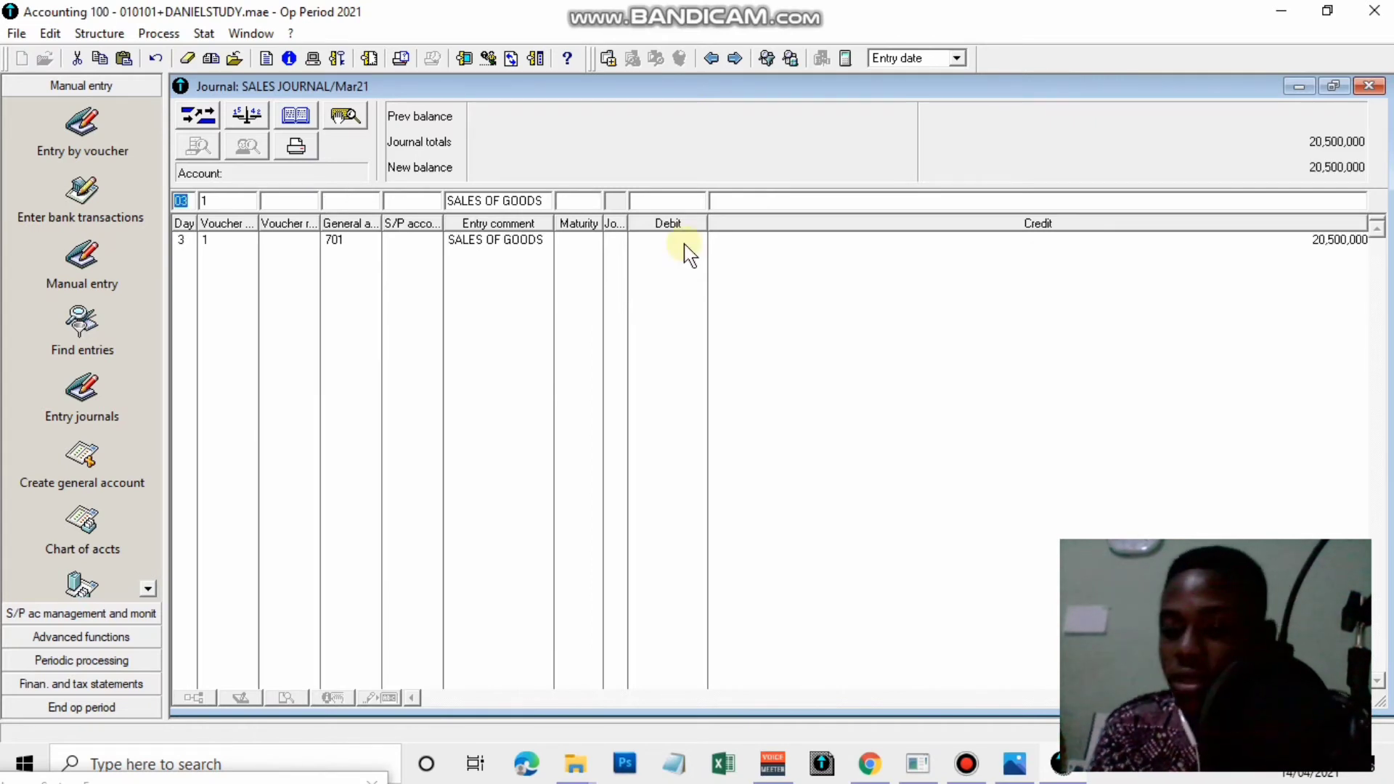
Correct the credit of the recorded sales of goods line to 2,050,000
double_click(600, 249)
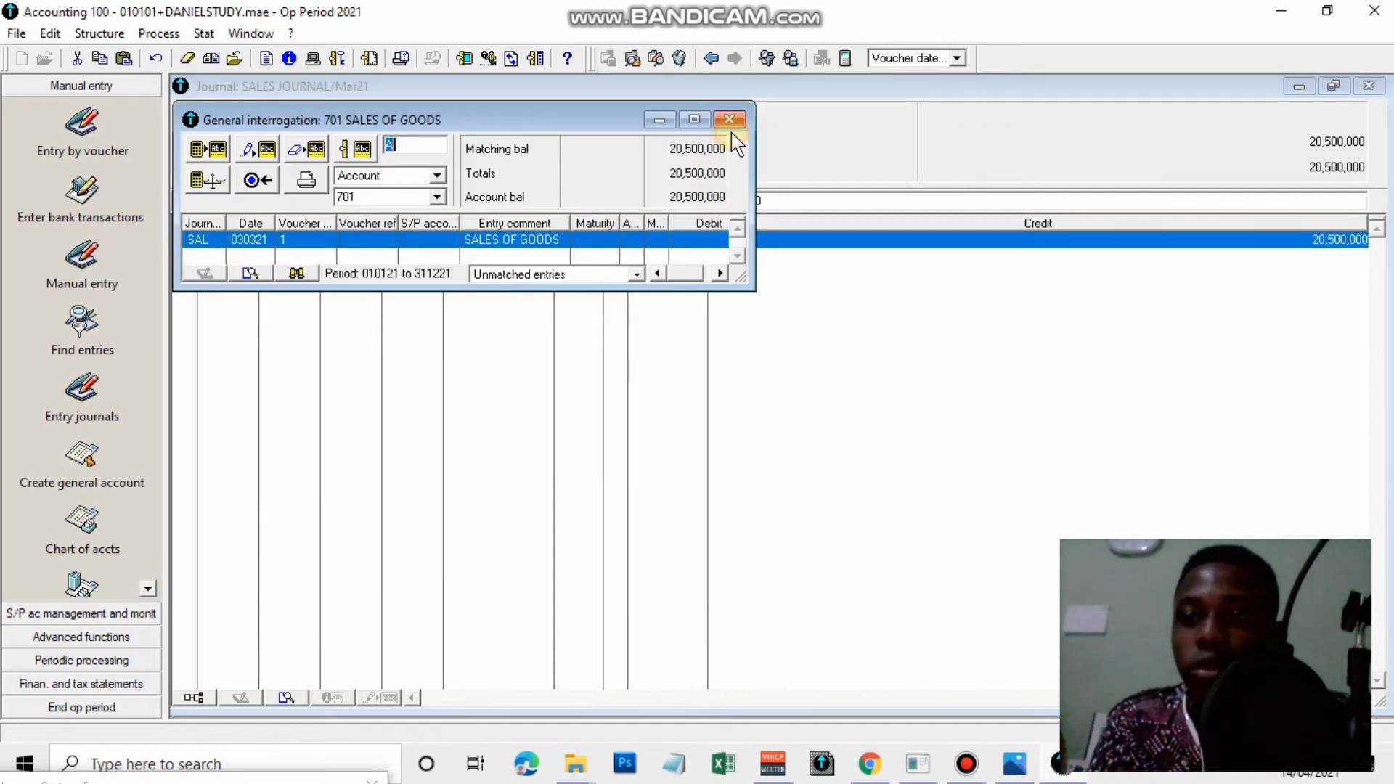
left_click(731, 128)
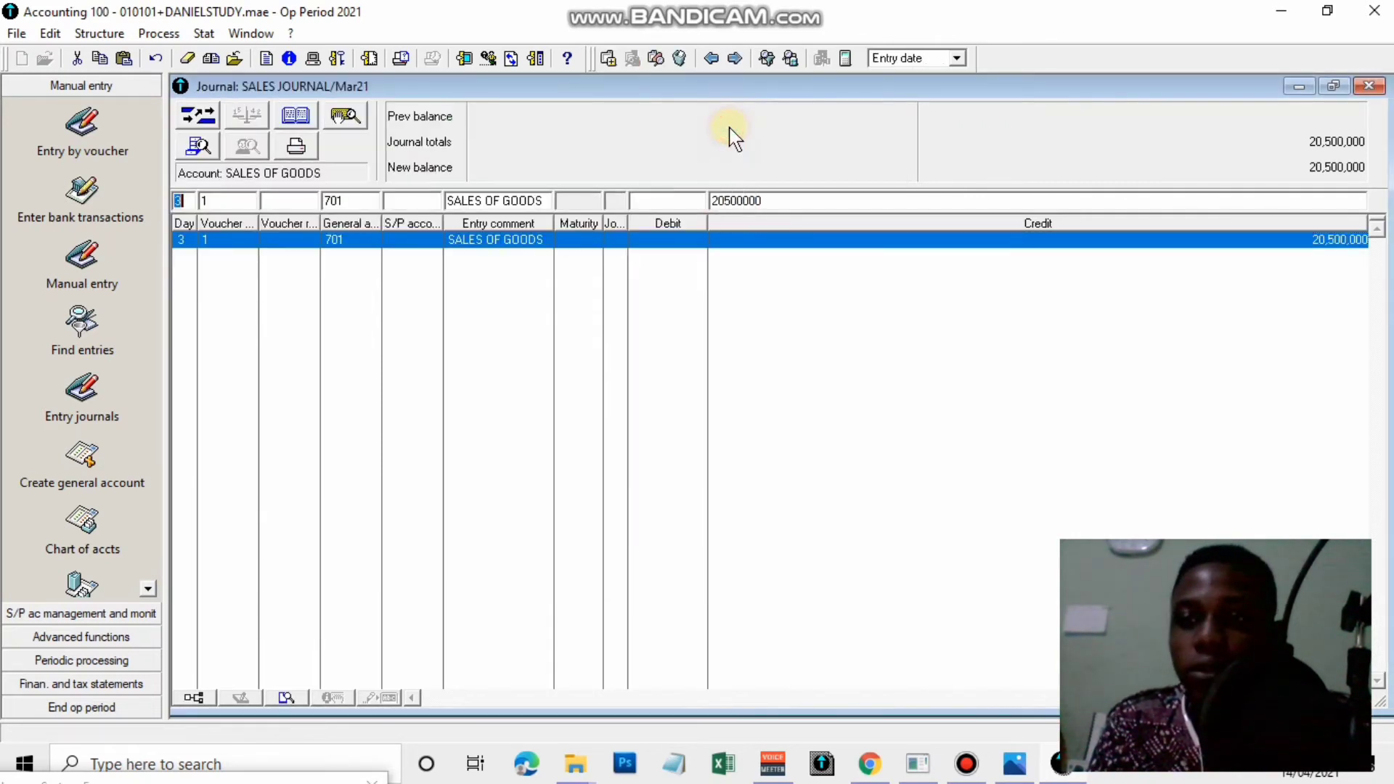
left_click(765, 202)
key("BackSpace")
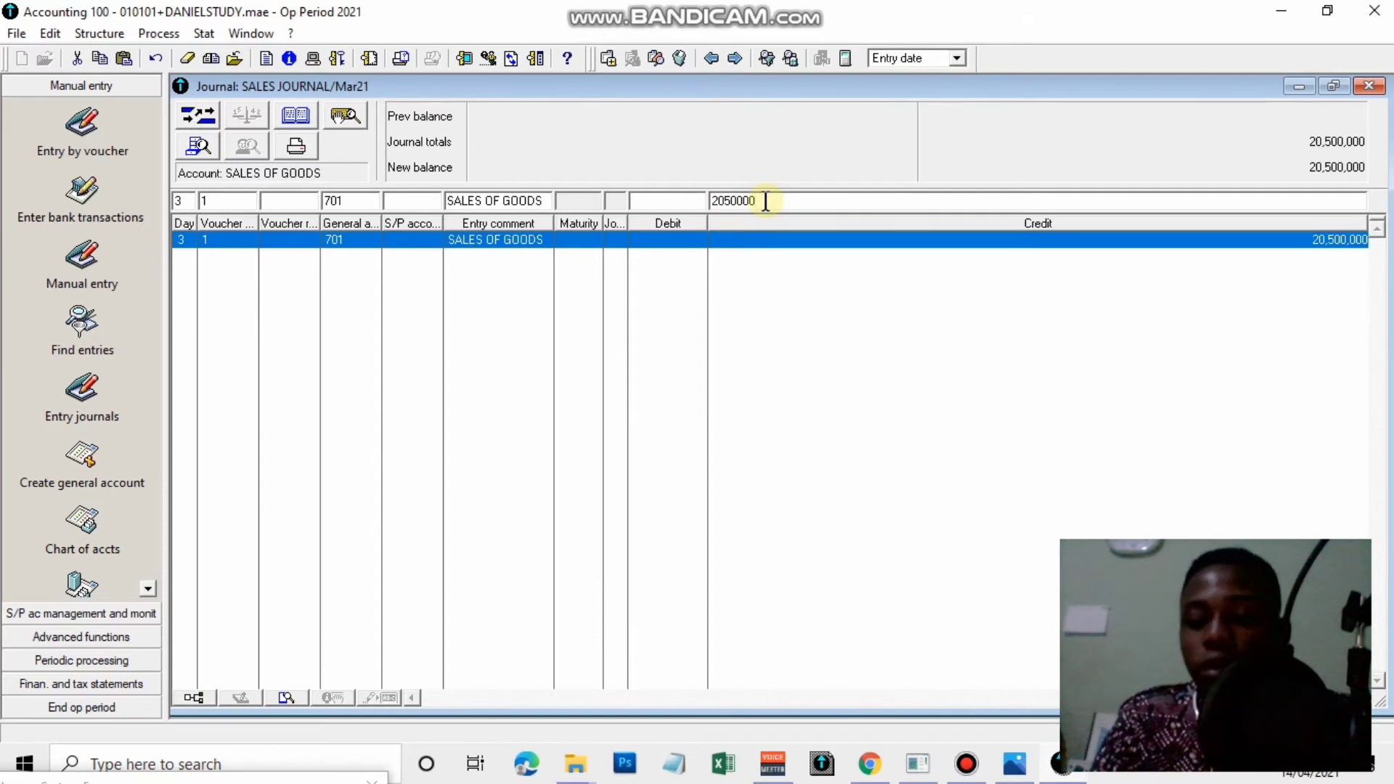
key("Return")
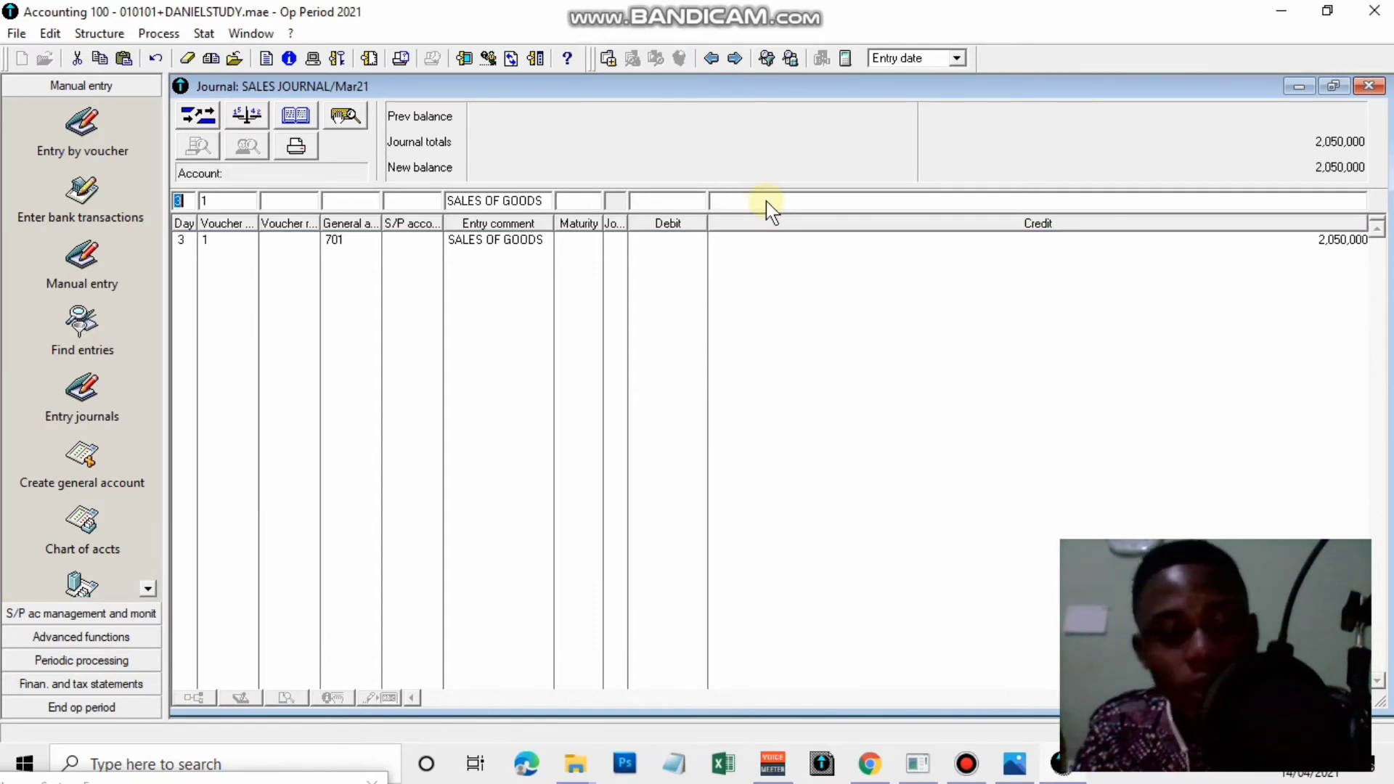
Record a VAT line on general account 4431 with the comment VAT ON SALES 1, accepting the proposed credit amount
key("Tab")
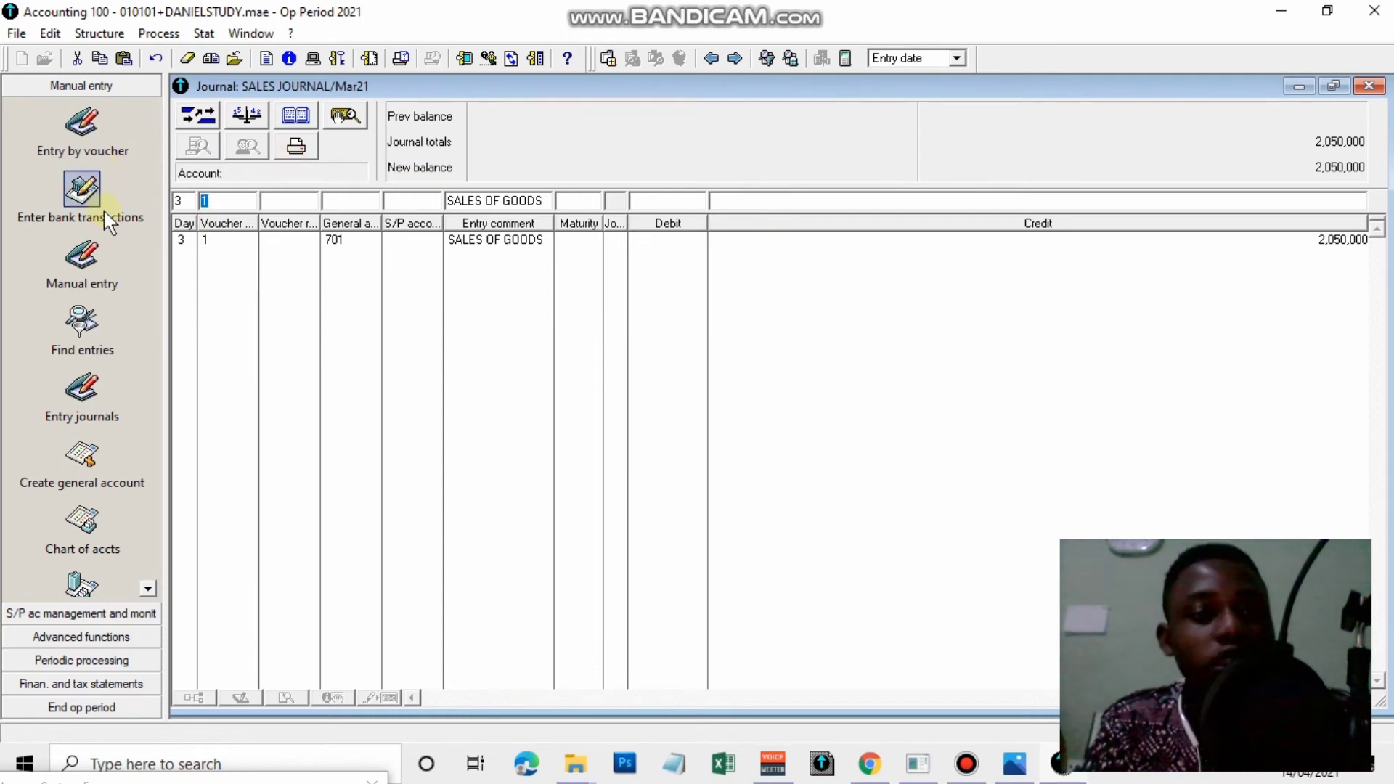
key("Tab")
key("Tab")
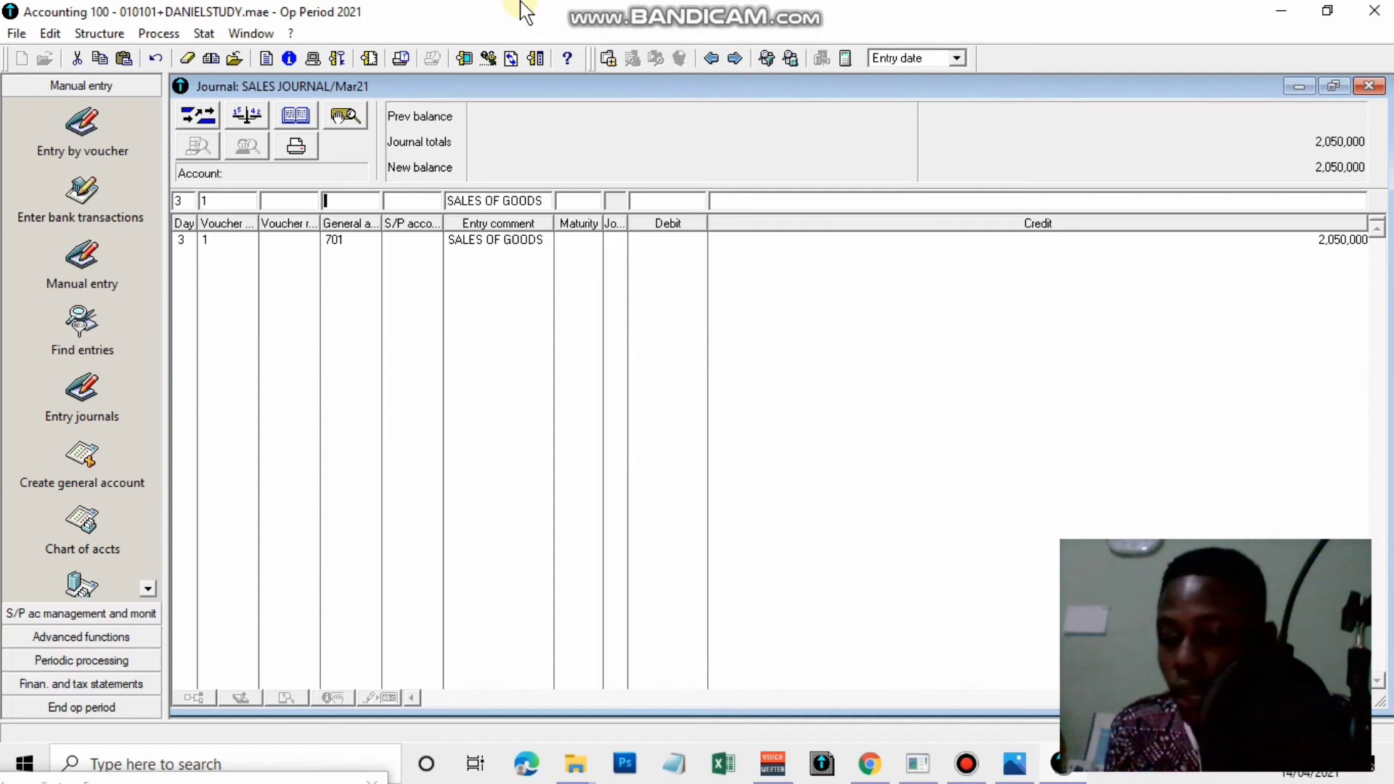
type("4")
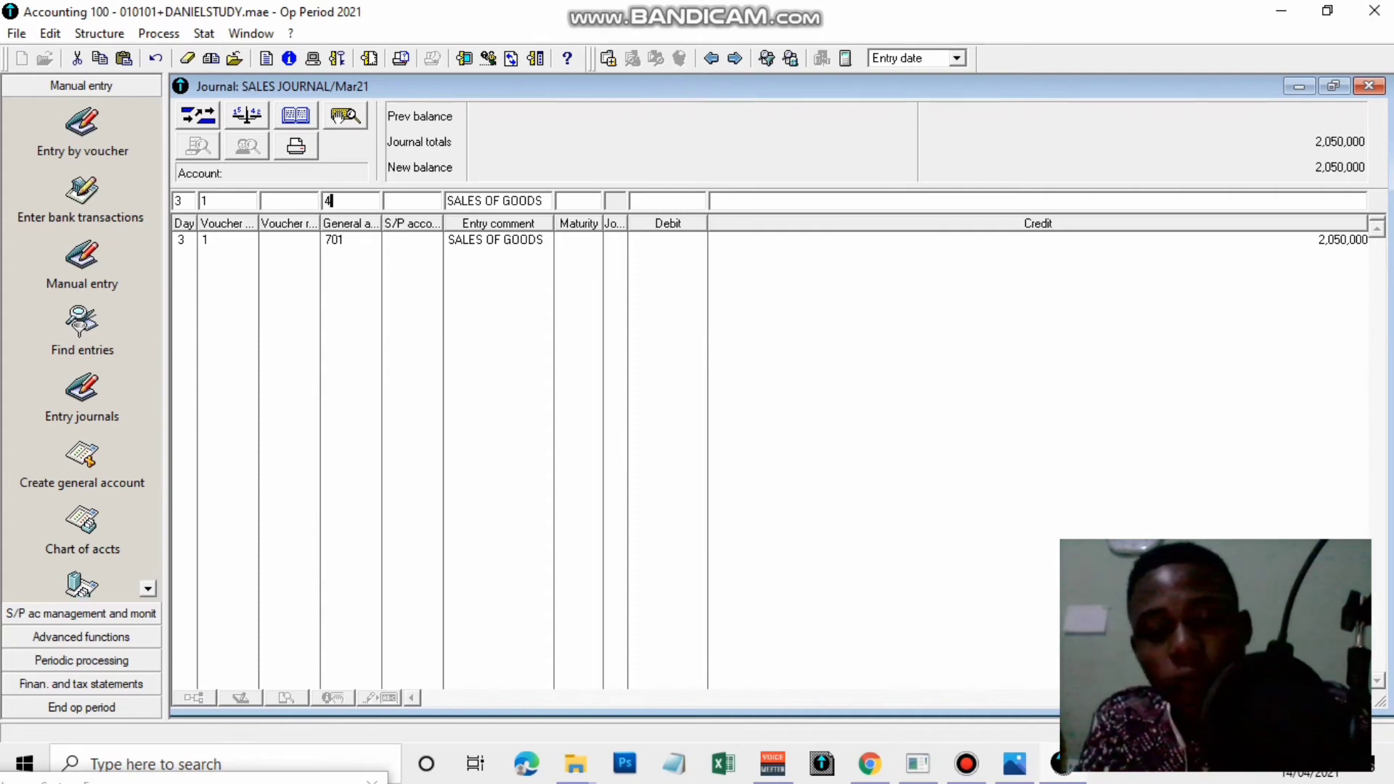
type("431")
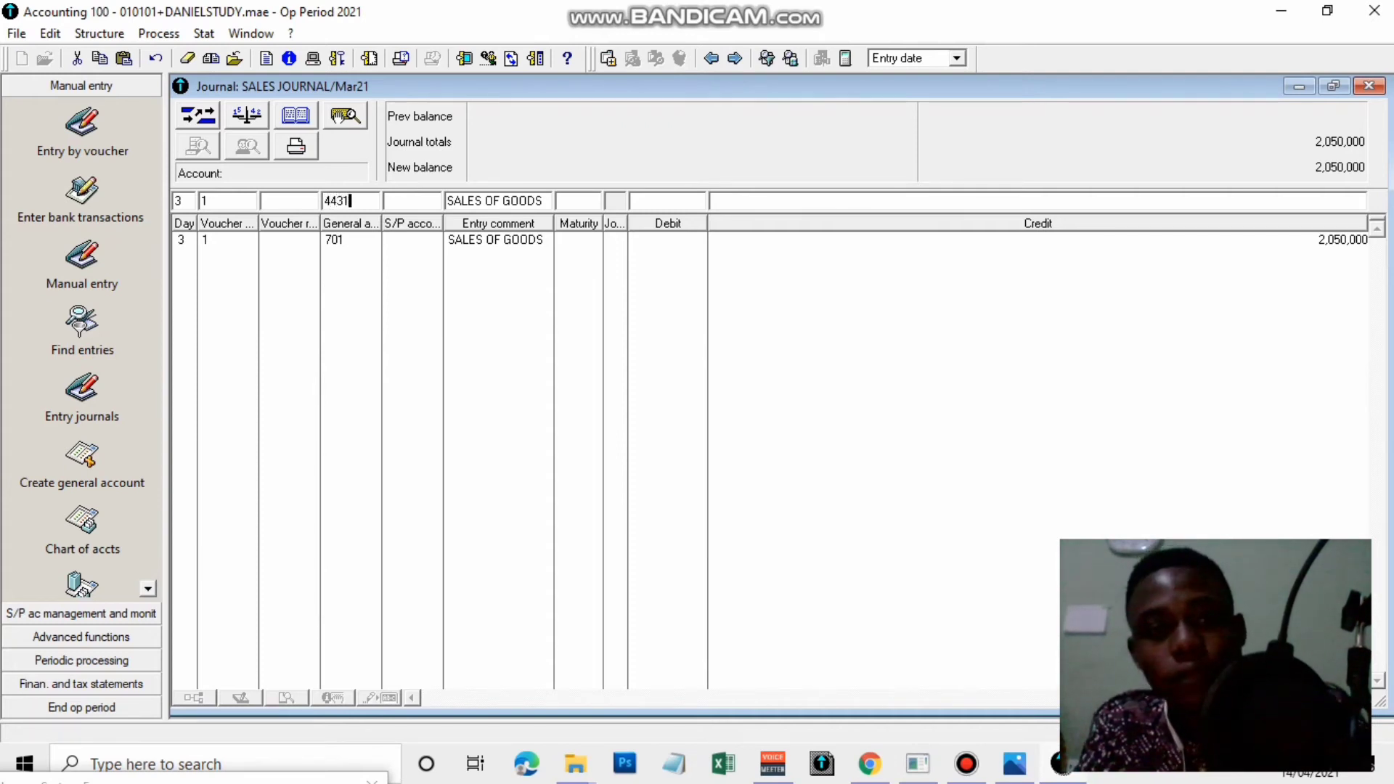
key("Tab")
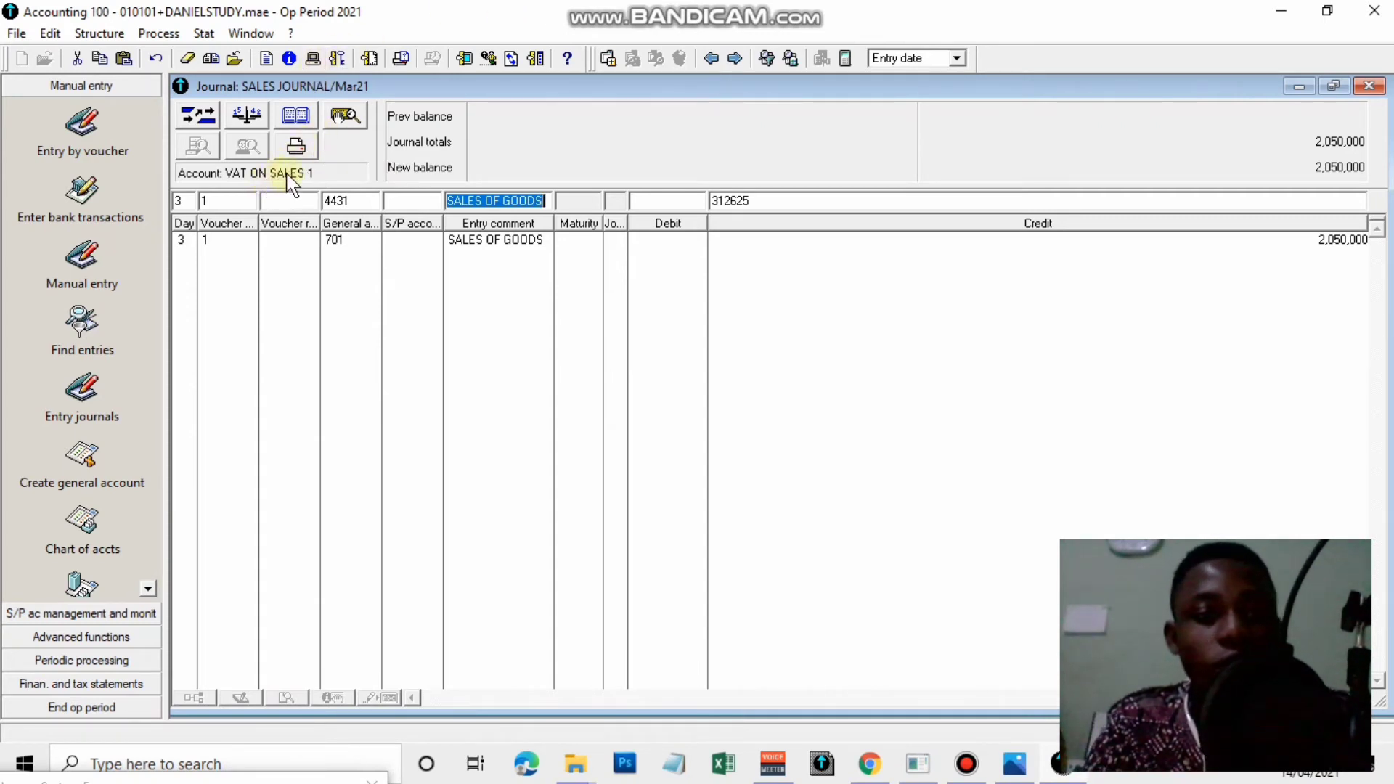
key("equal")
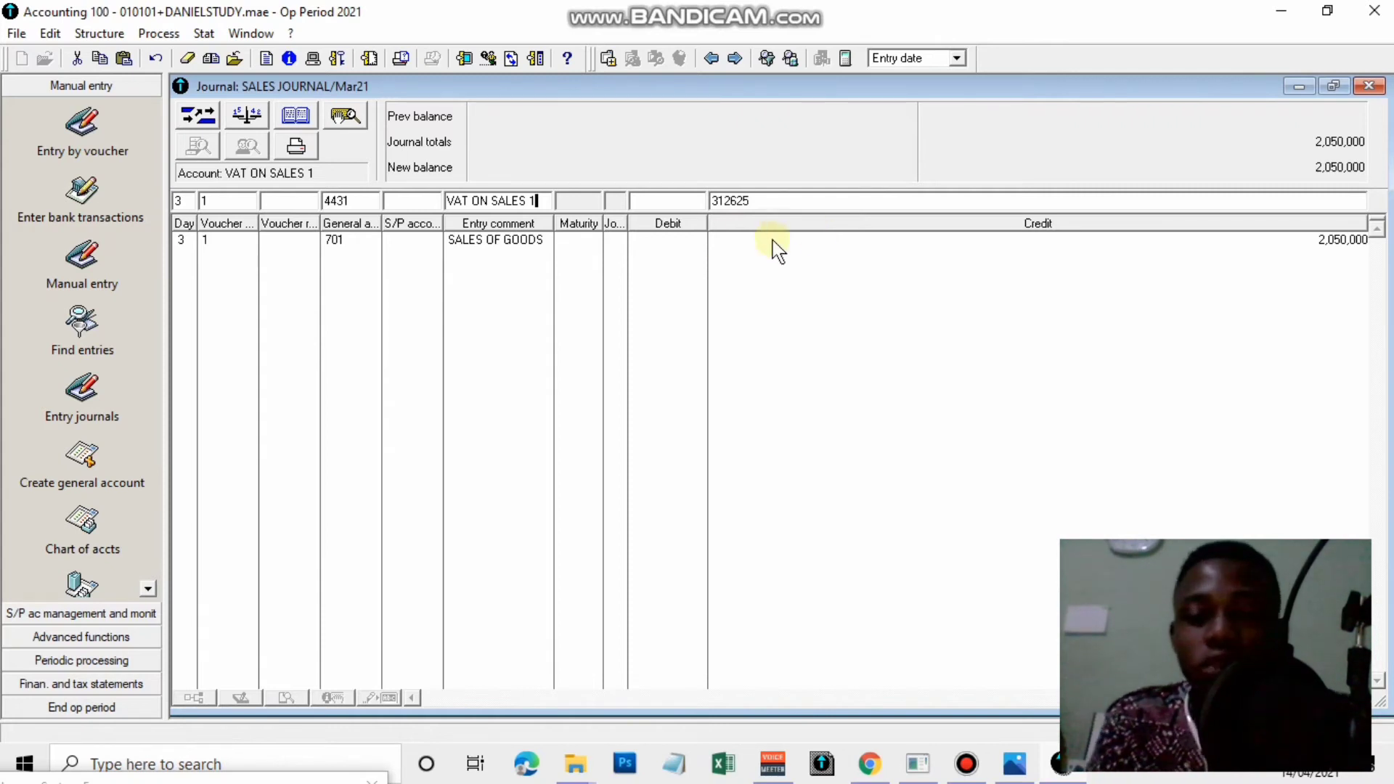
key("Return")
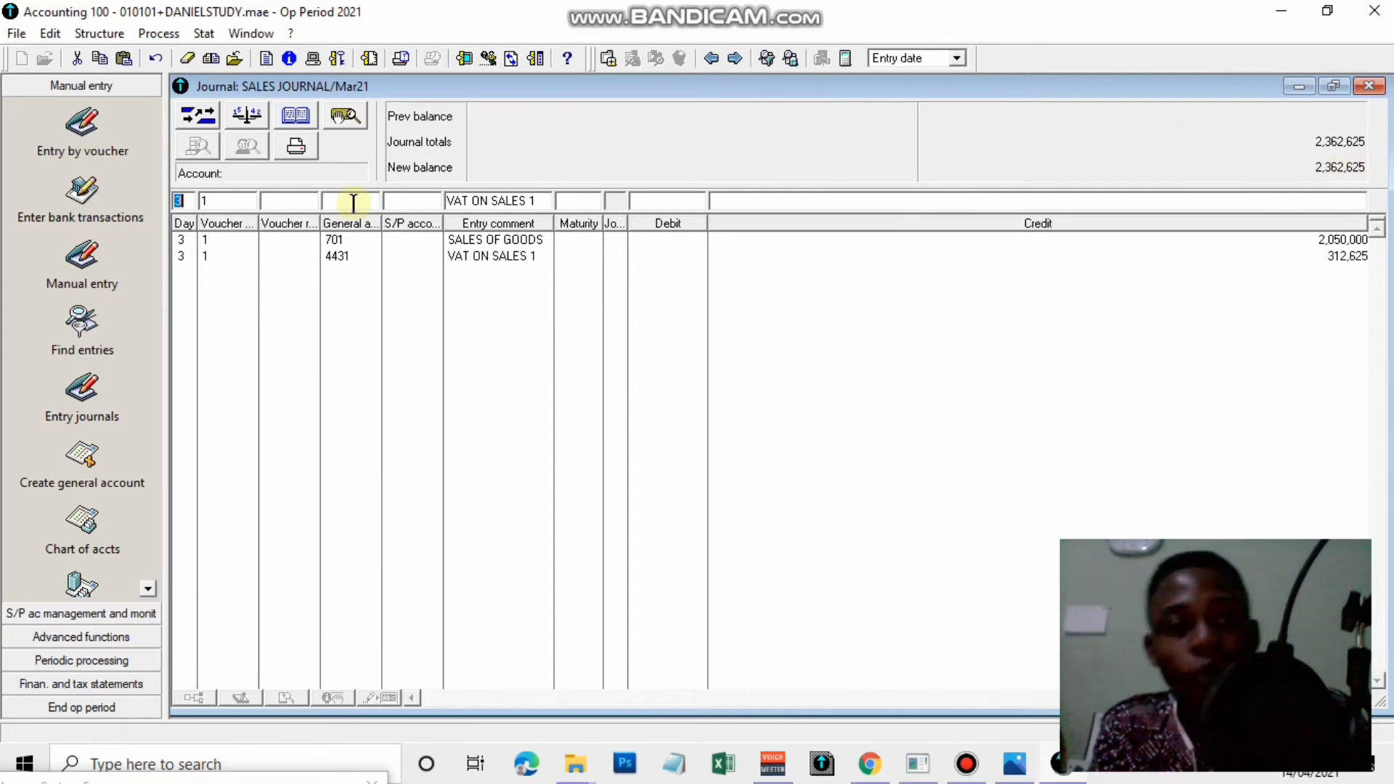
Start the day 3 customer line in the sales journal, setting its general account to 411
key("Return")
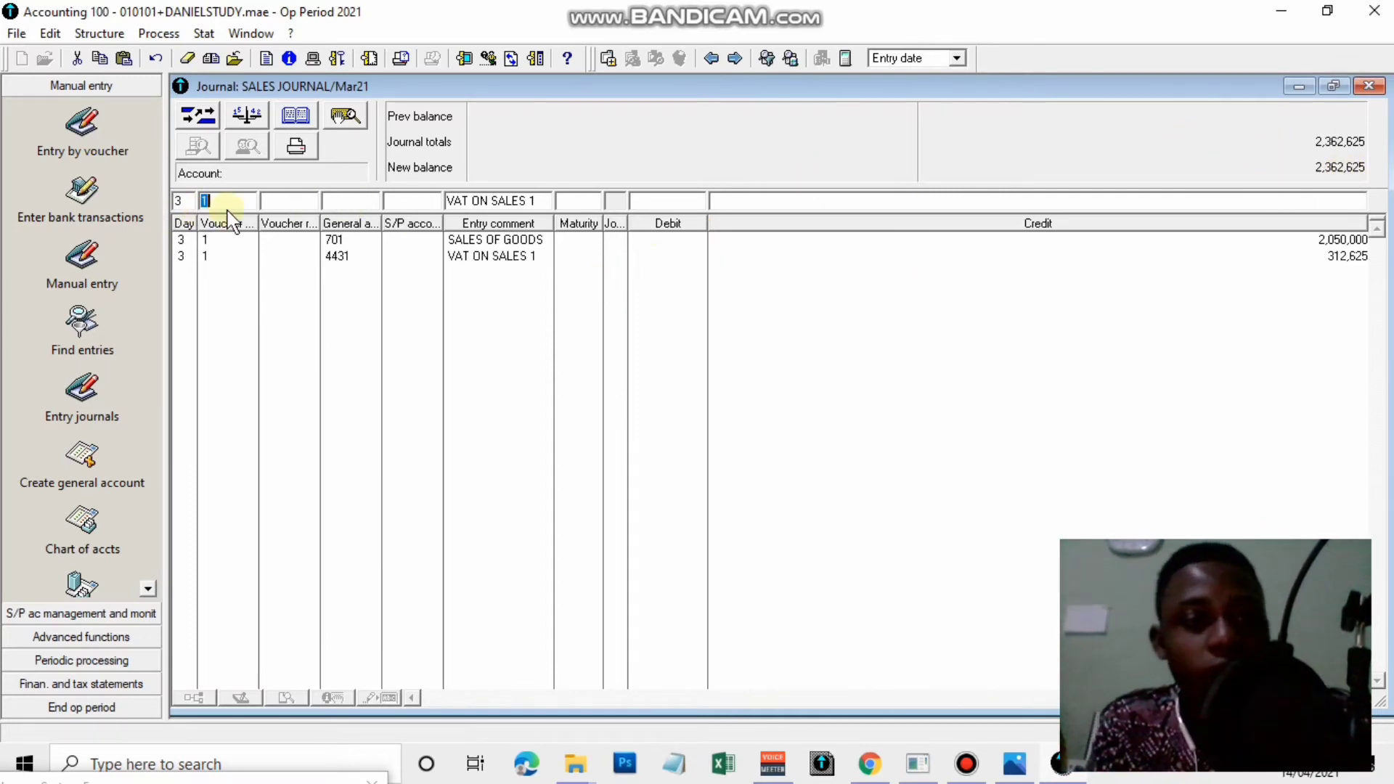
key("Return")
key("Return")
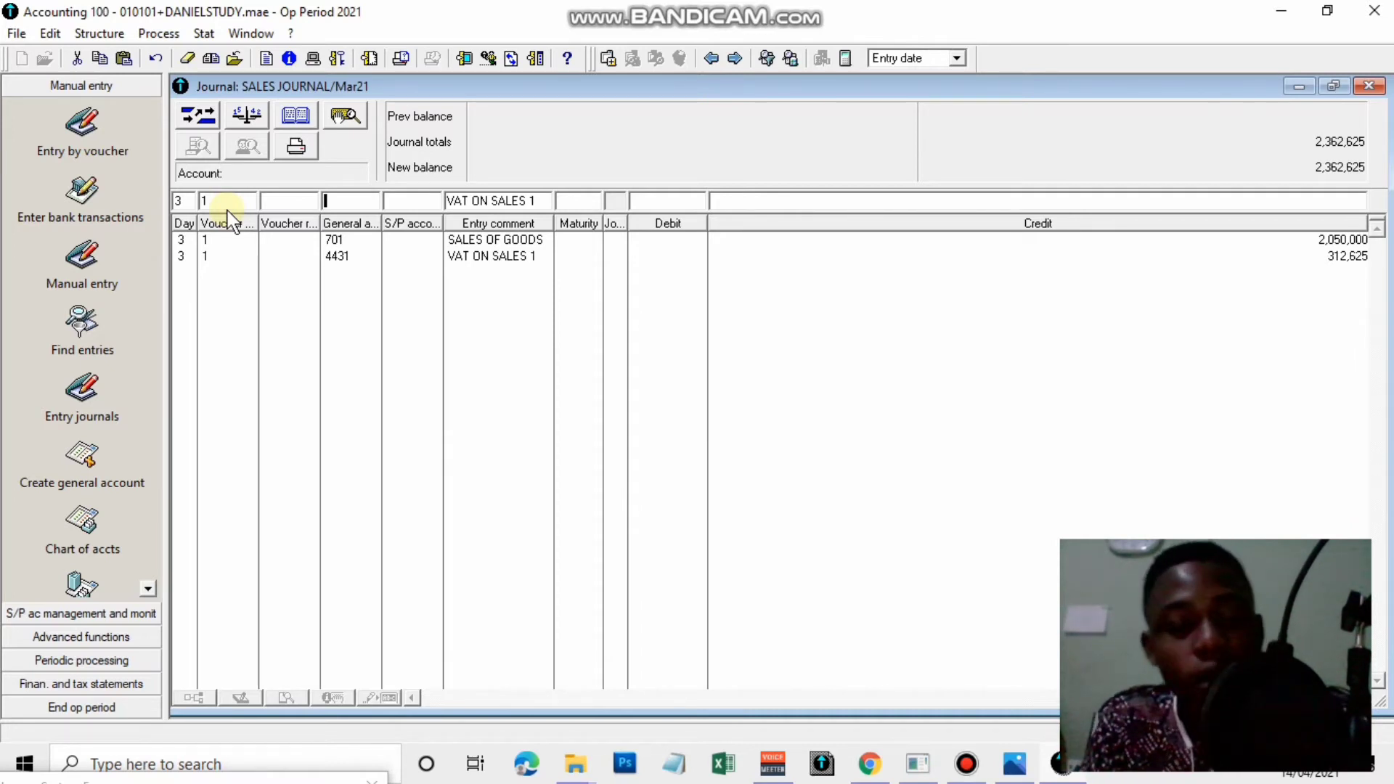
type("4113")
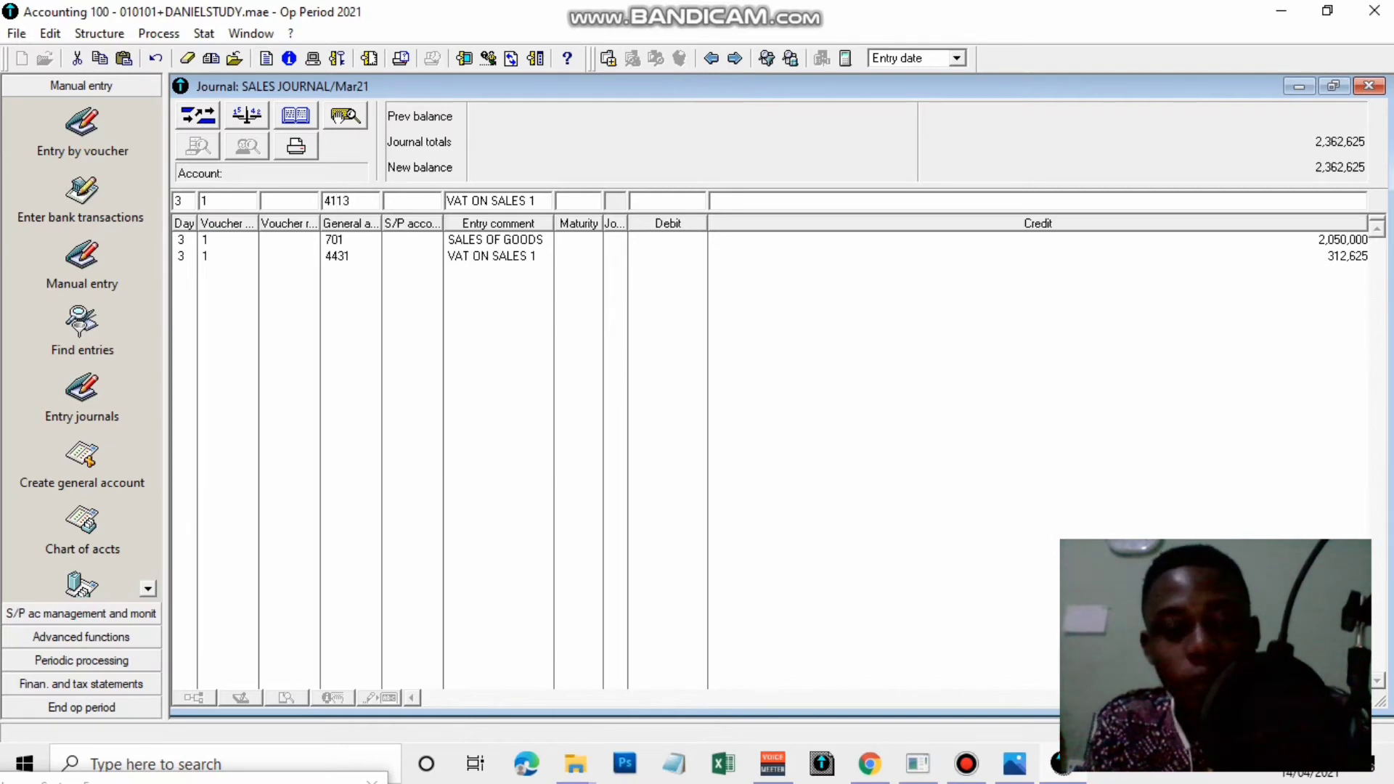
key("Tab")
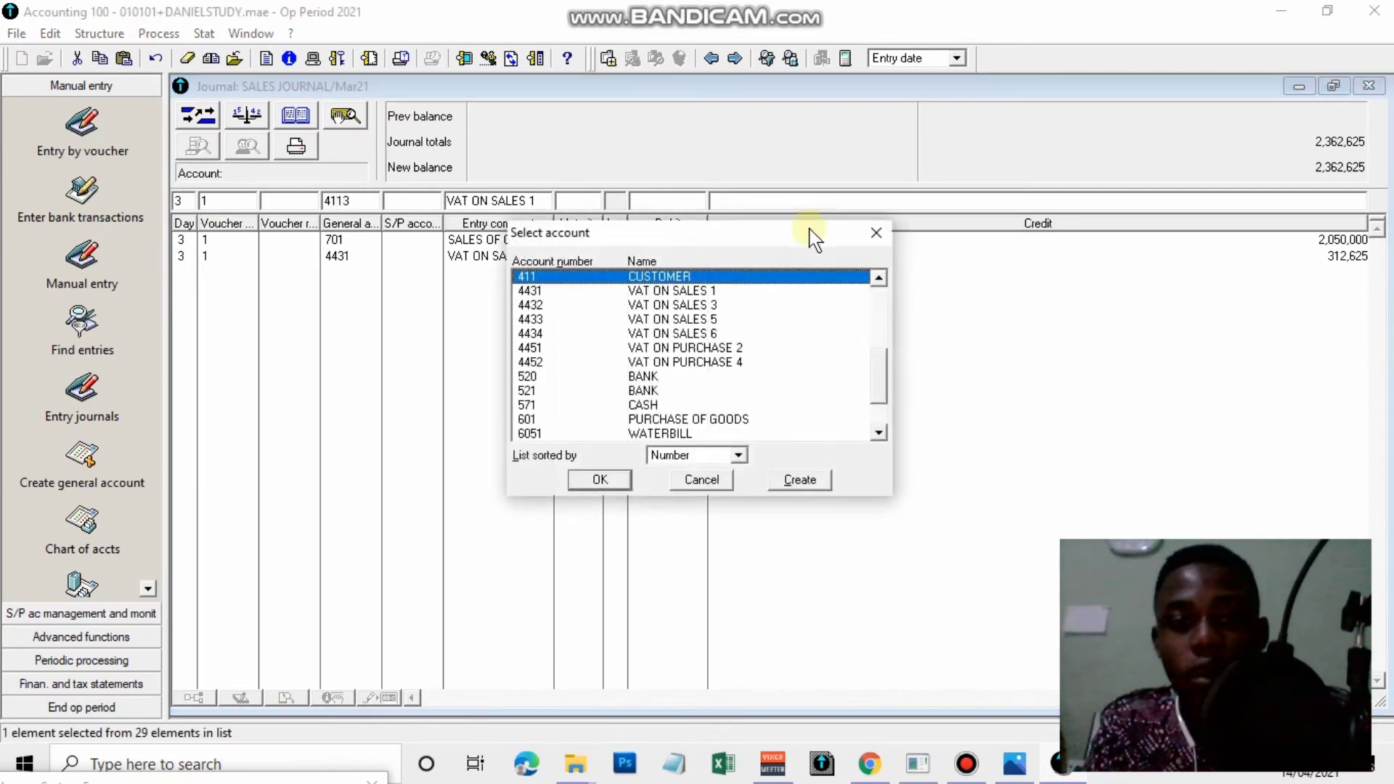
left_click(877, 233)
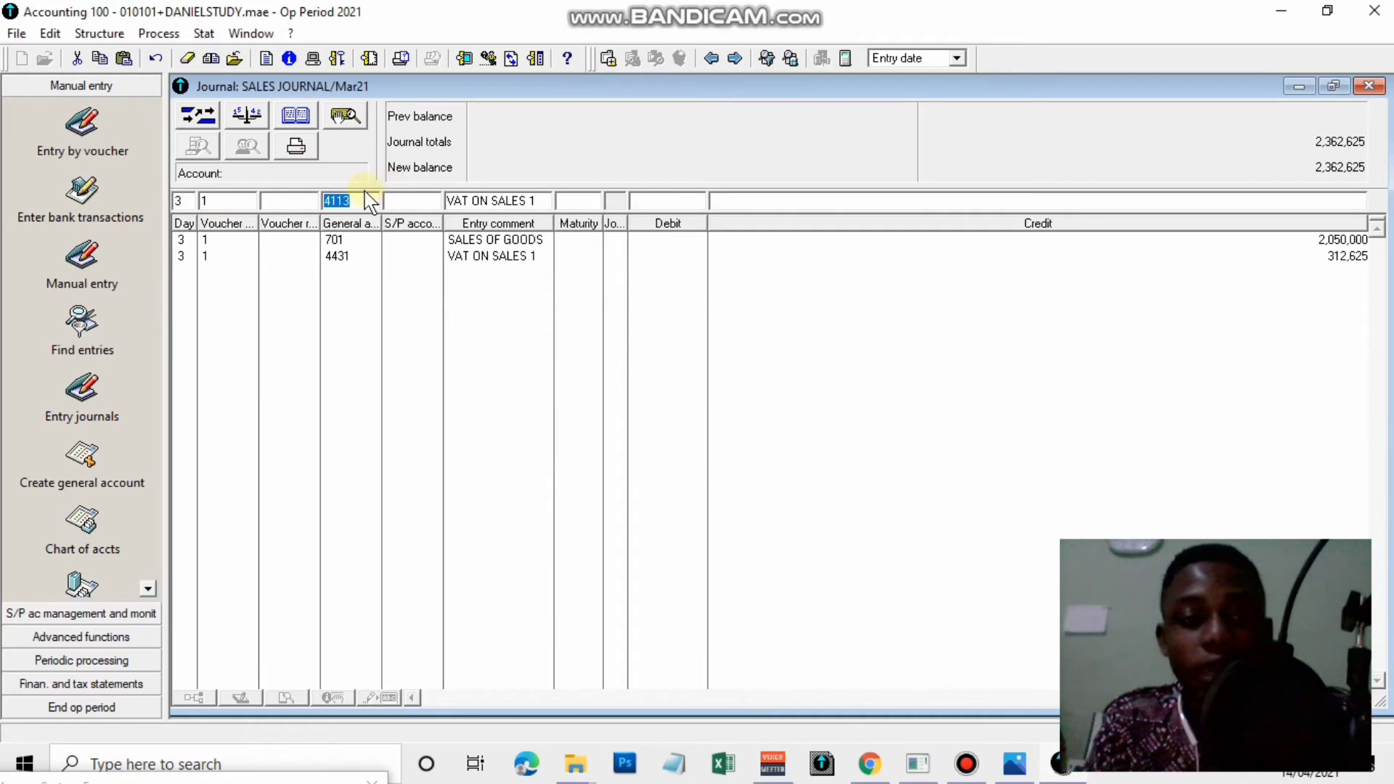
left_click(356, 201)
key("BackSpace")
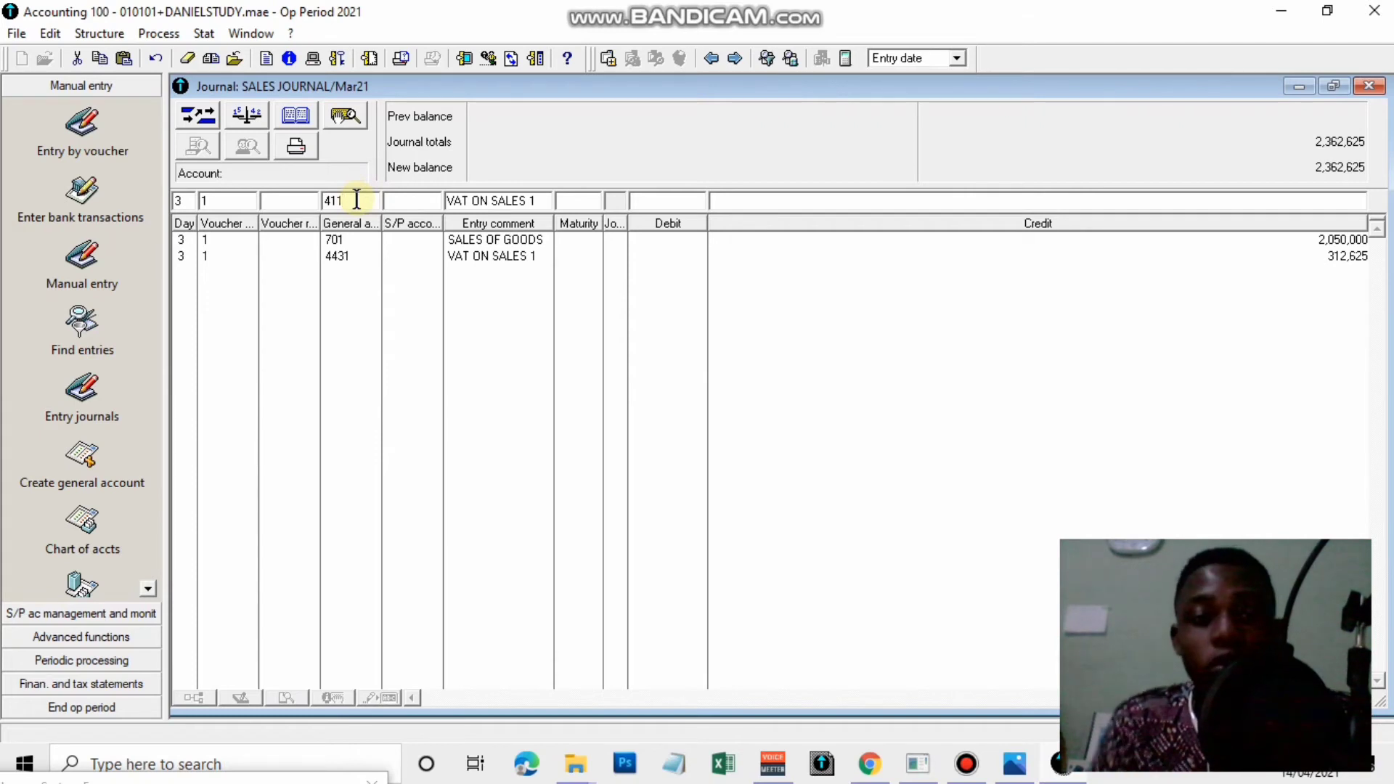
key("Tab")
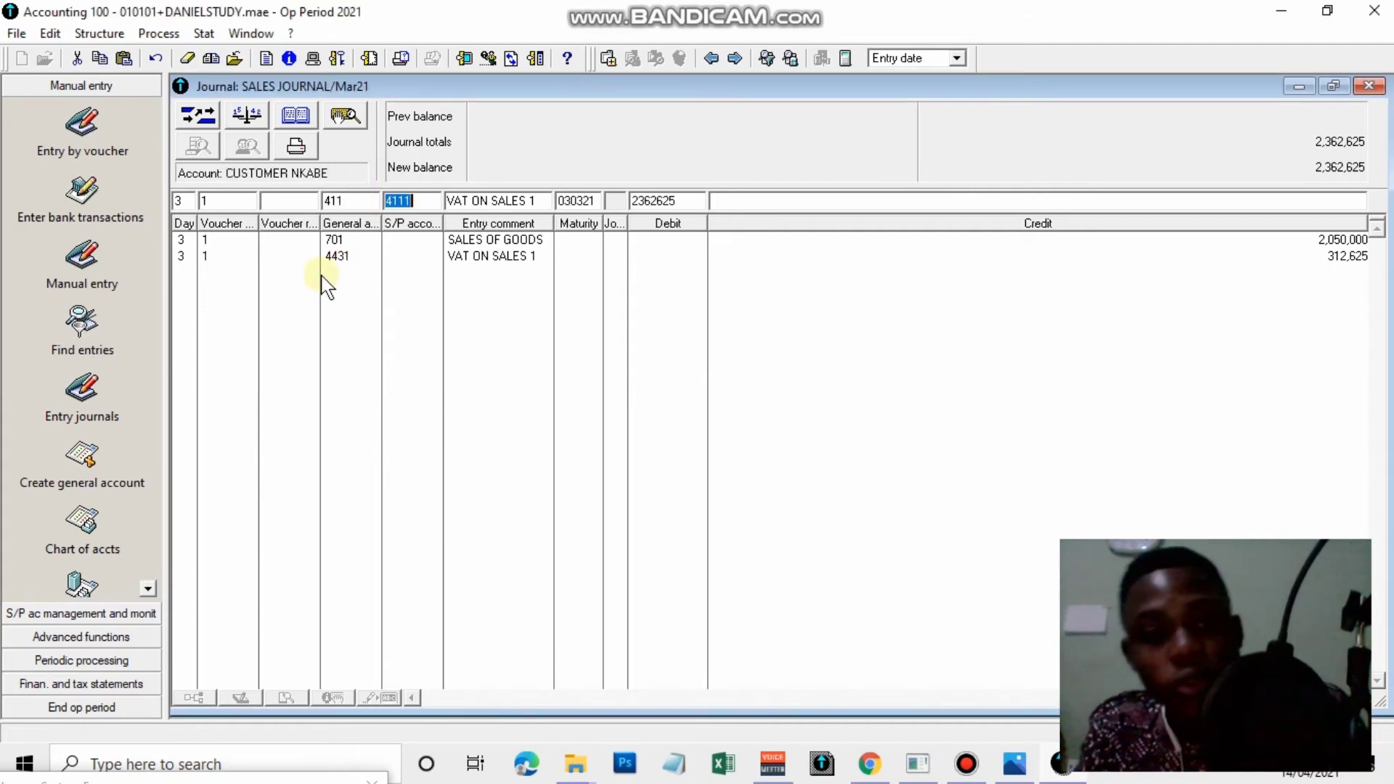
Set the S/P account of the day 3 customer line to 4113
left_click(416, 197)
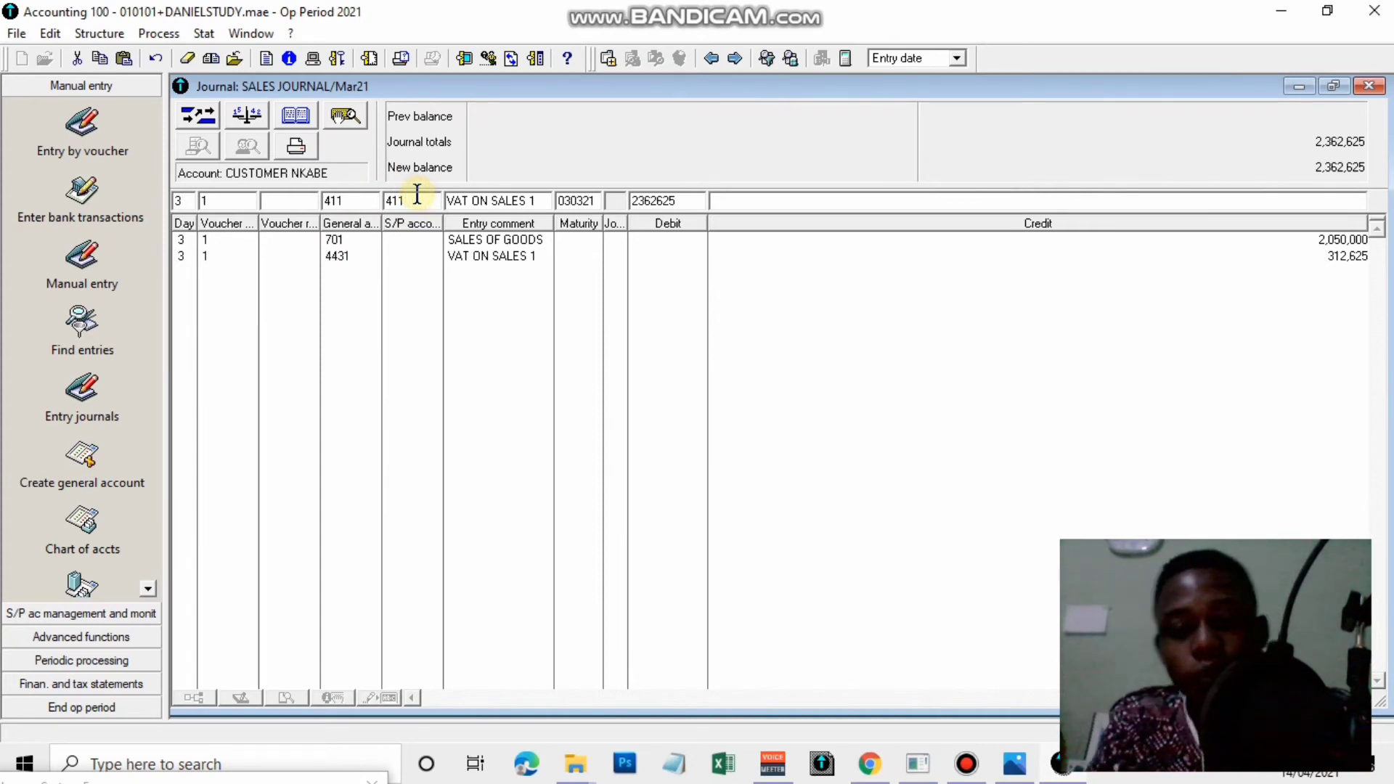
key("BackSpace")
type("3")
key("Tab")
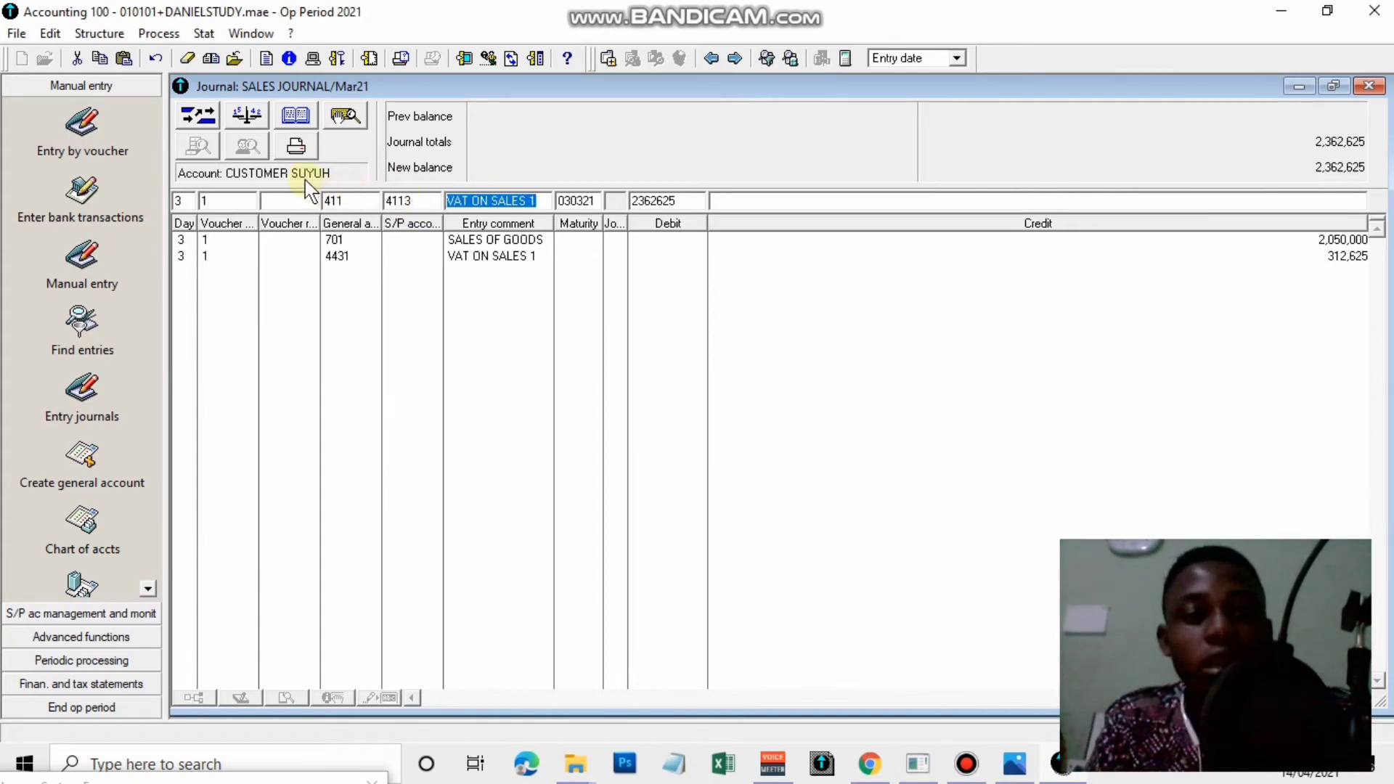
Check the 03/03 sale's customer in the exercise photo and record the customer line with the account name as comment and the proposed debit
left_click(1015, 764)
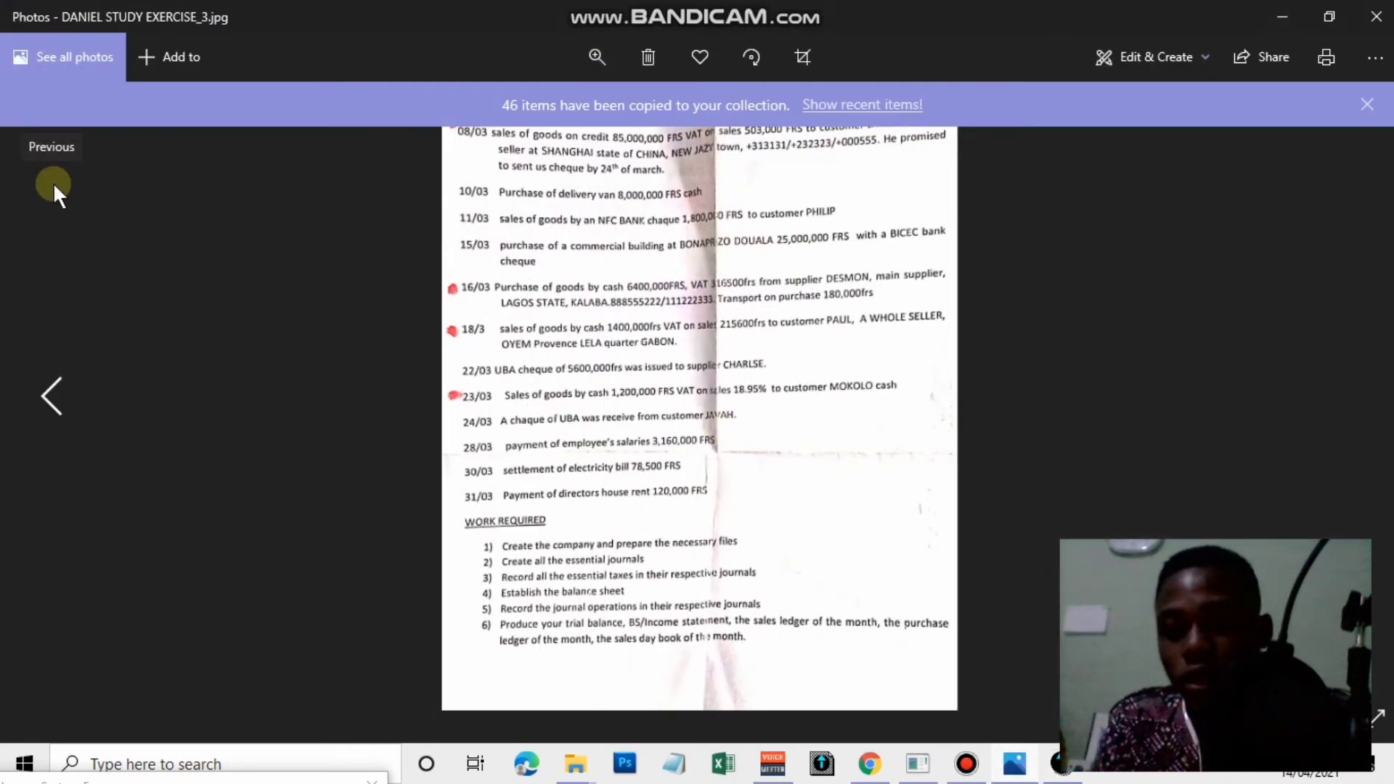
left_click(56, 189)
scroll(538, 560, "up", 3)
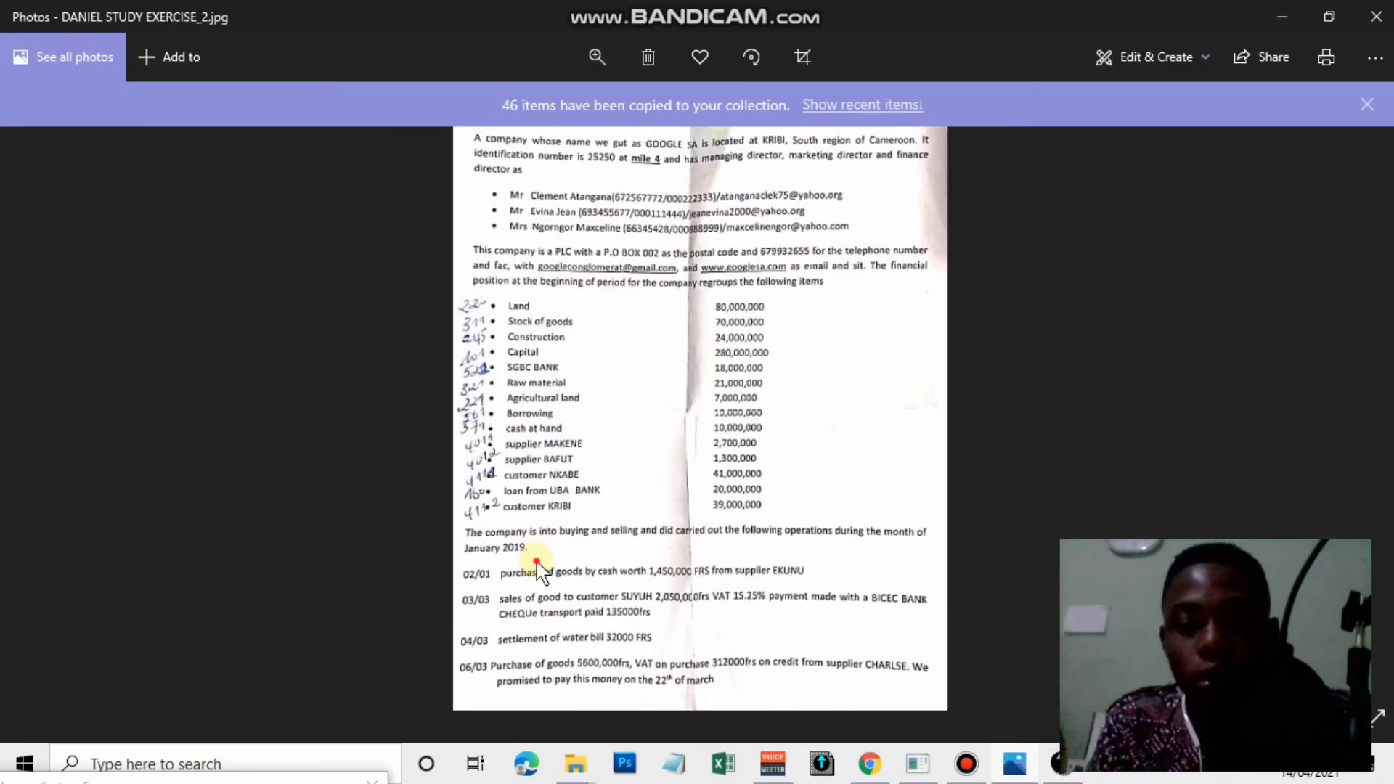
left_click_drag(443, 658, 511, 468)
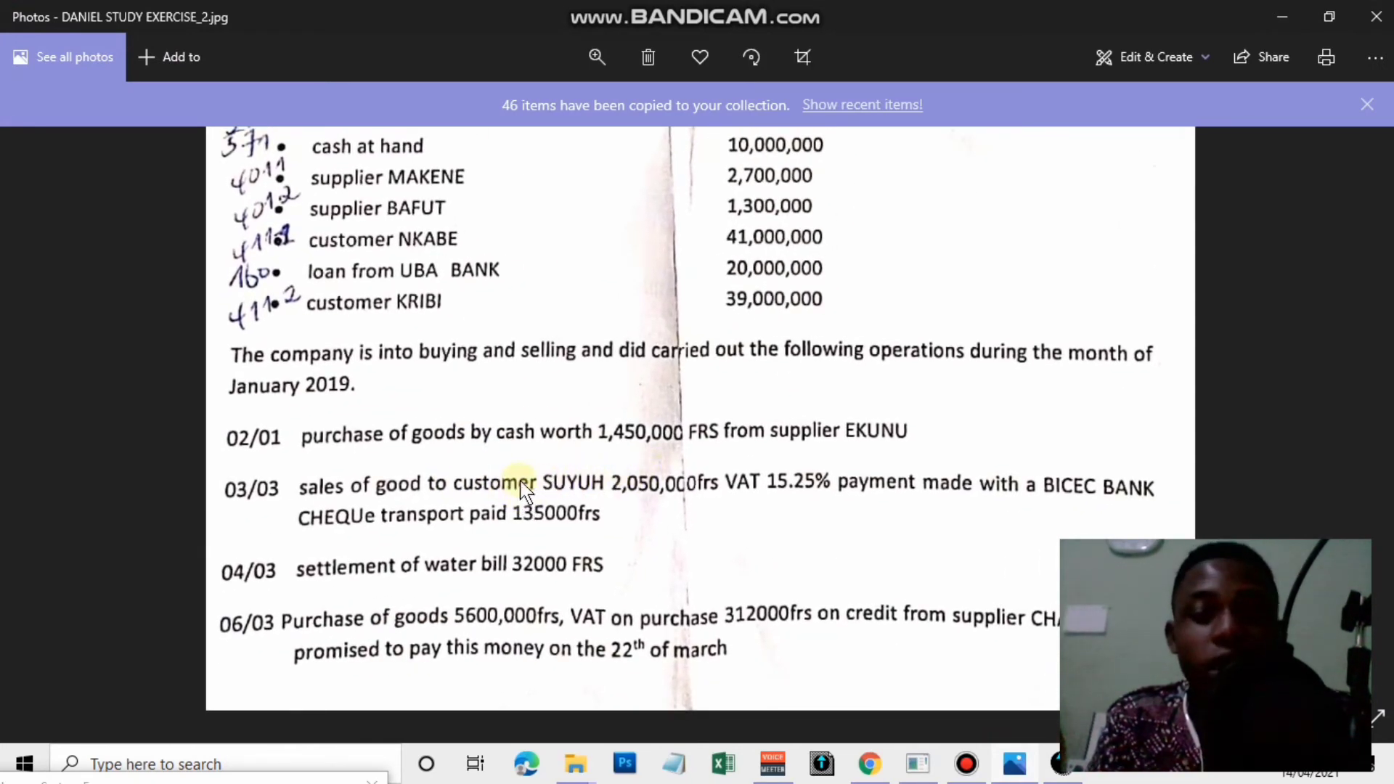
left_click(1291, 11)
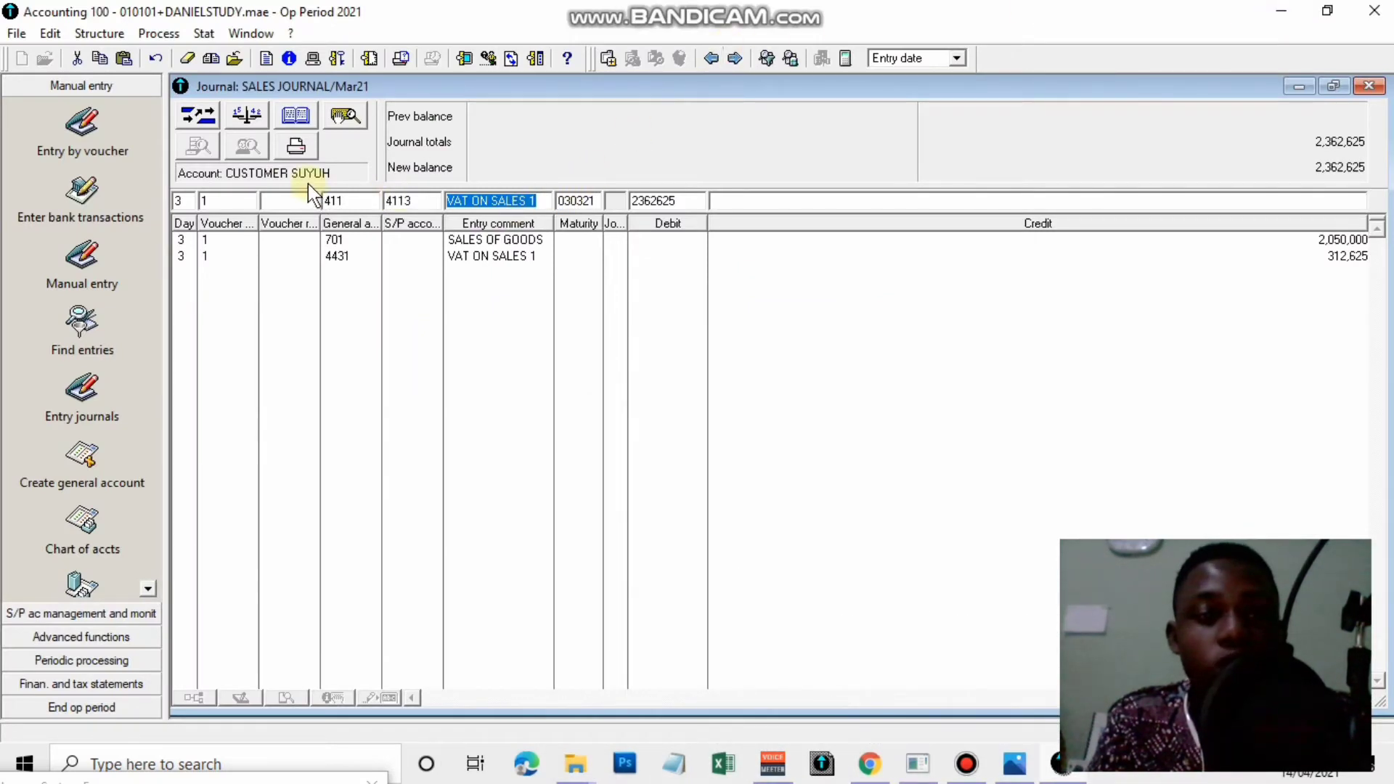
key("equal")
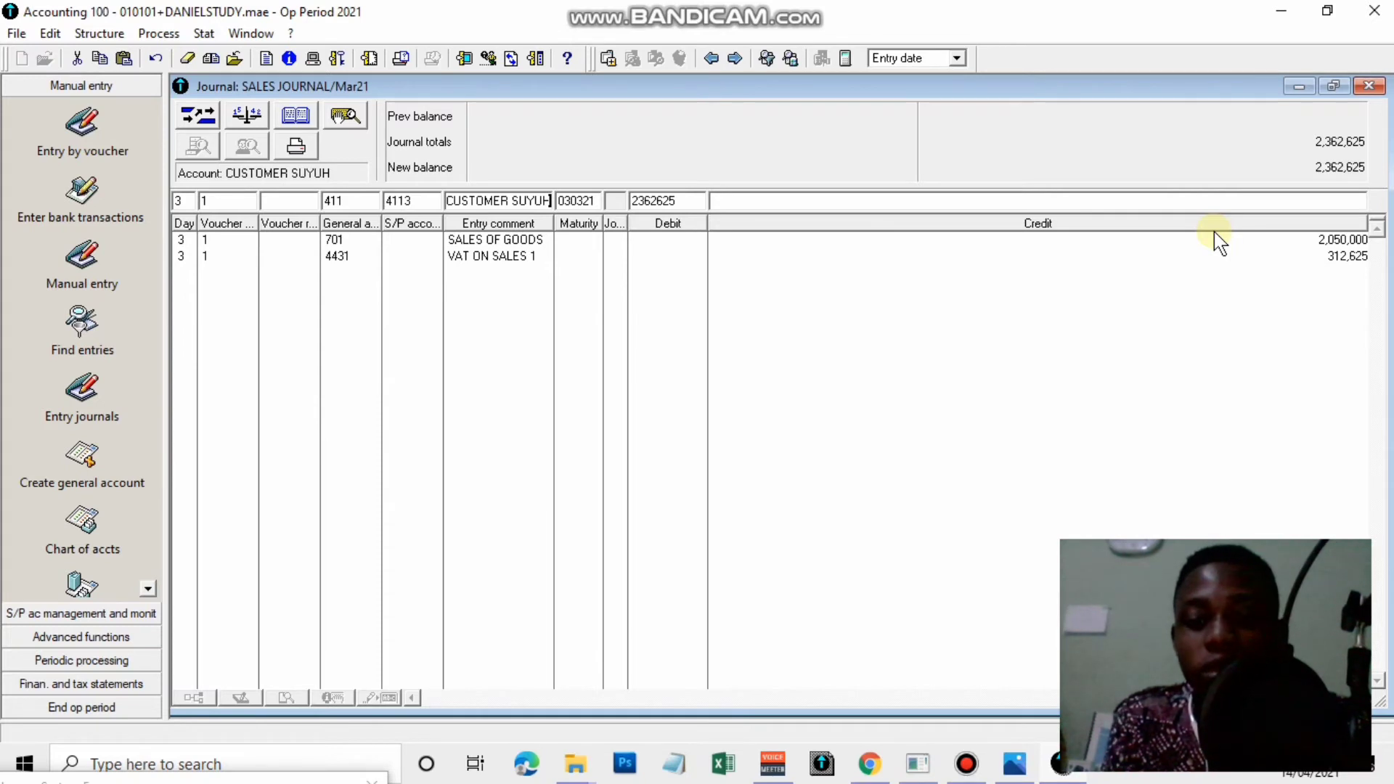
key("Return")
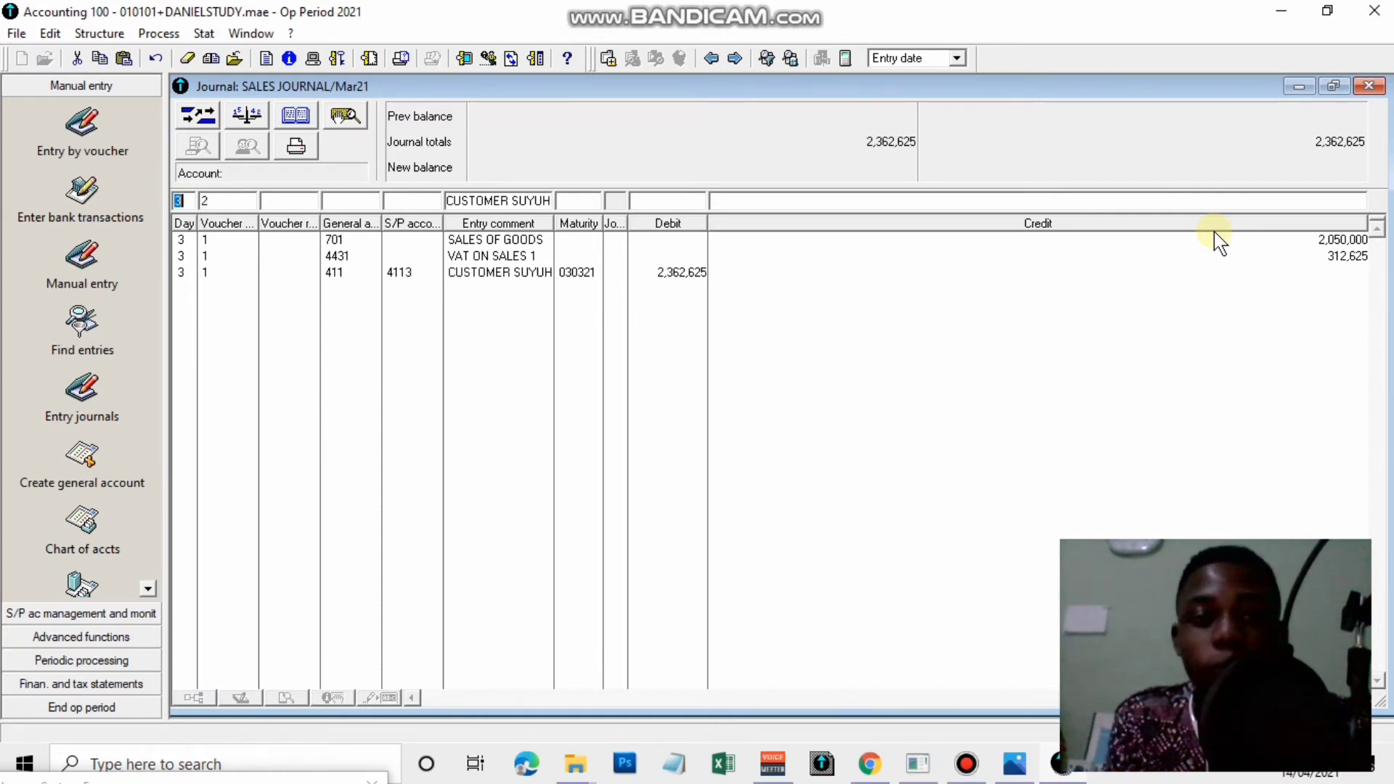
Record a day 8 line on general account 701 with the comment SALES OF GOODS and a credit of 85,000,000
left_click(576, 355)
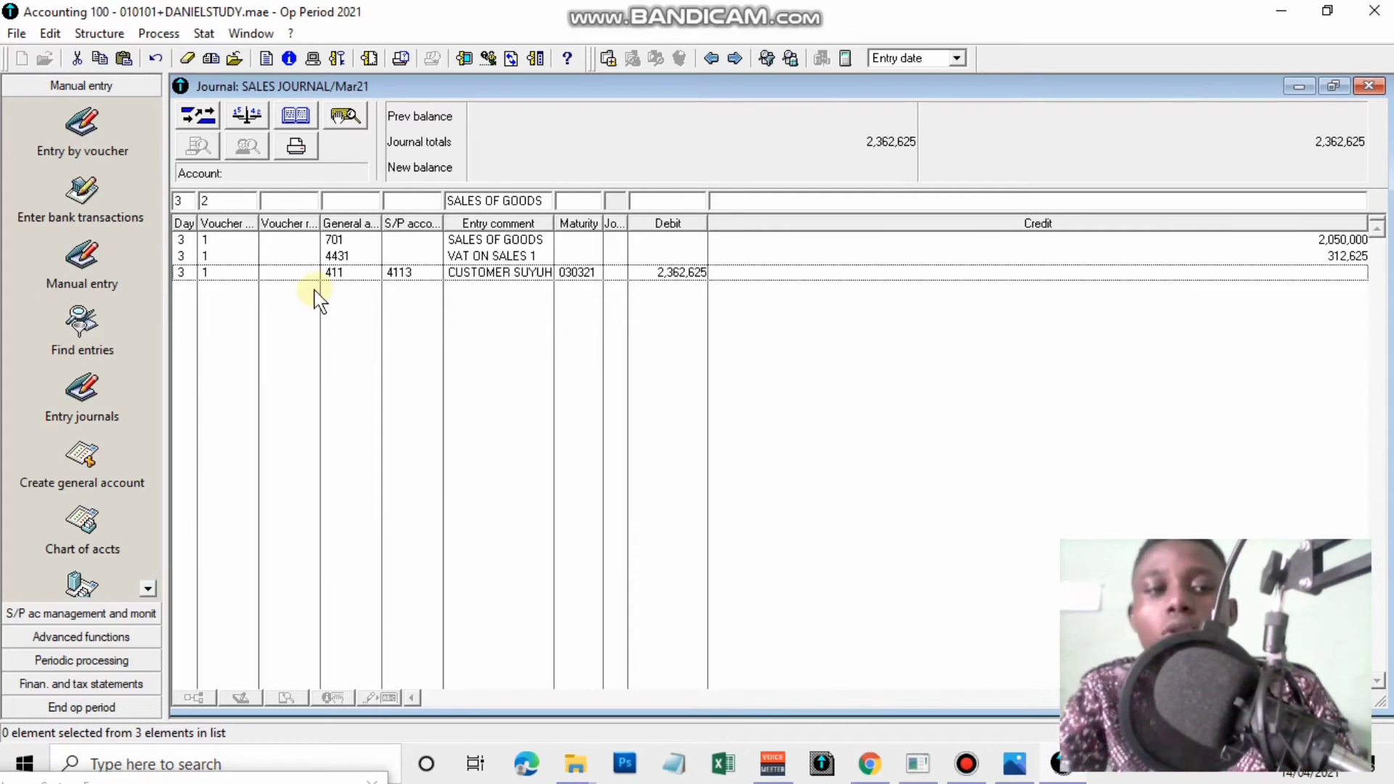
left_click(180, 203)
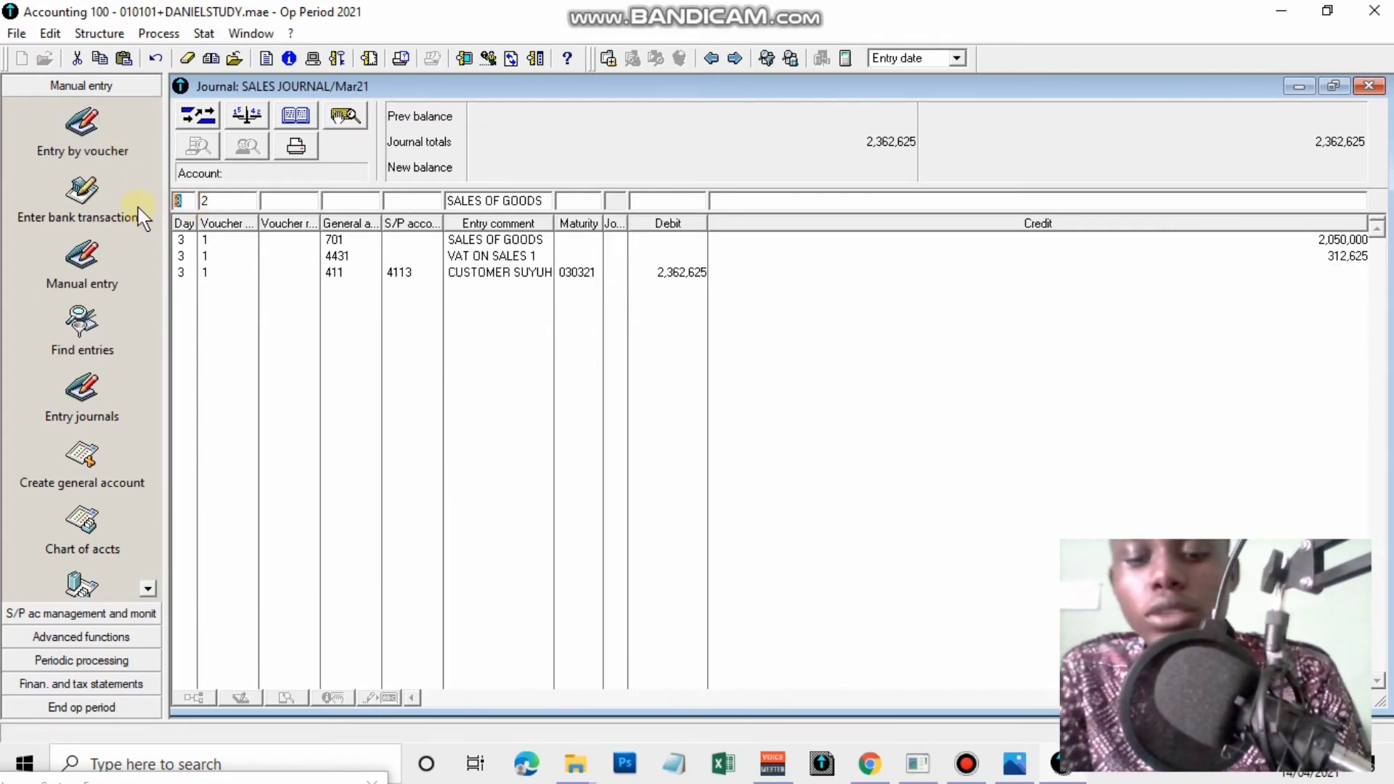
type("8")
key("Return")
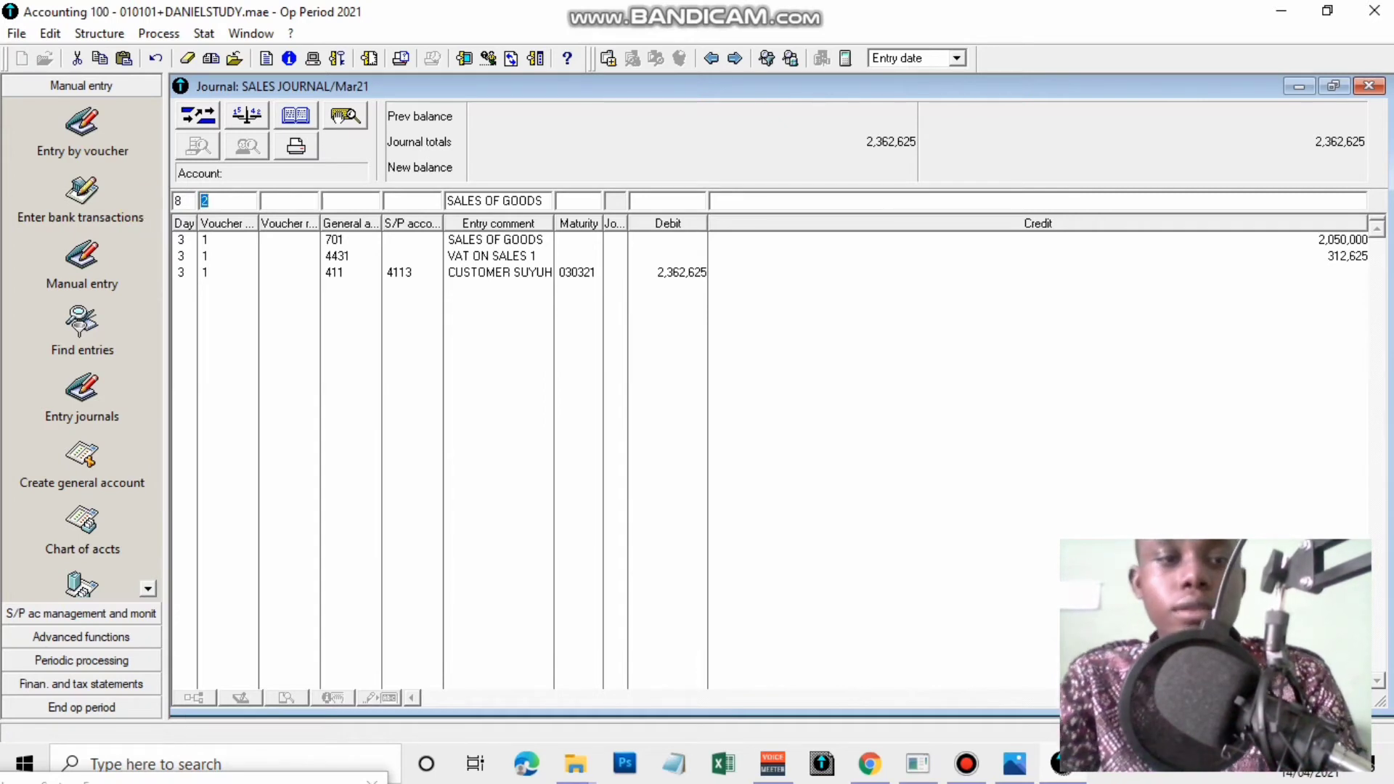
key("Return")
key("Return")
type("701")
key("Return")
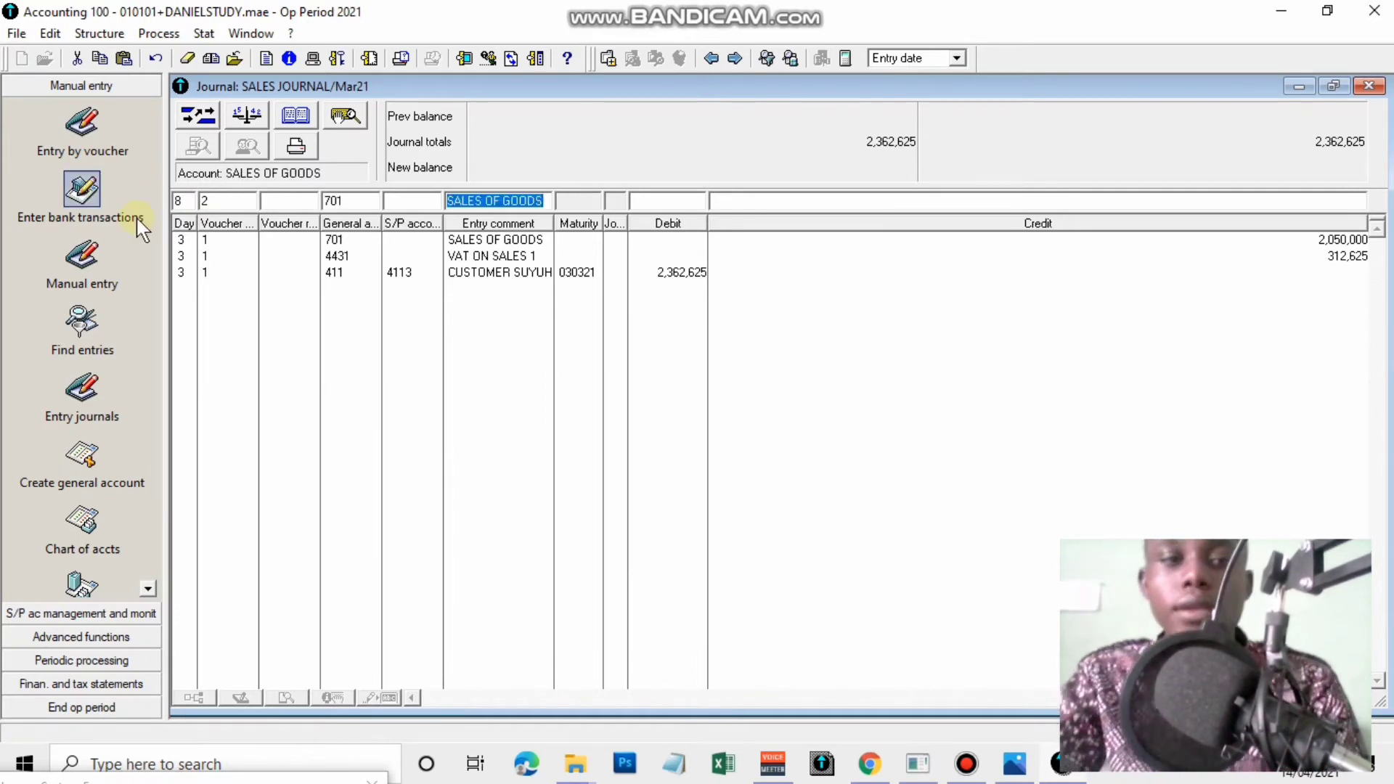
key("Return")
type("85,000,000")
key("Return")
Record a day 8 VAT line on general account 4432 with the comment VAT ON SALES 3, accepting the proposed credit
key("Return")
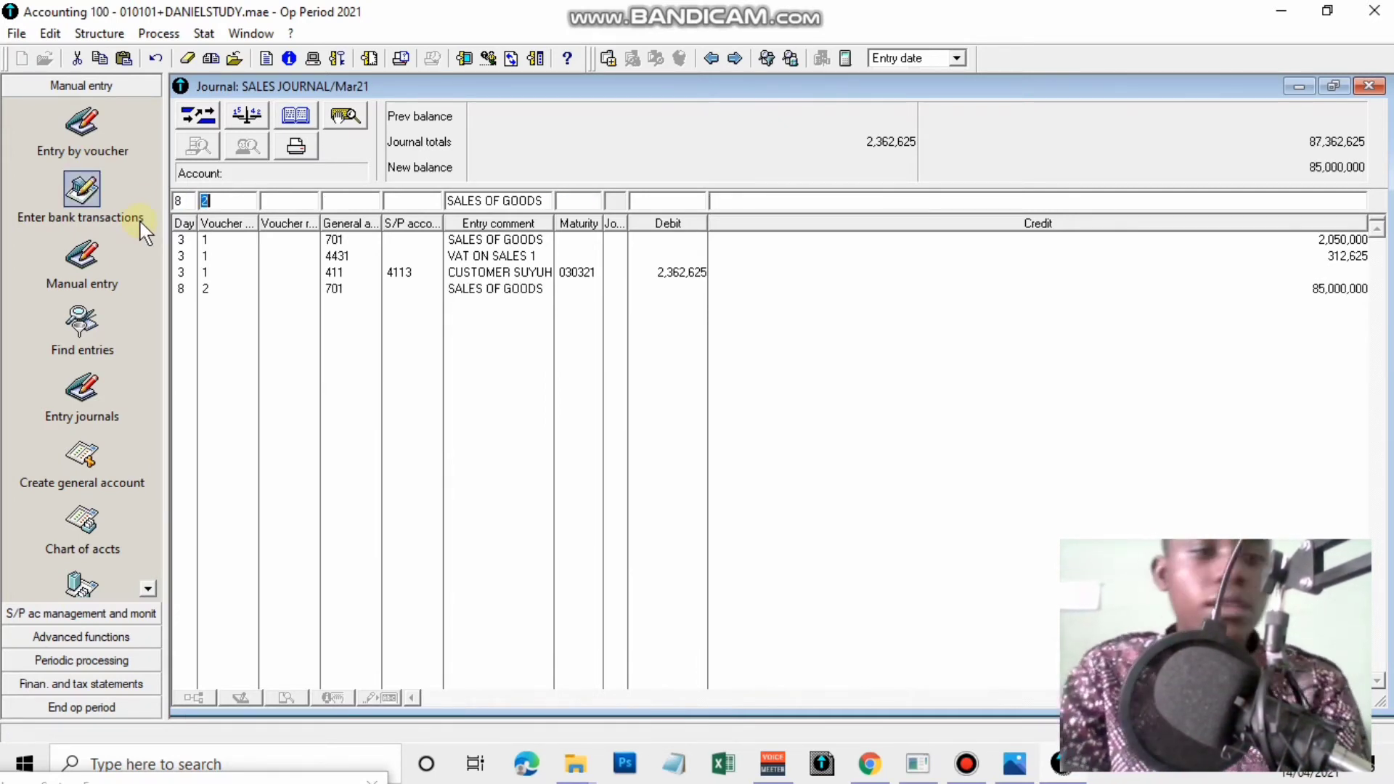
key("Return")
key("Return")
type("4432")
key("Return")
key("Return")
key("Return")
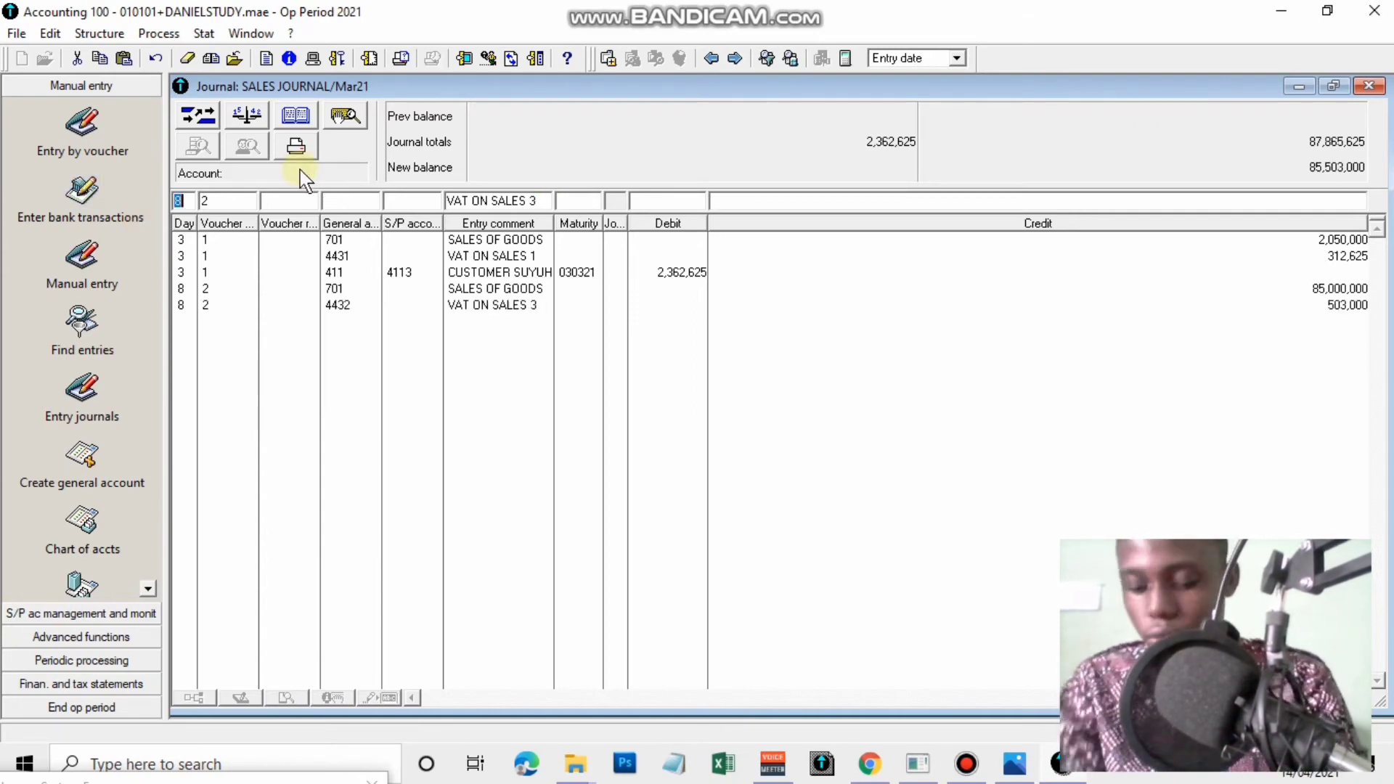
Start the day 8 customer line with general account 411
key("Return")
key("Return")
key("Return")
type("411")
key("Return")
Try S/P accounts 4116 and 4115 for the customer line, checking the 08/03 sale's customer in the exercise photo
left_click(420, 200)
key("BackSpace")
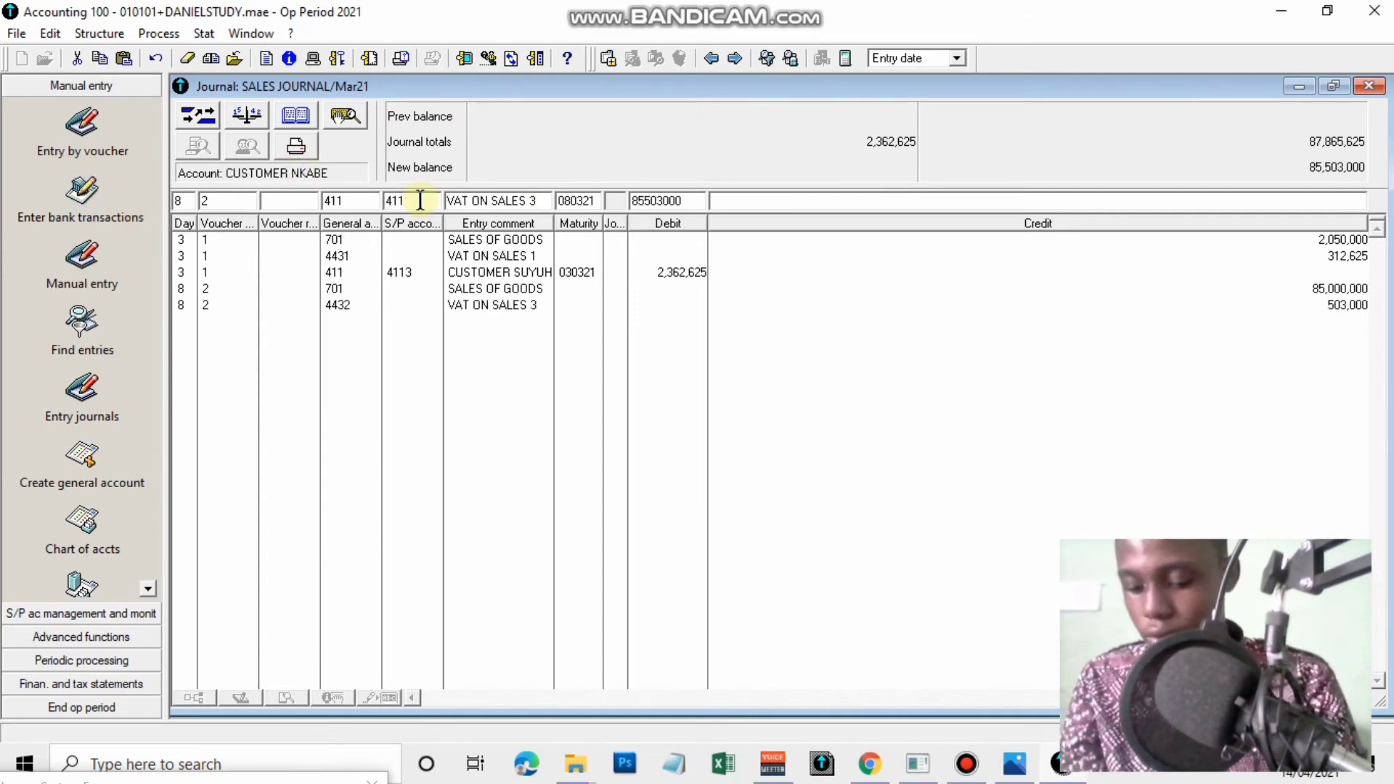
type("6")
key("Return")
key("alt+Tab")
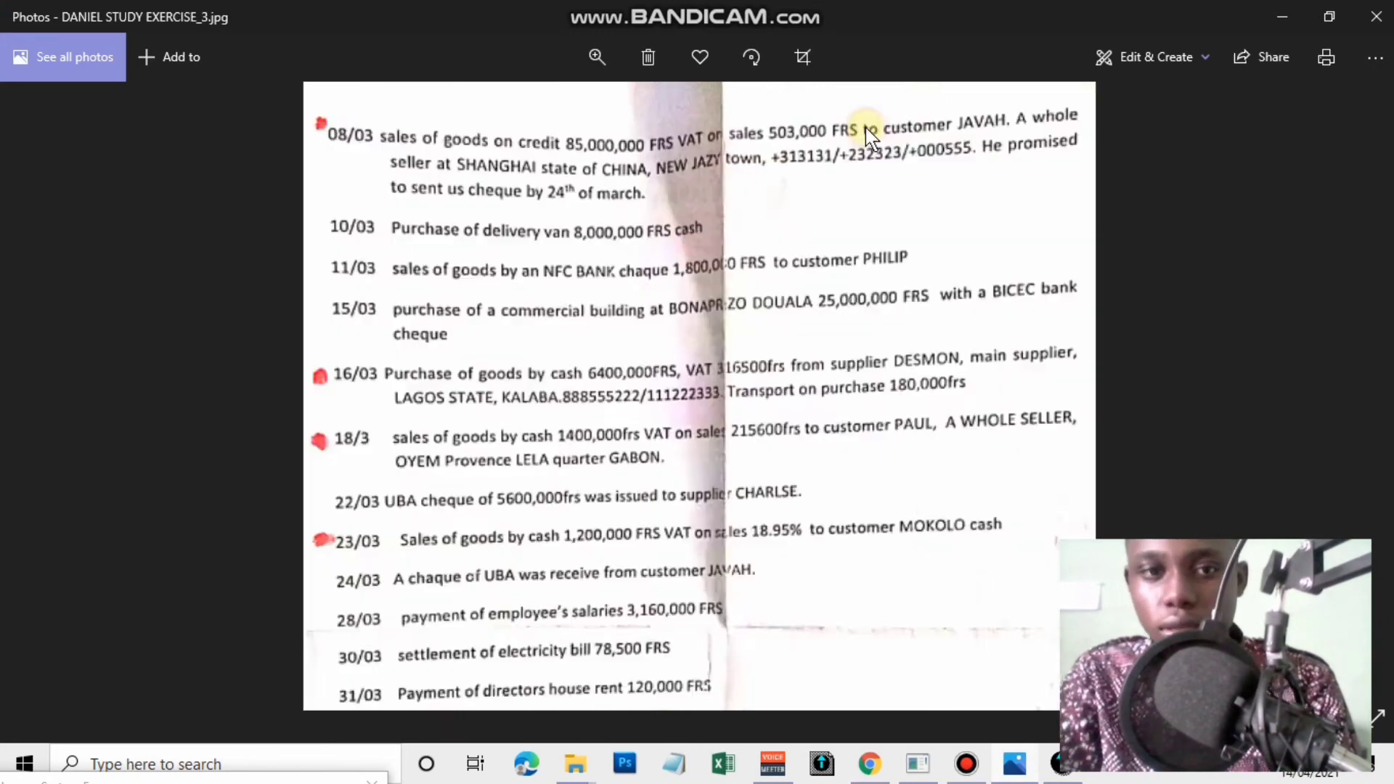
key("alt+Tab")
left_click(435, 197)
type("5")
key("Return")
Set the S/P account to 4114 and record the customer line with the account name as comment and the proposed debit
left_click(438, 202)
key("BackSpace")
type("4")
key("Return")
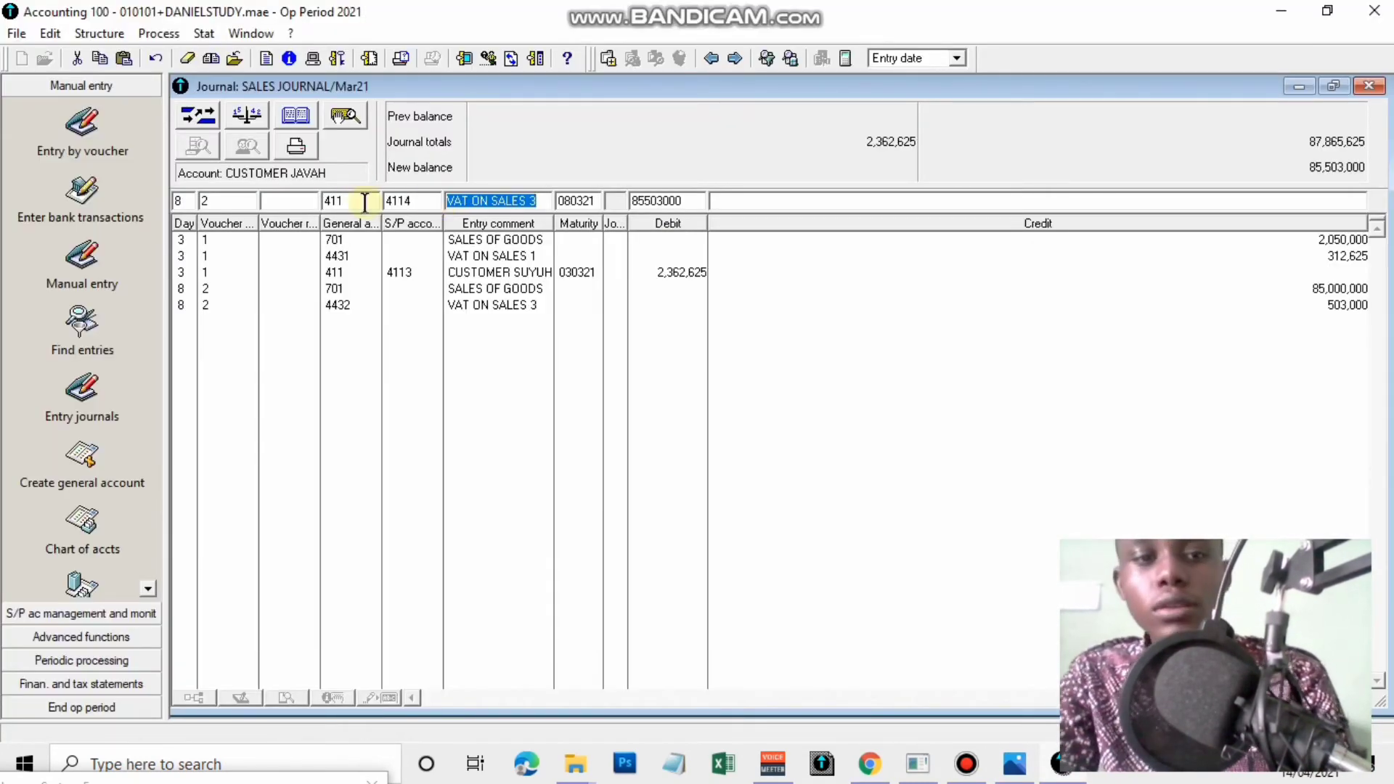
left_click(291, 174)
left_click(643, 201)
key("Return")
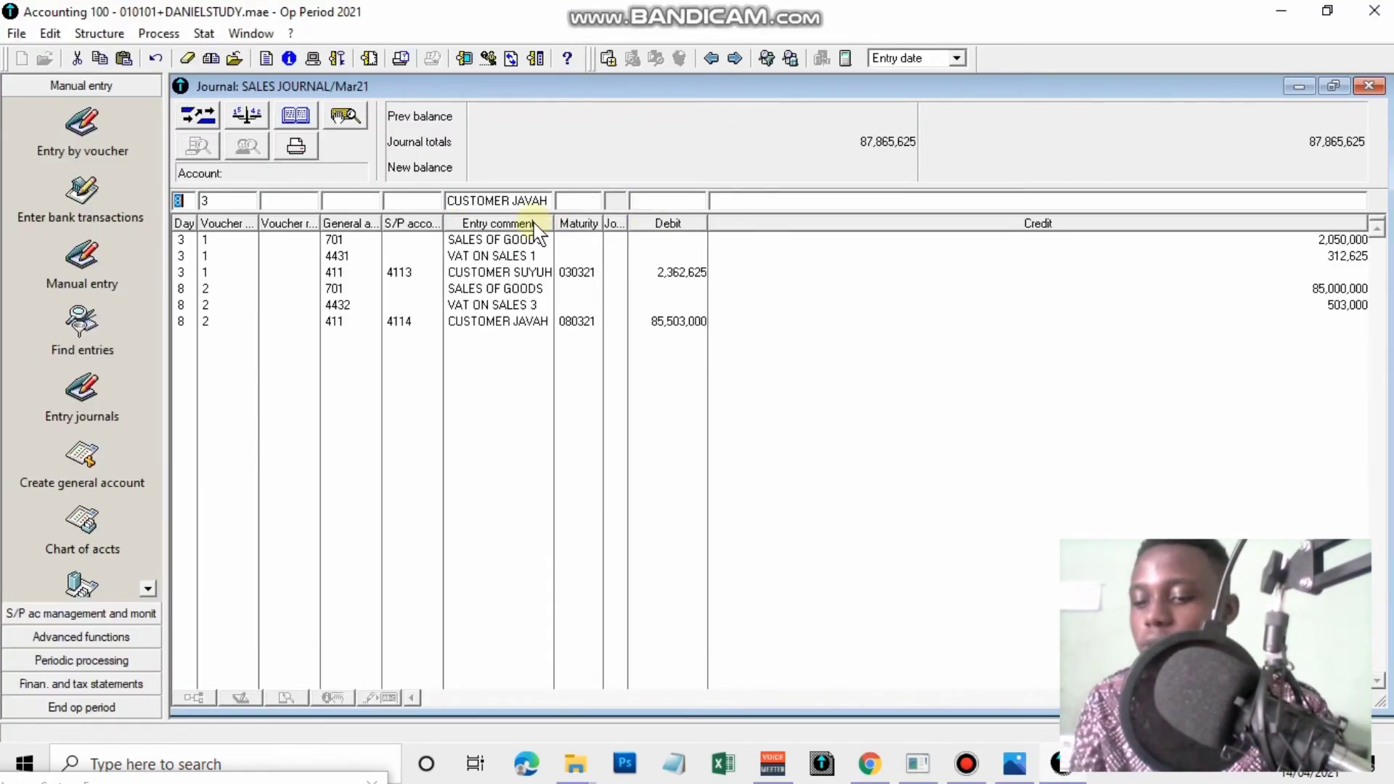
Record a day 18 line on general account 701 with the comment SALES OF GOODS and a credit of 1,400,000
type("18")
key("Return")
key("Return")
key("Return")
type("701")
key("Return")
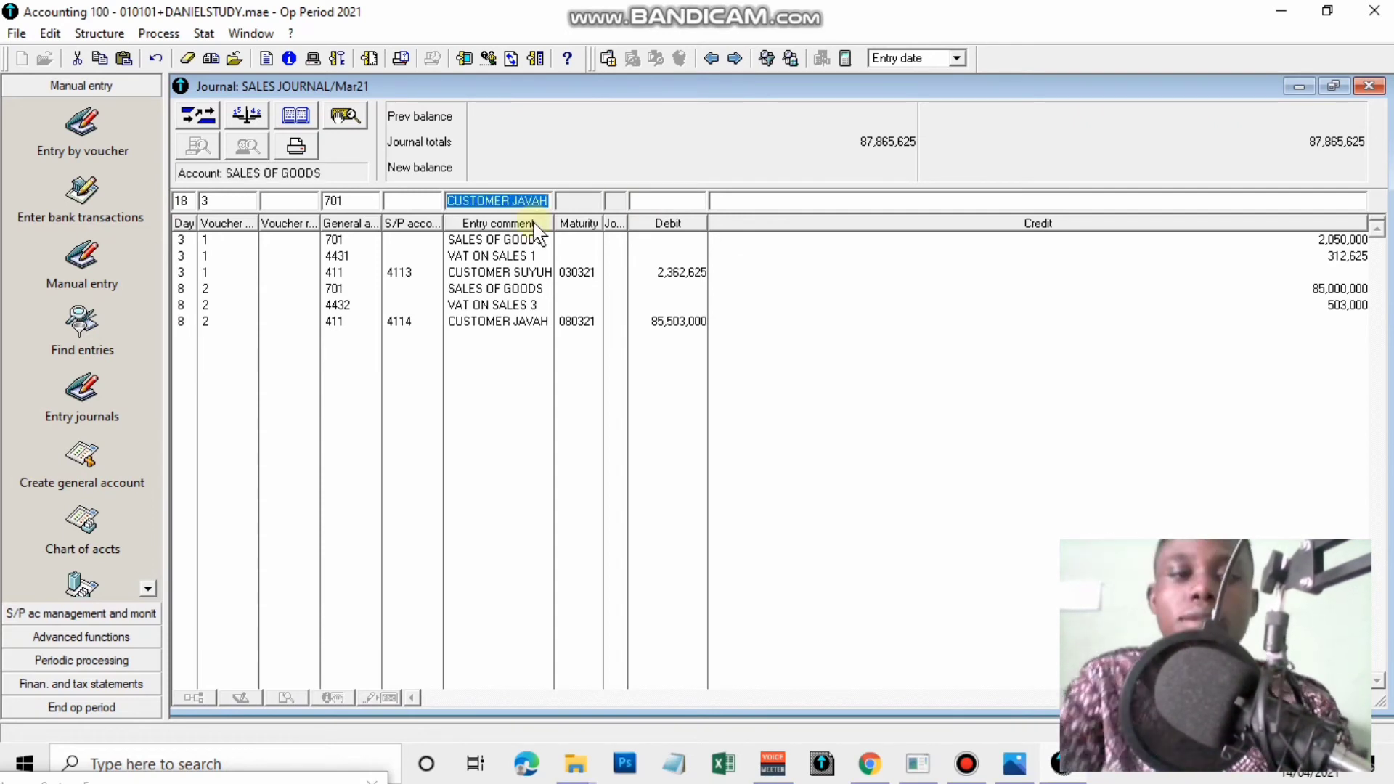
key("Return")
key("Return")
key("Return")
key("Return")
type("1400000")
key("Return")
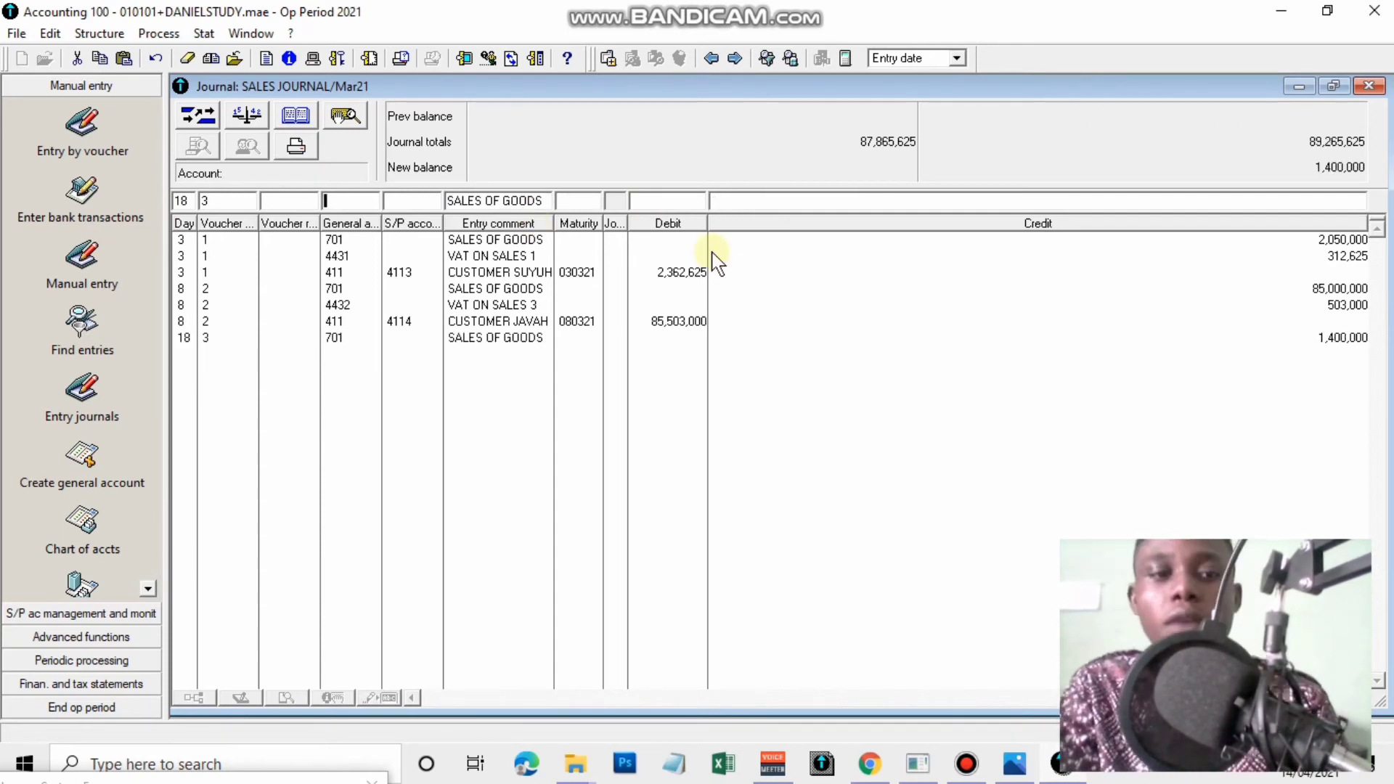
Record a day 18 VAT line on general account 4433 with the comment VAT ON SALES 5, accepting the proposed credit
type("4433")
key("Return")
key("Return")
left_click(289, 172)
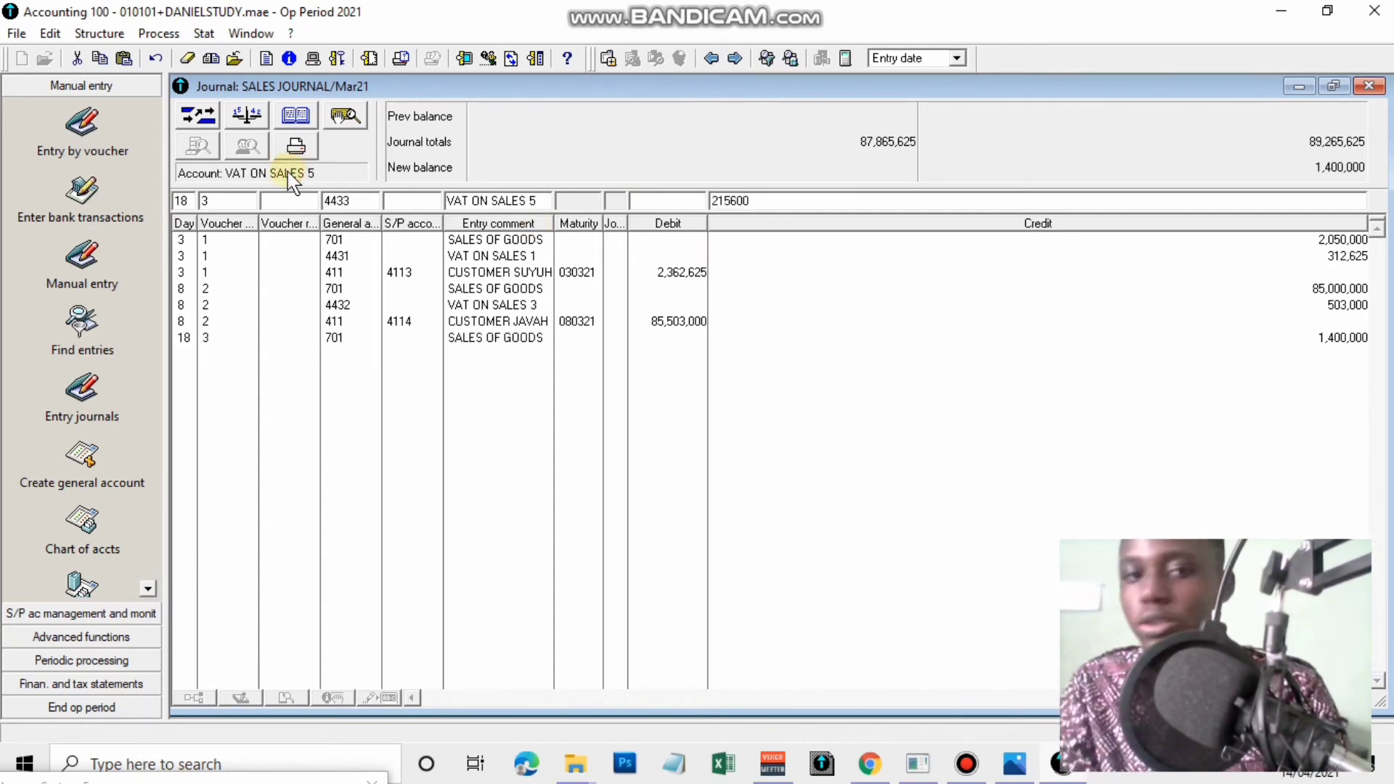
key("Return")
Start the day 18 customer line with general account 411 and S/P account 4116
key("Tab")
type("411")
key("Tab")
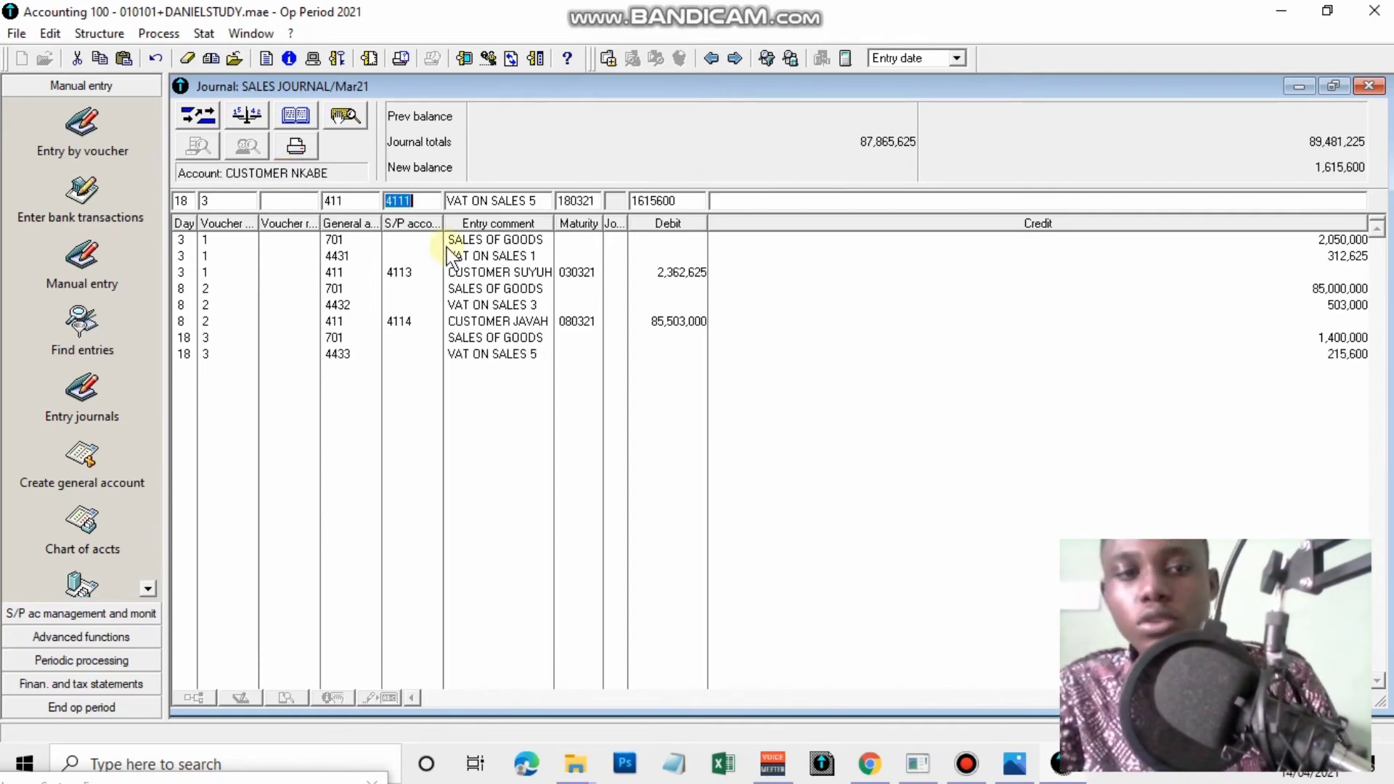
left_click(413, 204)
key("BackSpace")
type("6")
key("Tab")
Check the 18/3 sale's customer in the exercise photo and record the customer line with the account name as comment and the proposed debit
left_click(1015, 763)
left_click_drag(611, 452, 601, 317)
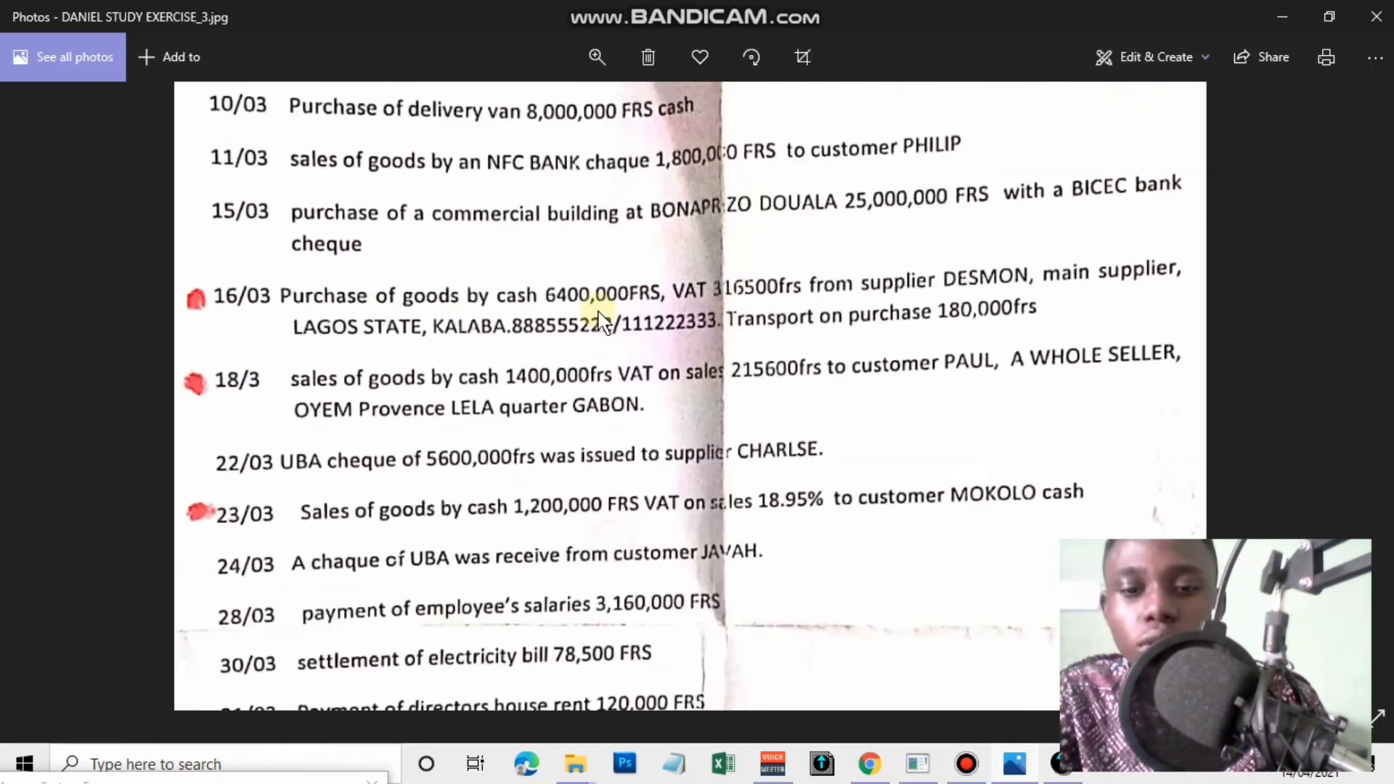
left_click(1282, 11)
left_click(274, 173)
key("Return")
Record a day 23 line on general account 701 with the comment SALES OF GOODS and a credit of 1,200,000
type("23")
key("Tab")
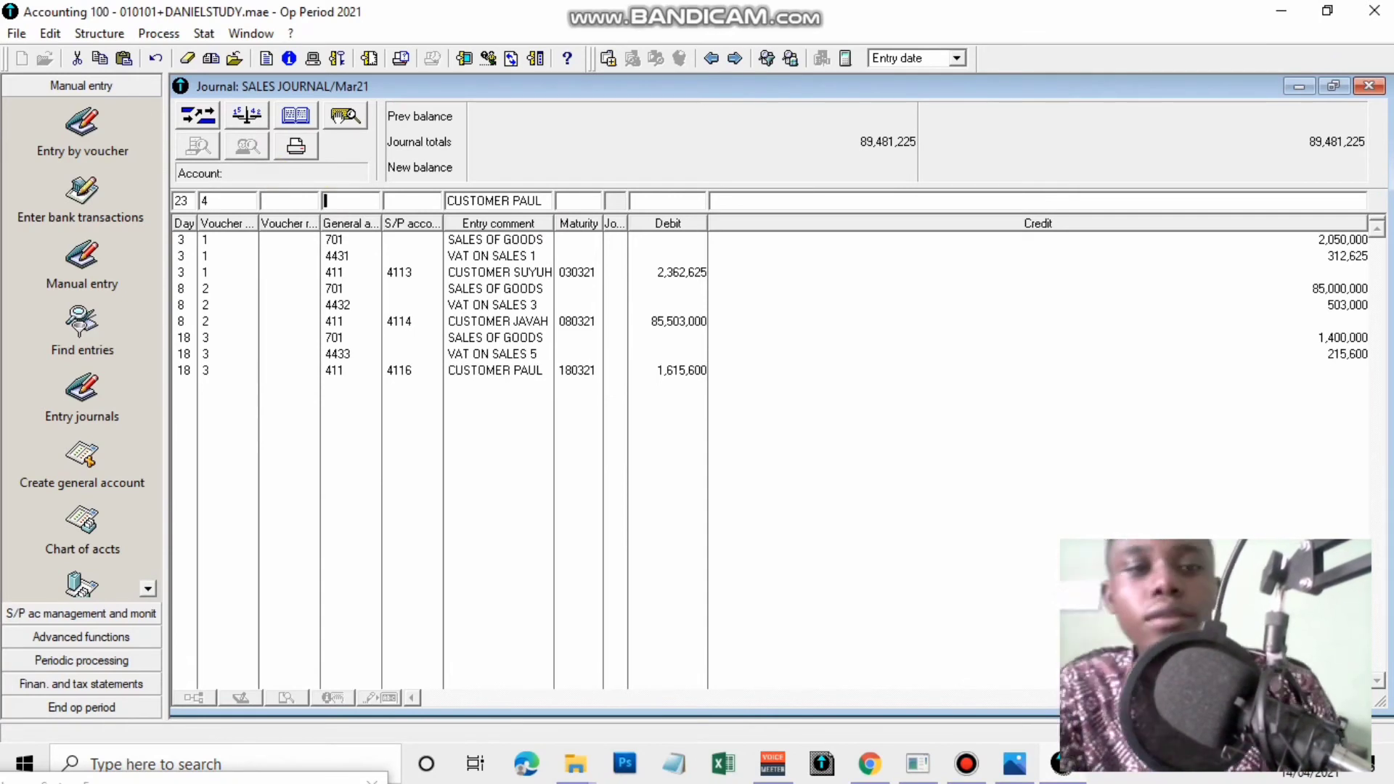
type("701")
key("Tab")
key("Tab")
key("Tab")
key("Tab")
type("1200000")
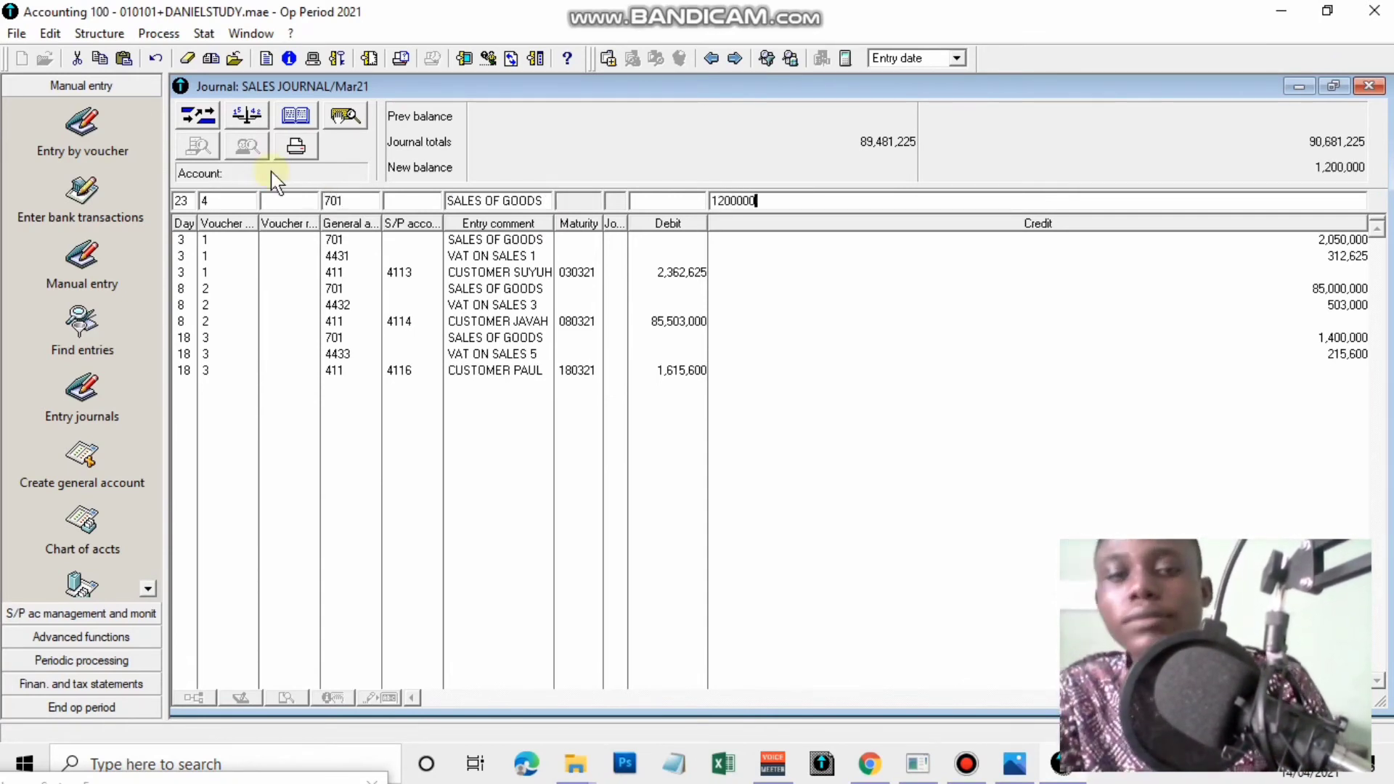
key("Return")
Record a day 23 VAT line on general account 4434 with the comment VAT ON SALES 6, accepting the proposed credit
type("4434")
key("Tab")
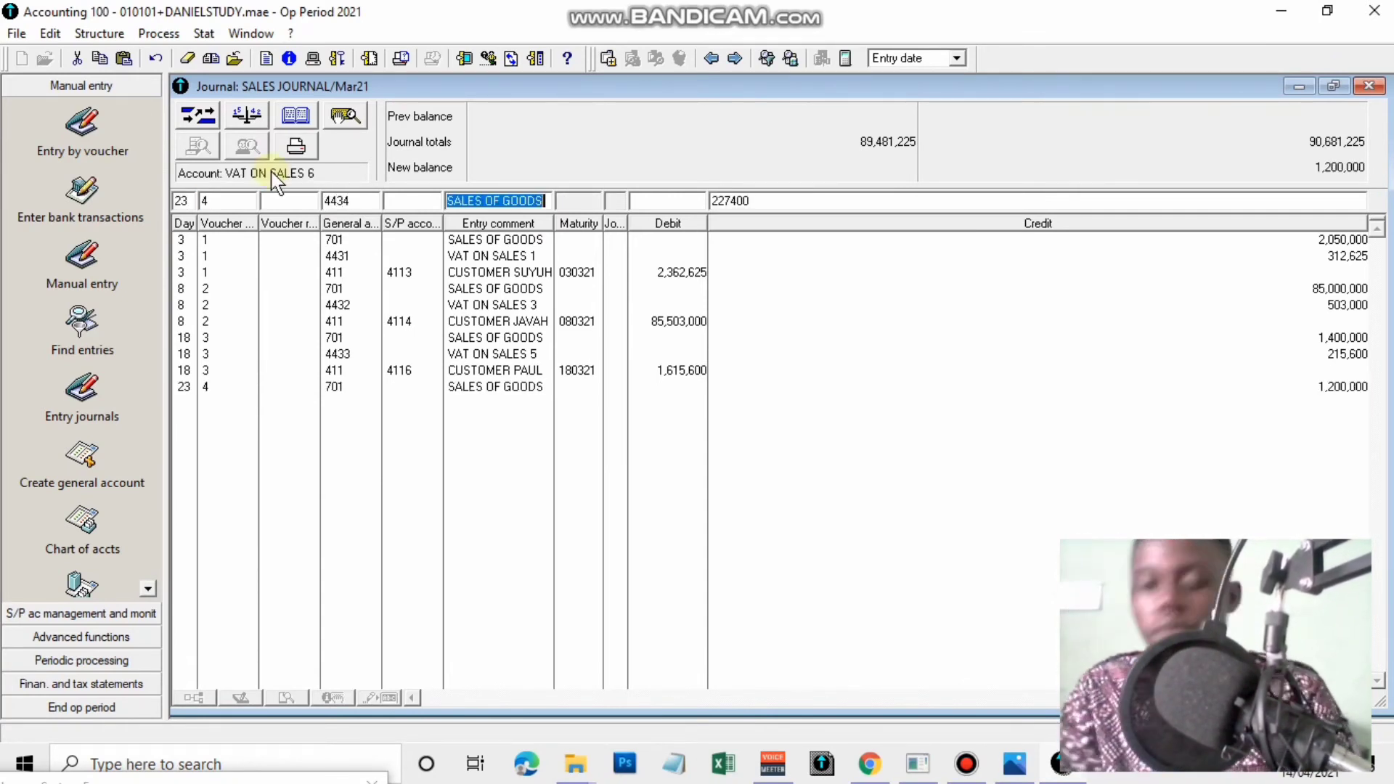
left_click(293, 178)
key("Return")
Record the day 23 customer line on general account 411 and S/P account 4117 with the account name as comment and the proposed debit
type("411")
key("Tab")
type("4117")
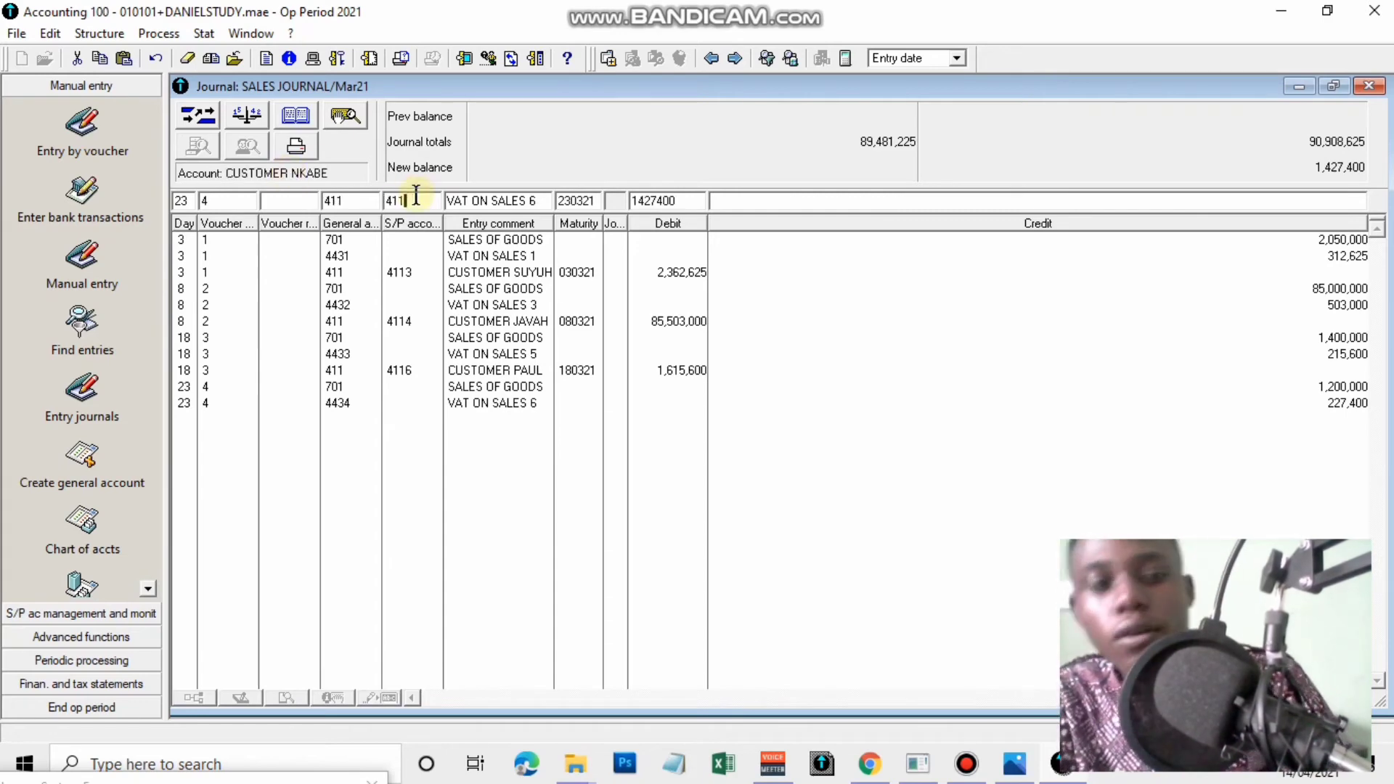
key("Tab")
left_click(1015, 764)
left_click(1282, 10)
type("CUSTOMER MOKOLO")
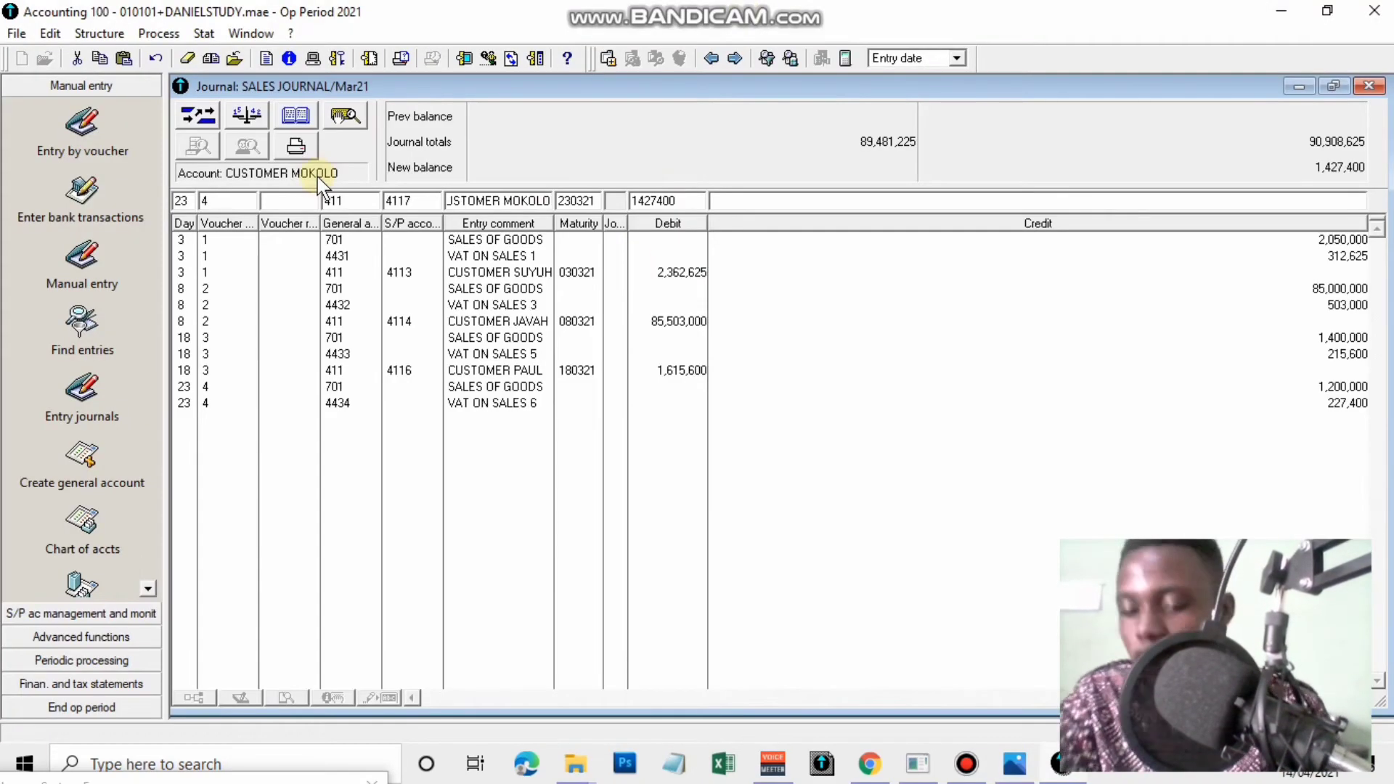
key("Return")
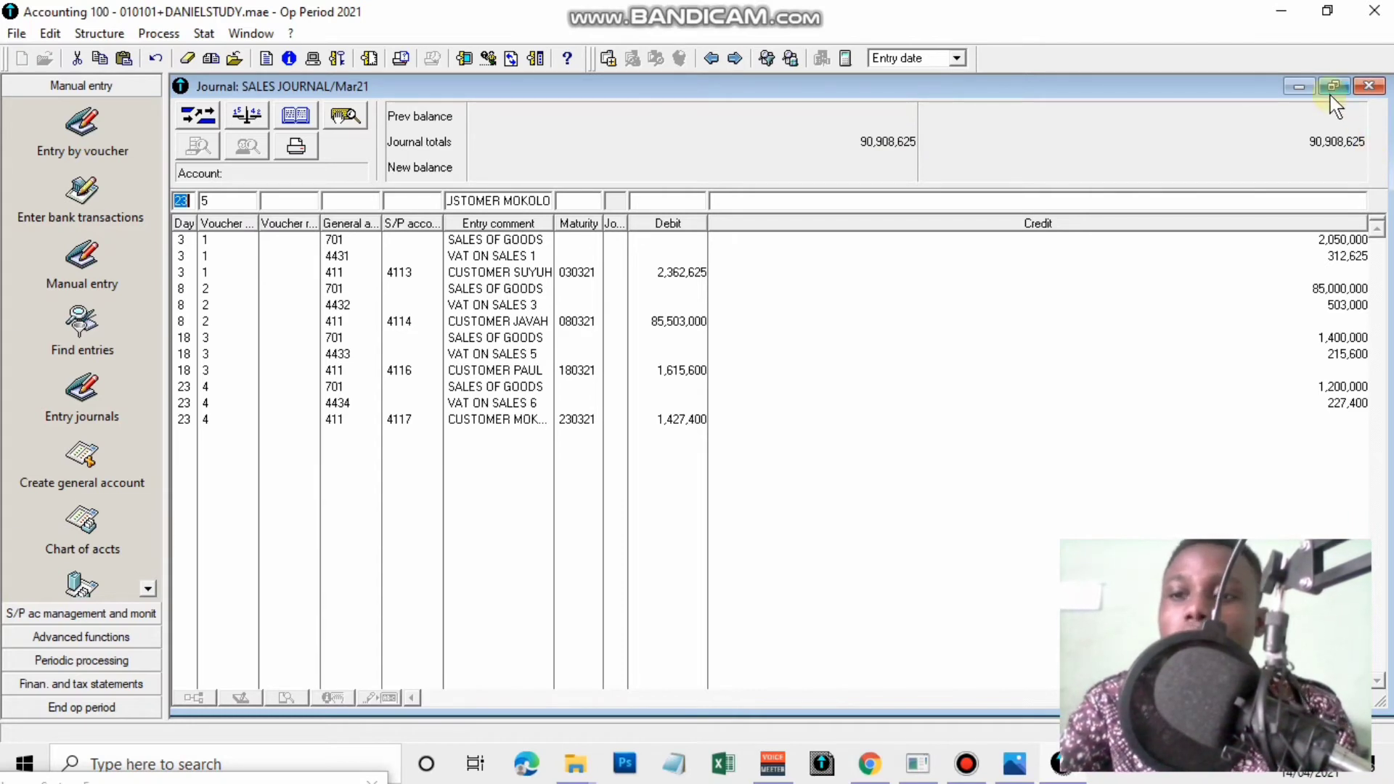
Close the sales journal and open the cash journal, code CAS, for Mar21 in a maximized window for manual entry
left_click(1369, 85)
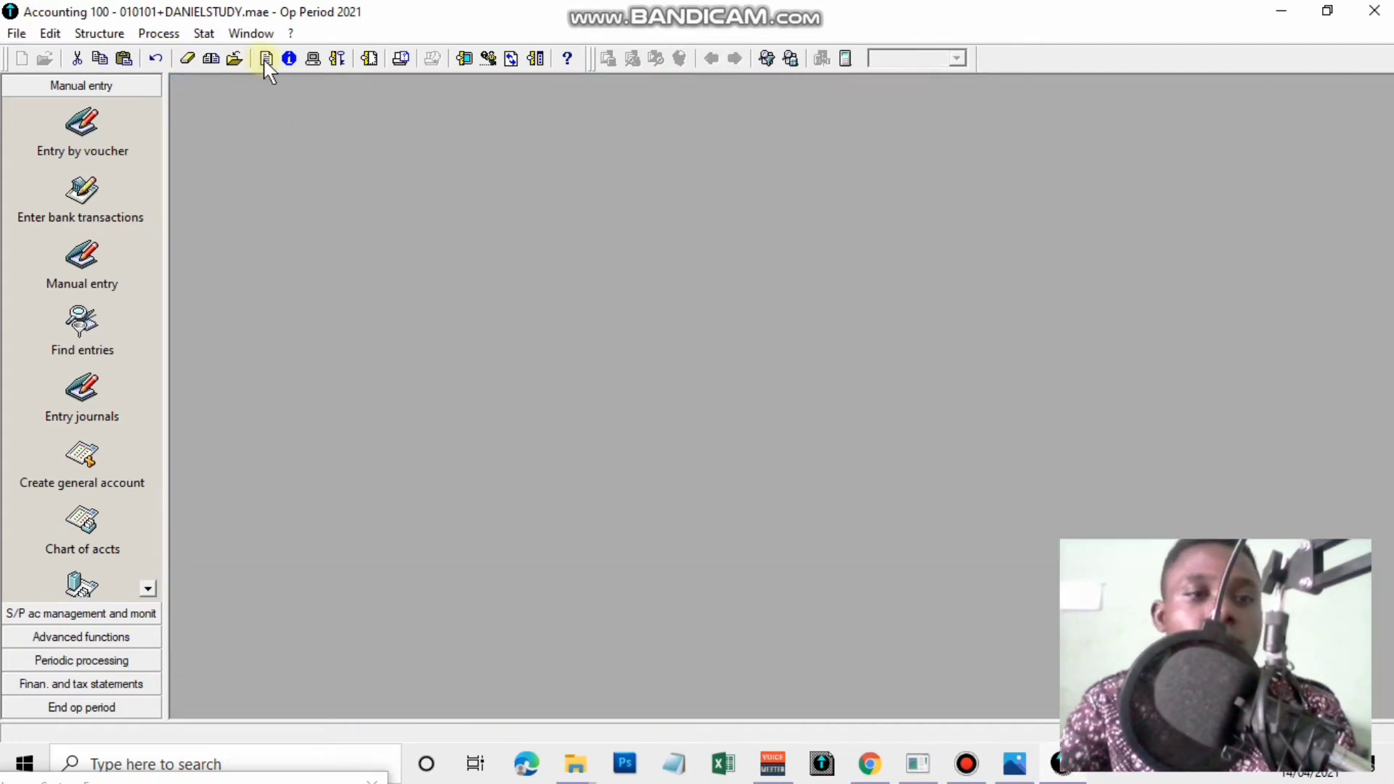
left_click(160, 34)
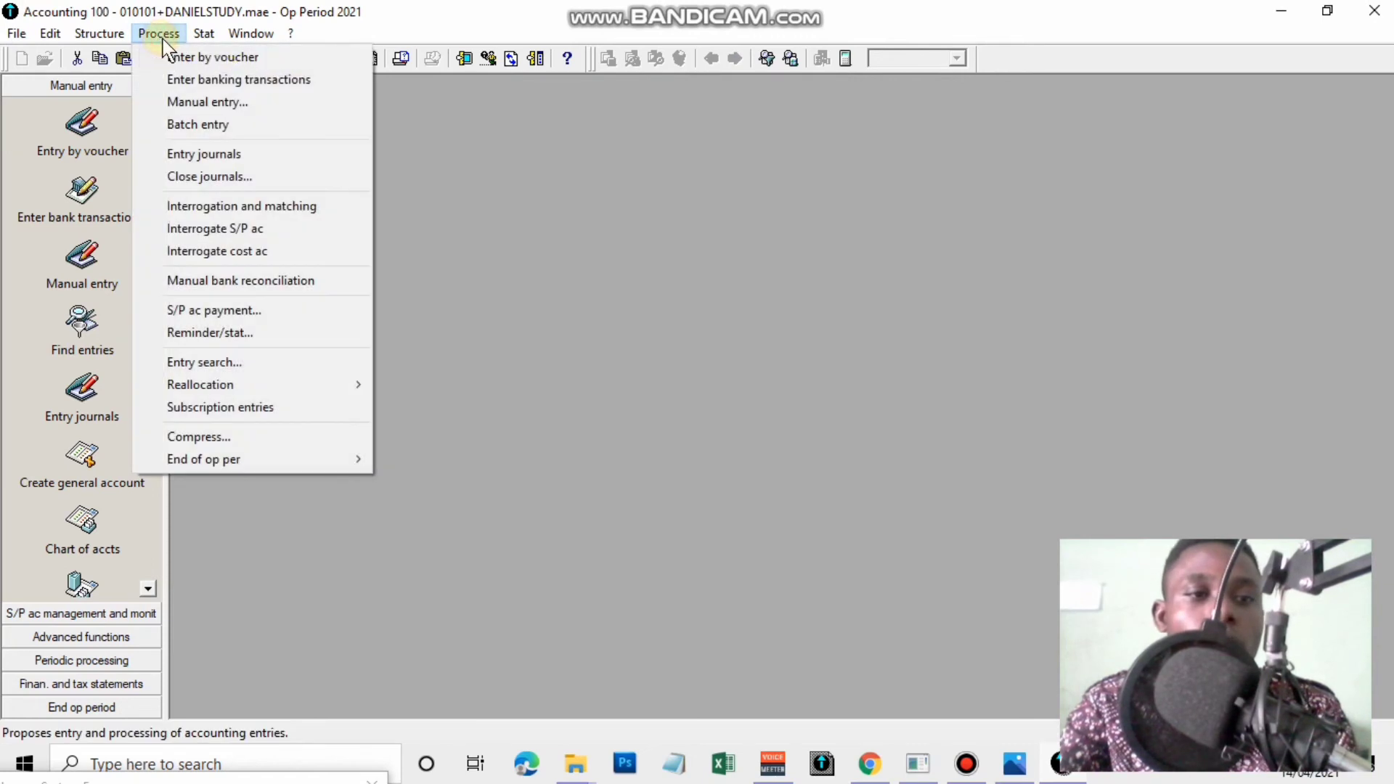
left_click(225, 101)
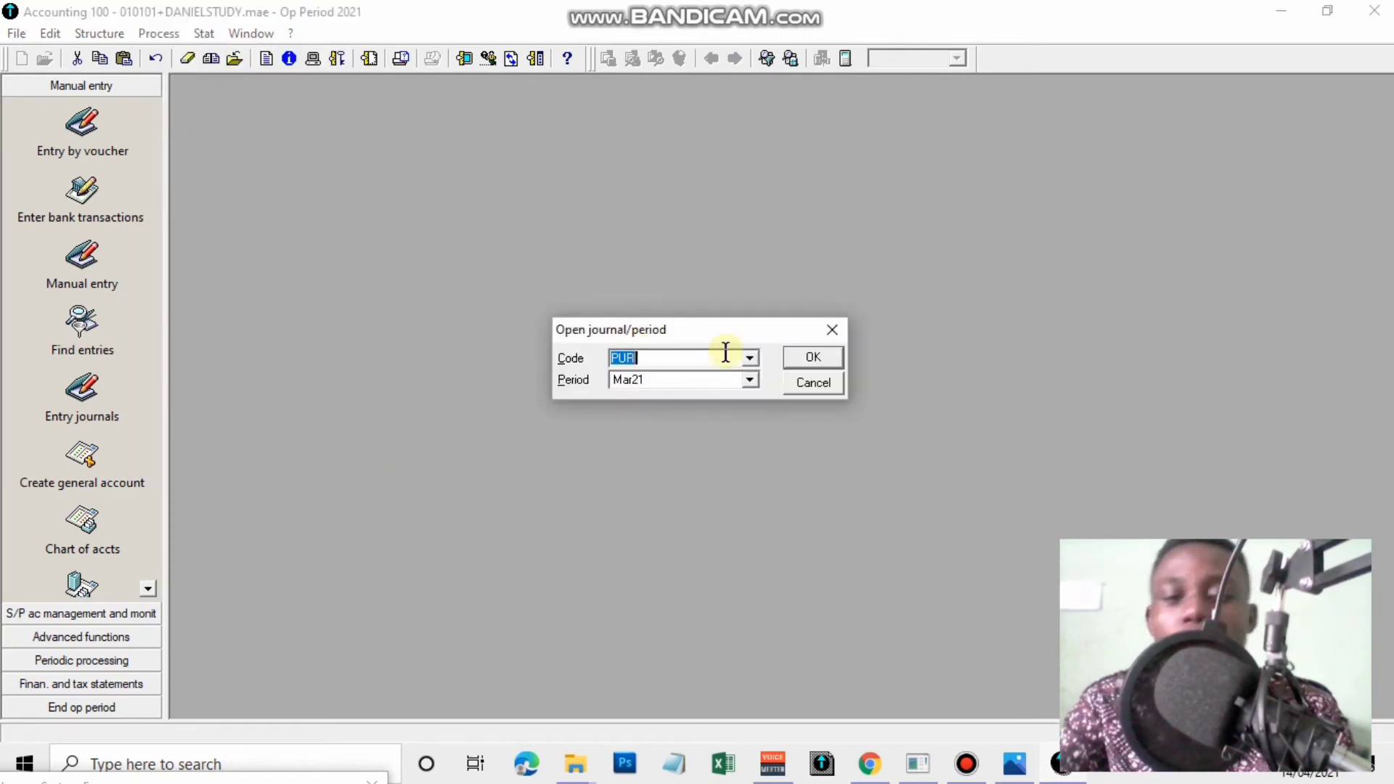
key("BackSpace")
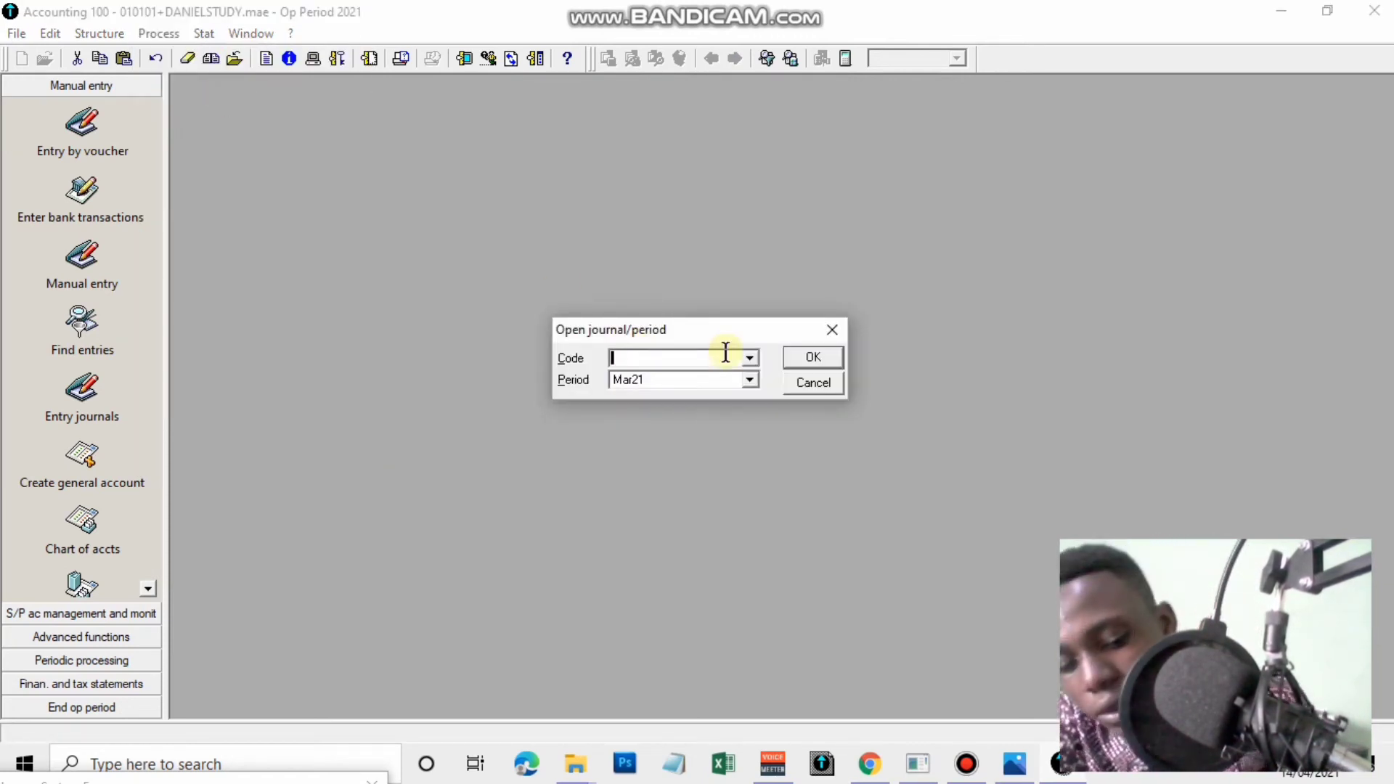
type("CAS")
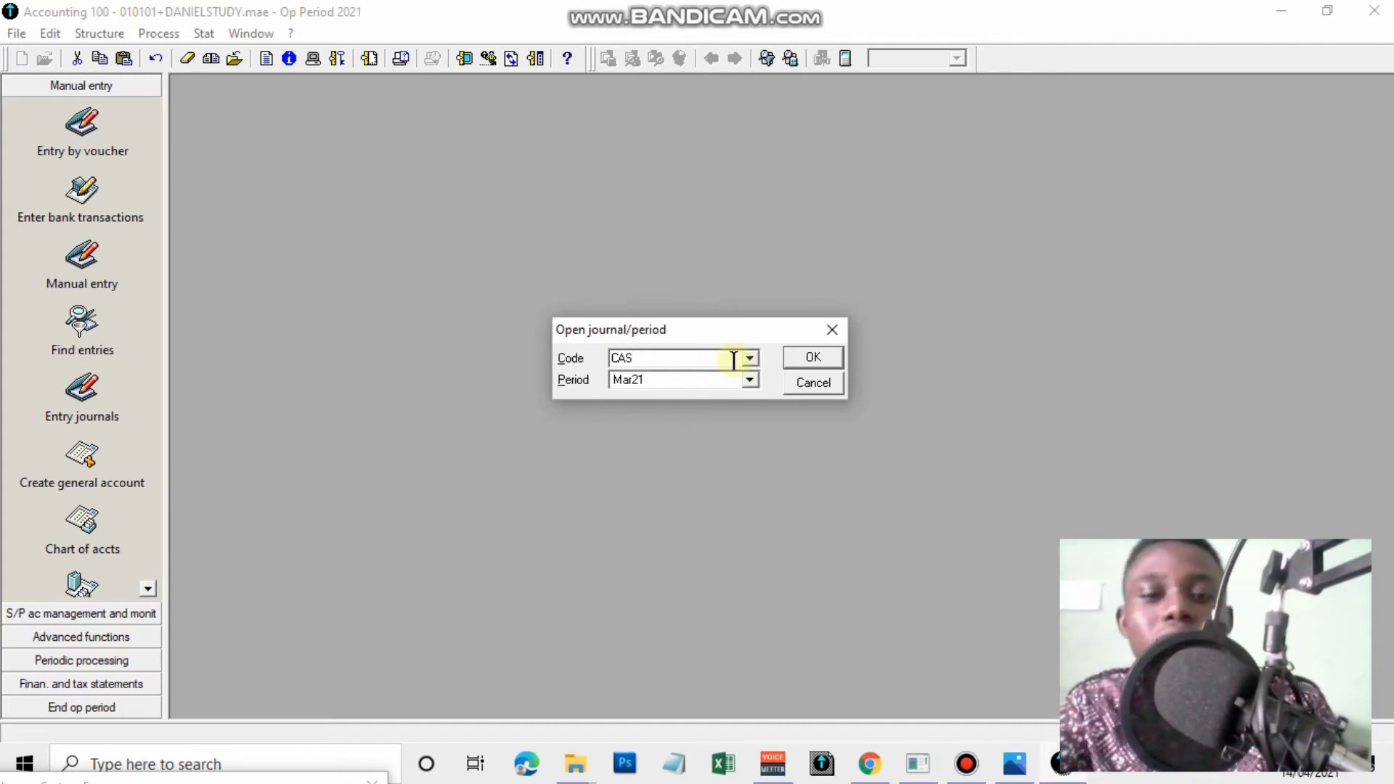
left_click(794, 359)
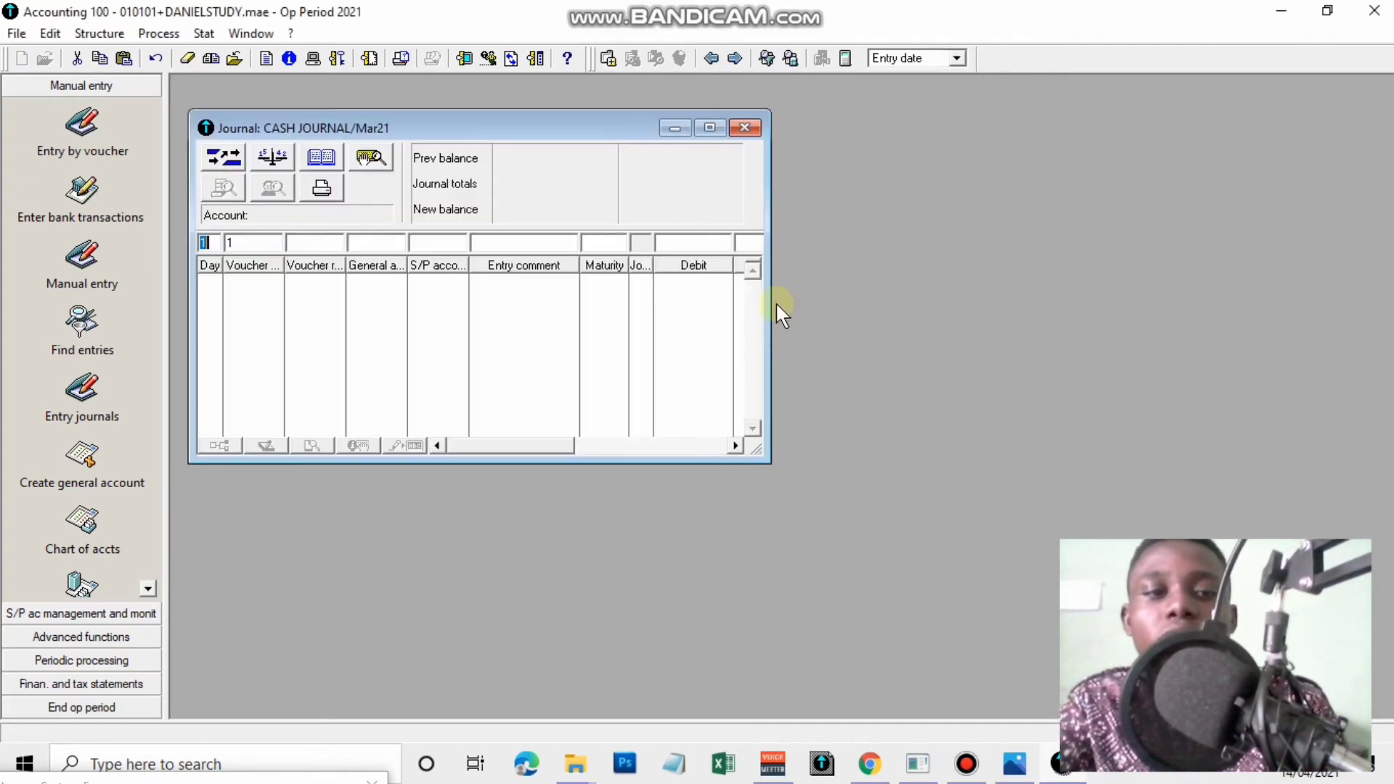
left_click(710, 128)
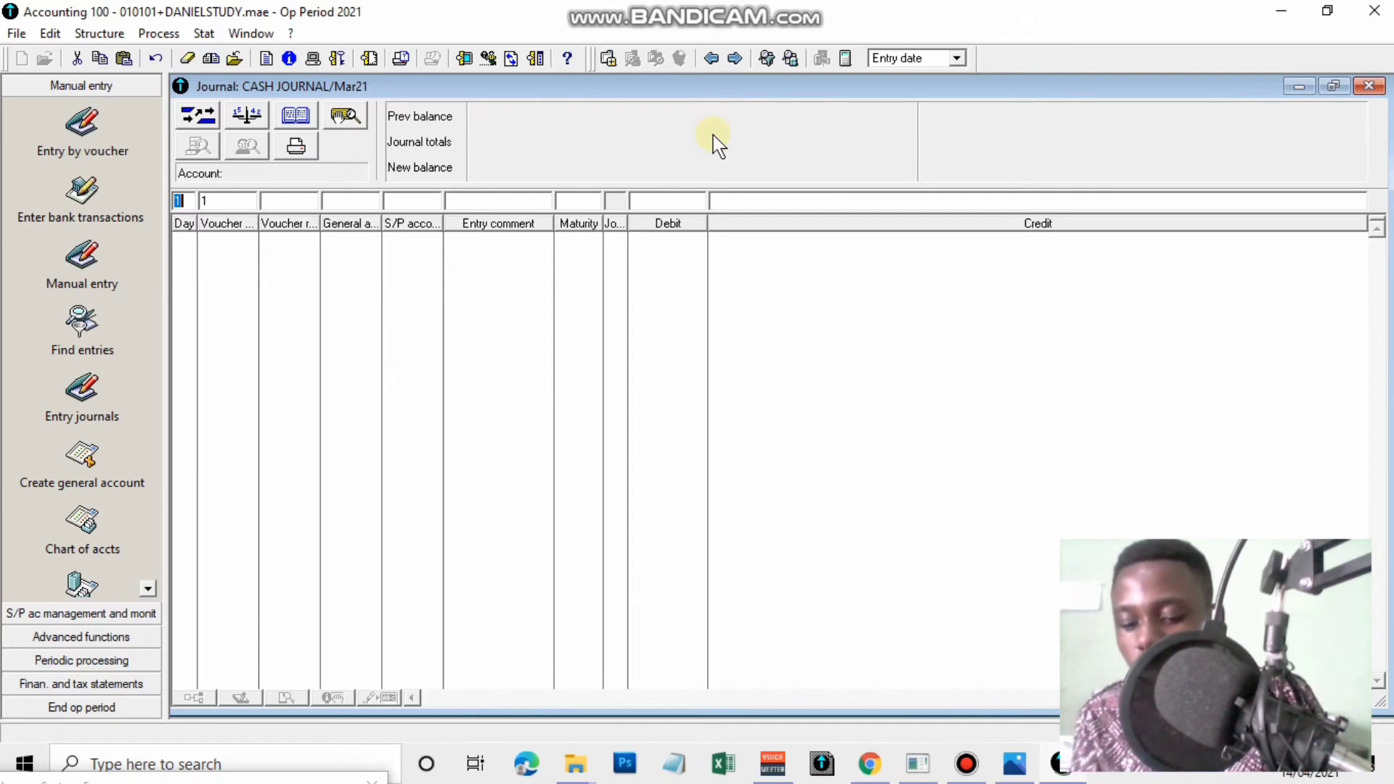
Start a day 03 customer line in the cash journal with general account 411 and S/P account 4113
type("03")
key("Tab")
key("Tab")
key("Tab")
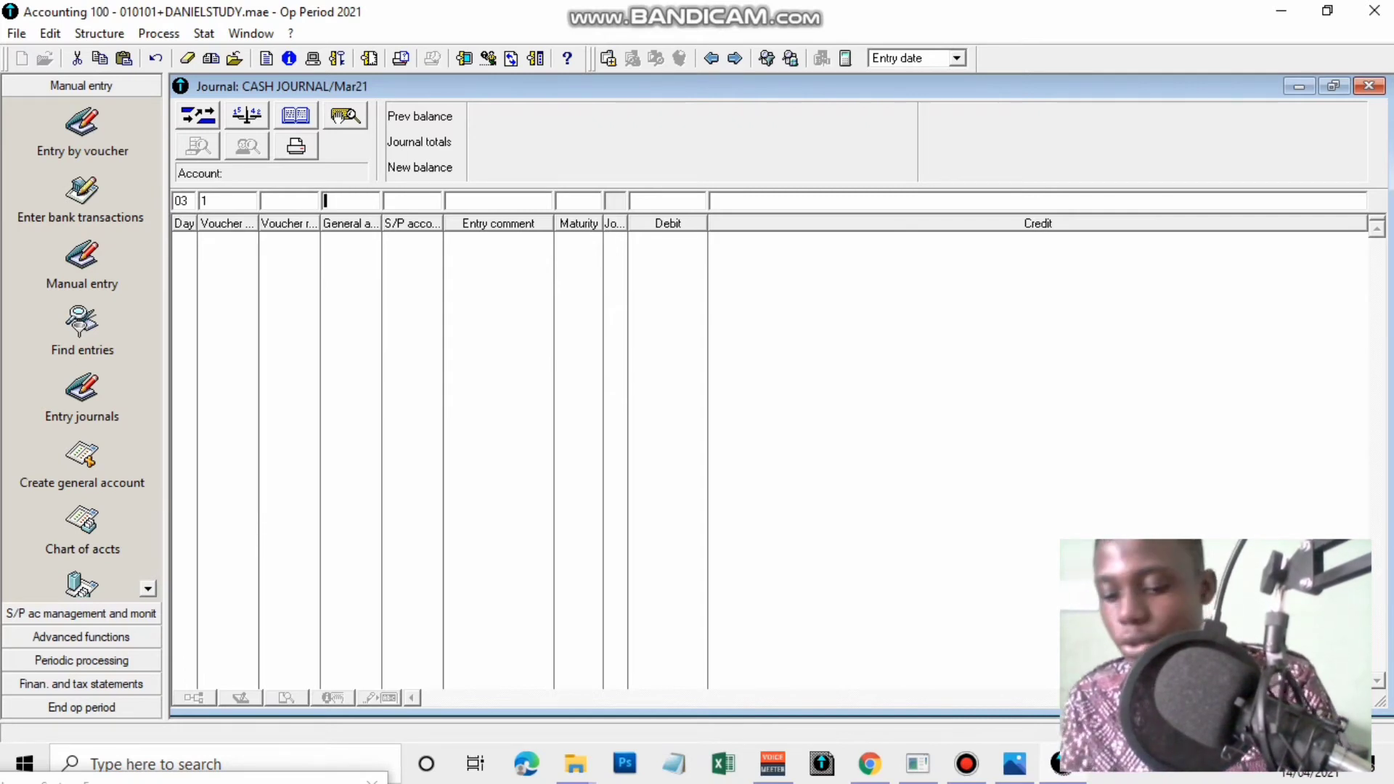
type("411")
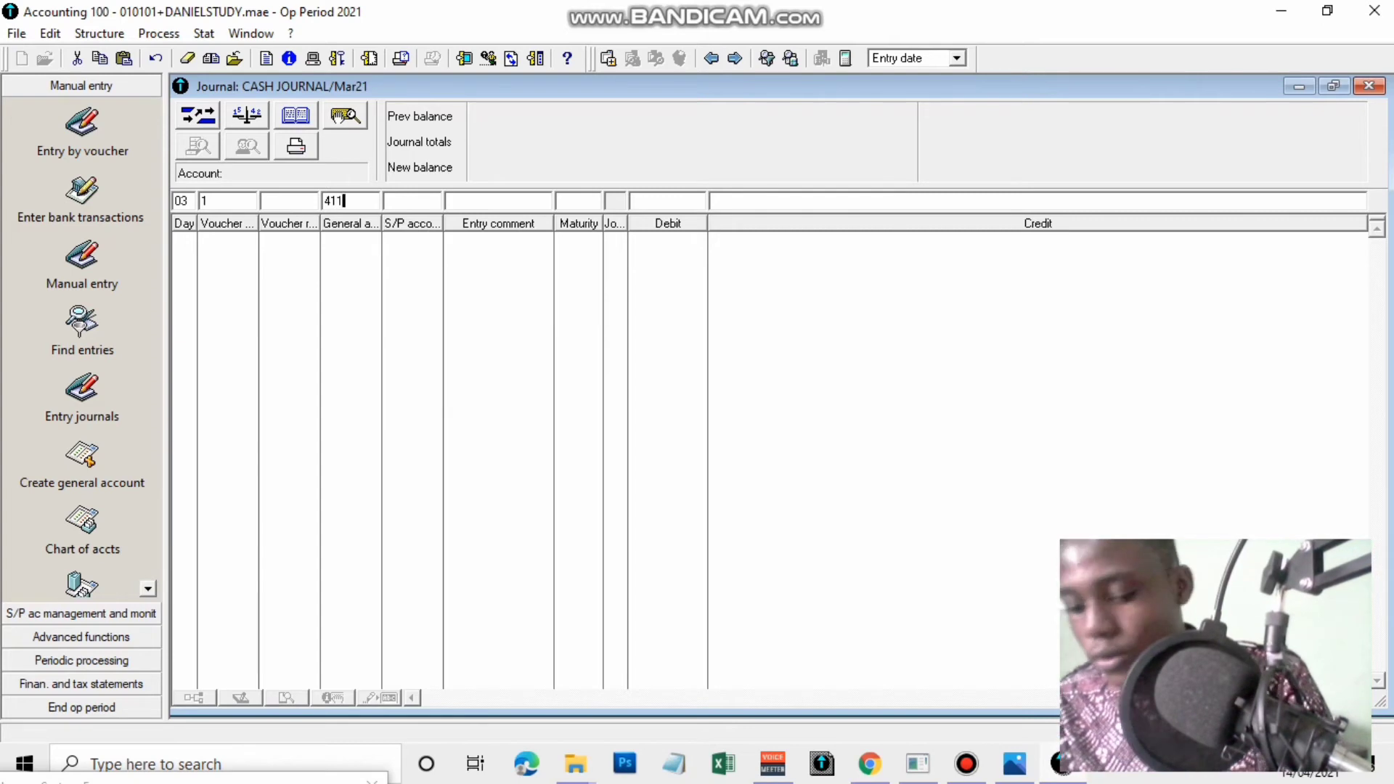
key("Tab")
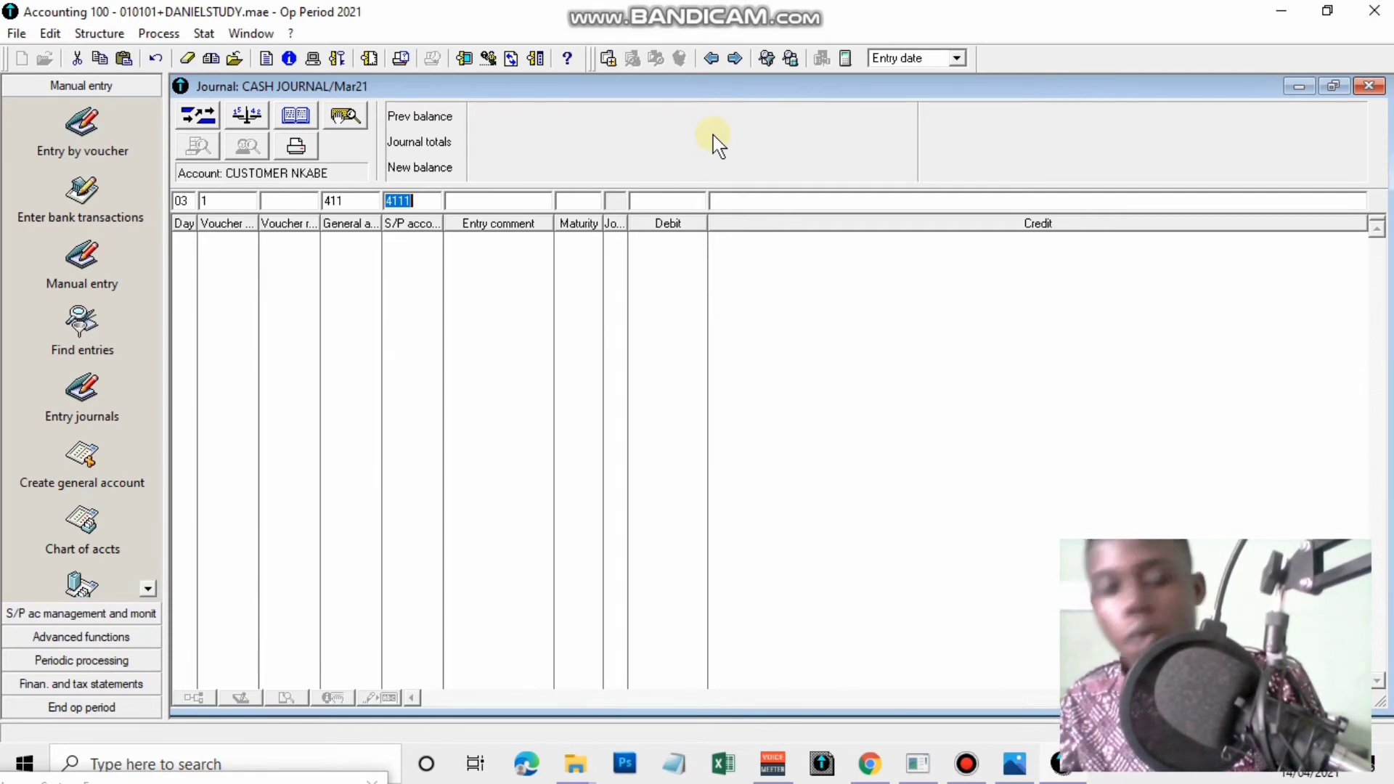
left_click(416, 201)
key("BackSpace")
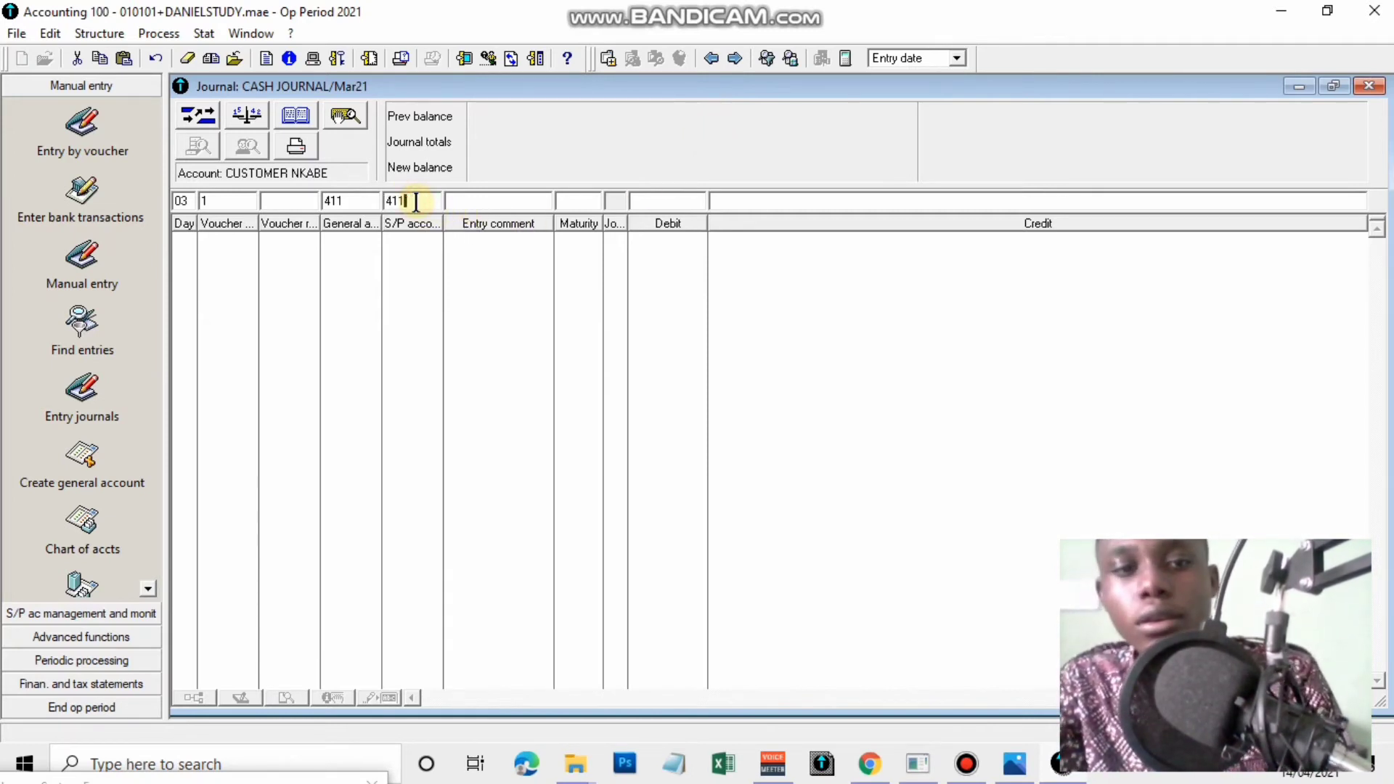
type("3")
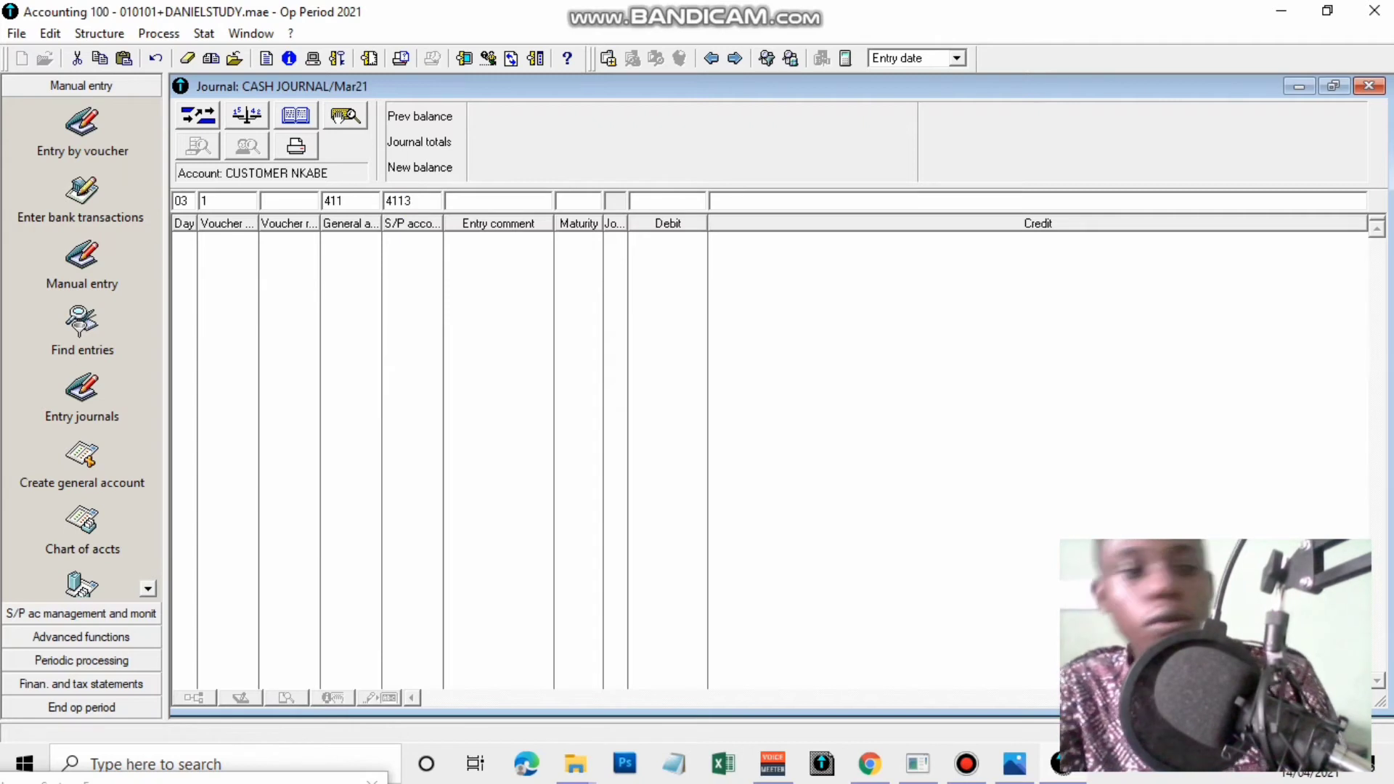
key("Return")
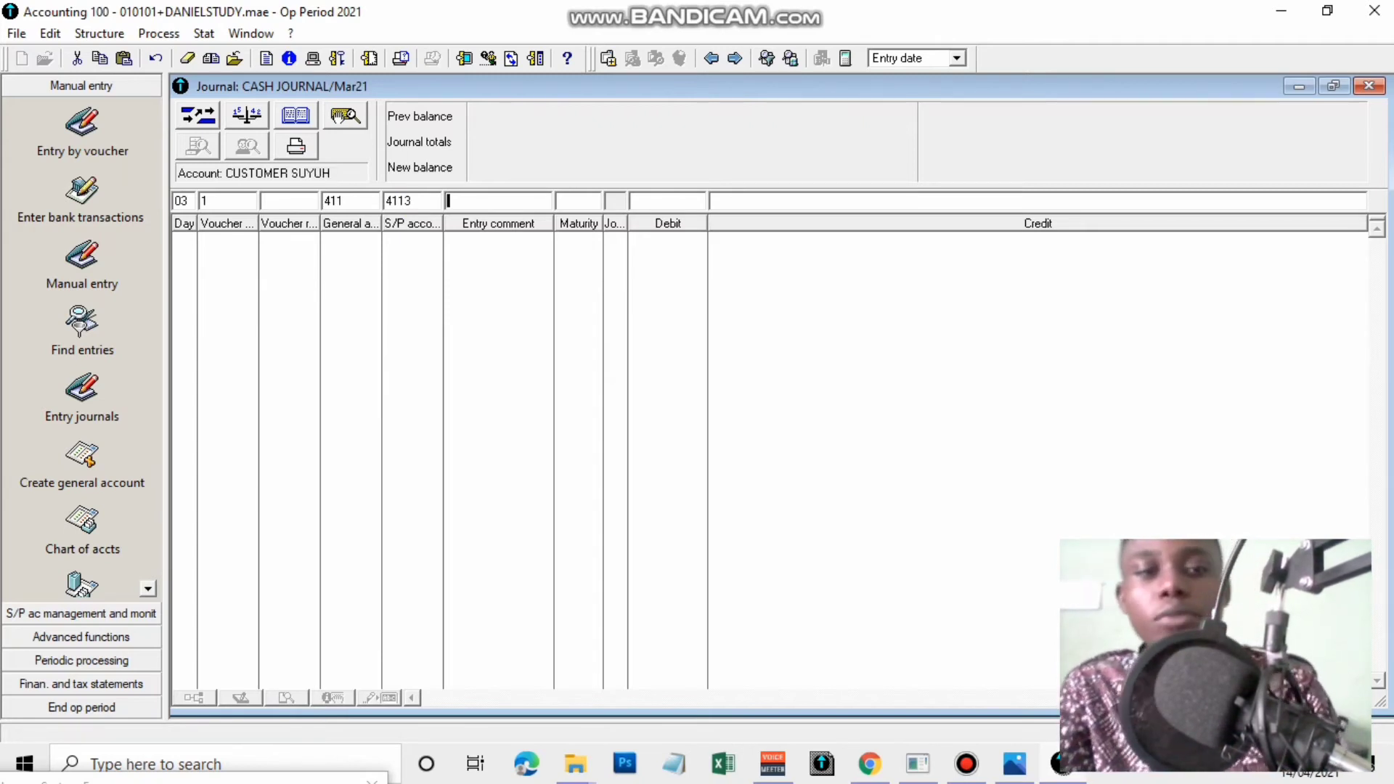
Complete the day 03 cash journal line with the customer account name as comment and a credit of 2,362,625
key("Return")
key("Return")
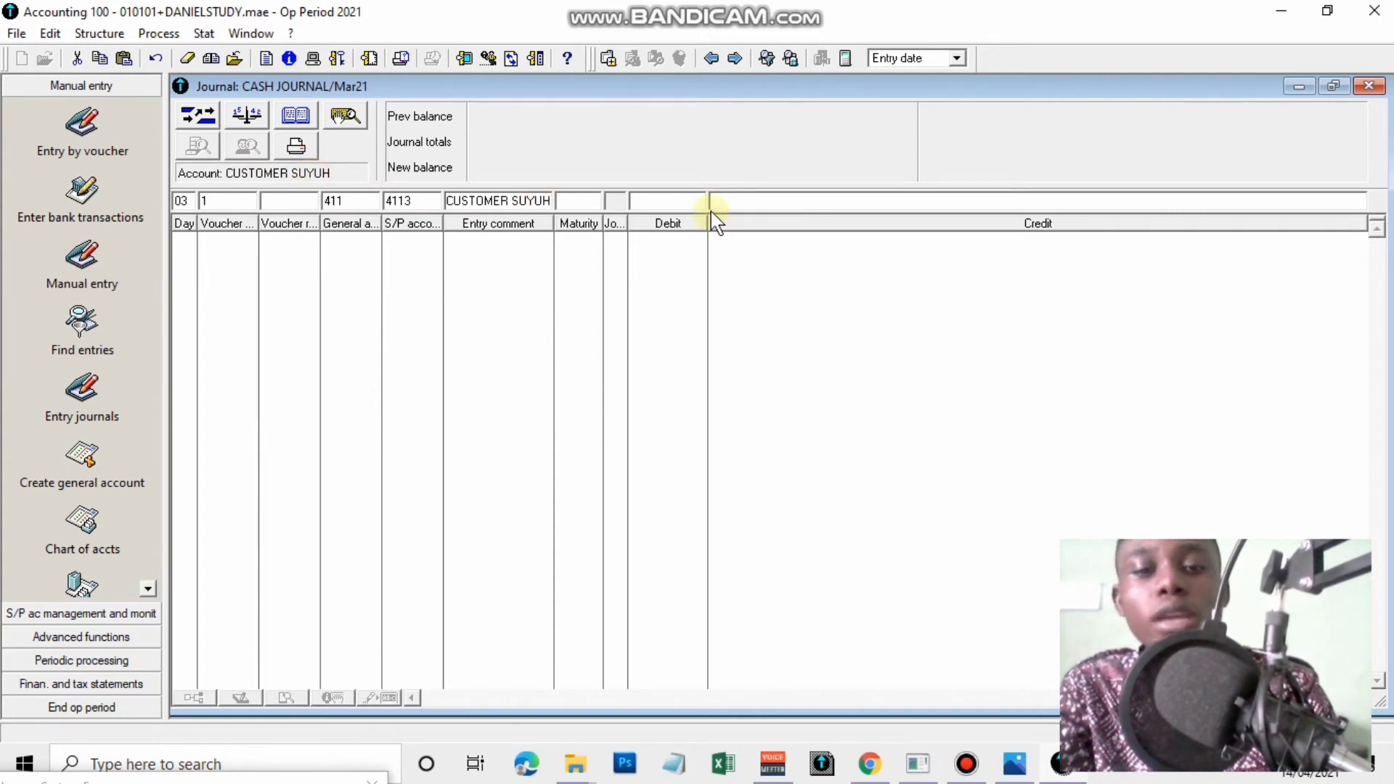
left_click(726, 201)
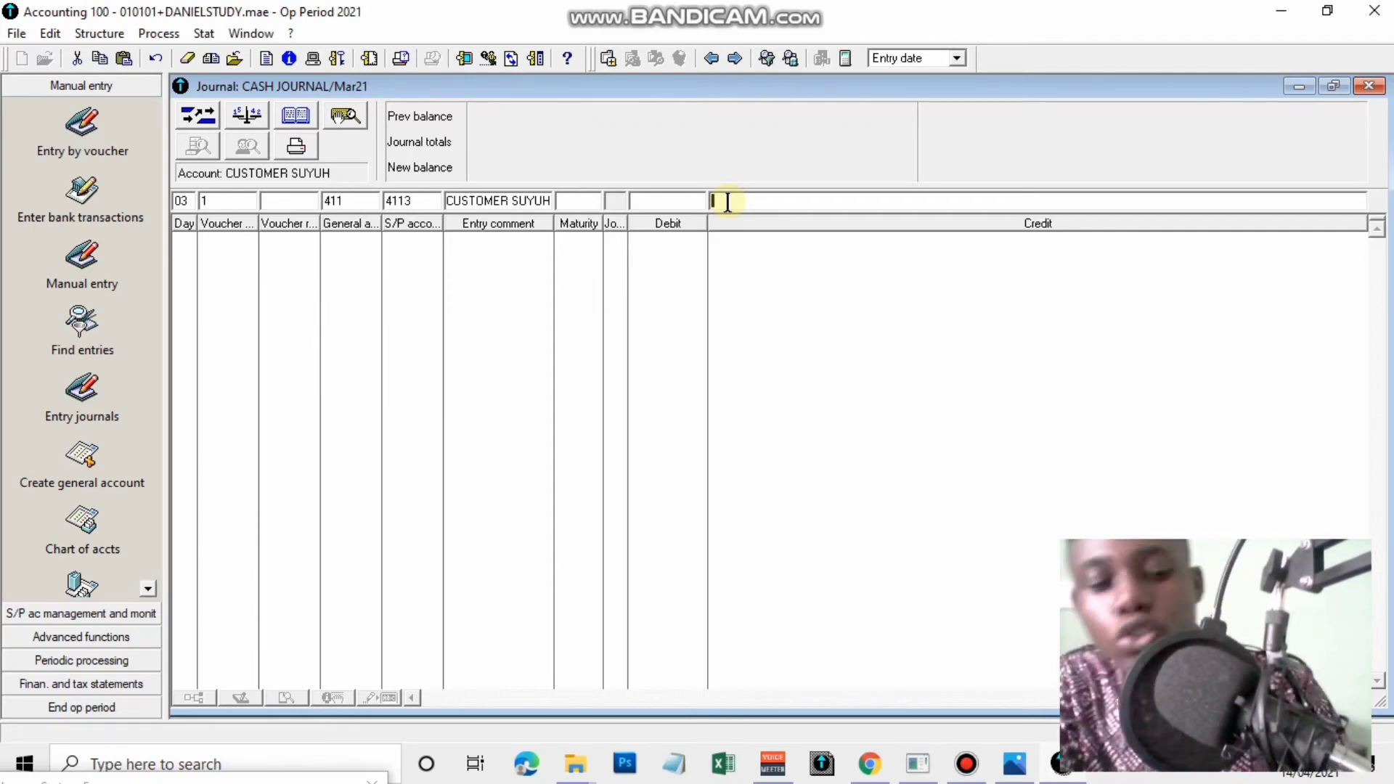
type("23")
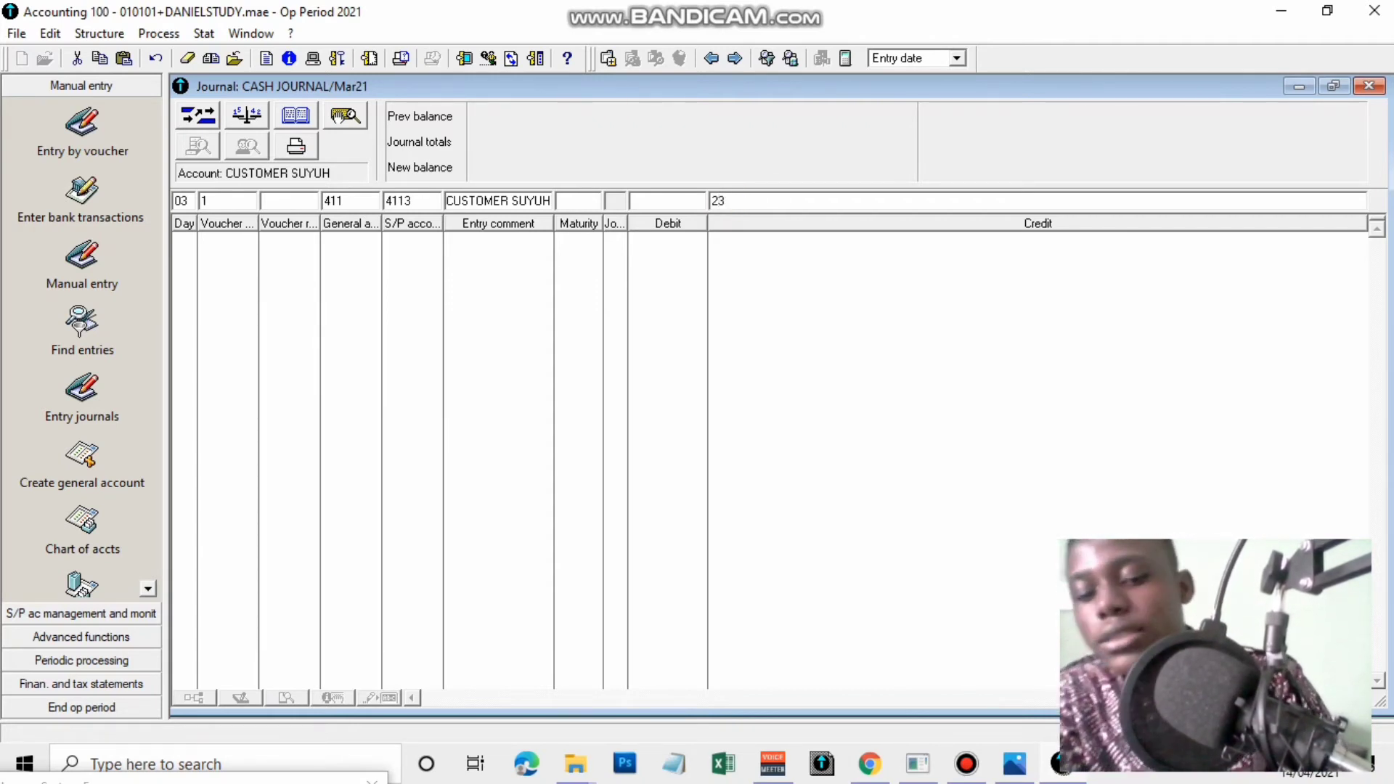
type("6262")
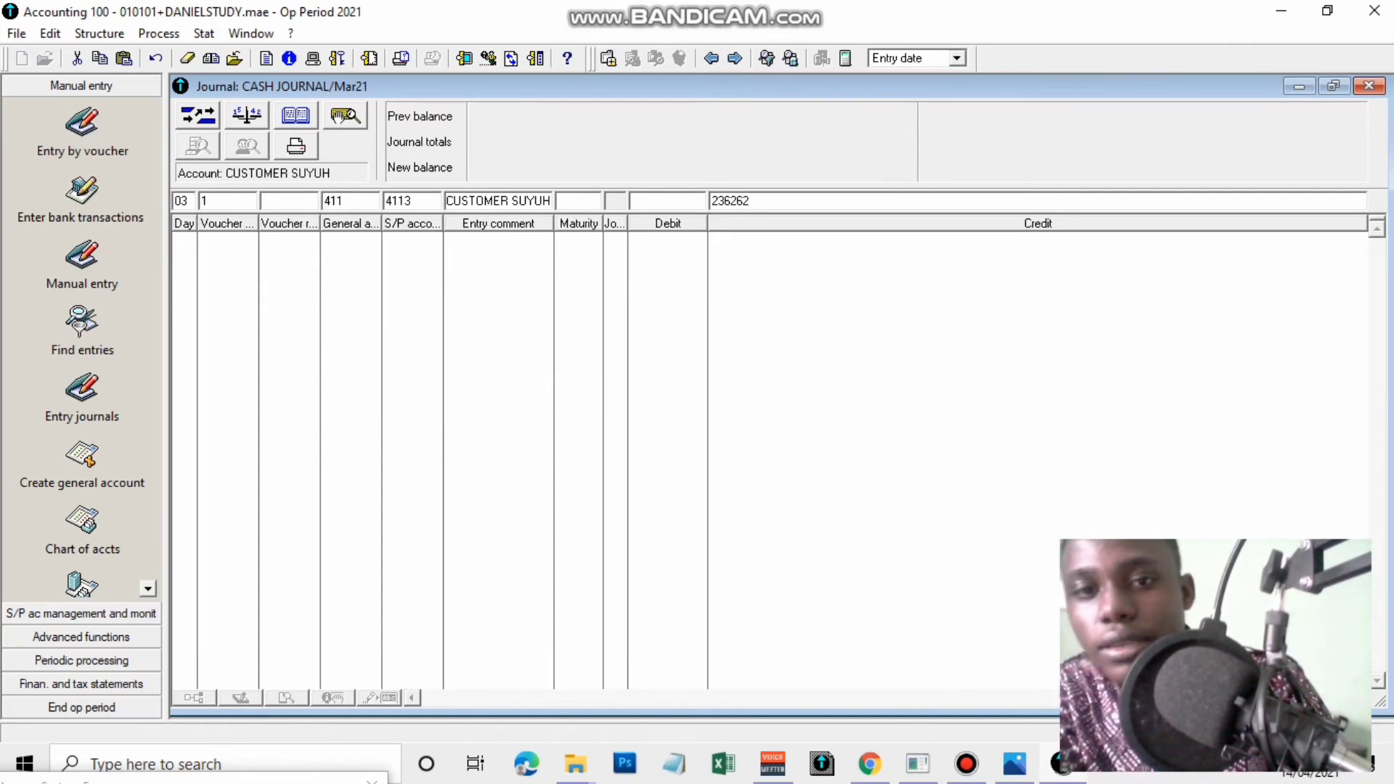
type("5")
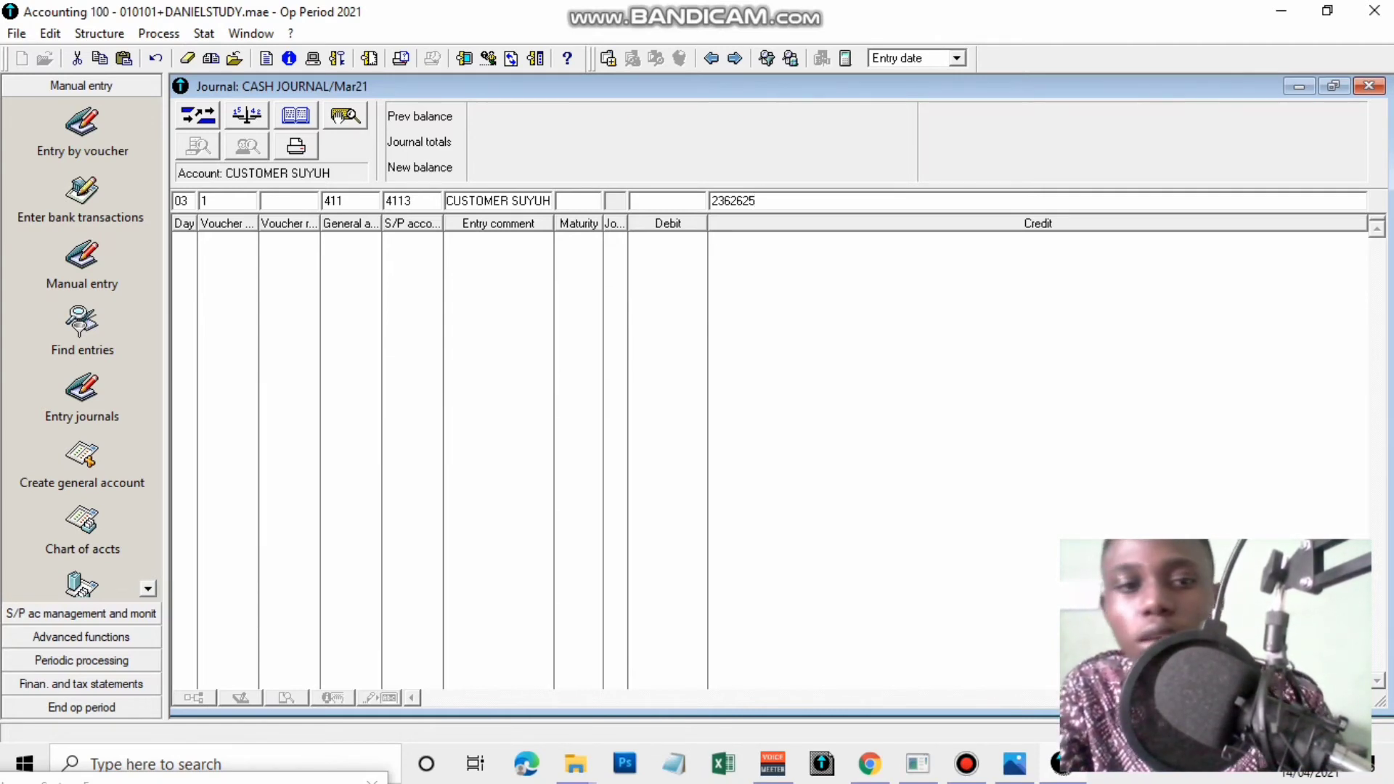
key("Return")
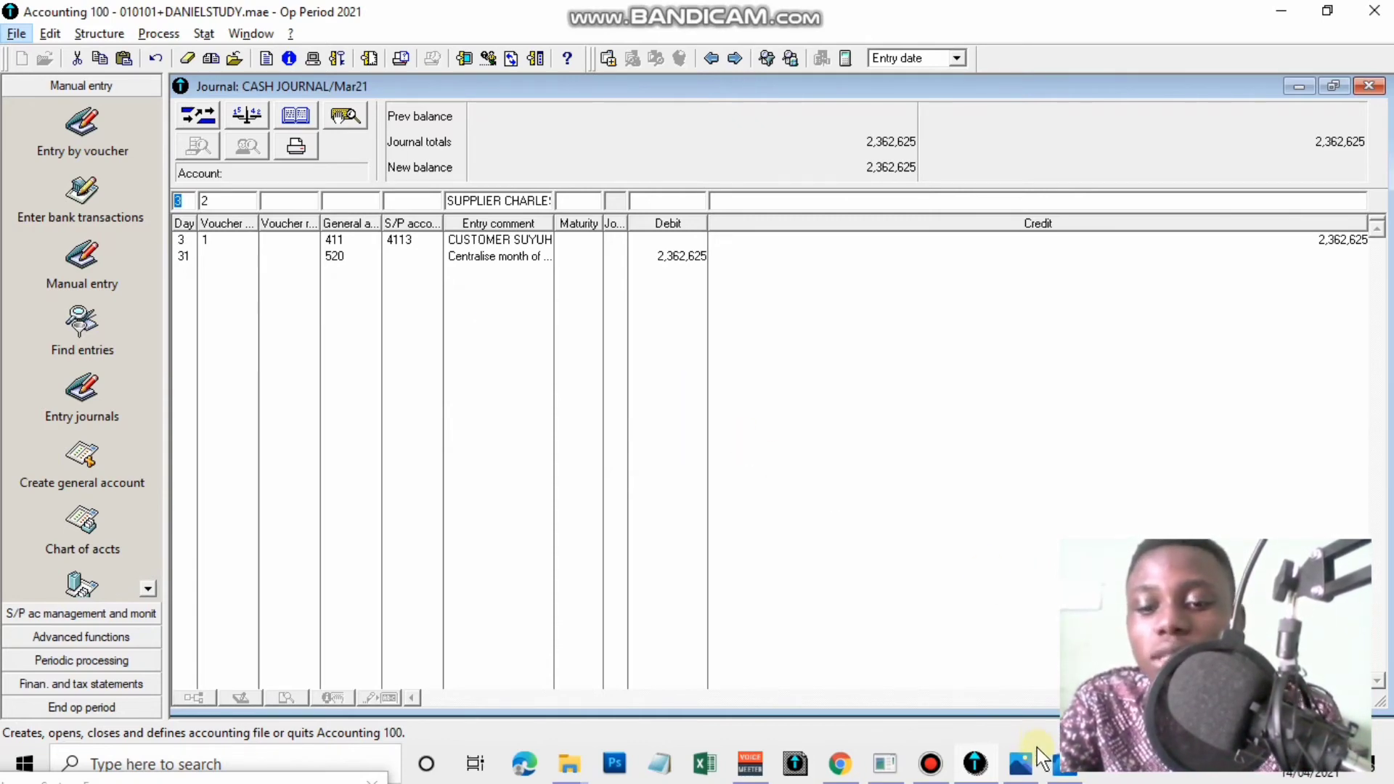
Review the 11/03 sale by NFC Bank cheque in the exercise photo and look up its customer's account in the S/P chart
left_click(1023, 764)
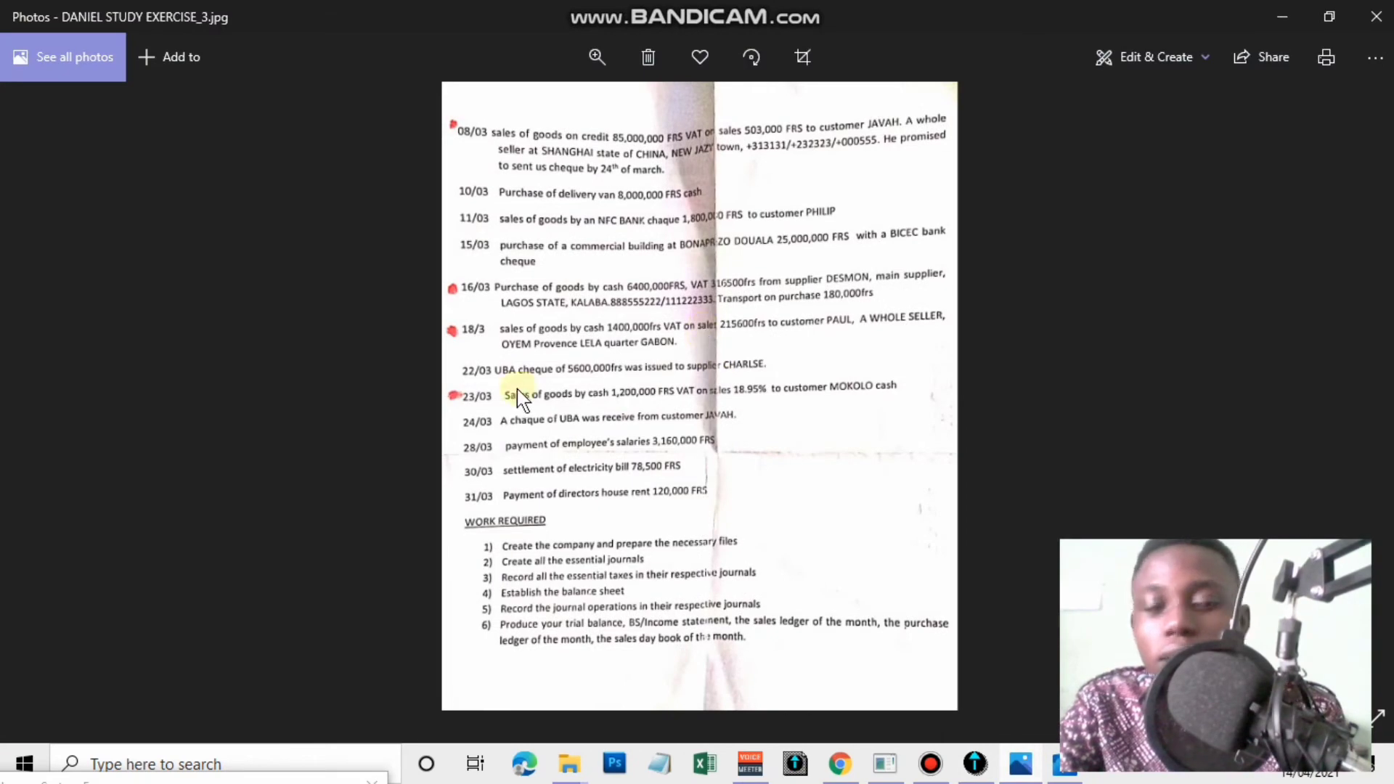
scroll(520, 151, "up", 2)
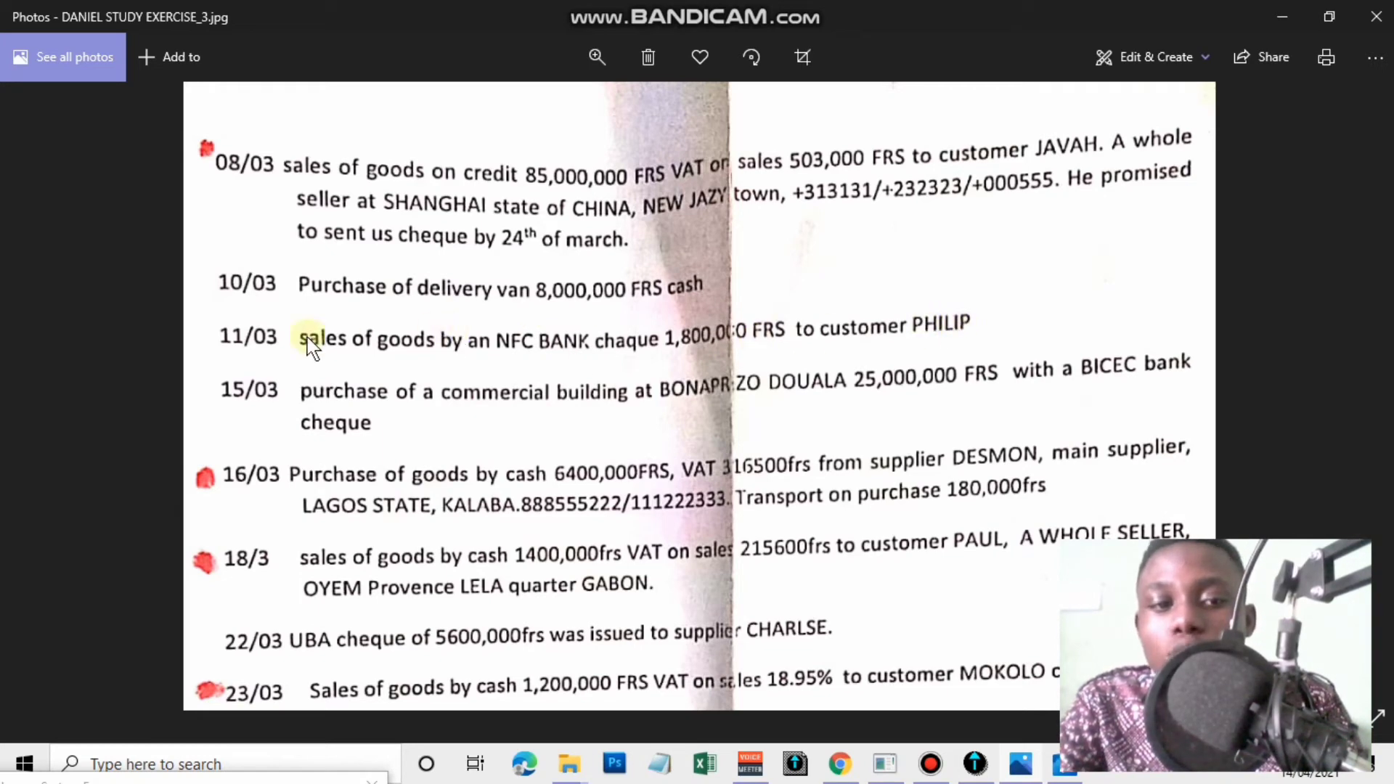
scroll(611, 368, "down", 2)
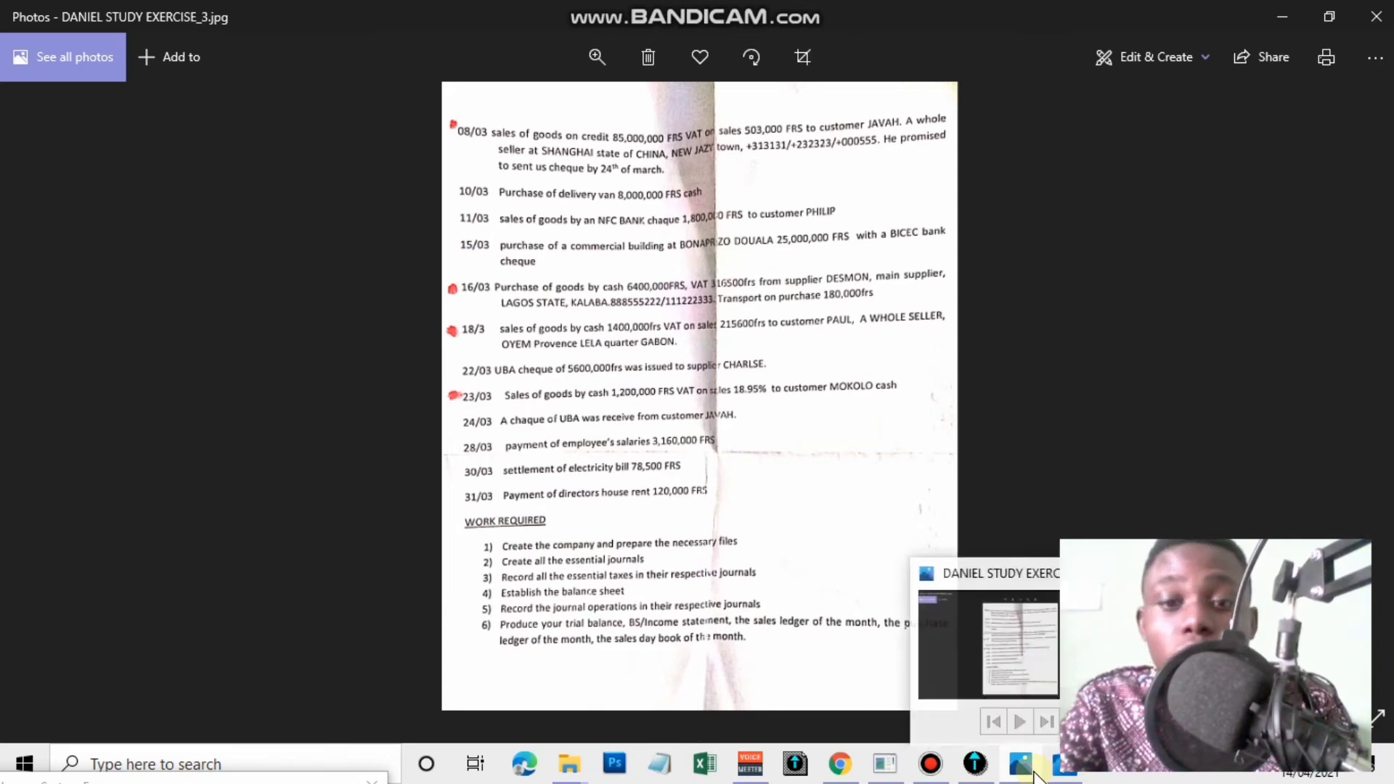
left_click(1035, 776)
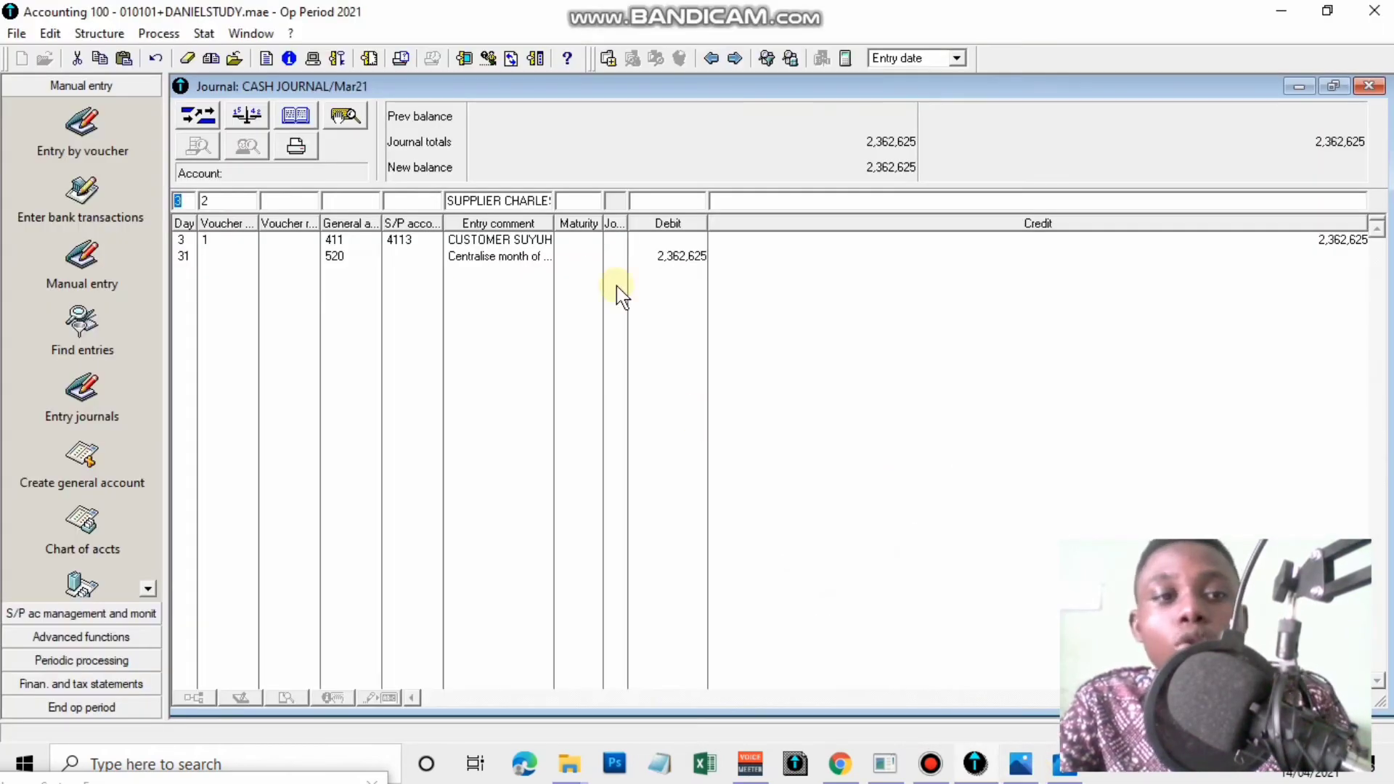
left_click(90, 36)
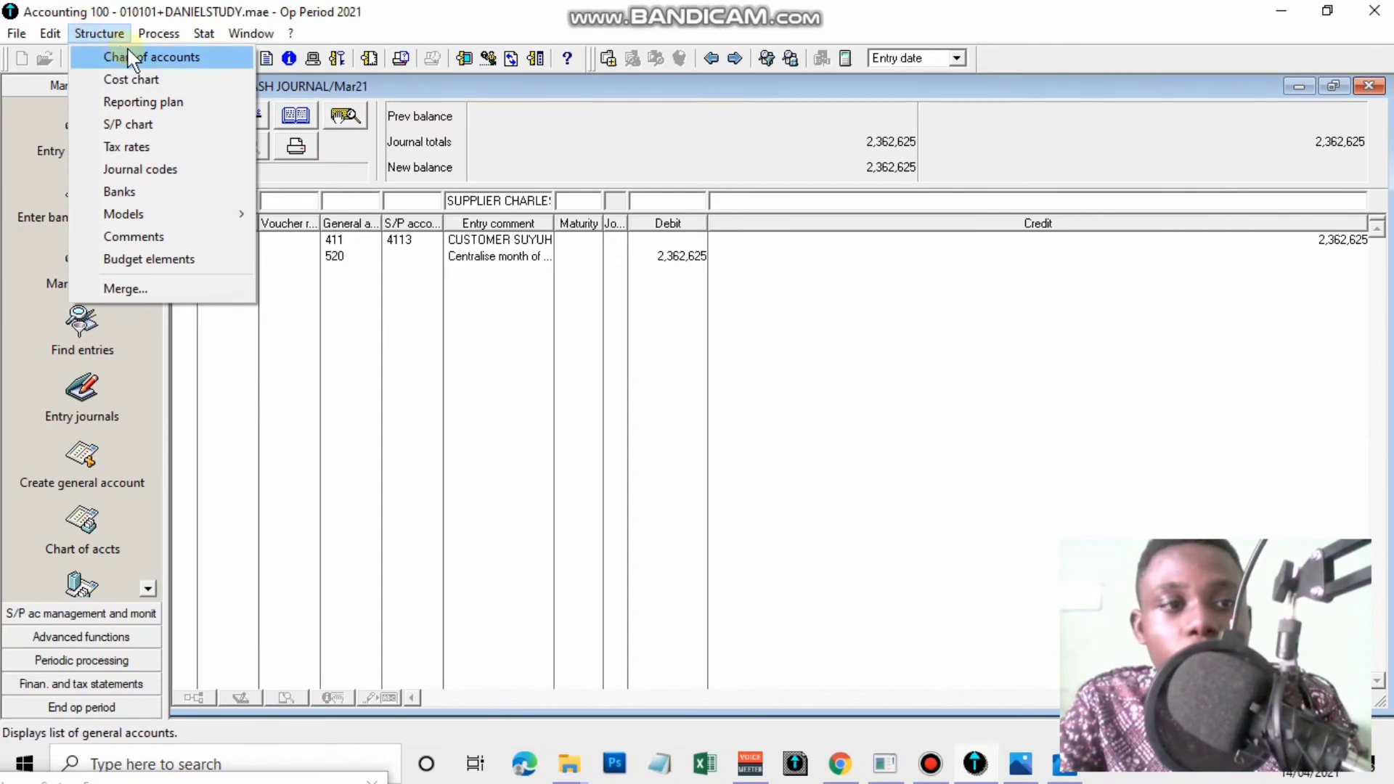
left_click(145, 127)
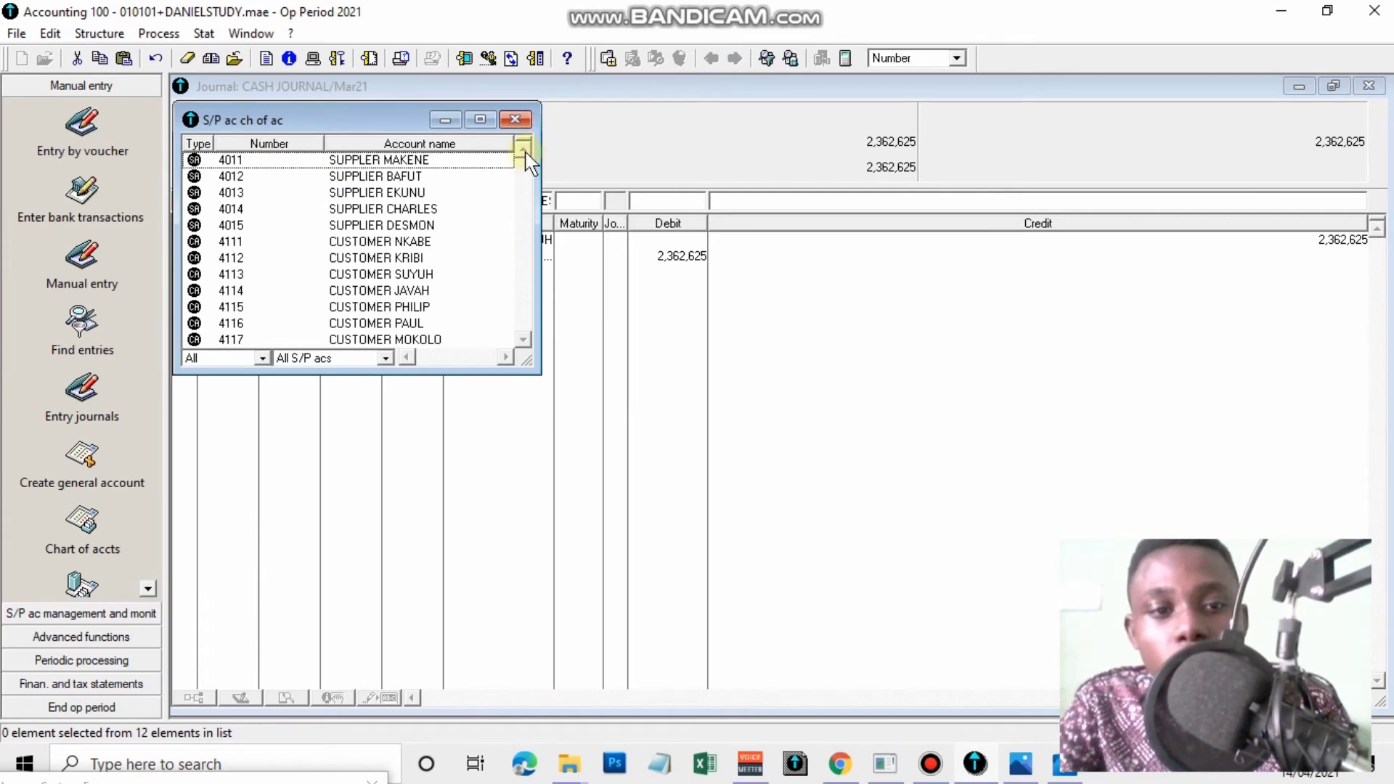
left_click(404, 308)
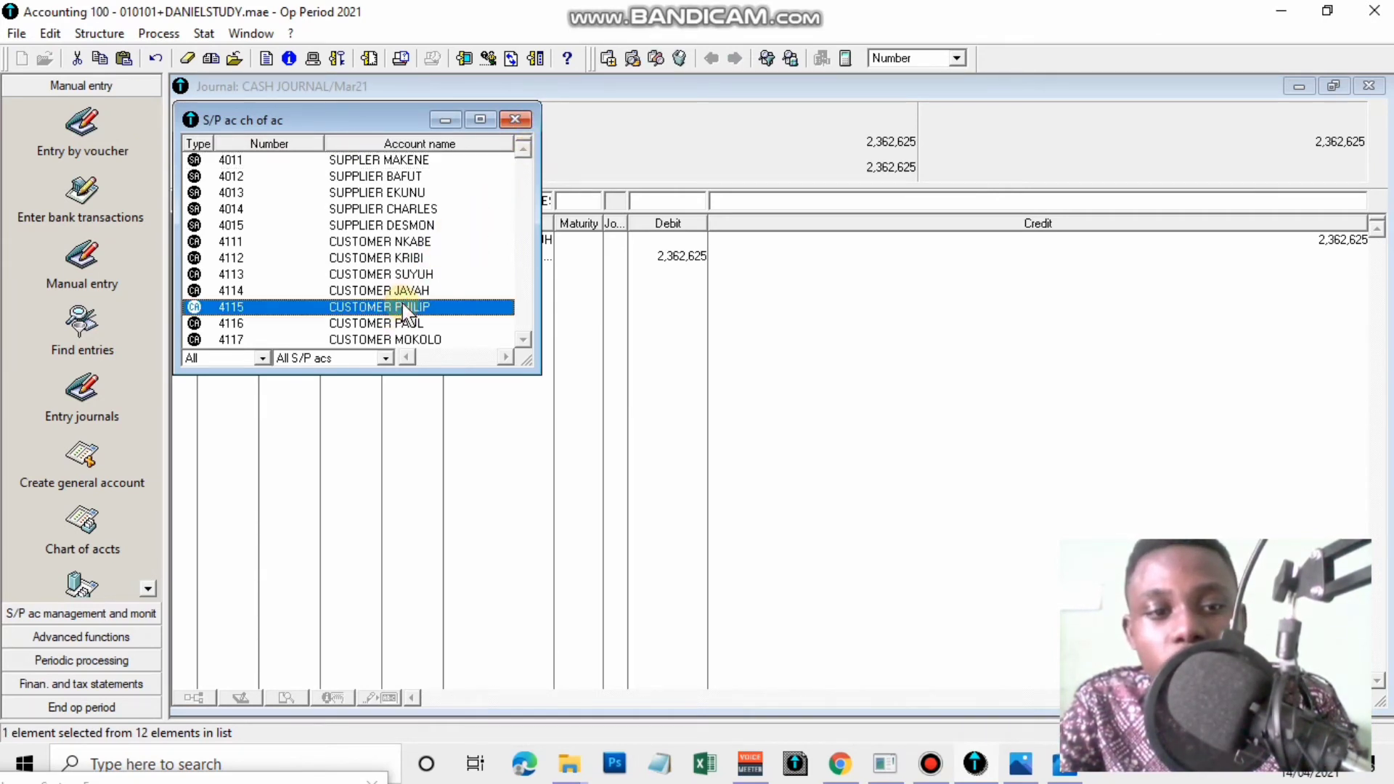
left_click(515, 119)
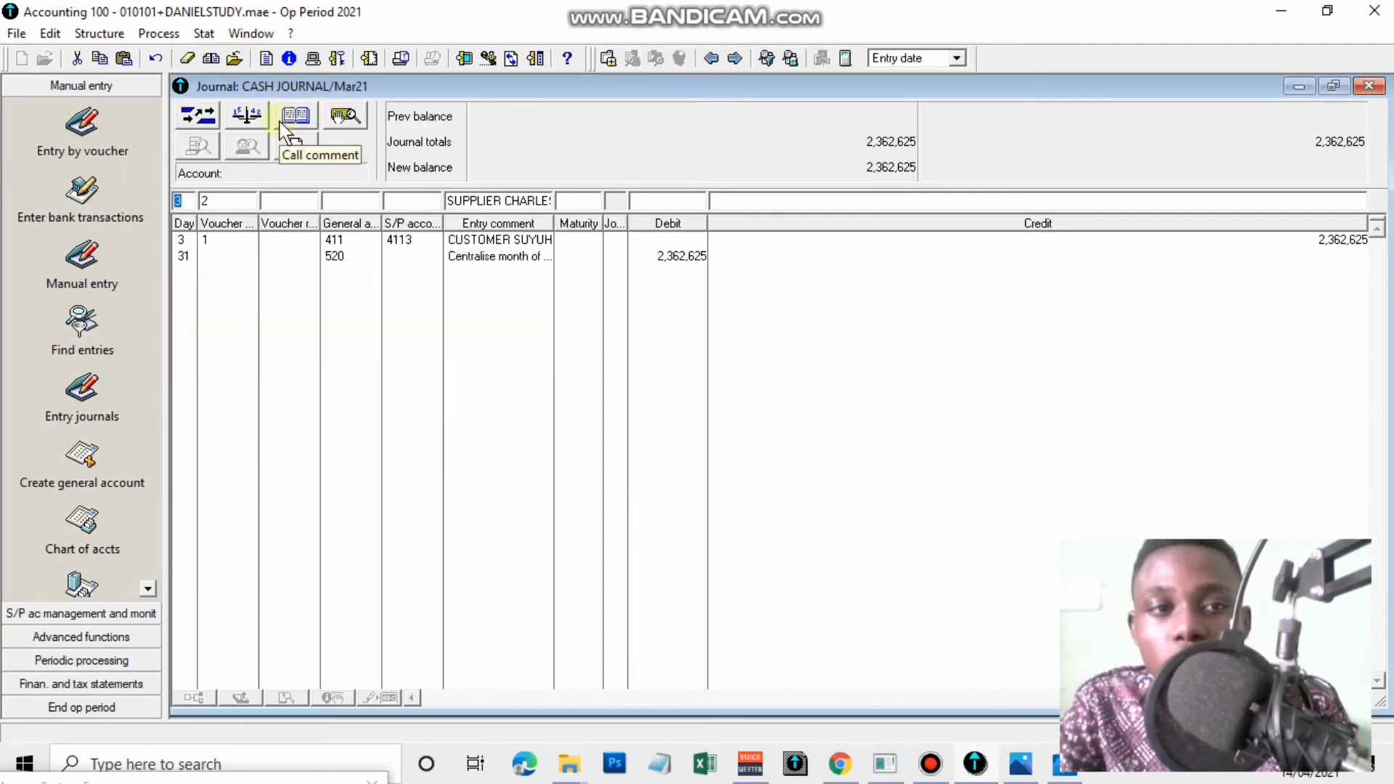
Reopen the sales journal, code SAL, for Mar21 in a maximized window for manual entry
left_click(161, 36)
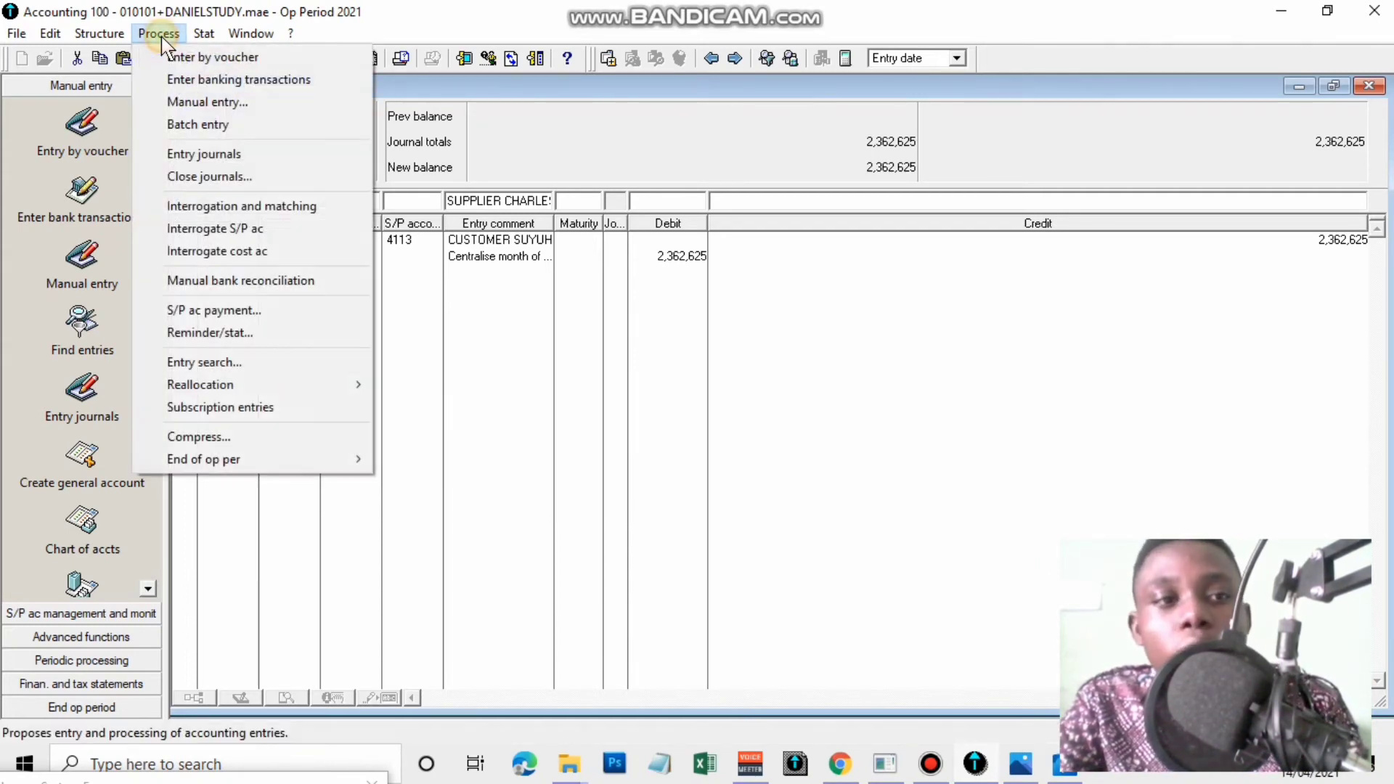
left_click(228, 102)
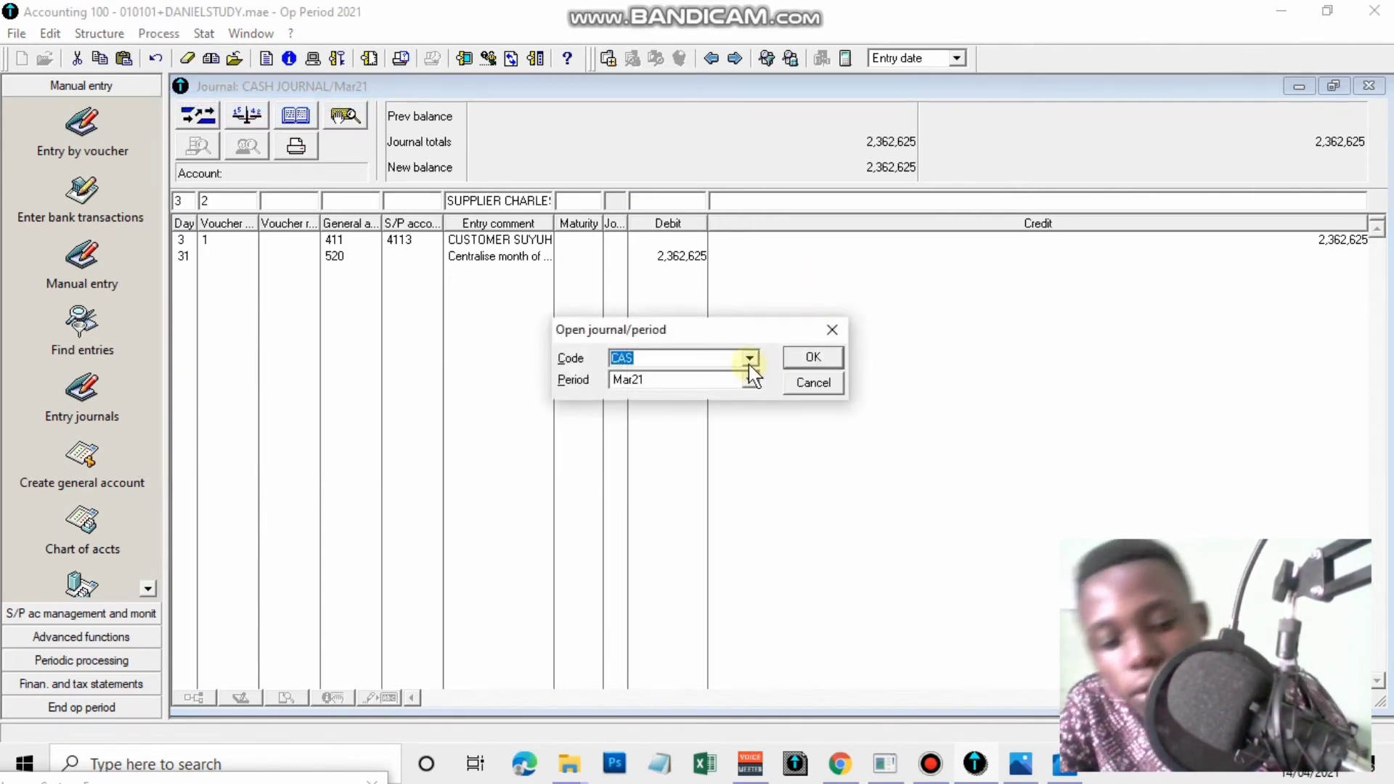
type("SAL")
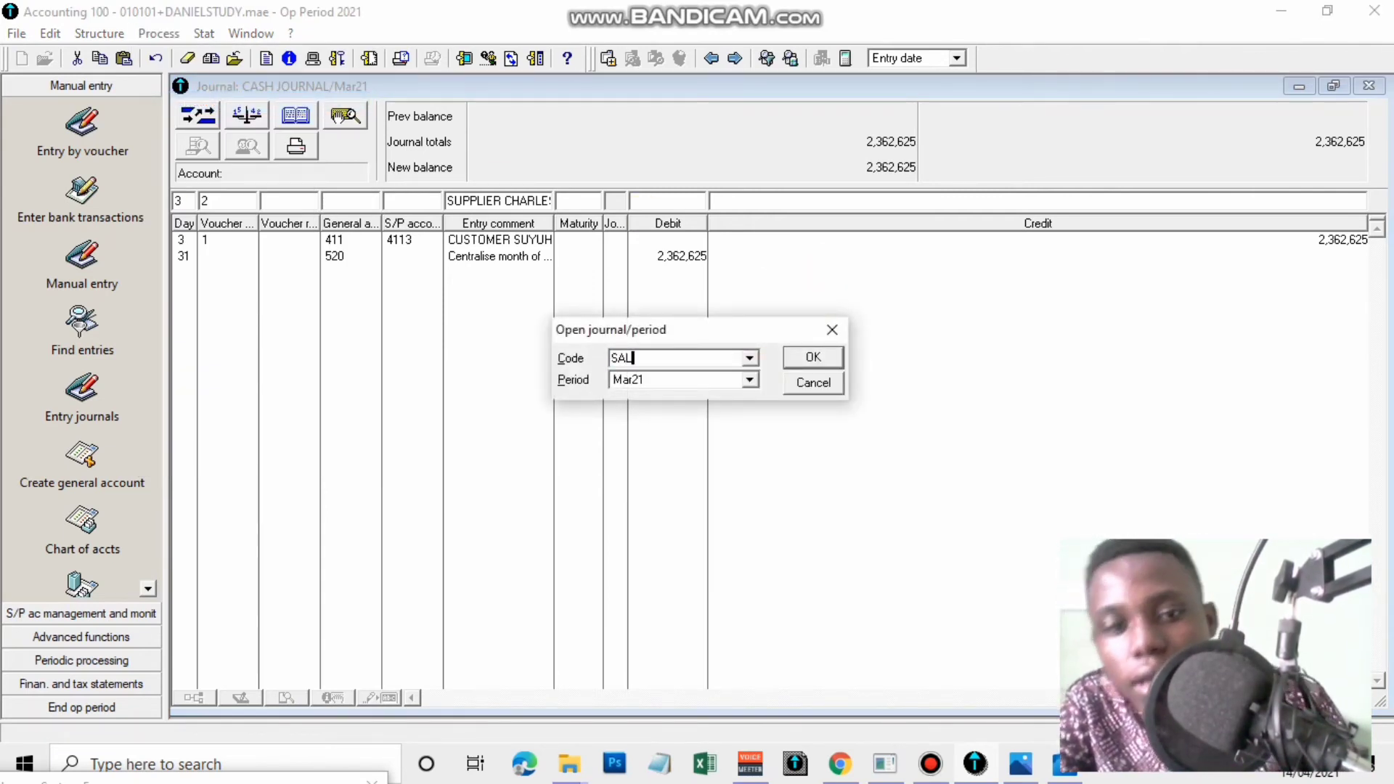
left_click(813, 358)
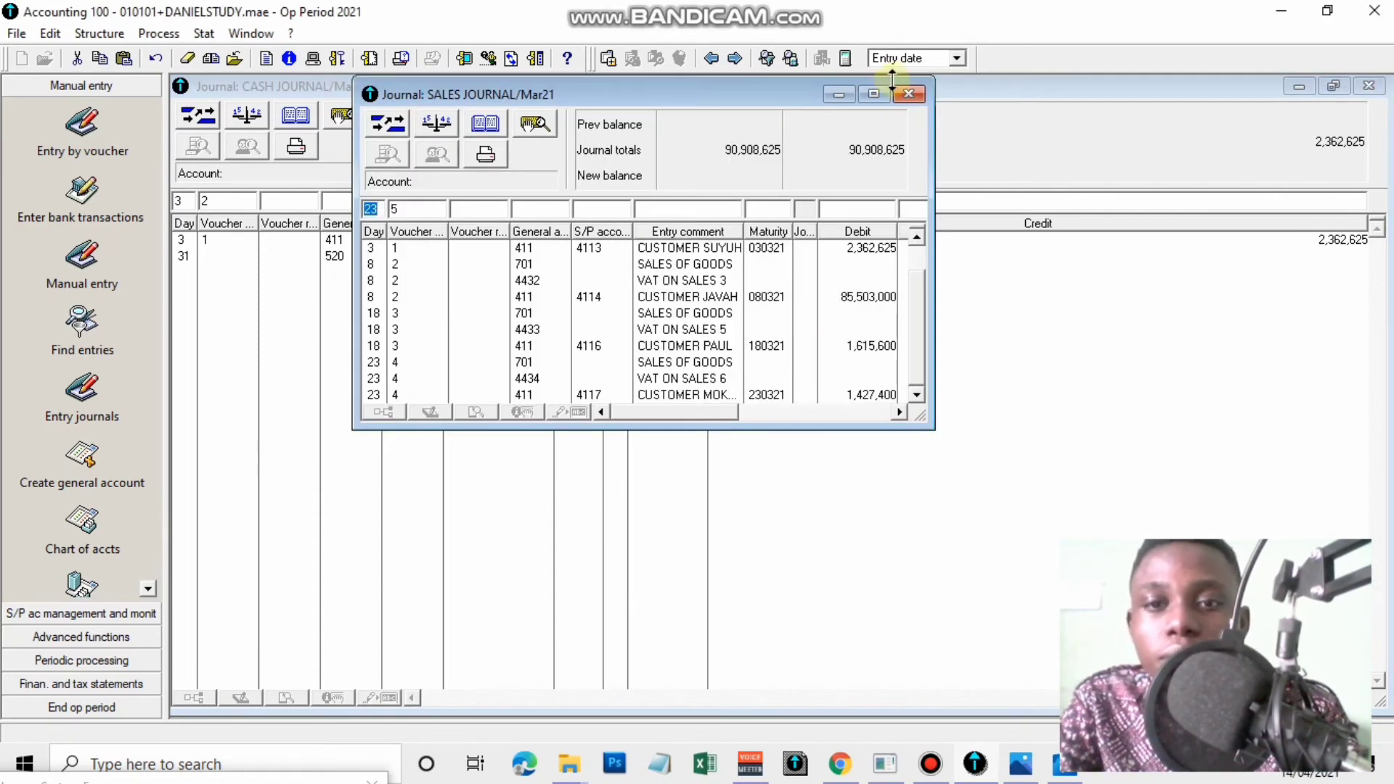
left_click(873, 93)
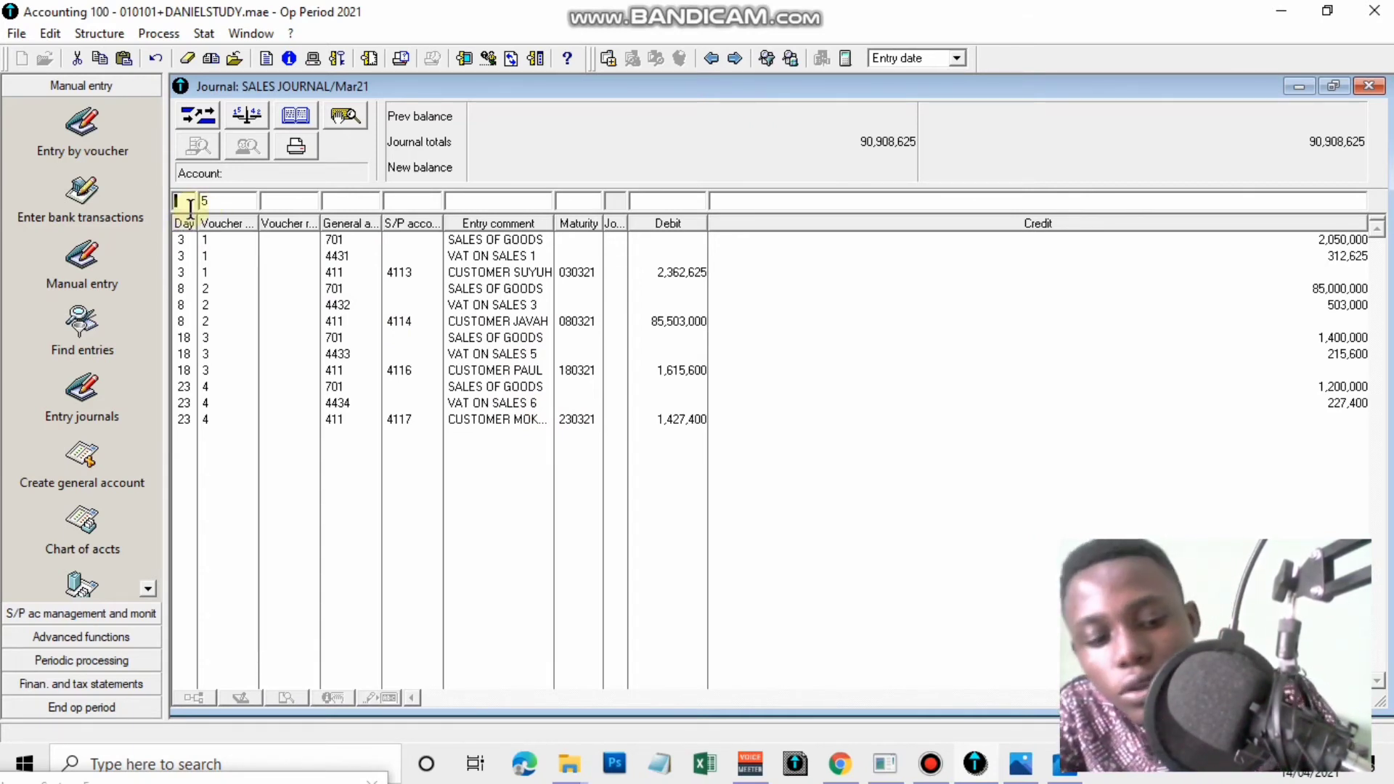
Record the day 11 sale line in the sales journal: general account 701, comment SALES OF GOODS, credit 1,800,000
type("11")
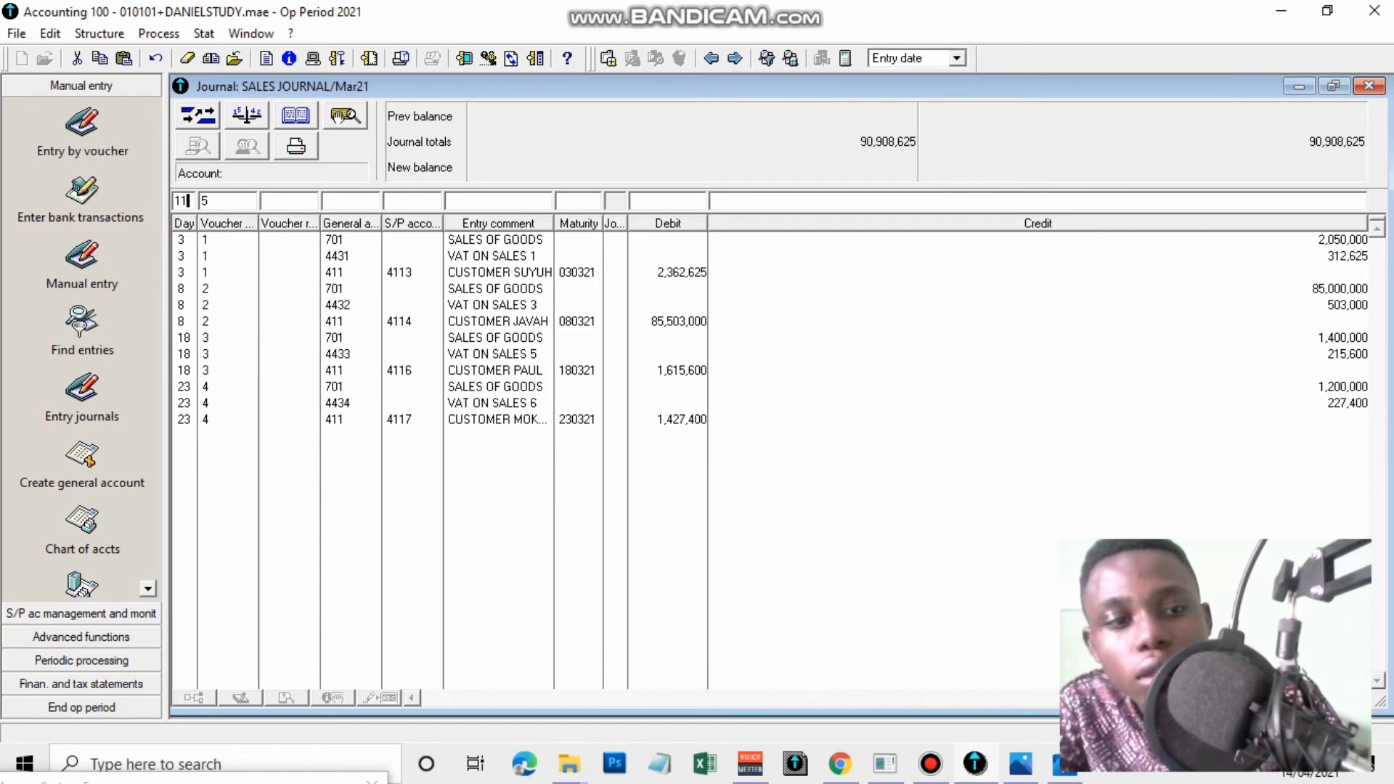
key("Return")
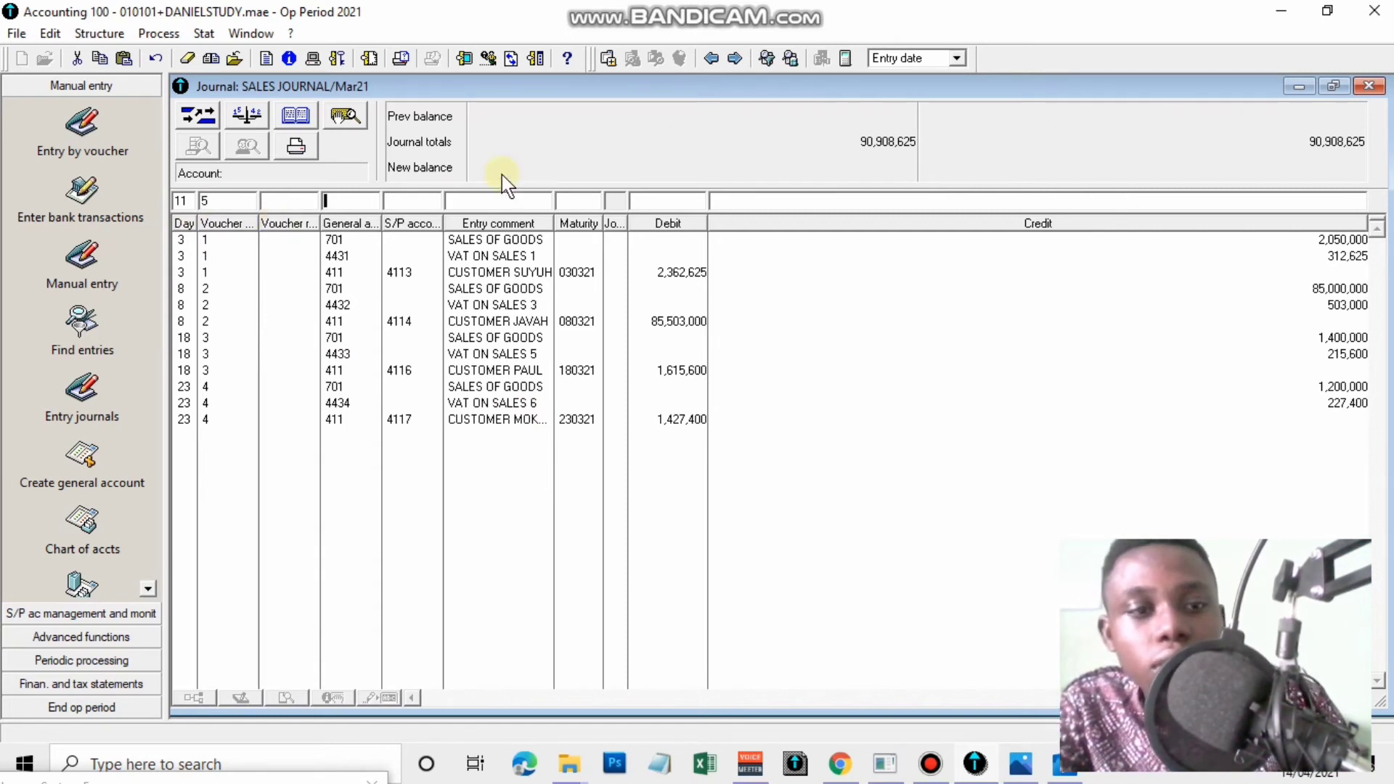
type("7")
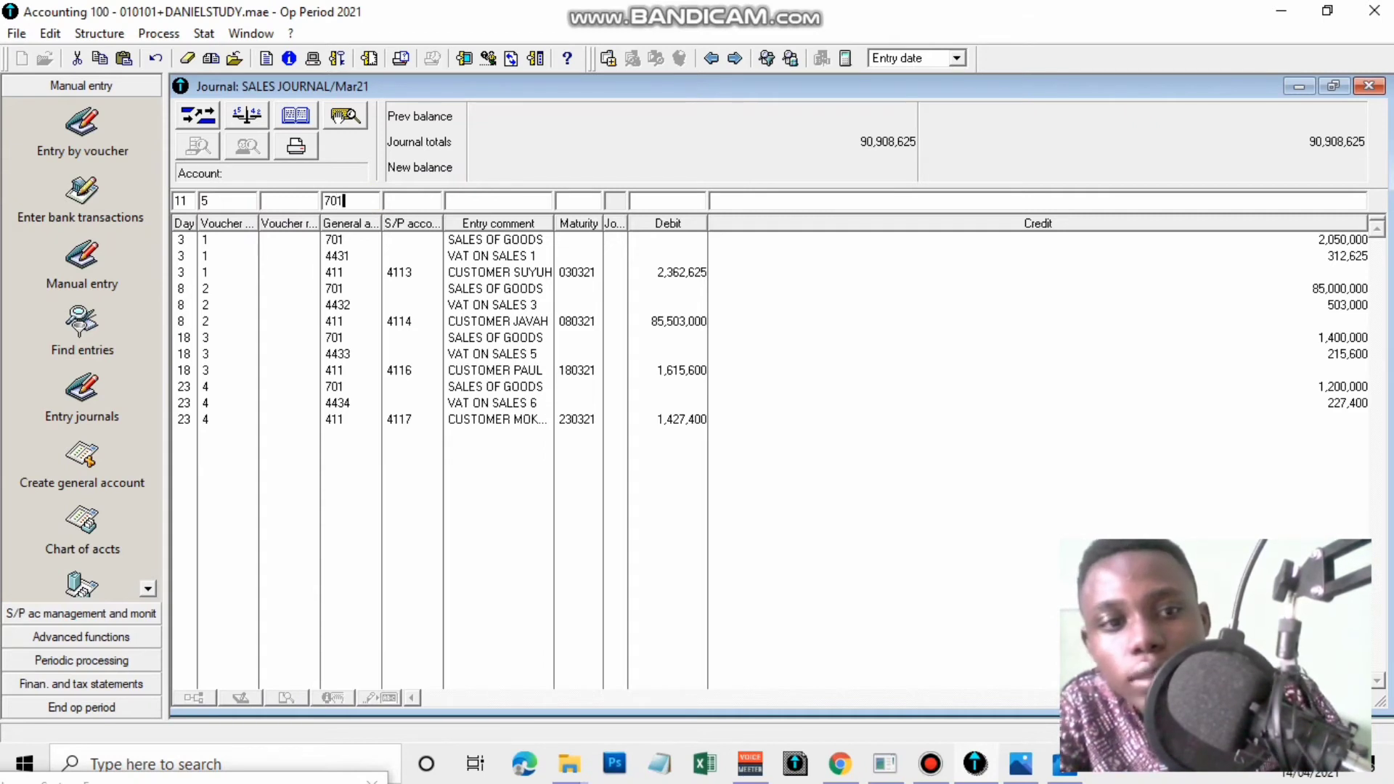
type("01")
key("Return")
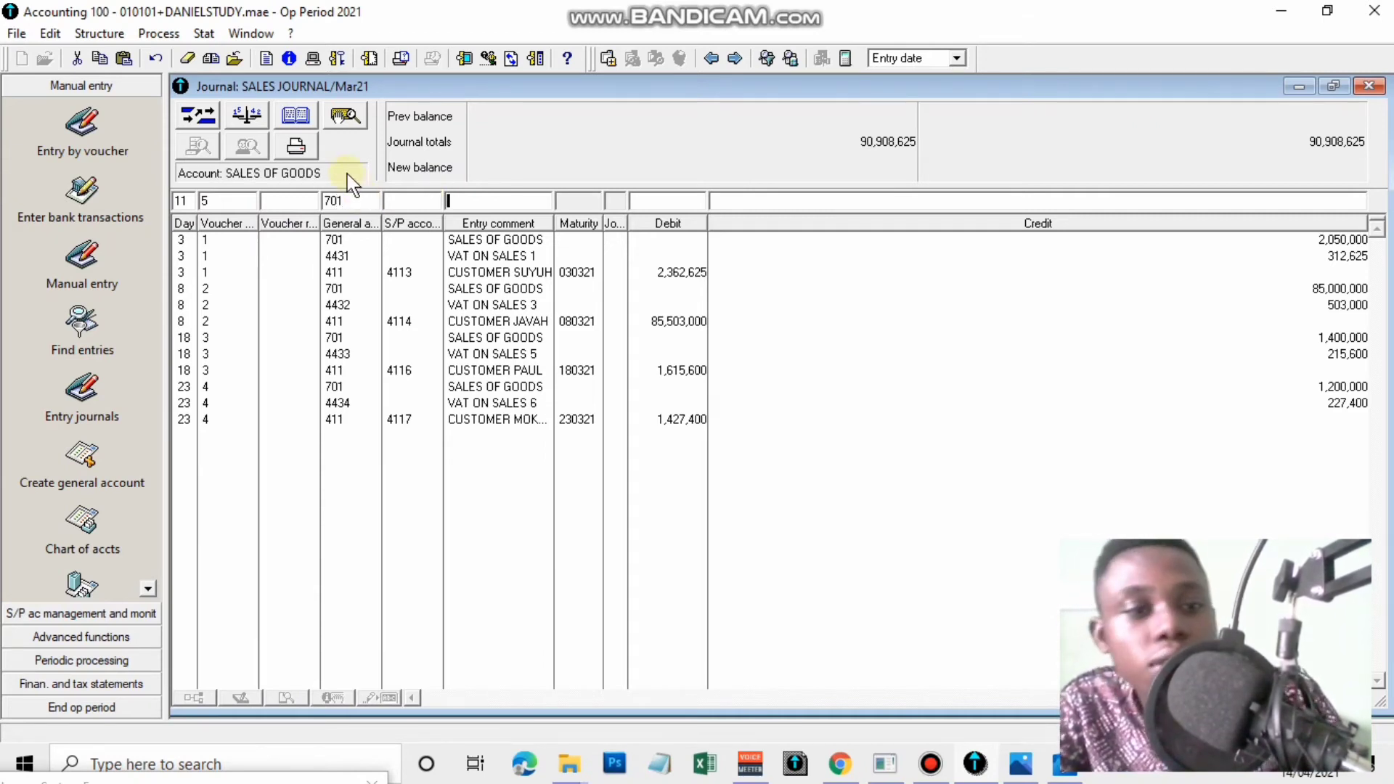
left_click(306, 176)
key("Return")
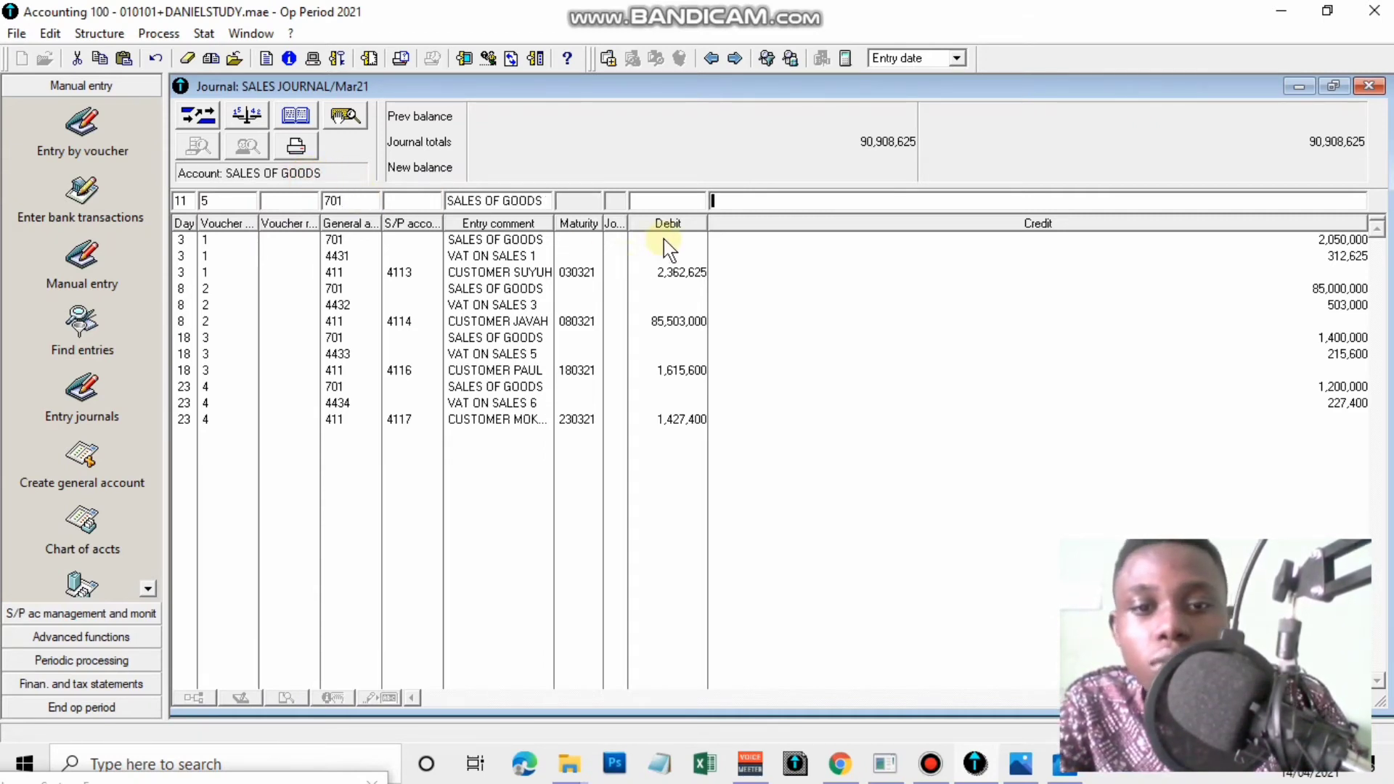
type("1,")
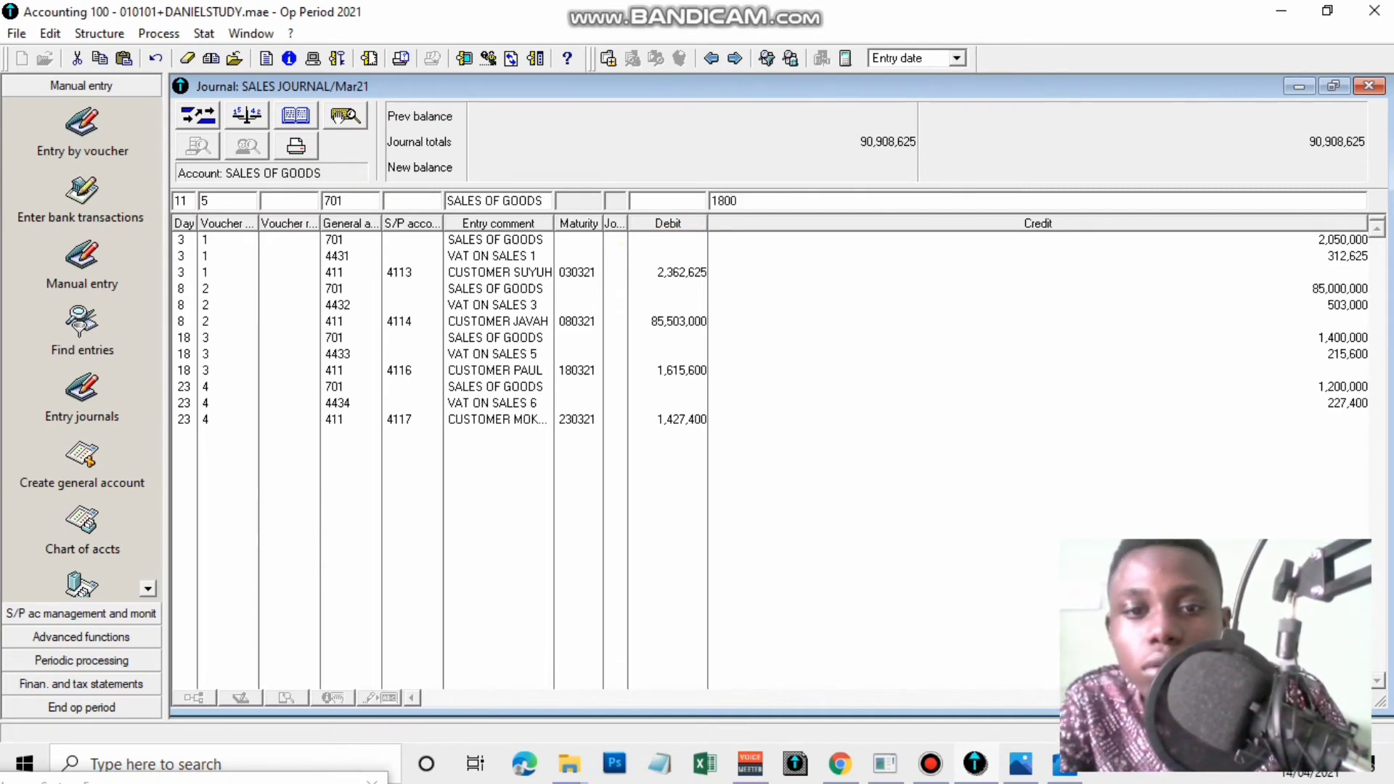
type("800,000")
key("Return")
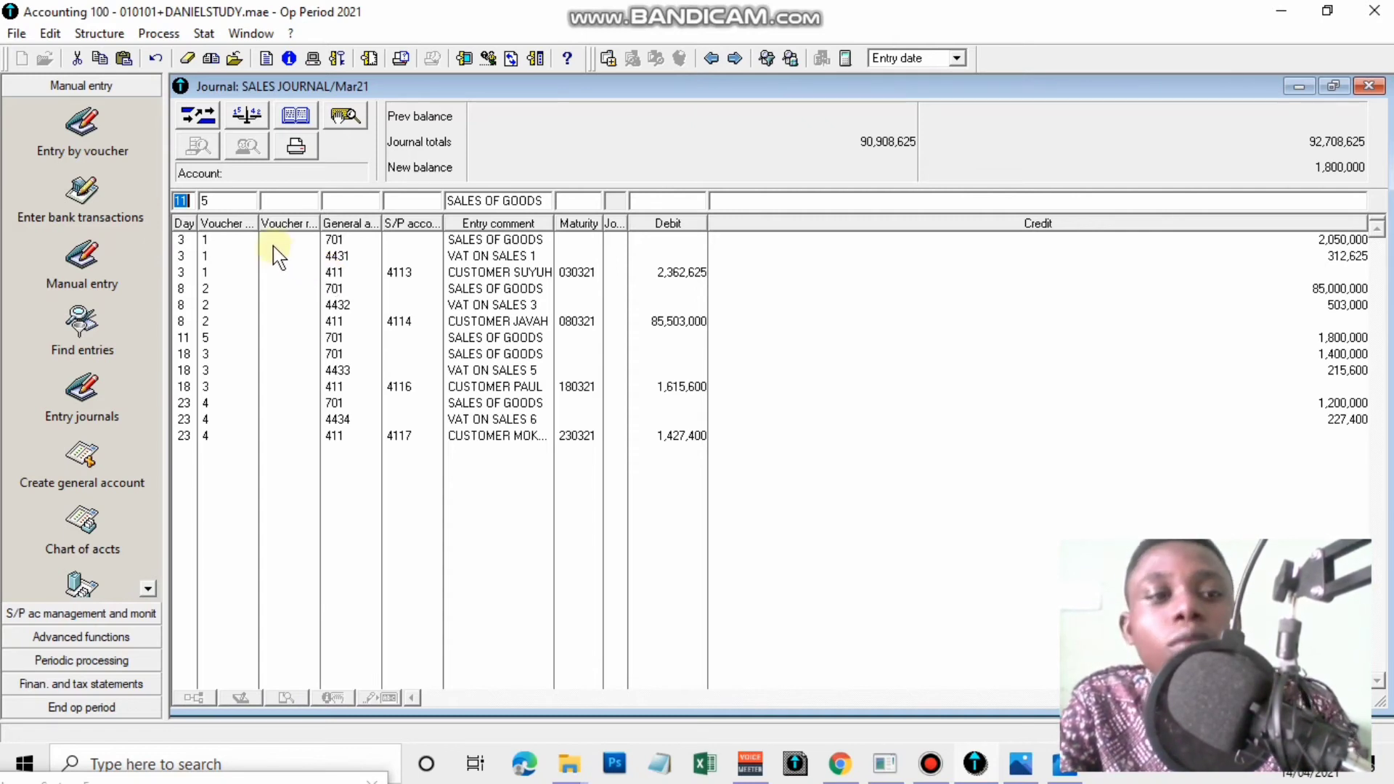
Start the day 11 customer line in the sales journal with general account 411 and S/P account 4115
key("Tab")
left_click(336, 203)
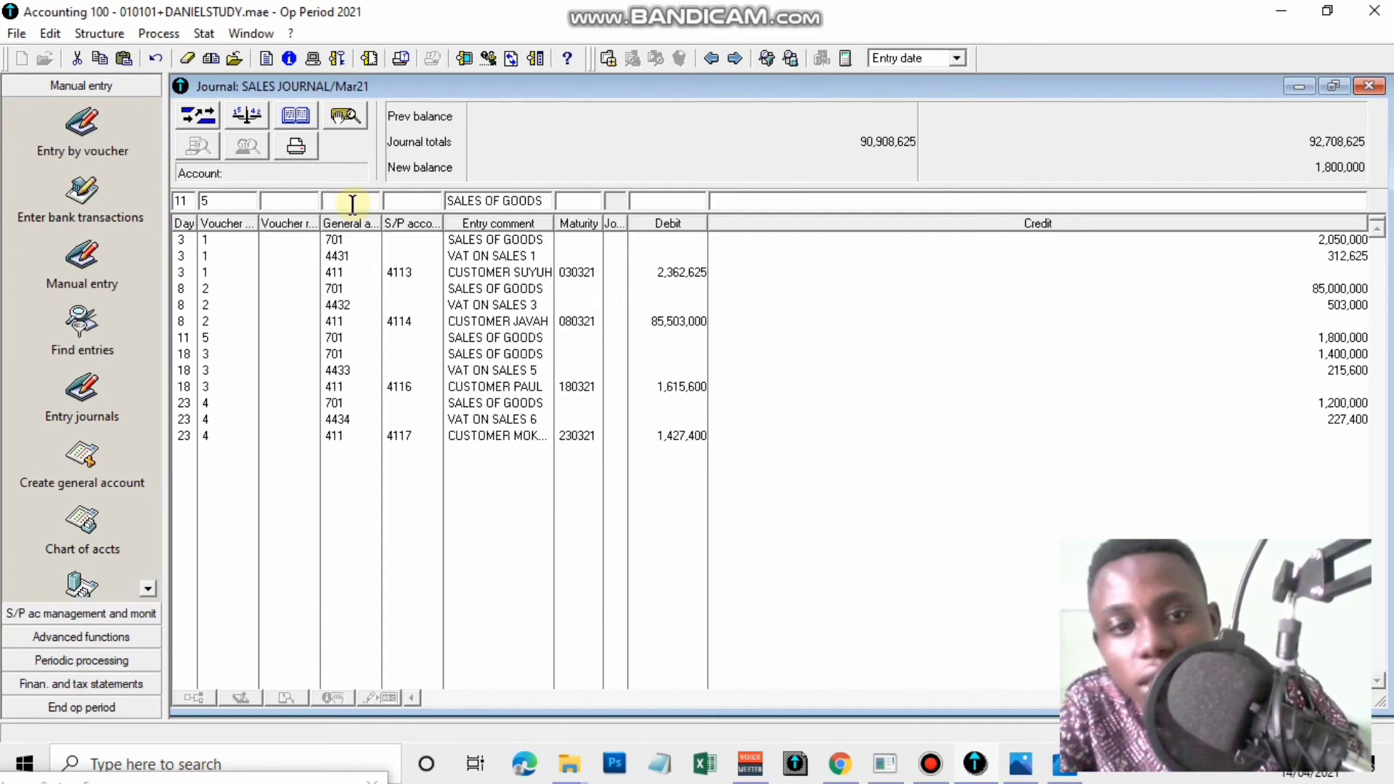
type("4")
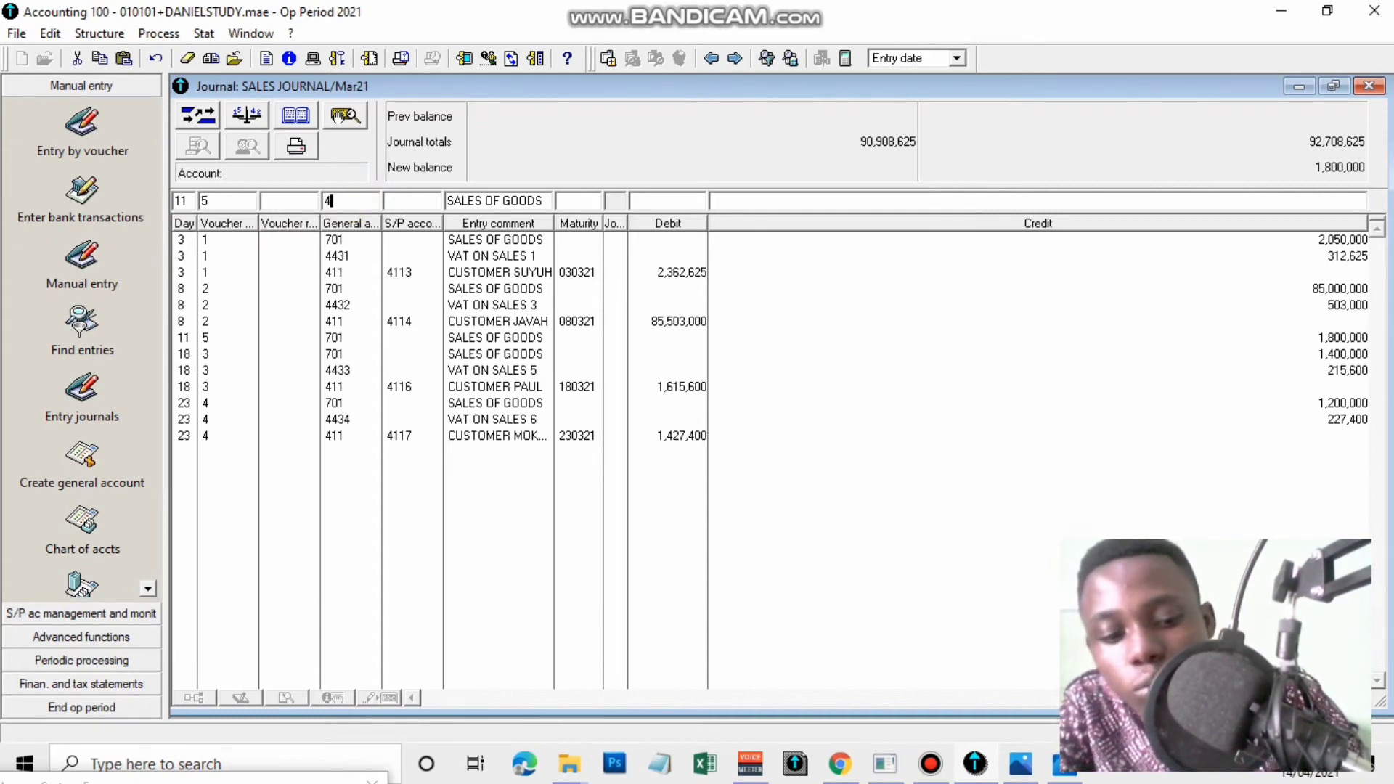
type("11")
key("Tab")
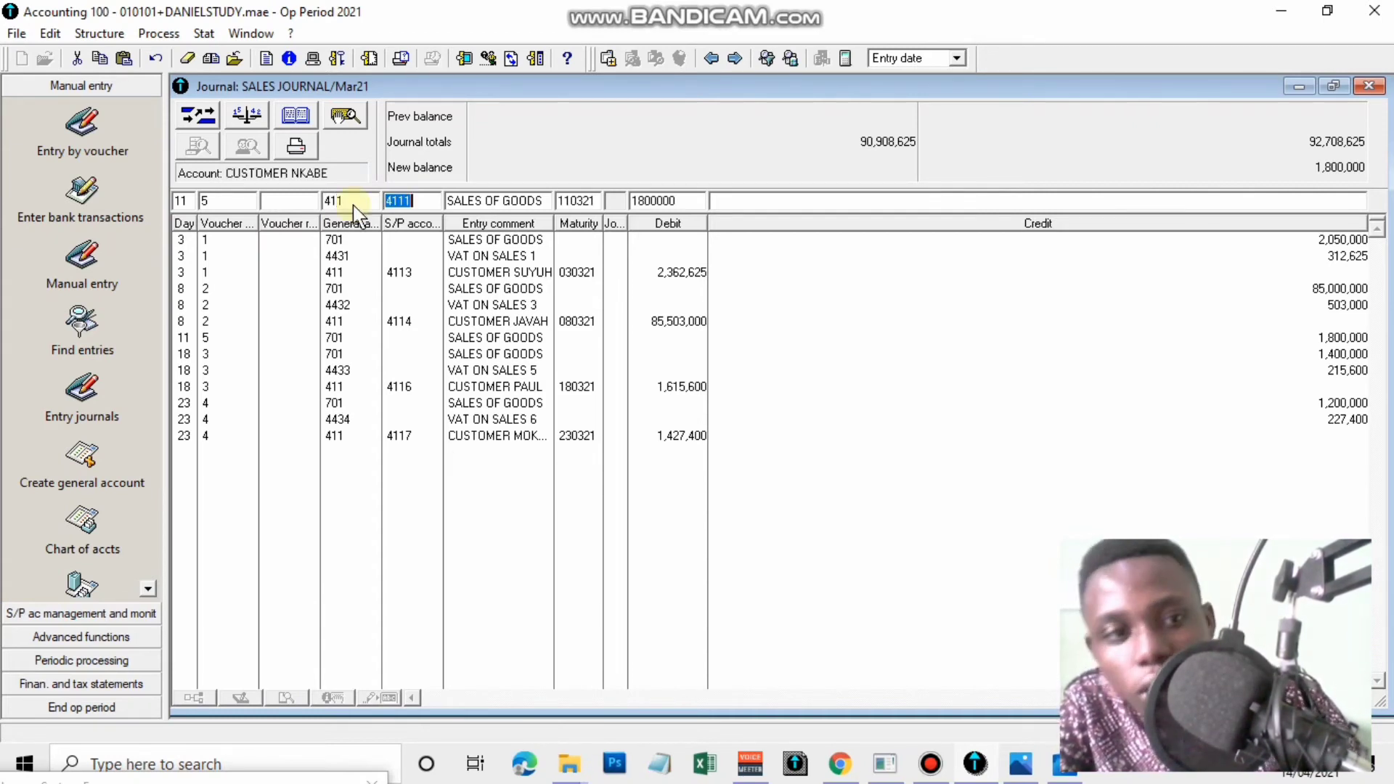
left_click(418, 202)
key("BackSpace")
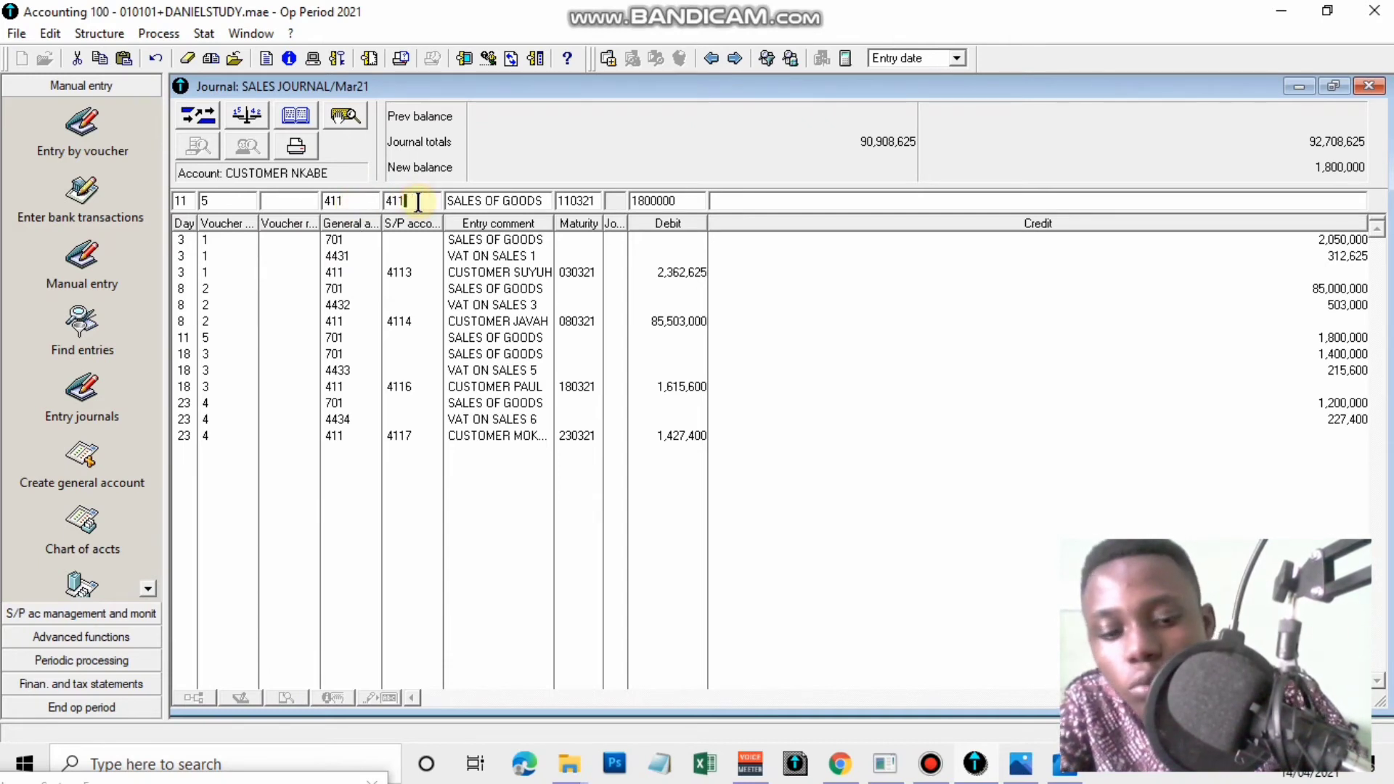
type("5")
key("Tab")
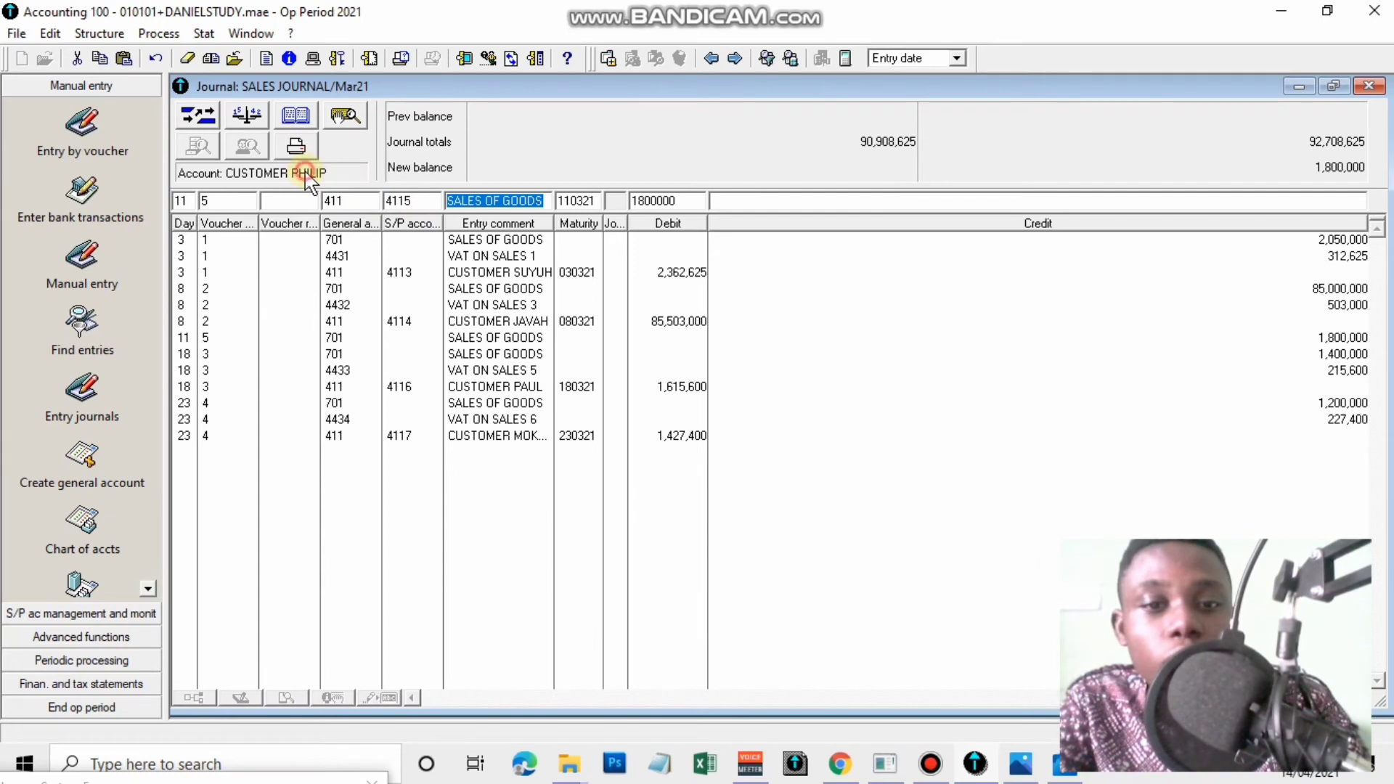
Complete the customer line with the customer account name as comment and a debit of 1,800,000, and close the sales journal
type("CUSTOMER PHILIP")
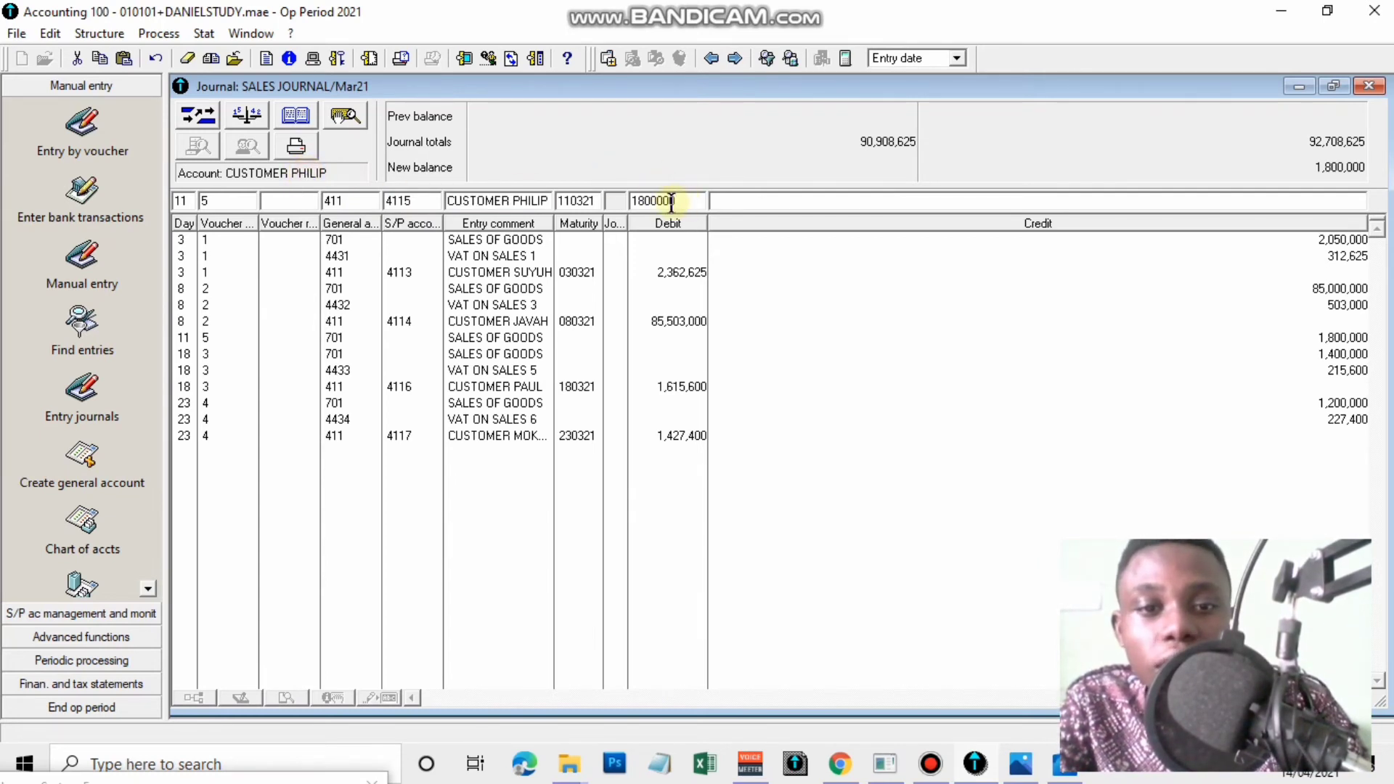
key("Return")
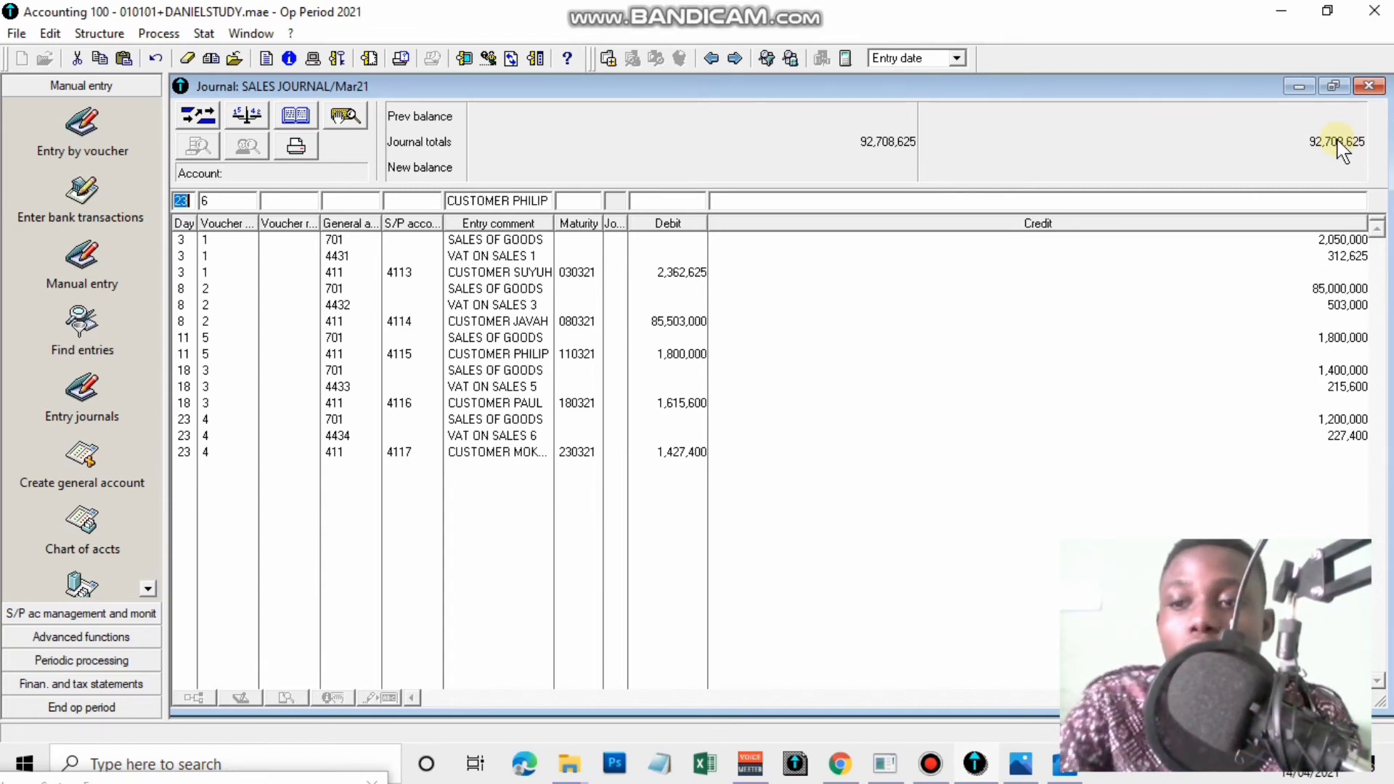
left_click(1357, 87)
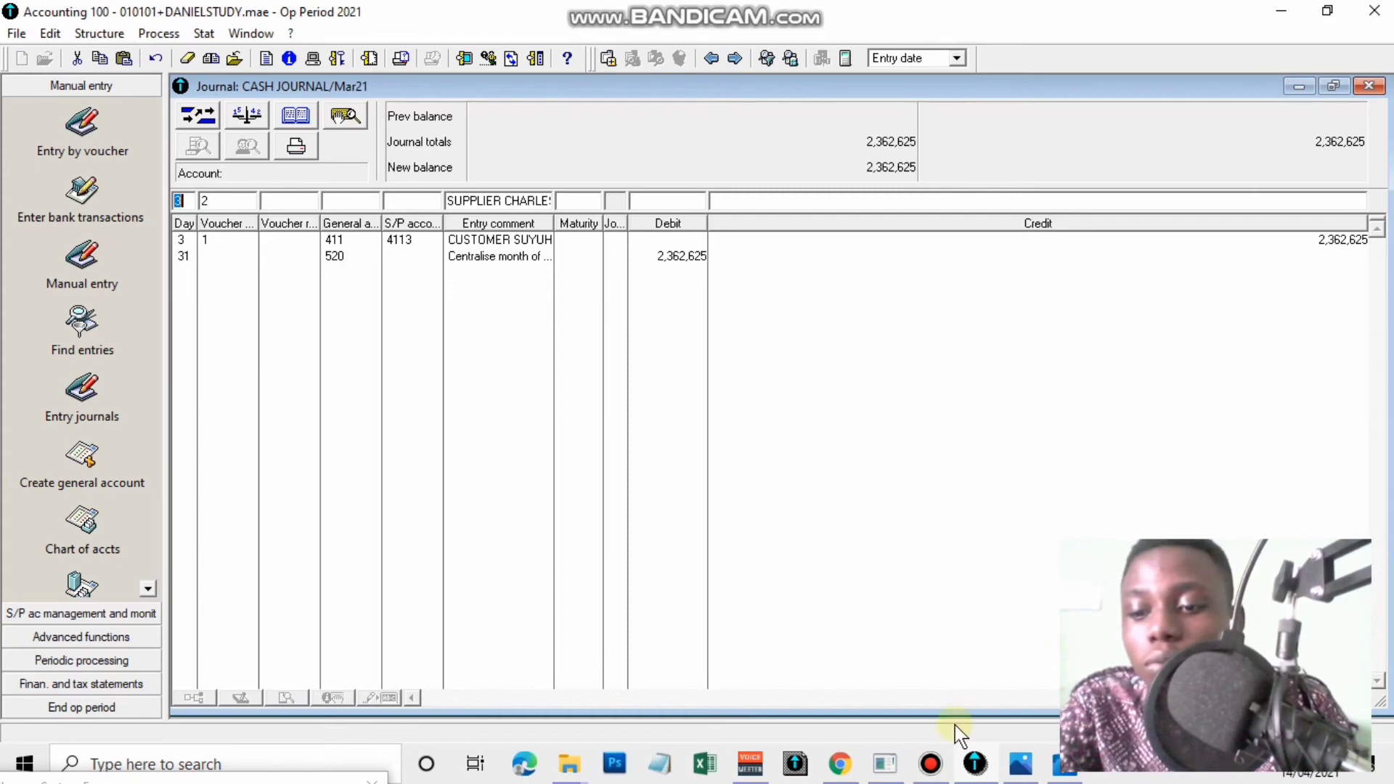
Switch to the exercise photos and review the dated operations on both pages, checking which sales and payments involve cheques or cash
left_click(1021, 764)
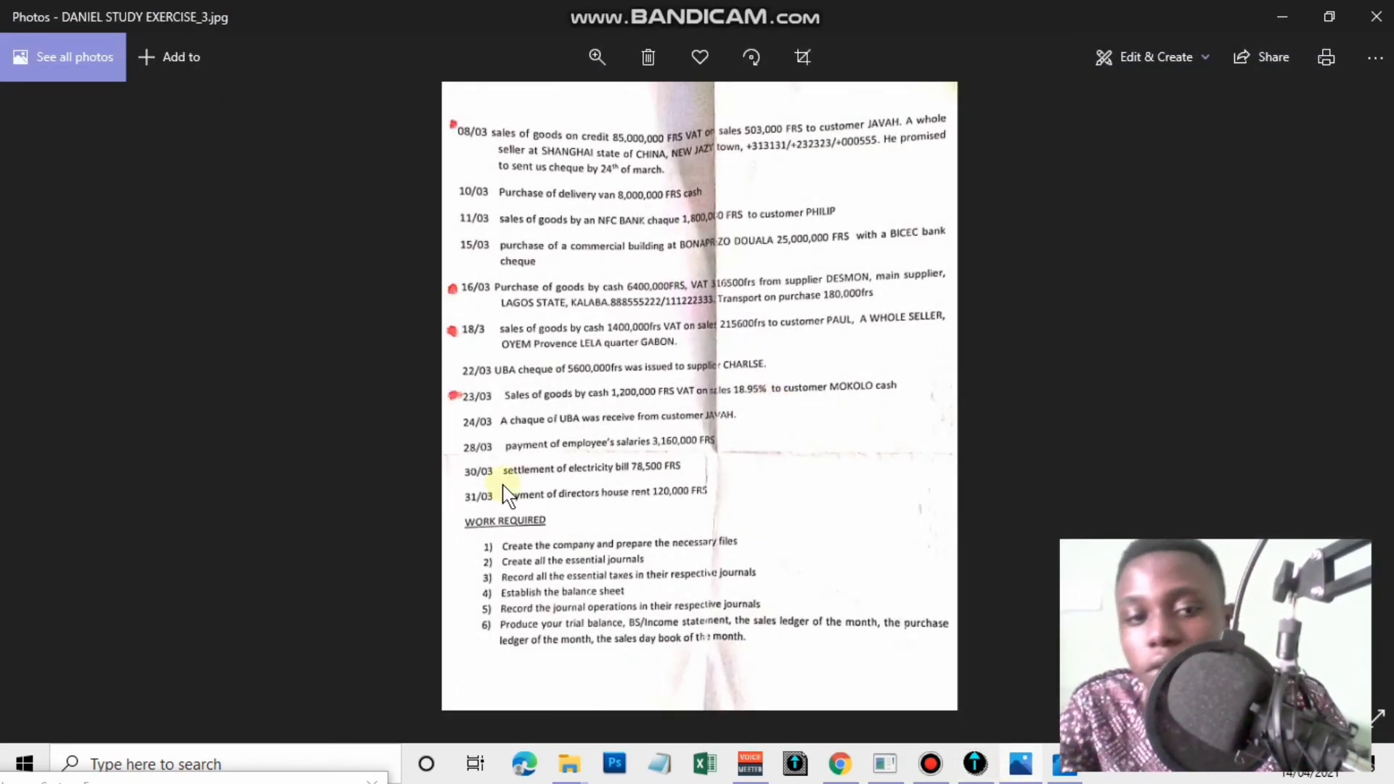
key("Left")
double_click(553, 638)
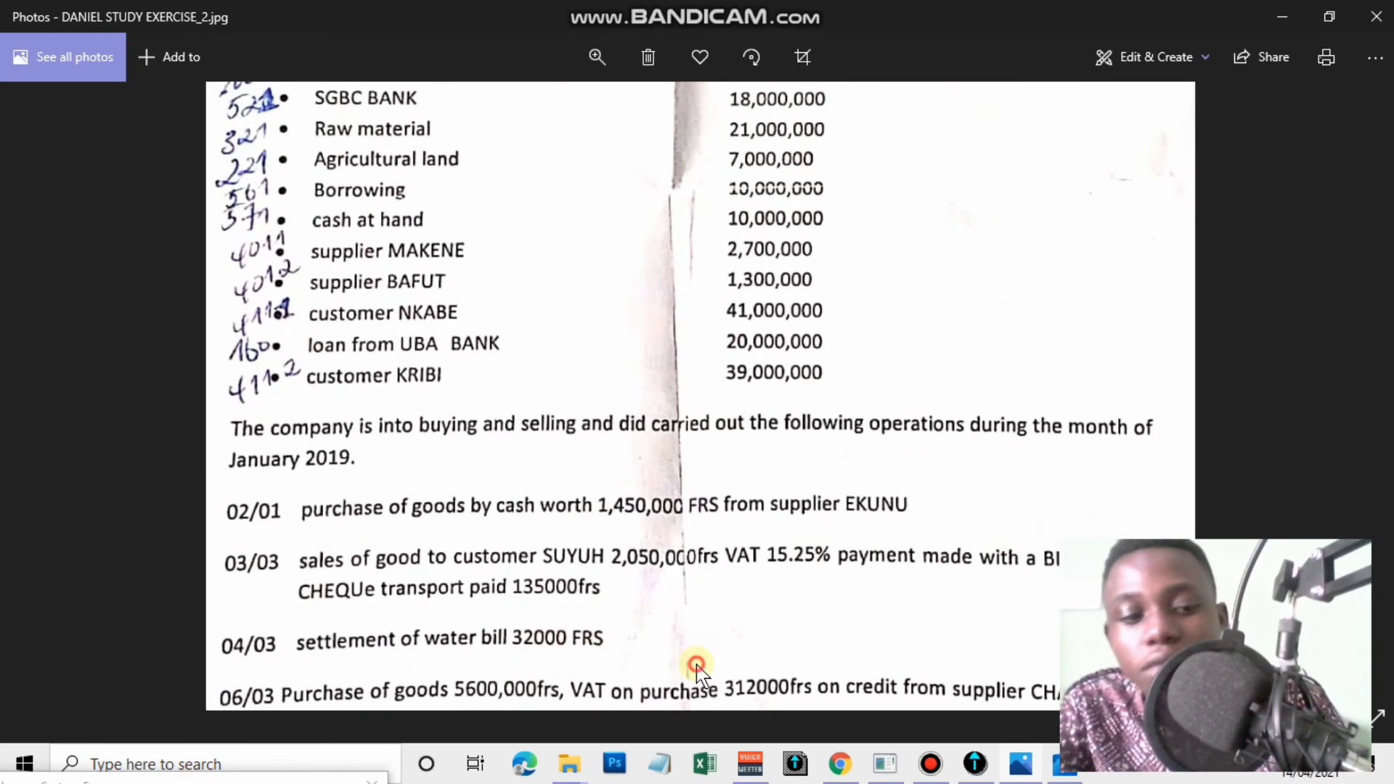
left_click_drag(695, 662, 719, 386)
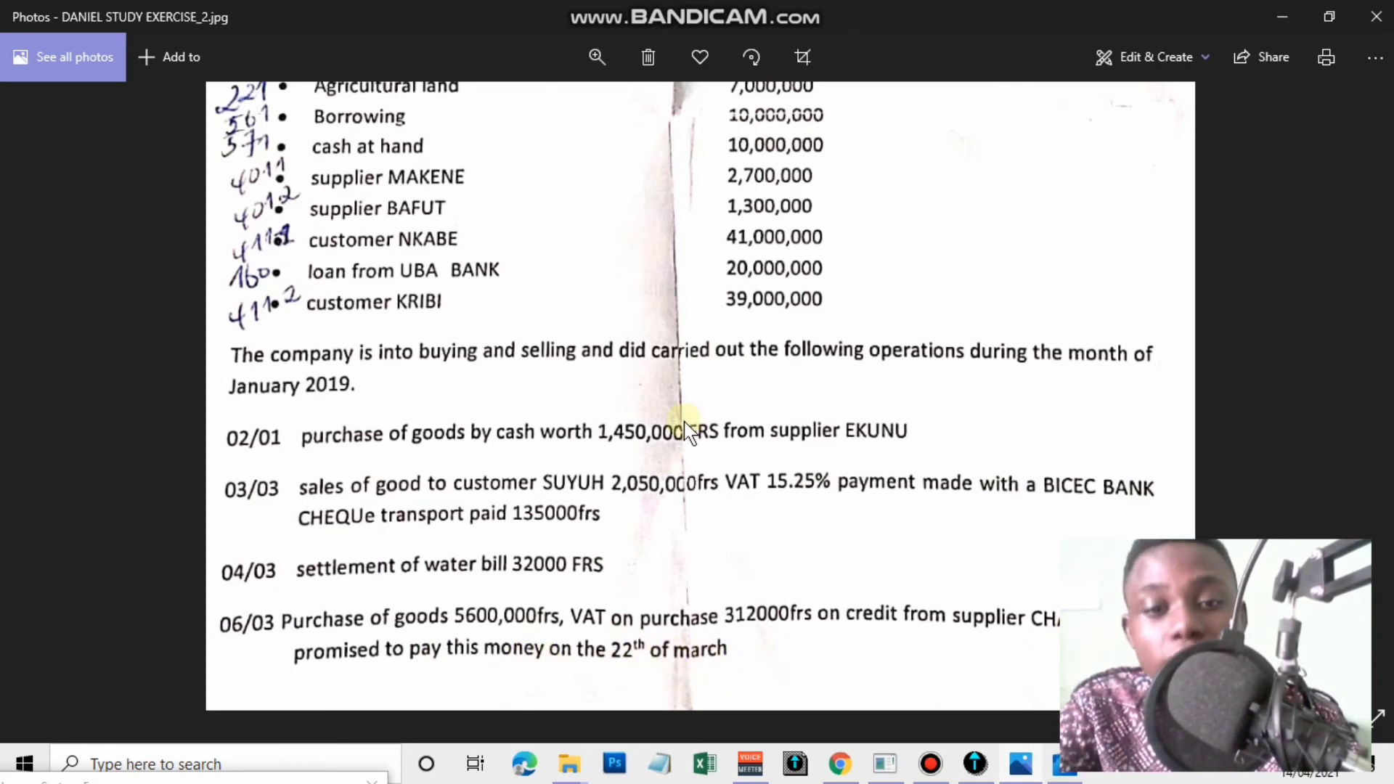
scroll(696, 401, "down", 3)
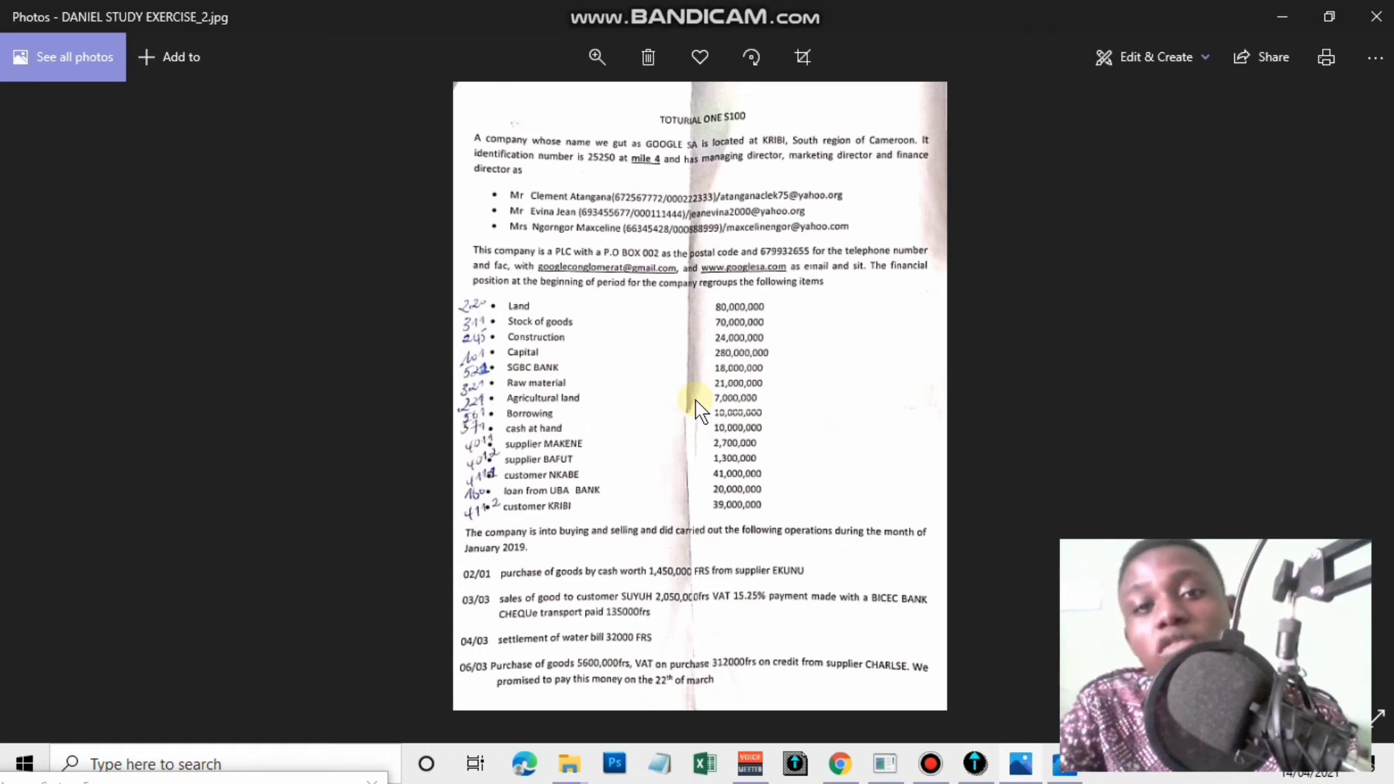
key("Right")
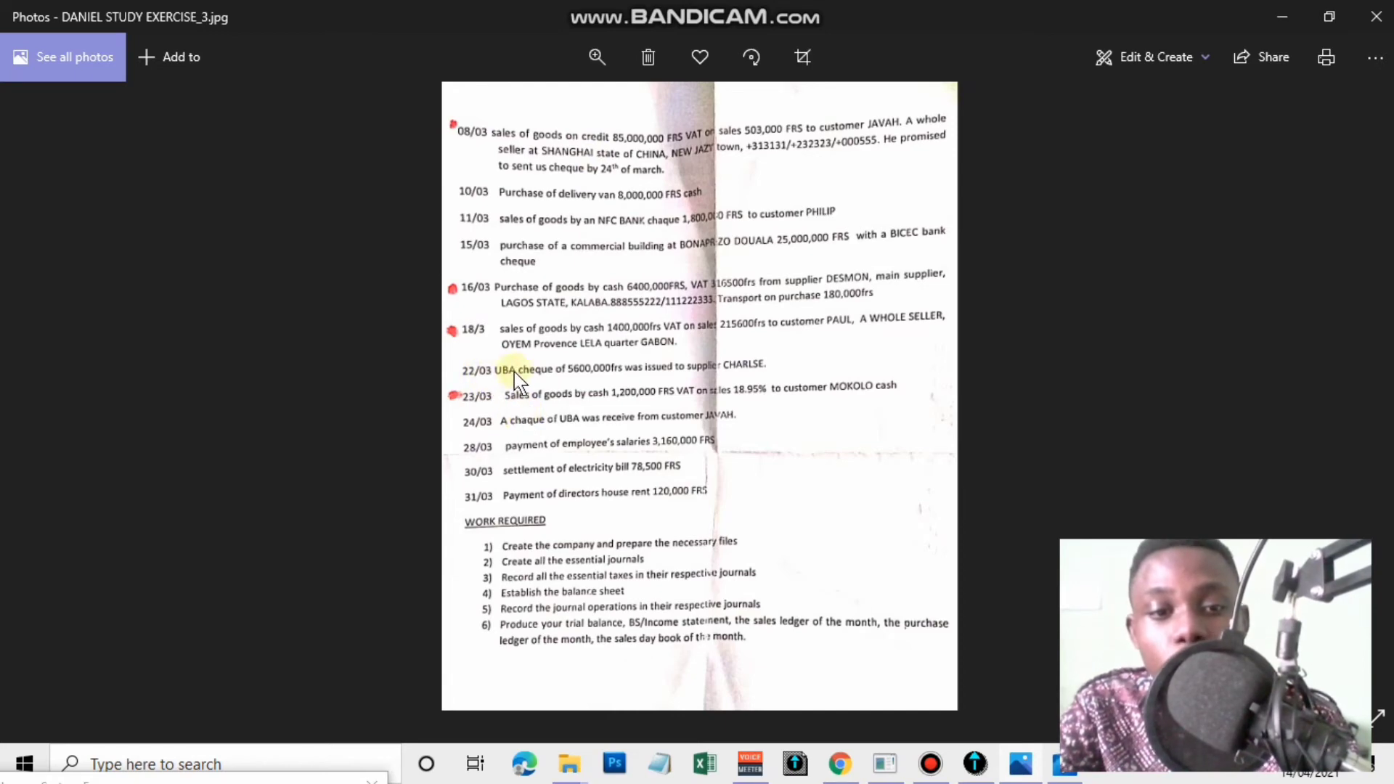
scroll(479, 381, "up", 3)
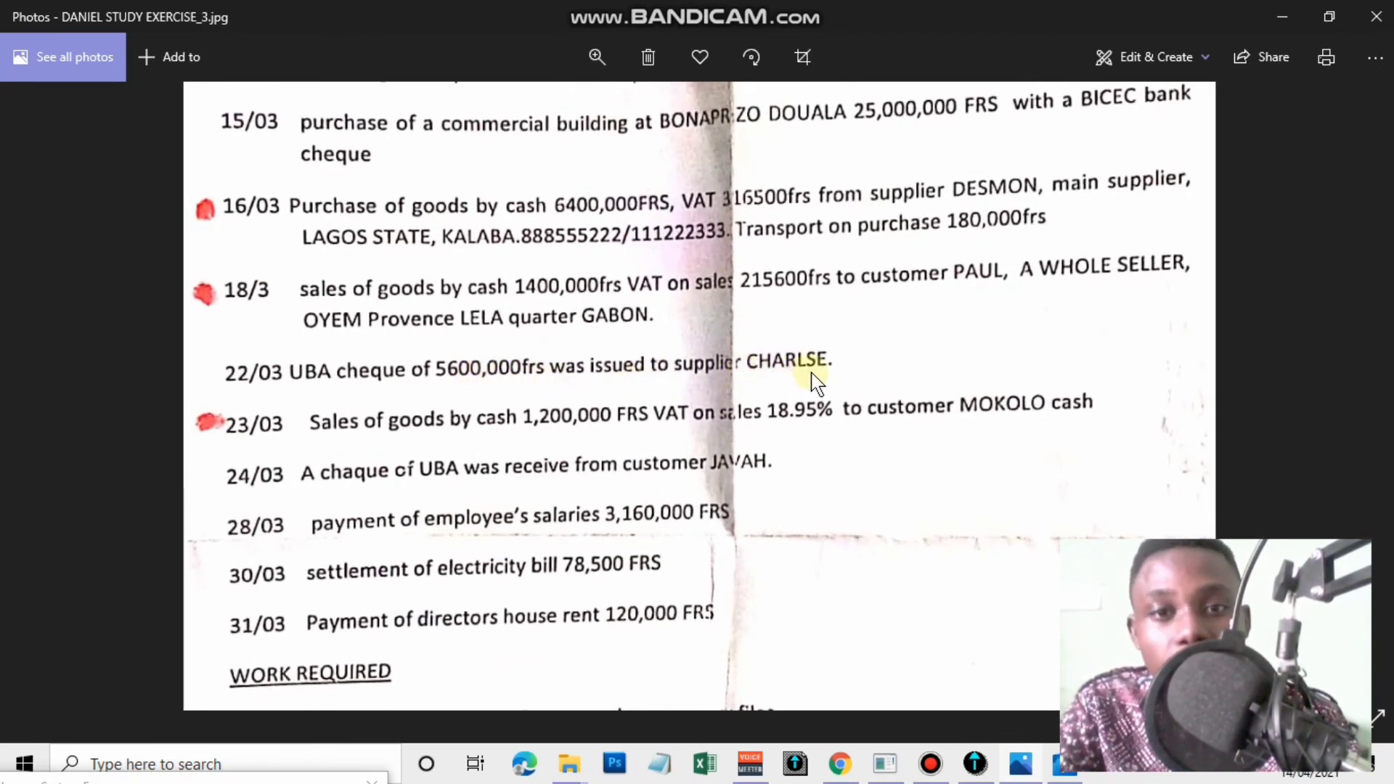
double_click(684, 315)
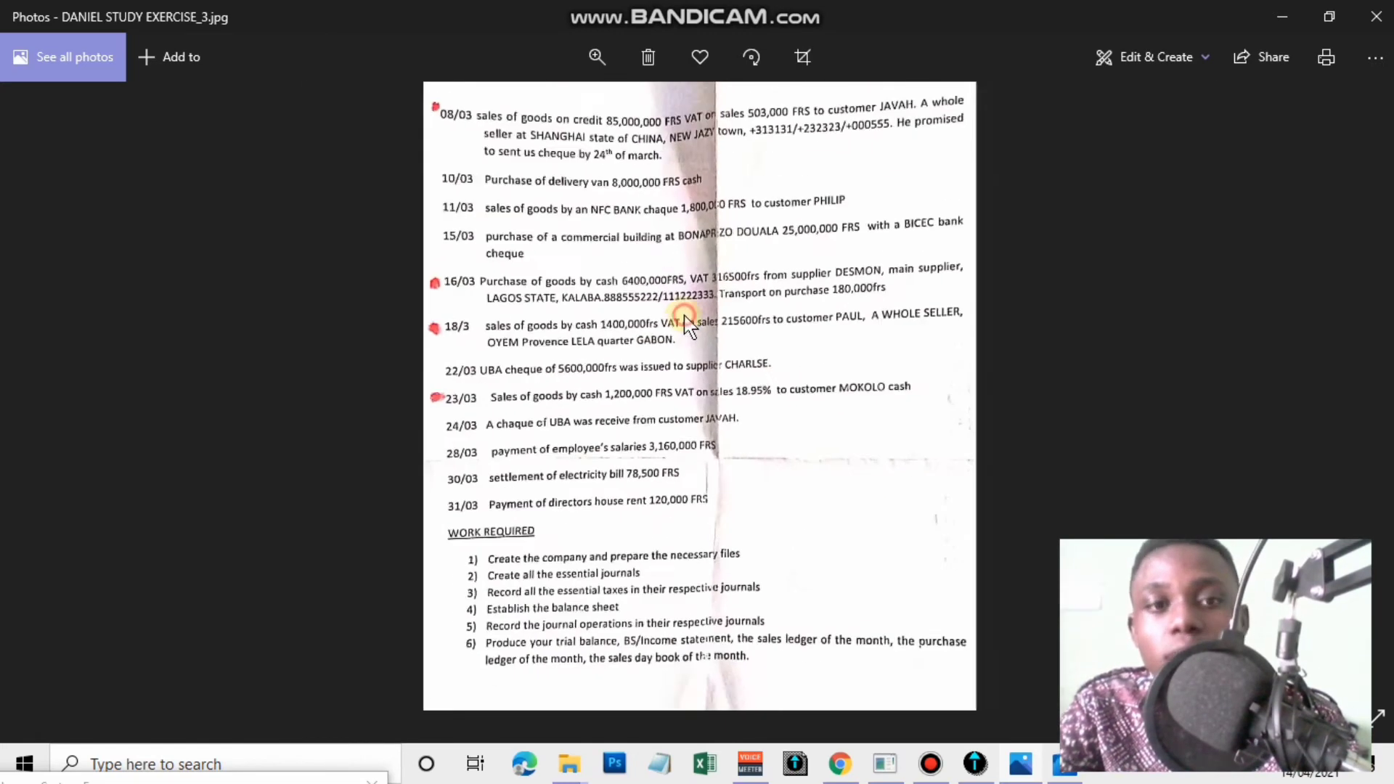
double_click(655, 157)
left_click_drag(762, 149, 770, 211)
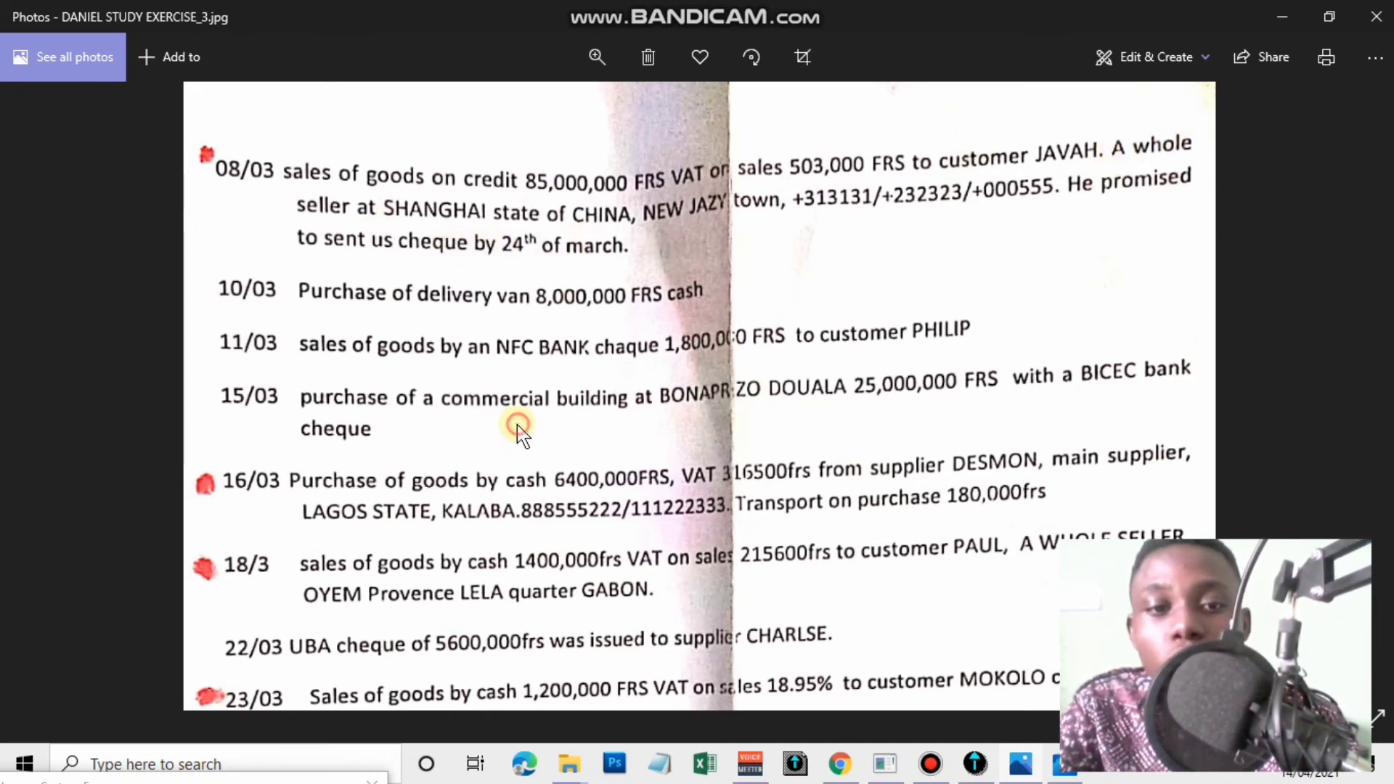
left_click_drag(517, 429, 555, 48)
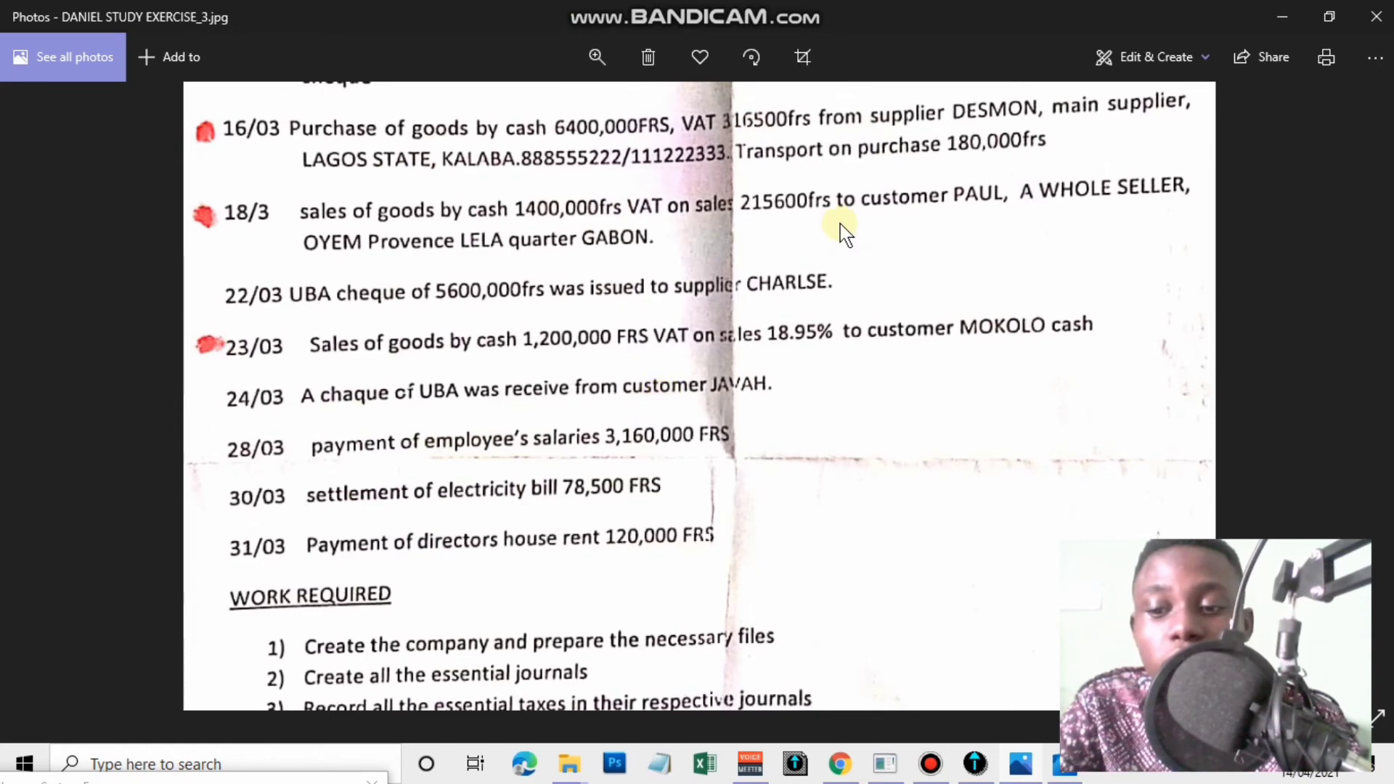
left_click_drag(840, 223, 717, 662)
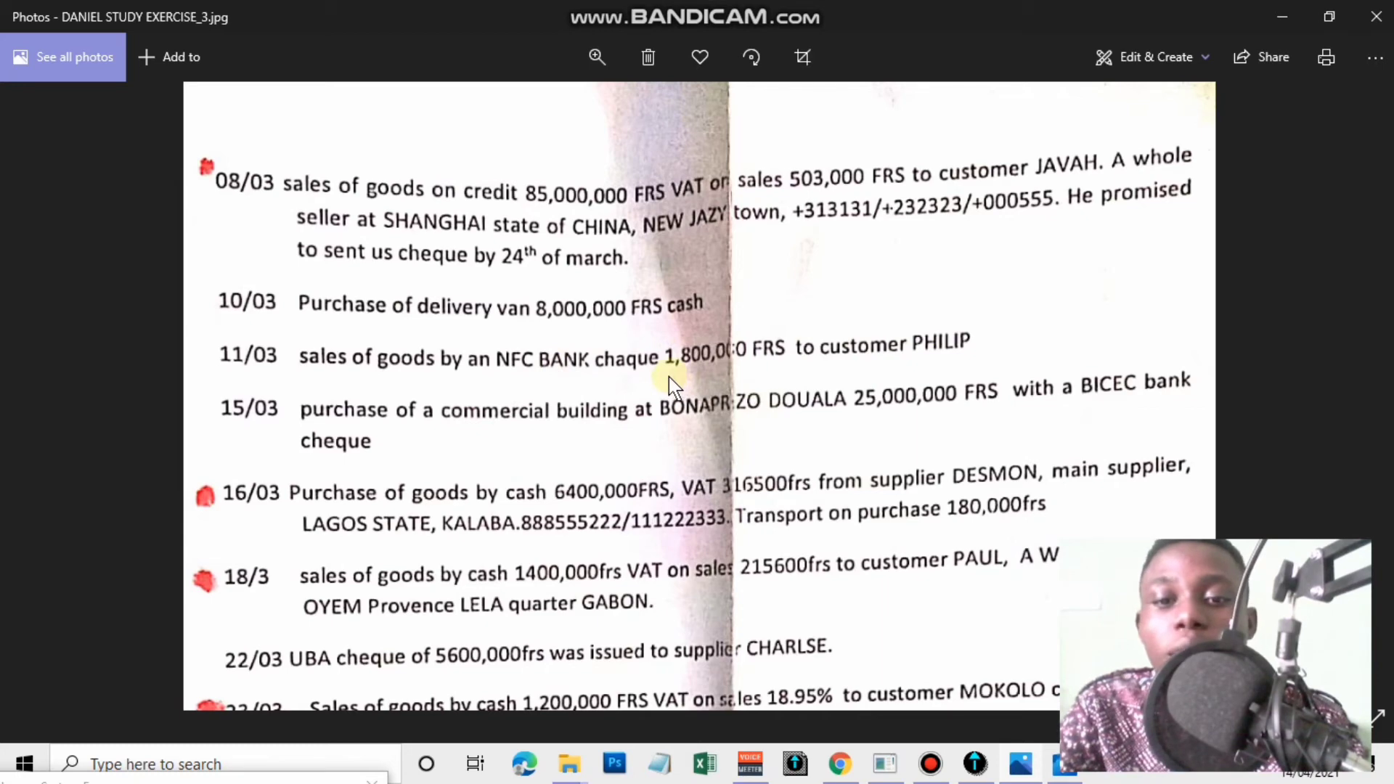
Switch back to Accounting 100 and start a day 11 line in the cash journal with general account 411
left_click(1039, 772)
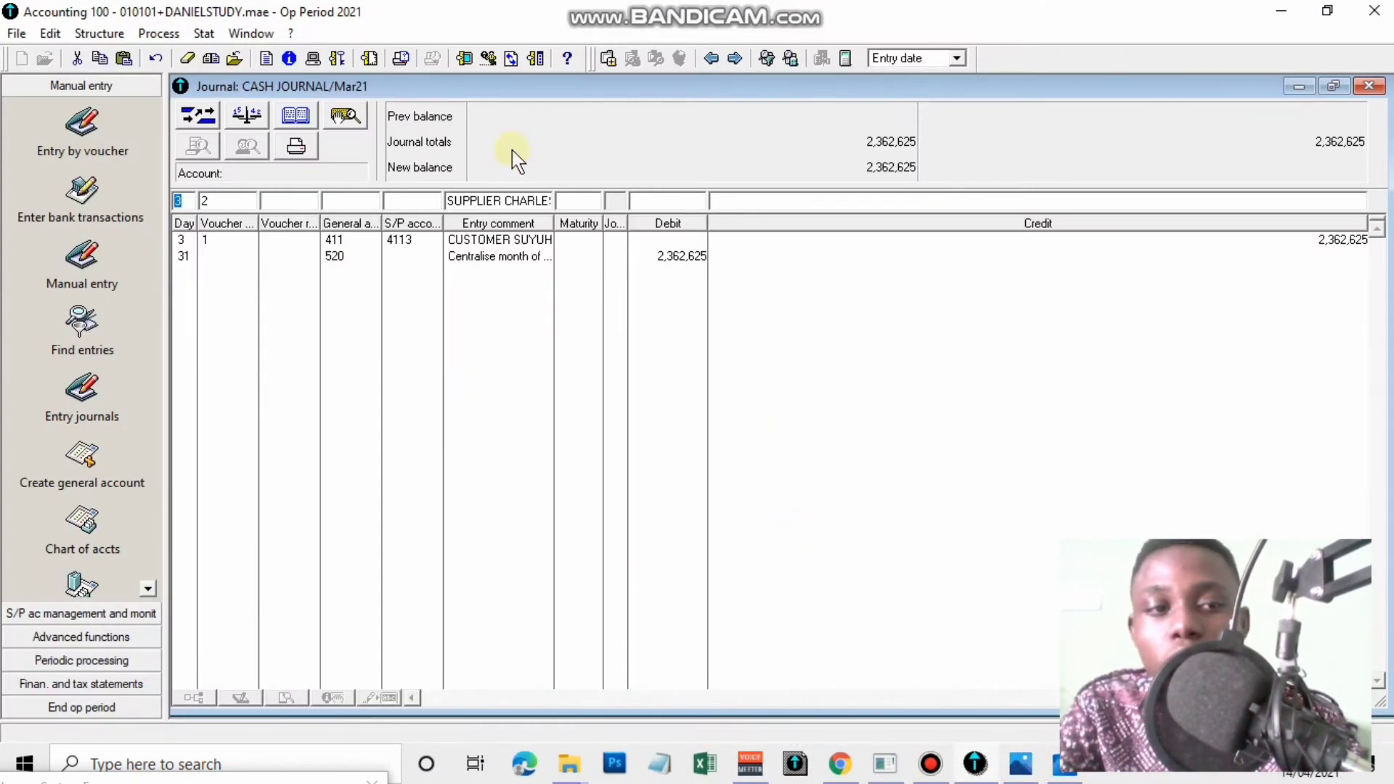
type("1")
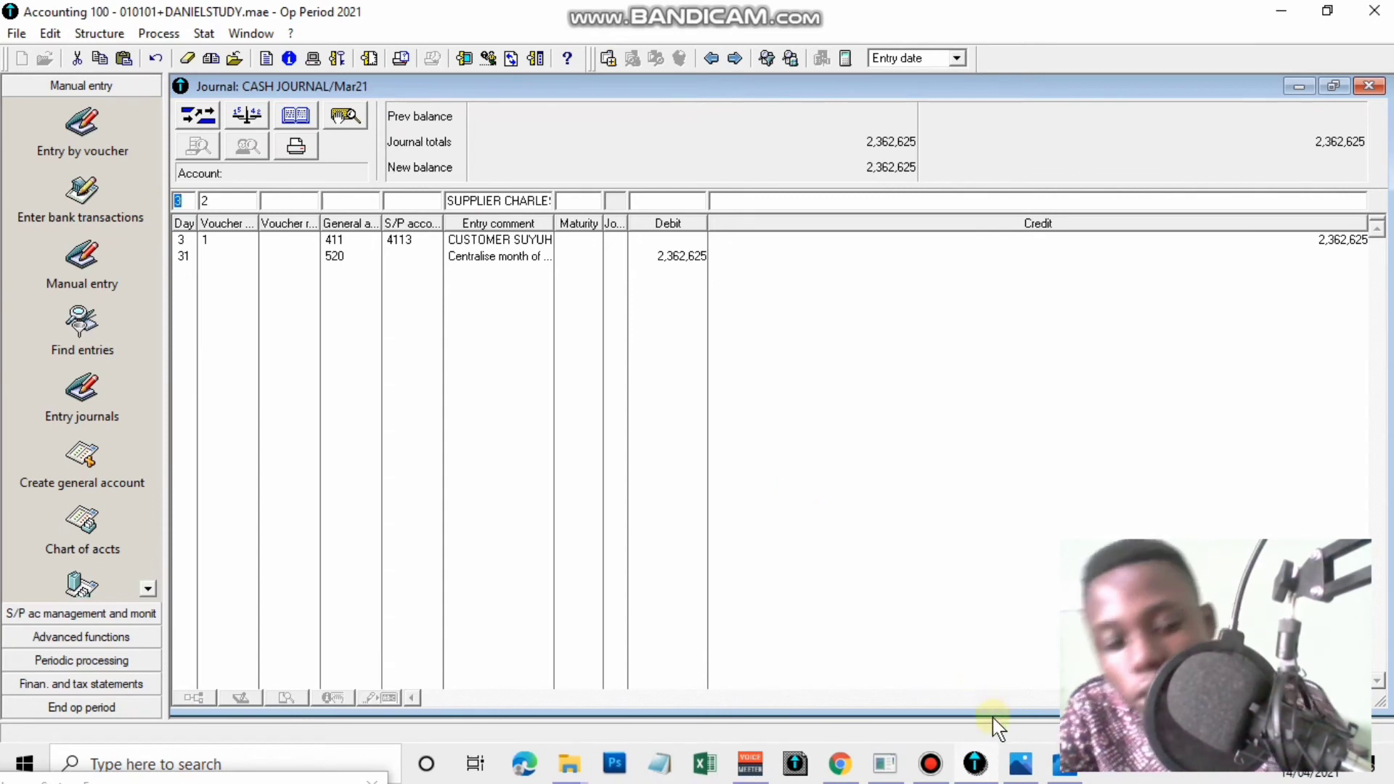
type("1")
key("Tab")
key("Tab")
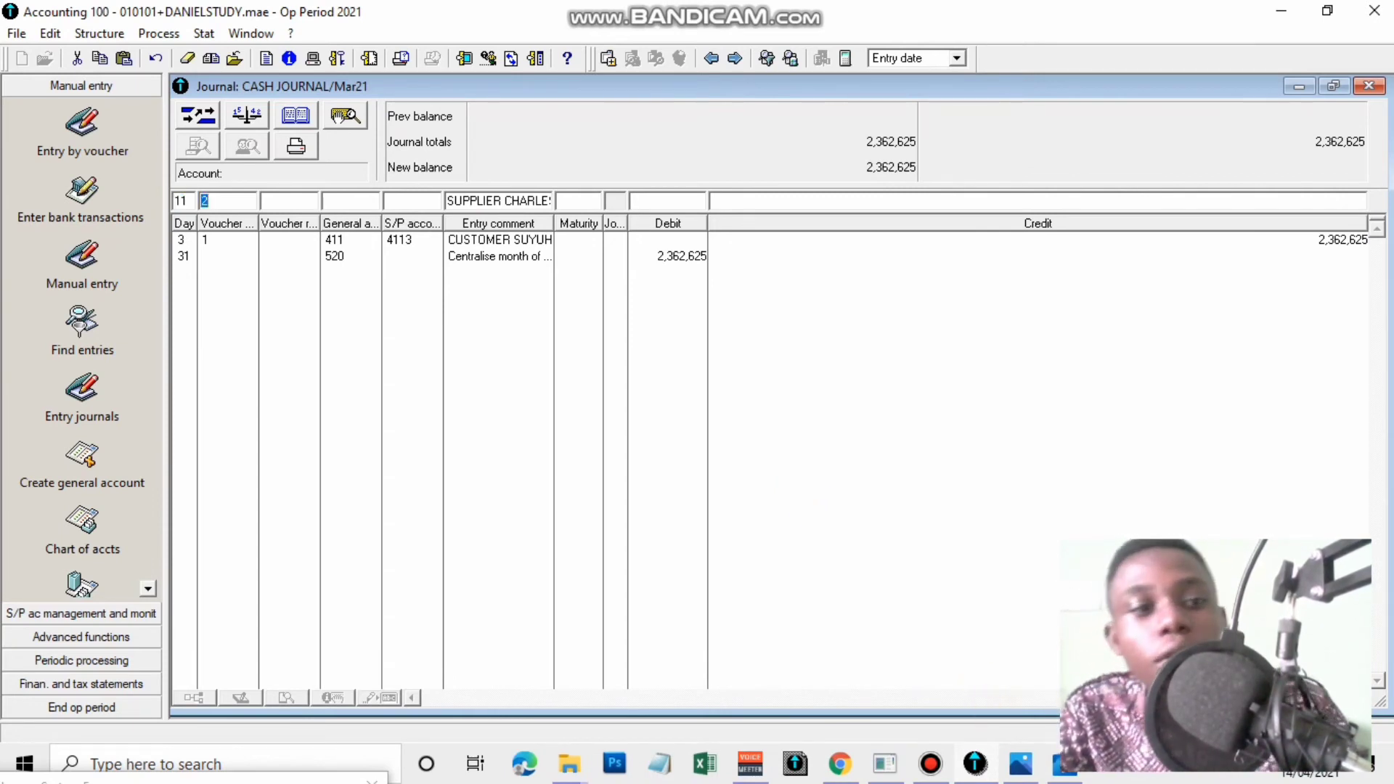
key("Tab")
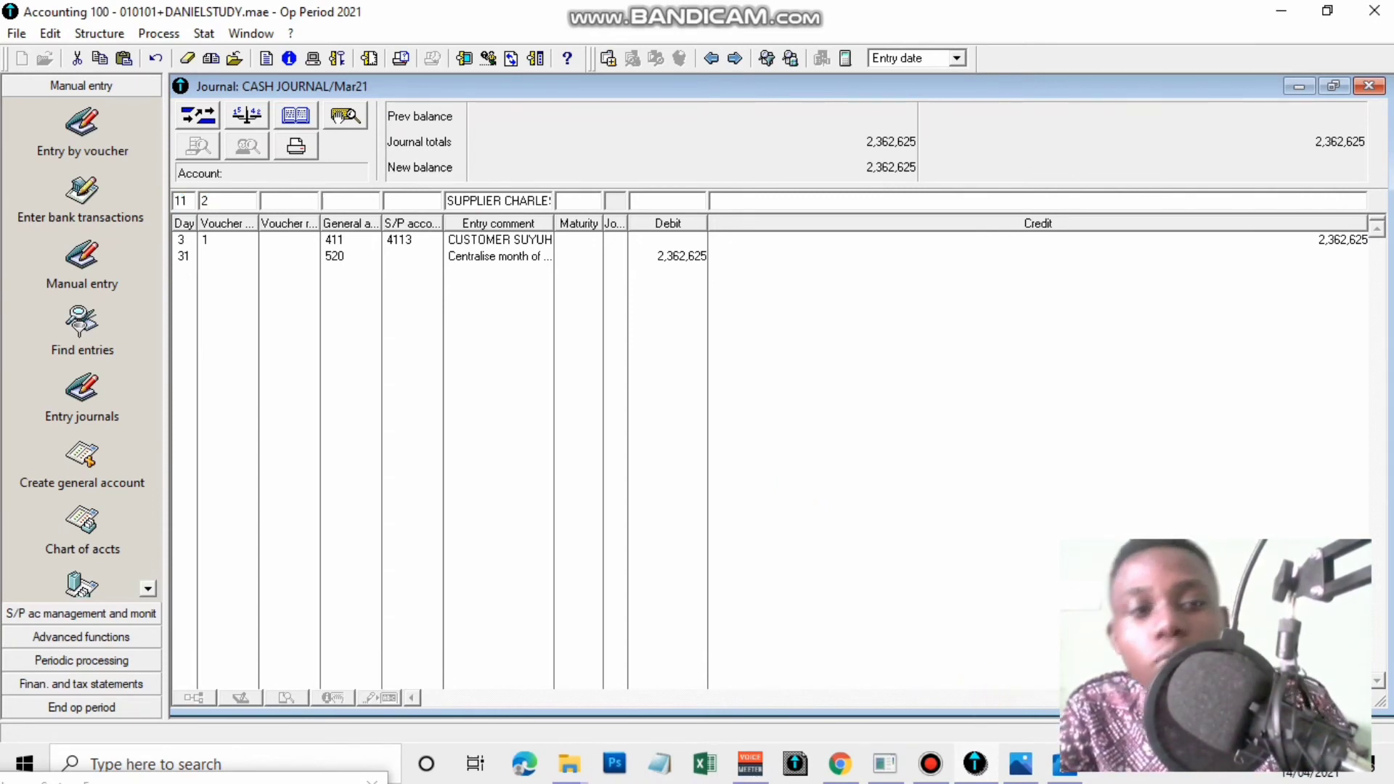
type("411")
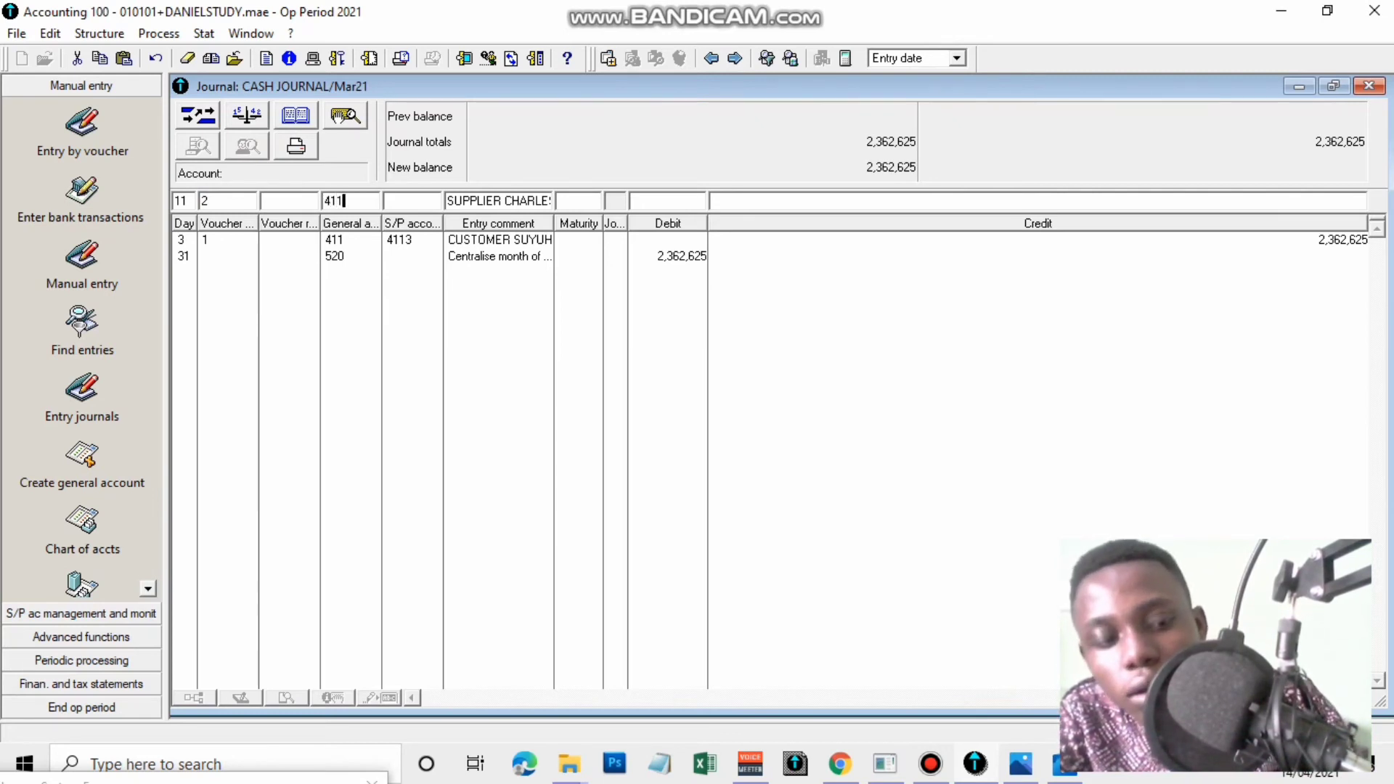
key("Tab")
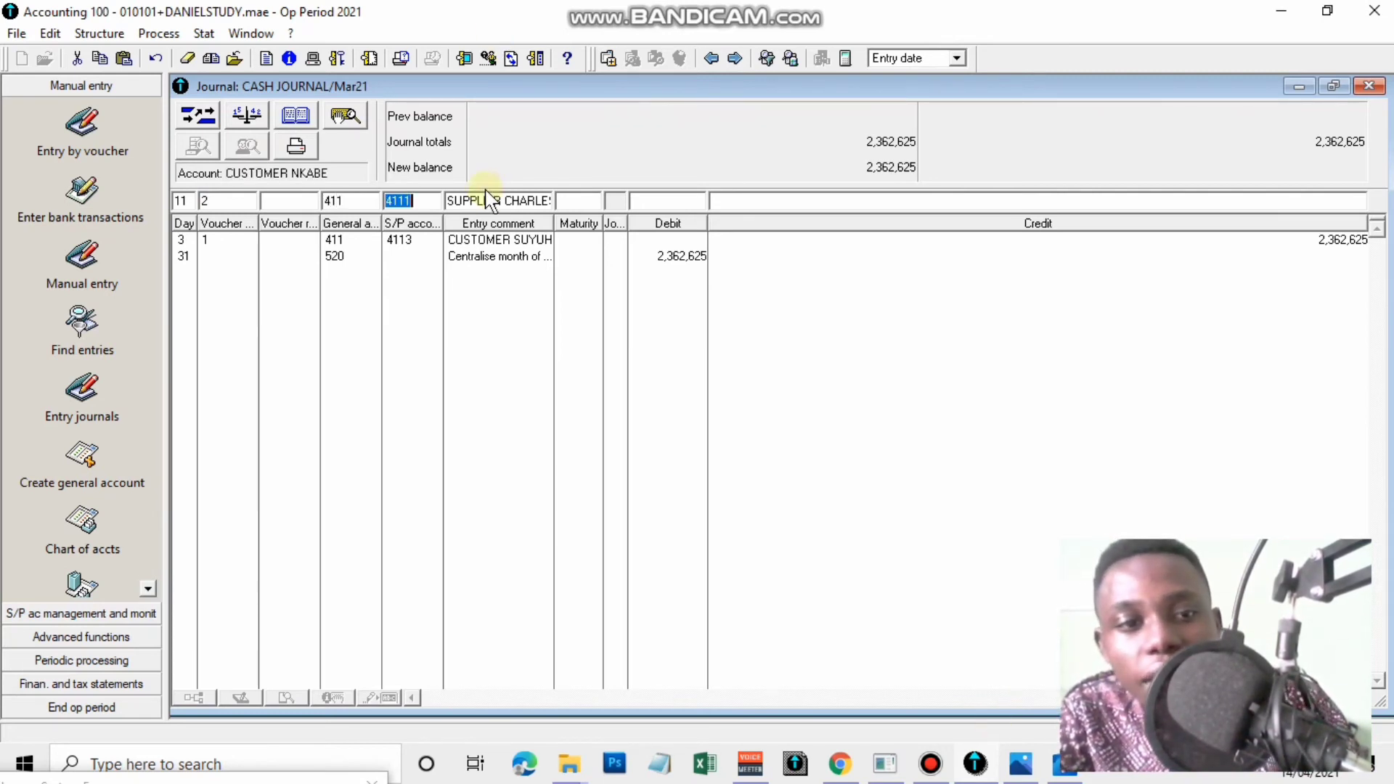
Complete the day 11 cash journal line with S/P account 4115, the customer account name as comment and a credit of 1,800,000
left_click(428, 202)
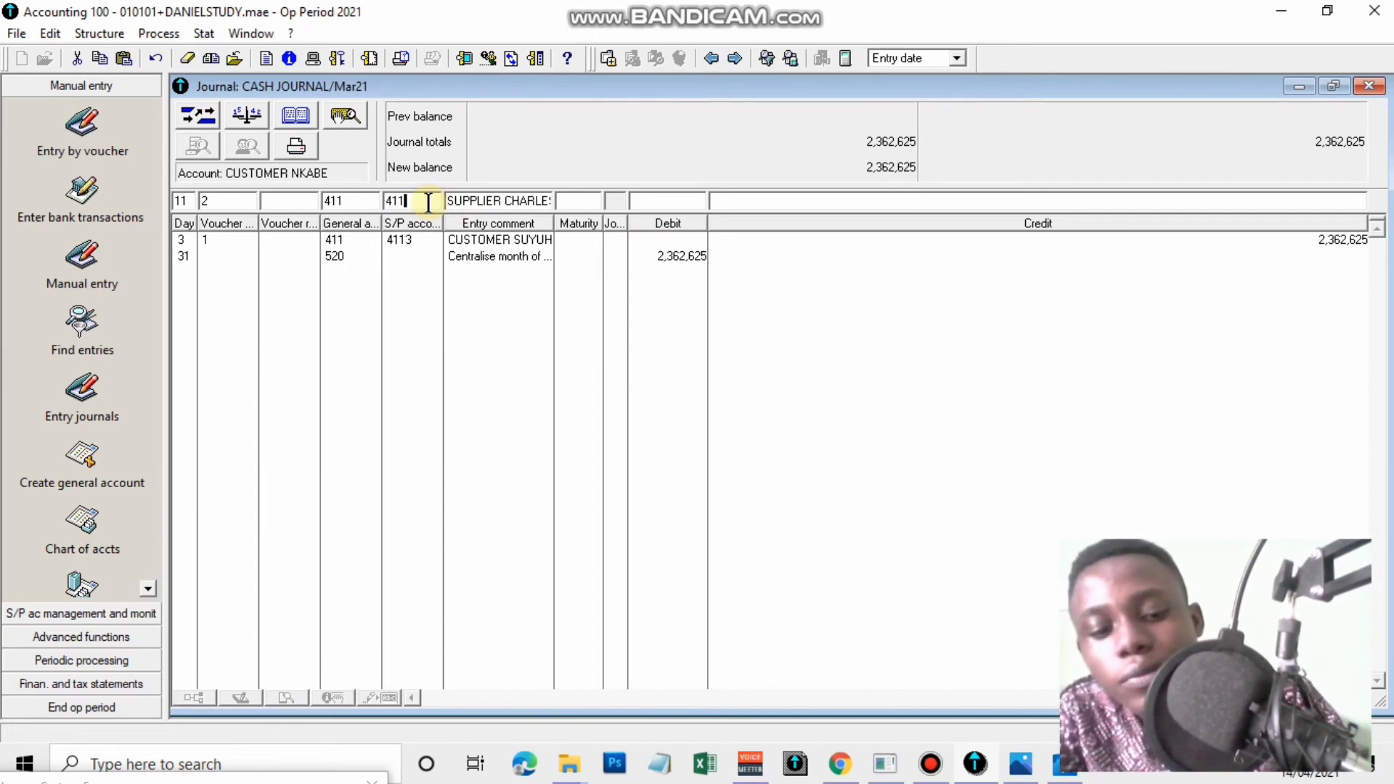
key("BackSpace")
type("5")
key("Tab")
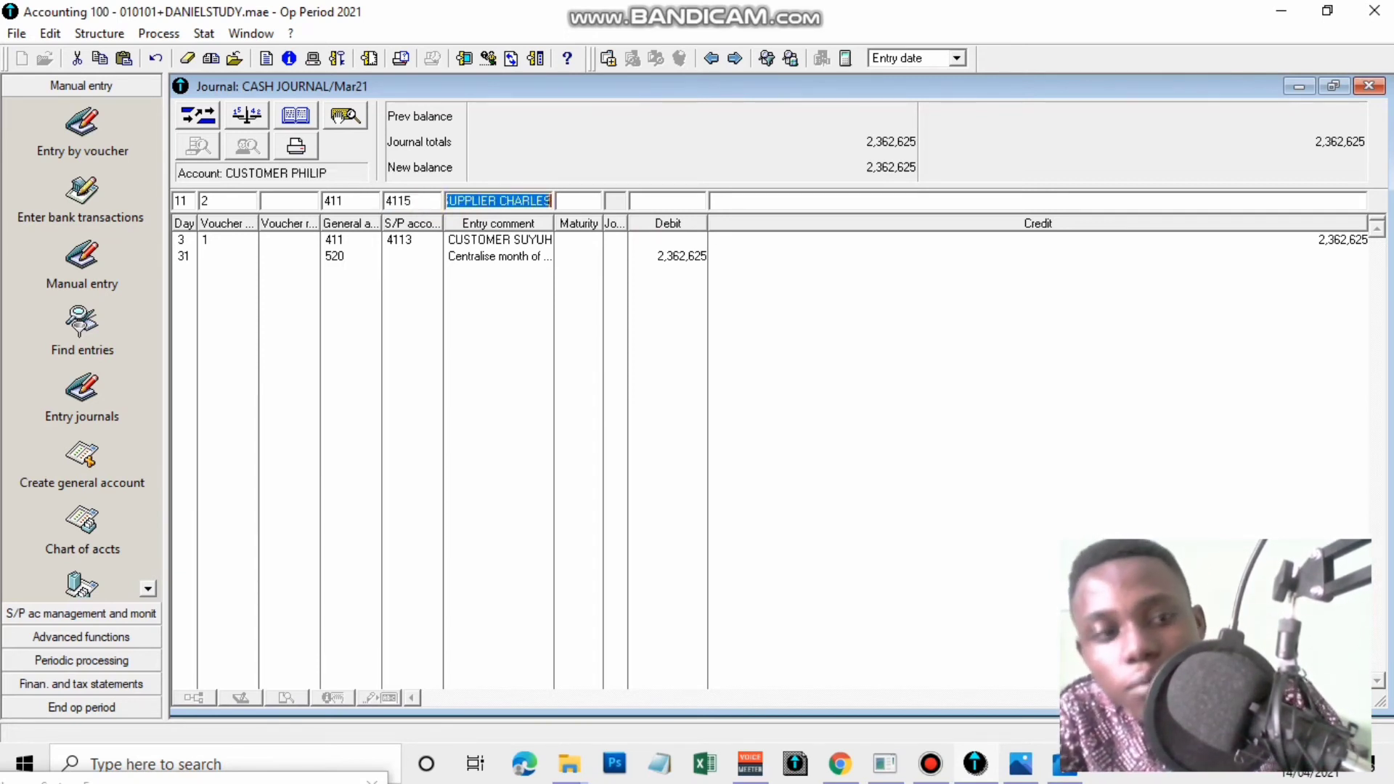
left_click(287, 176)
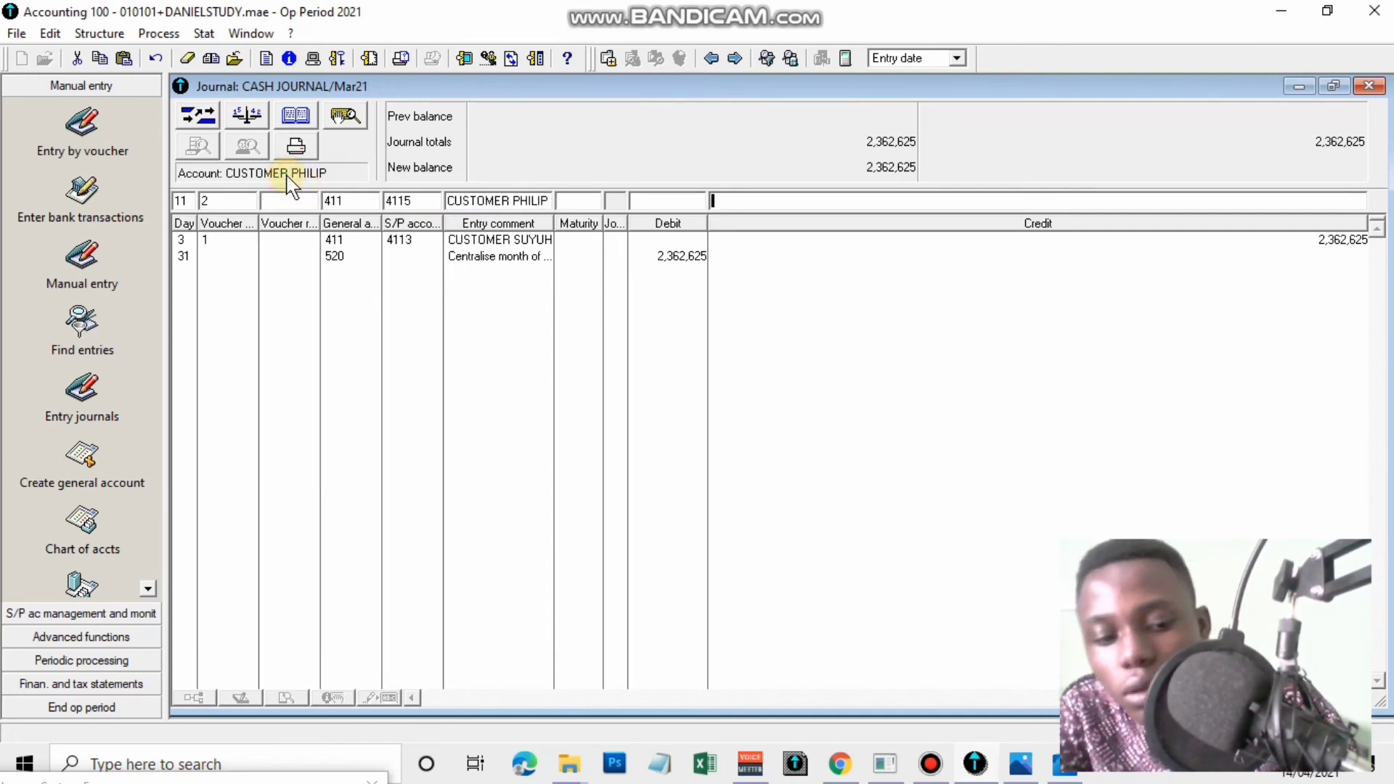
type("1800")
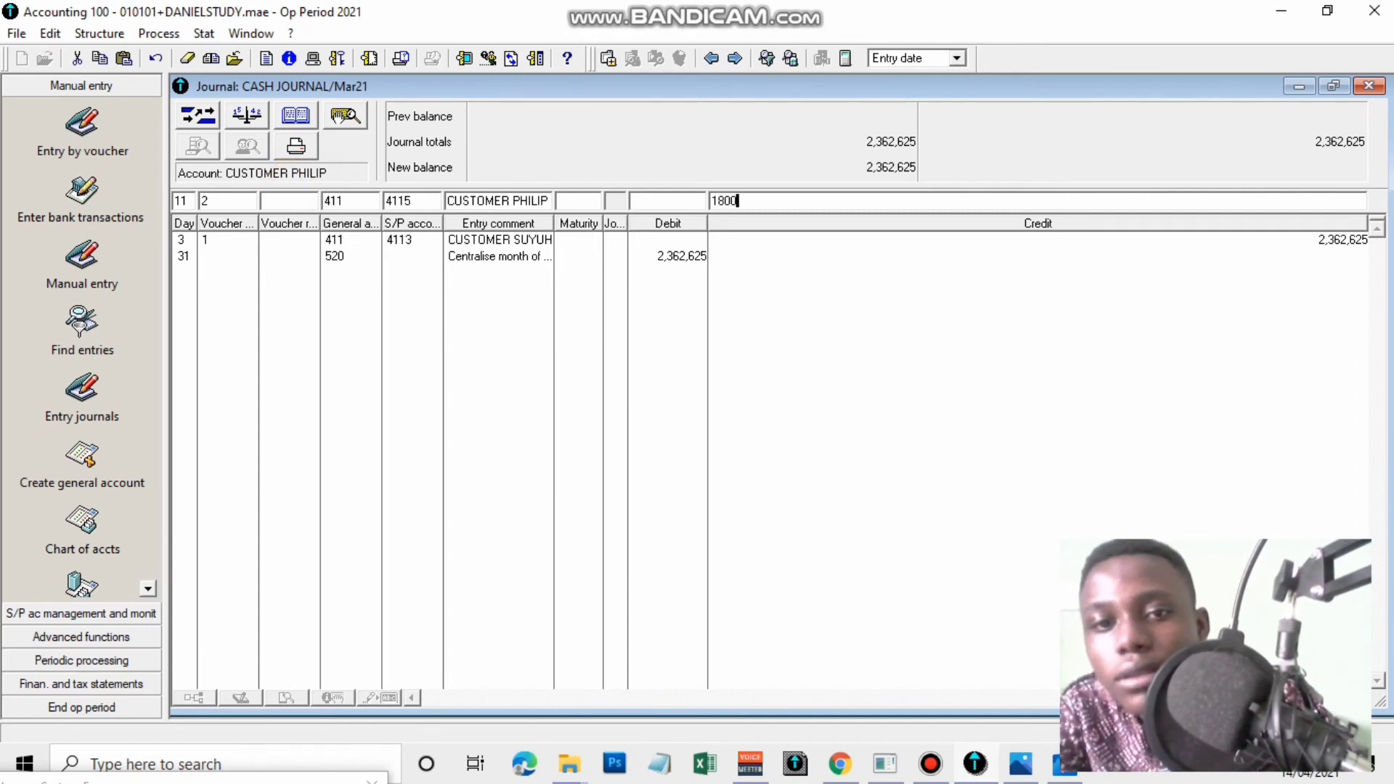
type("000")
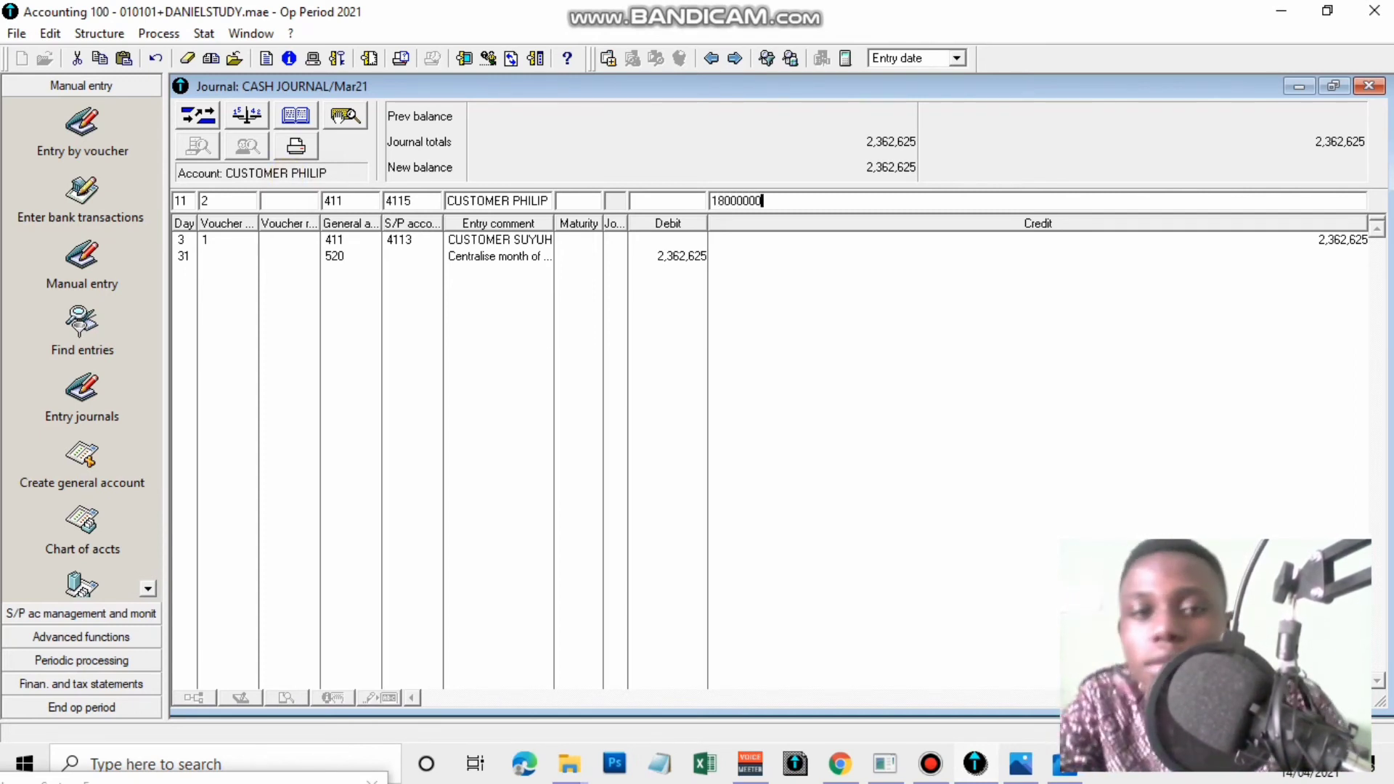
key("Return")
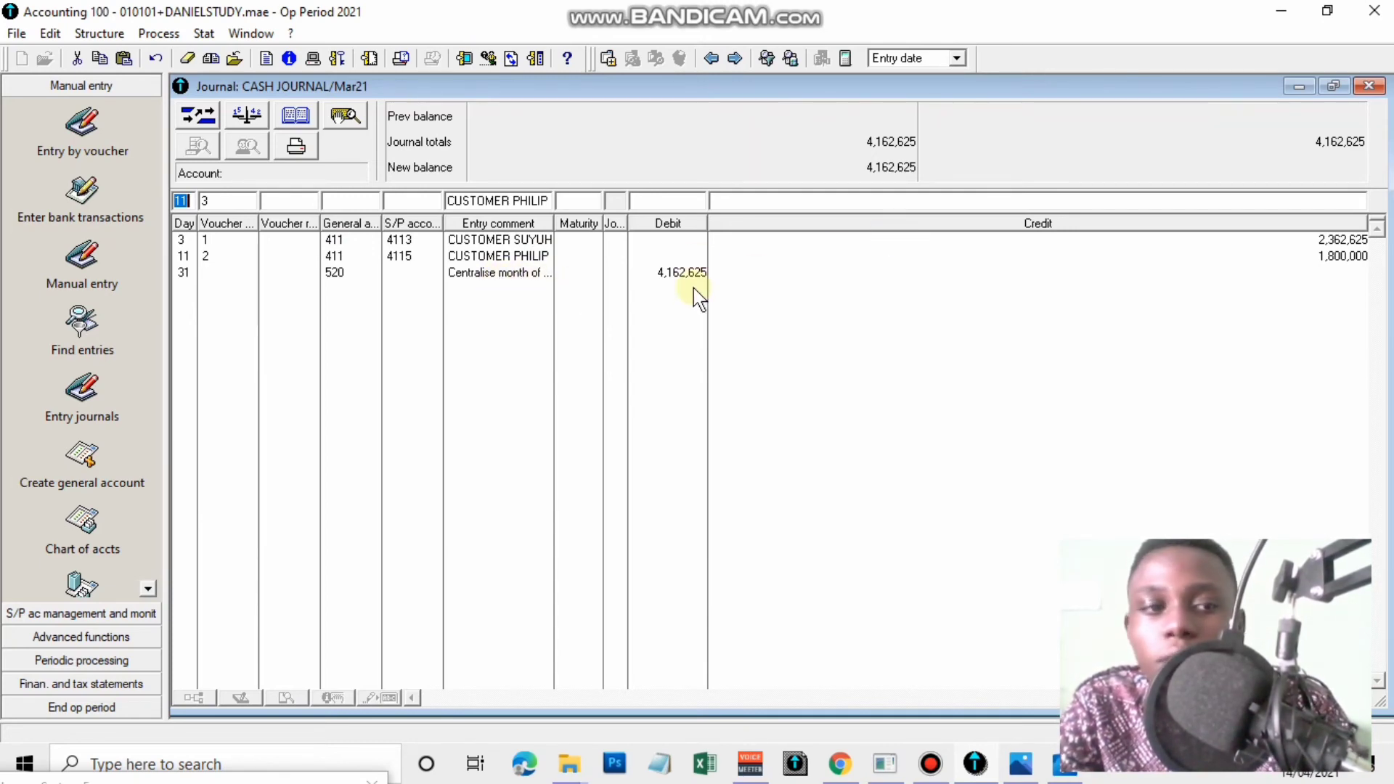
Check the 16/03 cash purchase in the exercise photo, and start a day 11 cash journal line with general account 401
left_click(1021, 762)
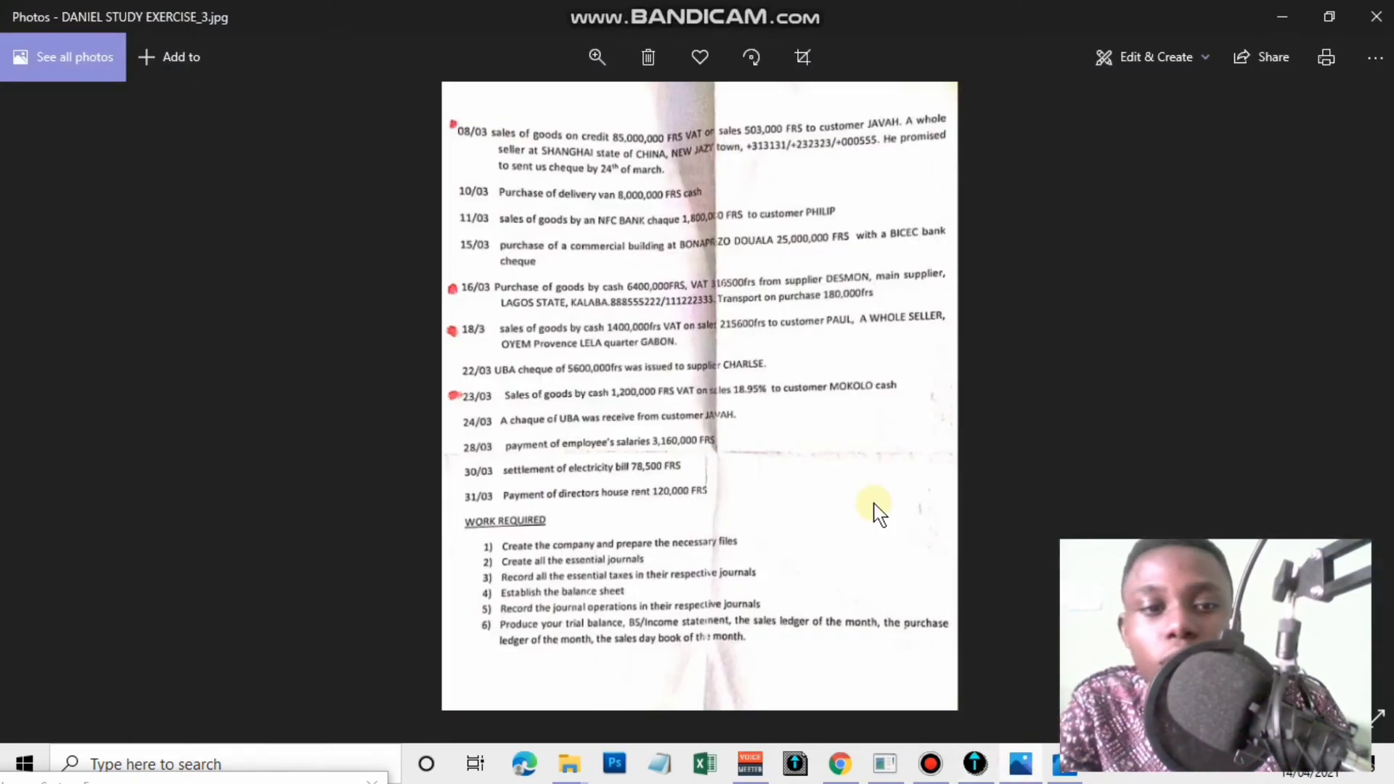
scroll(594, 312, "up", 5)
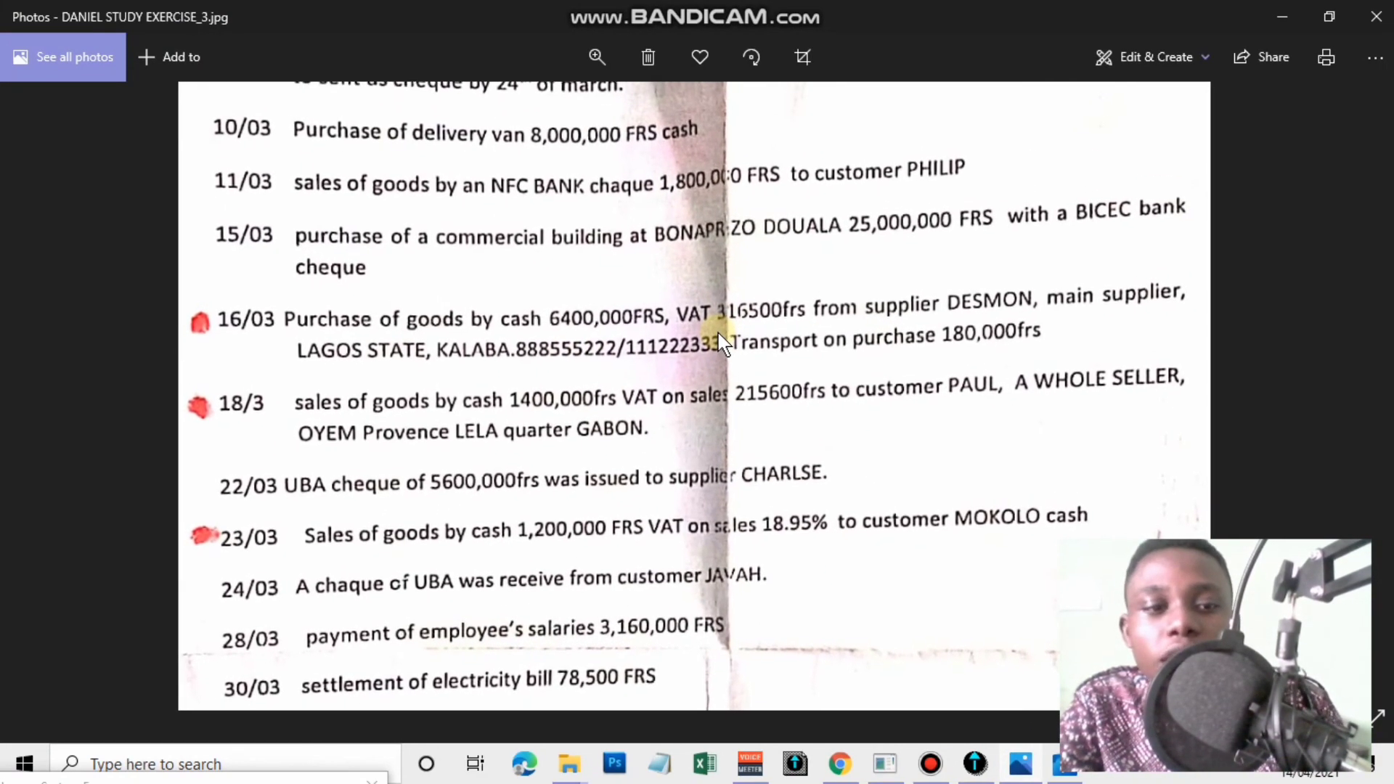
left_click_drag(724, 341, 737, 283)
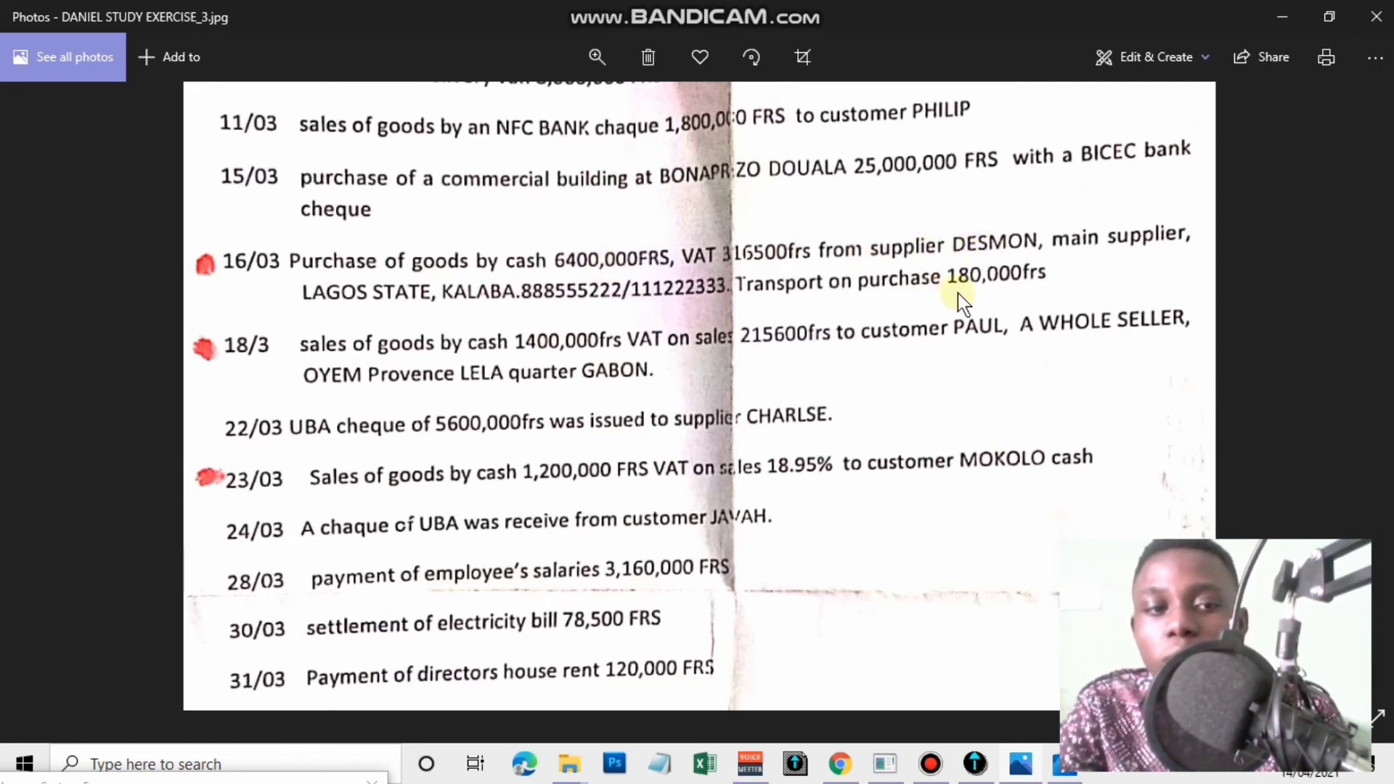
scroll(898, 330, "down", 3)
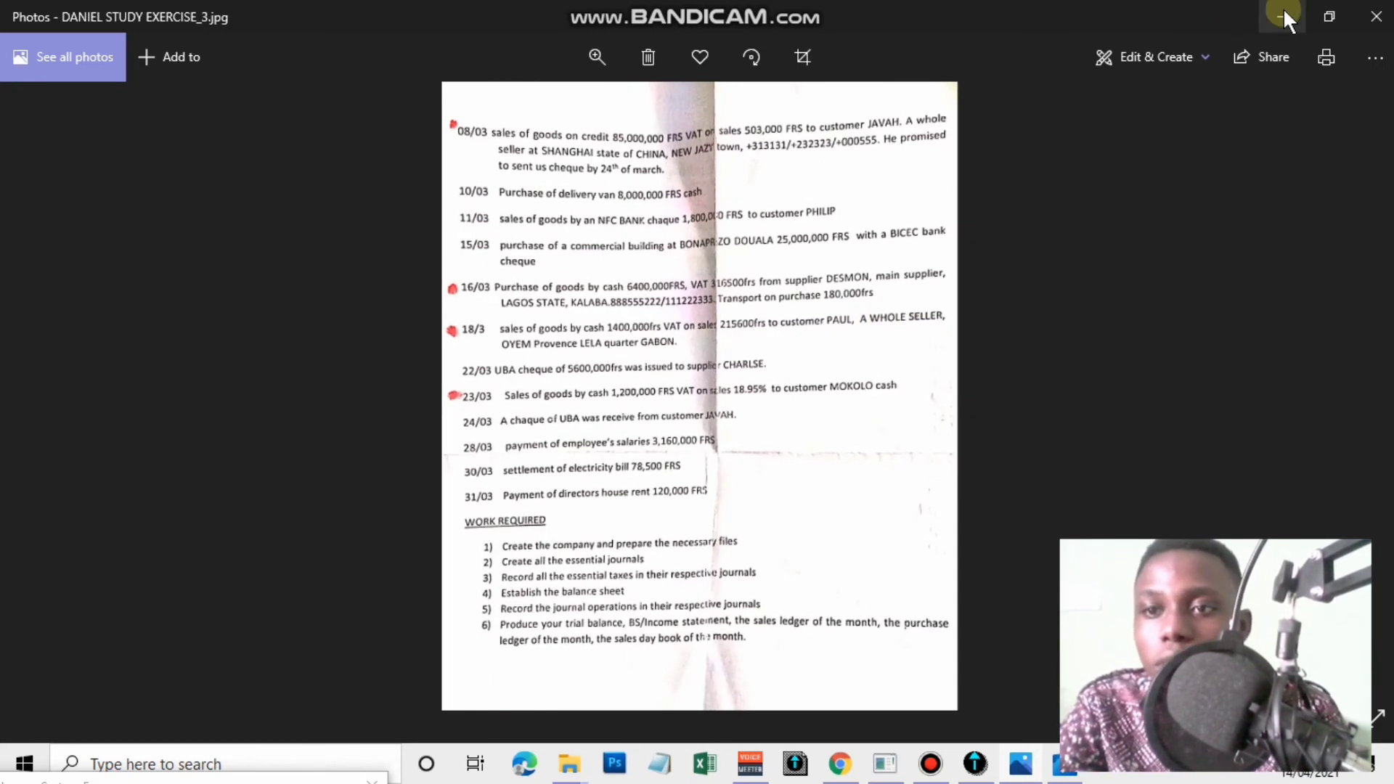
left_click(1283, 16)
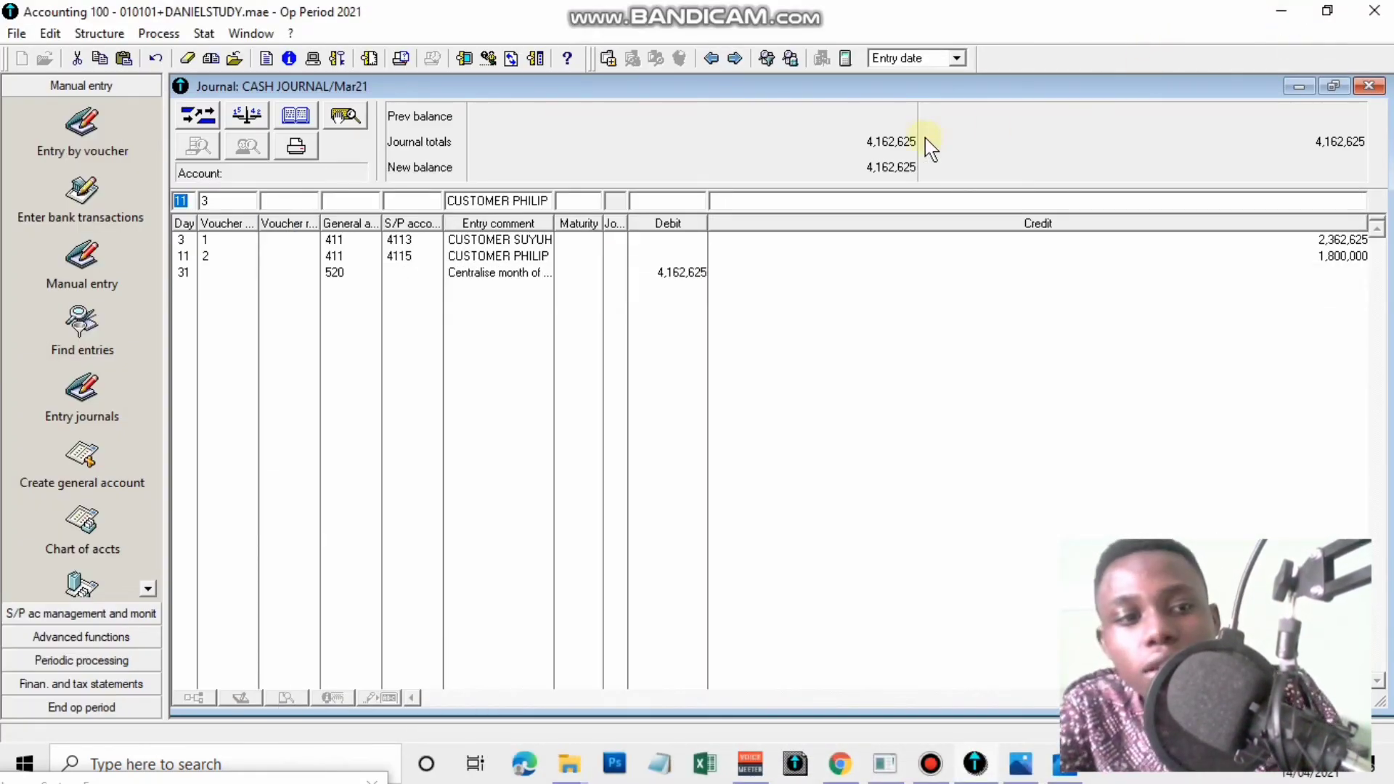
key("Tab")
key("Tab")
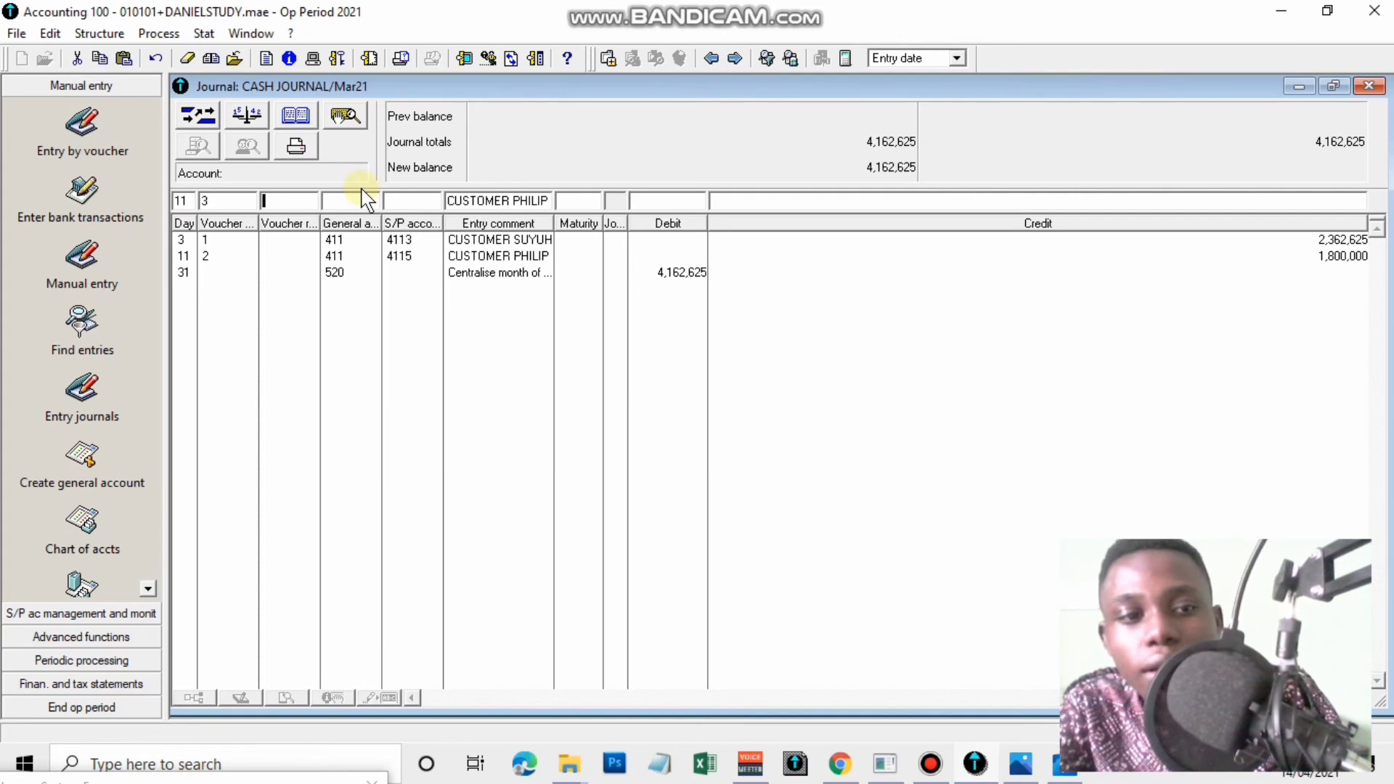
key("Tab")
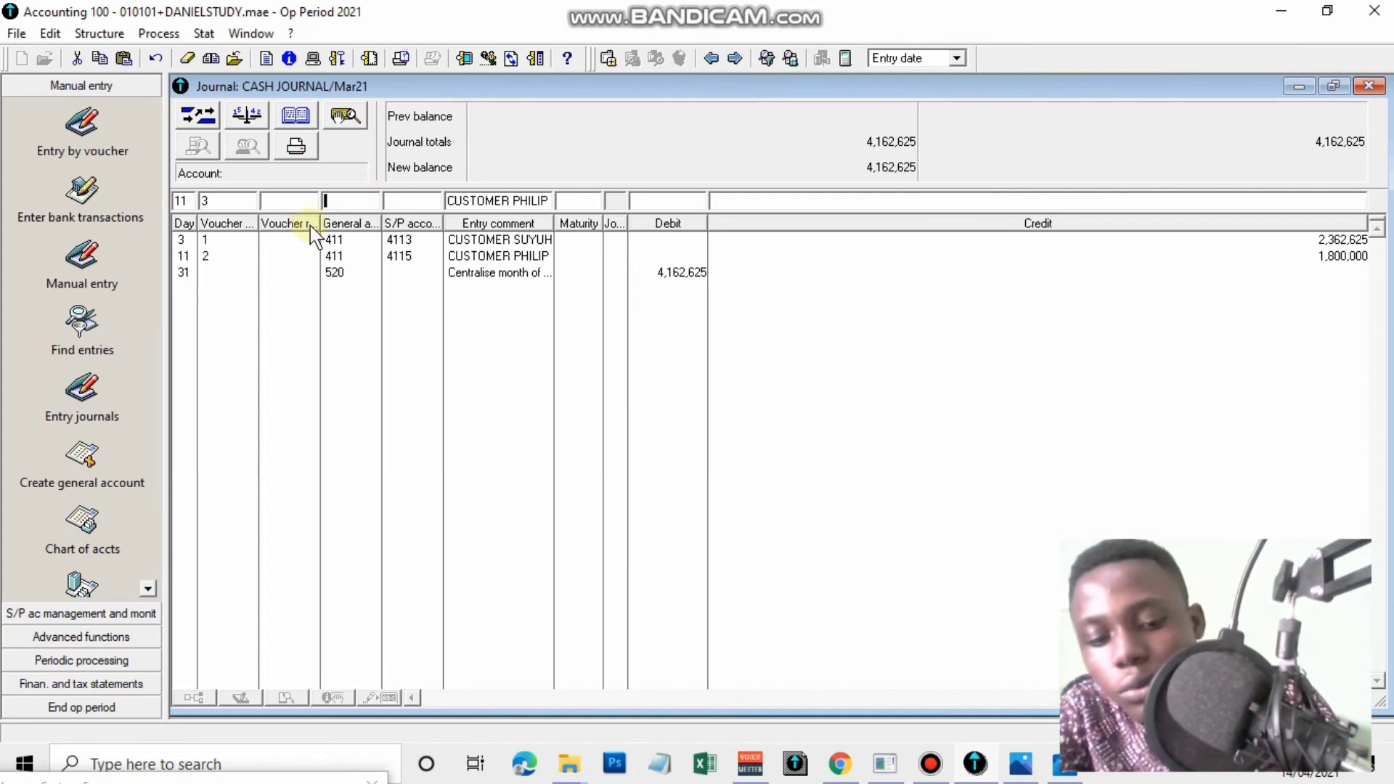
type("401")
key("Tab")
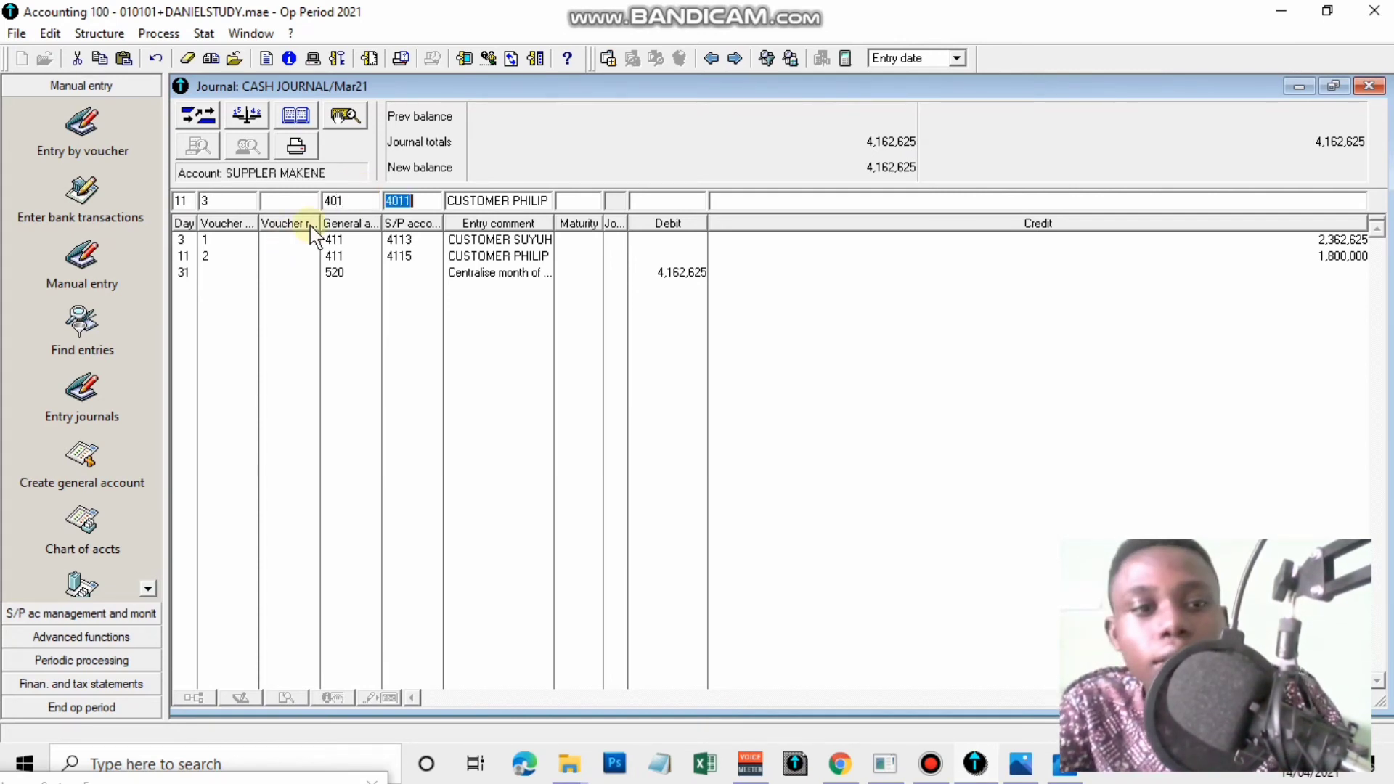
Complete the supplier line with S/P account 4015, the supplier account name as comment and a debit of 6,716,500
type("401")
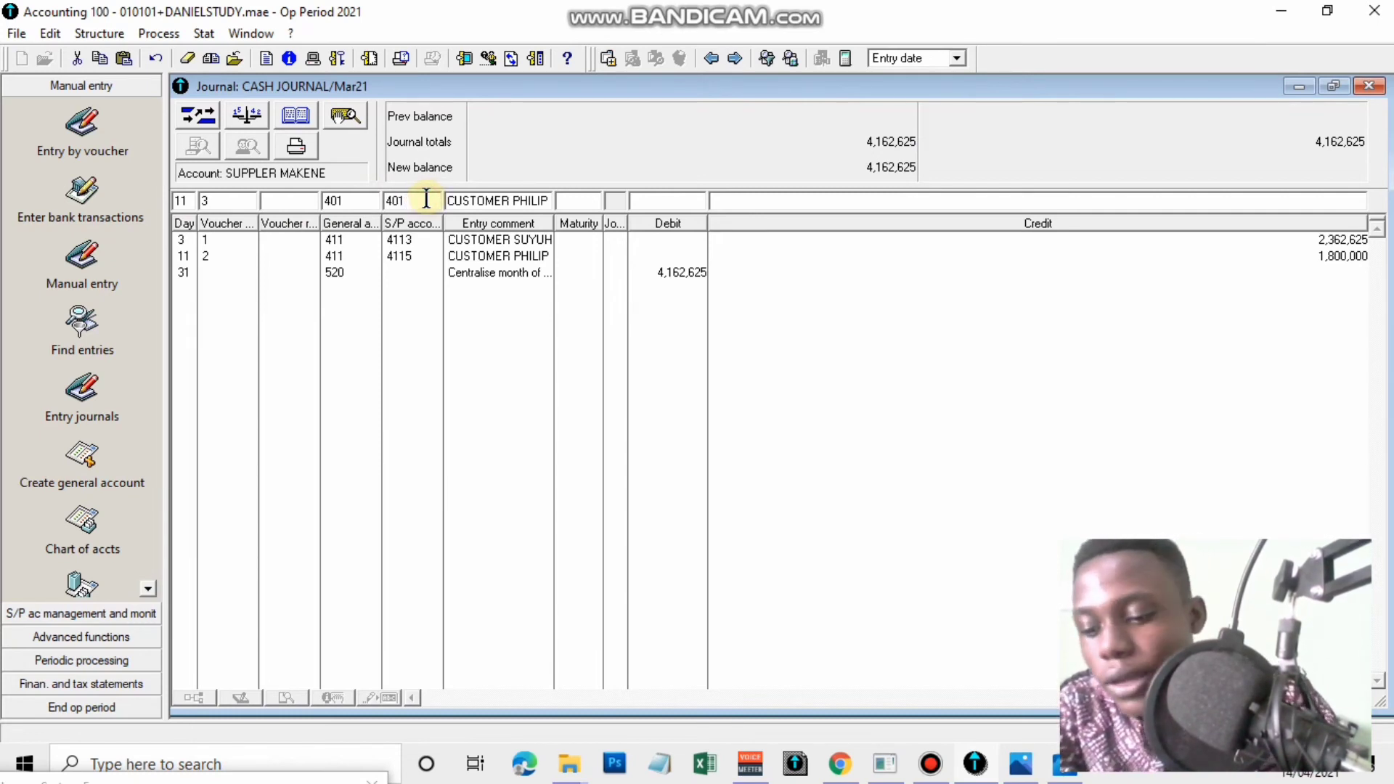
type("15")
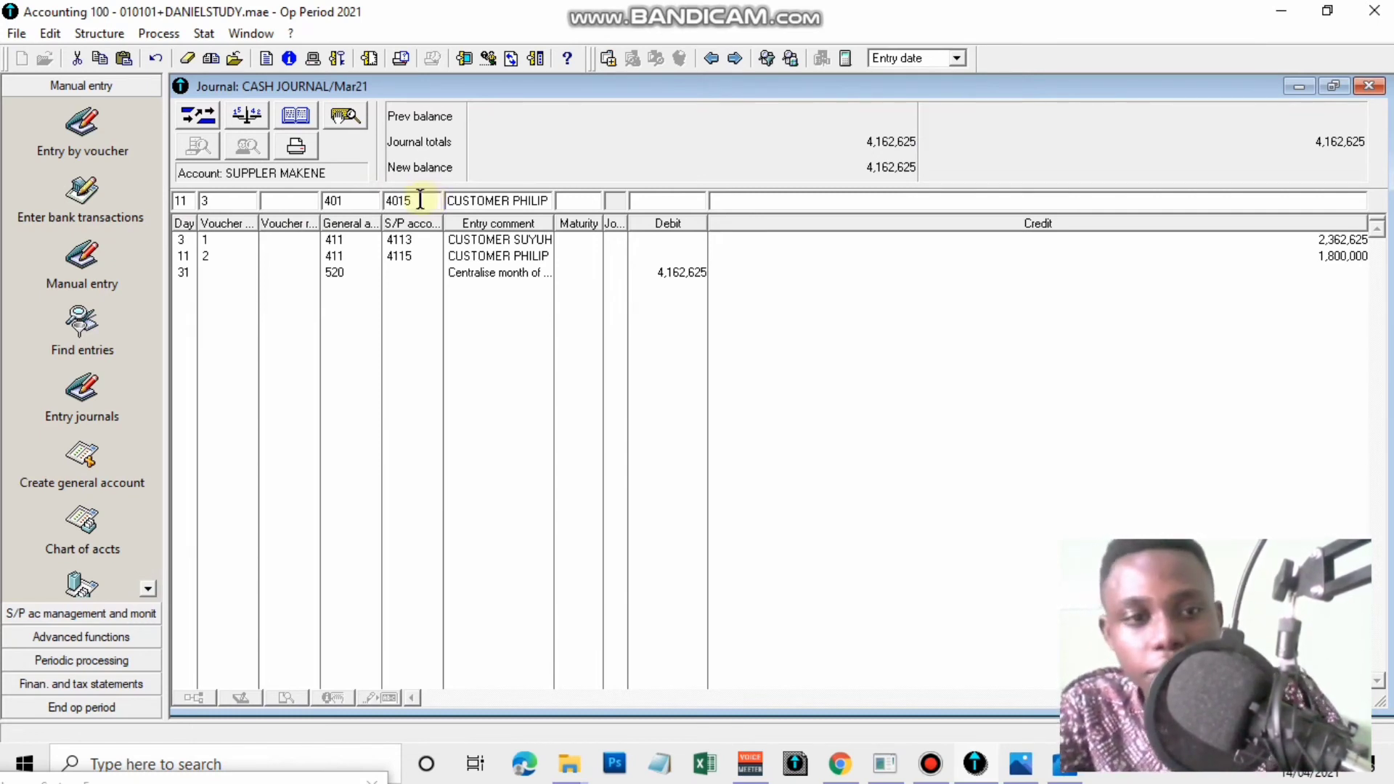
key("Tab")
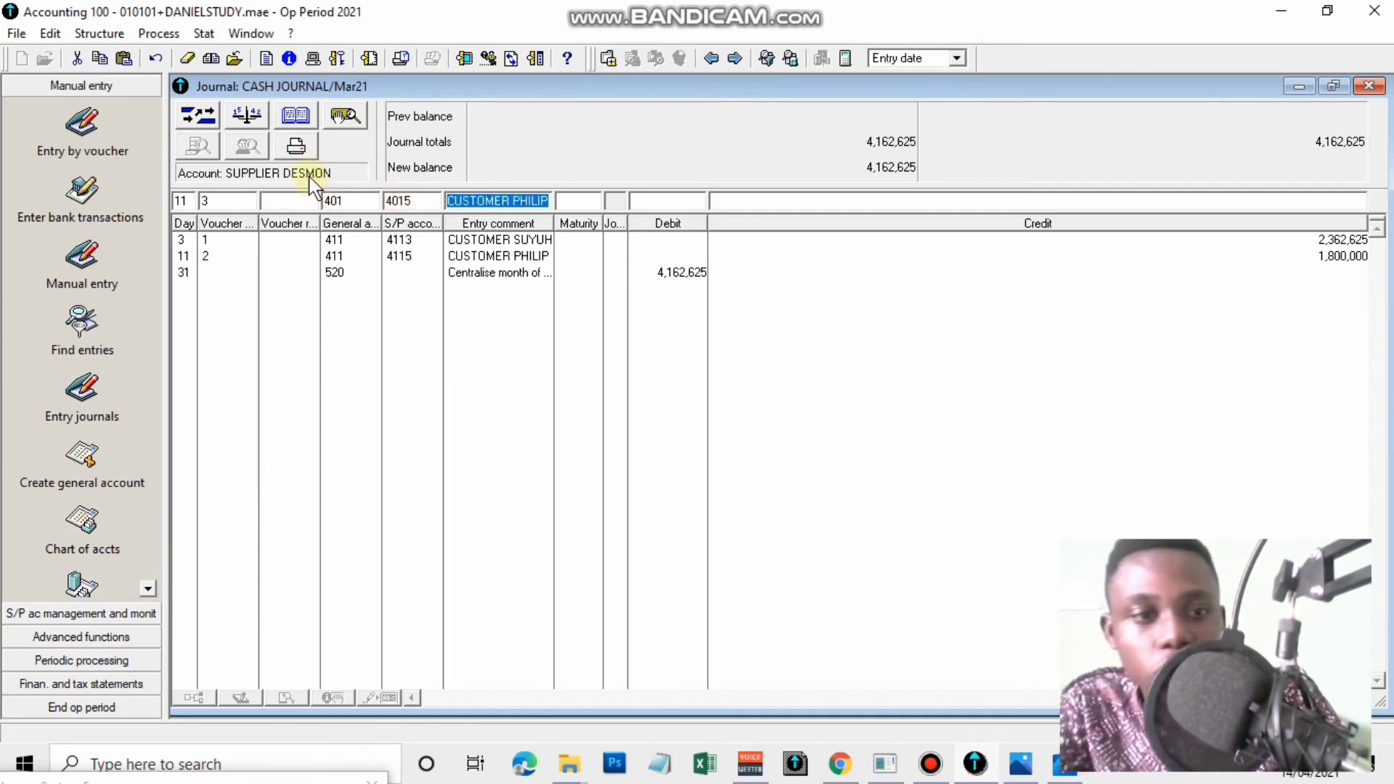
key("End")
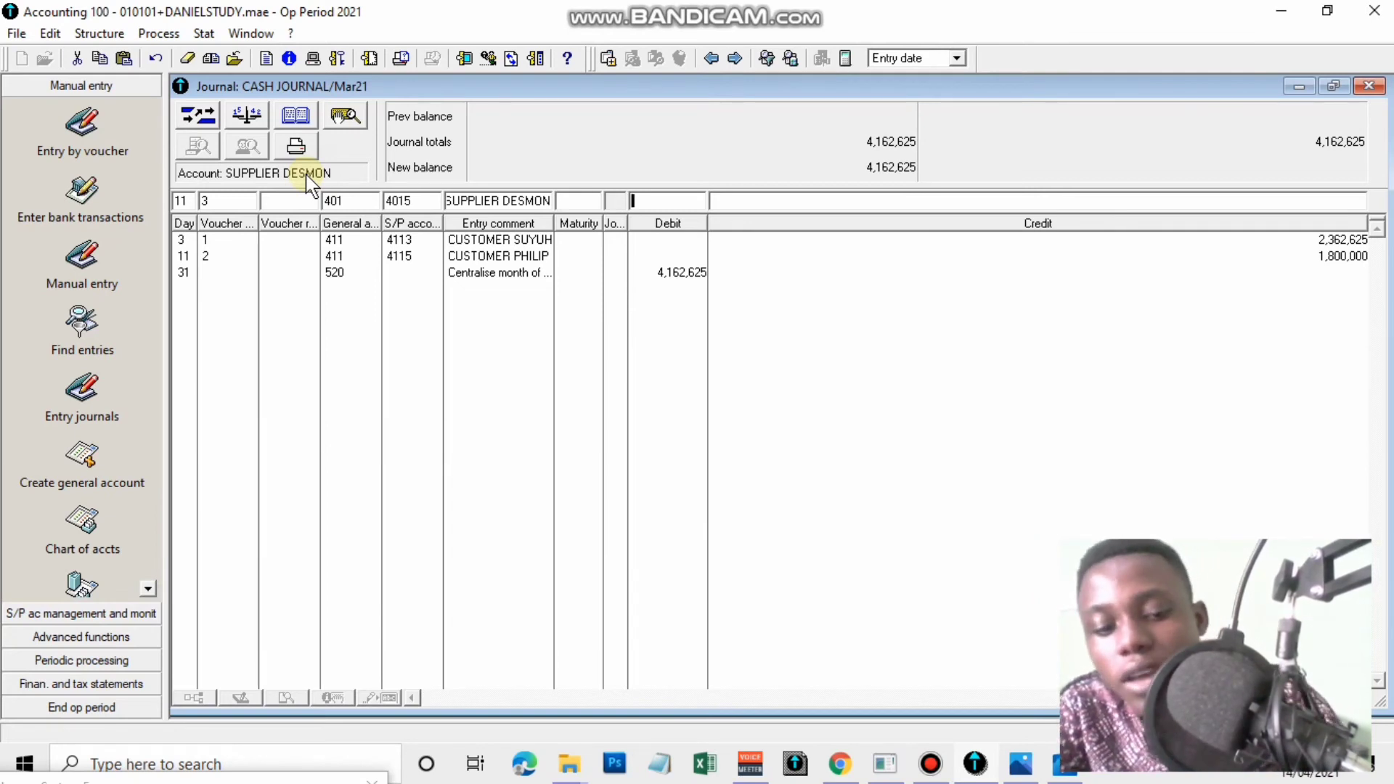
type("6")
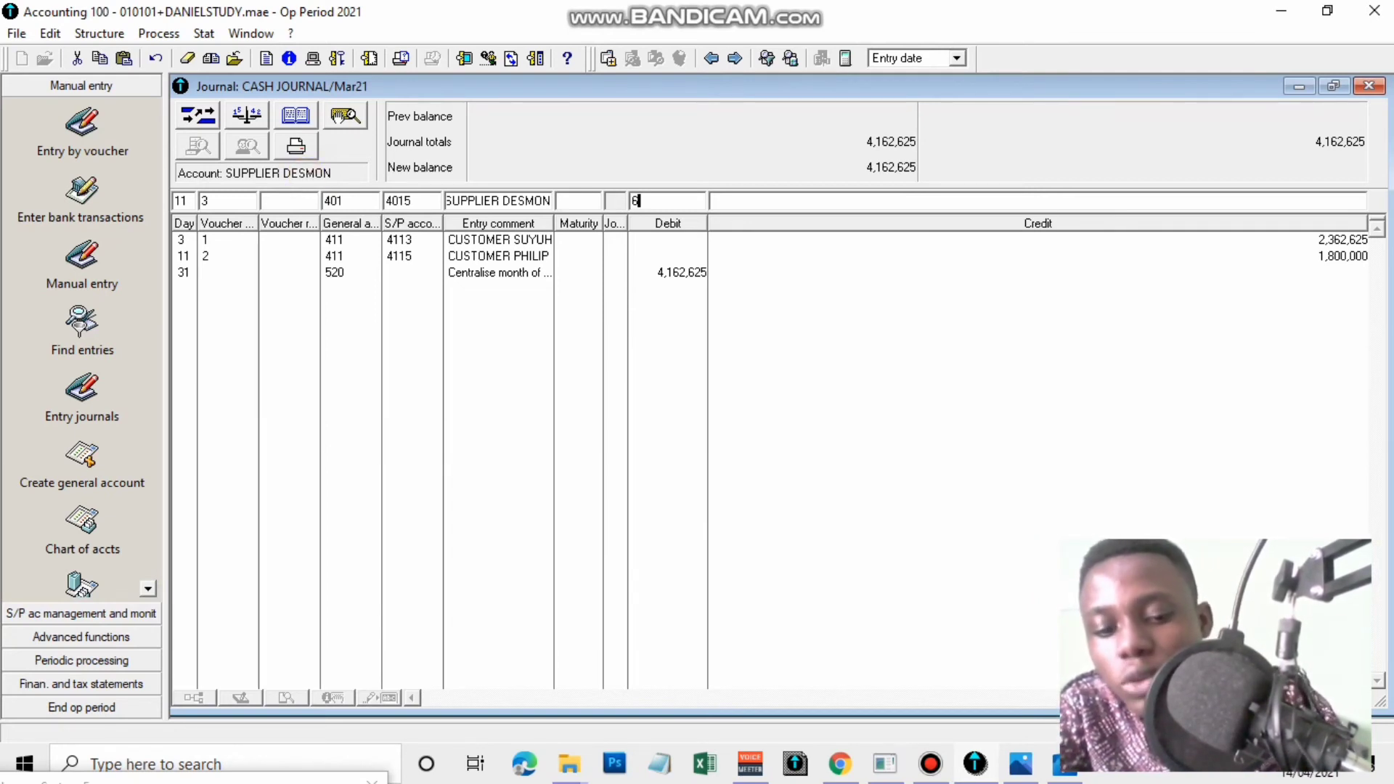
type("7")
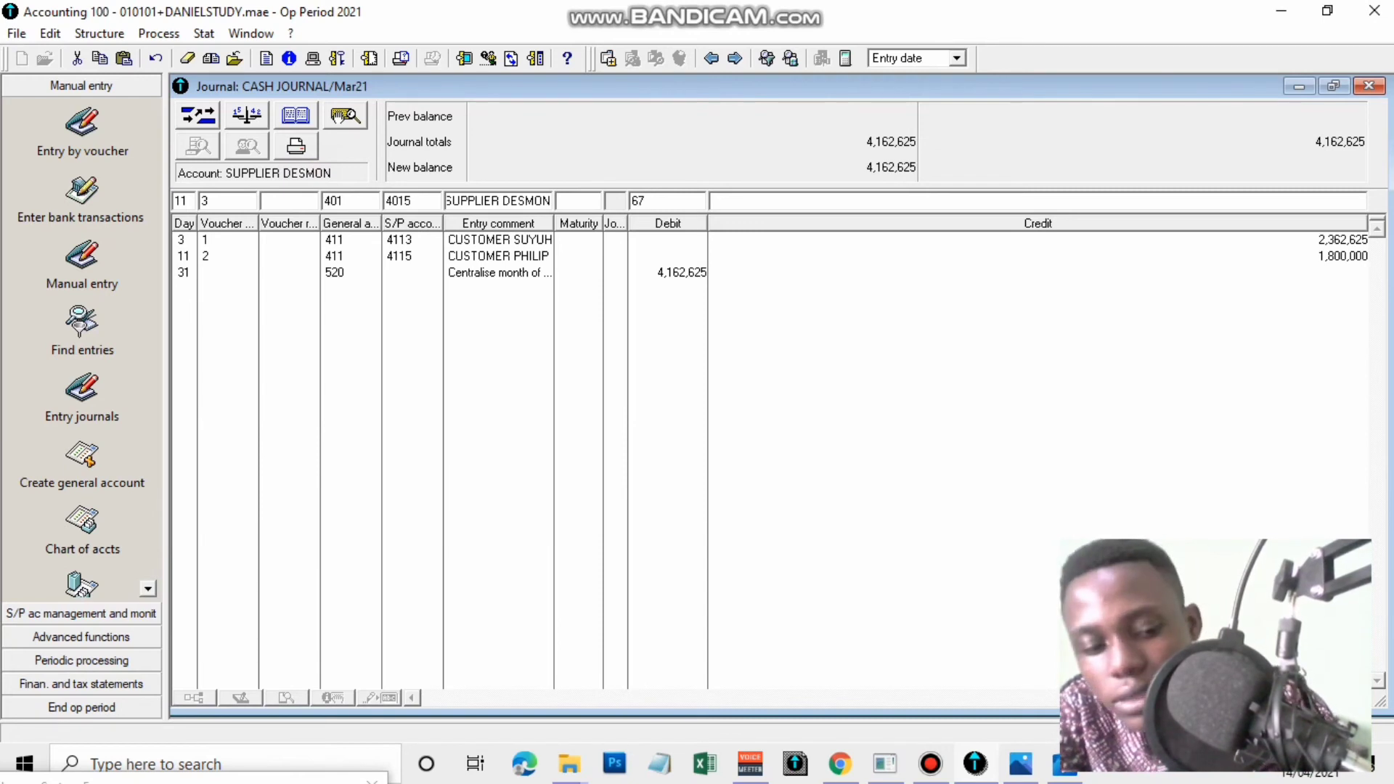
type("16")
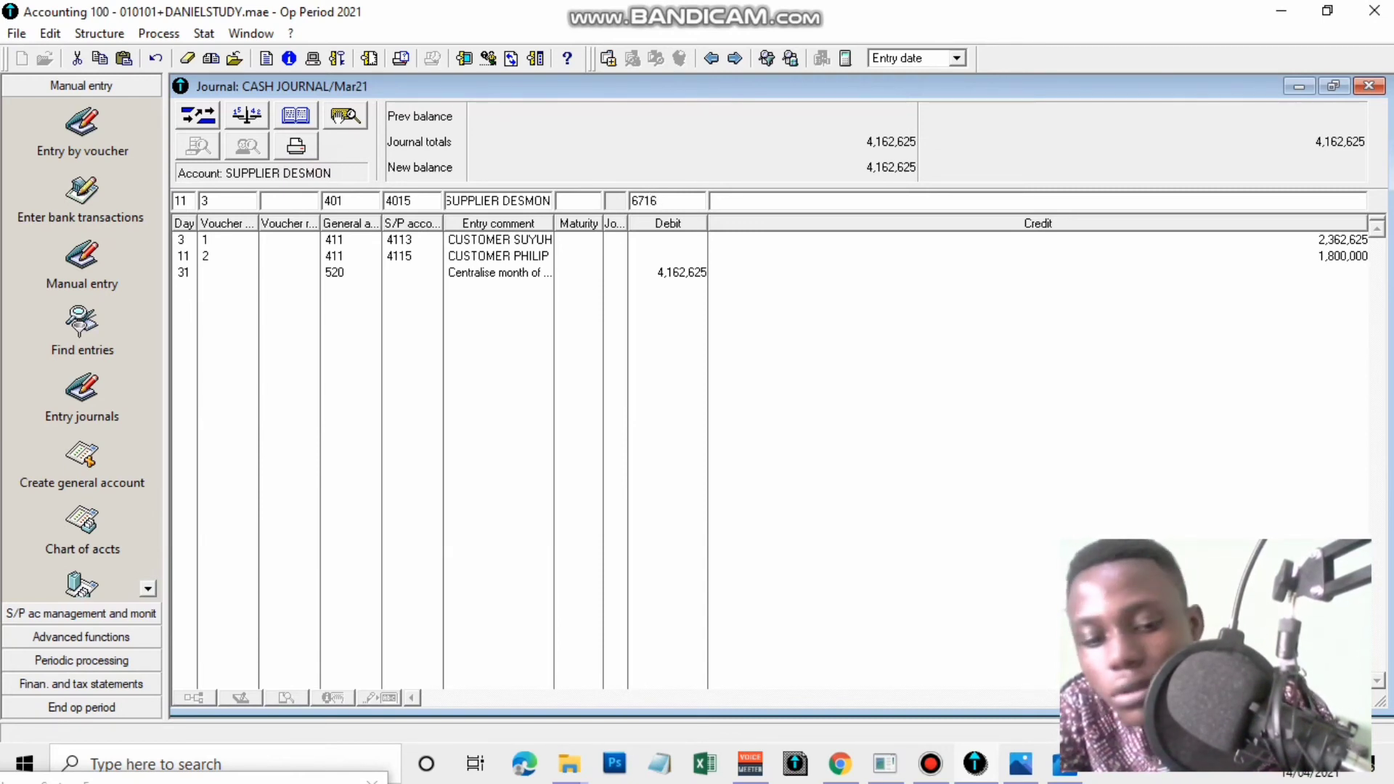
type("500")
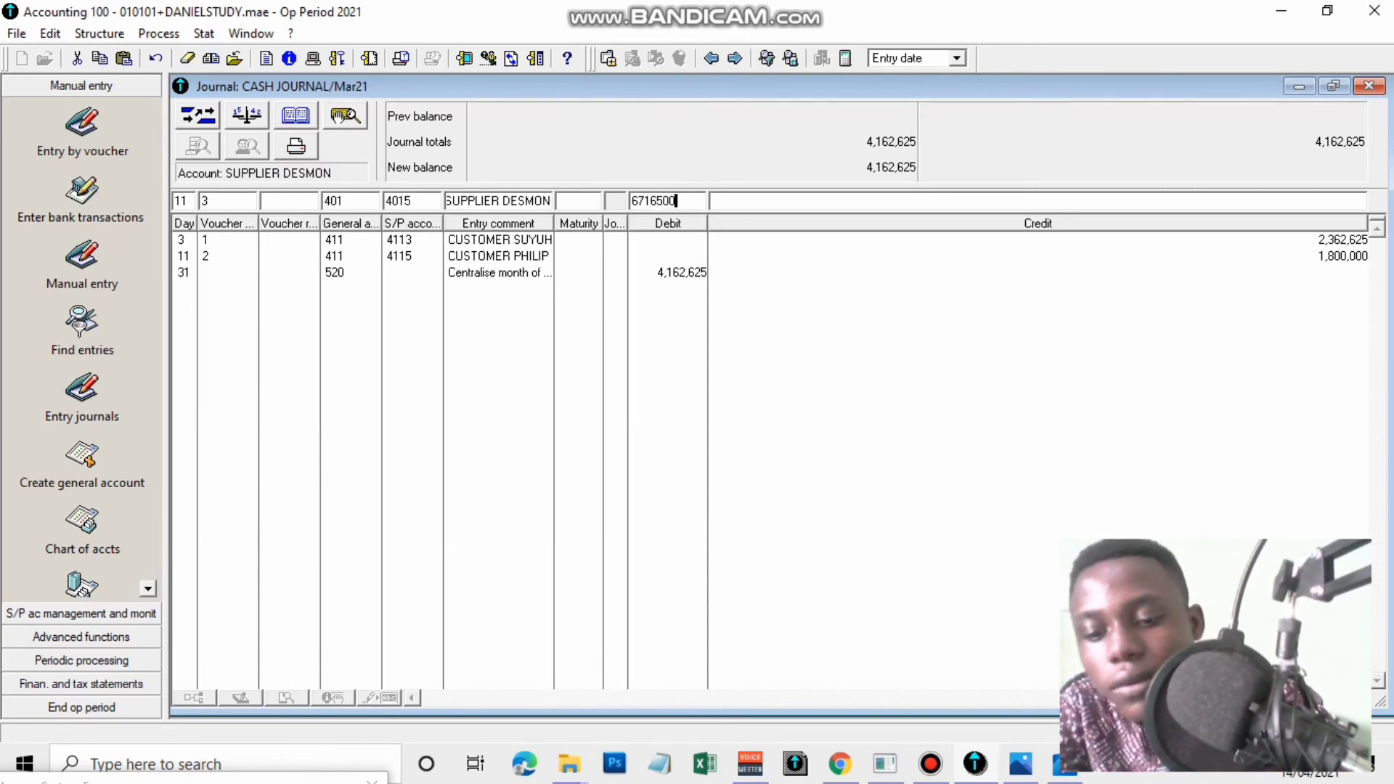
key("Return")
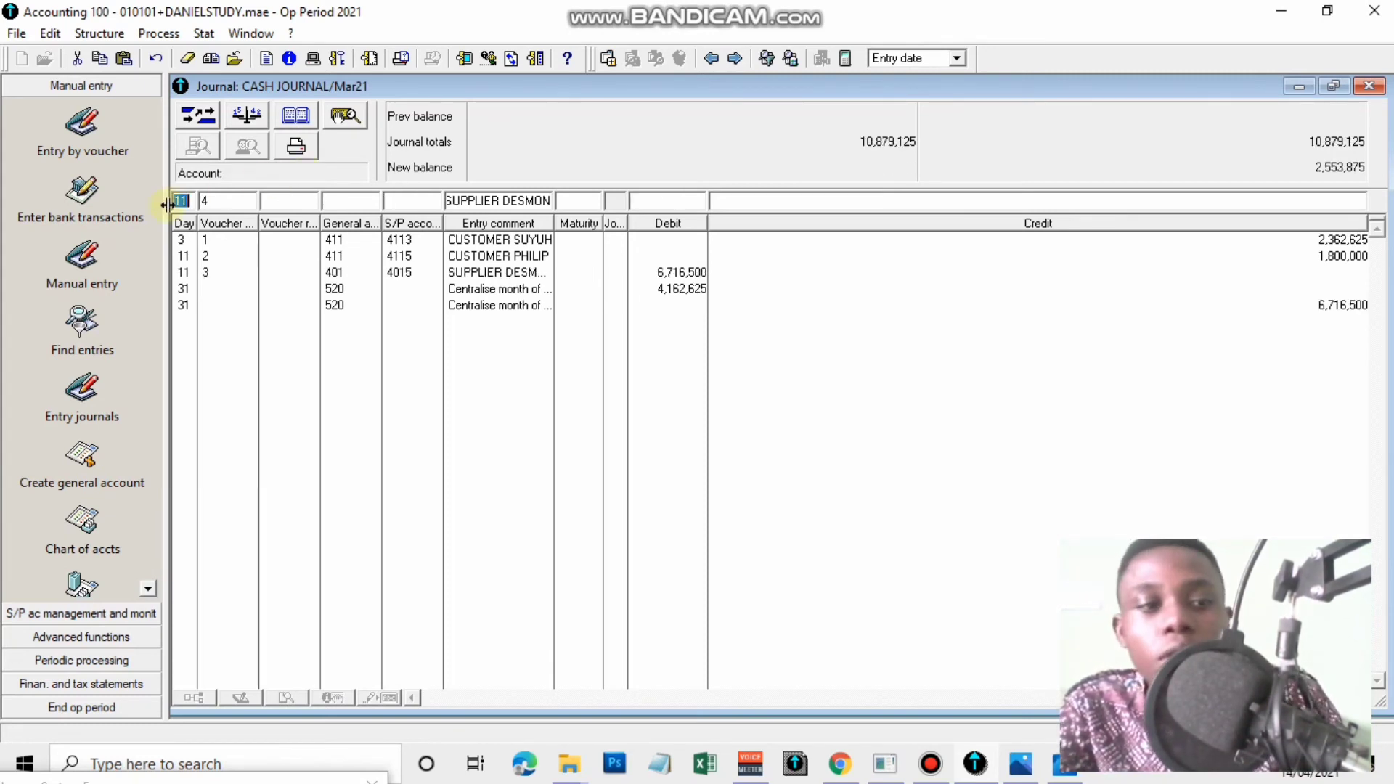
Check the 18/3 cash sale in the exercise photo, and start a day 18 cash journal line with general account 411
left_click(1030, 770)
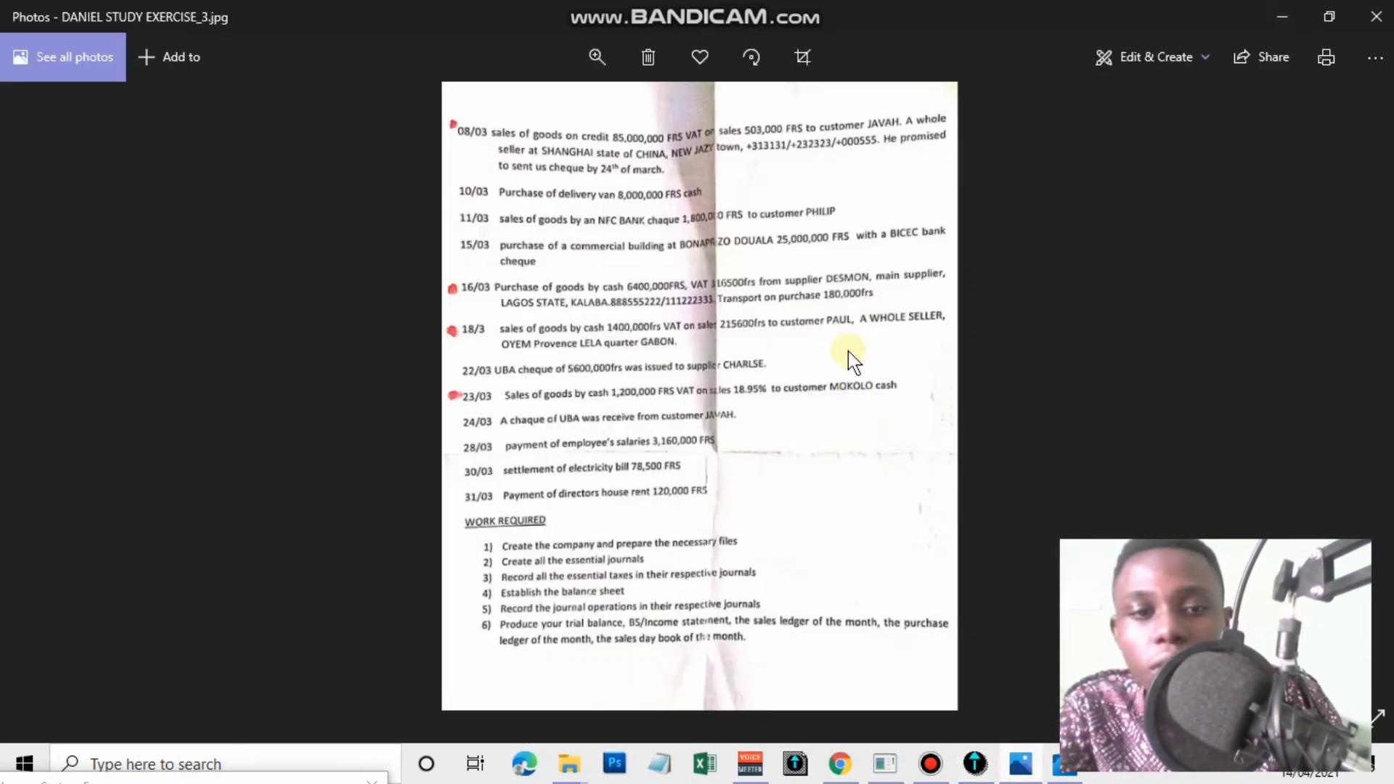
scroll(681, 406, "up", 2)
left_click_drag(760, 323, 847, 259)
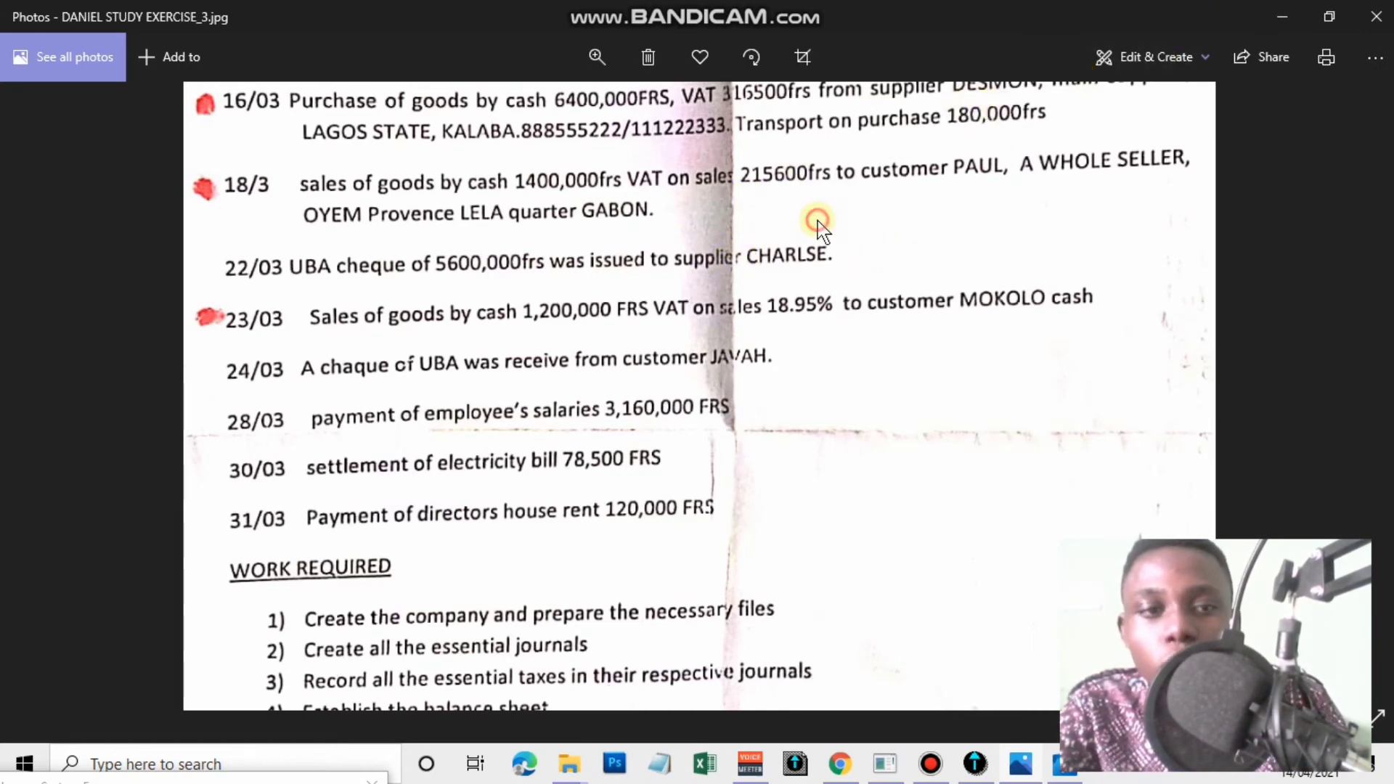
left_click_drag(816, 218, 837, 319)
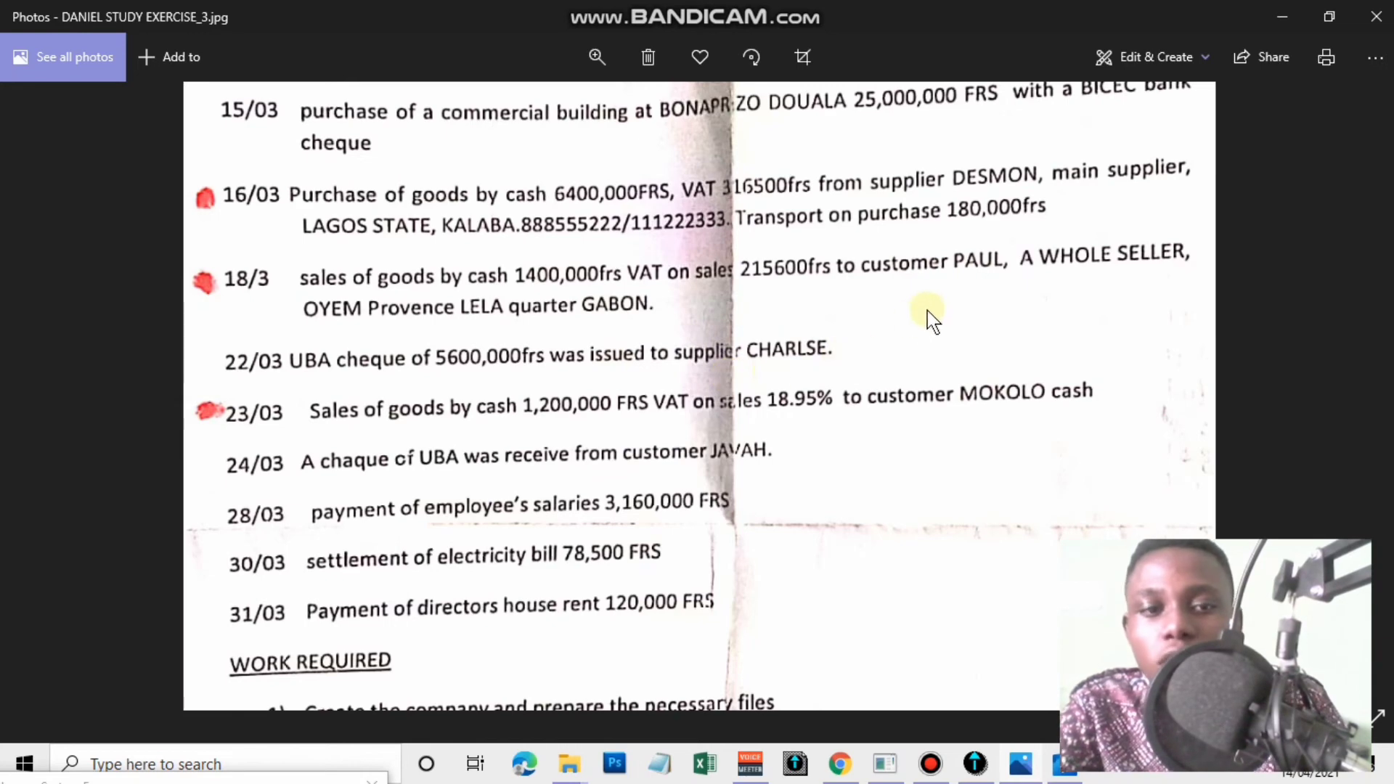
left_click(1281, 16)
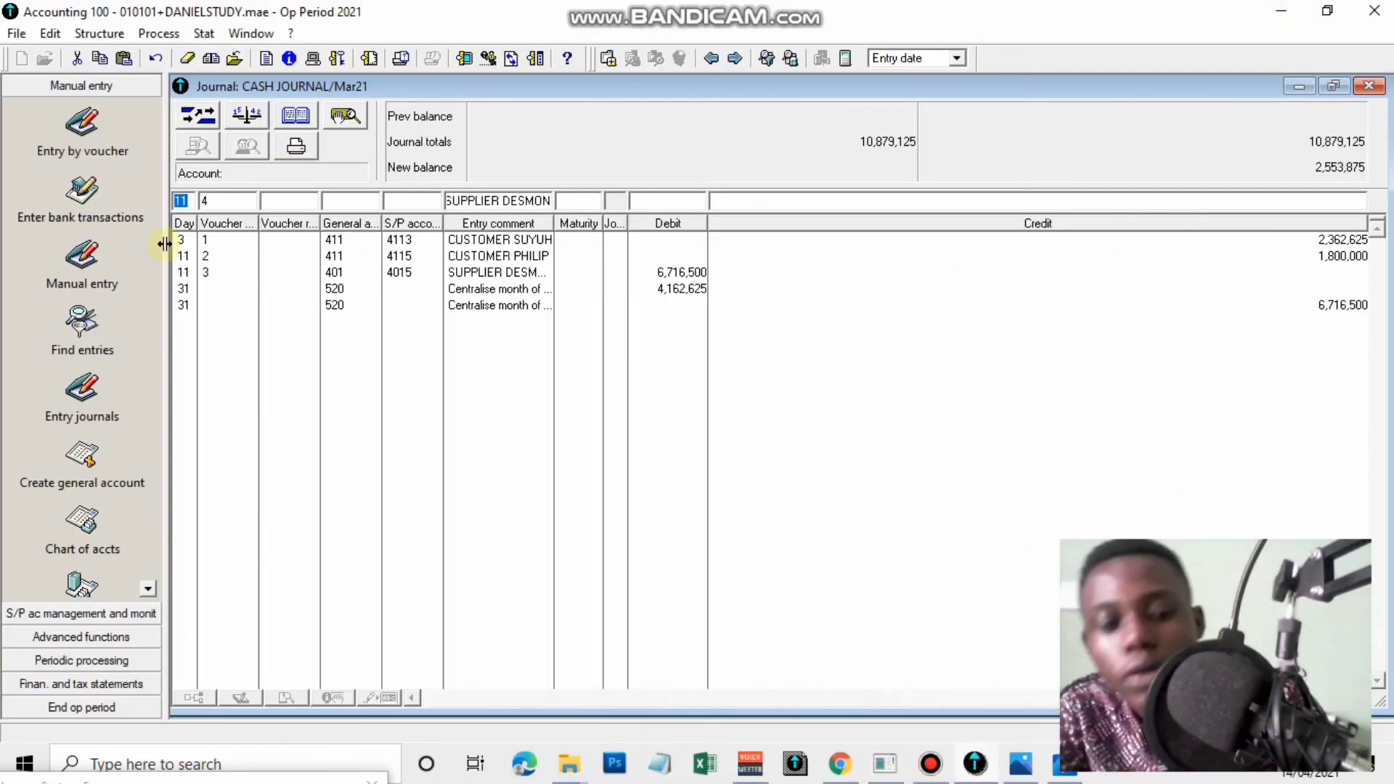
left_click(180, 200)
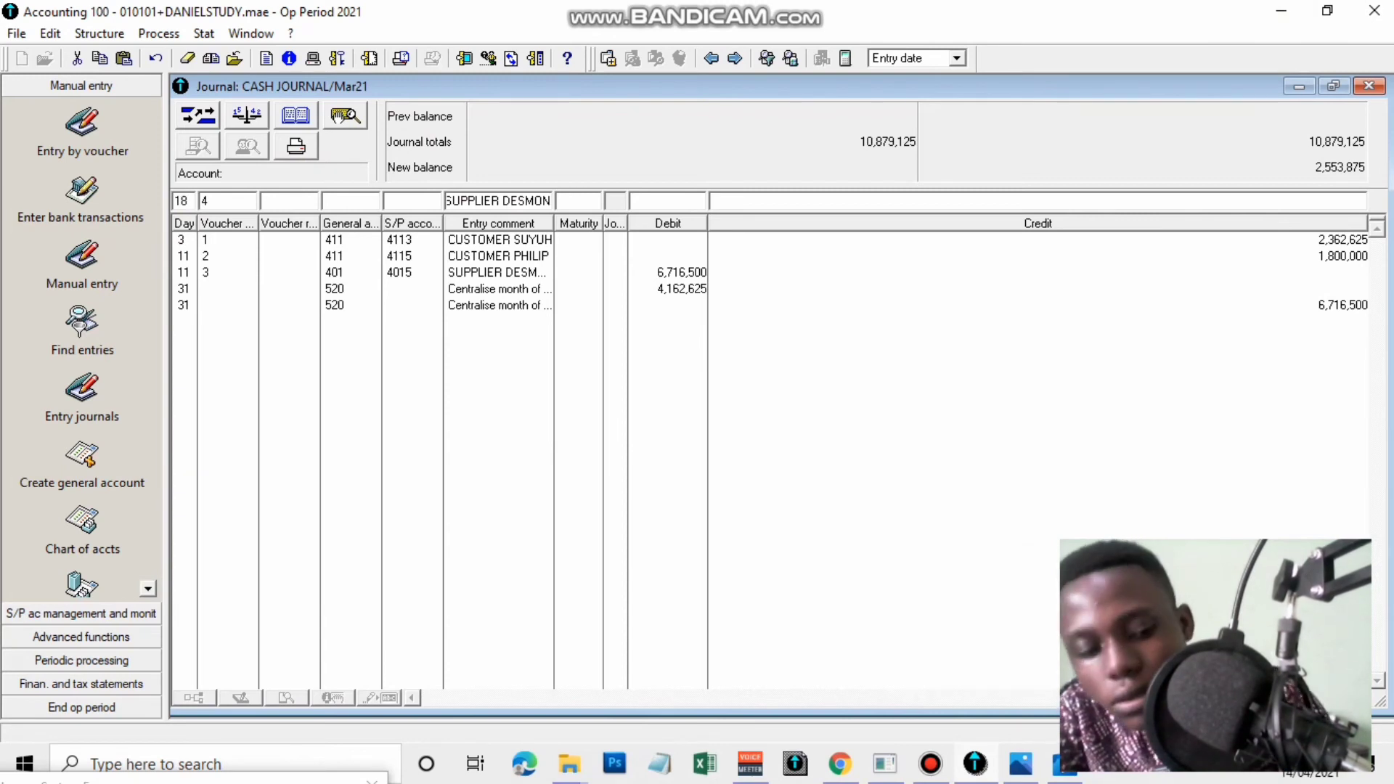
key("Tab")
key("Tab")
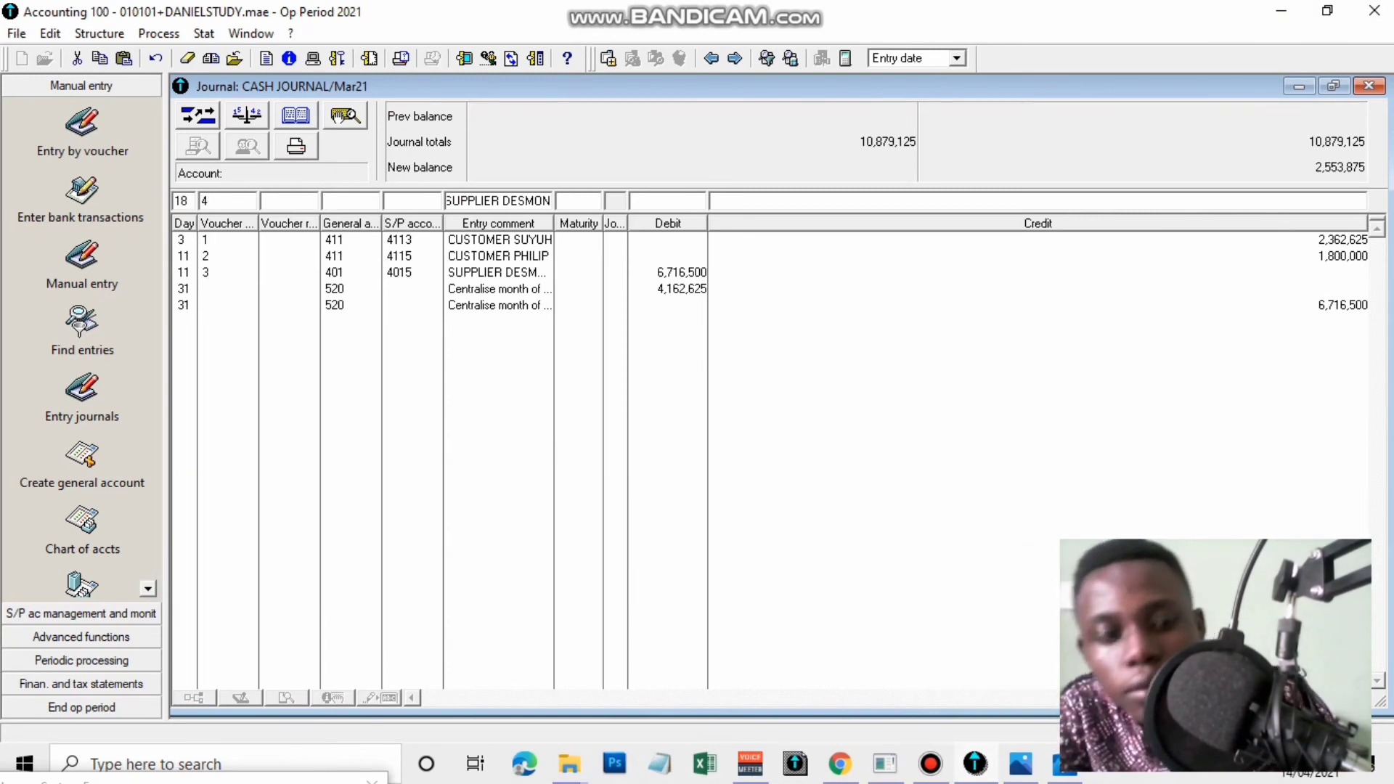
type("411")
key("Tab")
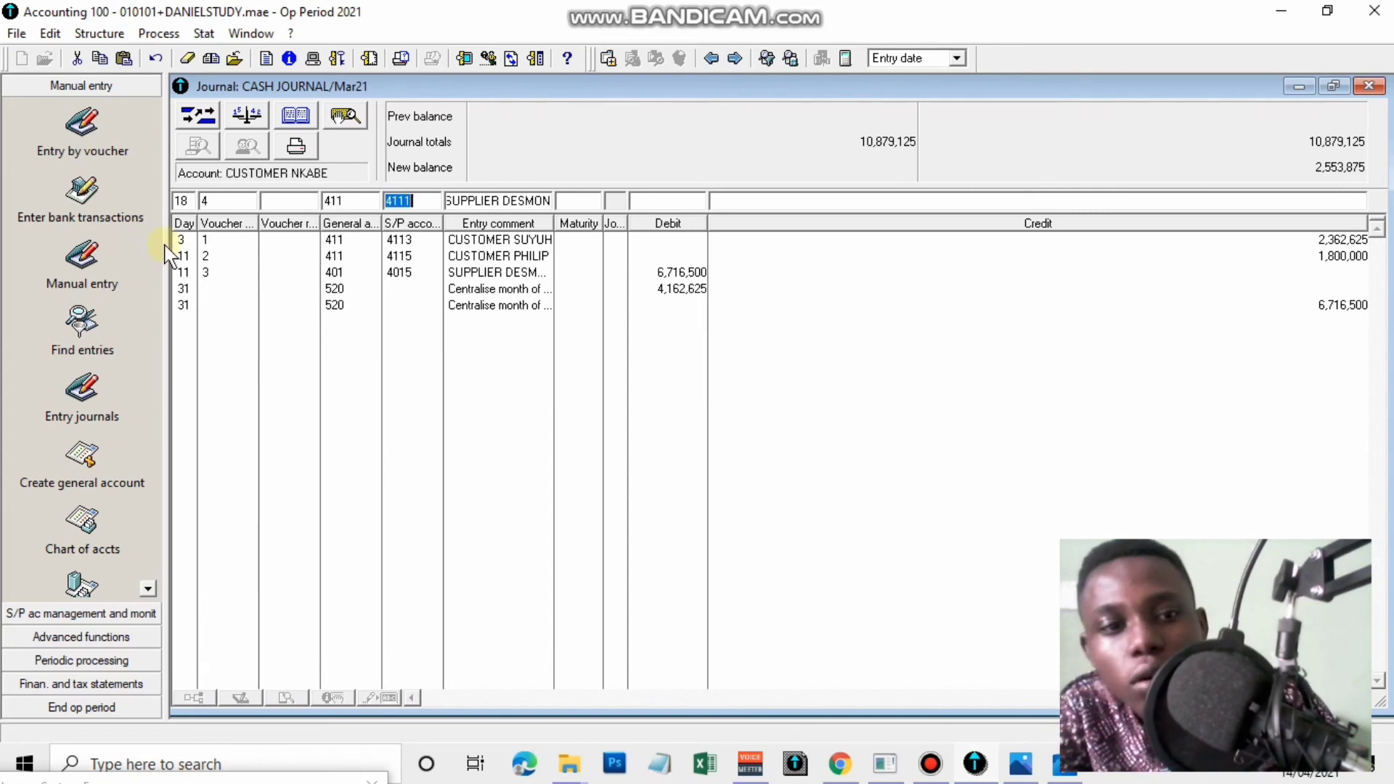
Complete the day 18 cash journal line with S/P account 4116, the customer account name as comment and a credit of 1,615,600
left_click(431, 201)
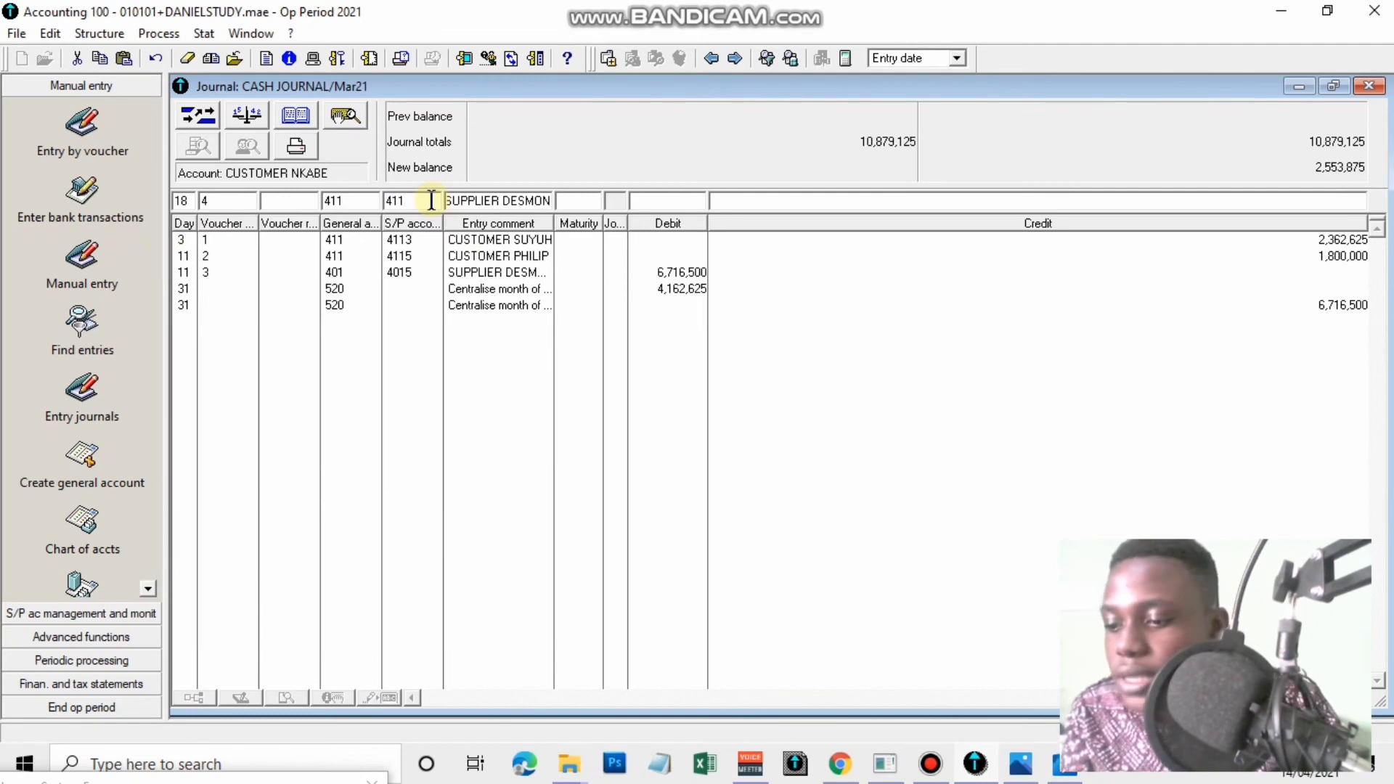
key("BackSpace")
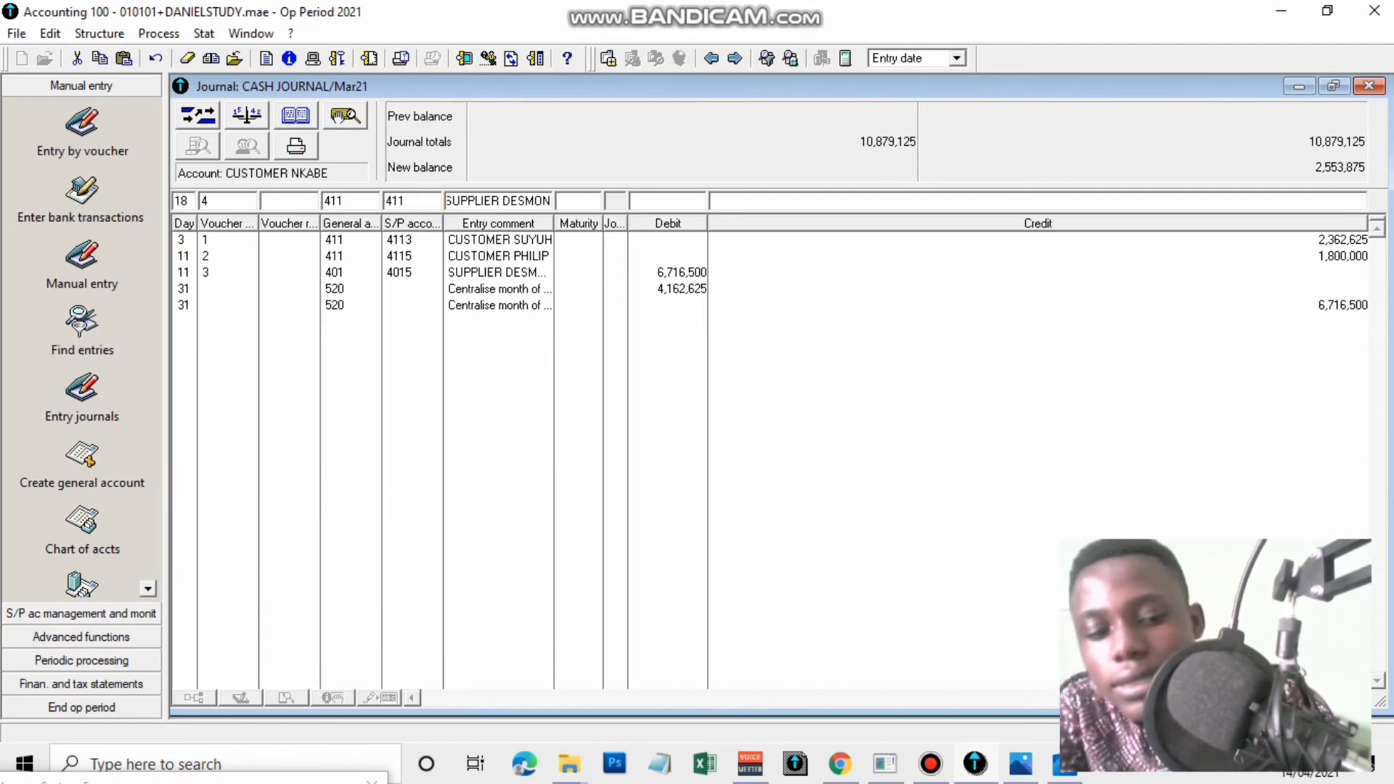
key("Tab")
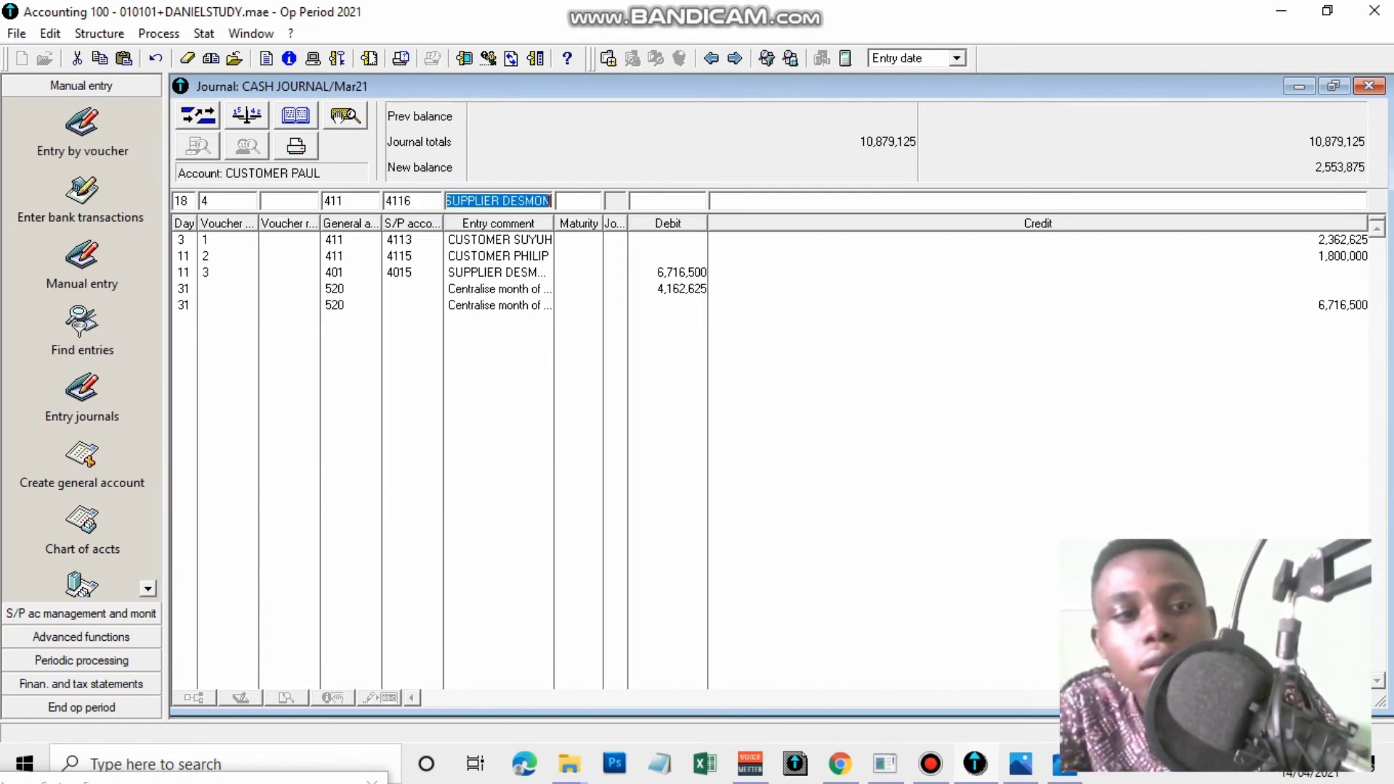
left_click(305, 173)
key("Tab")
key("Tab")
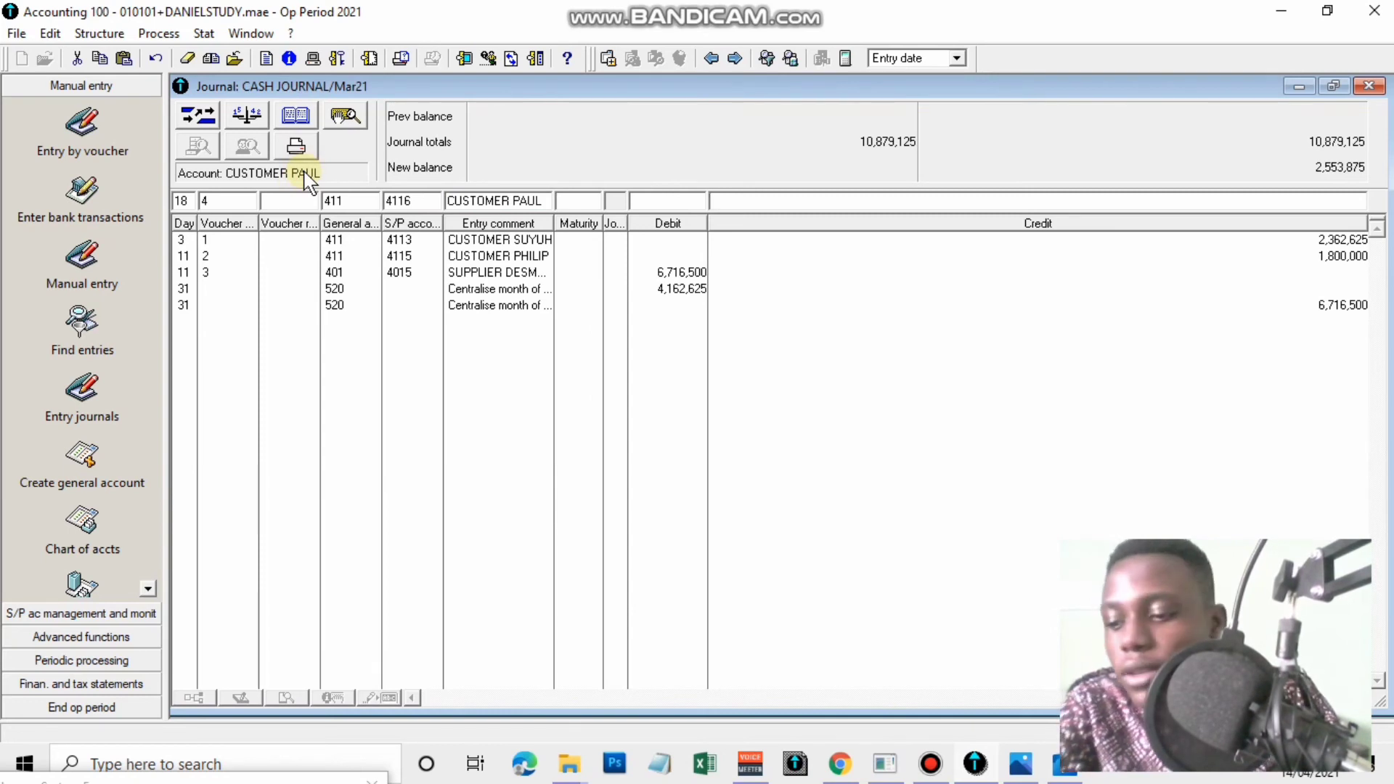
type("161")
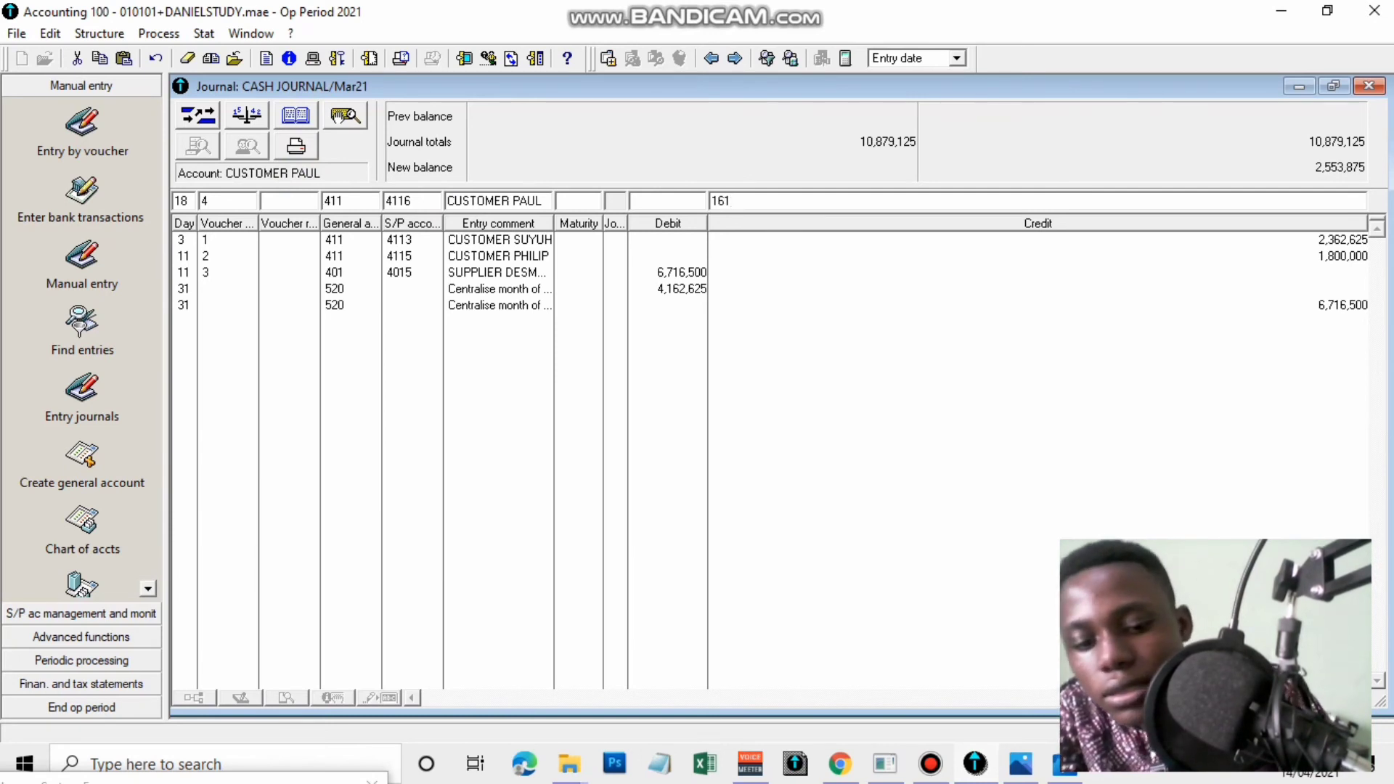
type("5600")
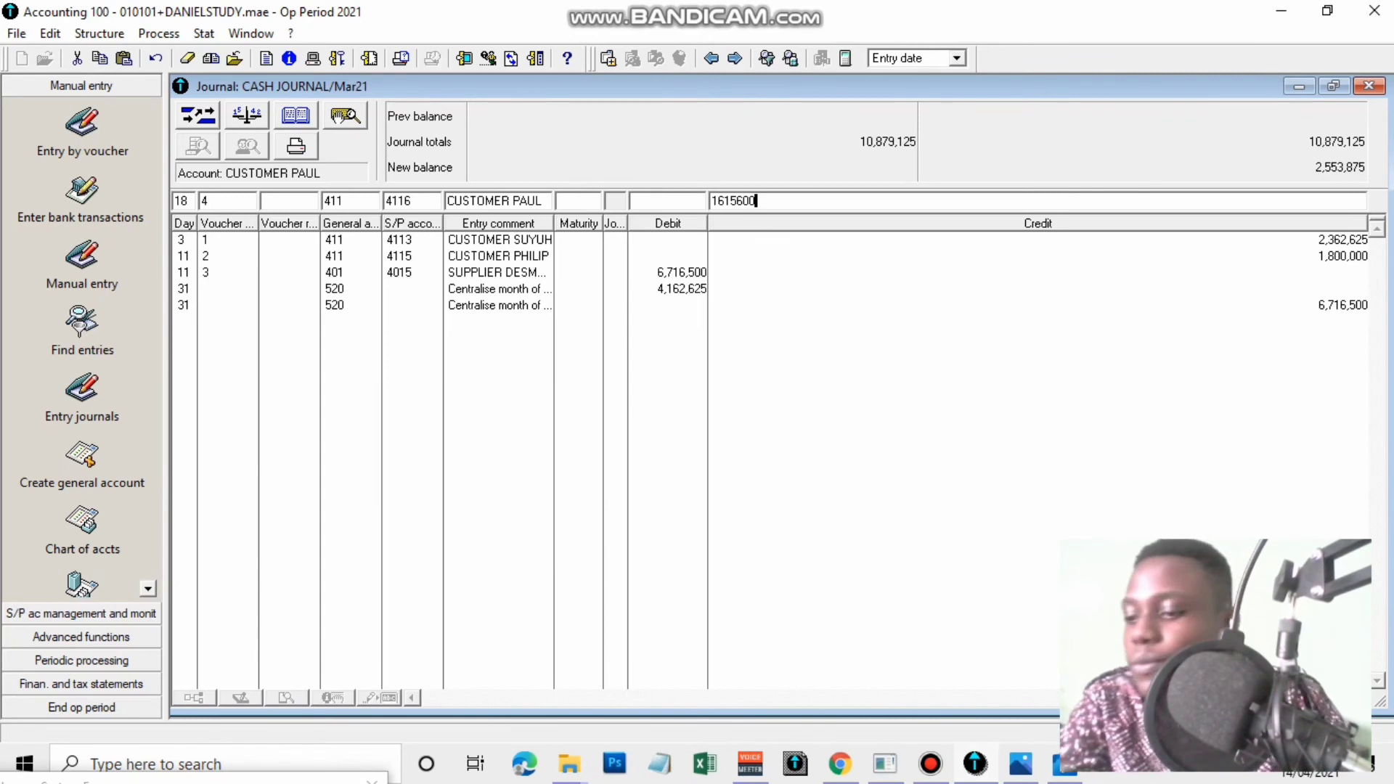
key("Return")
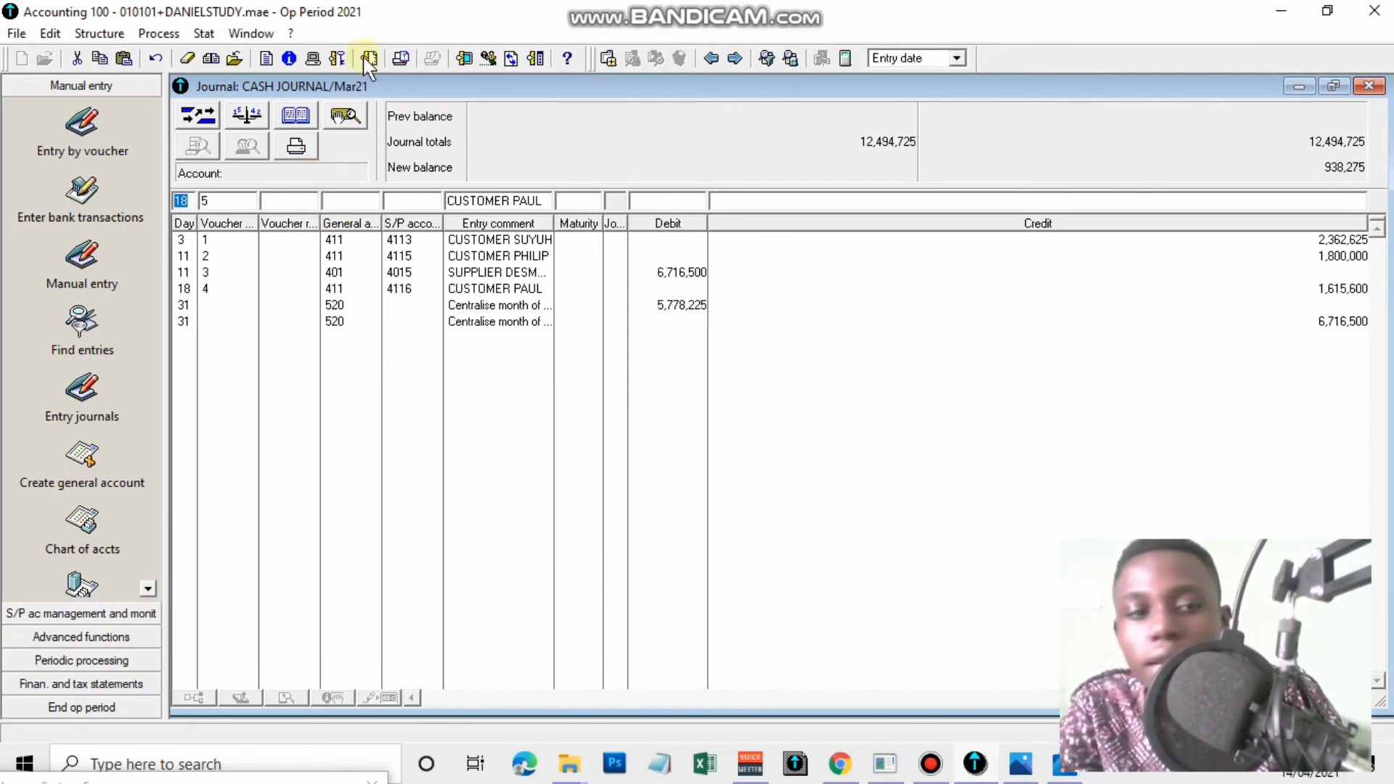
Check the 22/03 UBA cheque to the supplier in the exercise photo, and start a day 22 cash journal line with general account 401
left_click(1019, 765)
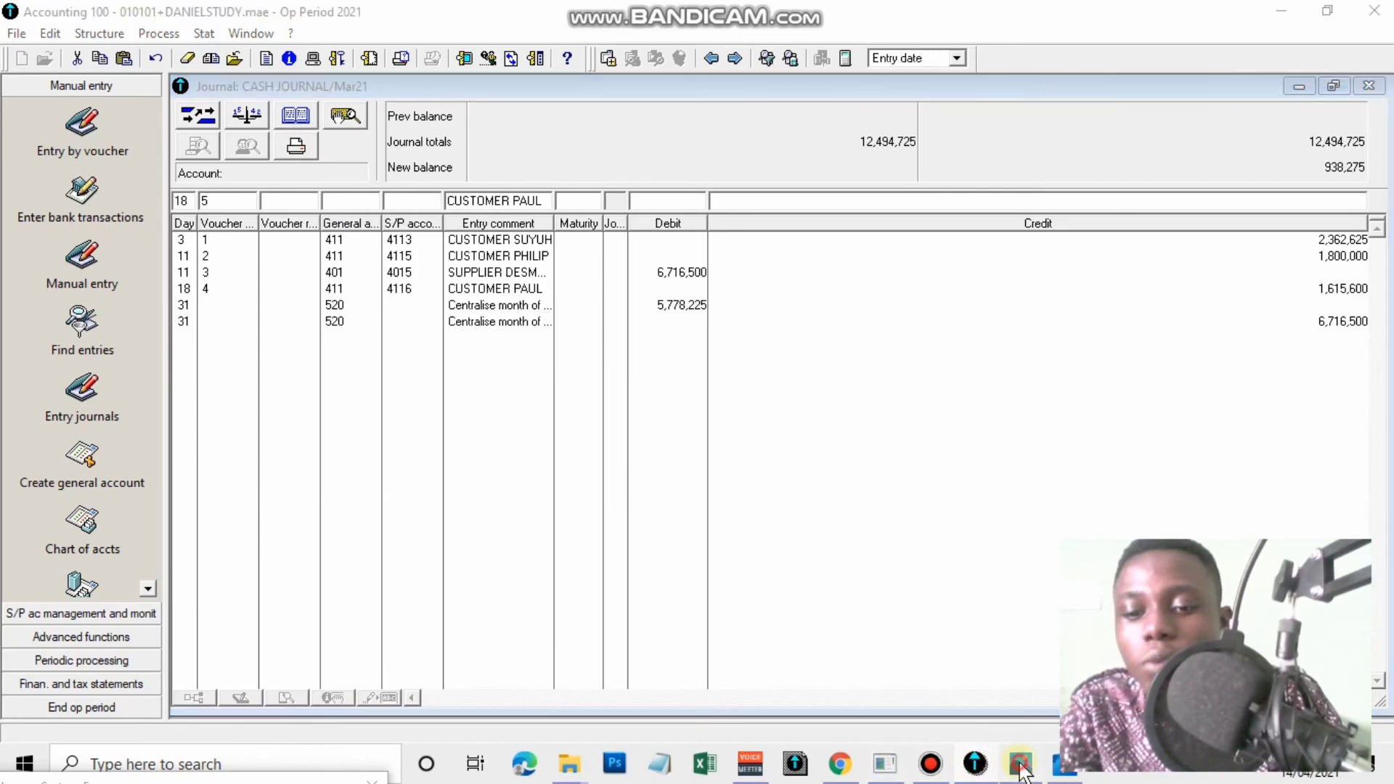
scroll(632, 406, "up", 2)
left_click_drag(336, 320, 501, 333)
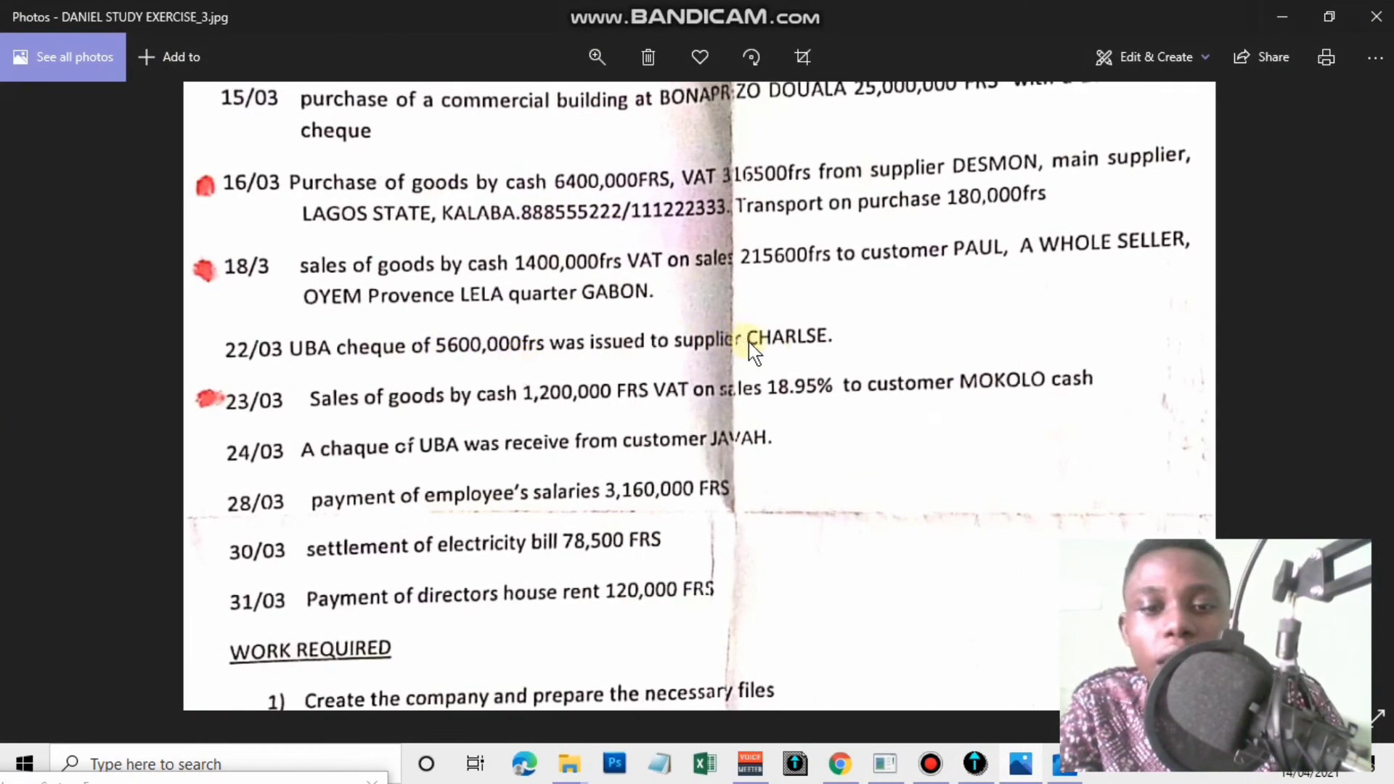
left_click(1022, 761)
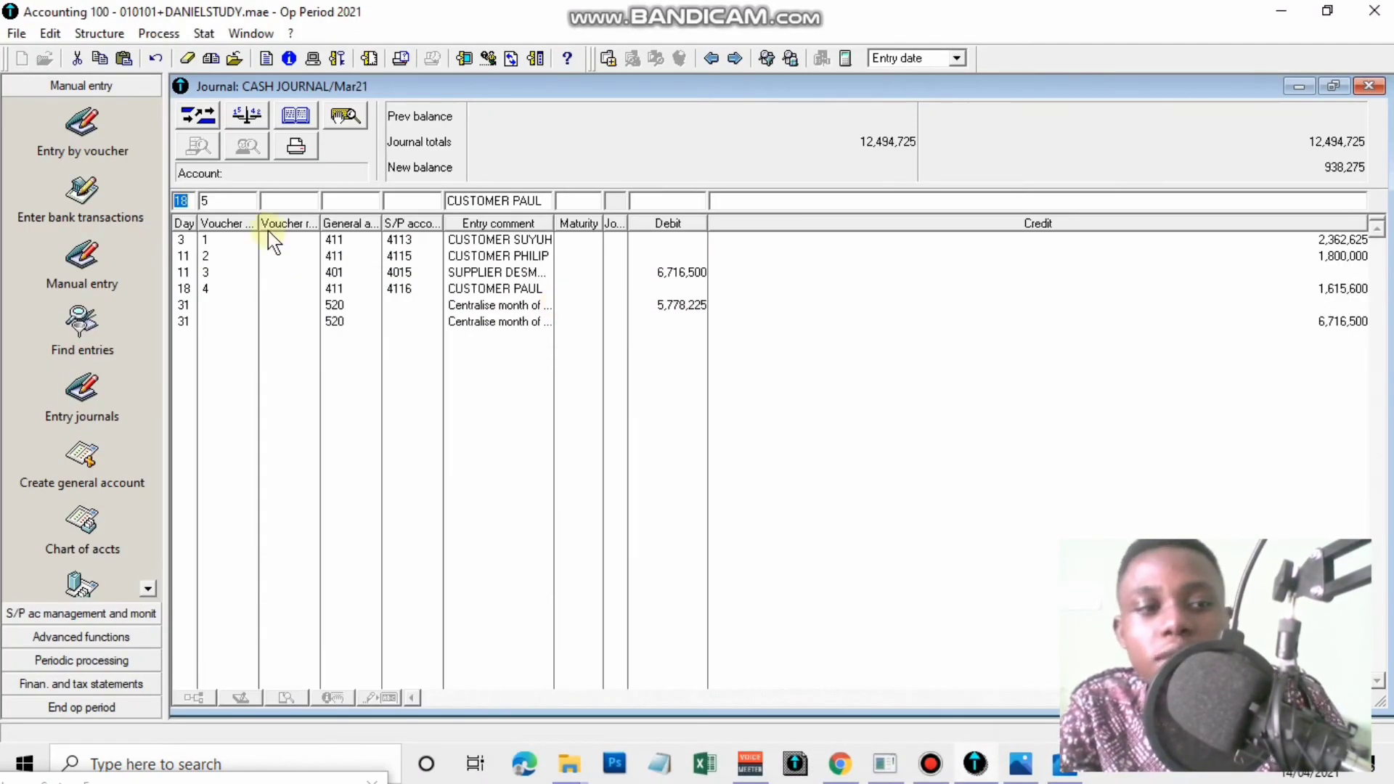
type("22")
key("Tab")
key("Tab")
key("Tab")
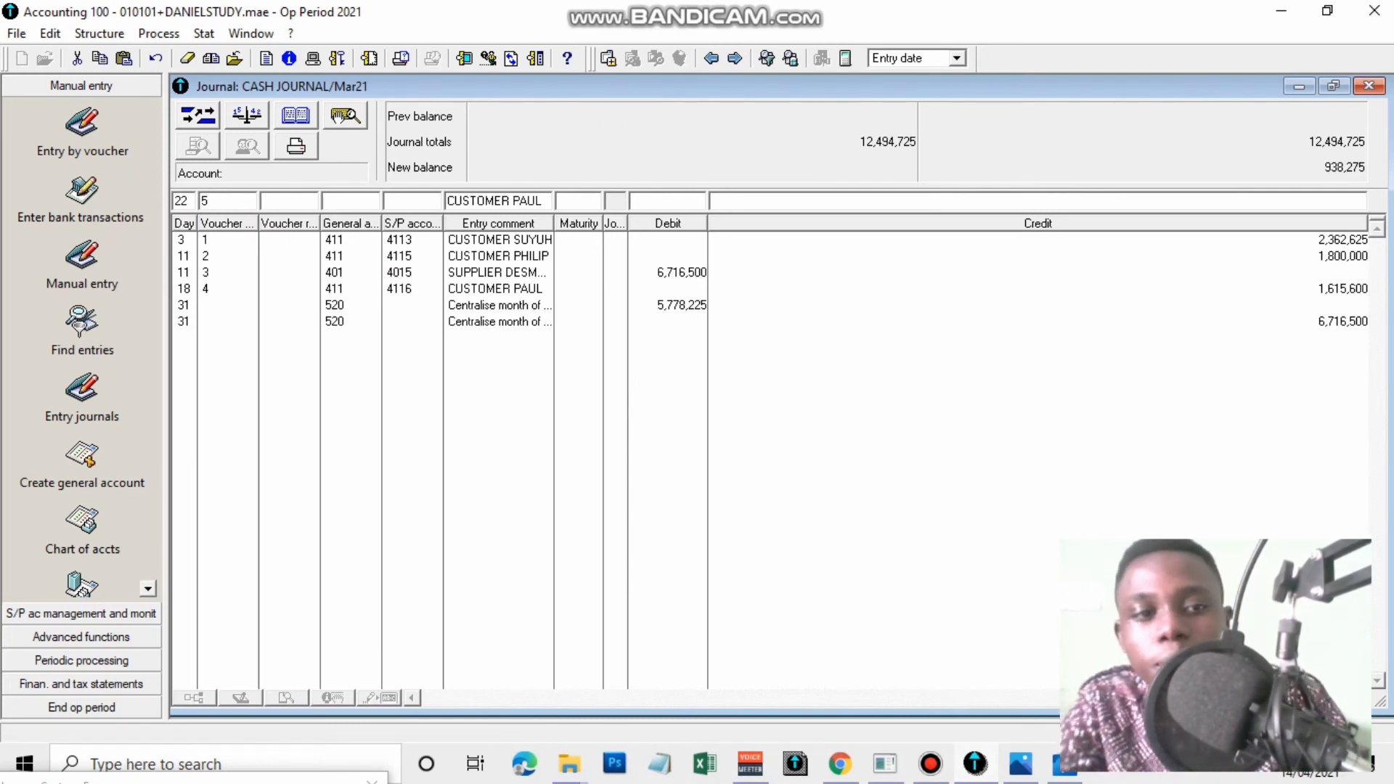
type("401")
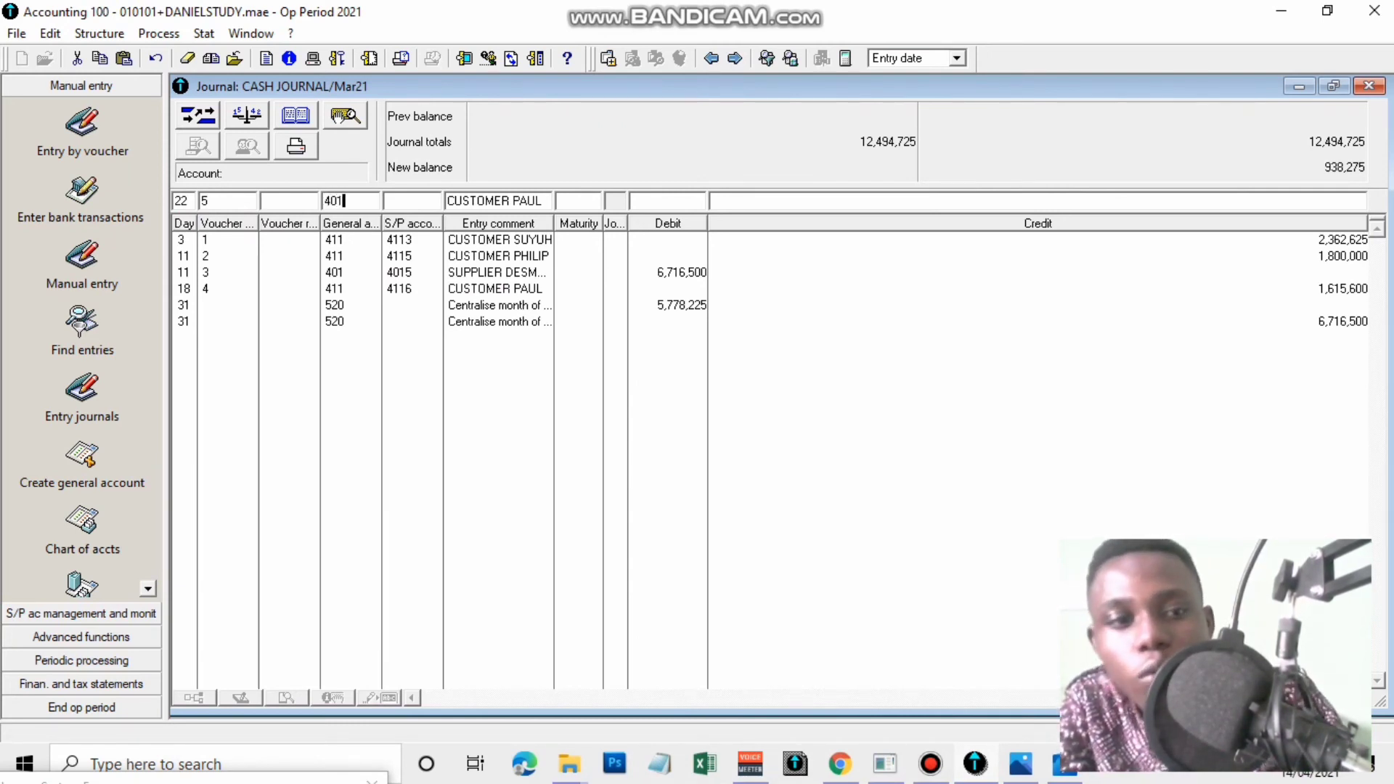
key("Tab")
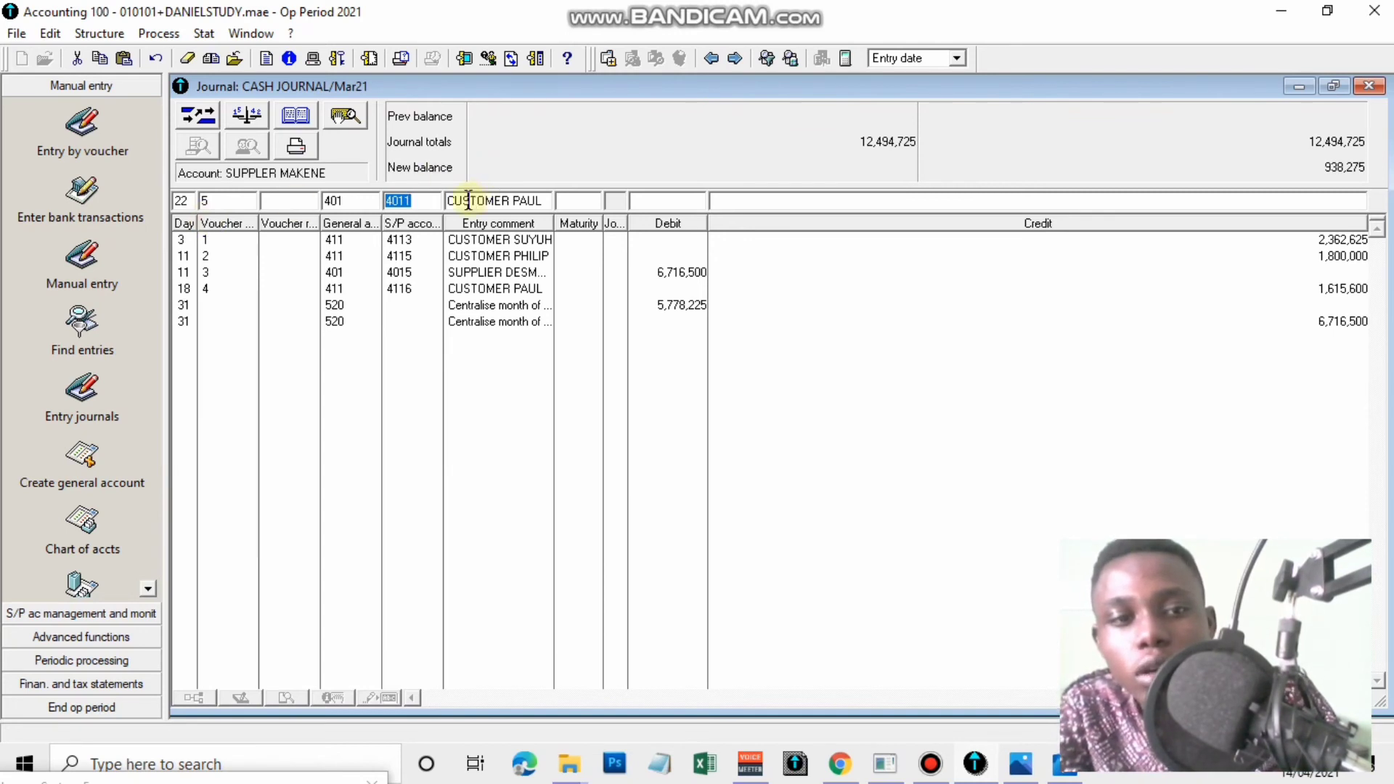
Complete the day 22 supplier line with S/P account 4014, the supplier account name as comment and a debit of 5,912,000
left_click(438, 203)
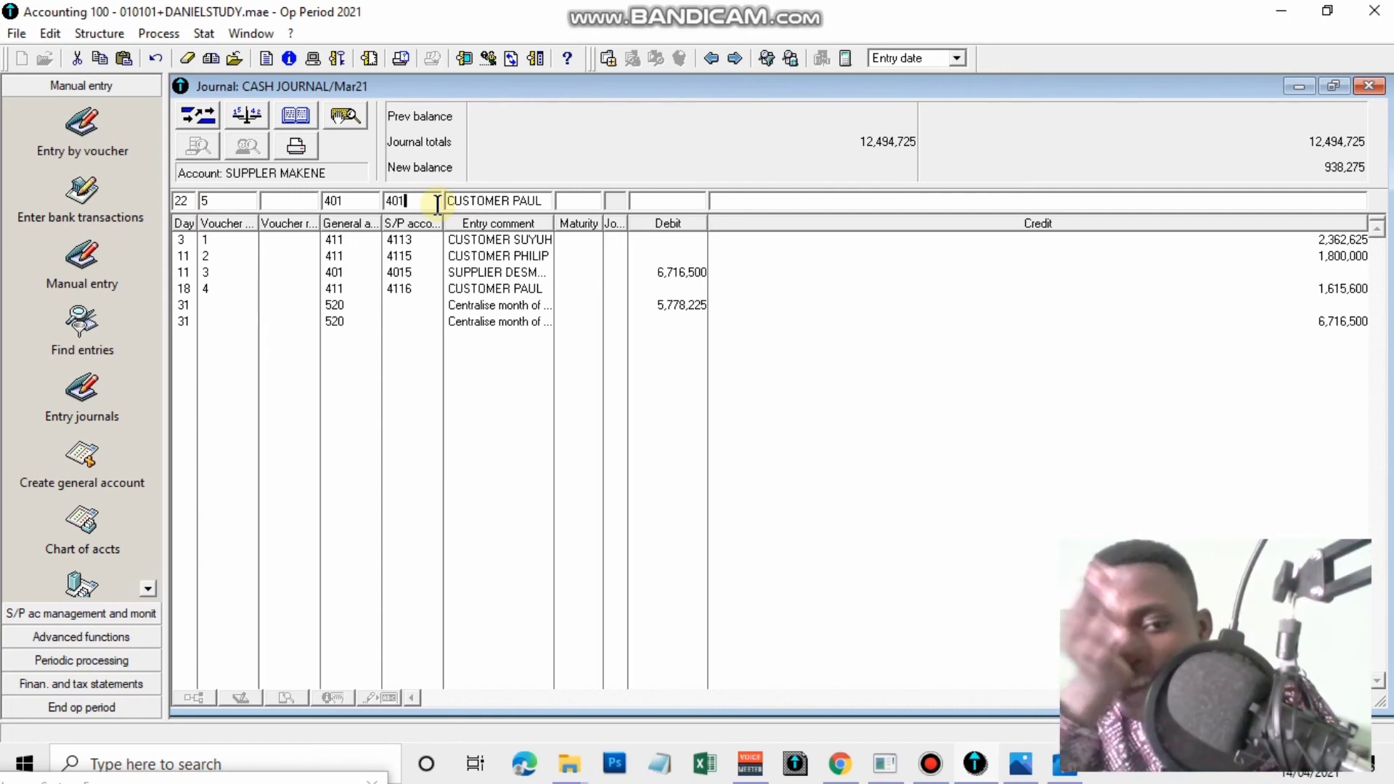
type("4")
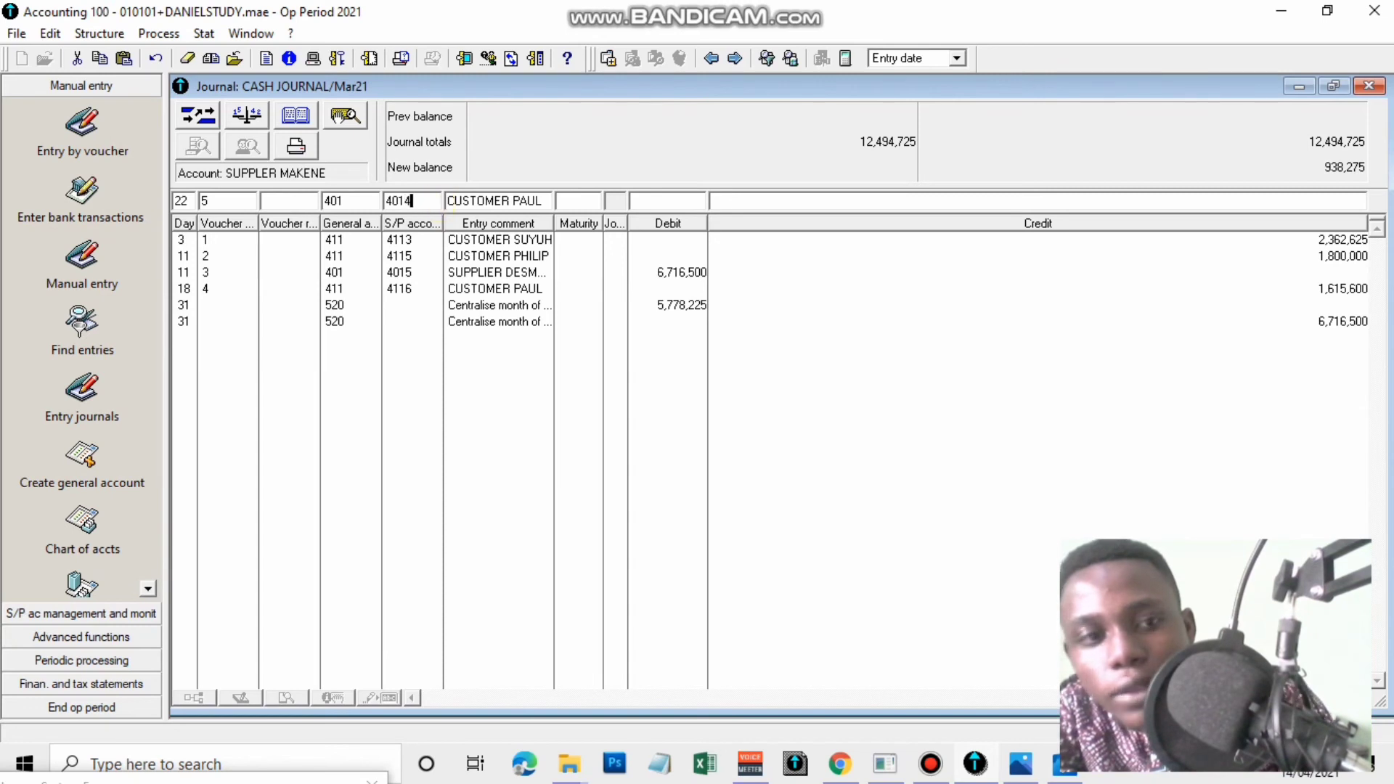
key("Tab")
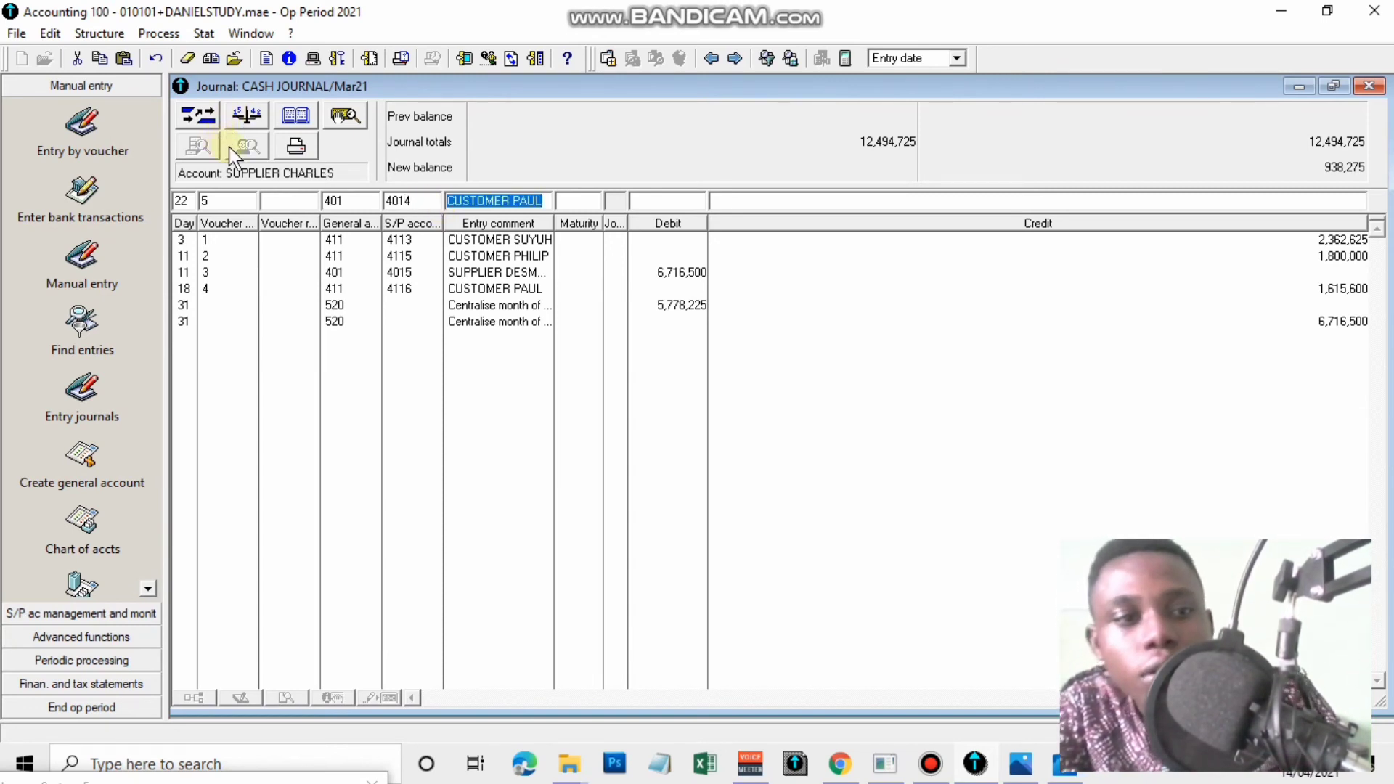
left_click(248, 172)
key("Tab")
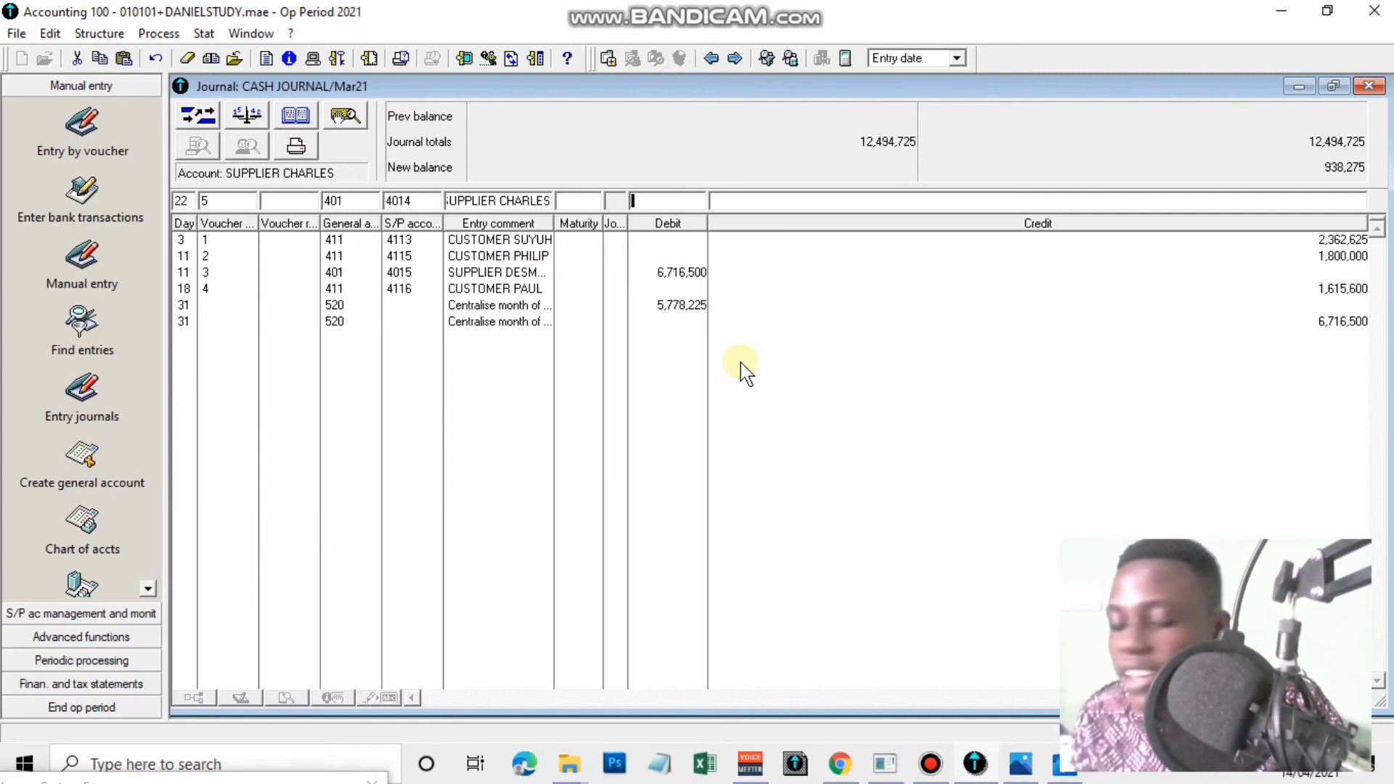
type("59")
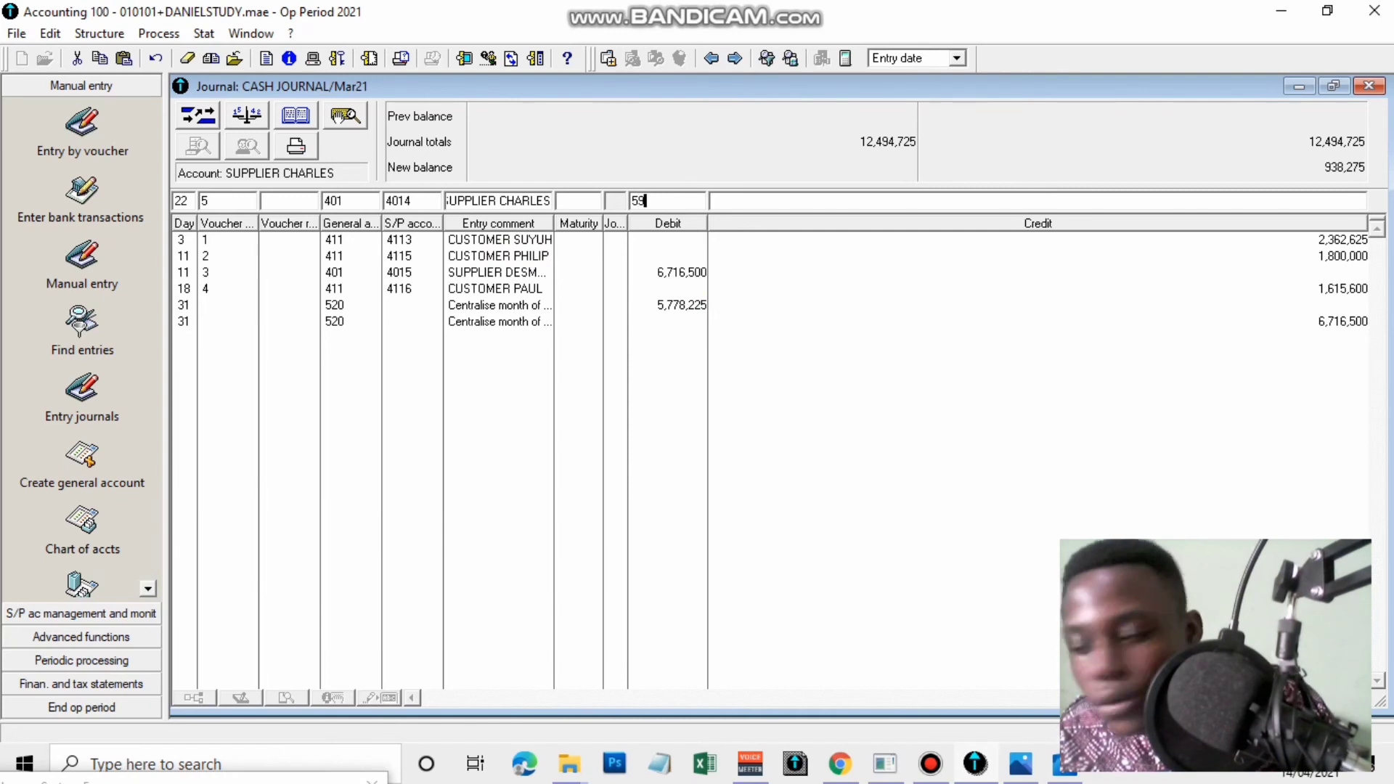
type("12000")
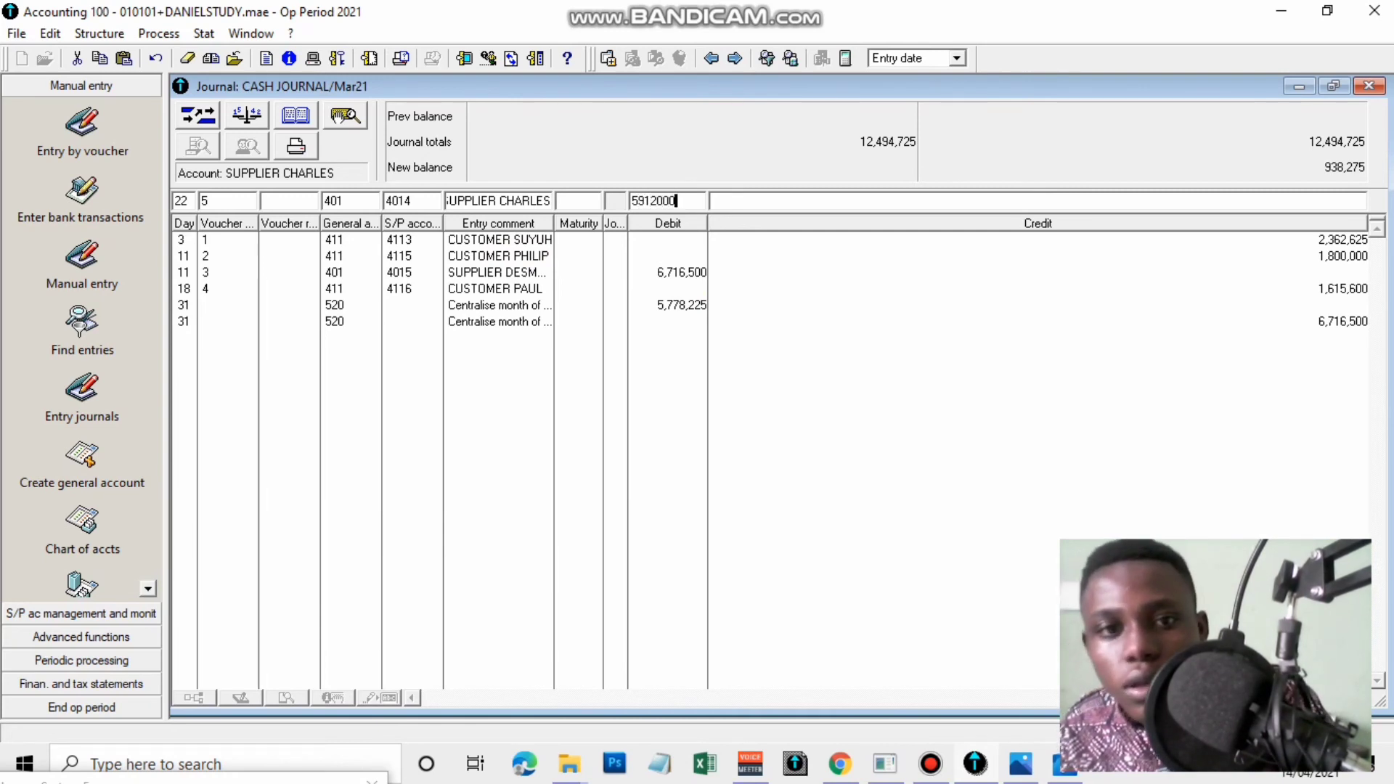
key("Return")
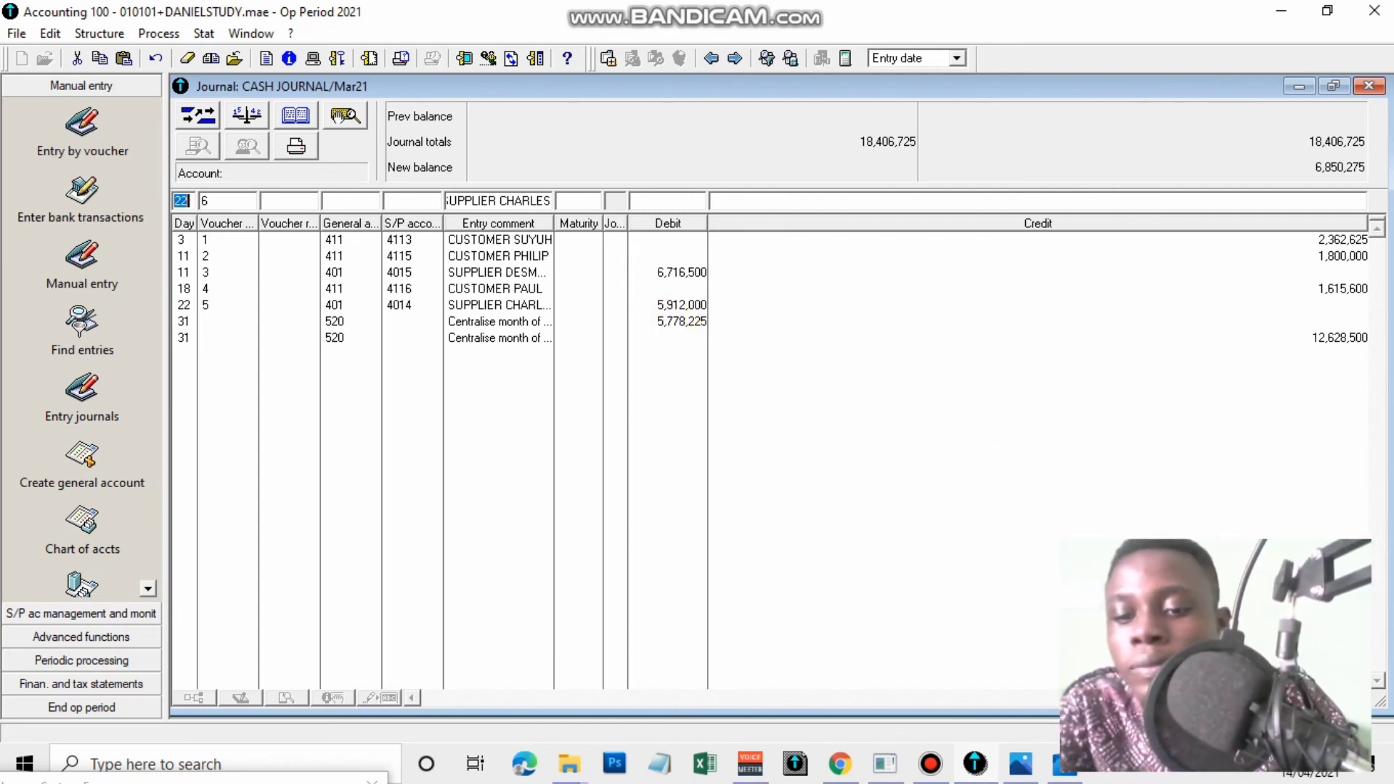
Check the 23/03 cash sale in the exercise photo, and start another day 22 cash journal line with general account 411
left_click(1022, 765)
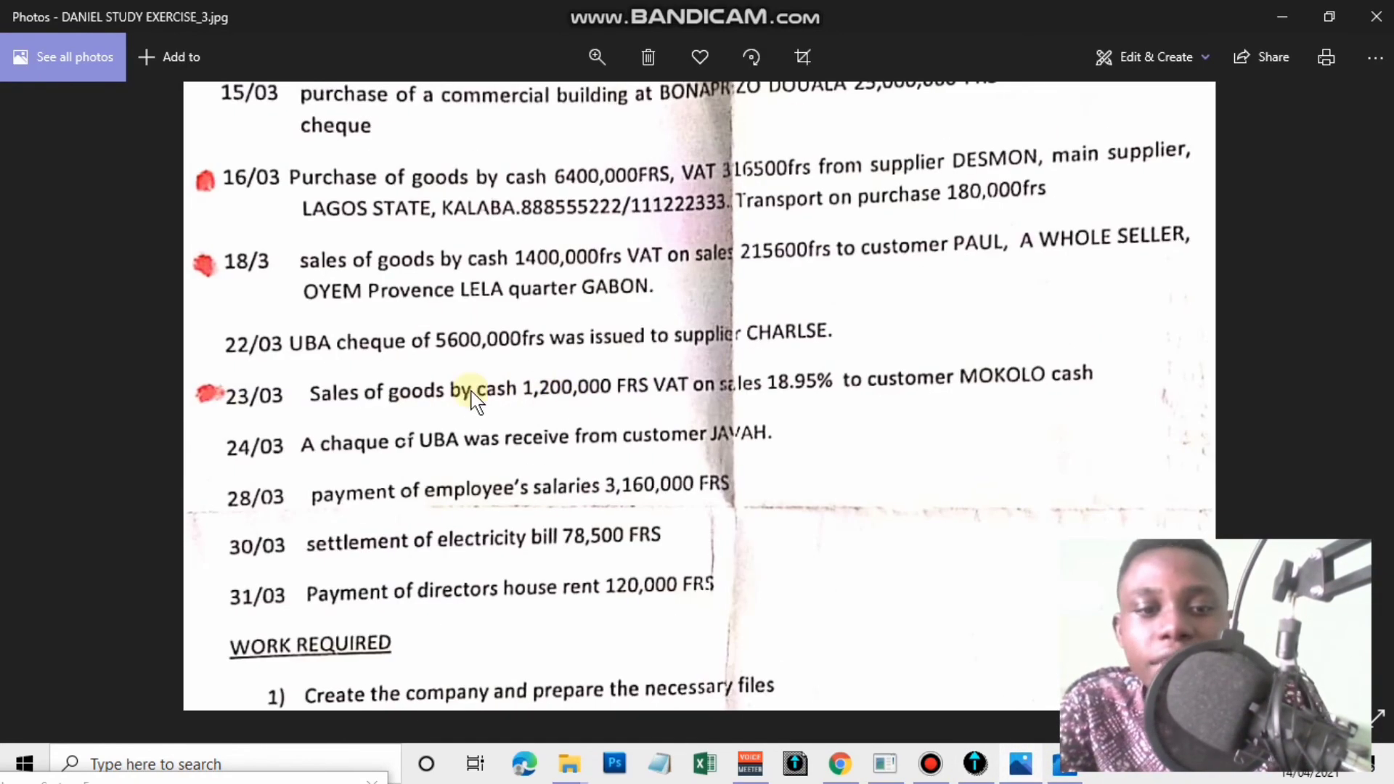
left_click(1275, 12)
key("Tab")
key("Tab")
key("Tab")
type("411")
key("Tab")
Complete the customer line with S/P account 4117, the customer account name as comment and a credit of 1,427,400
type("4111")
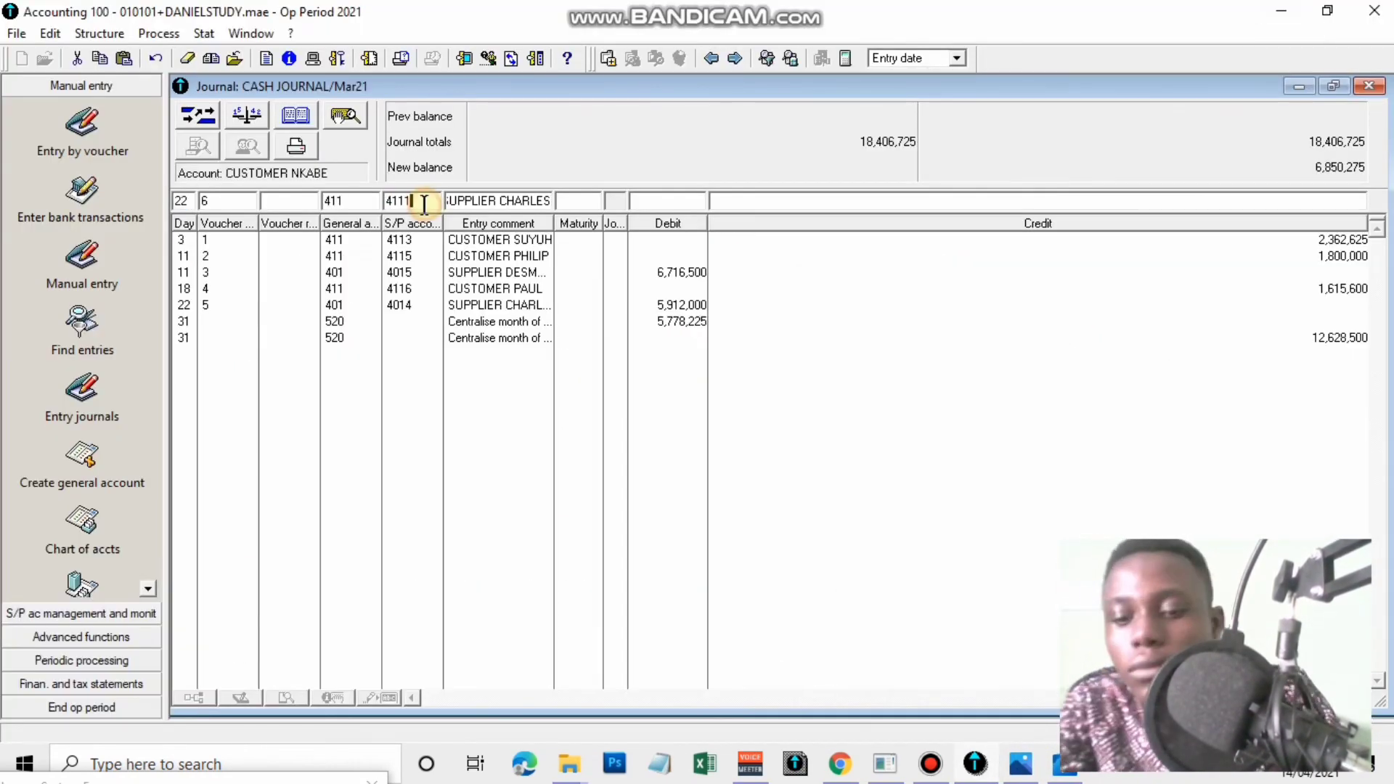
type("7")
key("Tab")
key("Tab")
key("Tab")
key("Tab")
key("Tab")
type("1")
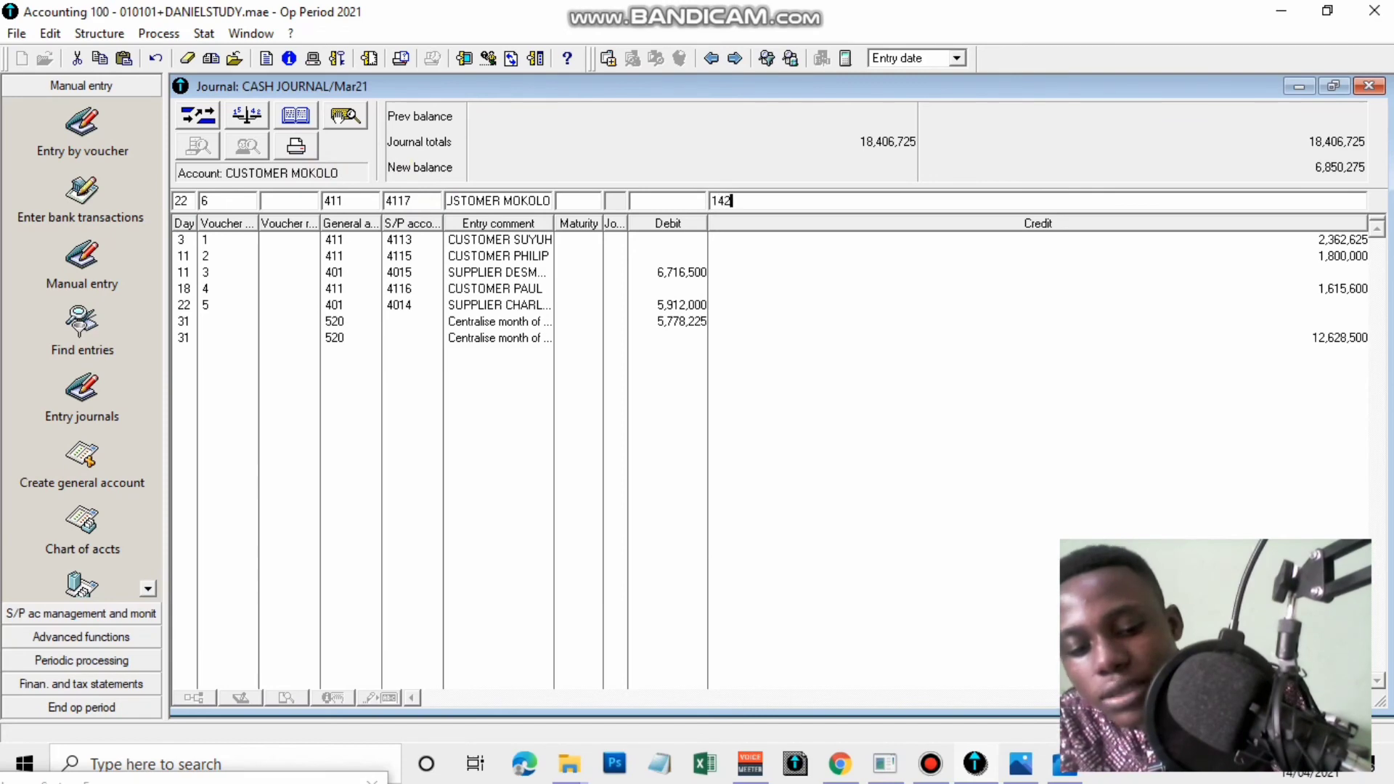
key("Return")
Check the 24/03 UBA cheque receipt in the exercise photo, and start a day 24 cash journal line with general account 411
left_click(1020, 764)
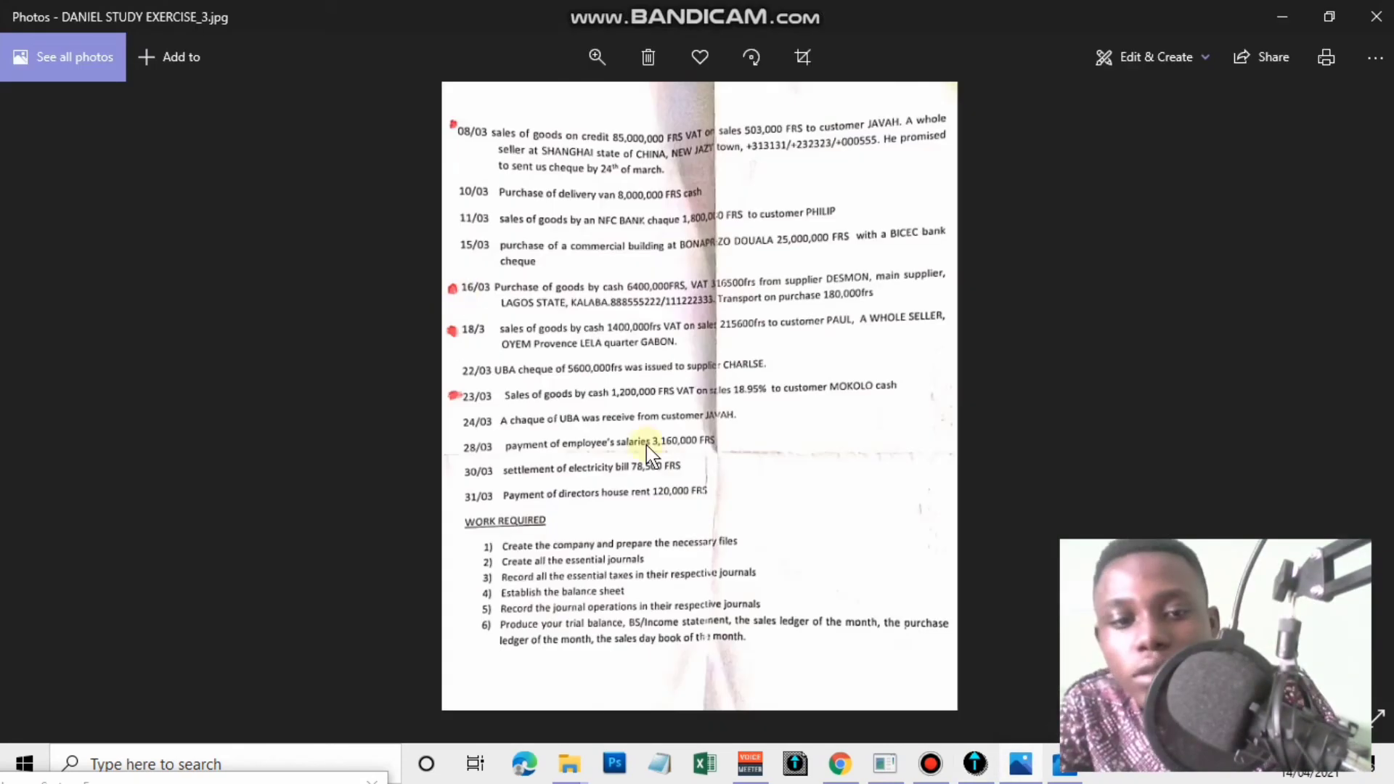
left_click(1017, 763)
double_click(179, 202)
type("24")
key("Tab")
key("Tab")
key("Tab")
type("411")
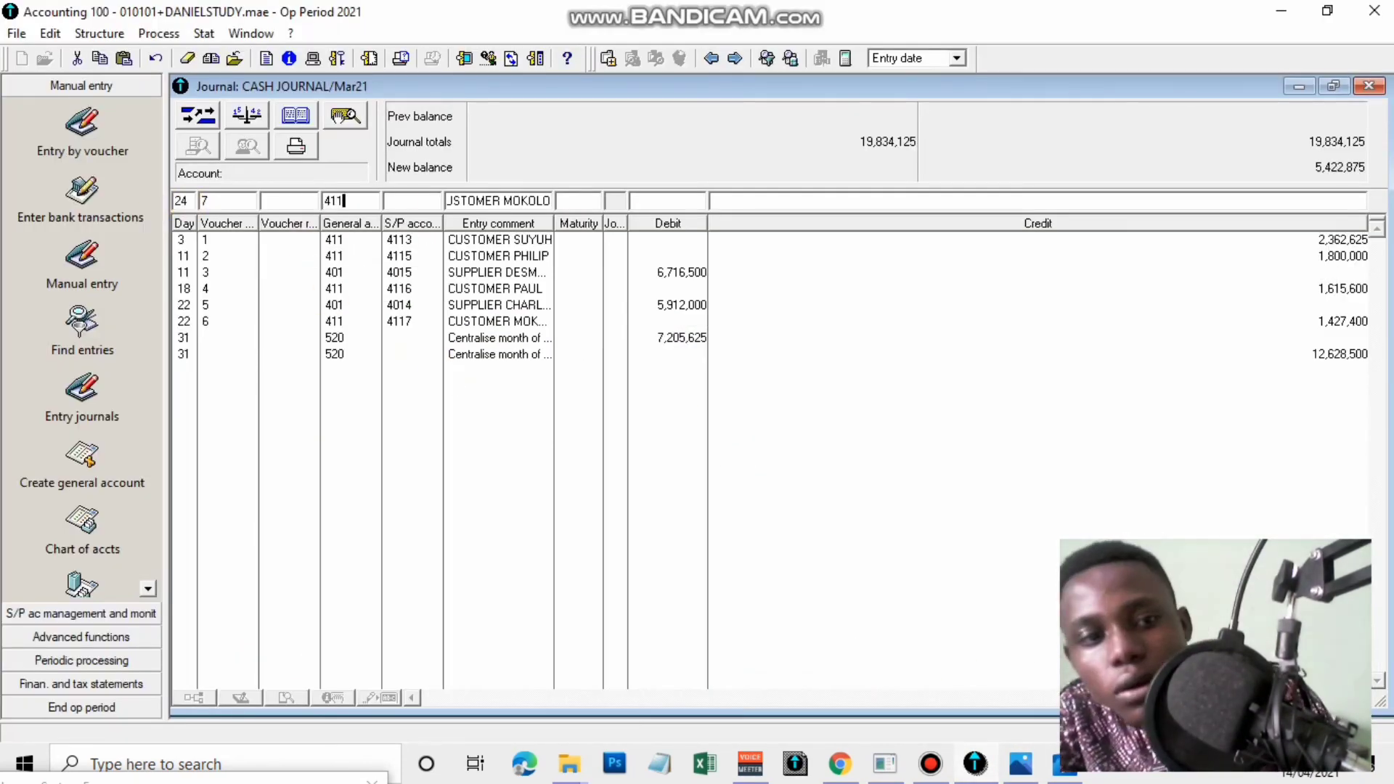
key("Tab")
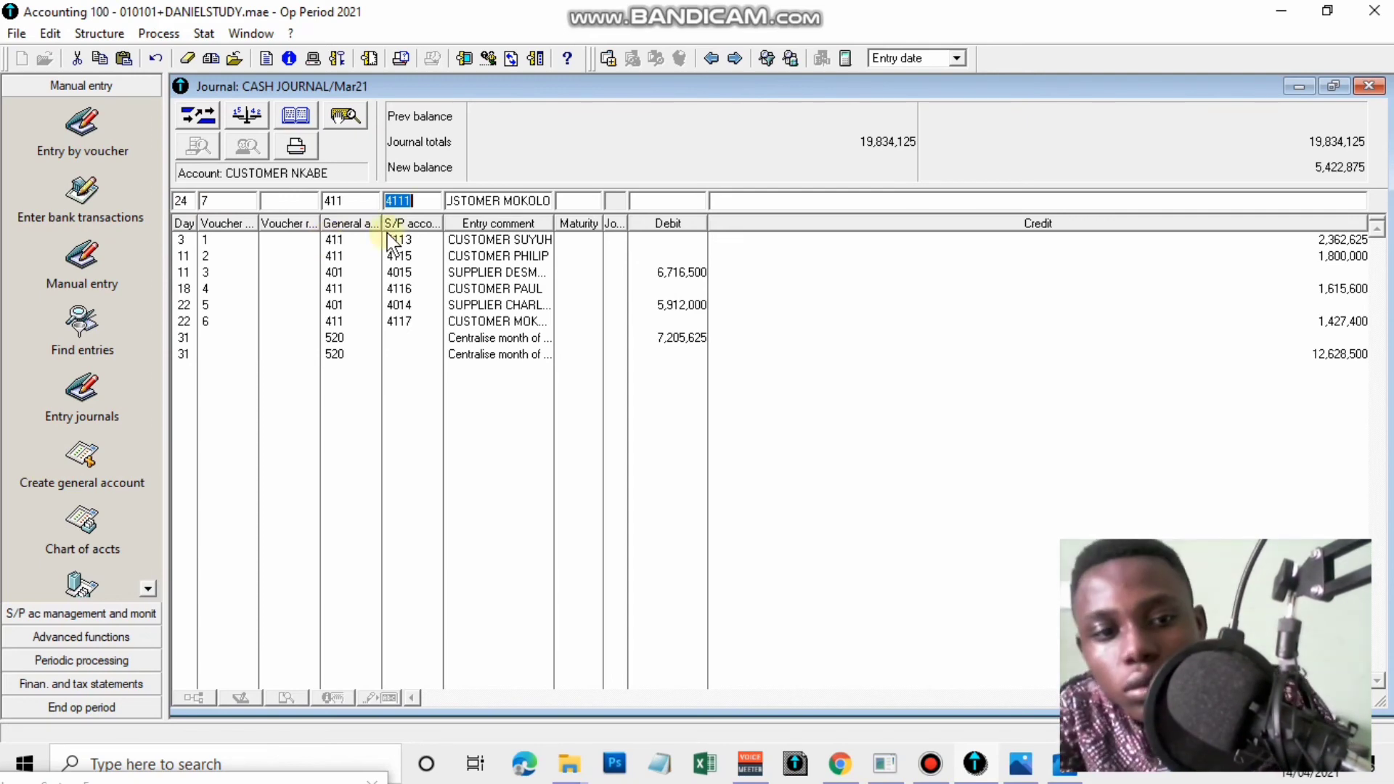
Complete the day 24 line with S/P account 4114, the customer account name and a credit of 85,503,000, checking the 08/03 credit sale in the photo
type("4114")
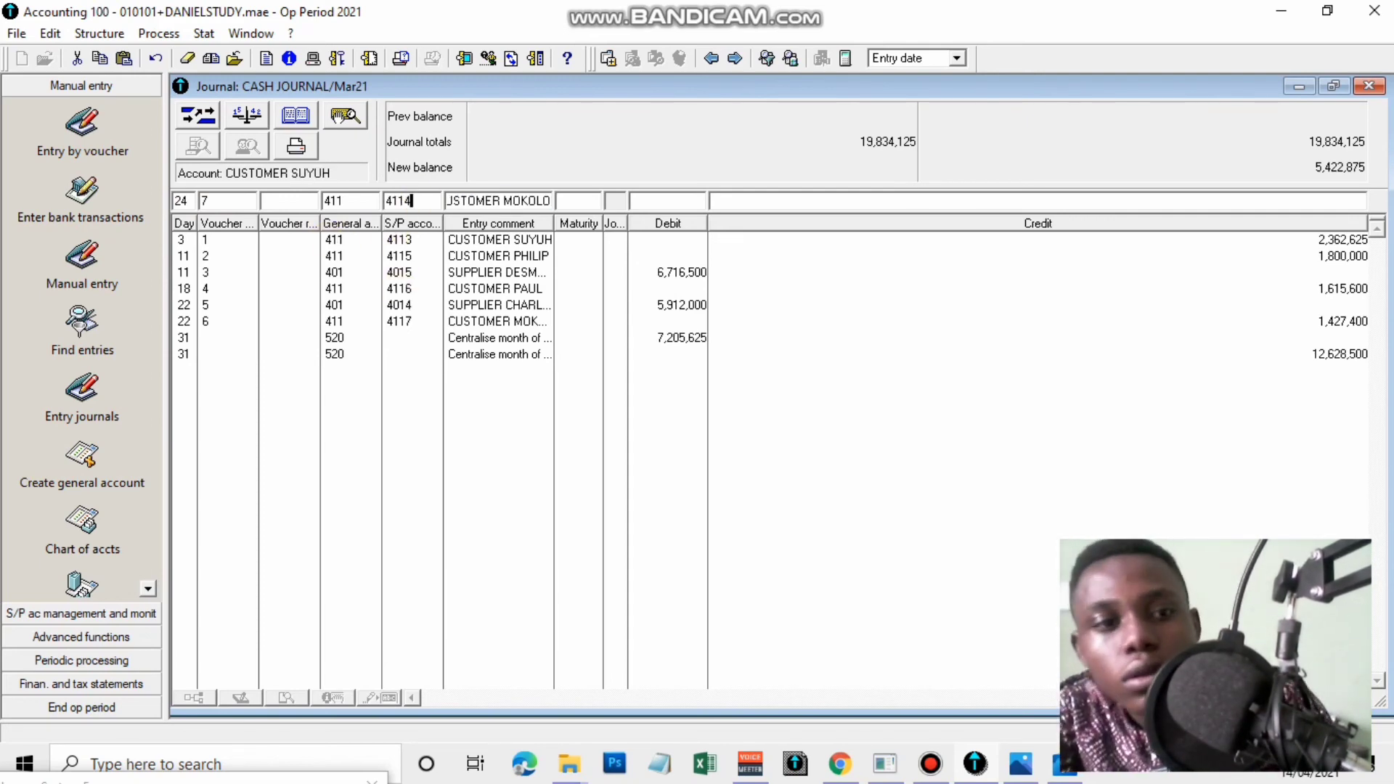
key("Tab")
left_click(1024, 767)
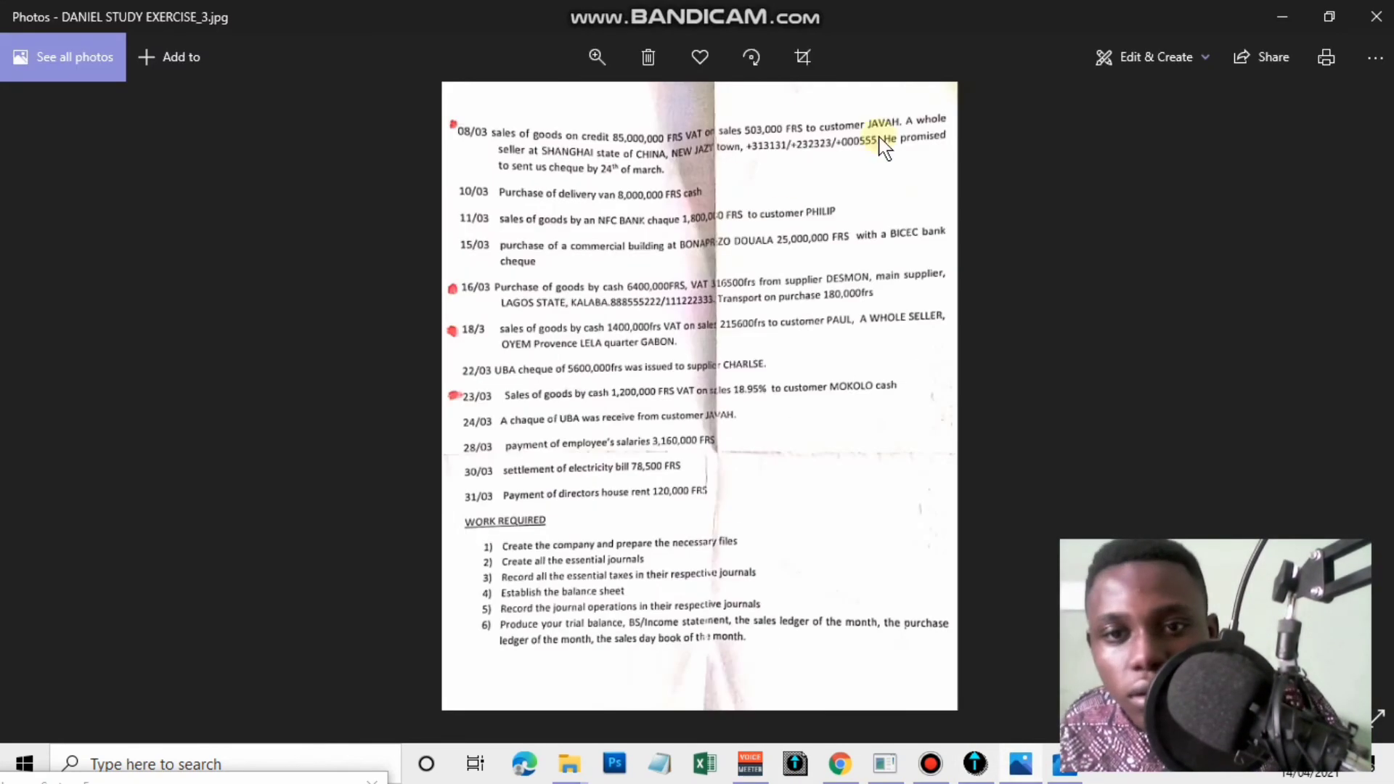
left_click(1025, 768)
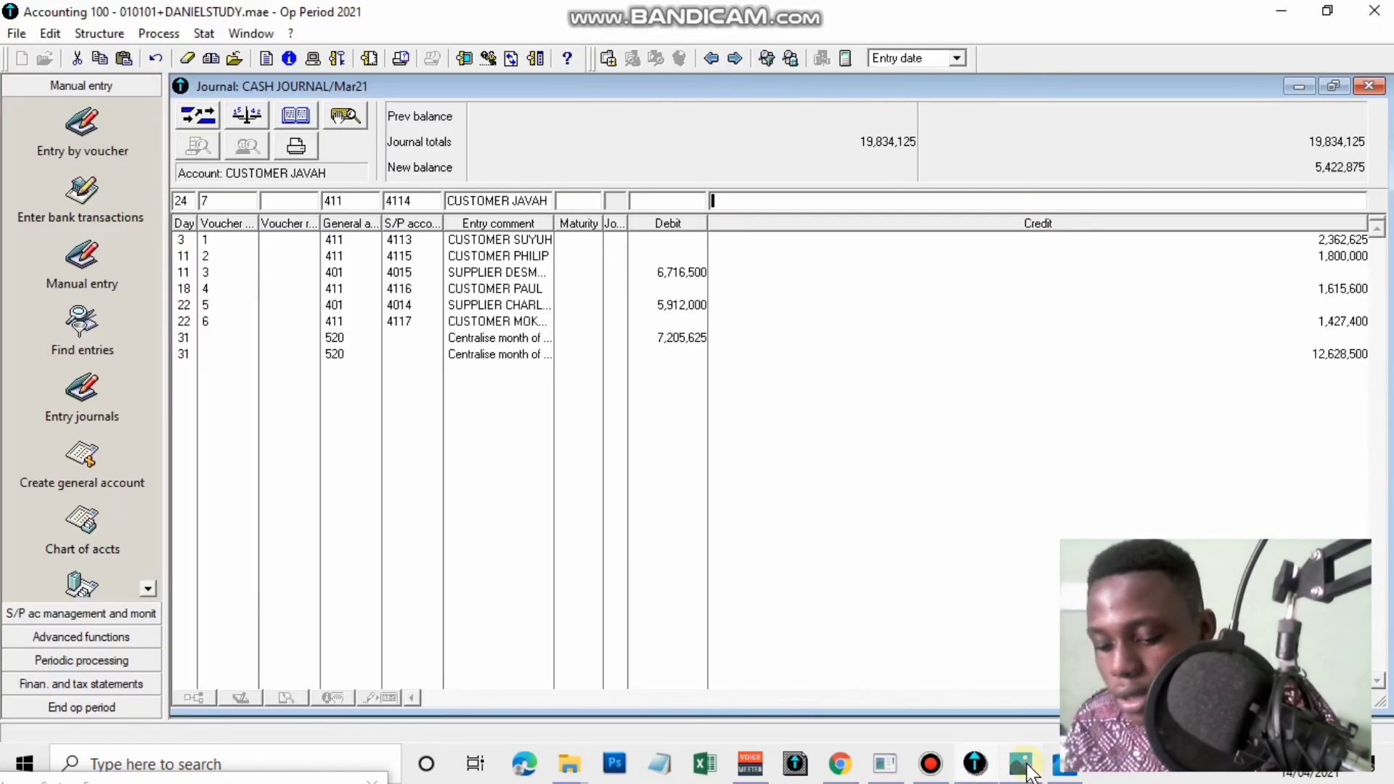
type("85503000")
key("Return")
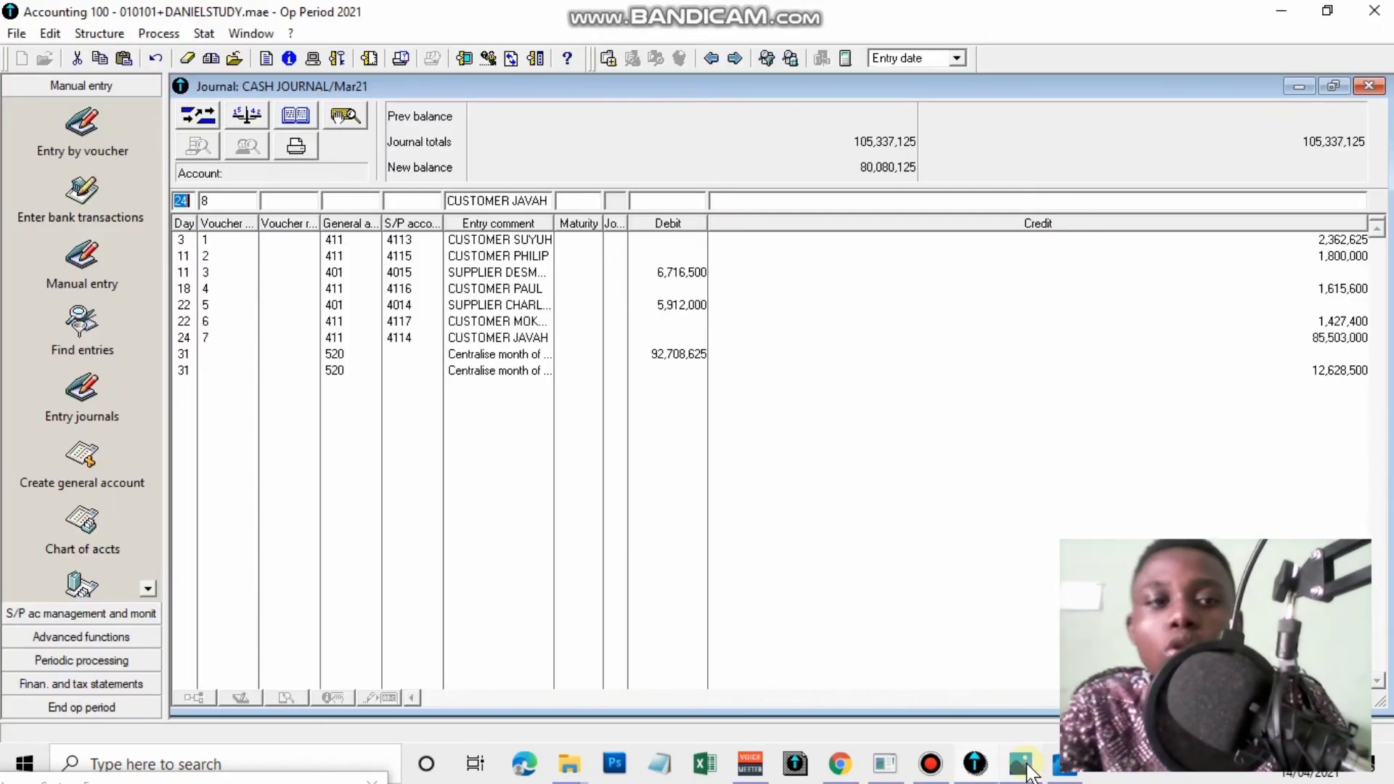
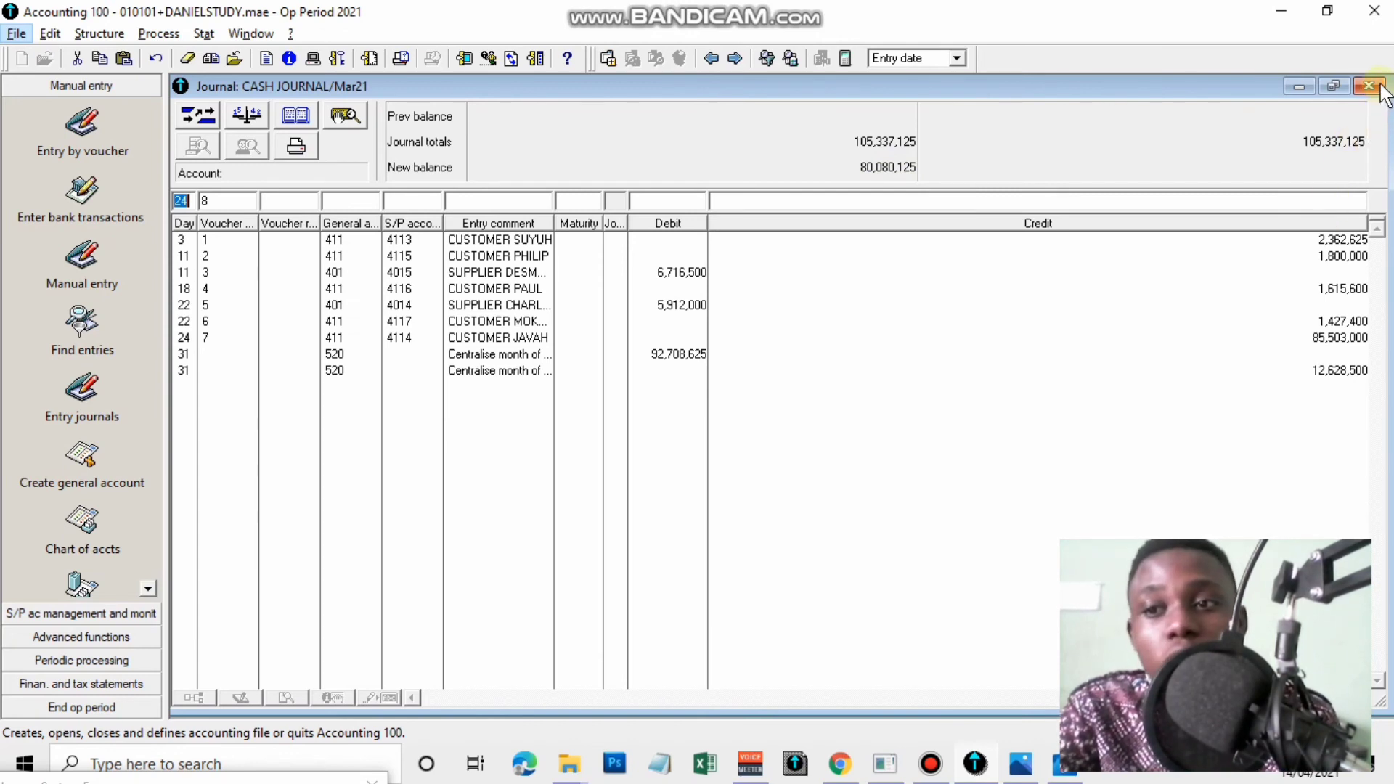
Close the cash journal and open the general journal, code GEN, for Mar21 in a maximised window
left_click(1369, 87)
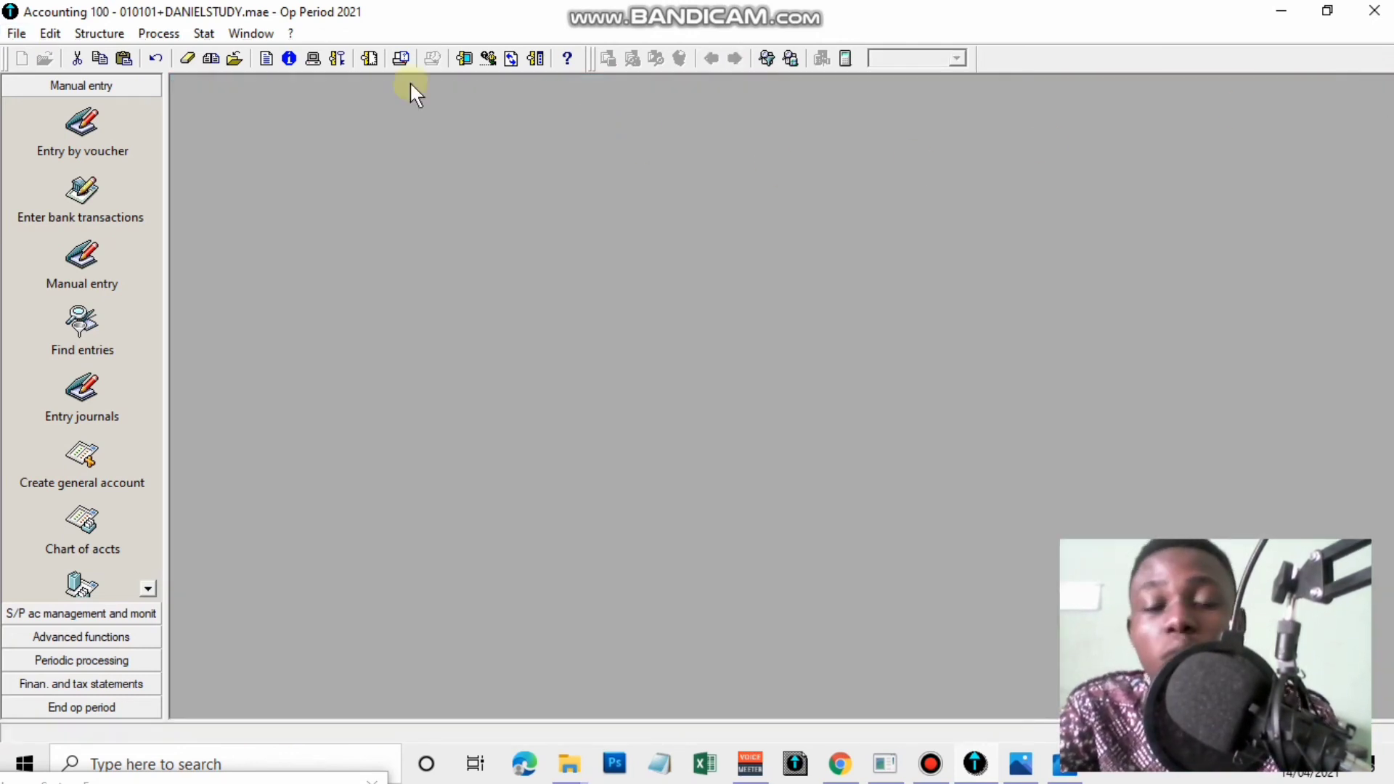
left_click(159, 34)
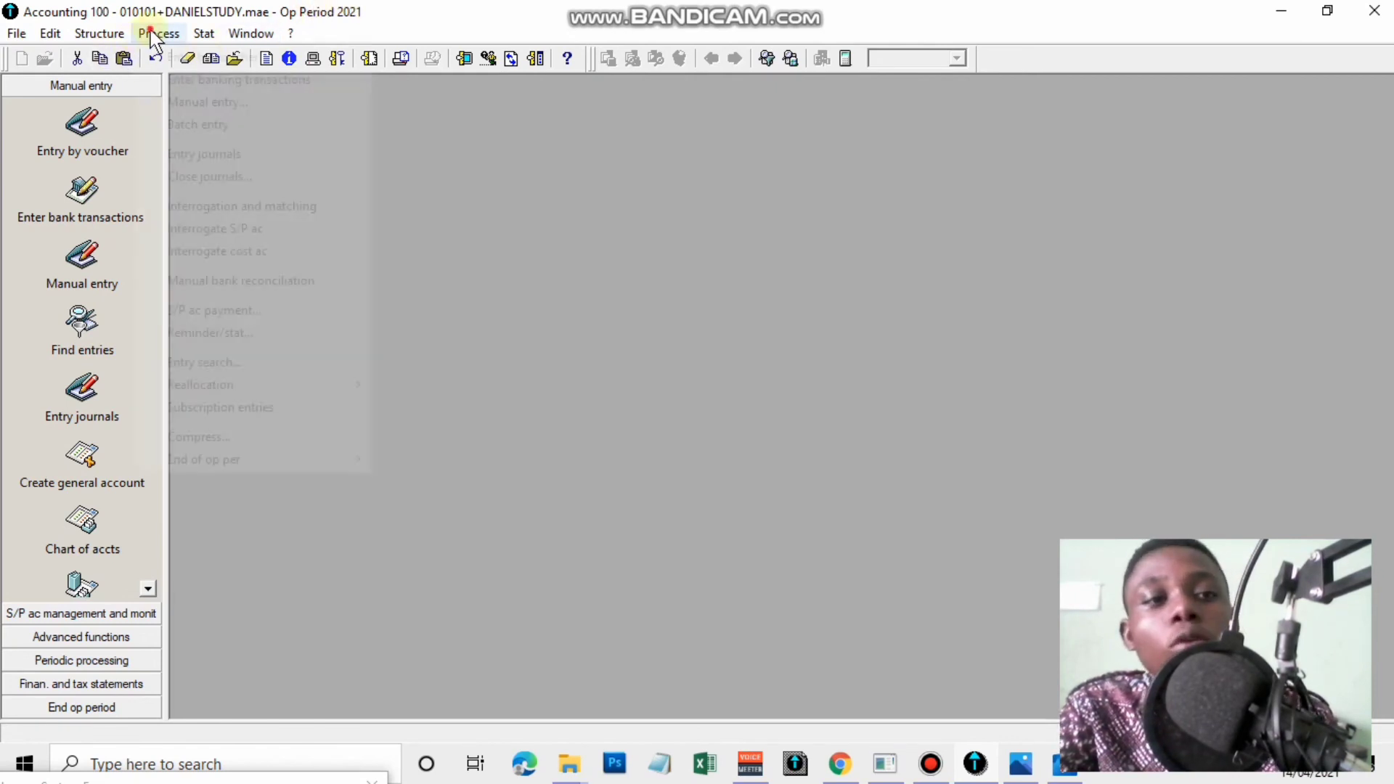
left_click(209, 103)
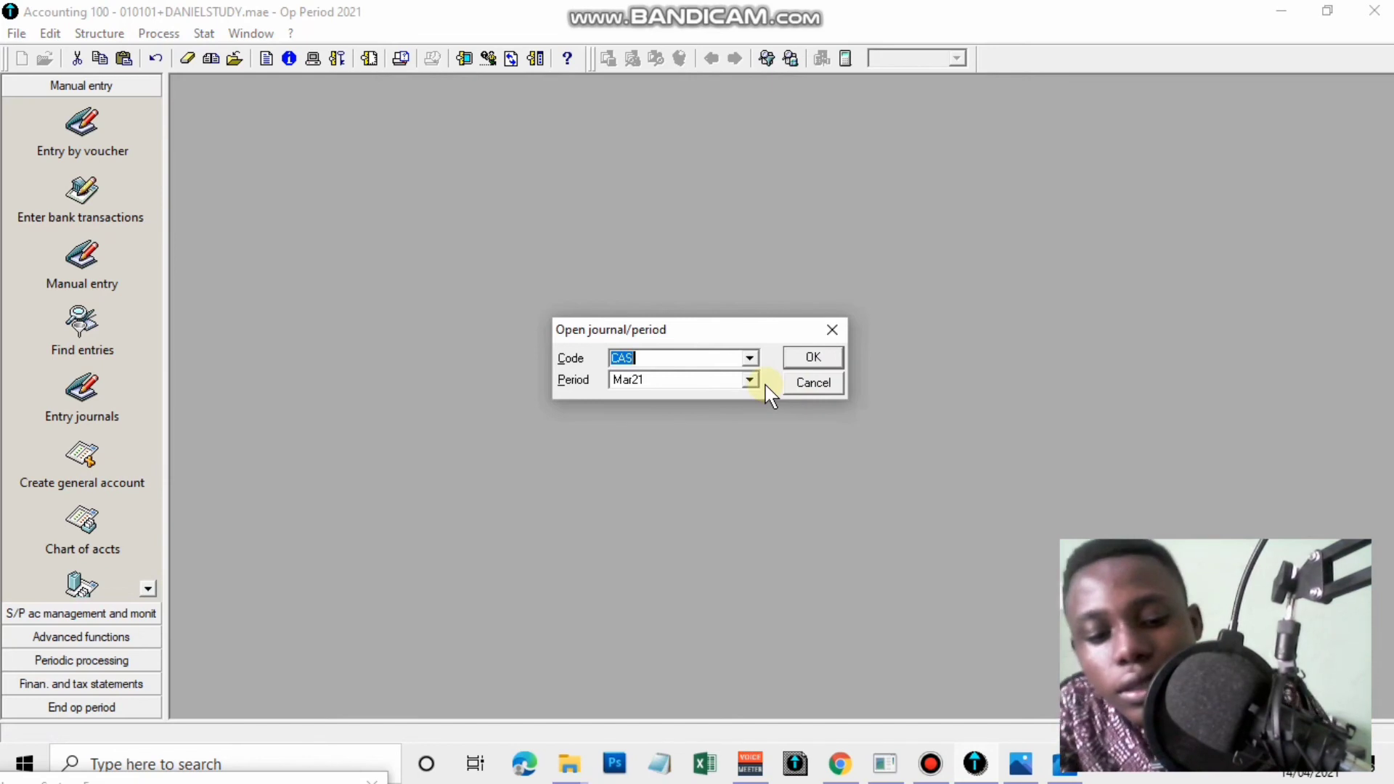
type("GEN")
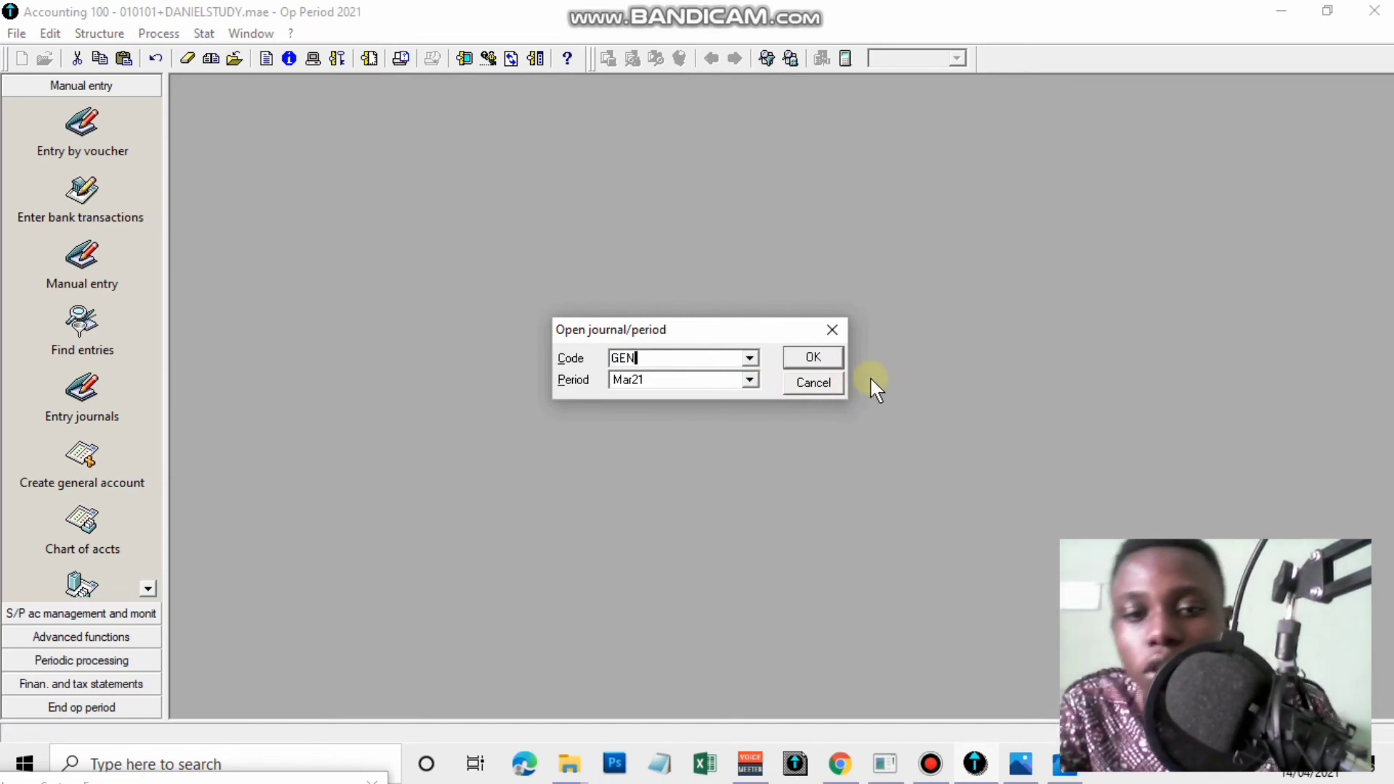
left_click(799, 356)
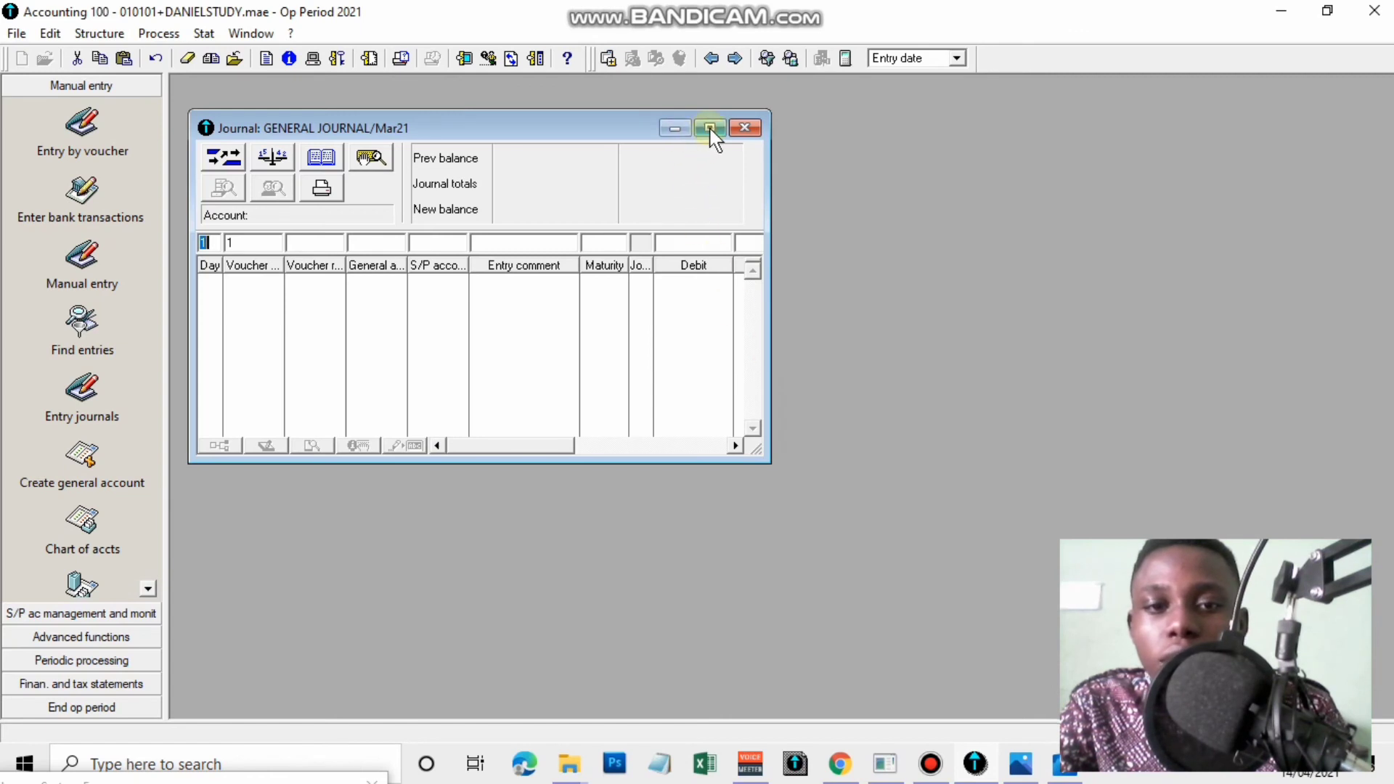
left_click(710, 128)
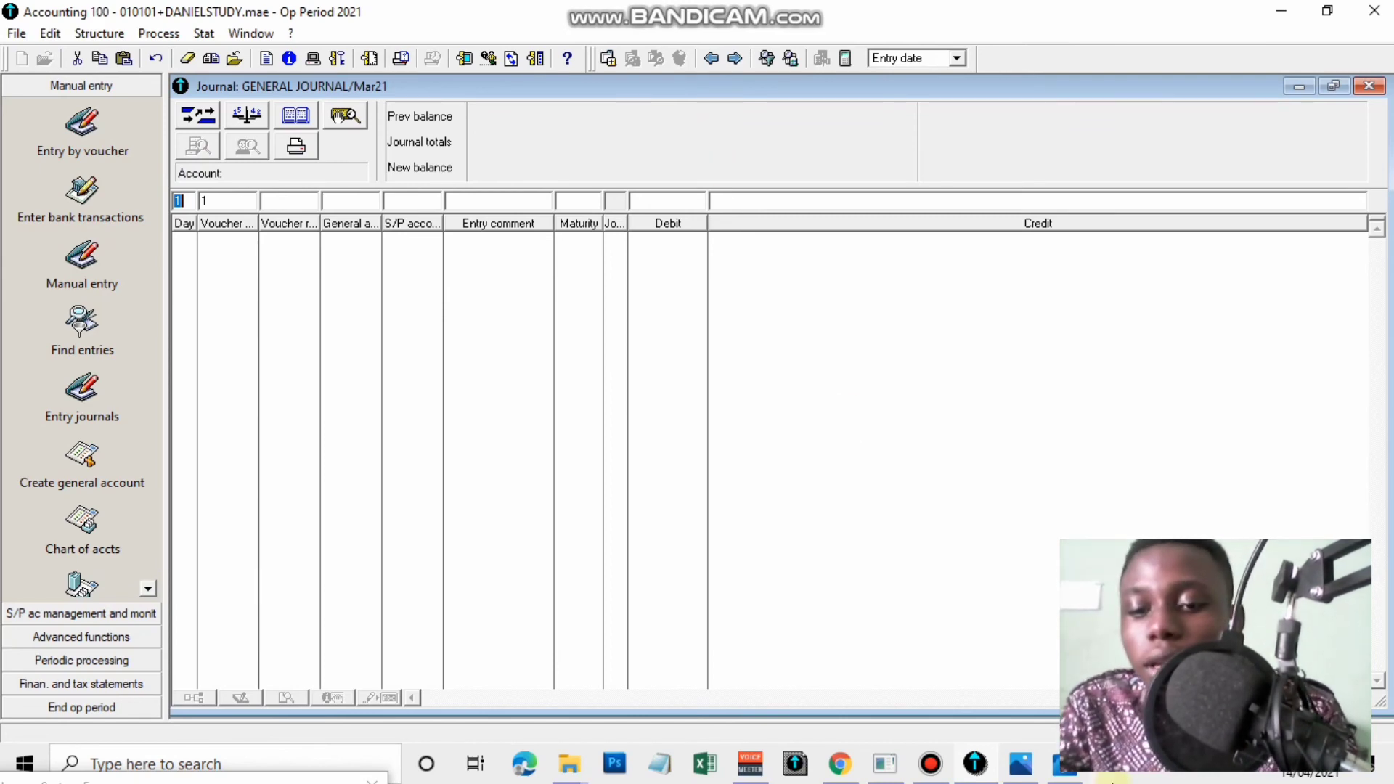
Check the 04/03 water bill settlement in the exercise photo, and start a day 4 general journal line with general account 6051
left_click(1024, 766)
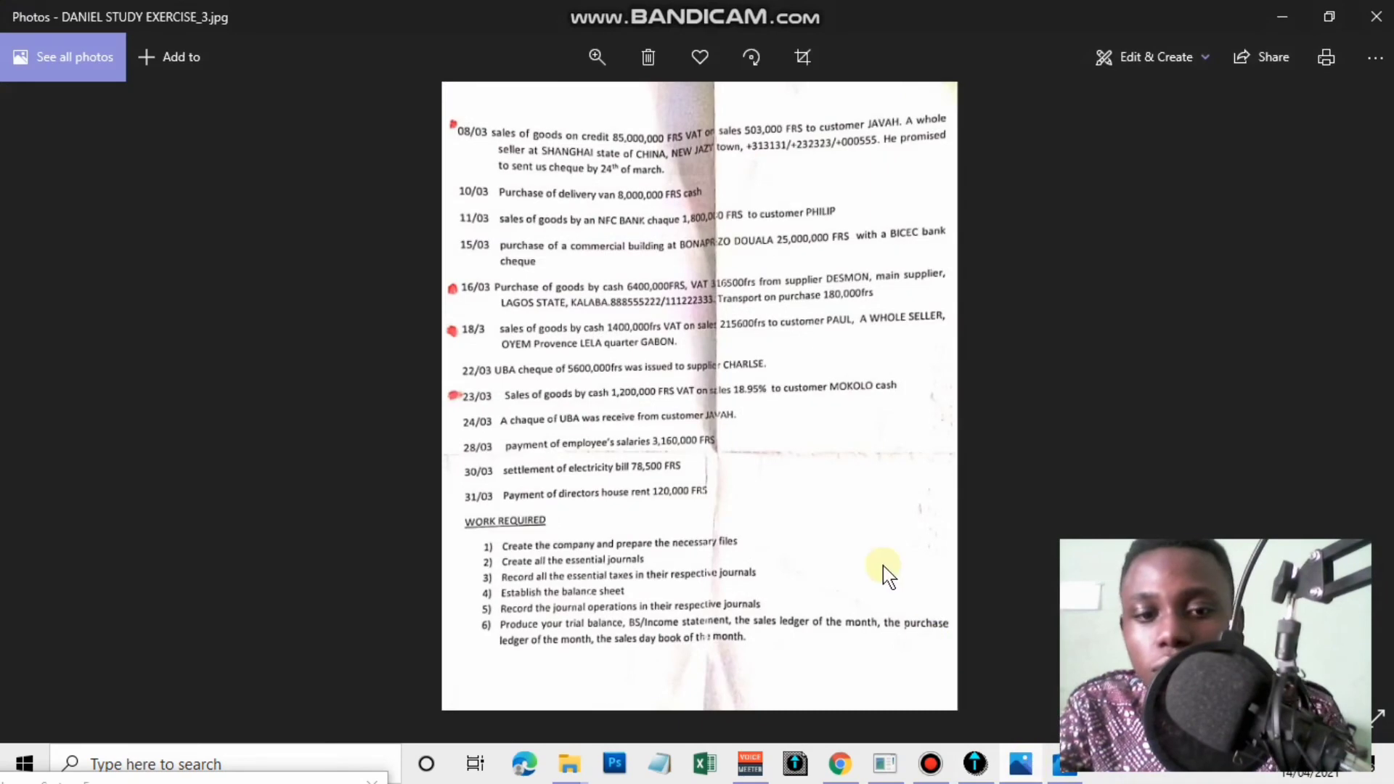
key("Left")
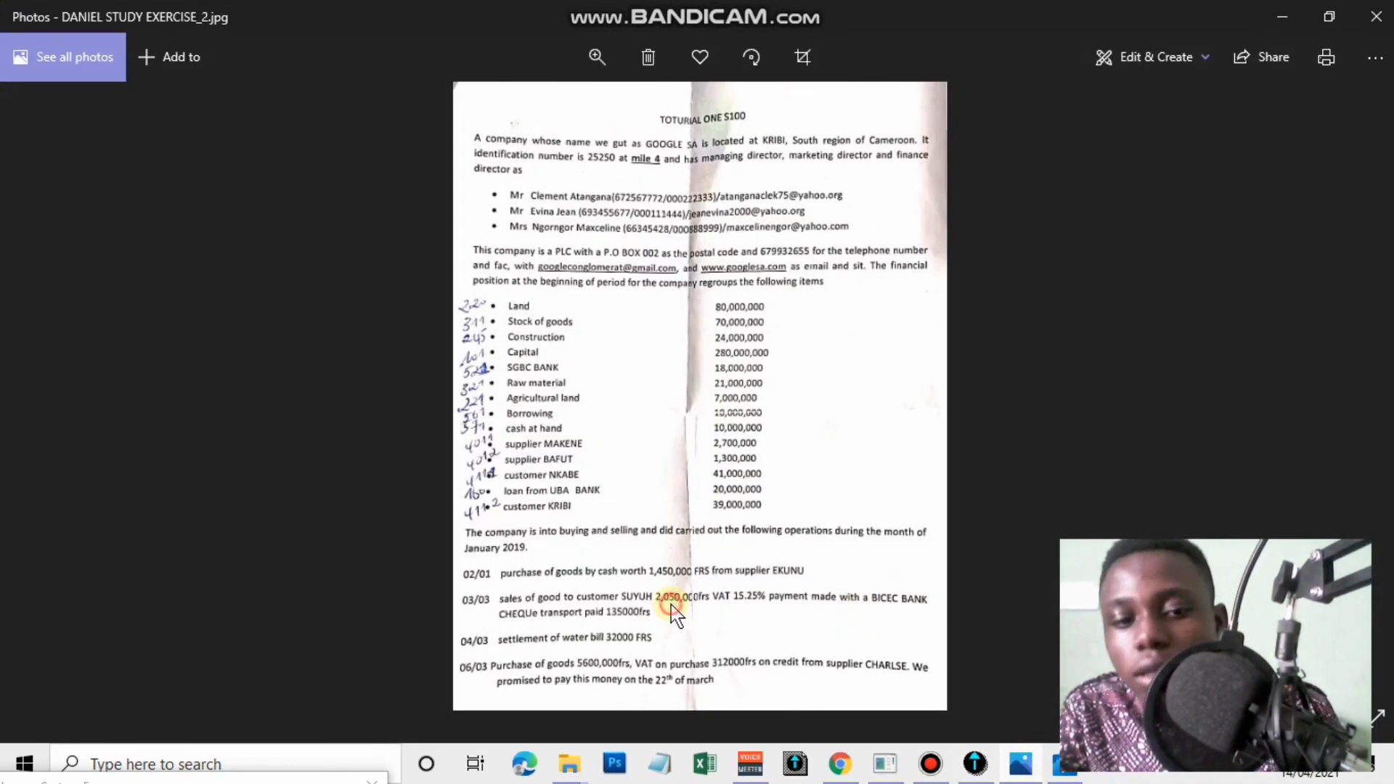
scroll(671, 610, "up", 2)
scroll(669, 465, "up", 2)
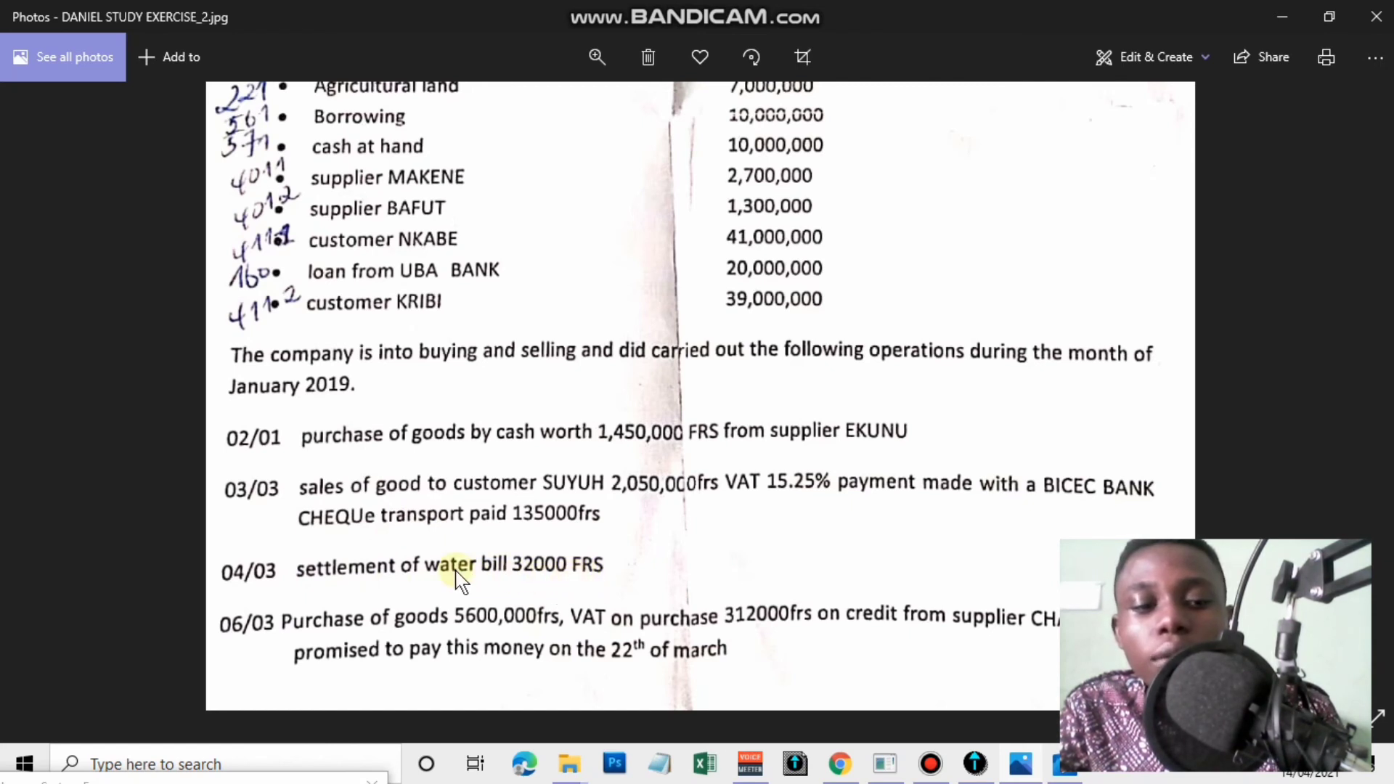
mouse_move(1023, 770)
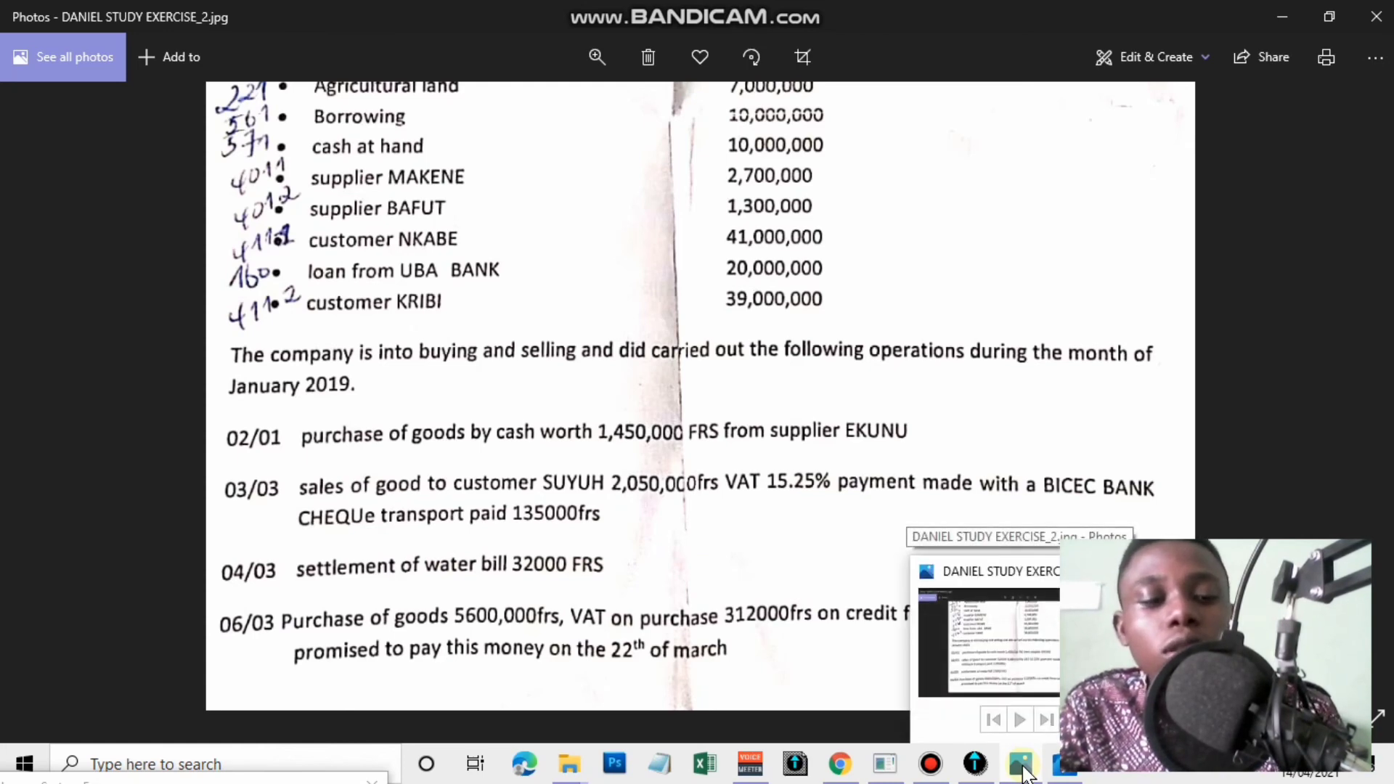
left_click(1023, 770)
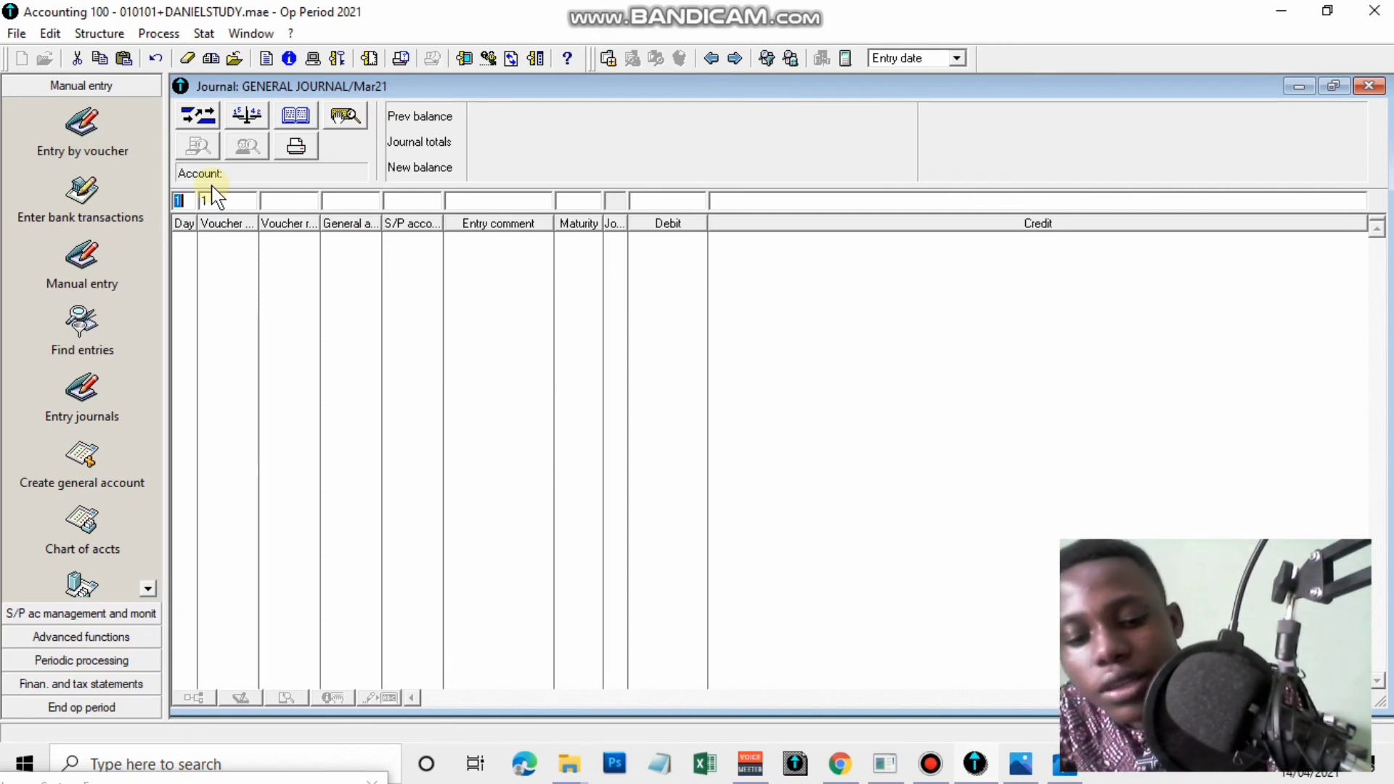
type("4")
key("Tab")
key("Tab")
key("Tab")
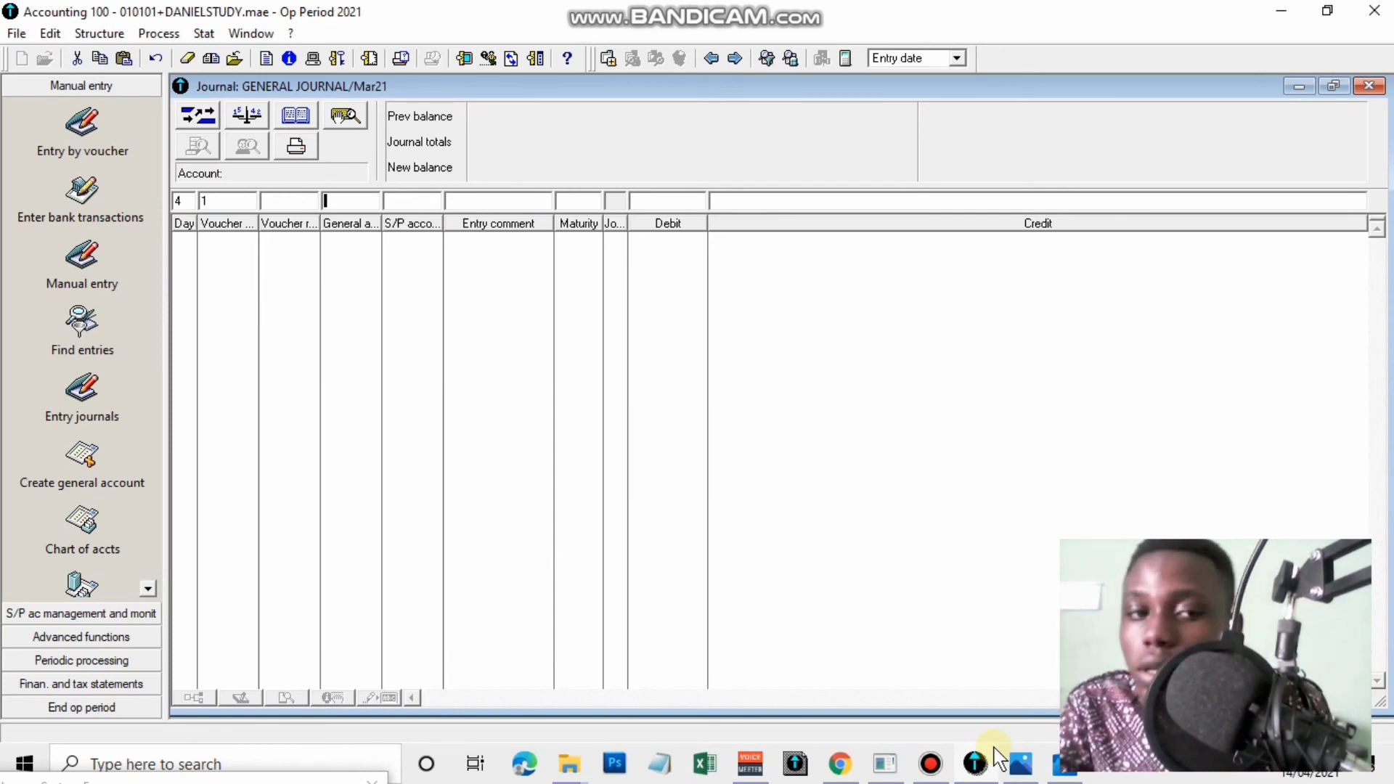
type("6051")
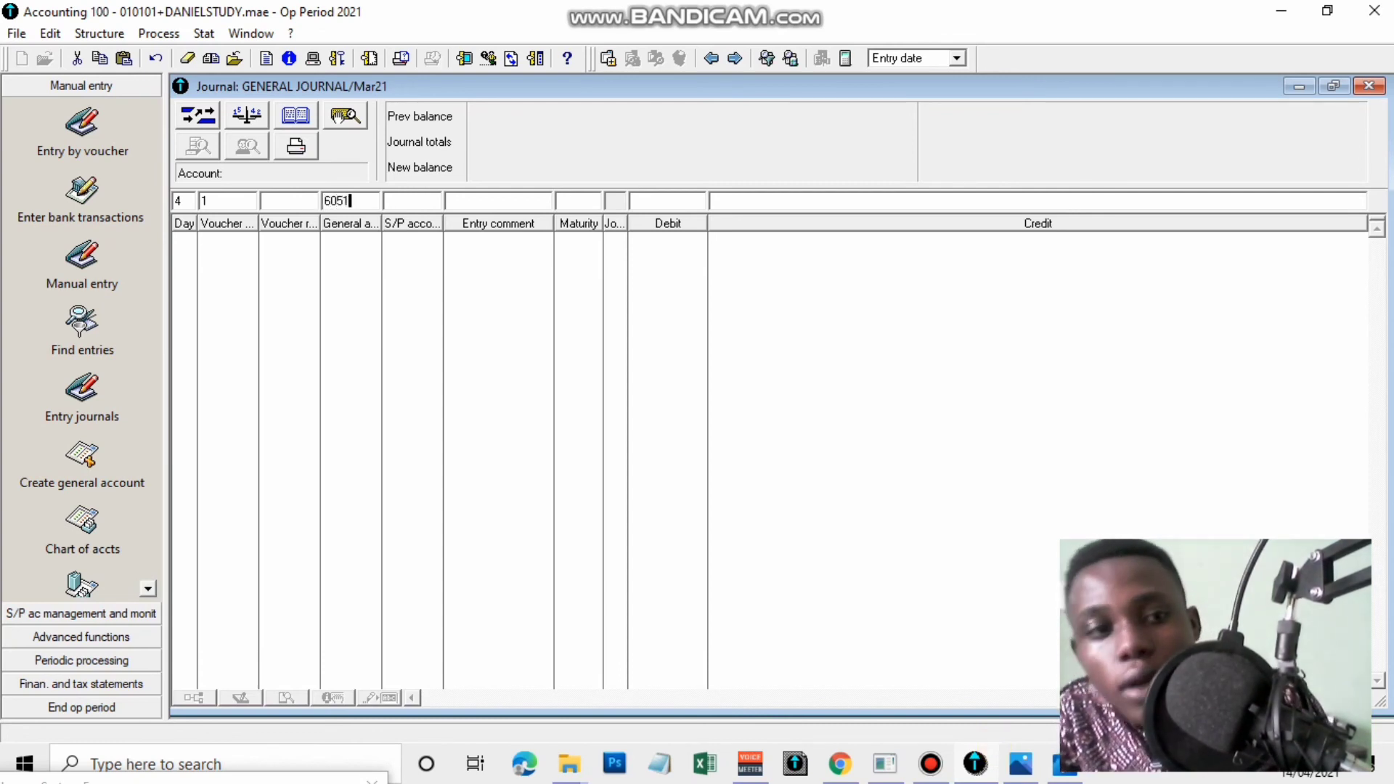
key("Tab")
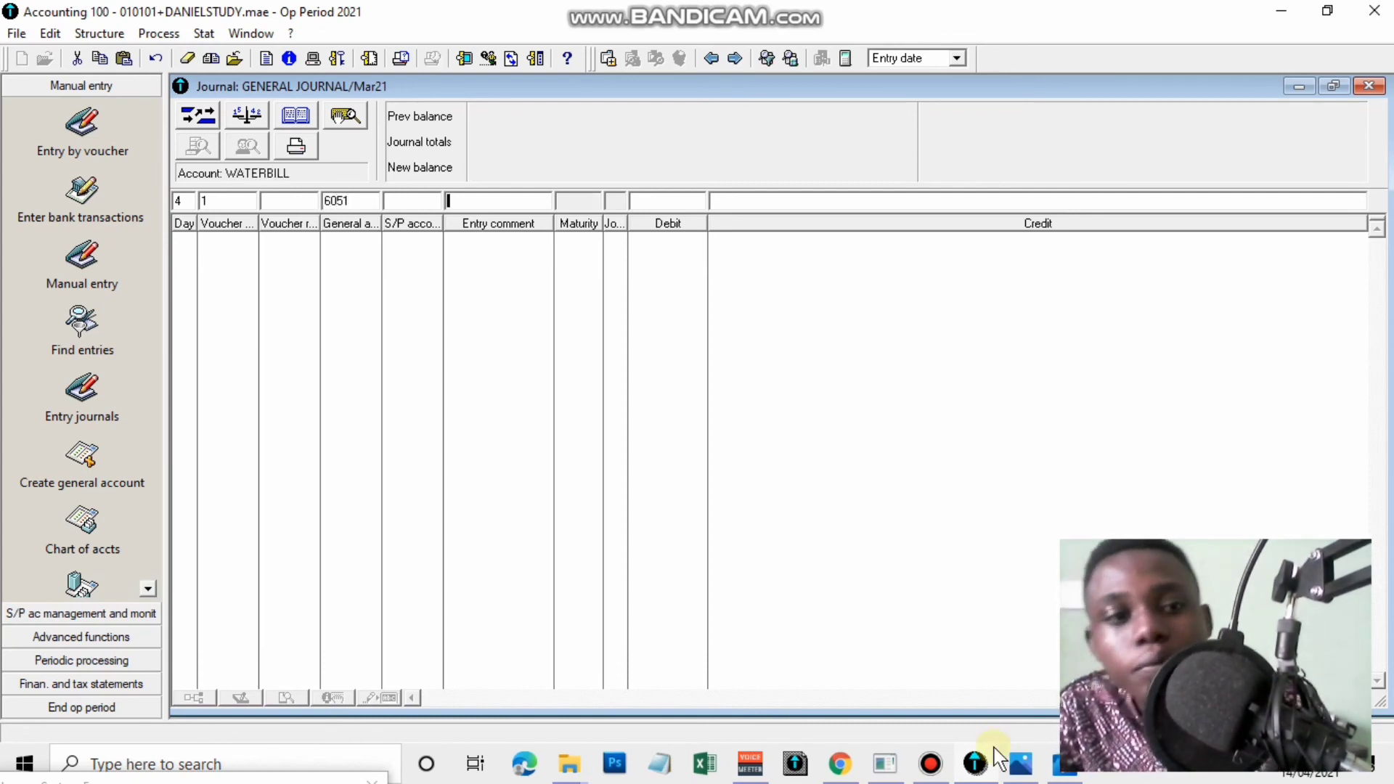
Complete the day 4 line with the comment WATERBILL and a debit of 32,000, checking the amount in the exercise photo
key("Tab")
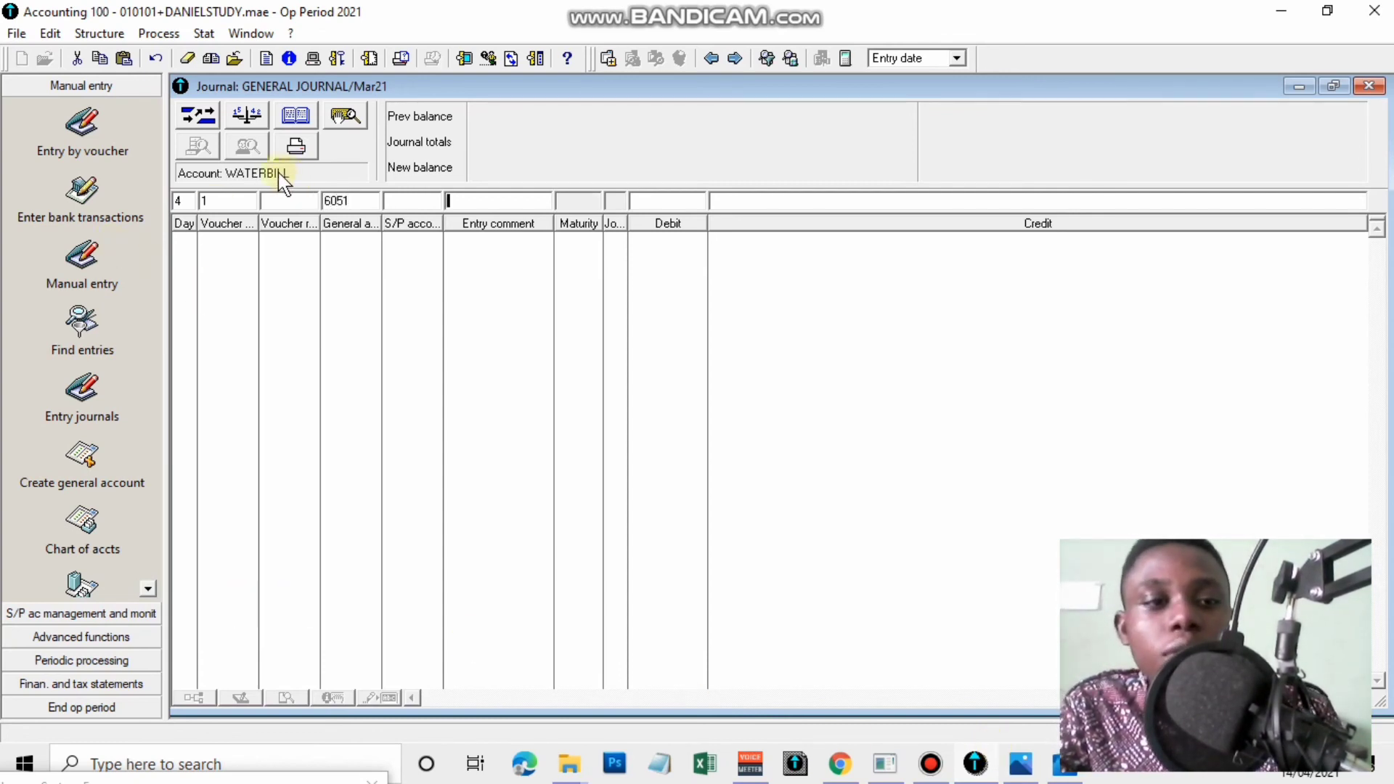
type("WATERBILL")
key("Tab")
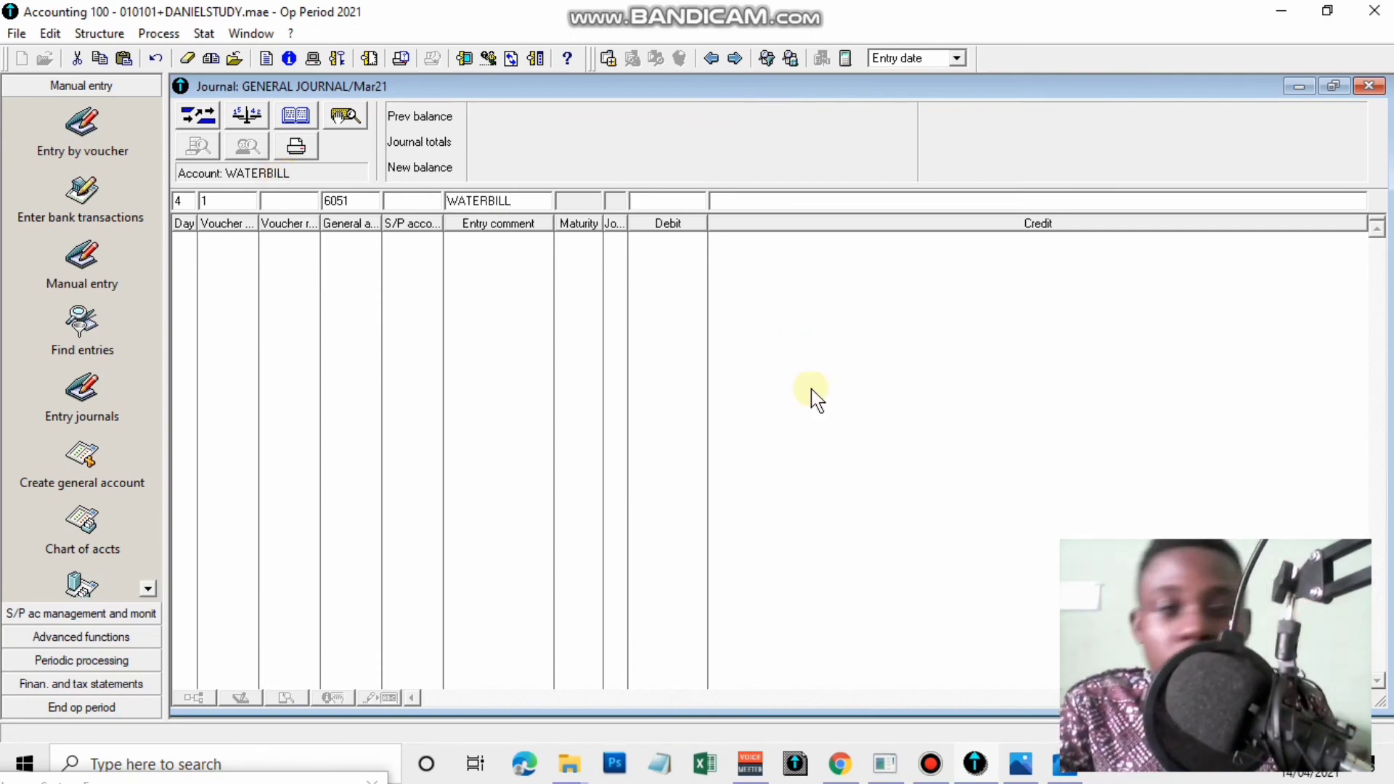
left_click(1024, 764)
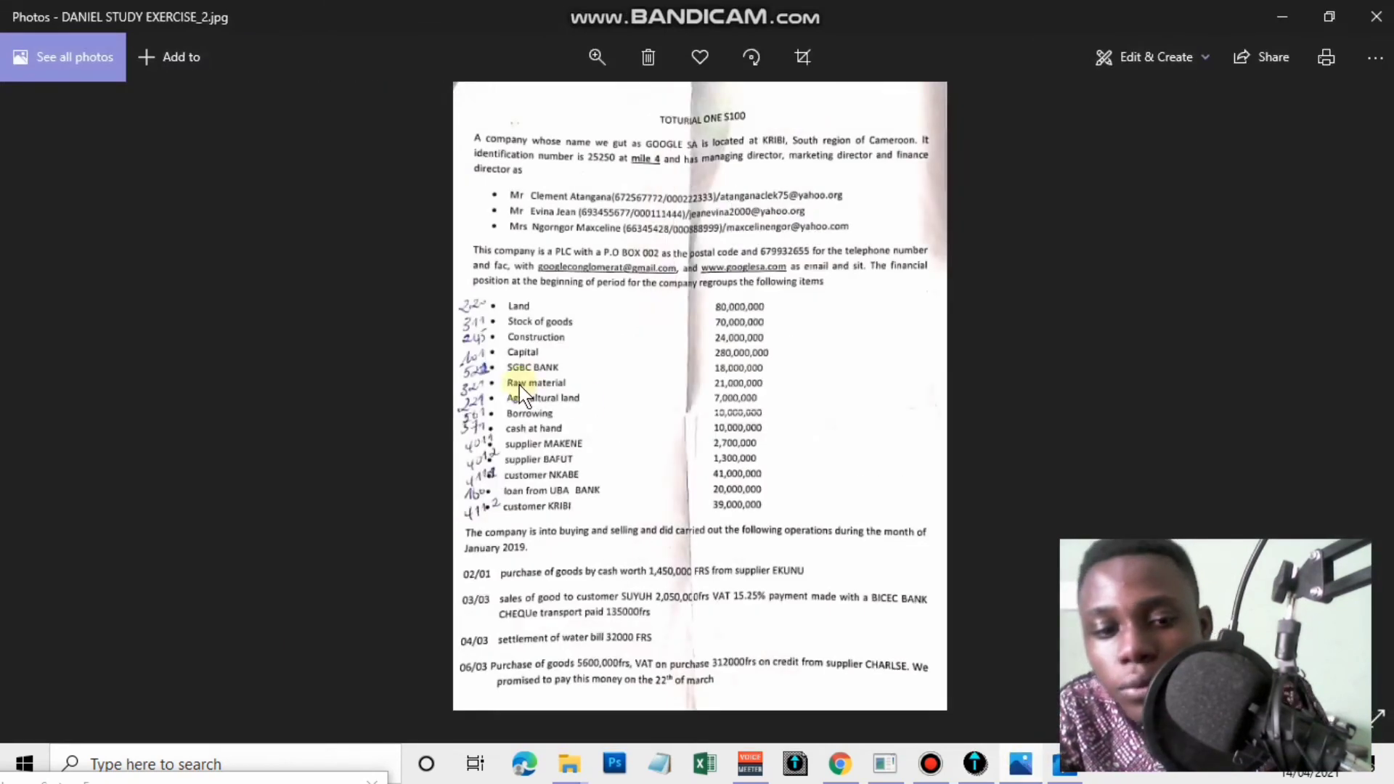
scroll(591, 643, "up", 2)
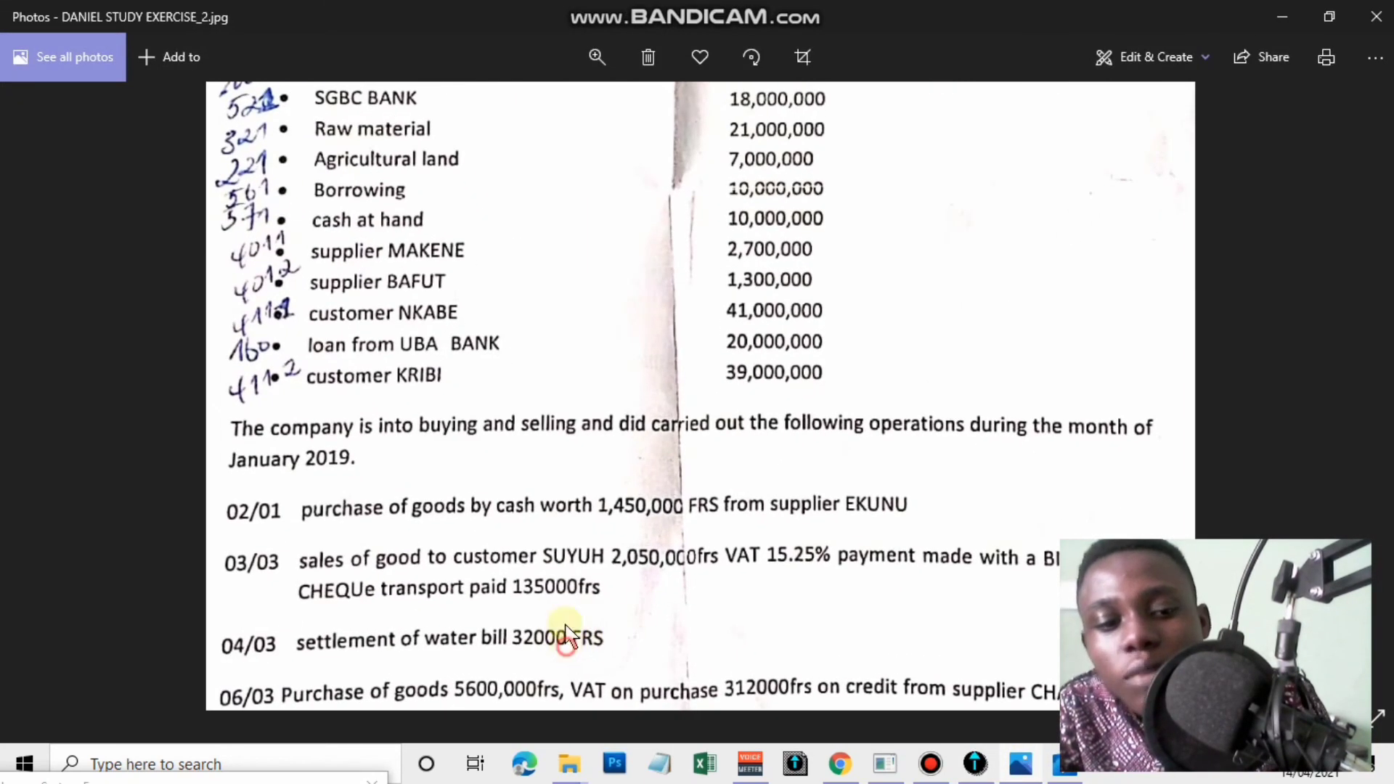
left_click_drag(569, 637, 580, 479)
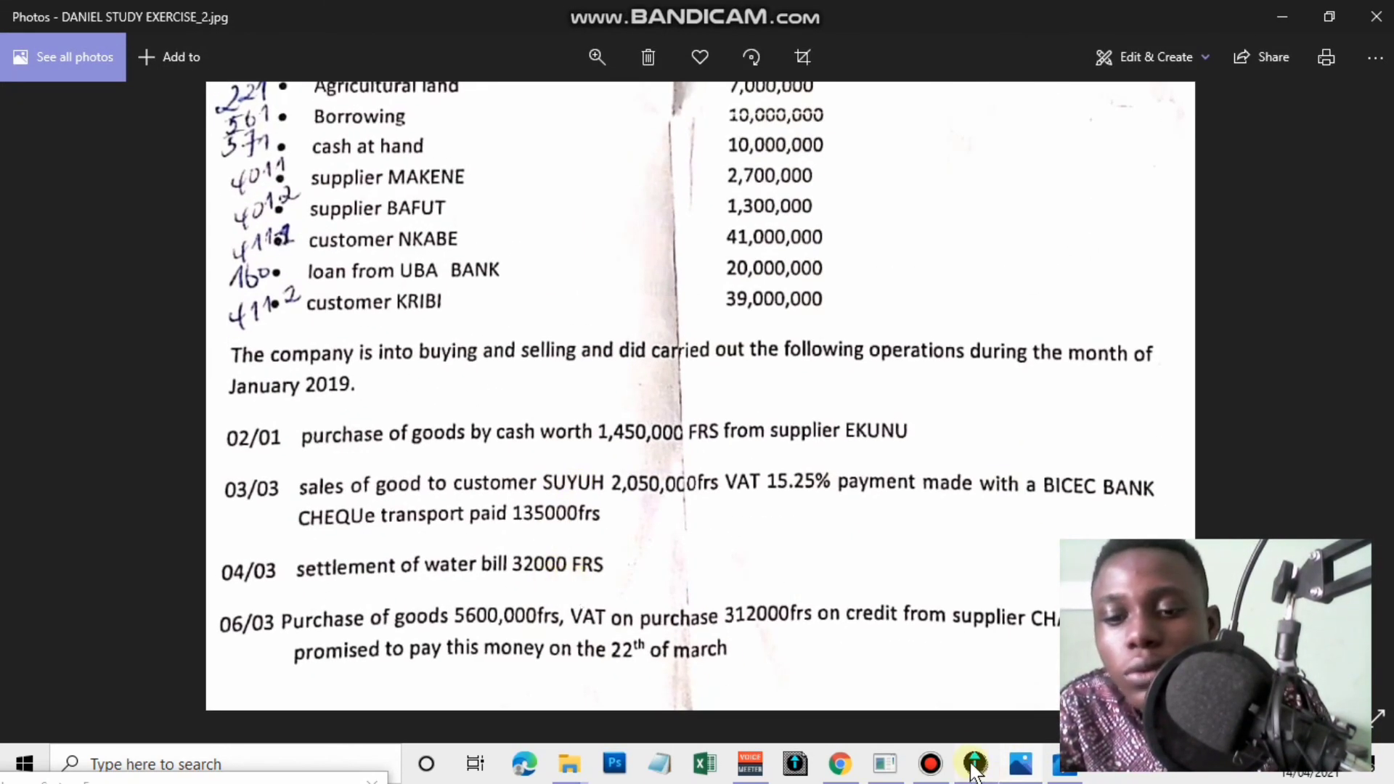
left_click(1024, 765)
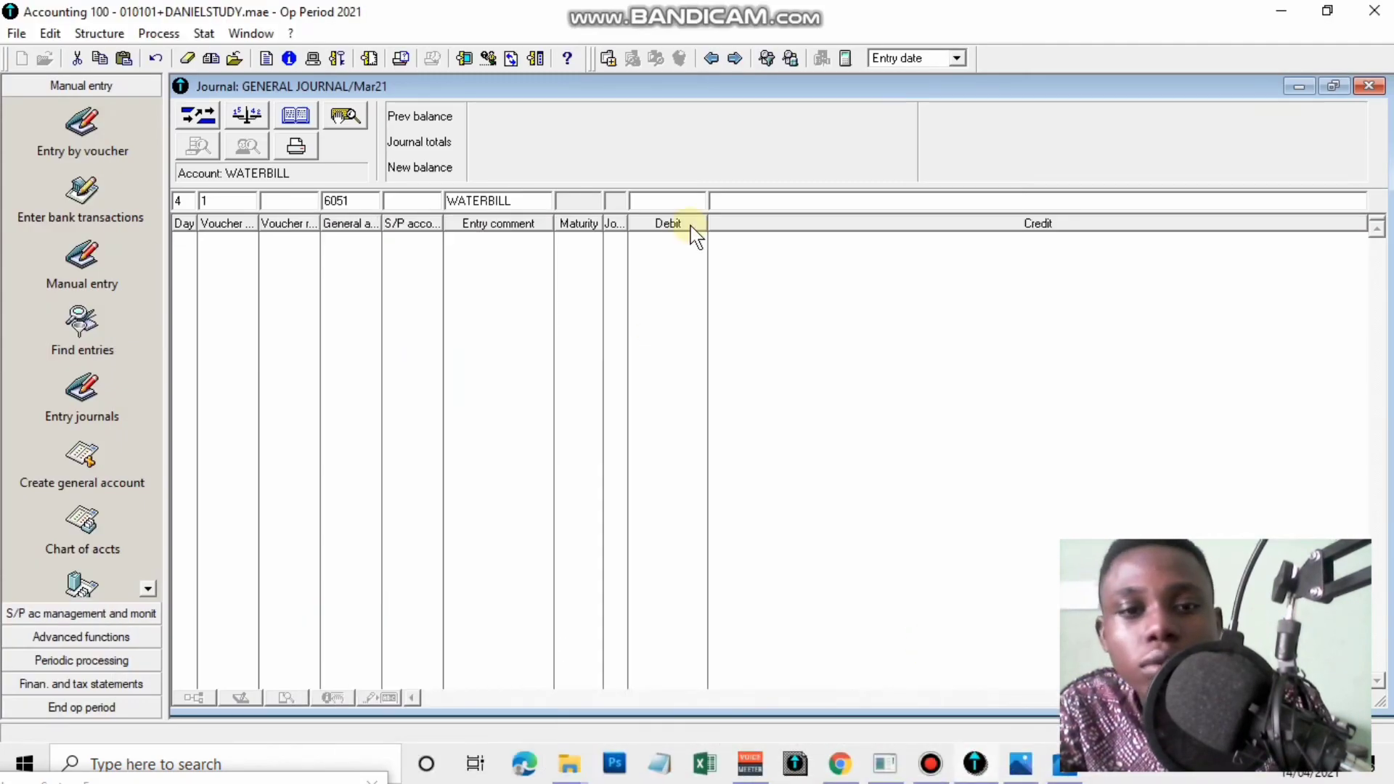
type("32000")
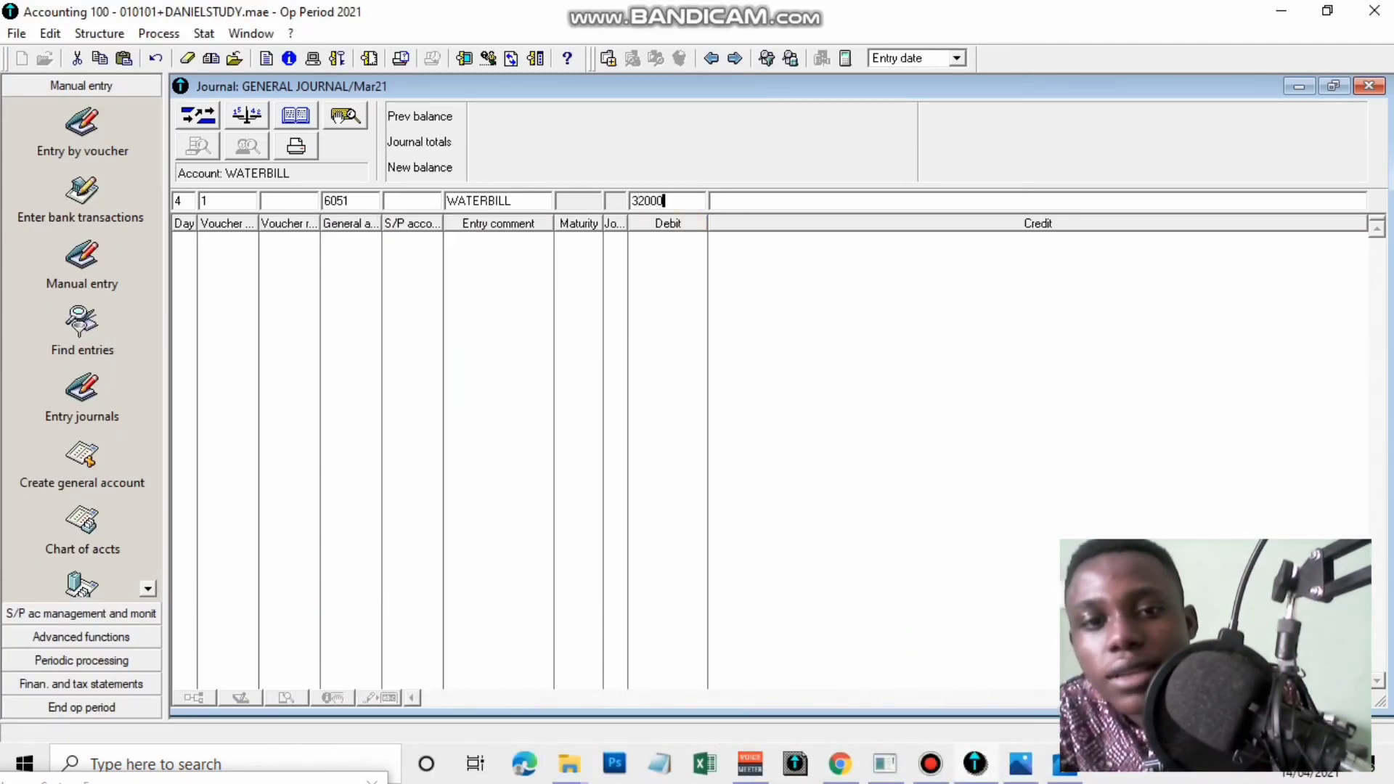
key("Return")
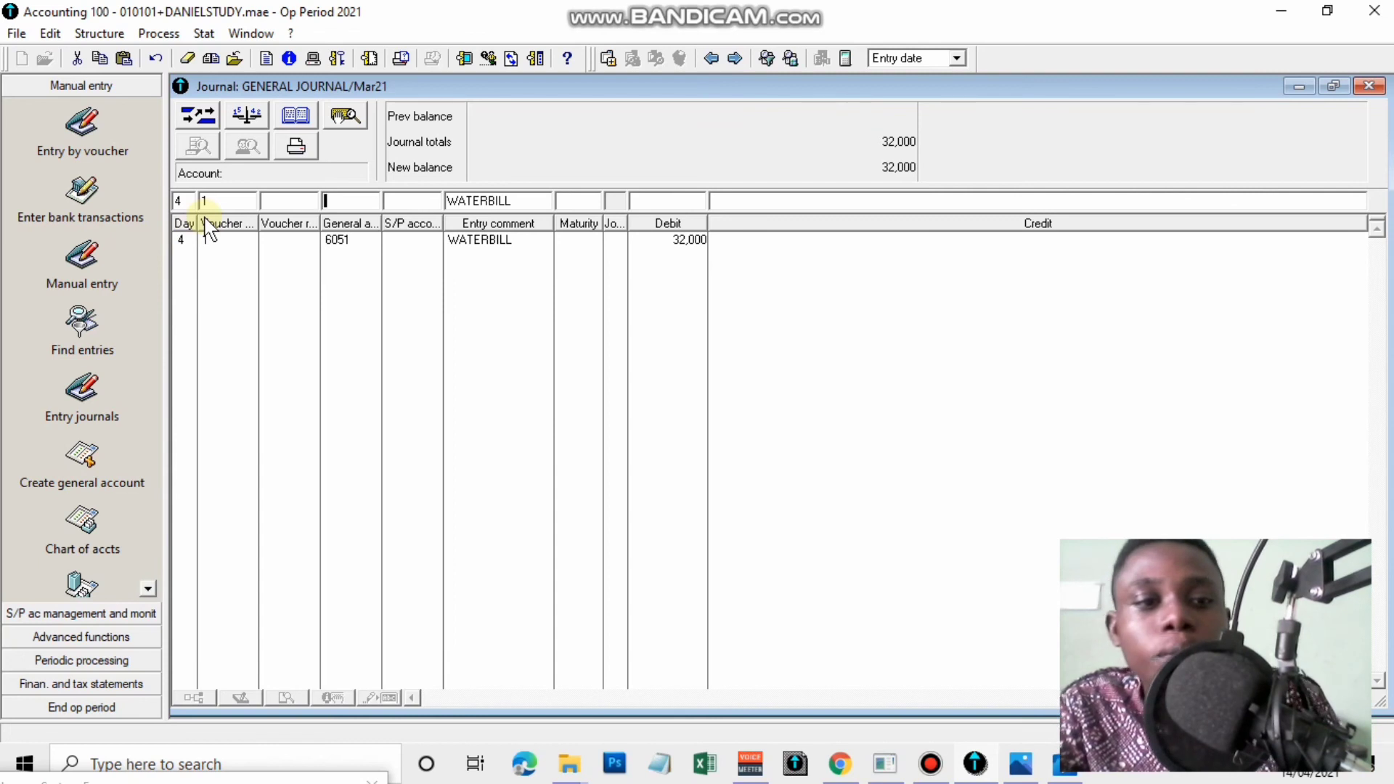
key("Return")
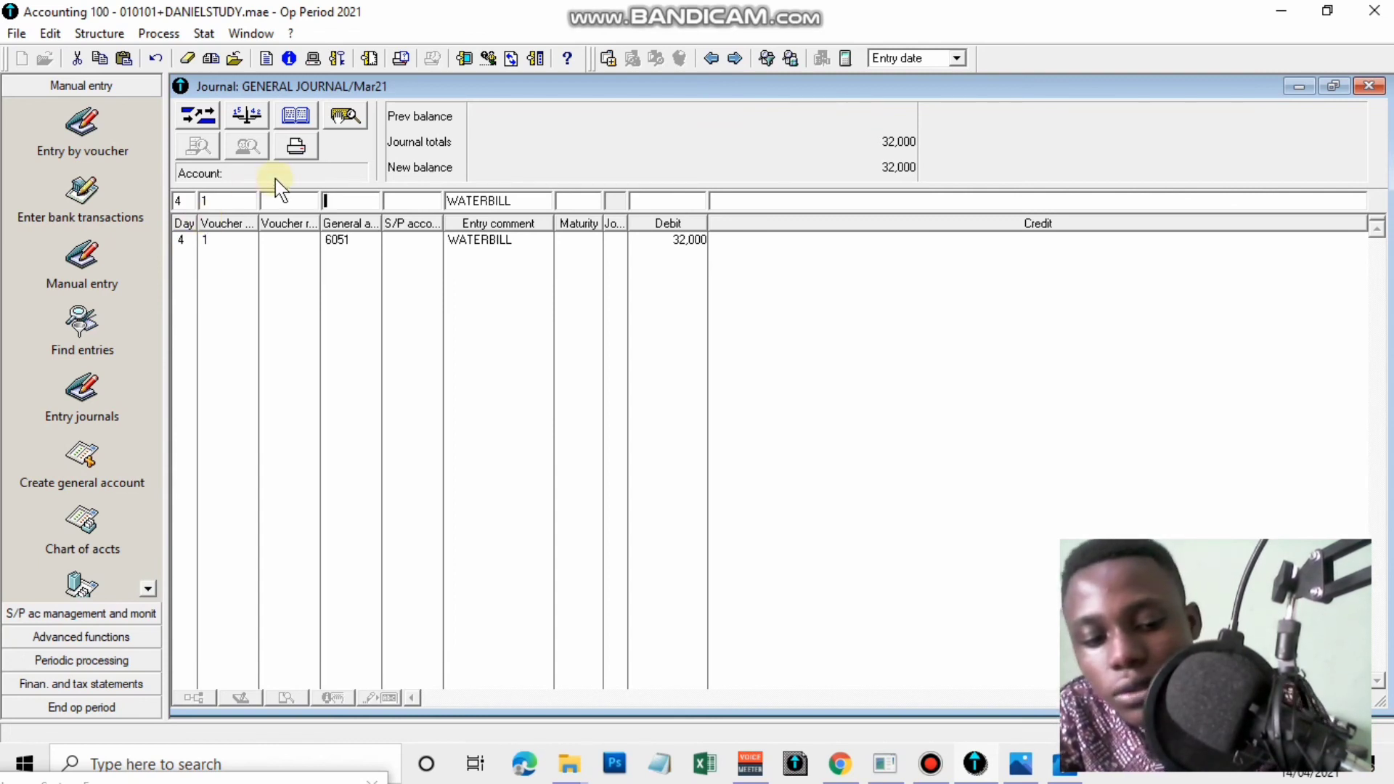
Balance the water bill voucher with a line on general account 571, comment CASH and a credit of 32,000
type("571")
key("Return")
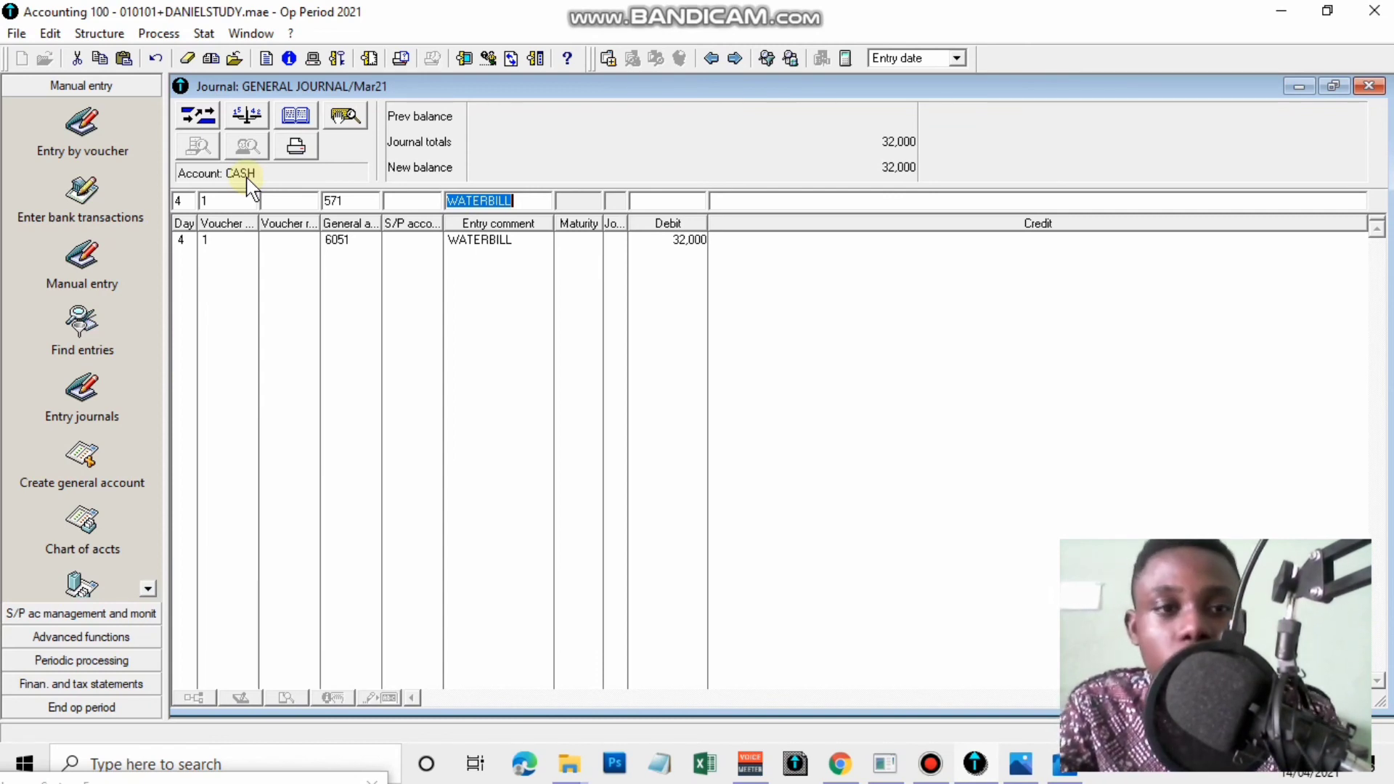
type("CASH")
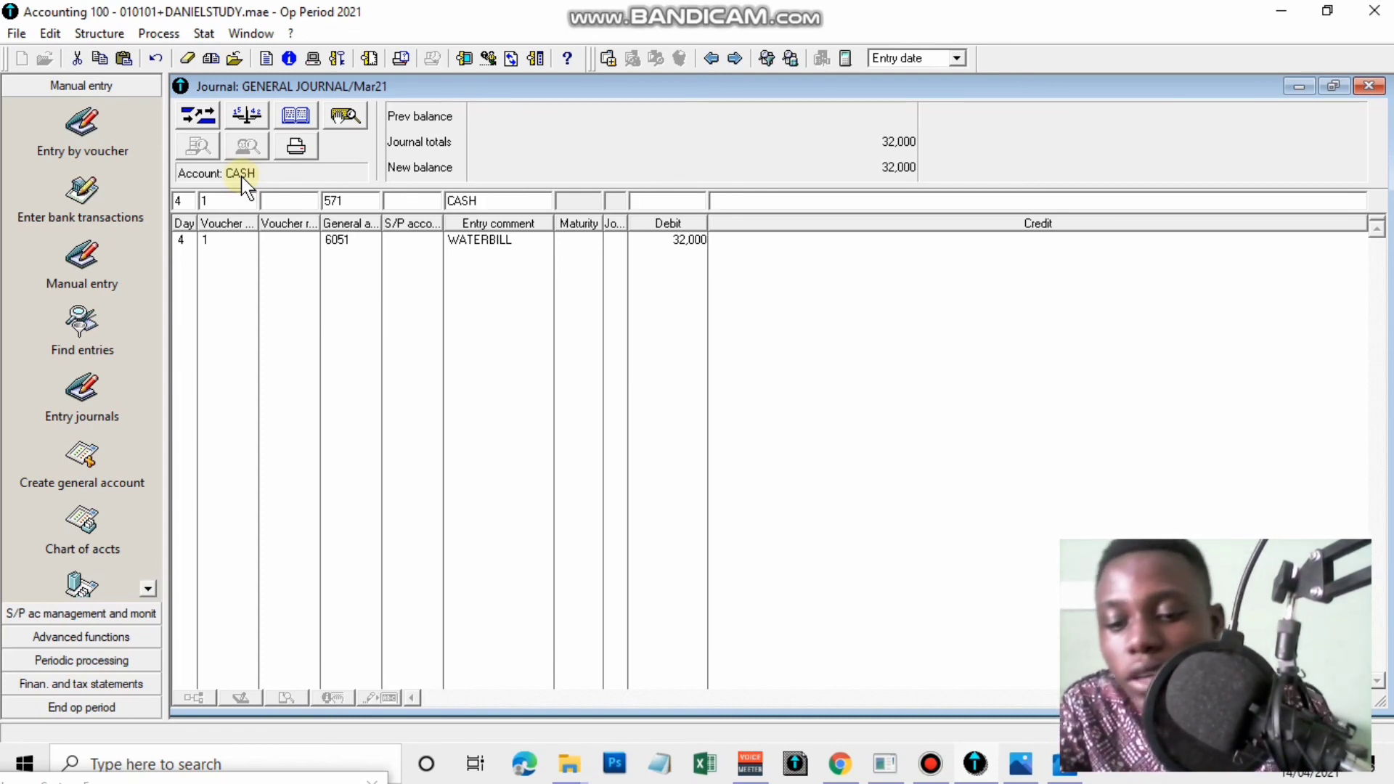
type("32")
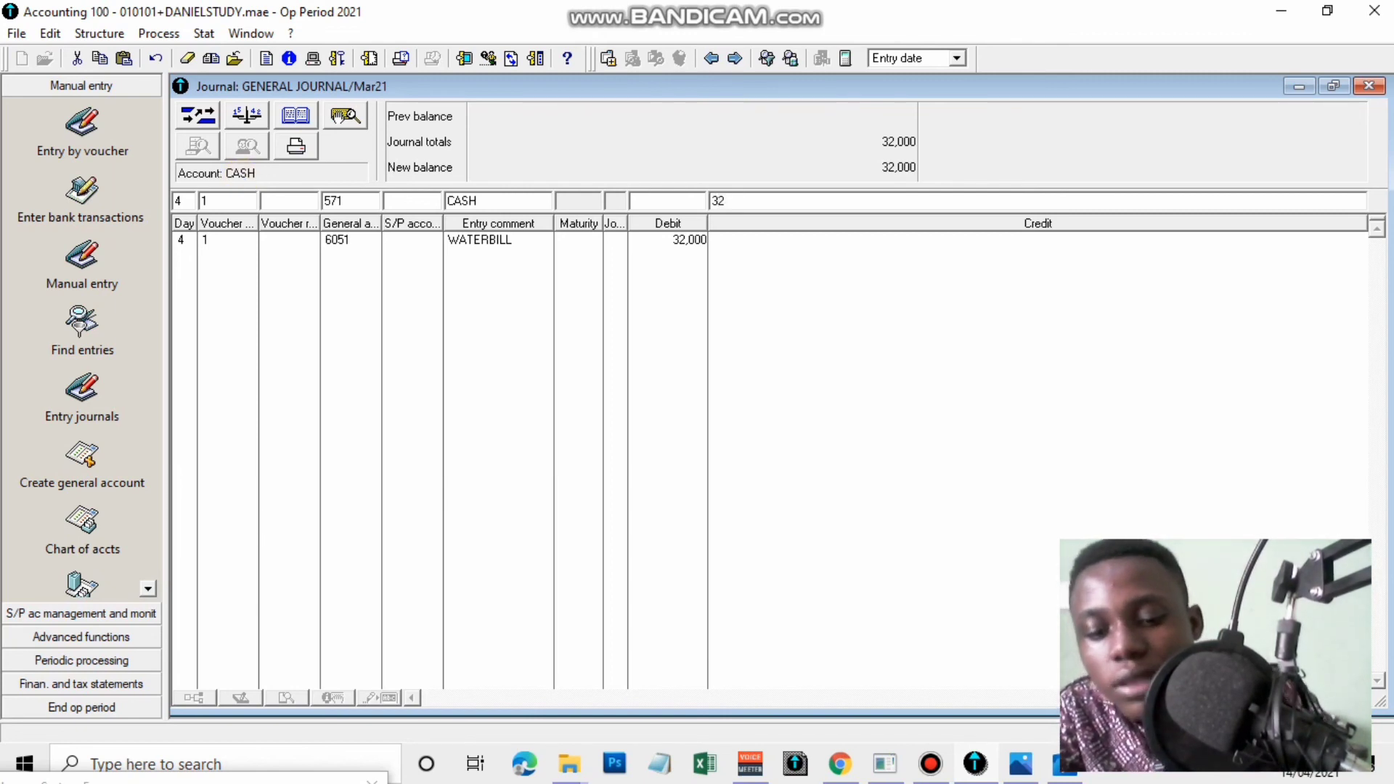
type(",000")
key("Return")
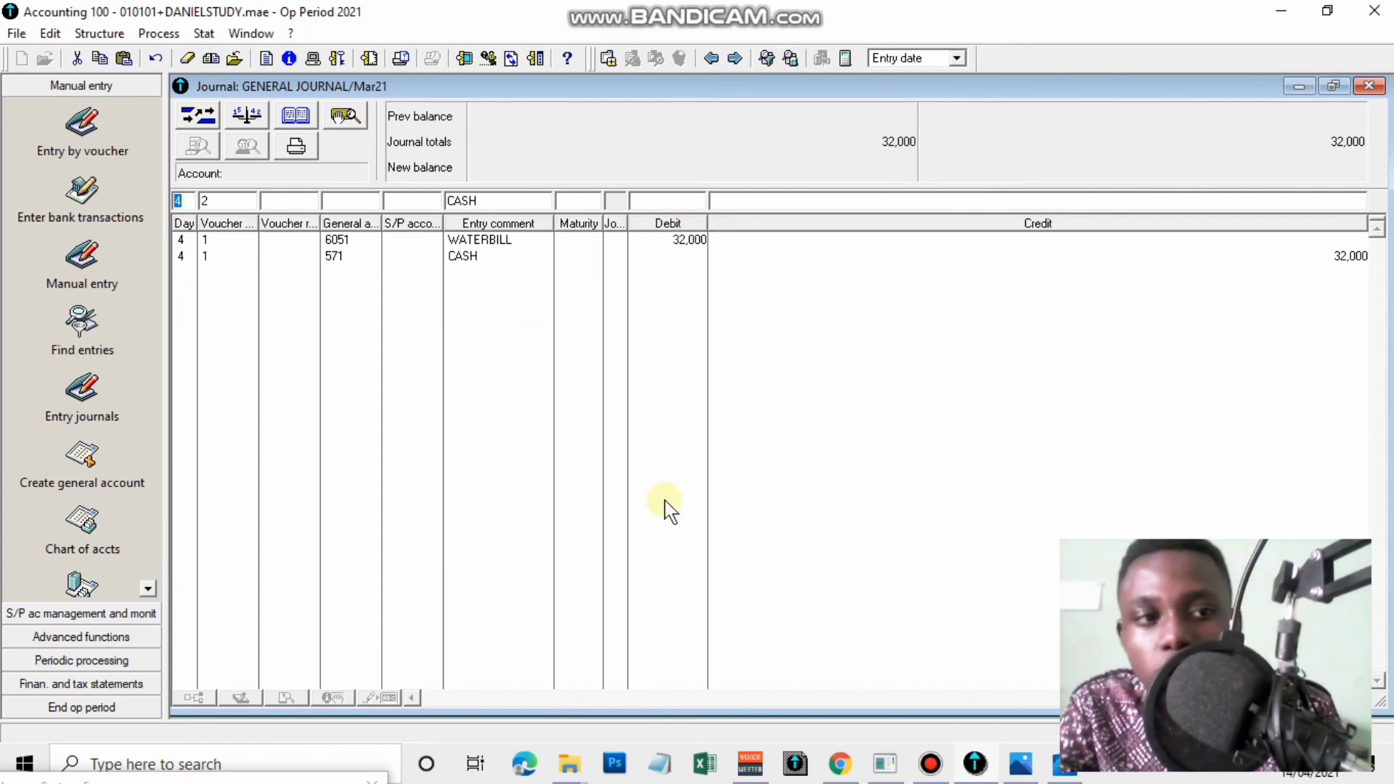
Check the 10/03 purchase in the exercise photo, and start a day 10 line with general account 241 and comment DELIVERY VAN
left_click(1025, 766)
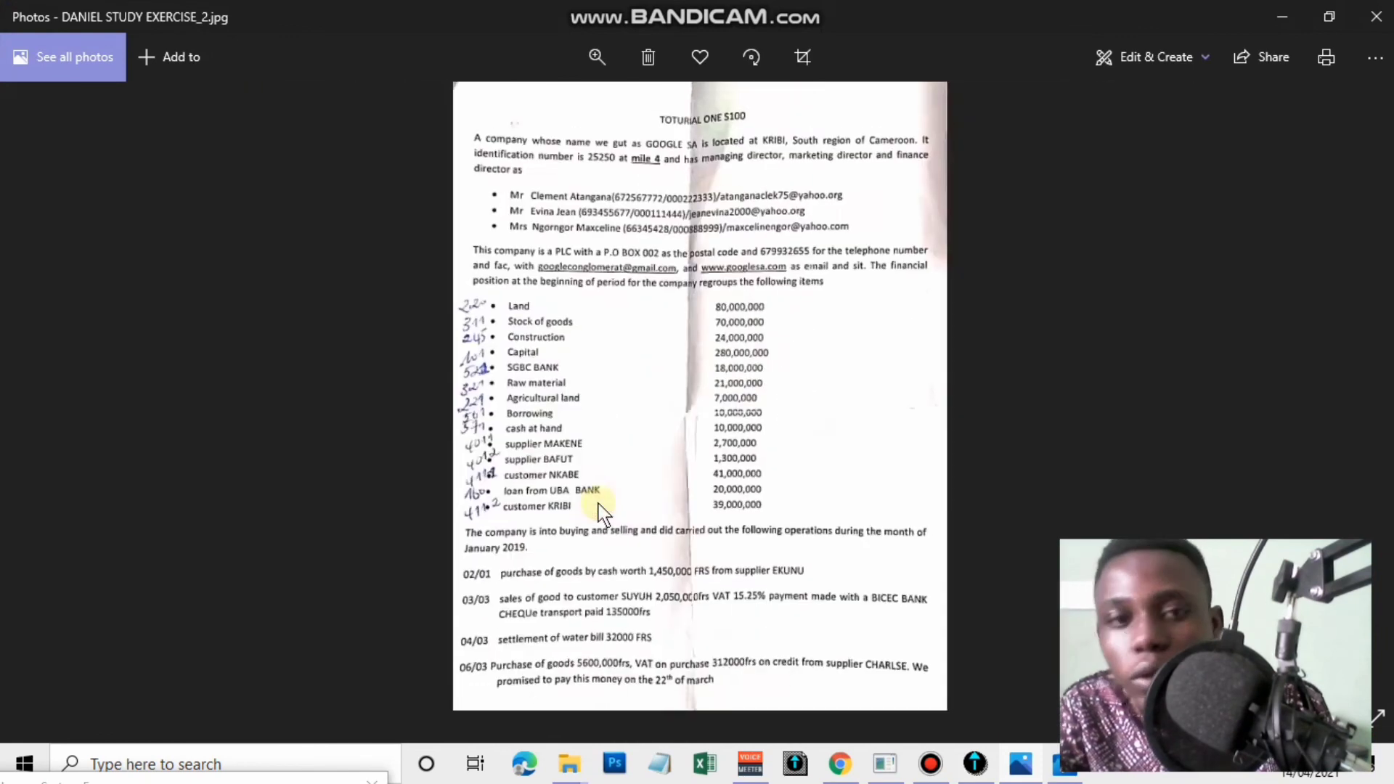
scroll(599, 504, "down", 1)
double_click(645, 192)
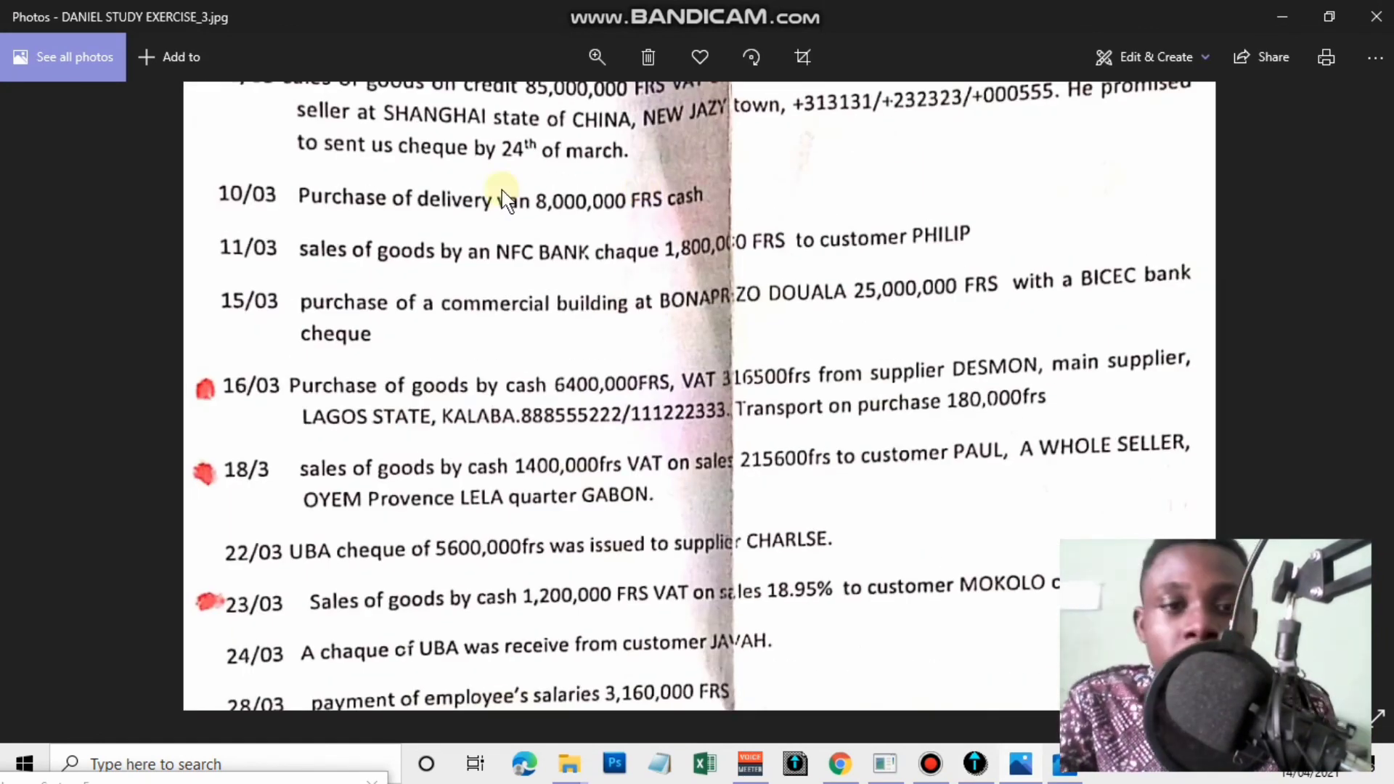
double_click(668, 264)
left_click(1281, 12)
type("10")
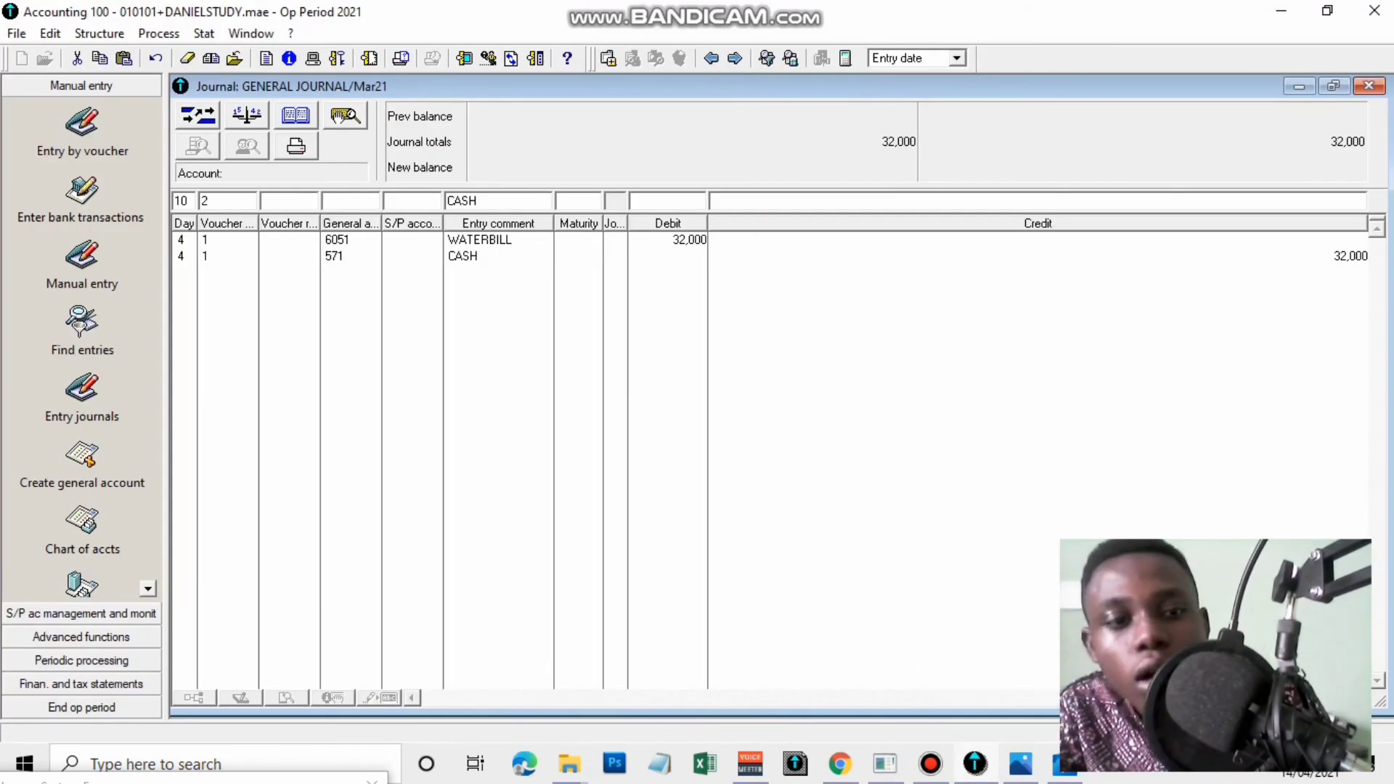
key("Tab")
double_click(676, 392)
left_click(296, 178)
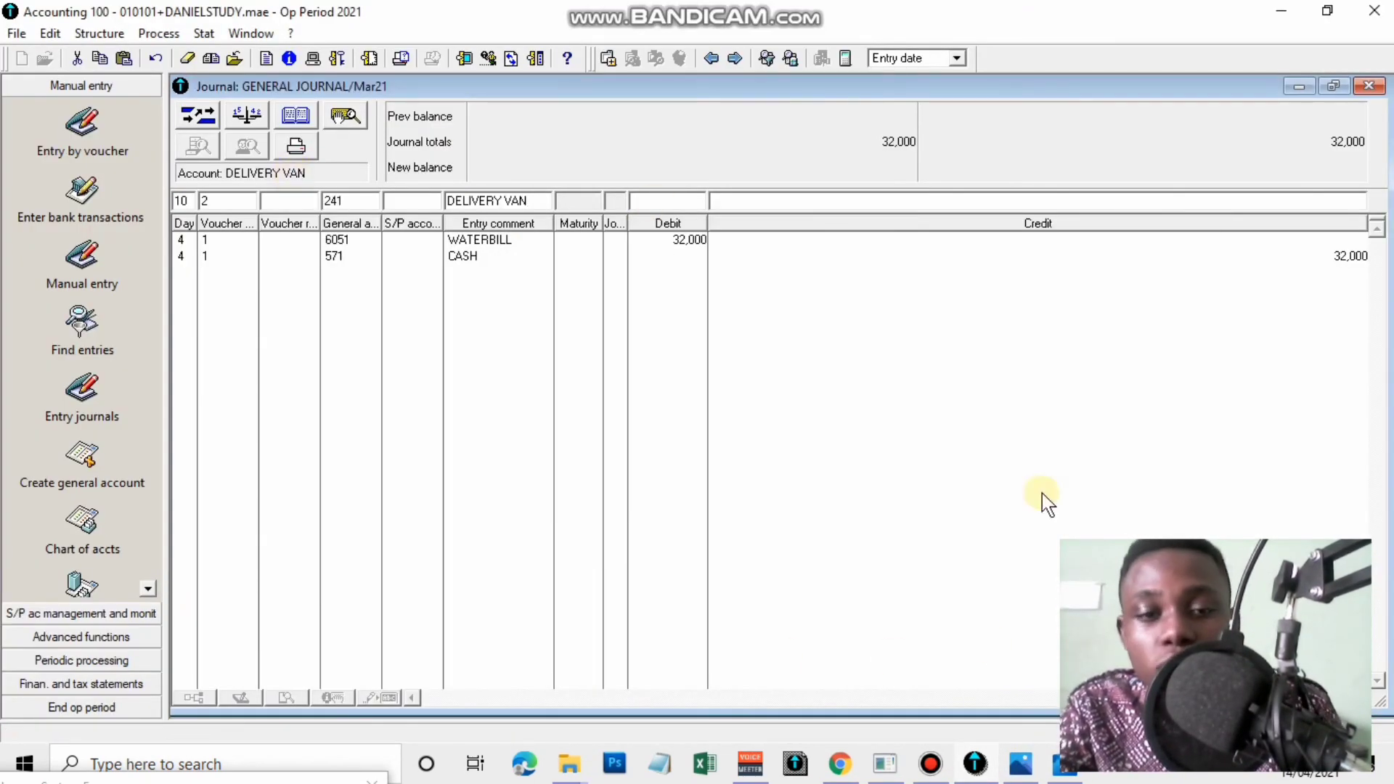
Post the delivery van line with a debit of 8,000,000, checking the amount in the exercise photo
left_click(1024, 759)
left_click(1024, 759)
type("8000000")
key("Return")
Check the 15/03 building purchase in the exercise photo, and start a day 15 line with general account 231
left_click(1023, 761)
double_click(622, 214)
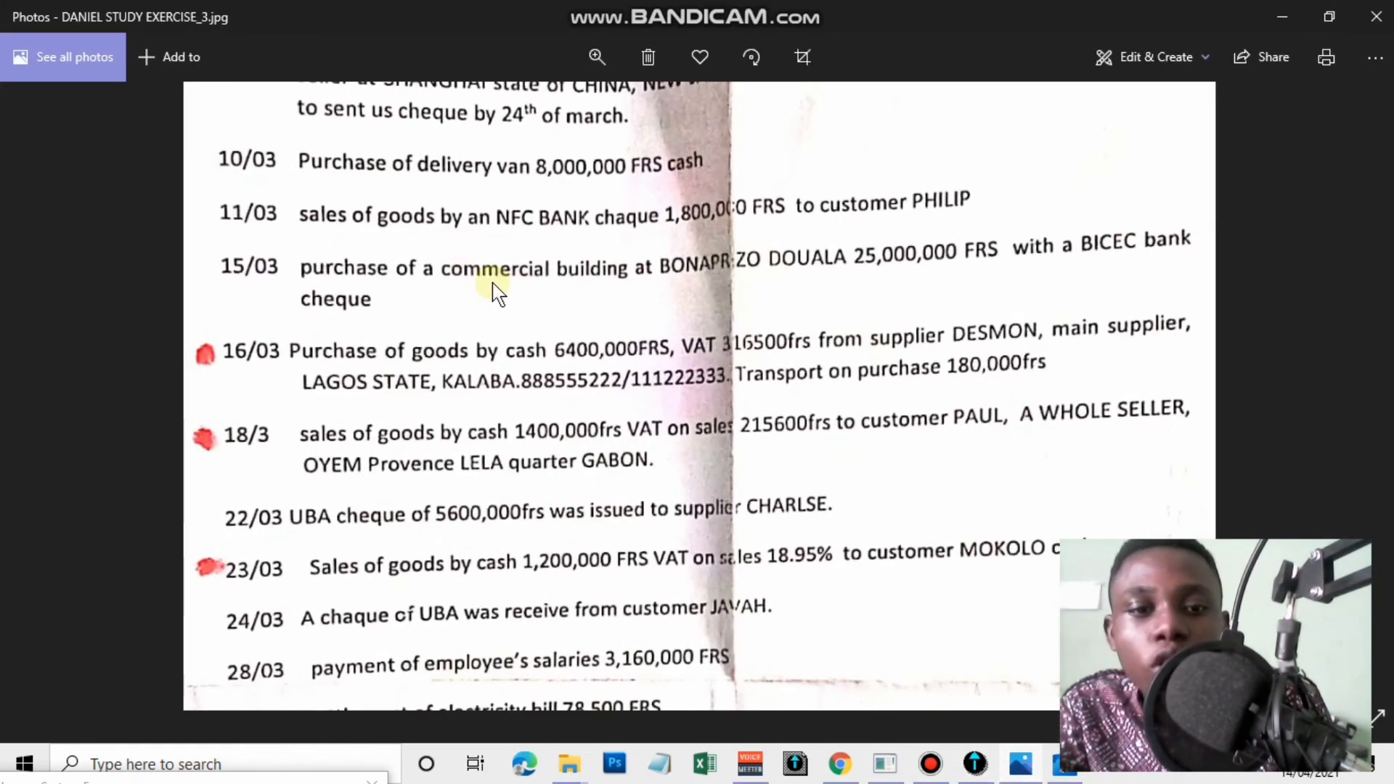
double_click(578, 372)
double_click(700, 268)
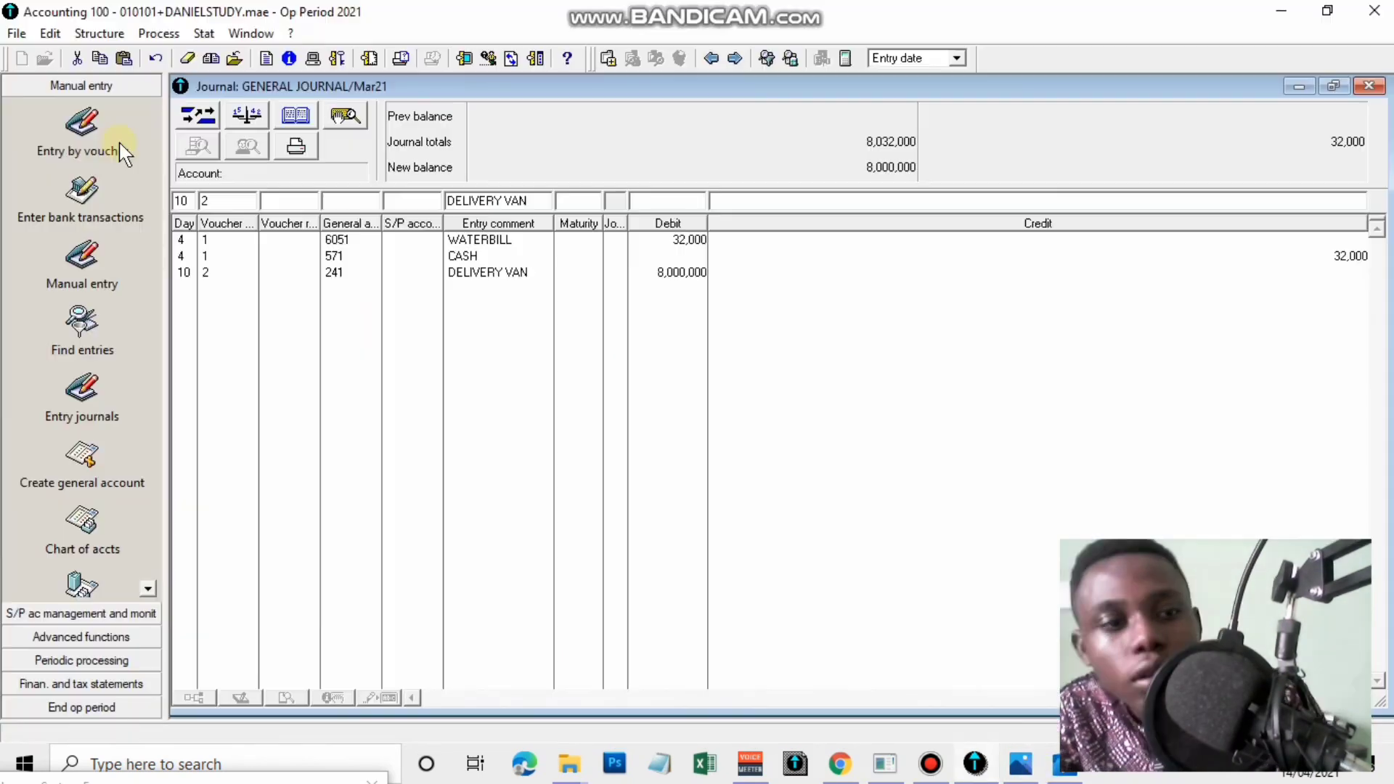
type("15")
key("Tab")
key("Tab")
key("Tab")
type("2")
key("Tab")
Post the day 15 line on general account 231 with comment COMMERCIAL BUILDING and a debit of 25,000,000
left_click_drag(703, 390, 835, 279)
left_click(881, 280)
left_click(880, 282)
double_click(718, 296)
key("Tab")
key("Tab")
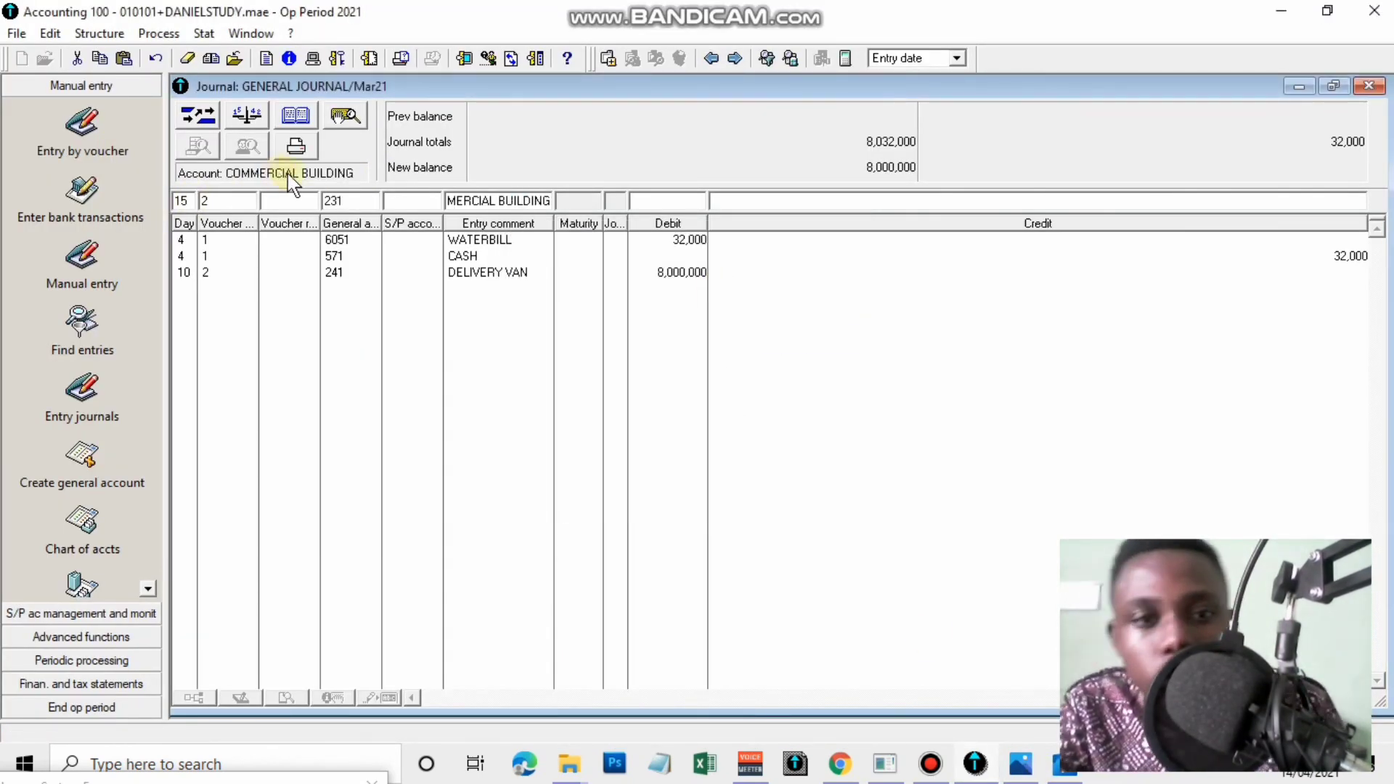
left_click(1041, 770)
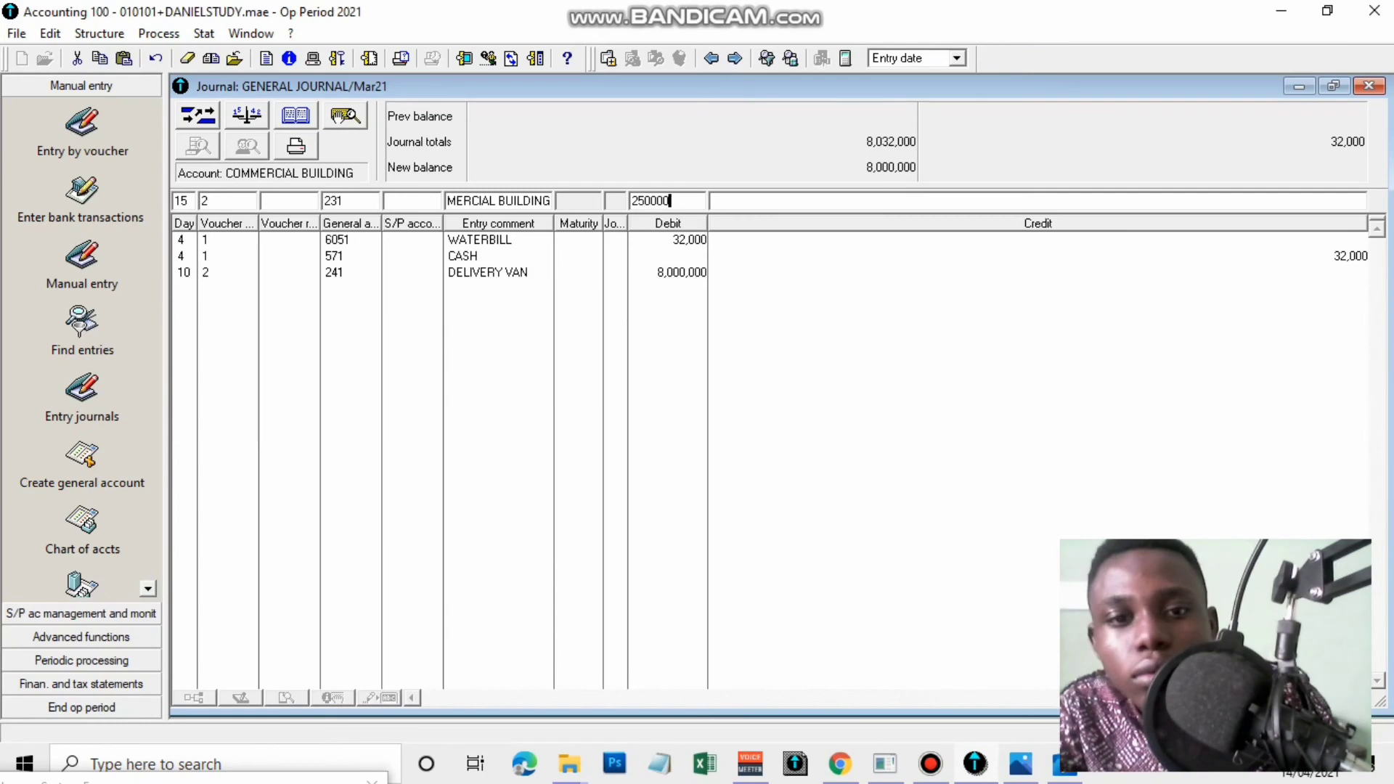
key("Return")
Balance the commercial building purchase with a line on general account 521, comment BANK and a credit of 25,000,000
type("521")
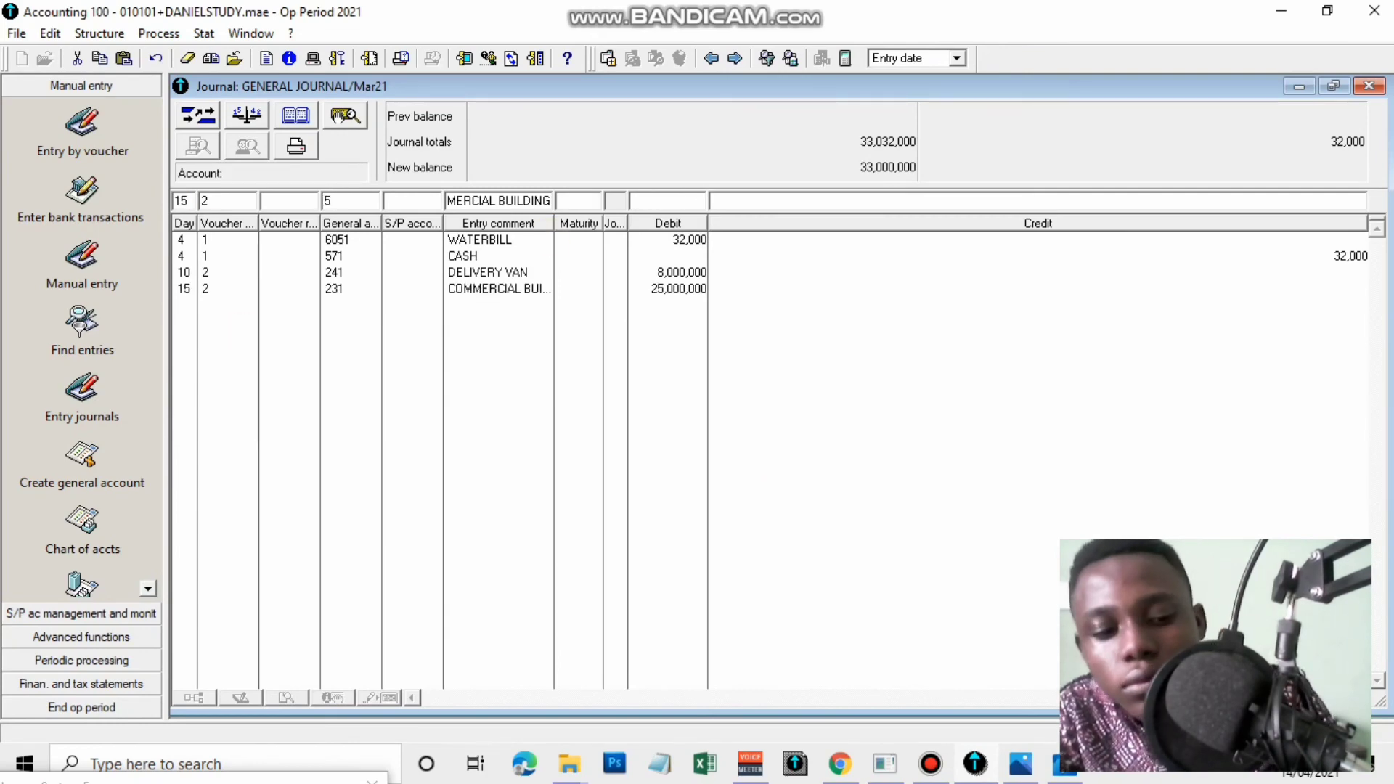
key("Tab")
key("Tab")
key("Tab")
type("25000000")
key("Return")
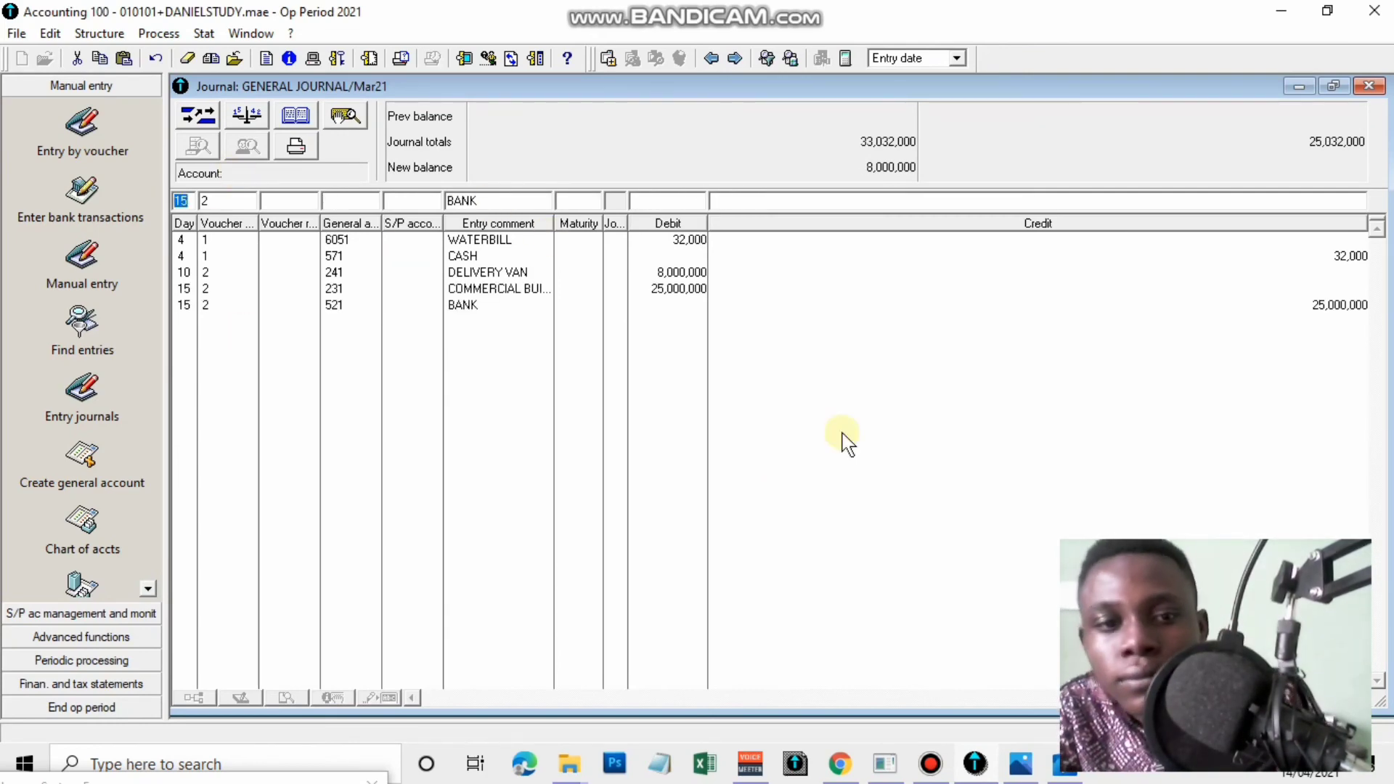
Check the exercise photo for the next general journal operation after the 15/03 building purchase
left_click(1021, 765)
left_click(763, 514)
double_click(763, 514)
left_click_drag(785, 560, 862, 502)
left_click(1282, 16)
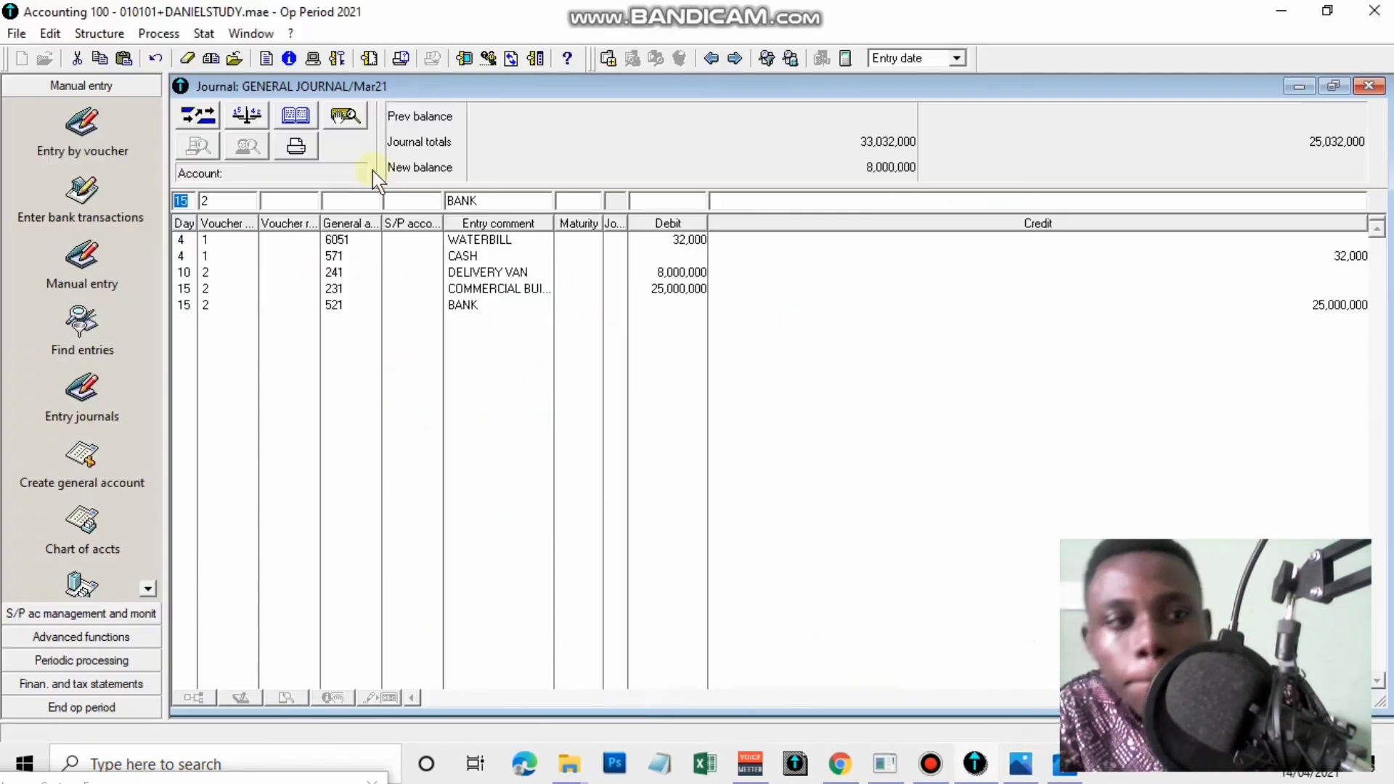
left_click(1016, 764)
left_click(1016, 766)
Post a day 28 line on general account 6611 with comment SALARIES and a debit of 3,160,000, checking the amount in the exercise photo
type("28")
key("Tab")
key("Tab")
type("6")
key("Tab")
double_click(683, 403)
key("Tab")
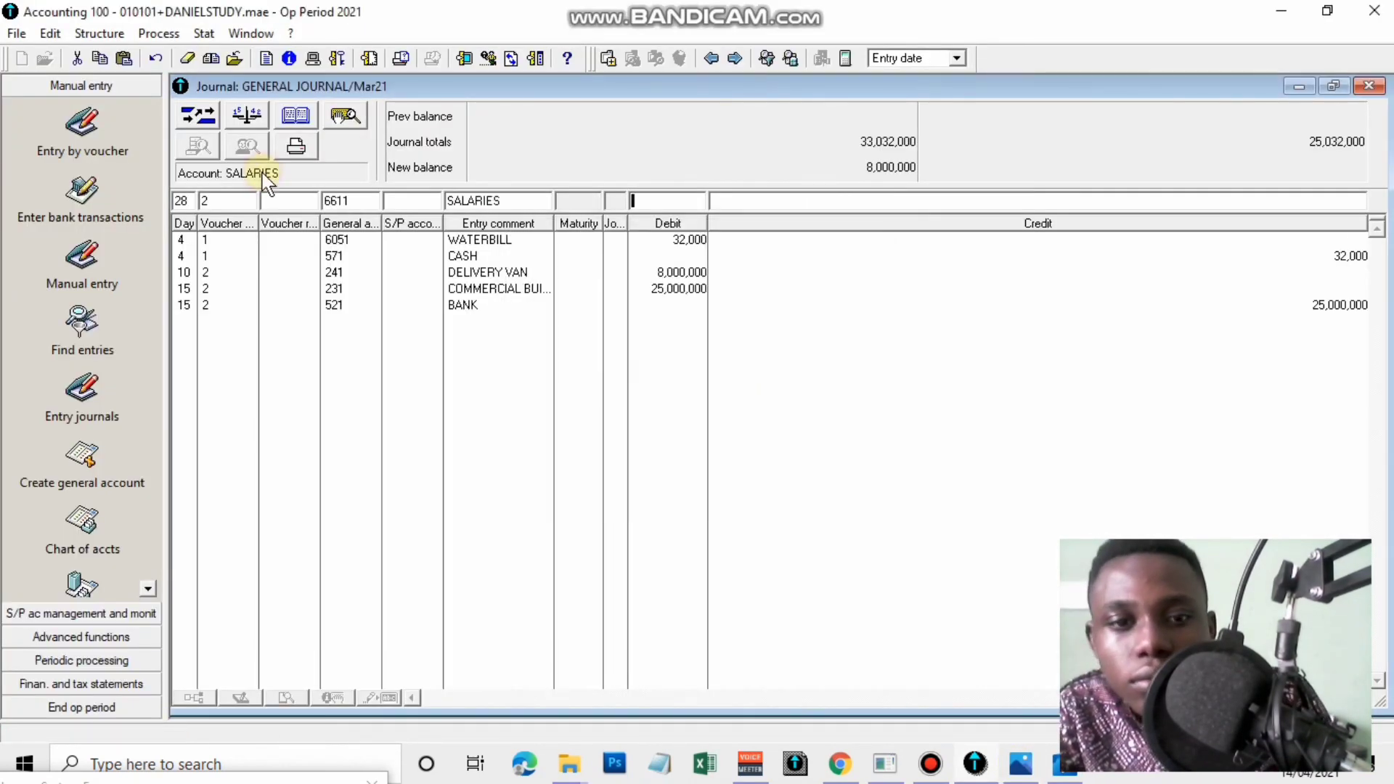
left_click(1024, 768)
left_click(1033, 781)
type("3160000")
key("Return")
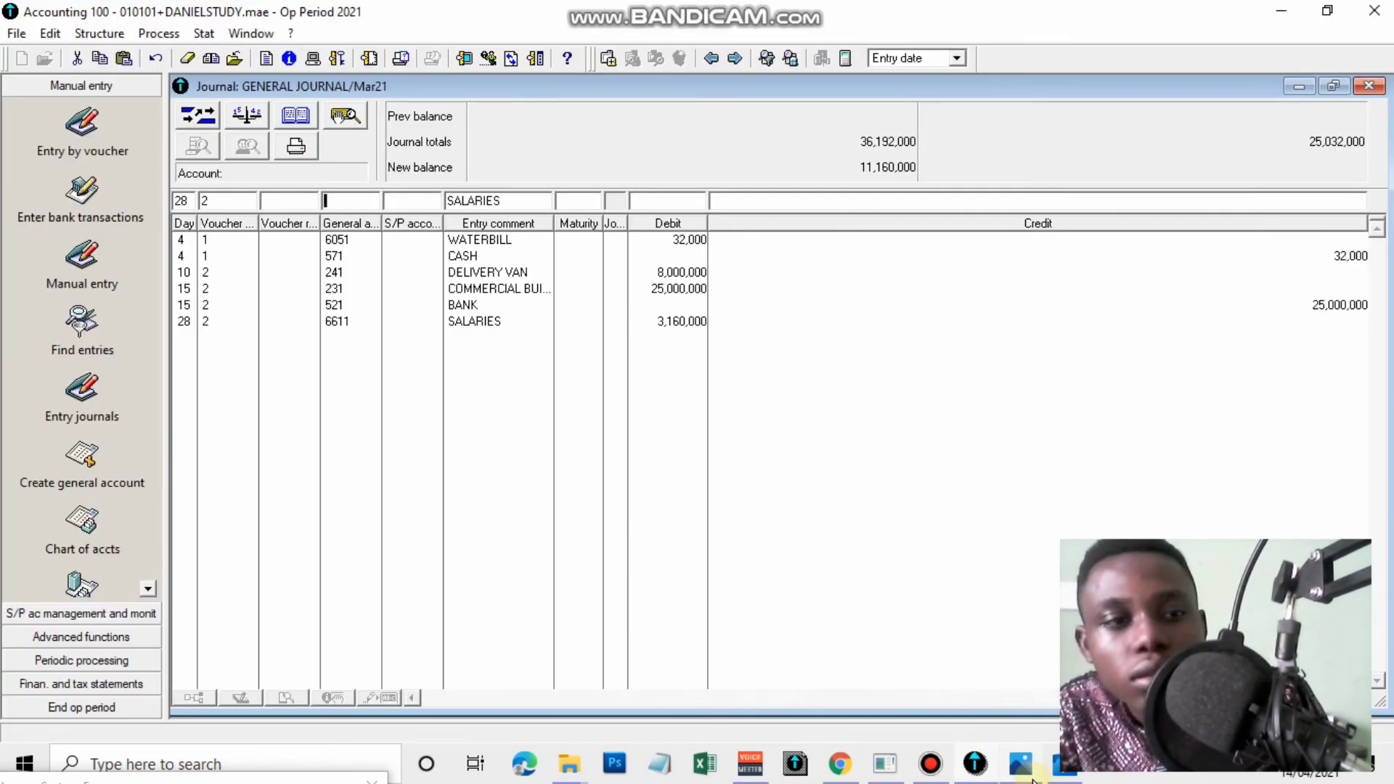
Balance the salaries line with general account 571, comment CASH and a credit of 3,160,000
type("571")
key("Tab")
type("60000")
key("Return")
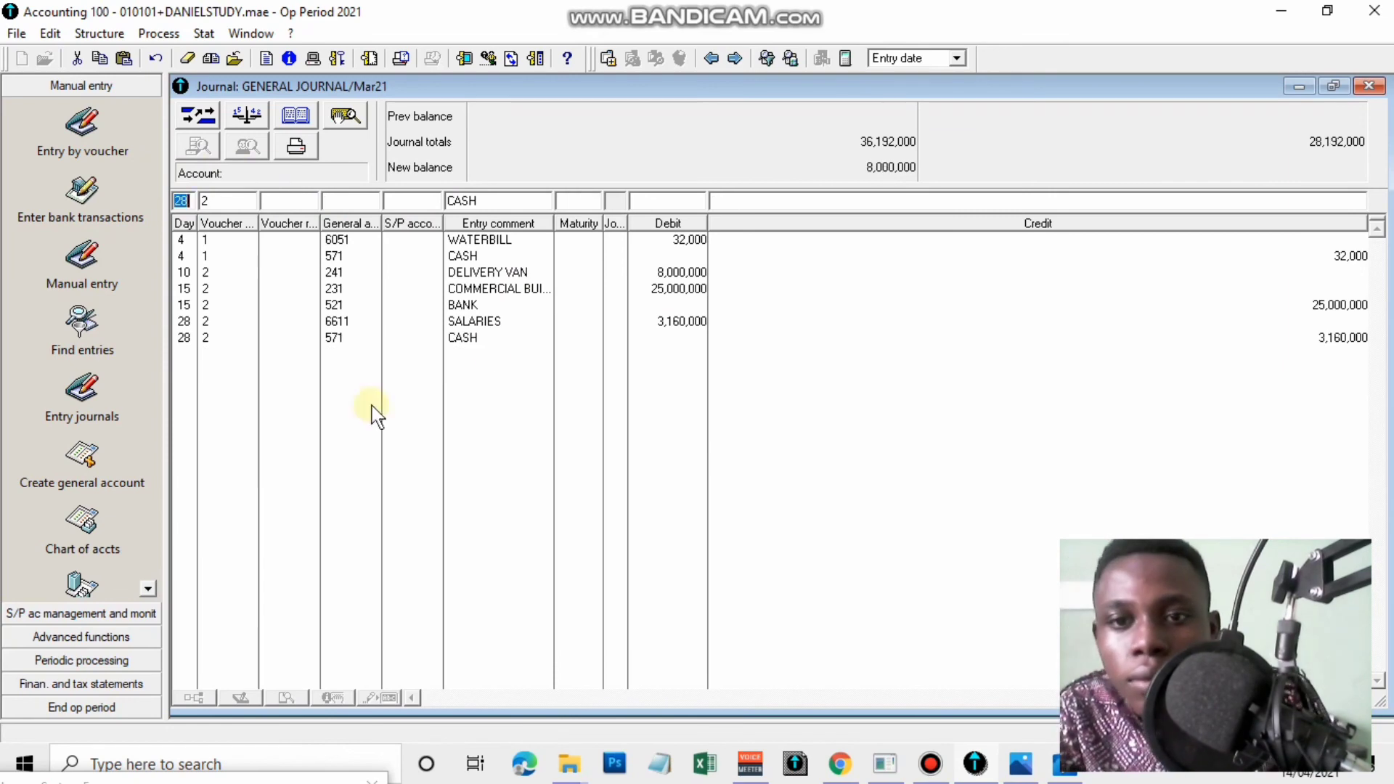
Balance the delivery van purchase with a day 10 line on general account 571, comment CASH and a credit of 8,000,000
left_click(469, 257)
left_click(462, 273)
left_click(436, 403)
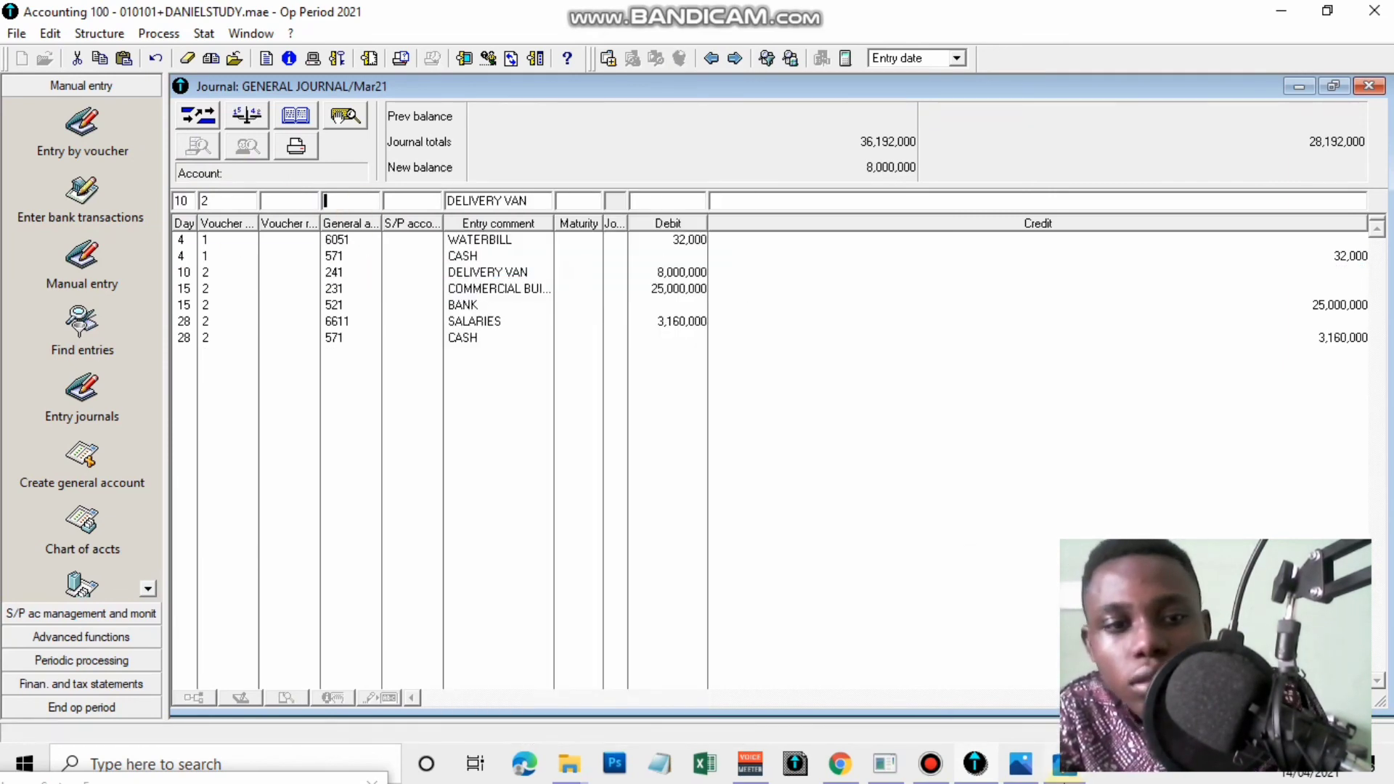
type("571")
key("Return")
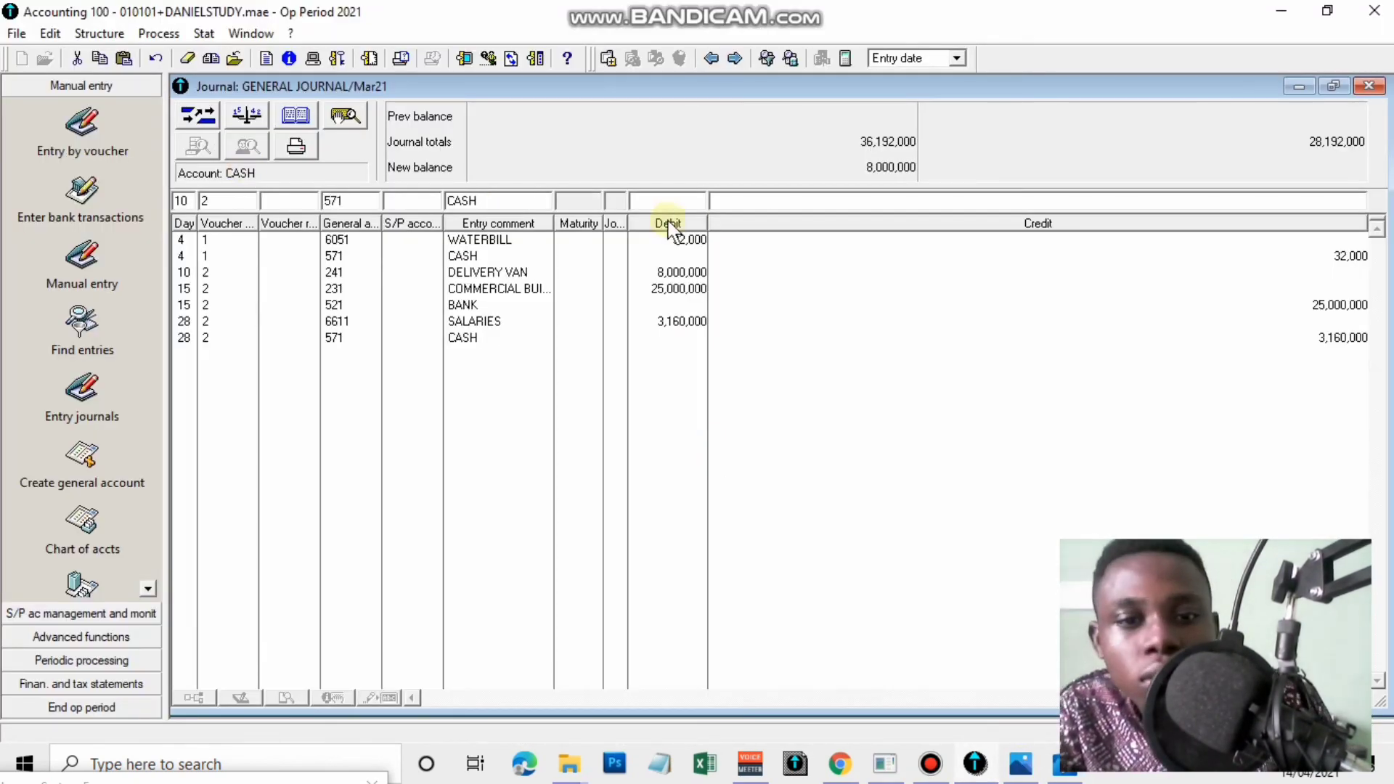
right_click(653, 291)
Check the 30/03 electricity bill in the exercise photo, and start a line for day 30 in the general journal
left_click(1020, 764)
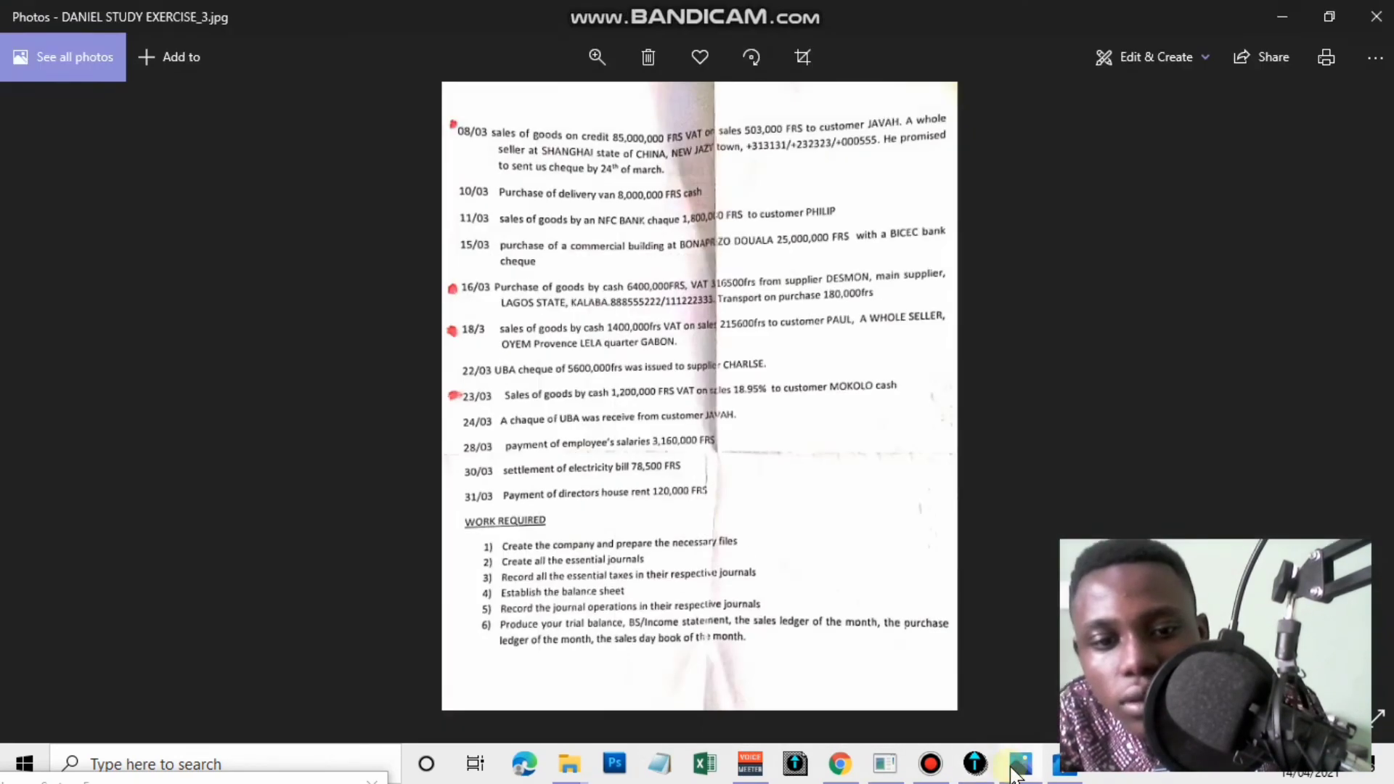
left_click(1021, 766)
left_click_drag(176, 201, 231, 197)
type("30")
left_click(1021, 765)
left_click(1021, 765)
left_click(458, 284)
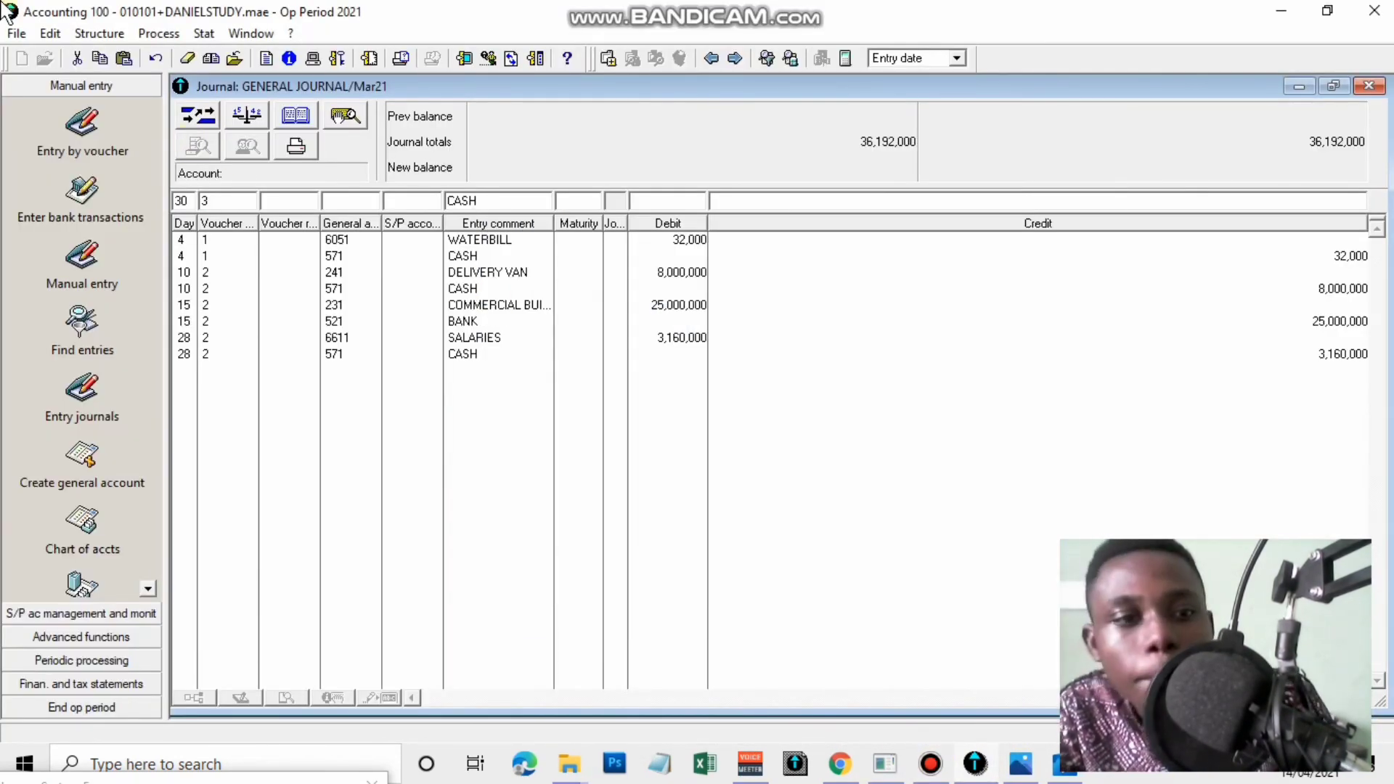
Post the day 30 line on general account 6052 with comment ELECTRICITY BILL and a debit of 78,500
type("6")
key("Return")
double_click(668, 389)
key("Return")
type("78500")
left_click(653, 289)
left_click(677, 195)
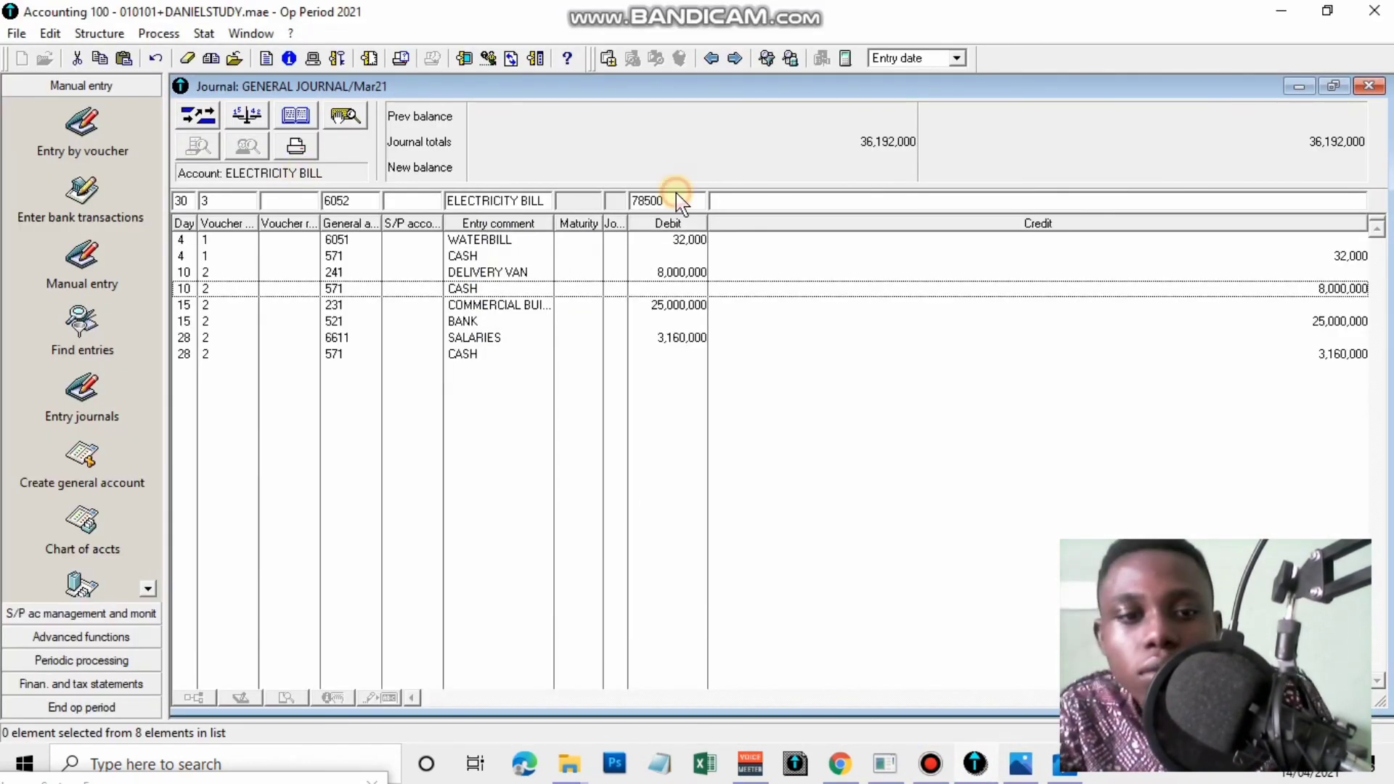
key("Return")
Balance the electricity bill with a line on general account 571, comment CASH and a credit of 78,500
type("571")
key("Return")
type("78")
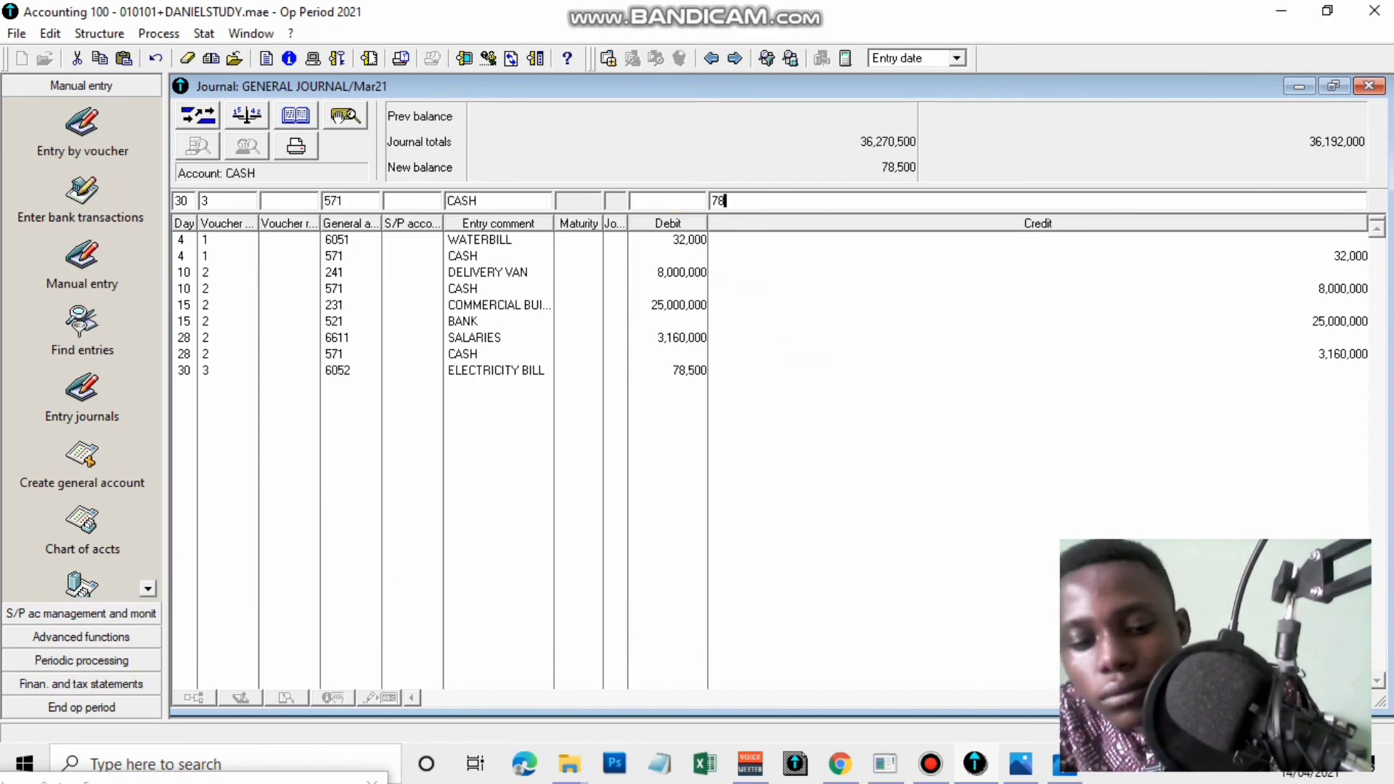
type(",500")
key("Return")
Post a day 31 line on general account 6631 with comment HOUSE RENT and a debit of 120,000, checking the exercise photo
left_click(1020, 765)
left_click(1020, 766)
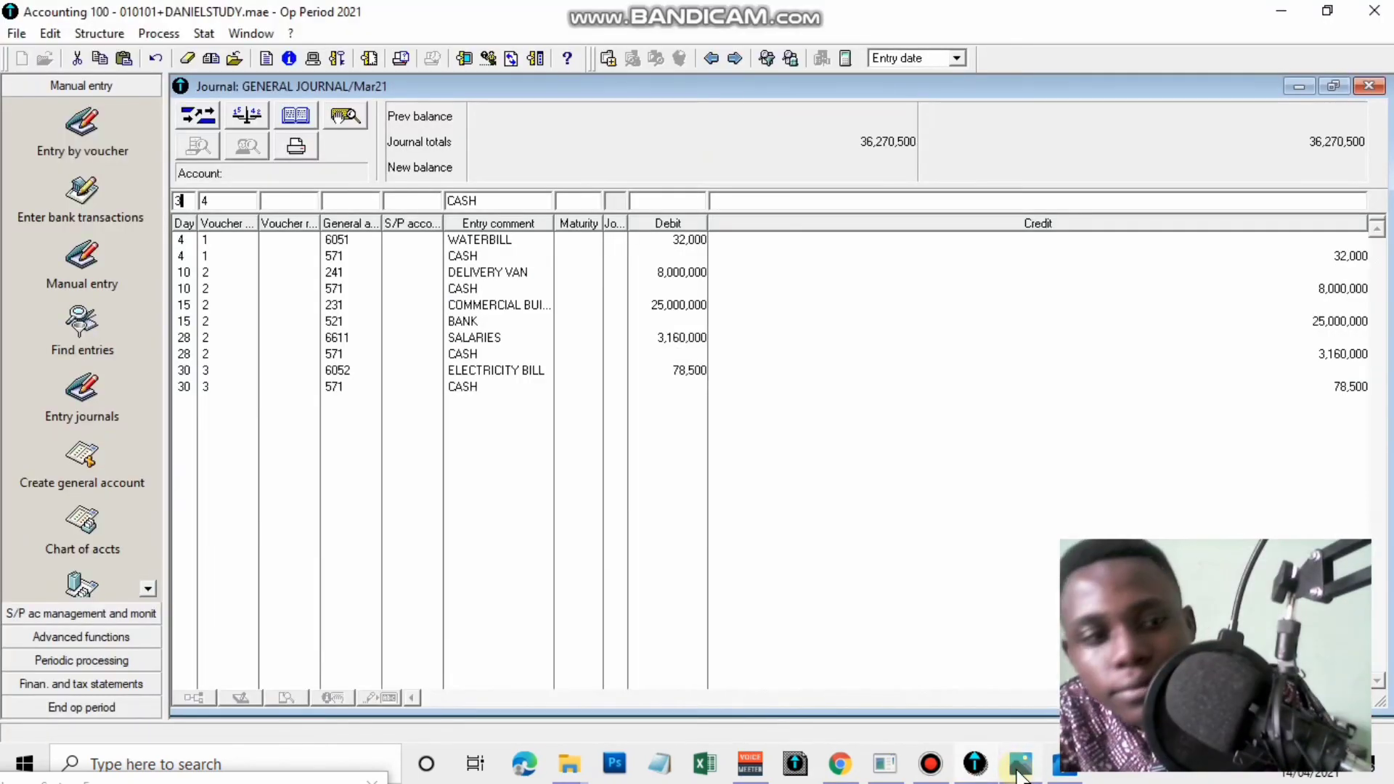
type("6631")
key("Return")
key("Return")
left_click(1020, 764)
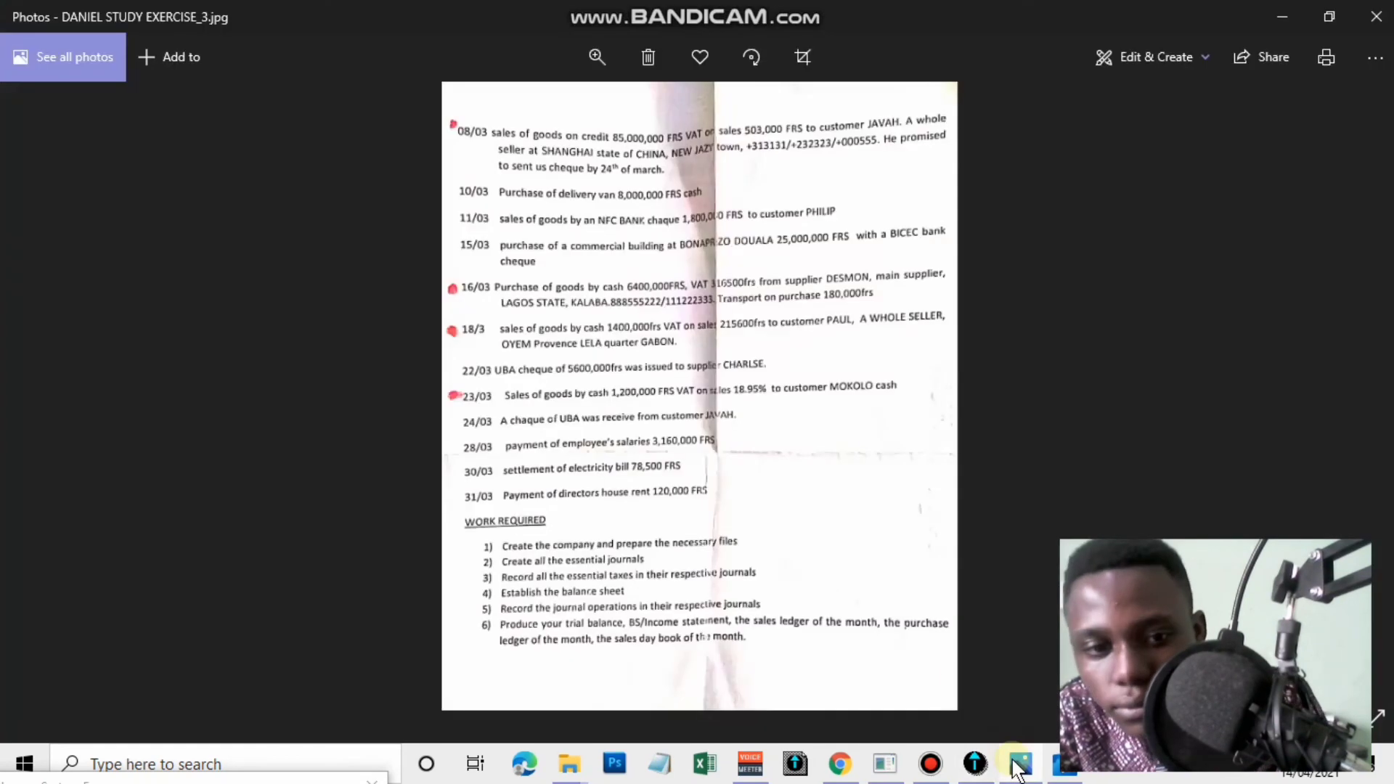
left_click(1020, 764)
type("120,000")
key("Return")
Balance the house rent with general account 571, comment CASH and a credit of 120,000, and close the general journal
type("571")
key("Return")
key("Return")
key("Return")
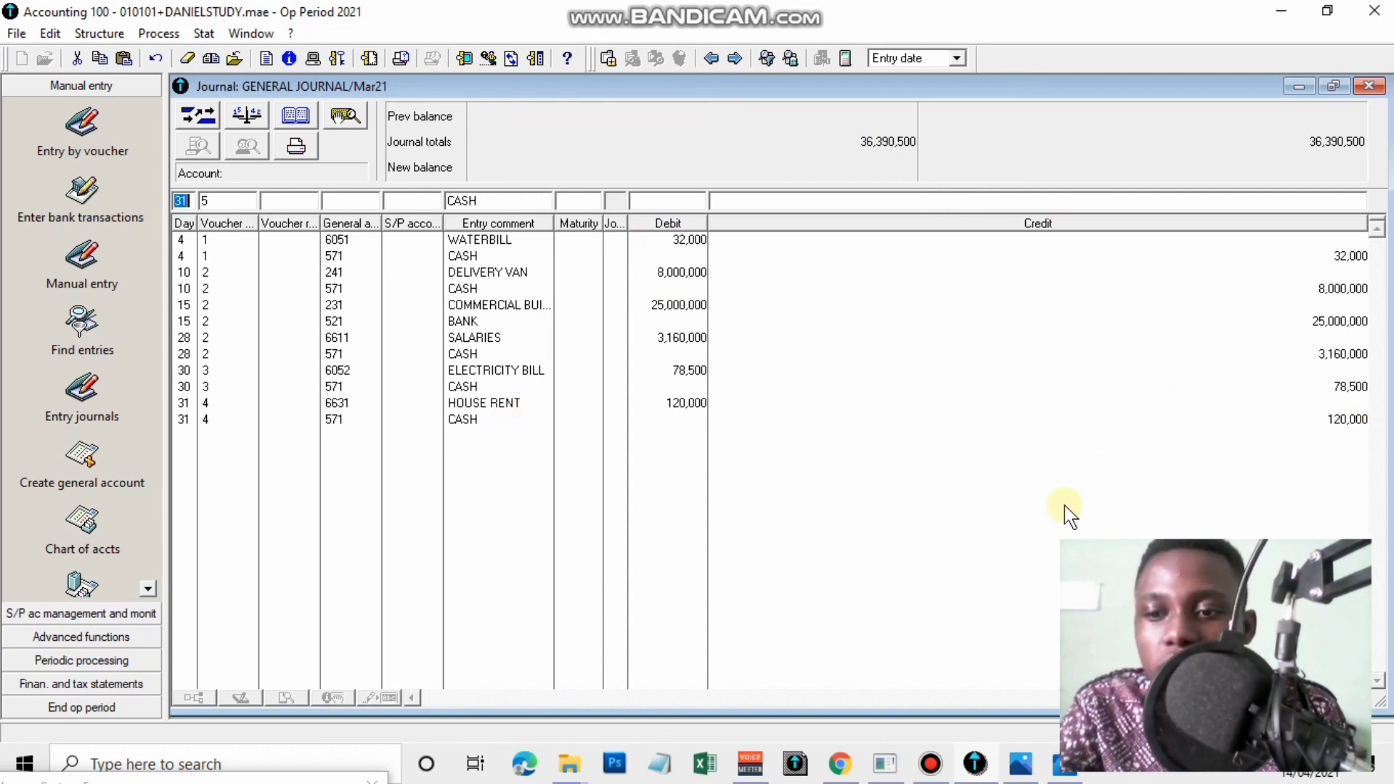
left_click(1370, 86)
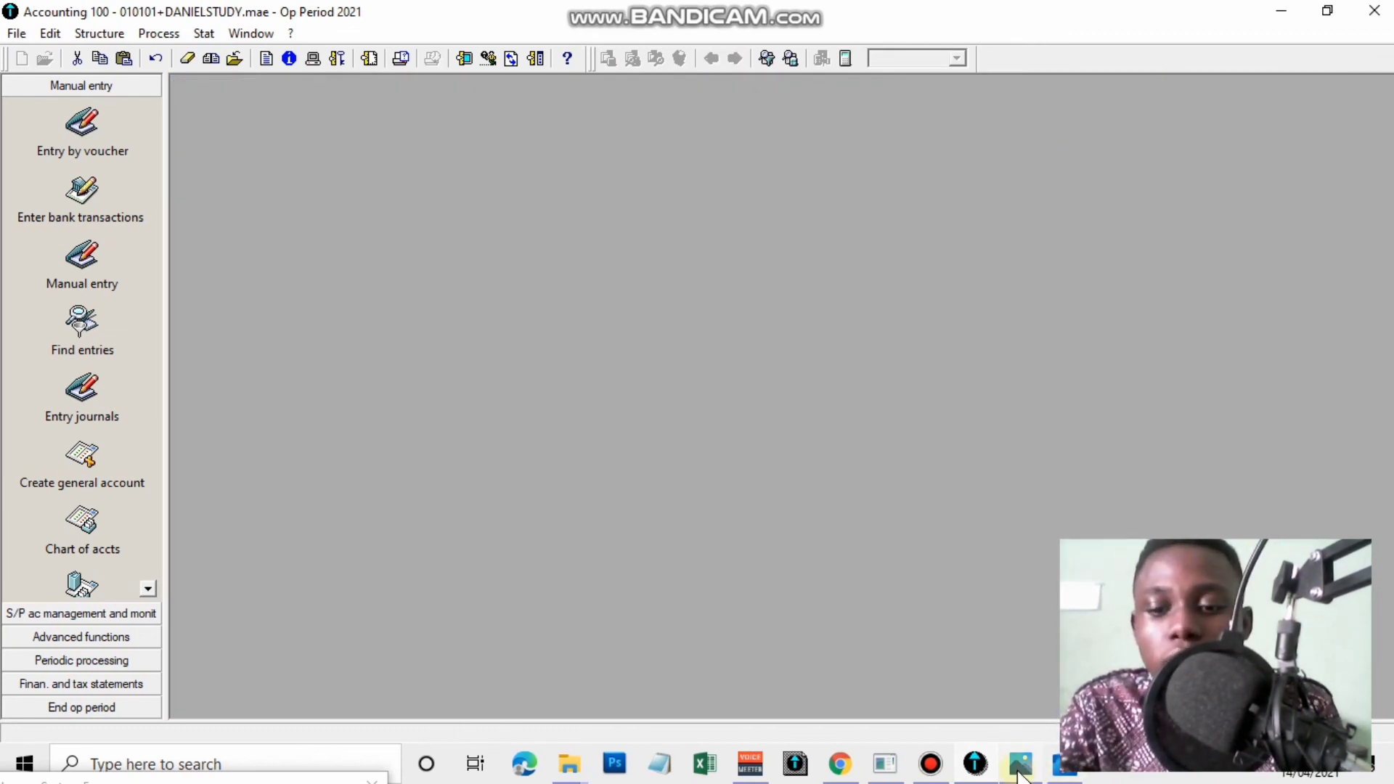
Examine the operations listed at the end of the exercise's previous page photo for entries still unrecorded
left_click(958, 689)
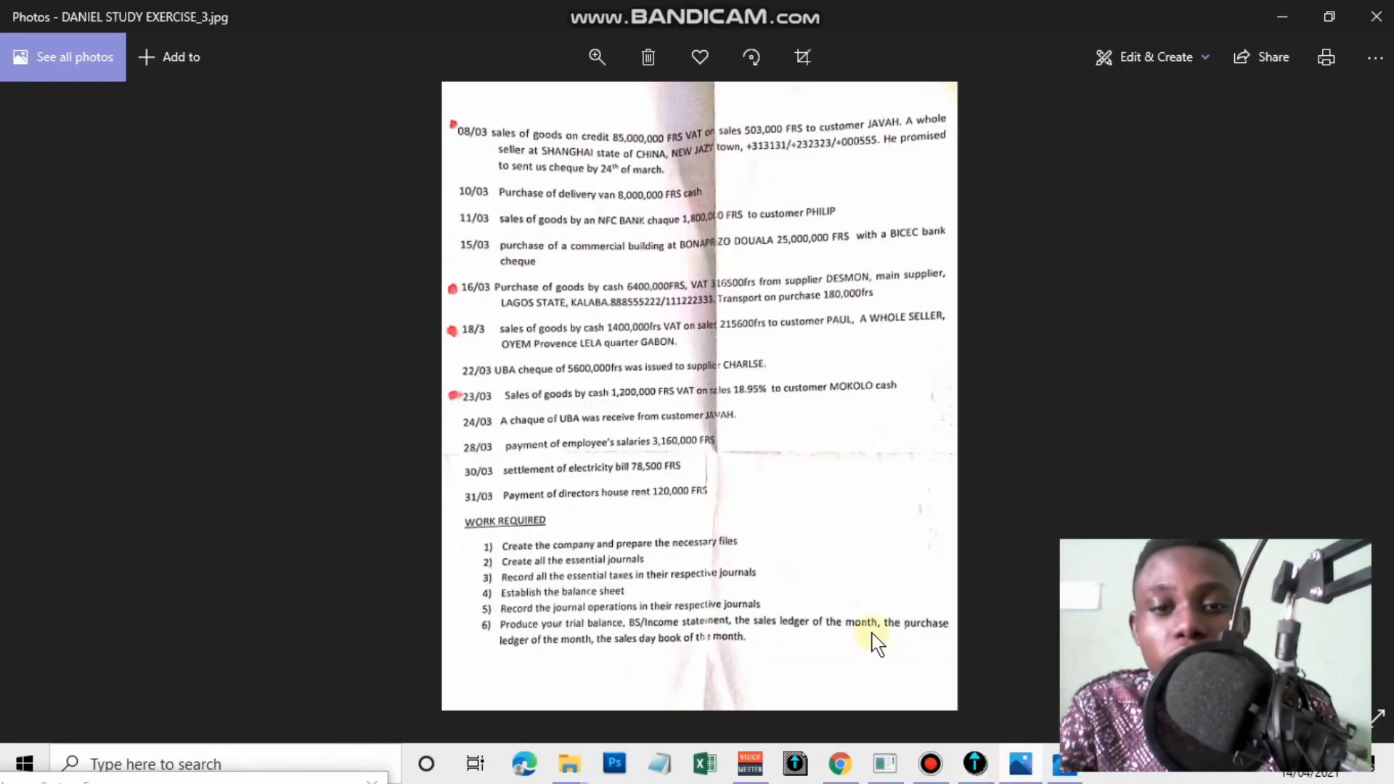
key("Left")
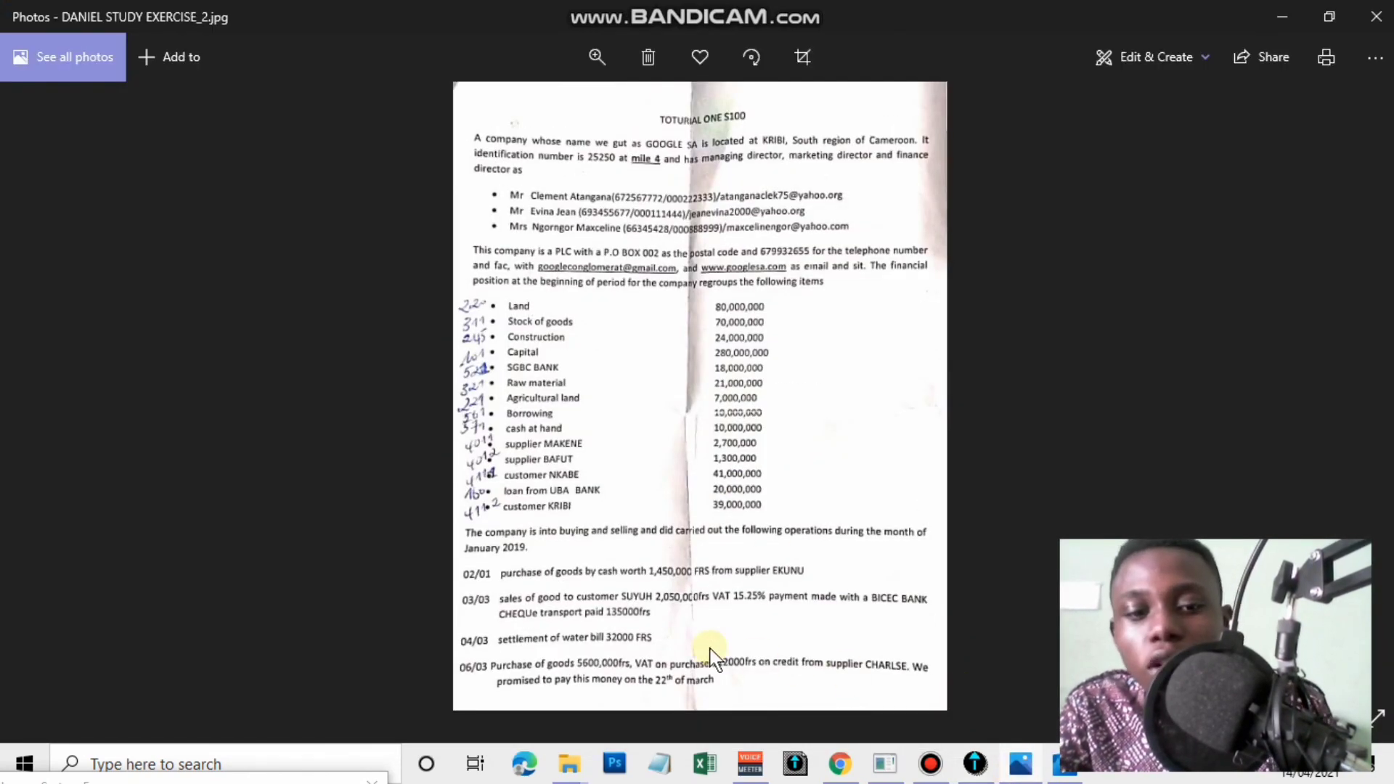
double_click(711, 649)
left_click_drag(513, 617, 572, 477)
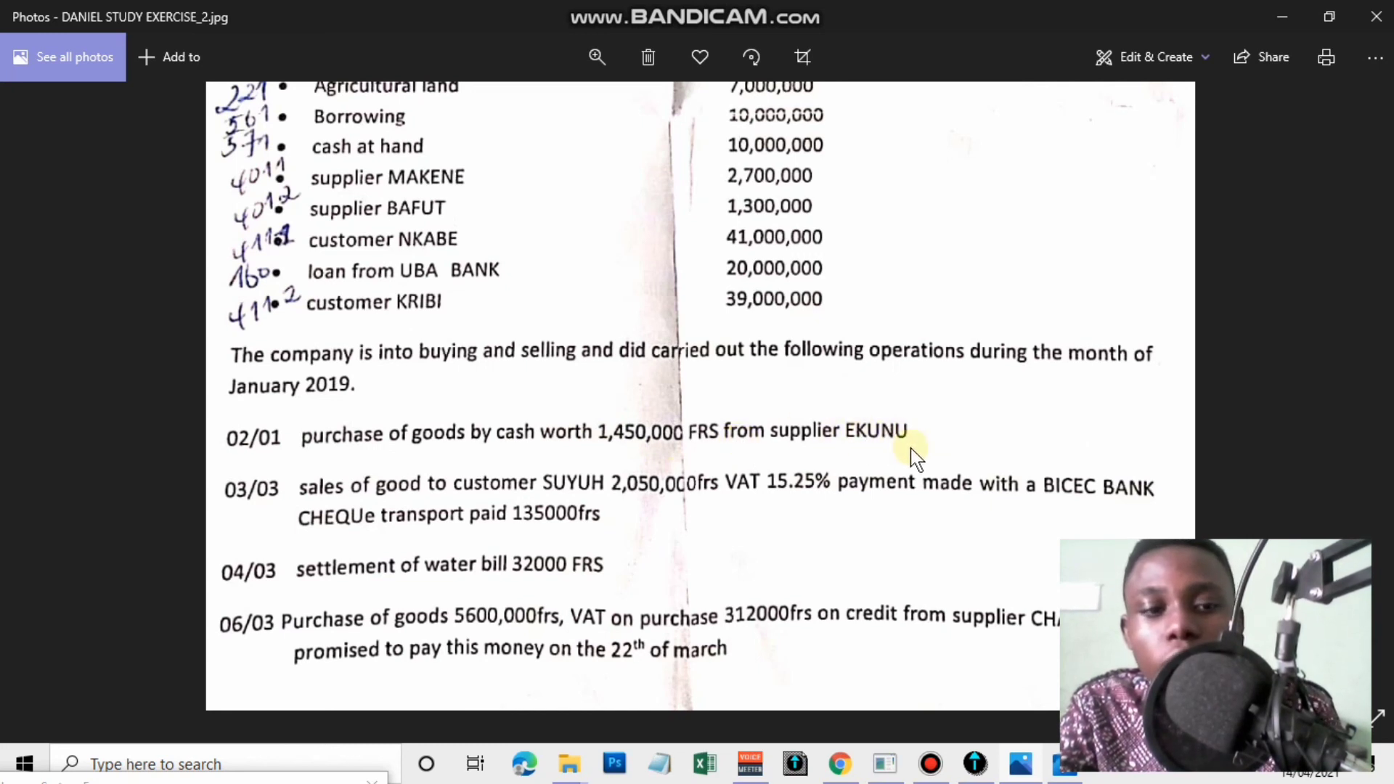
mouse_move(1020, 772)
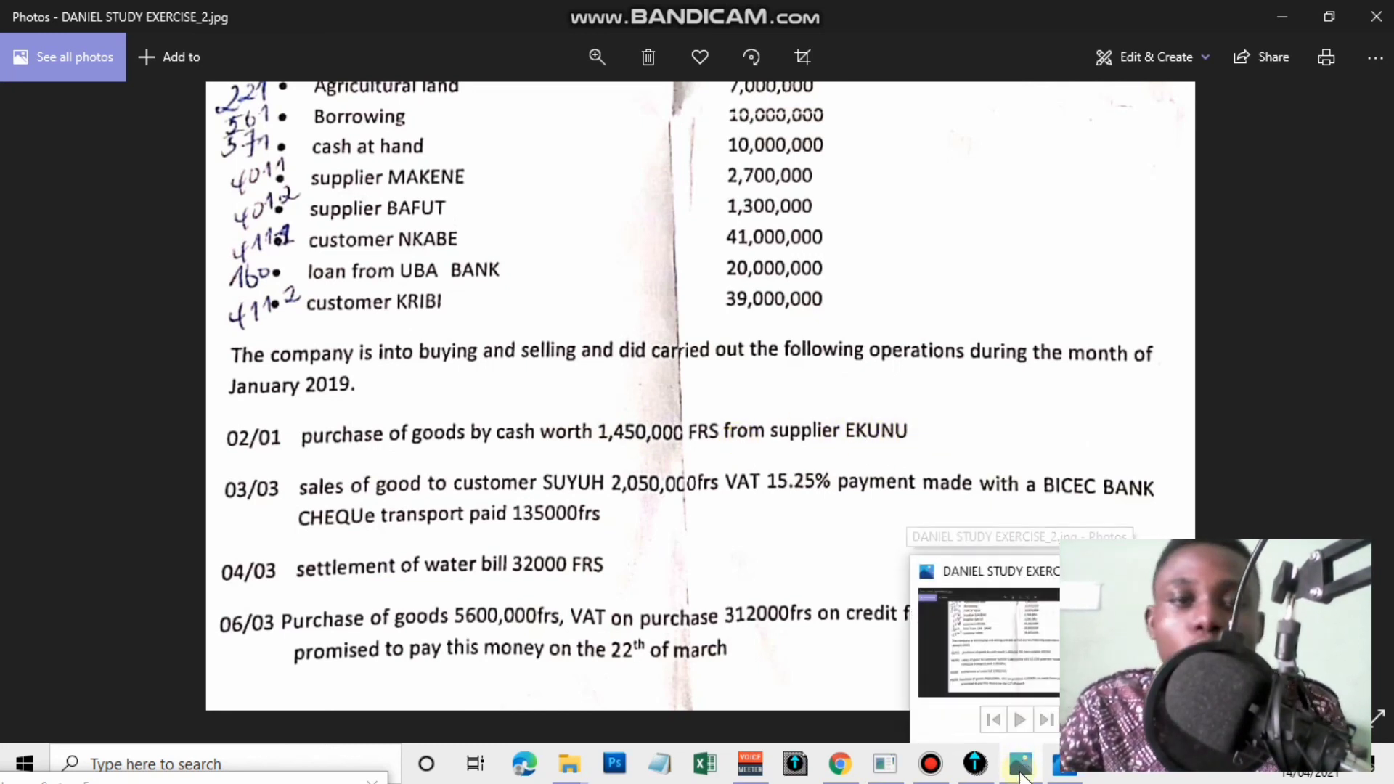
left_click(1020, 771)
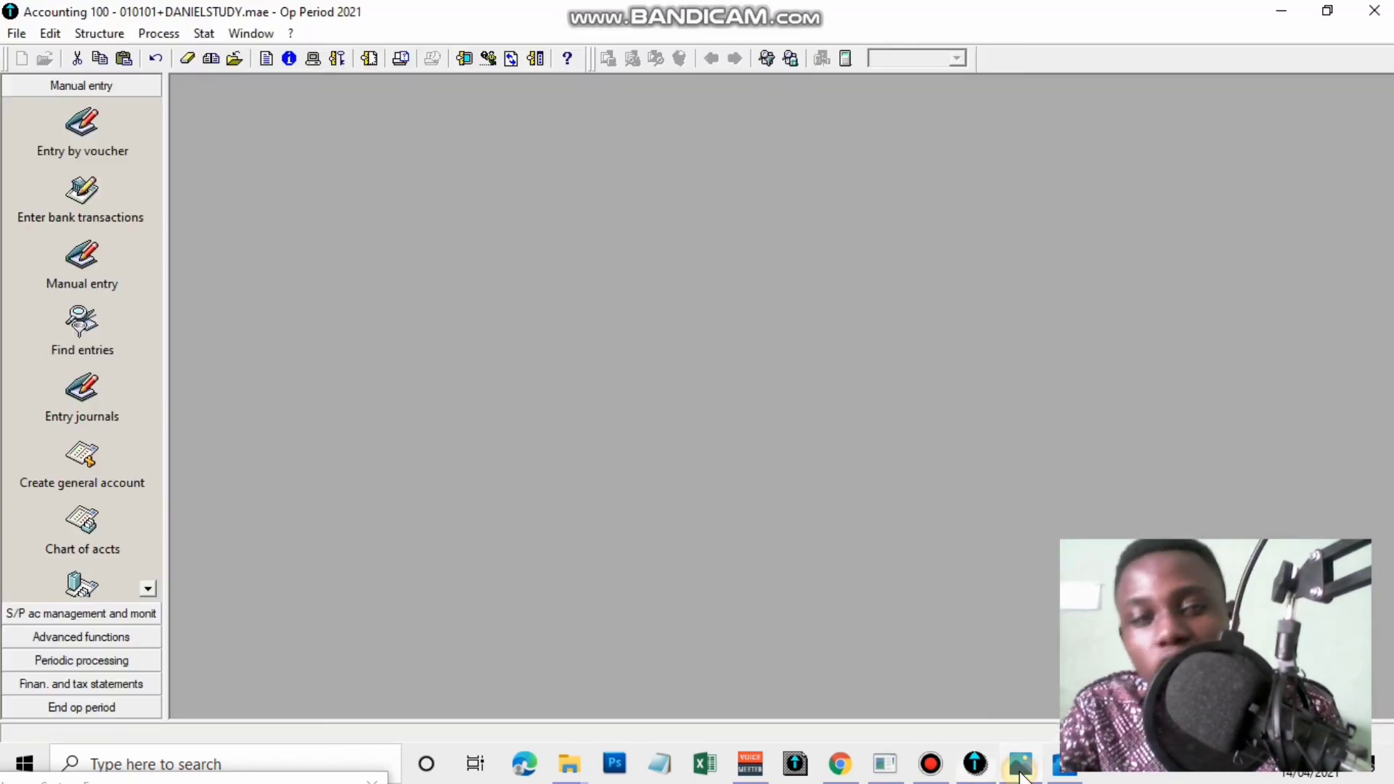
Open the purchase journal (PUR) for Mar21 in manual entry and maximize its window
left_click(173, 34)
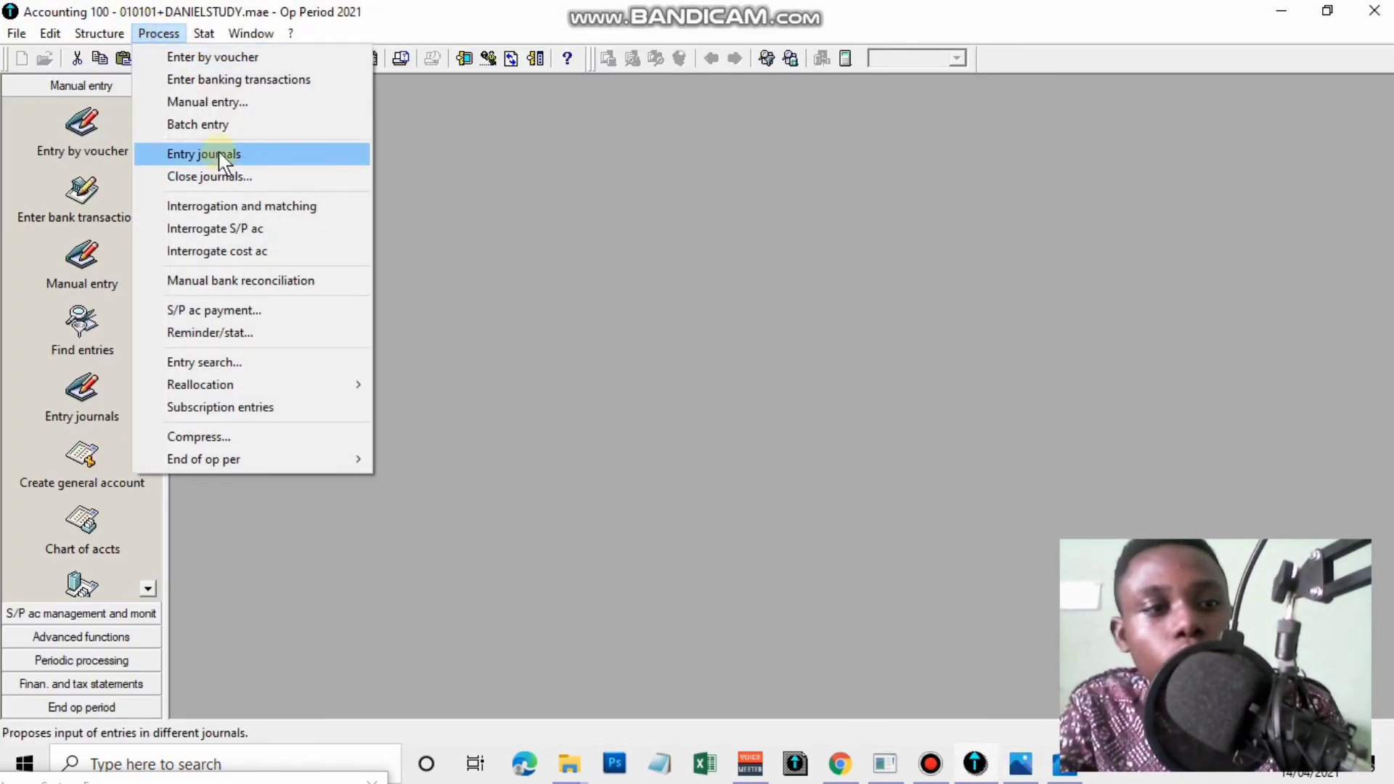
left_click(225, 102)
type("PR")
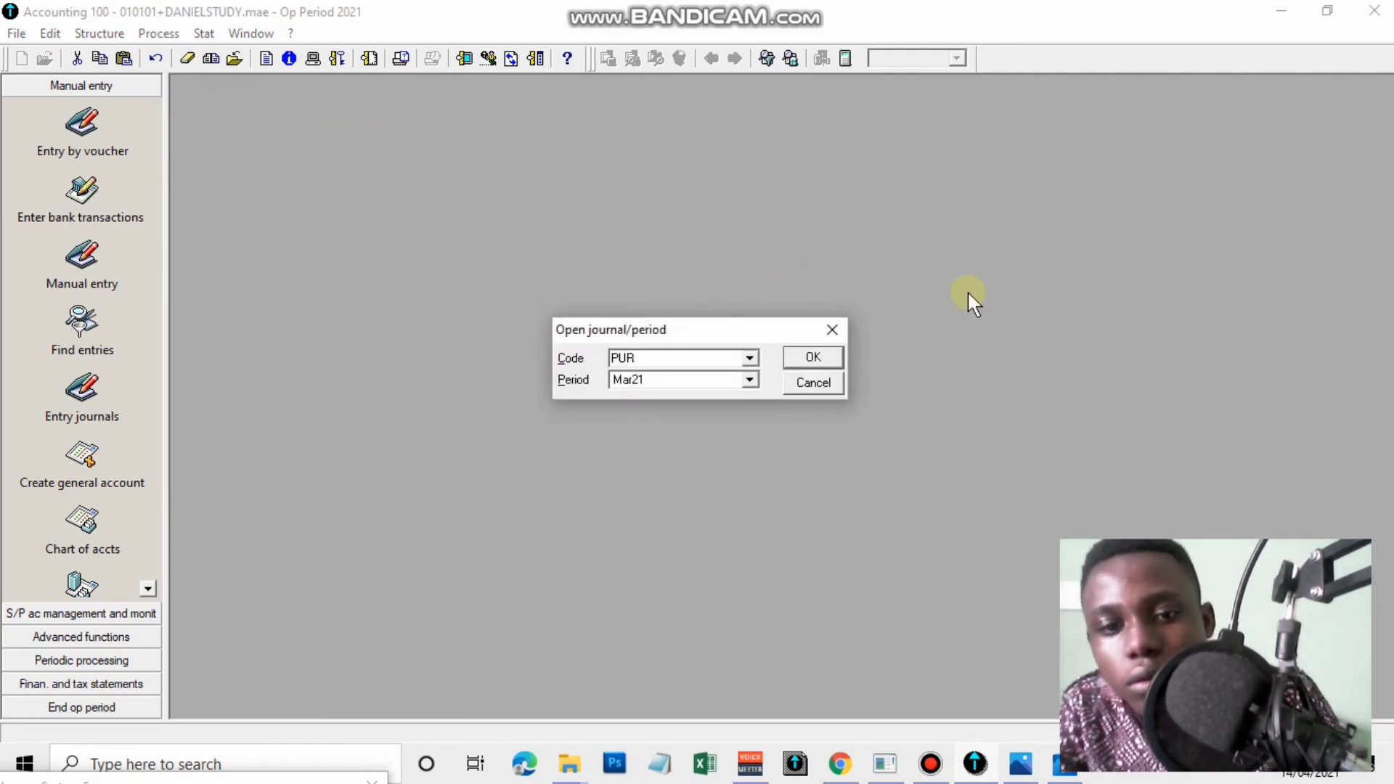
left_click(809, 359)
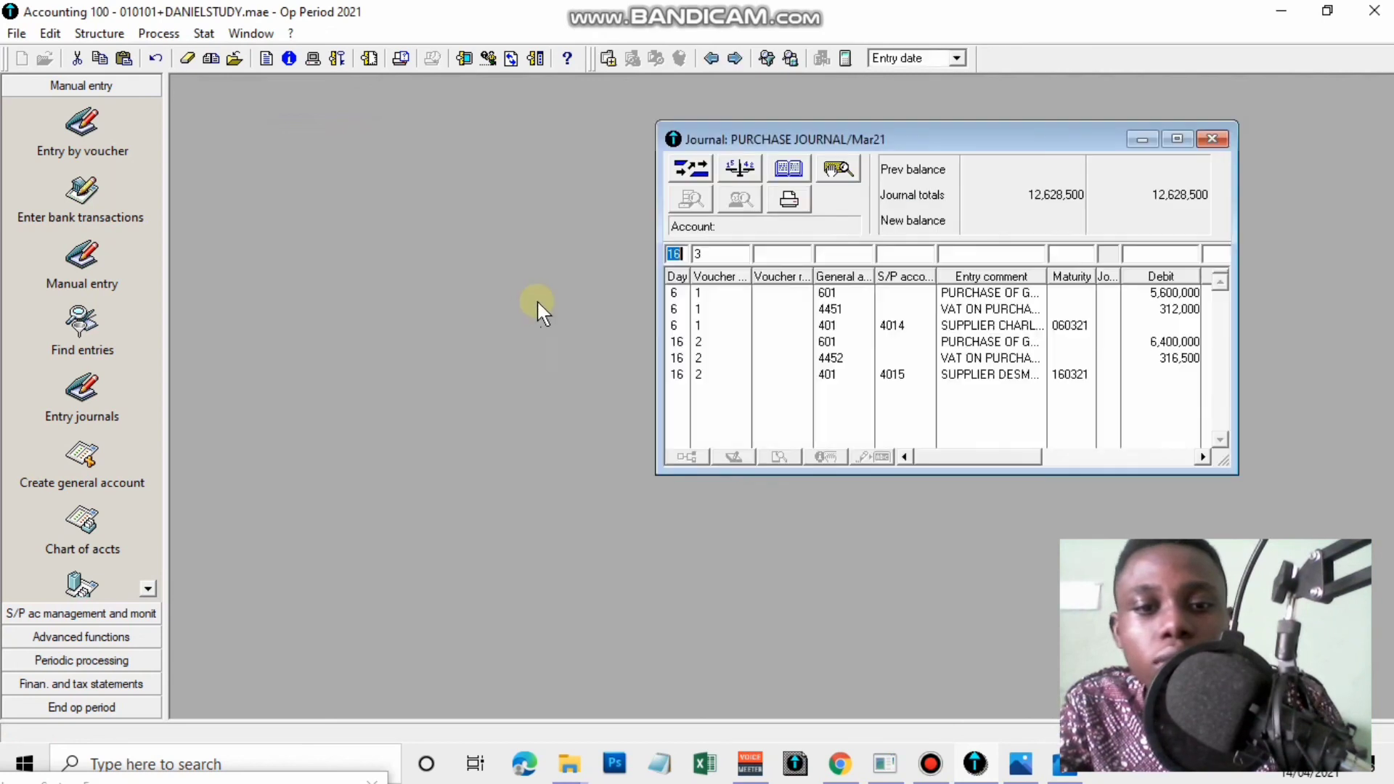
left_click(1177, 139)
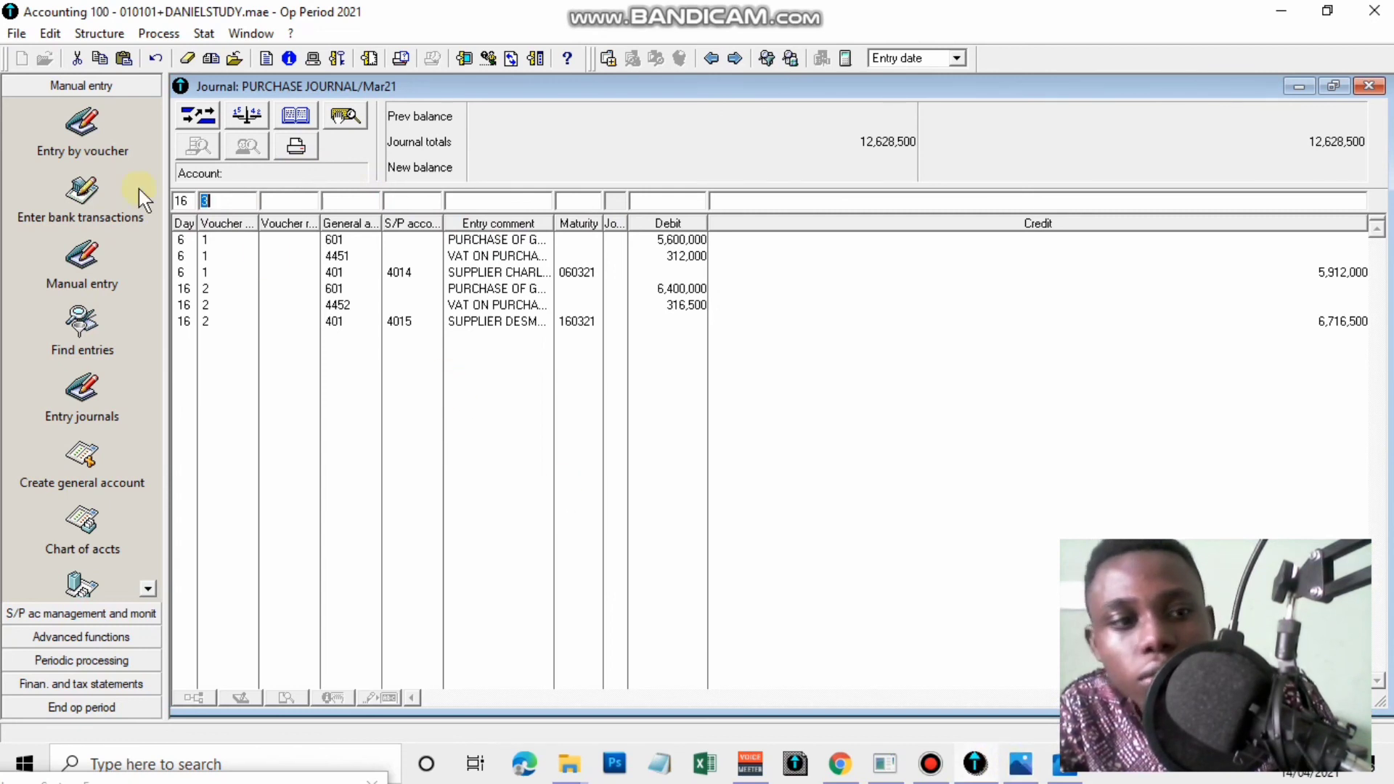
Start a day 02 line in the purchase journal with general account 601 and comment PURCHASE OF GOODS
key("BackSpace")
key("BackSpace")
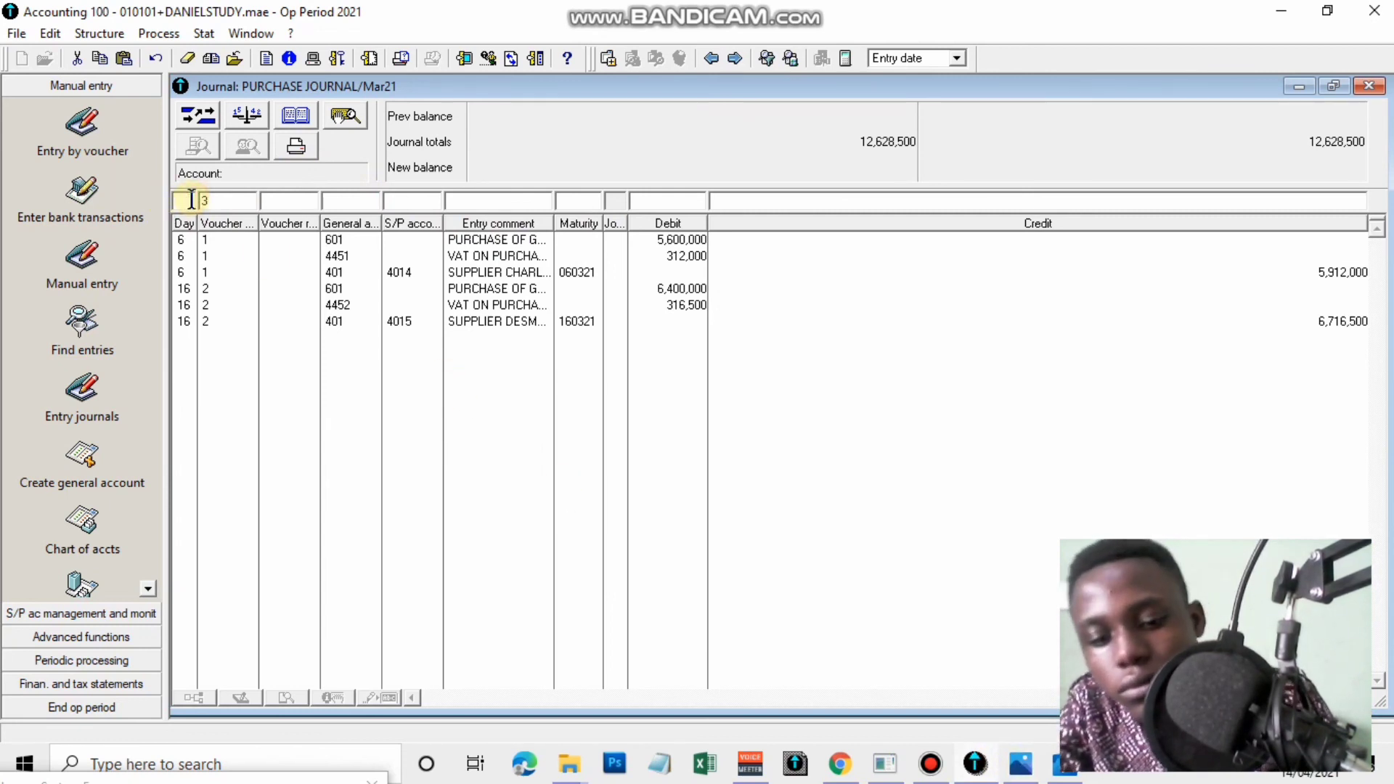
type("02")
key("Tab")
key("Tab")
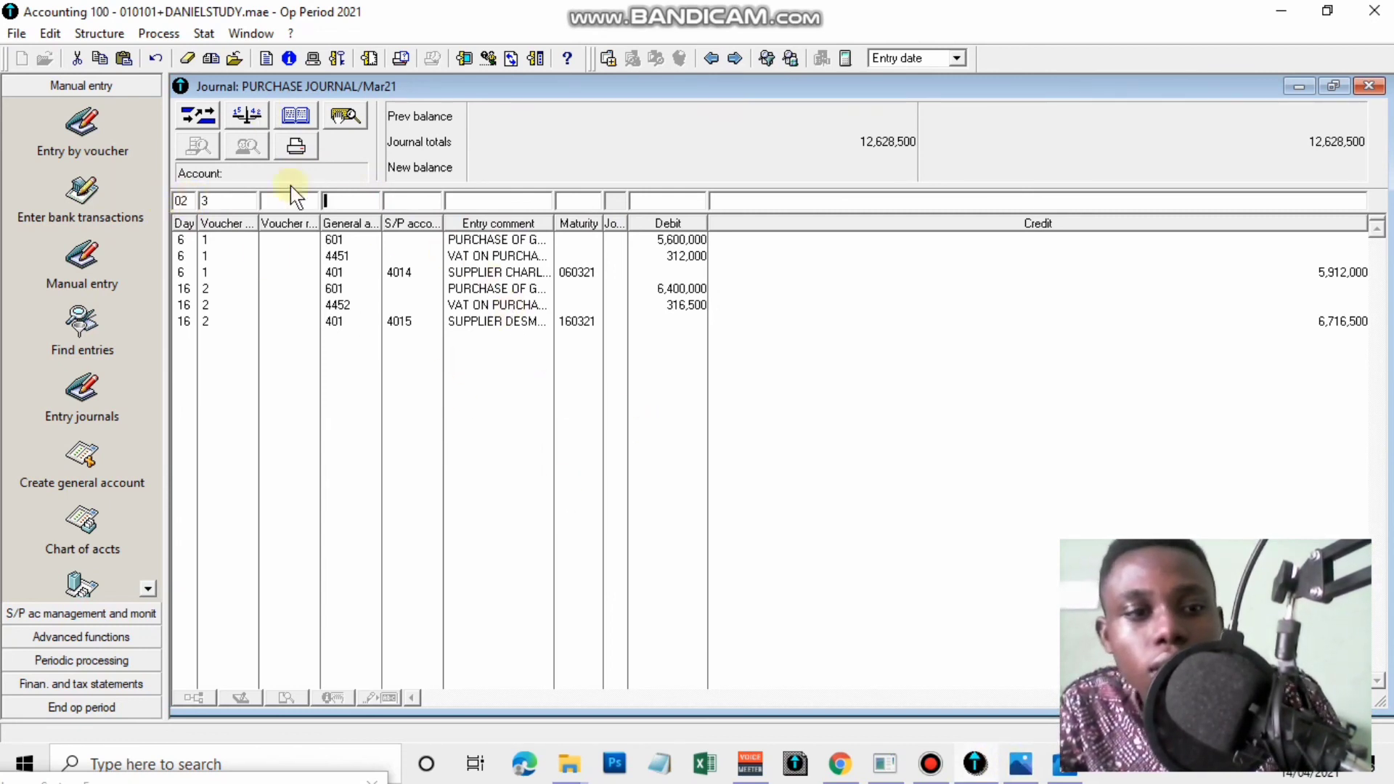
type("601")
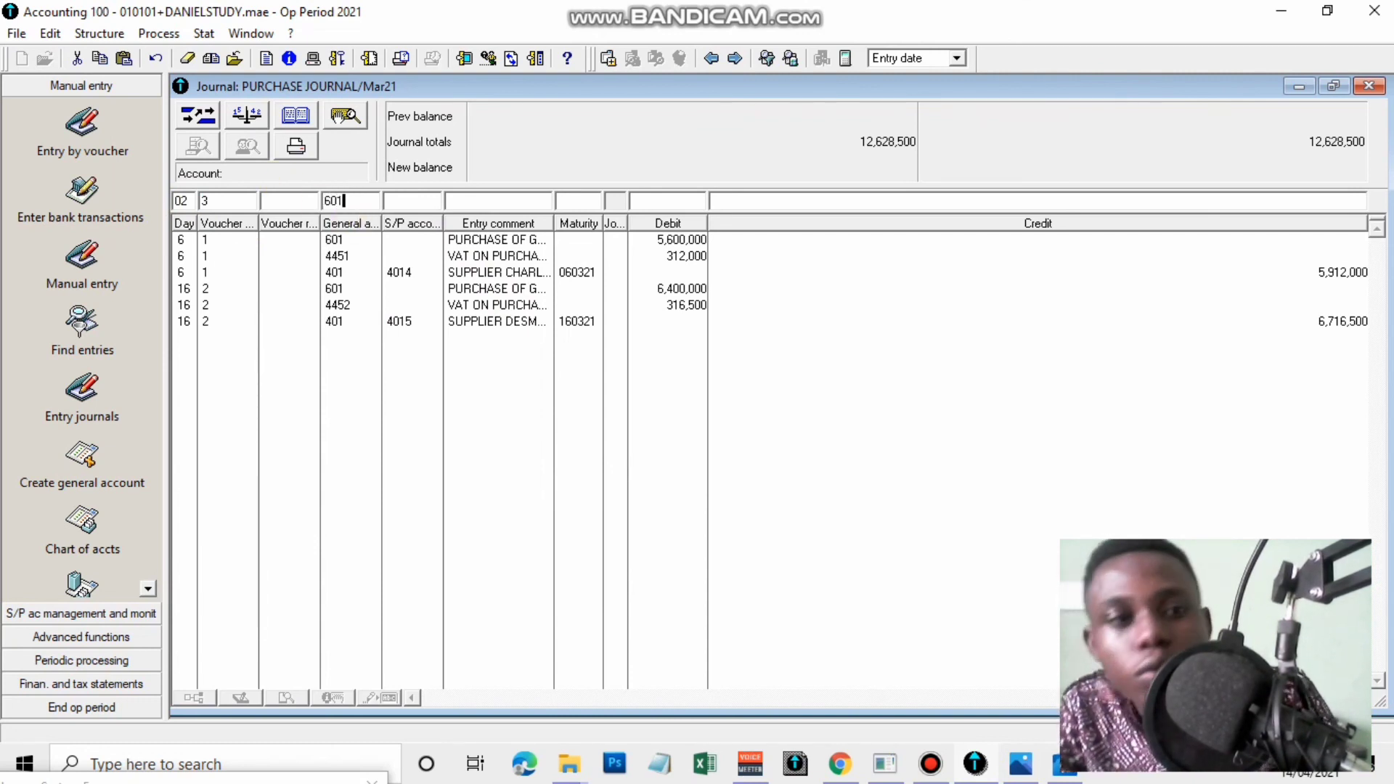
key("Tab")
left_click(314, 175)
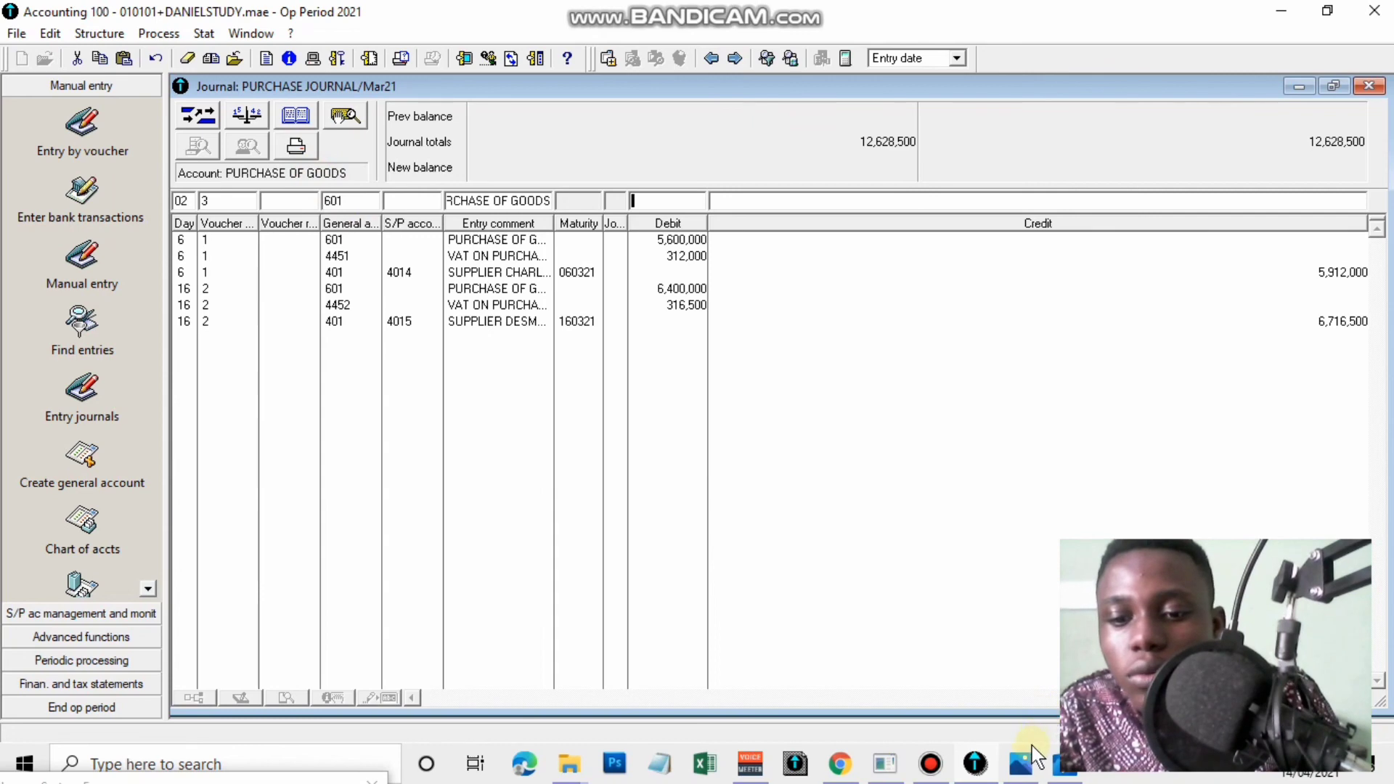
Post the day 02 purchase of goods line with a debit of 1,450,000, checking the amount in the exercise photo
left_click(1024, 763)
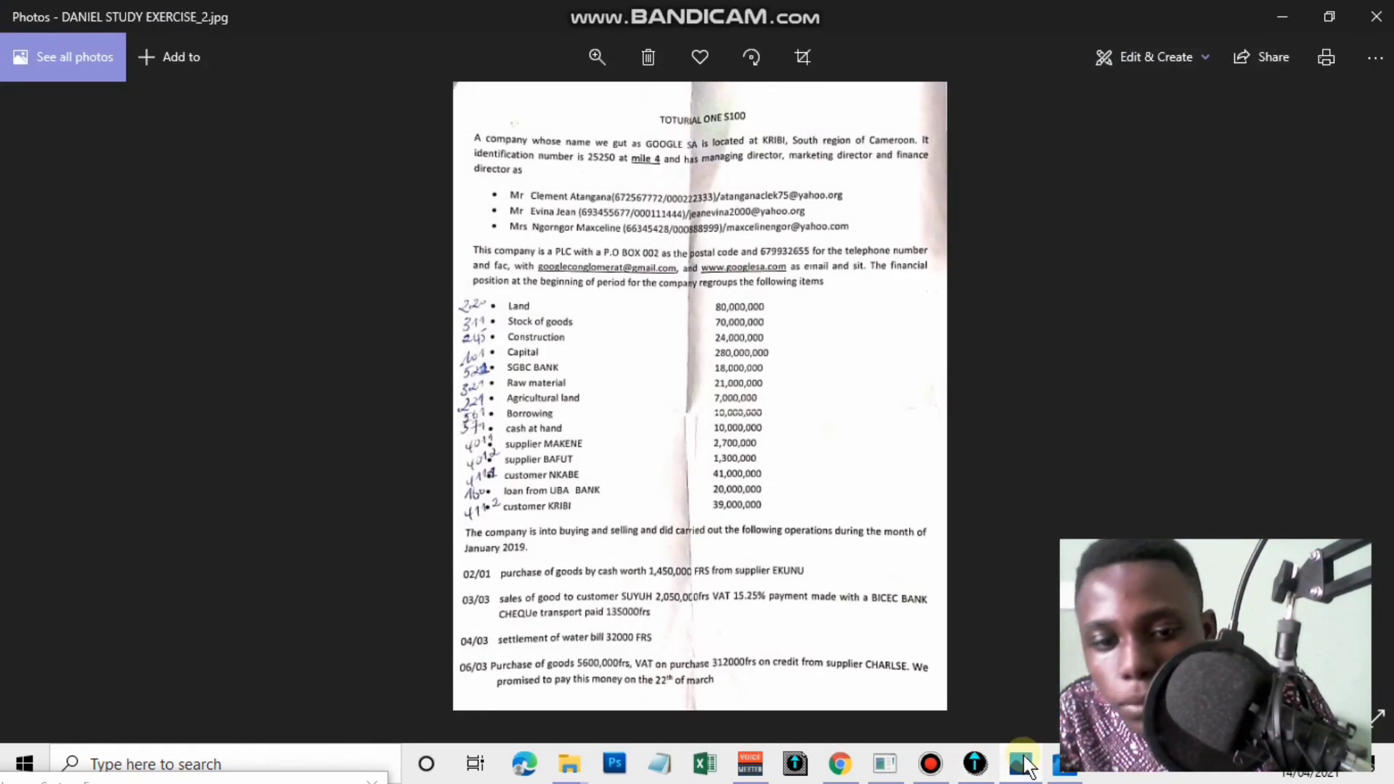
left_click(1024, 763)
type("145")
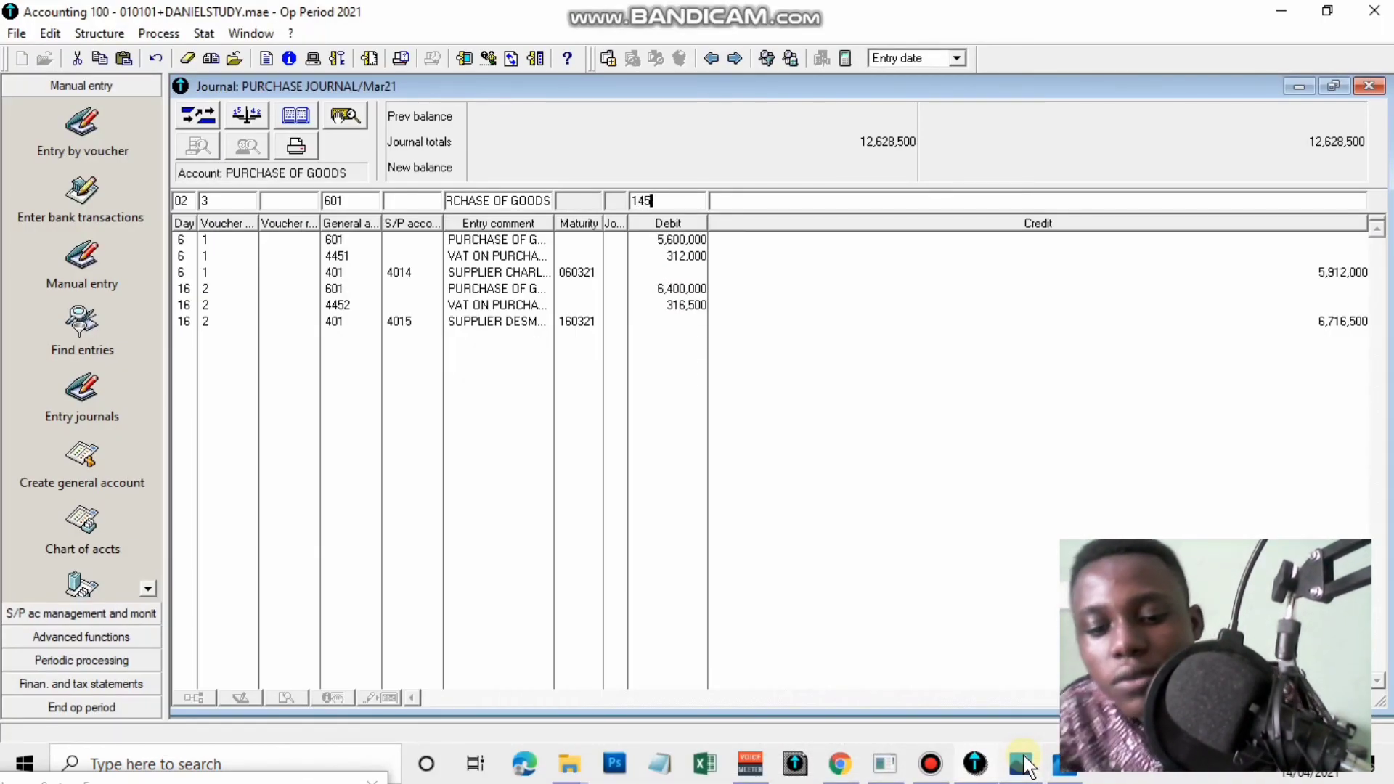
type("0000")
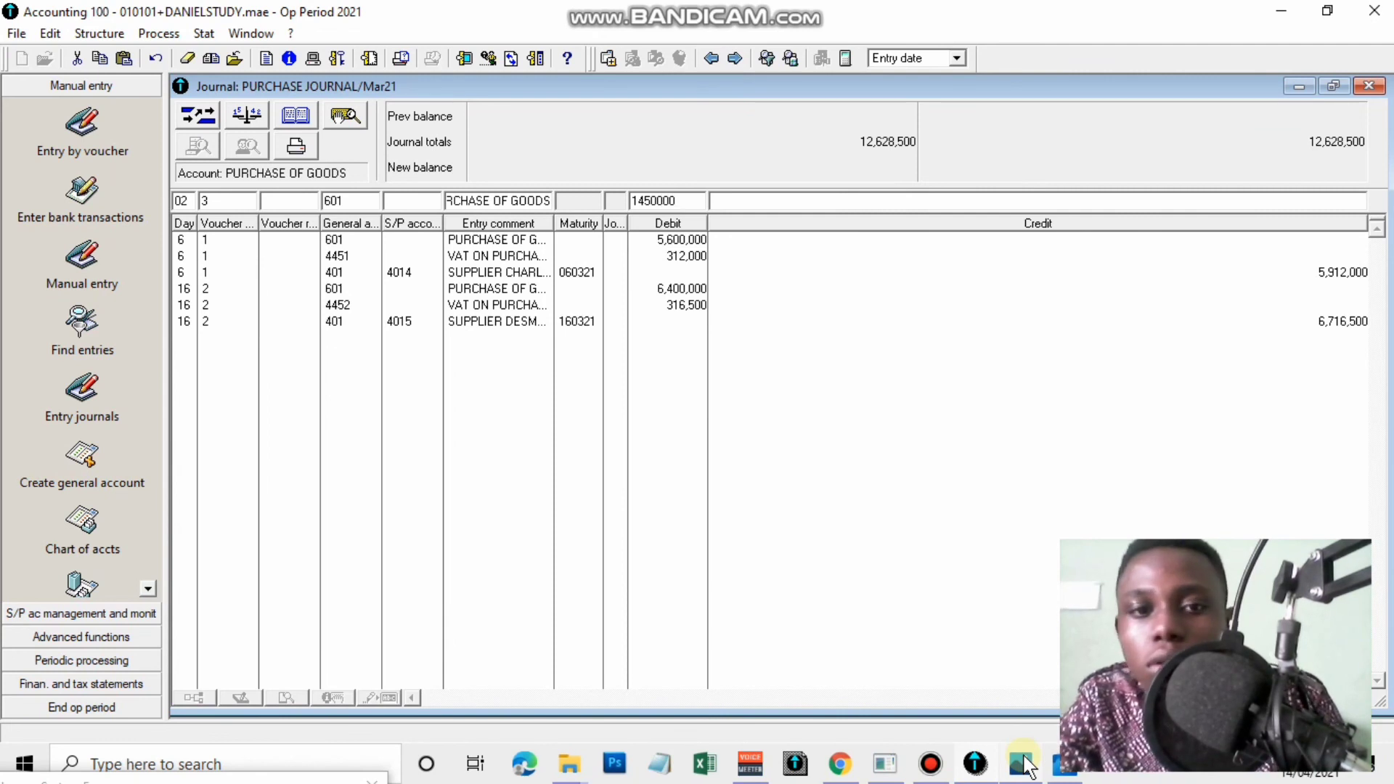
key("Return")
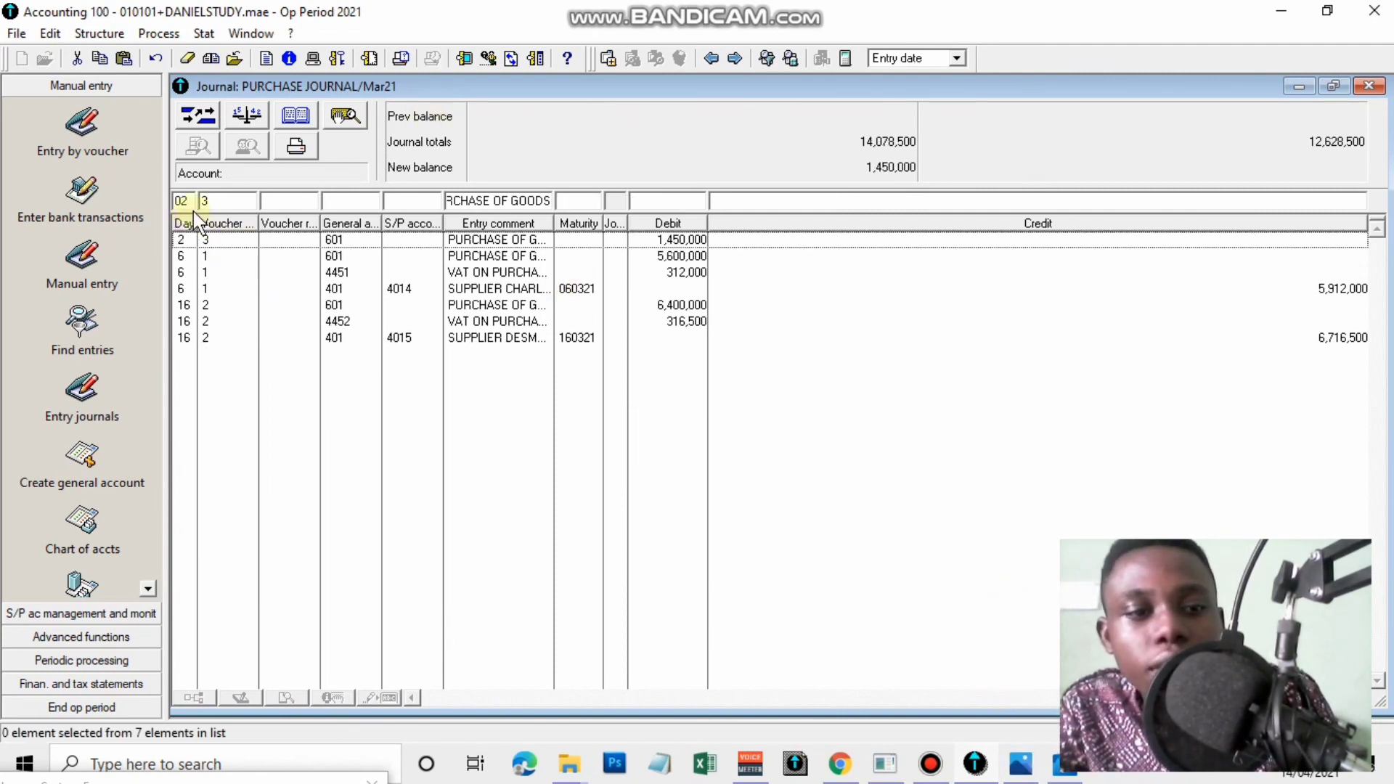
Start the day 02 balancing line in the purchase journal with general account 401 and S/P account 4013
key("Tab")
key("Tab")
key("Tab")
key("Tab")
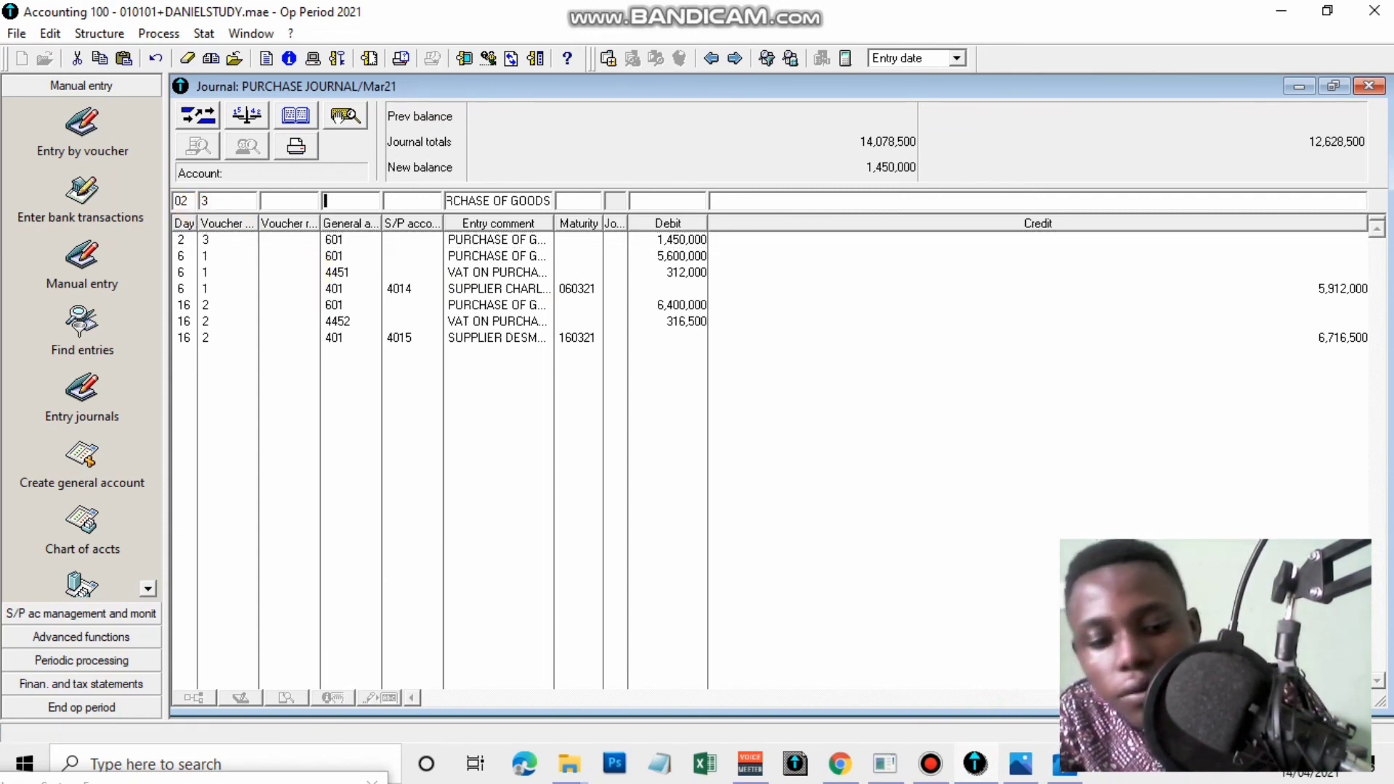
type("401")
key("Tab")
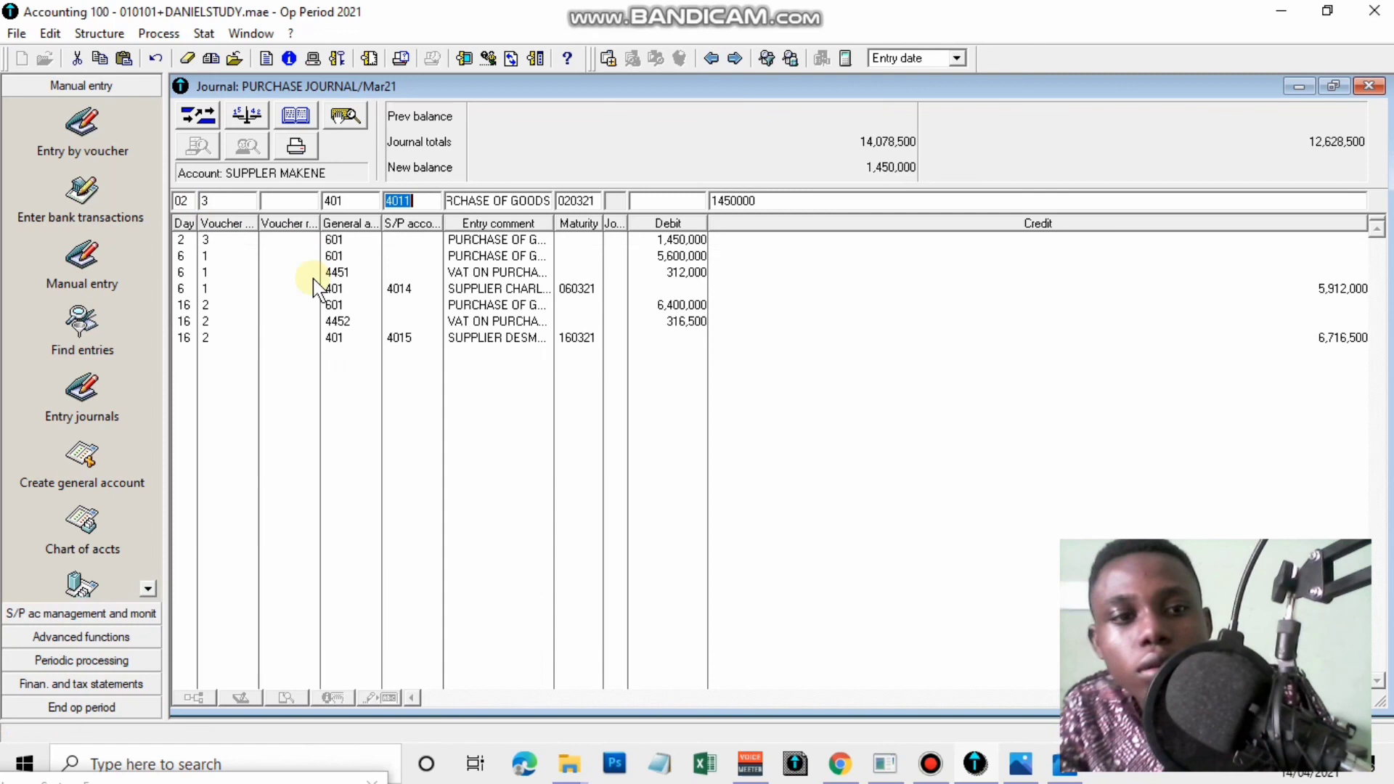
left_click(414, 200)
key("BackSpace")
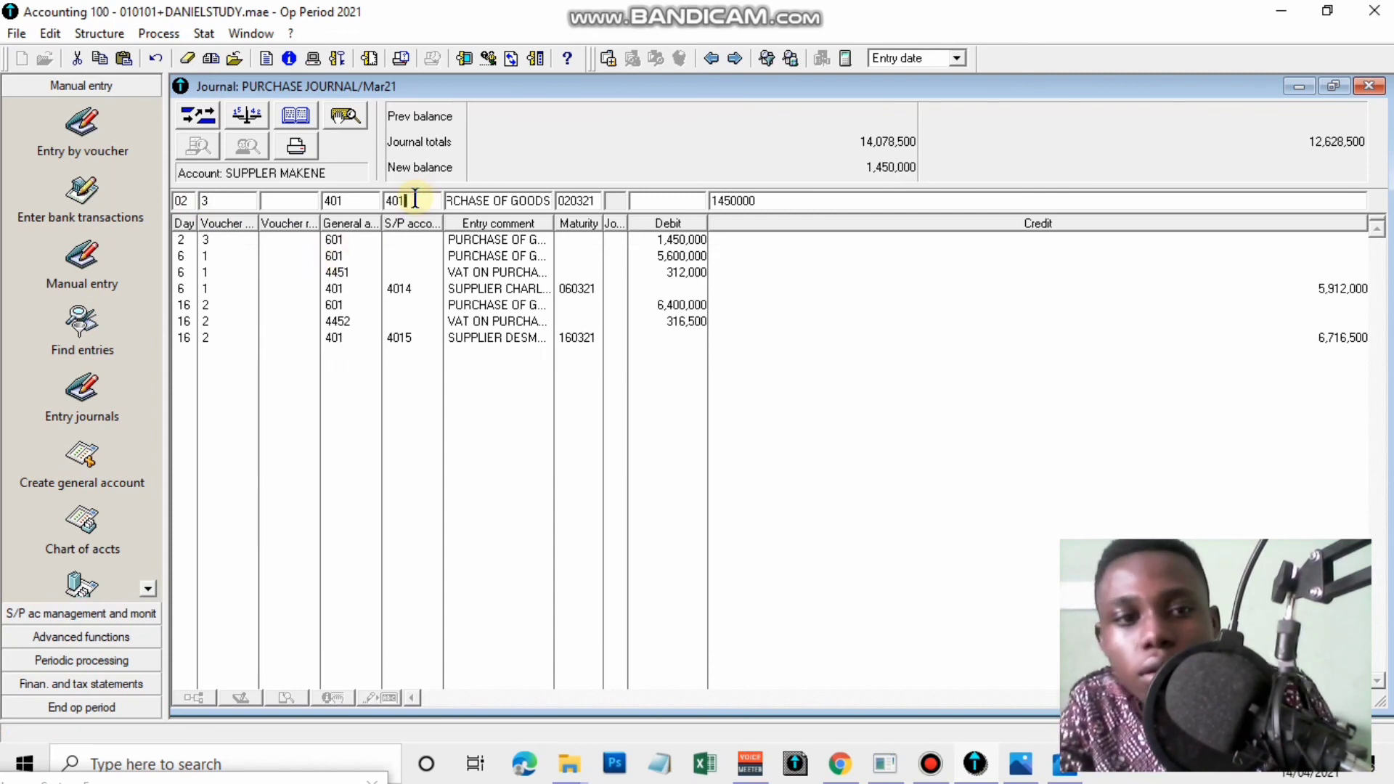
type("3")
key("Tab")
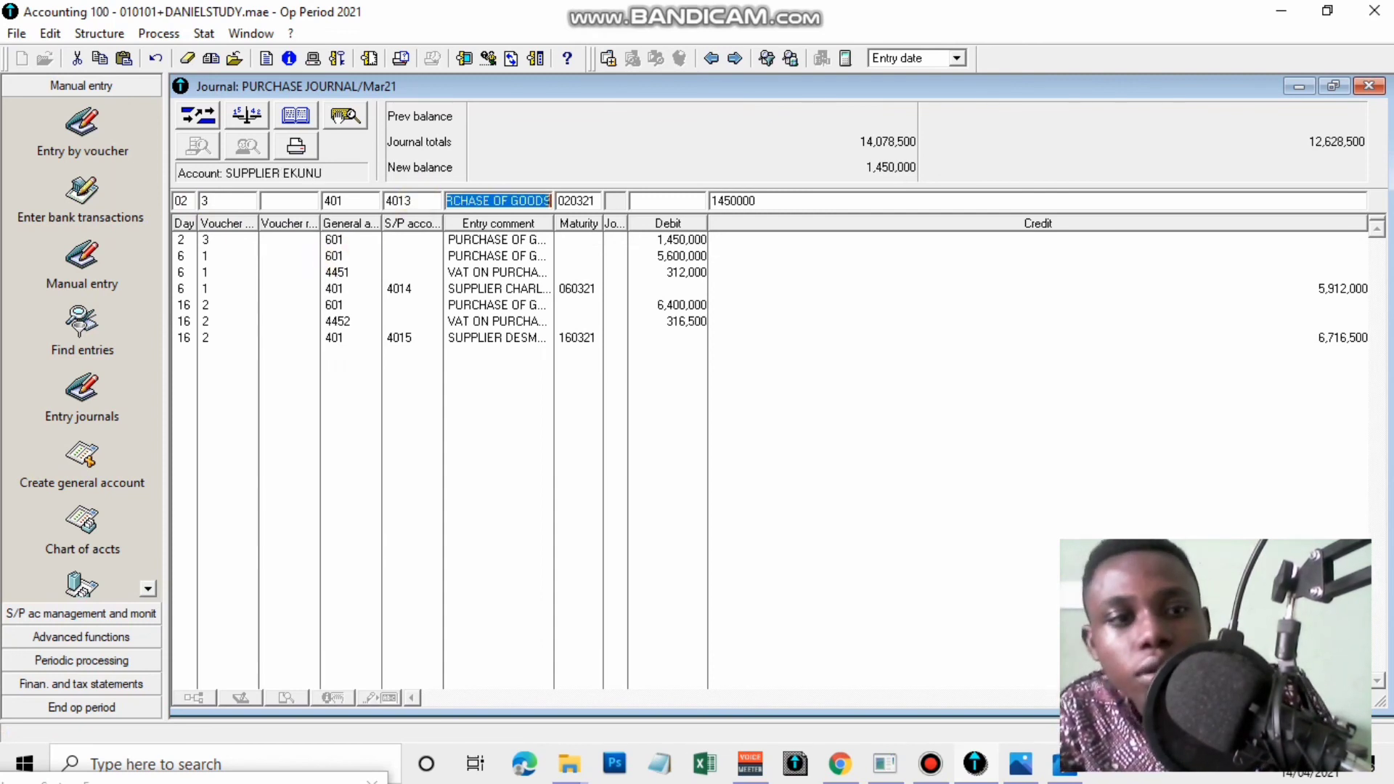
Post the line with the supplier account's name as comment and a credit of 1,450,000, and close the purchase journal
left_click(308, 171)
key("Return")
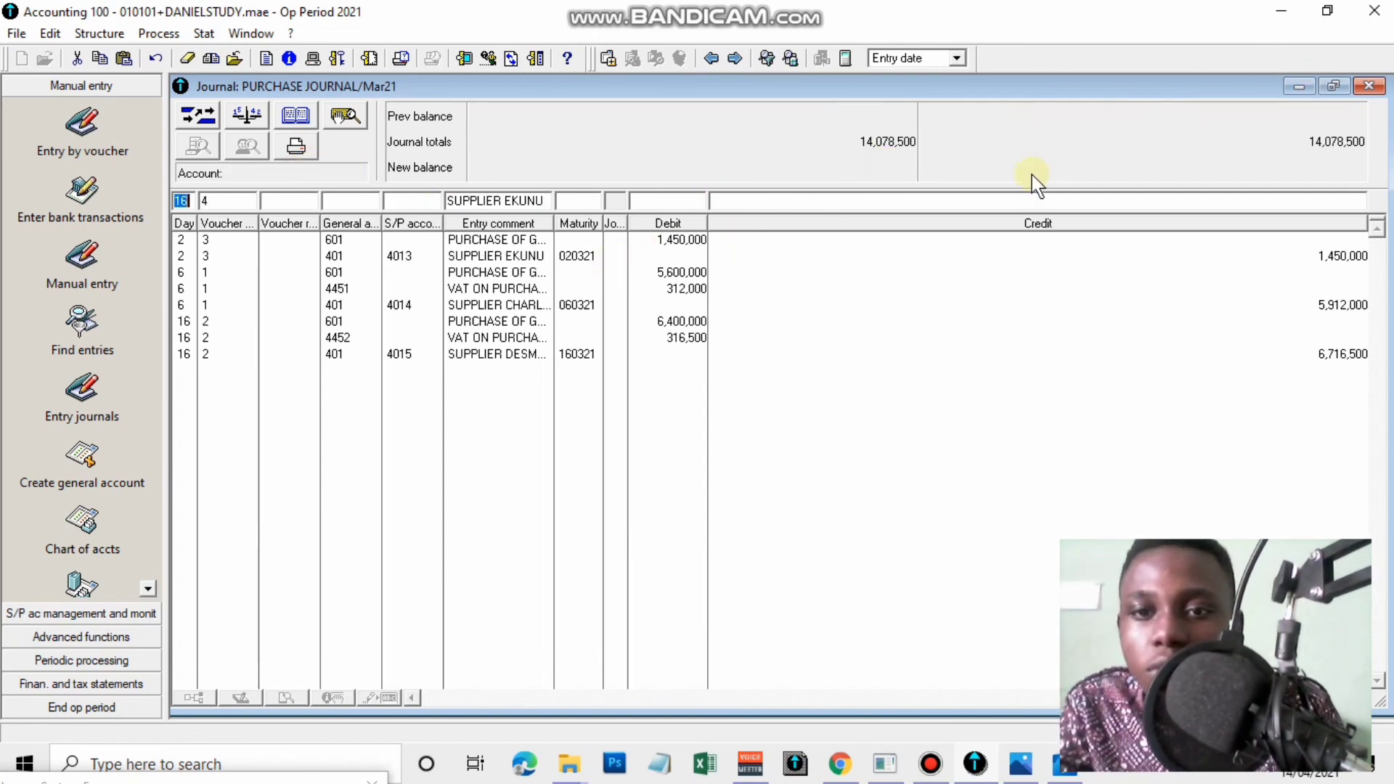
left_click(1369, 85)
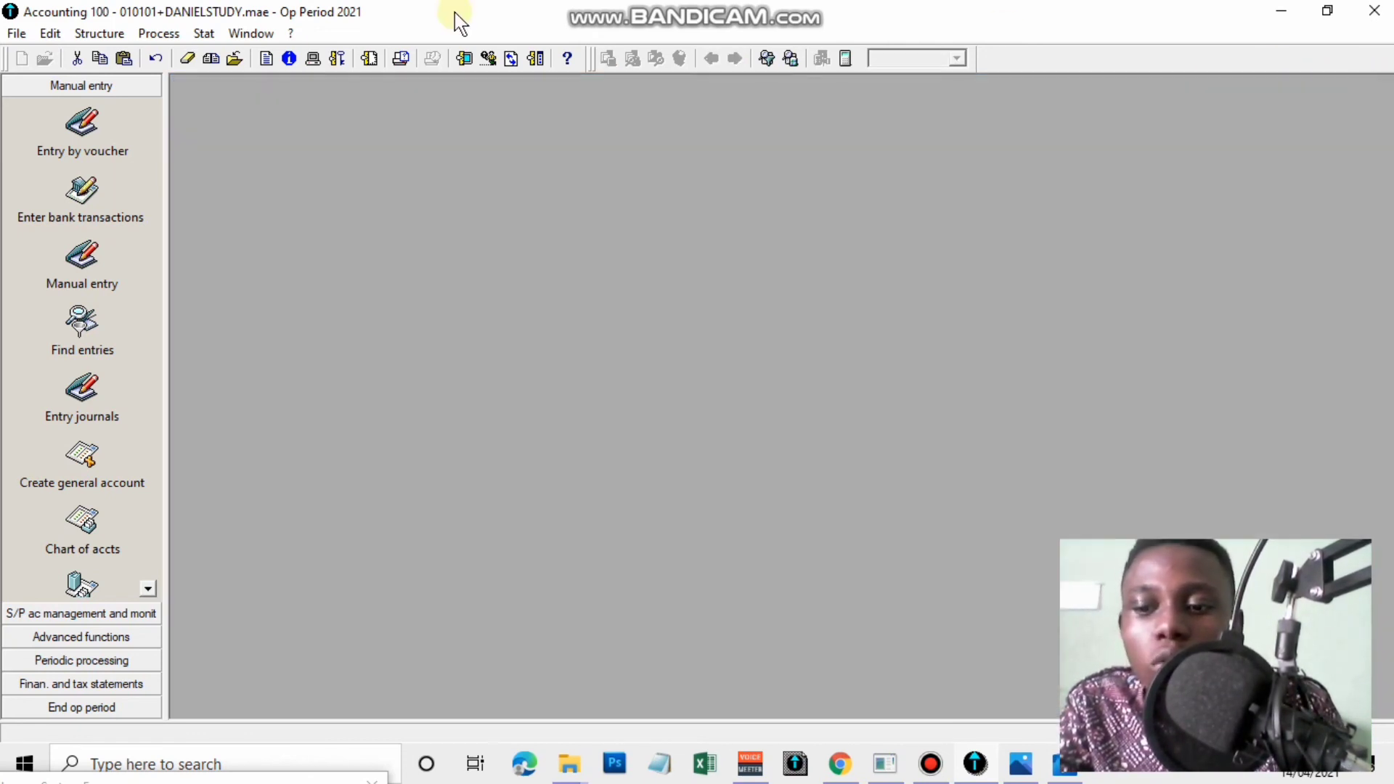
Open the cash journal (CAS) for Mar21 in manual entry and maximize its window
left_click(930, 764)
left_click(930, 764)
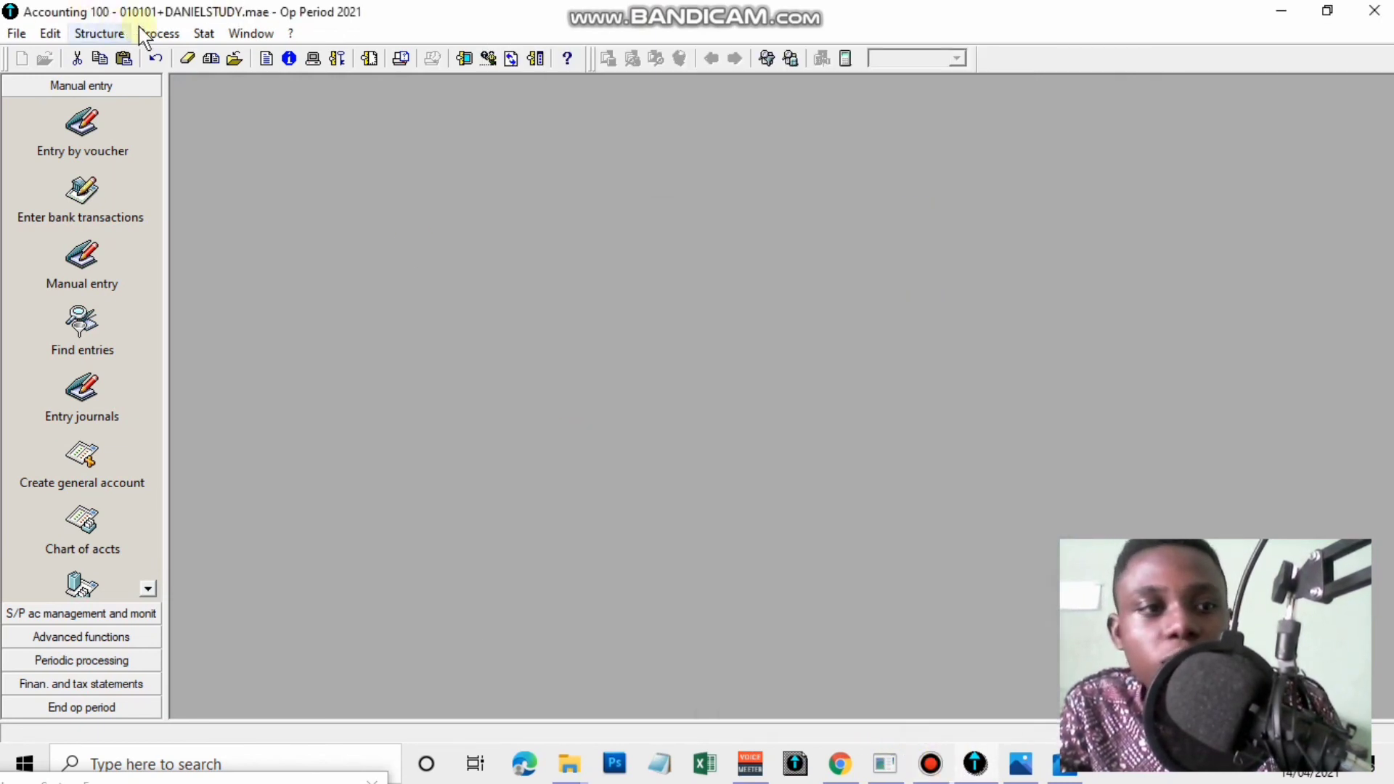
left_click(158, 33)
left_click(254, 107)
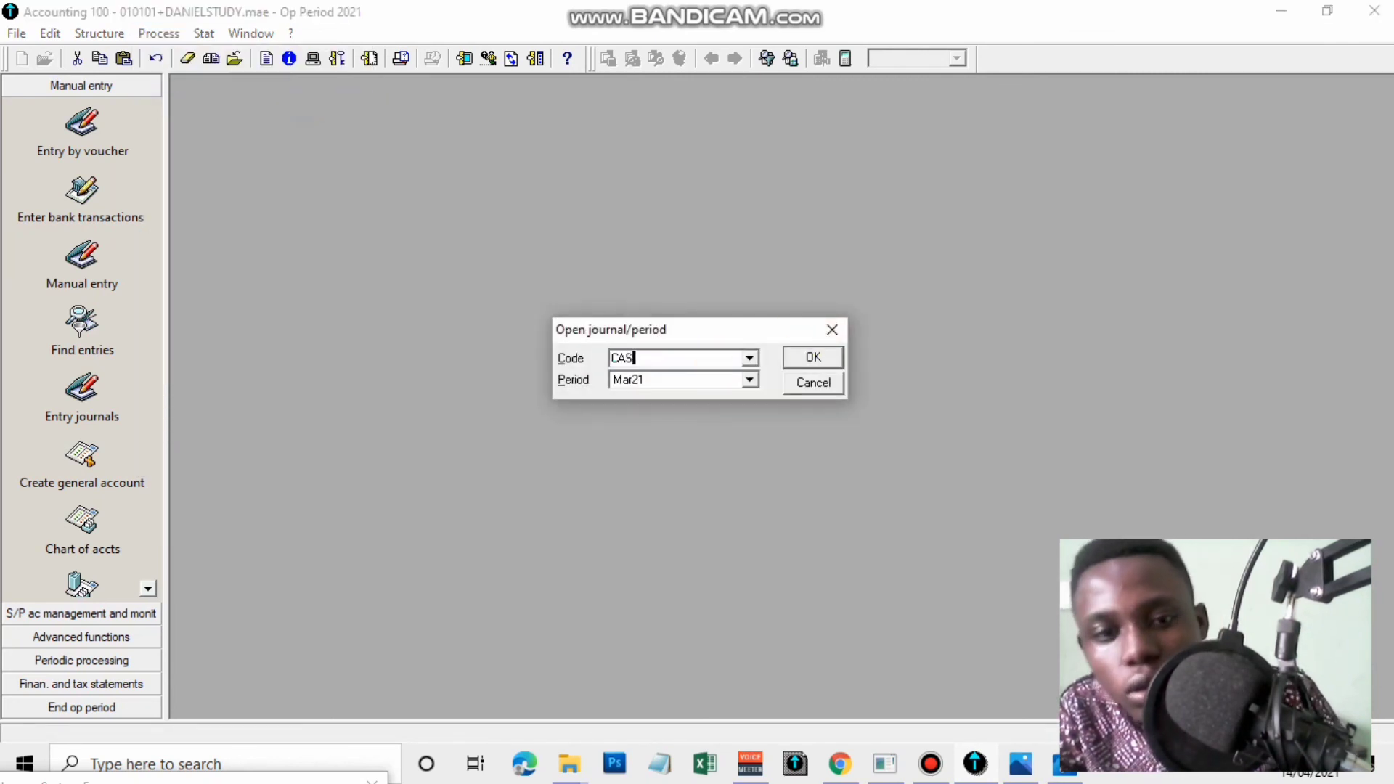
key("Return")
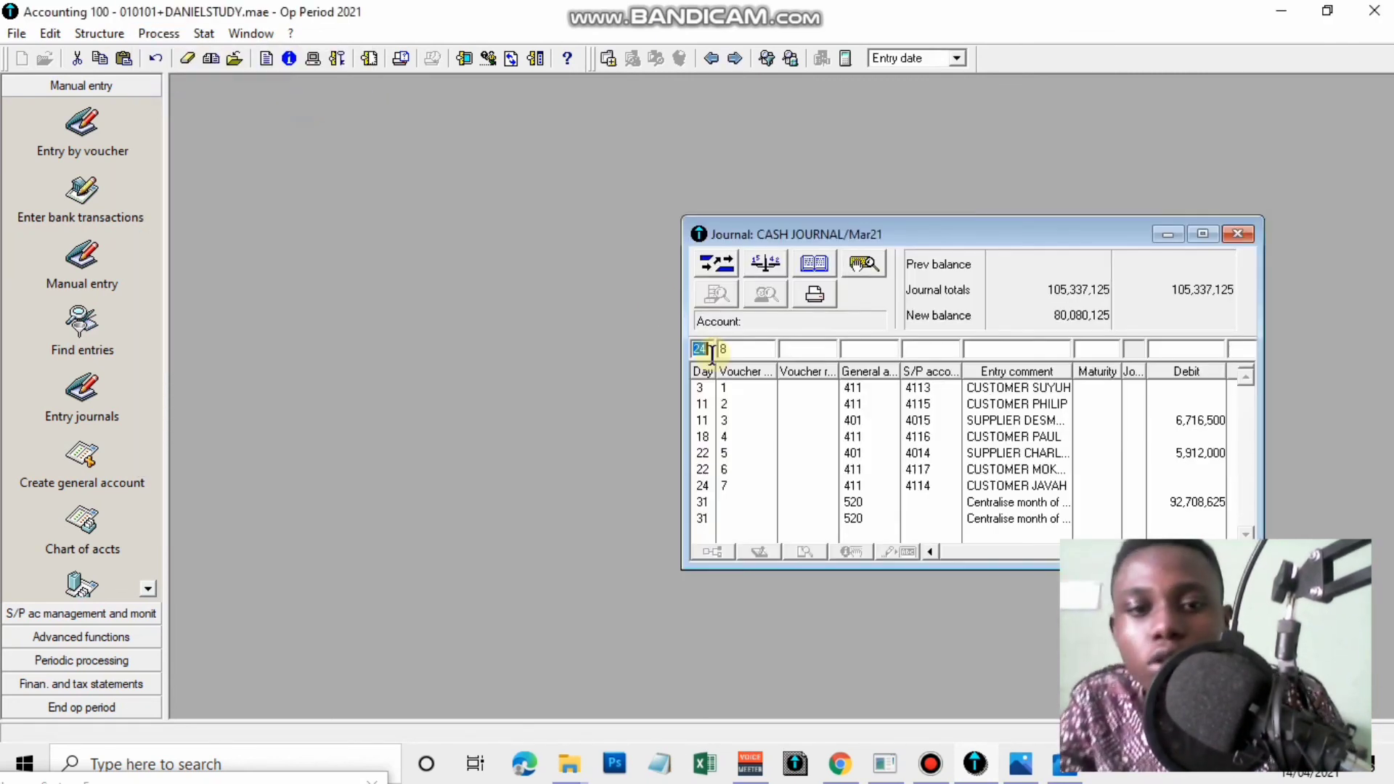
left_click(1203, 233)
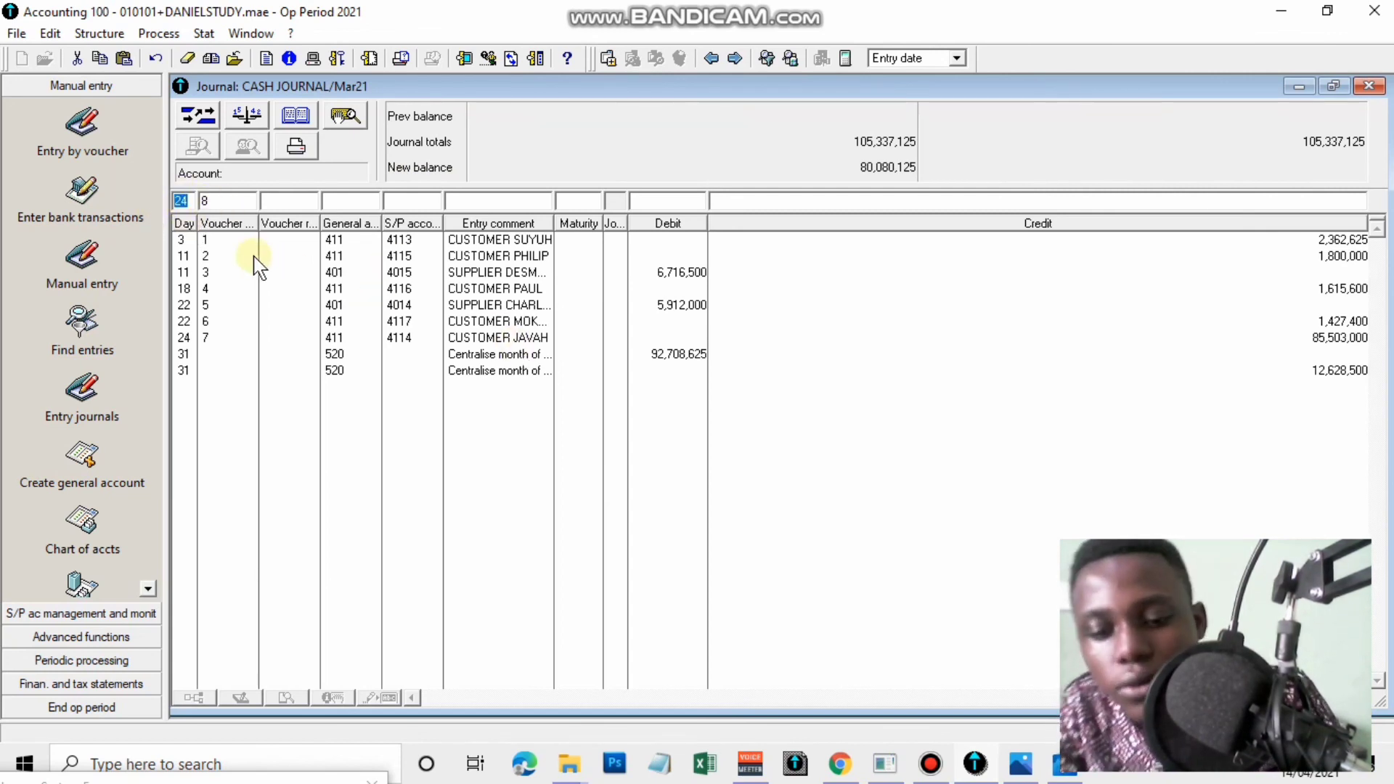
Start a day 02 line in the cash journal with general account 401, S/P account 4013 and the supplier account's name as comment
type("02")
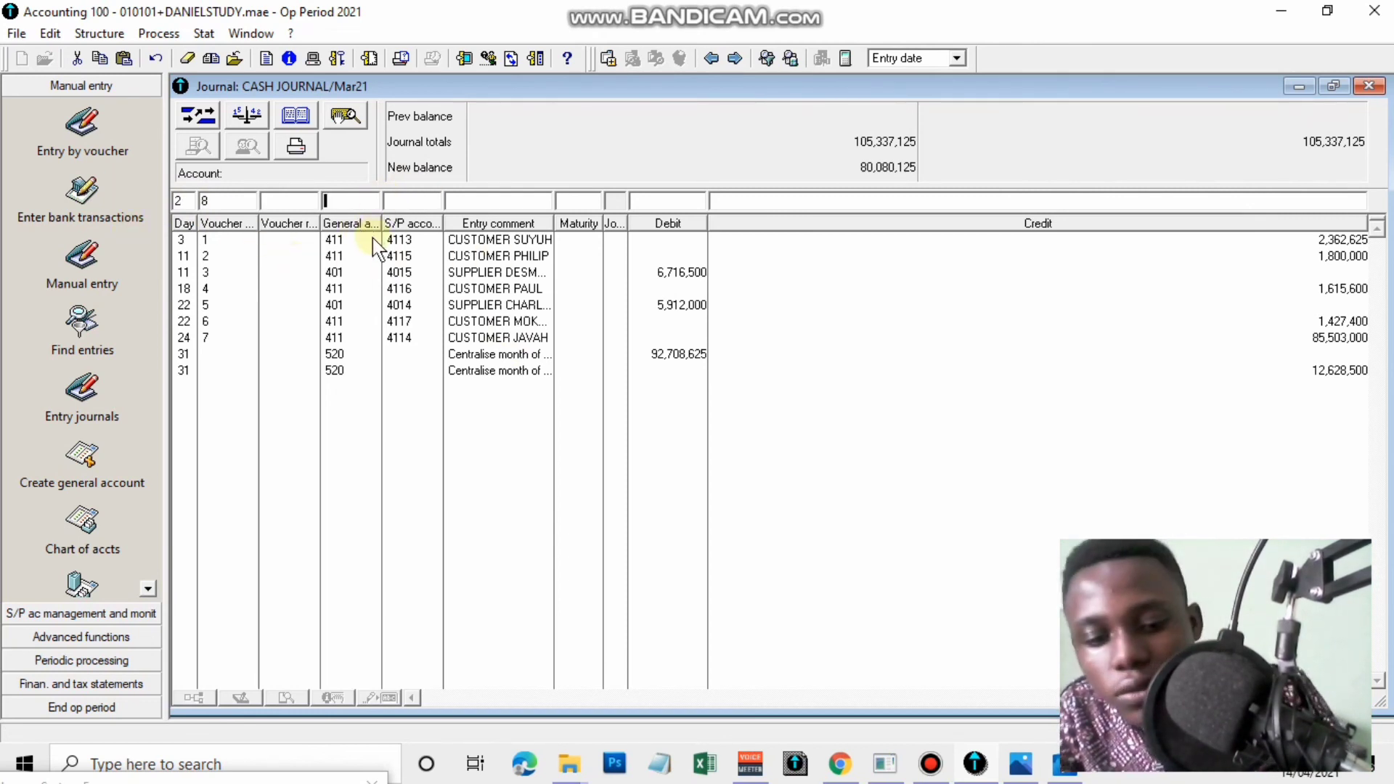
type("201")
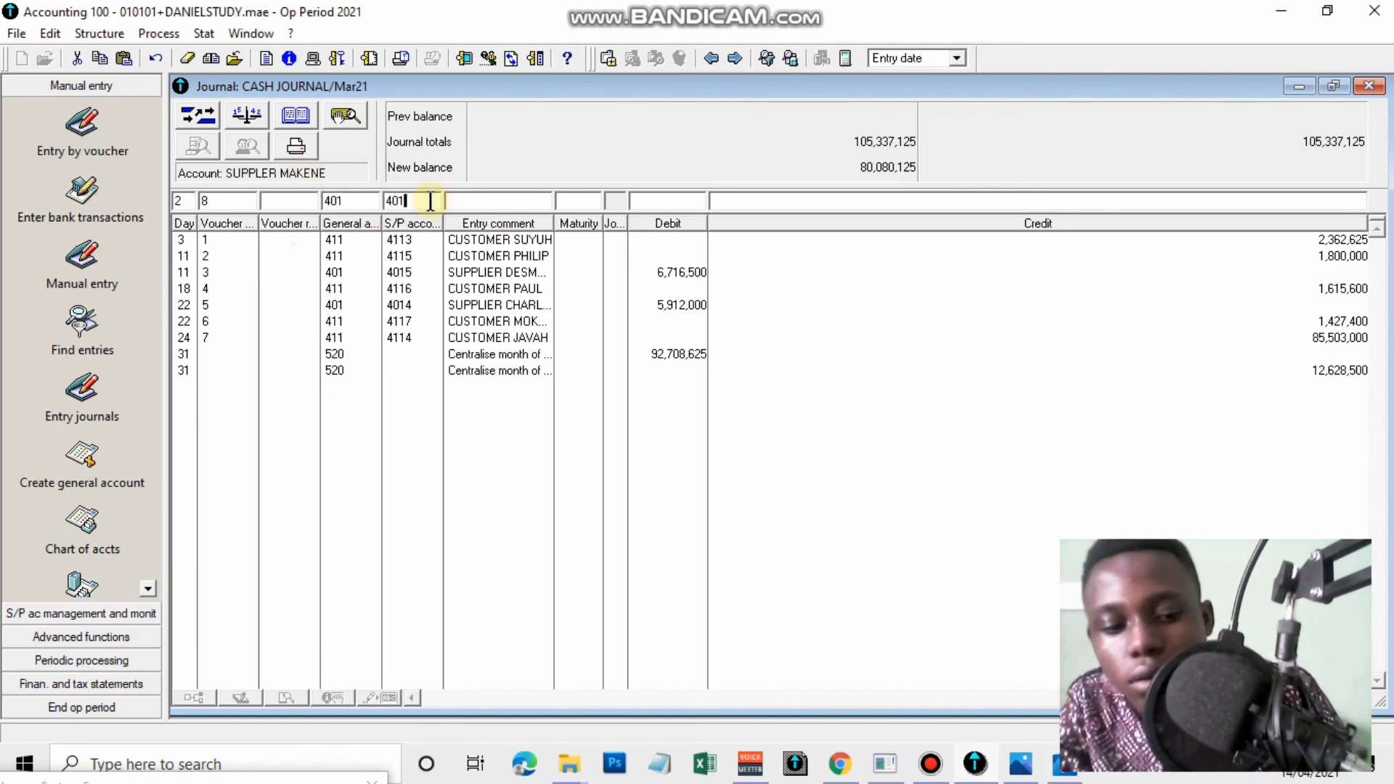
left_click(283, 170)
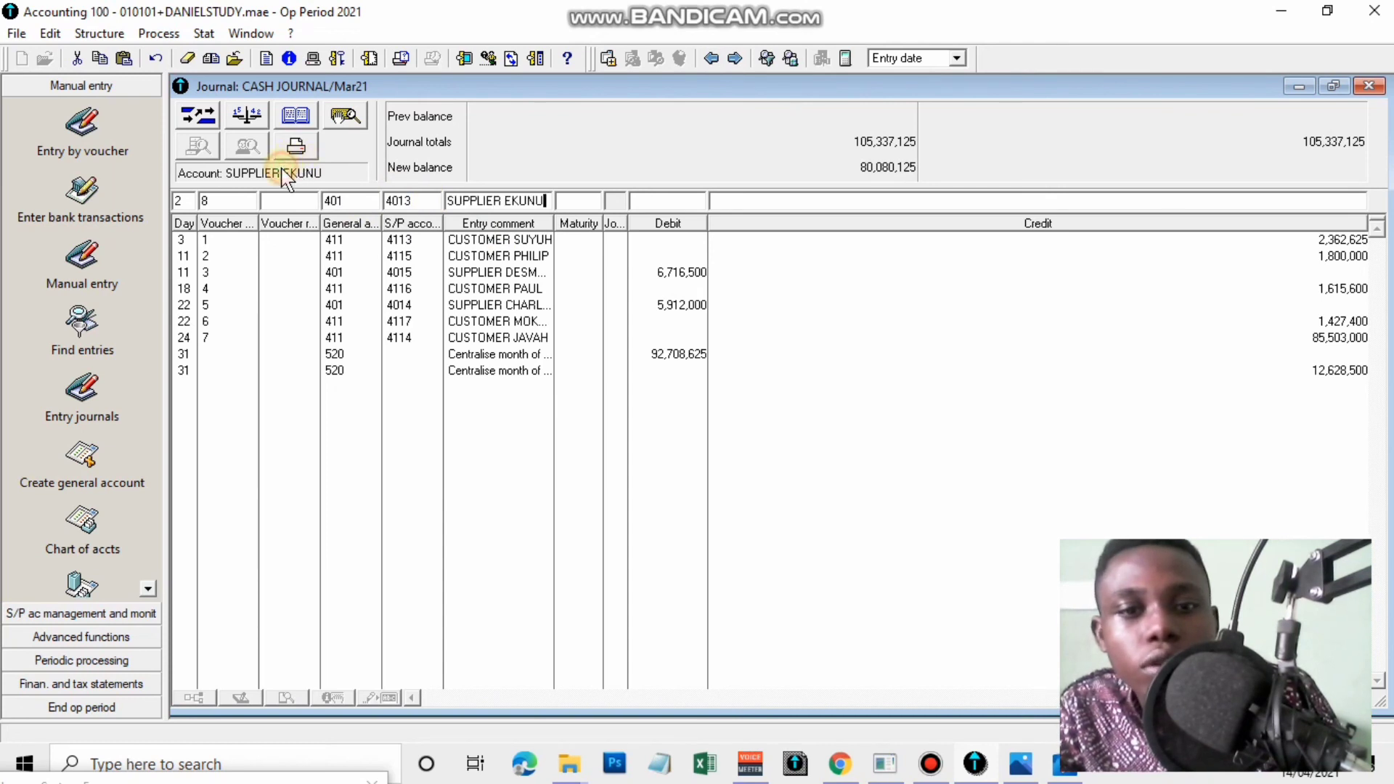
key("Tab")
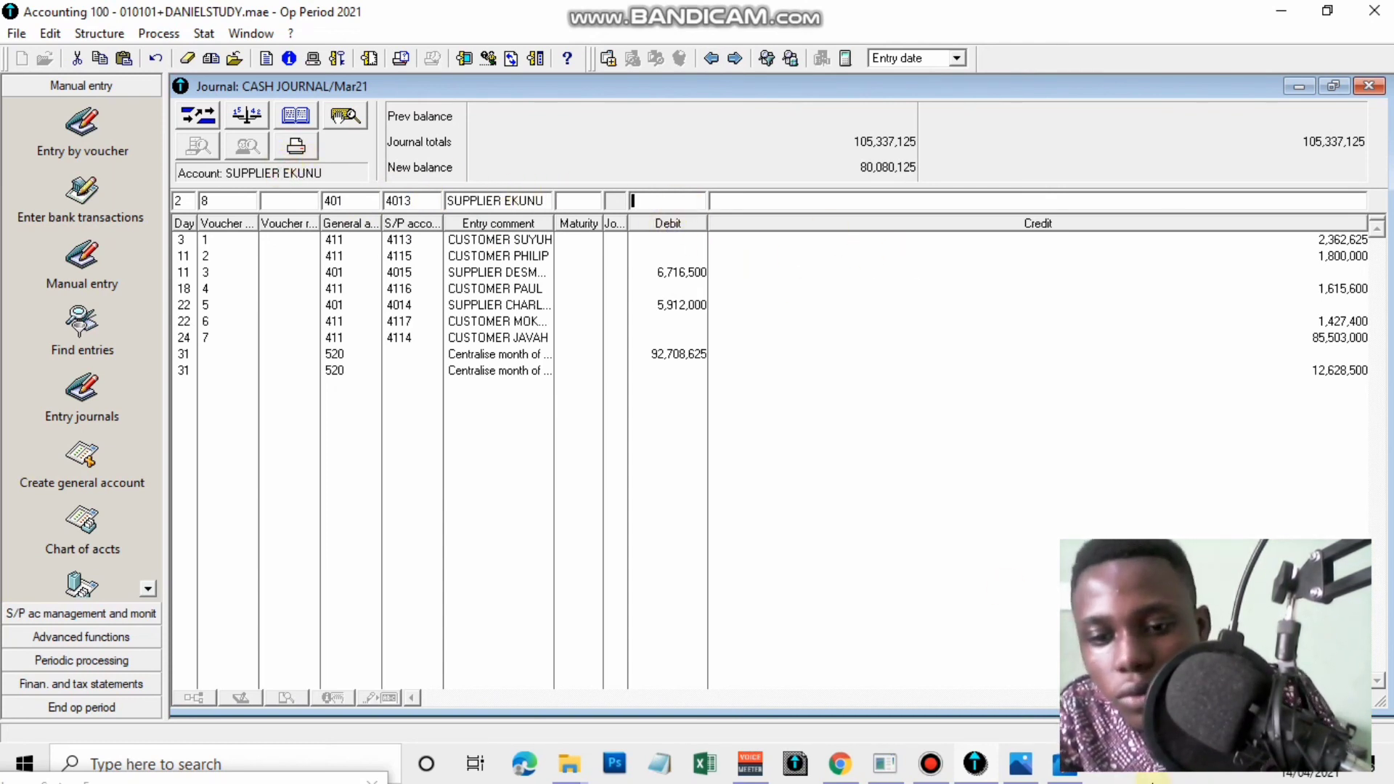
Post the day 02 supplier payment with a debit of 1,450,000, checking the amount in the exercise photo
left_click(1041, 768)
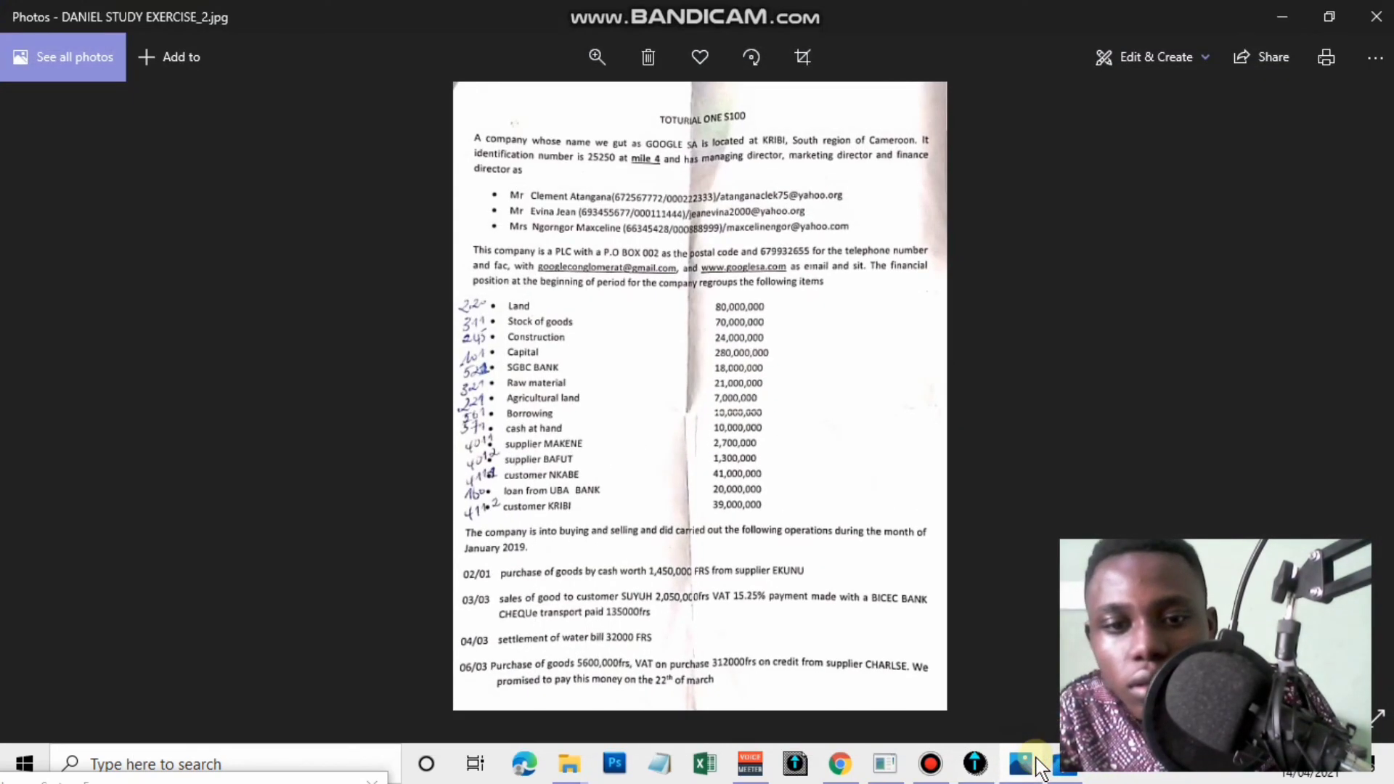
left_click(1040, 768)
type("1450000")
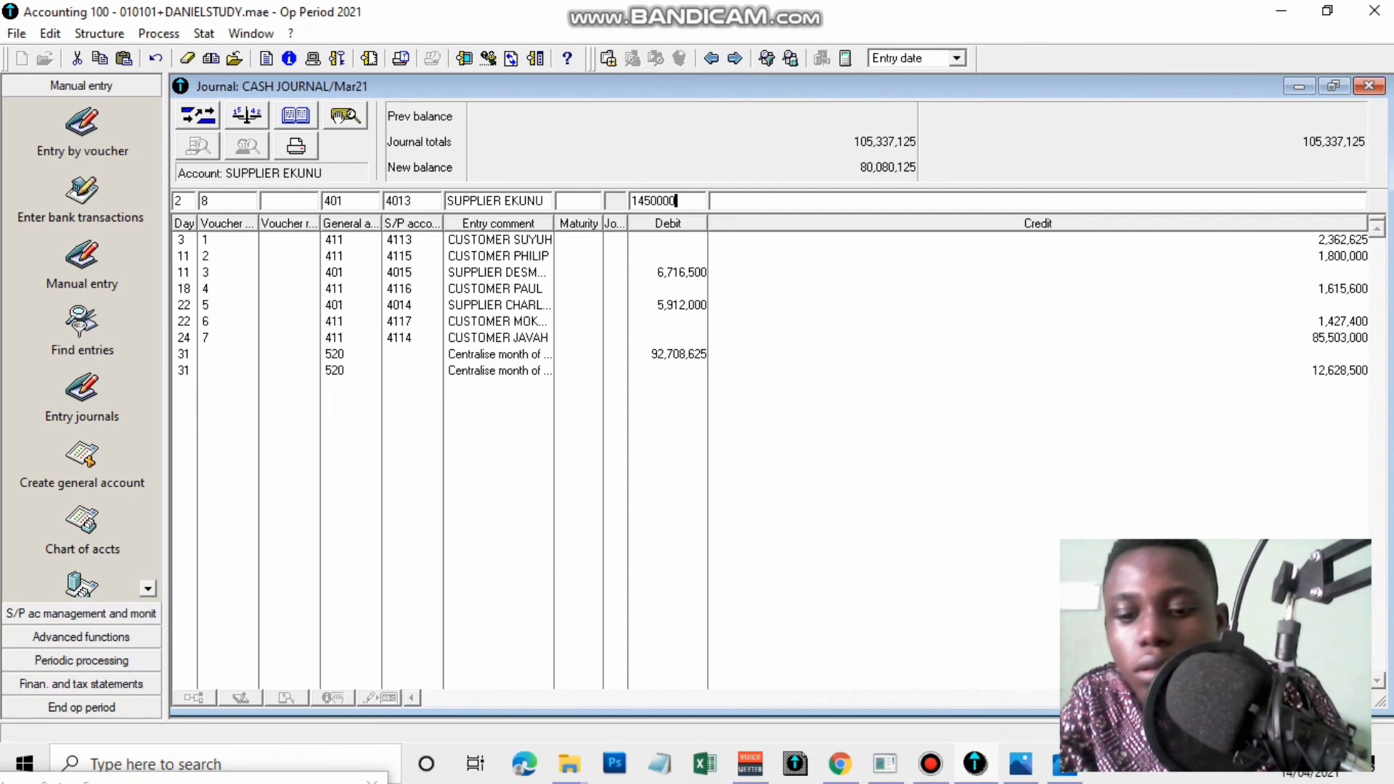
key("Return")
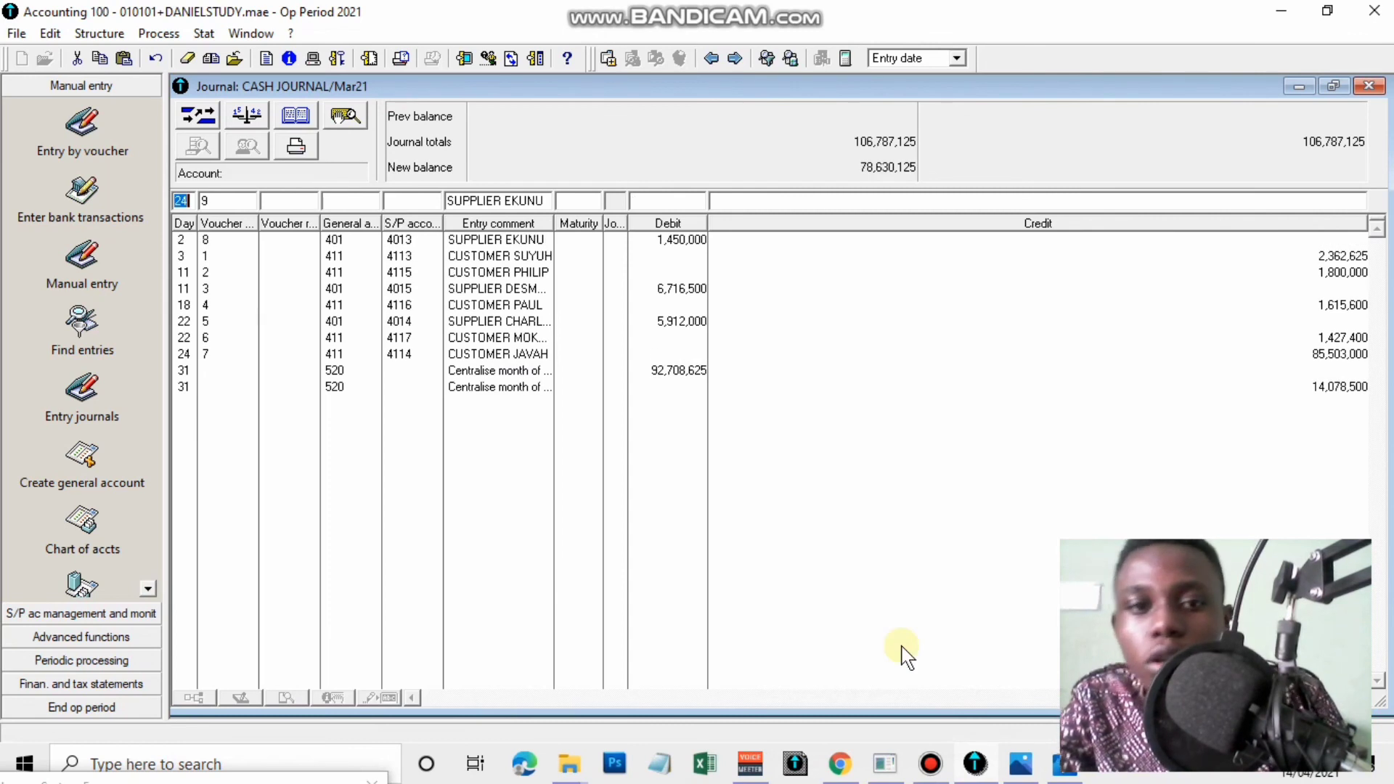